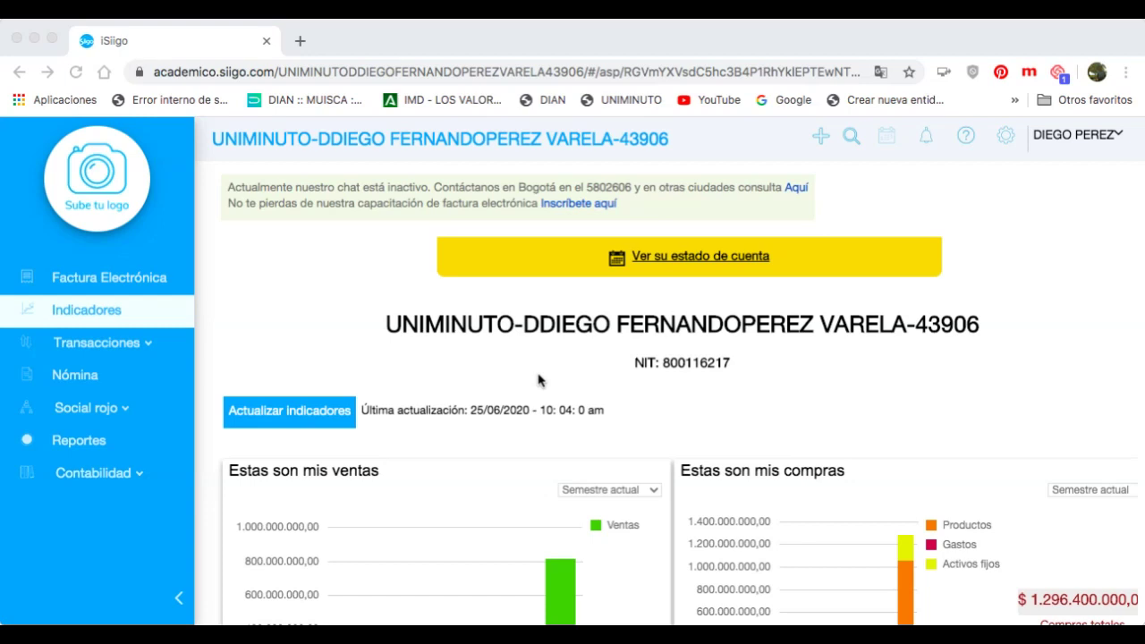
# Open the Reportes section and scroll through the Ventas reports
pyautogui.click(1113, 186)
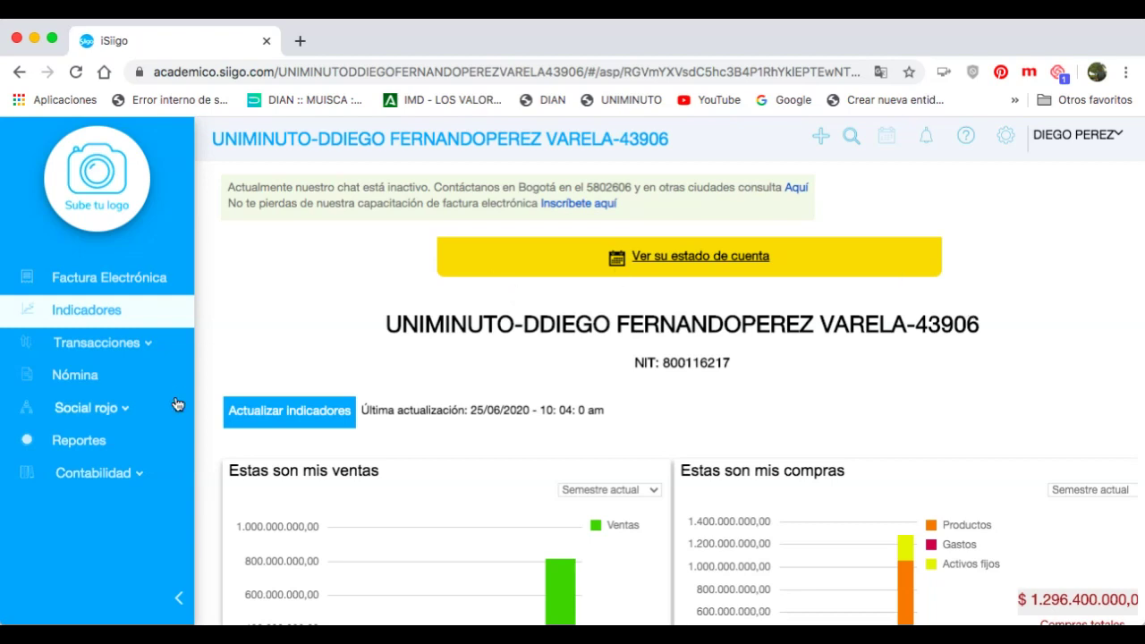
pyautogui.click(78, 447)
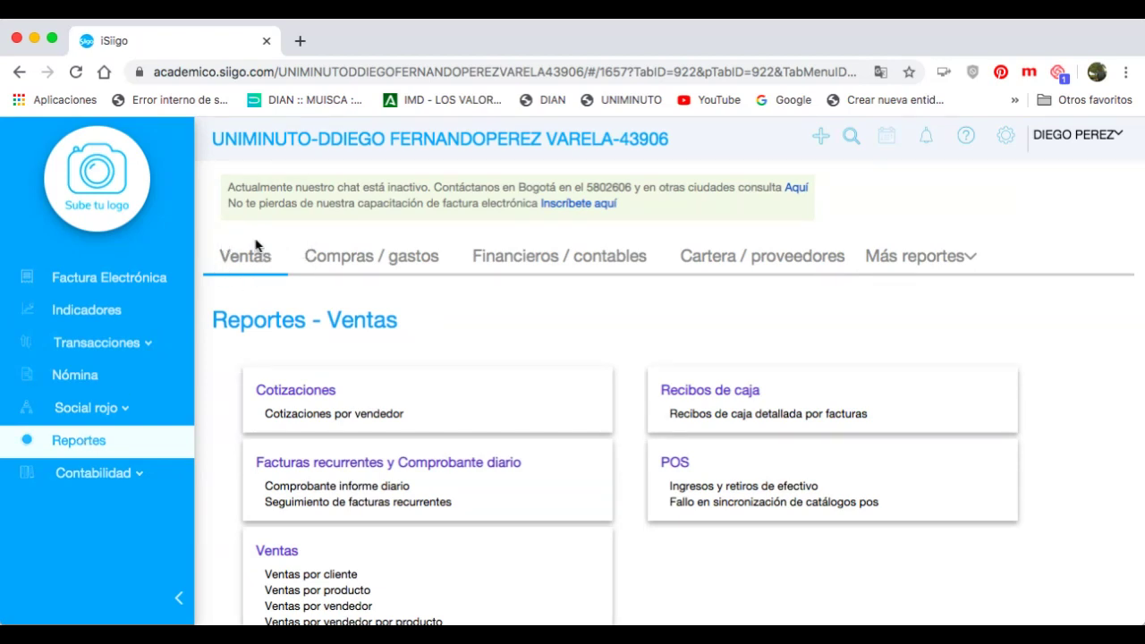
pyautogui.scroll(-2, 441, 287)
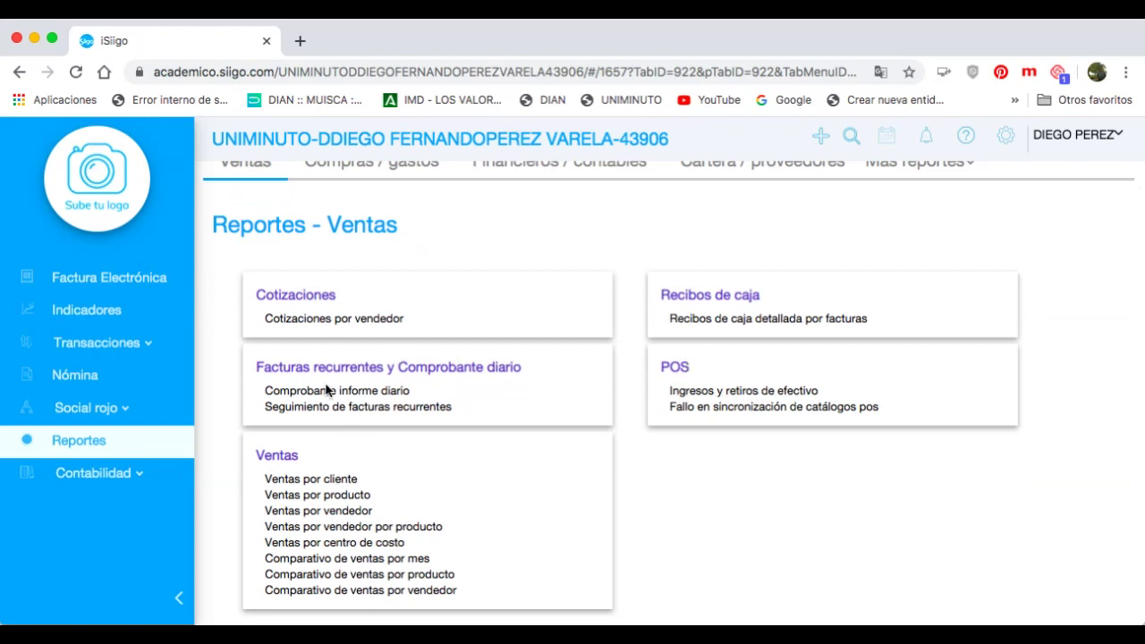
pyautogui.scroll(-2, 435, 382)
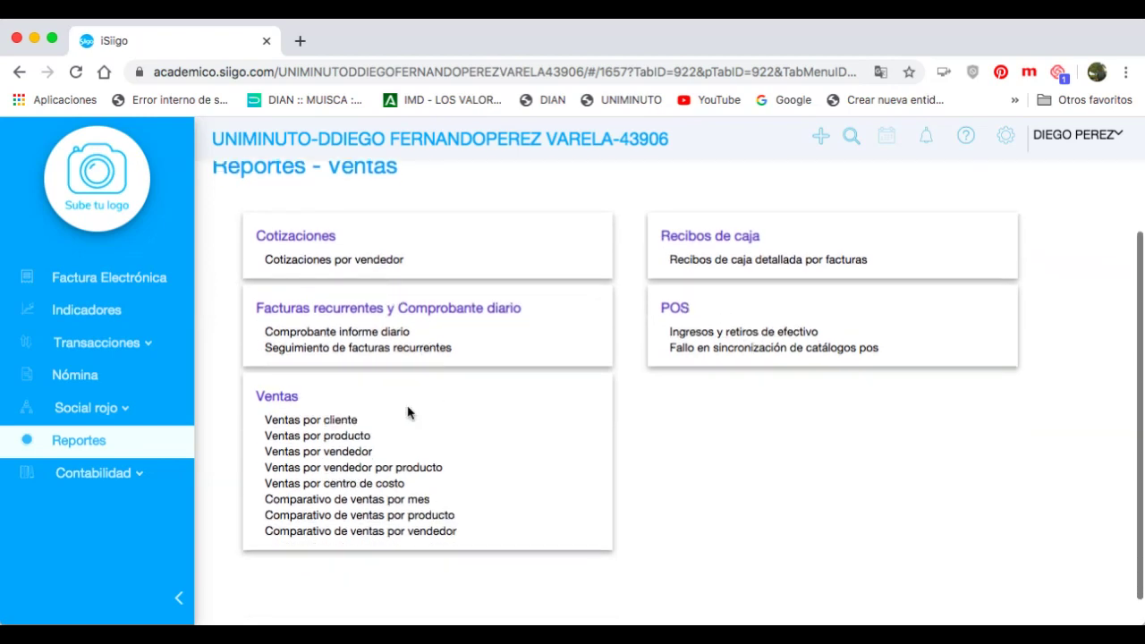
# Show the Compras / gastos reports, then switch to the Financieros / contables tab
pyautogui.scroll(5, 410, 407)
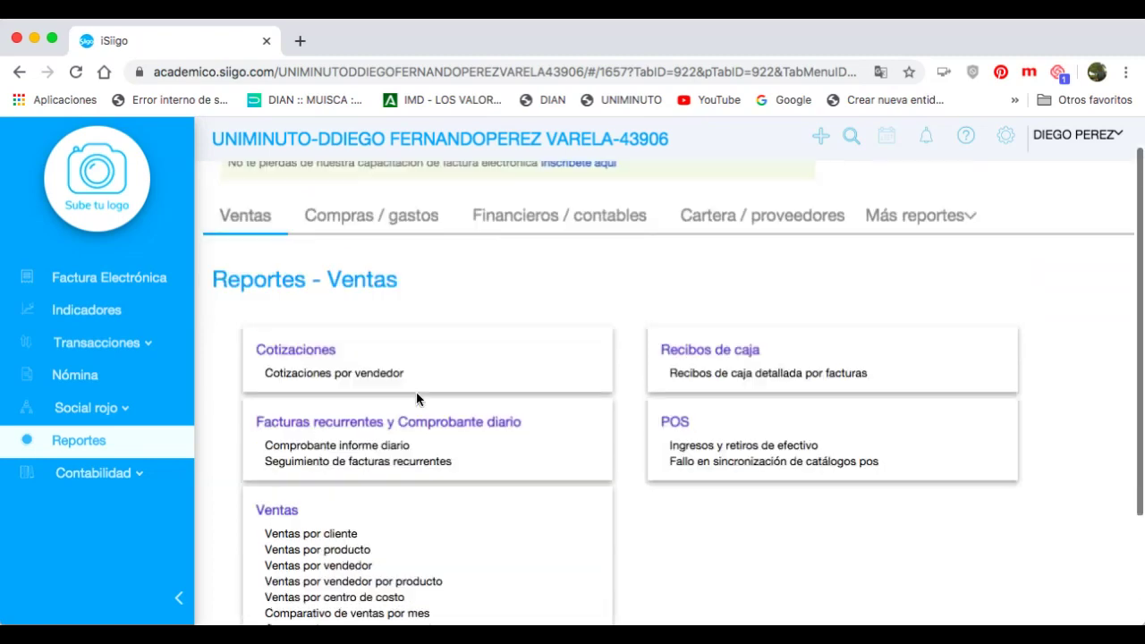
pyautogui.click(385, 261)
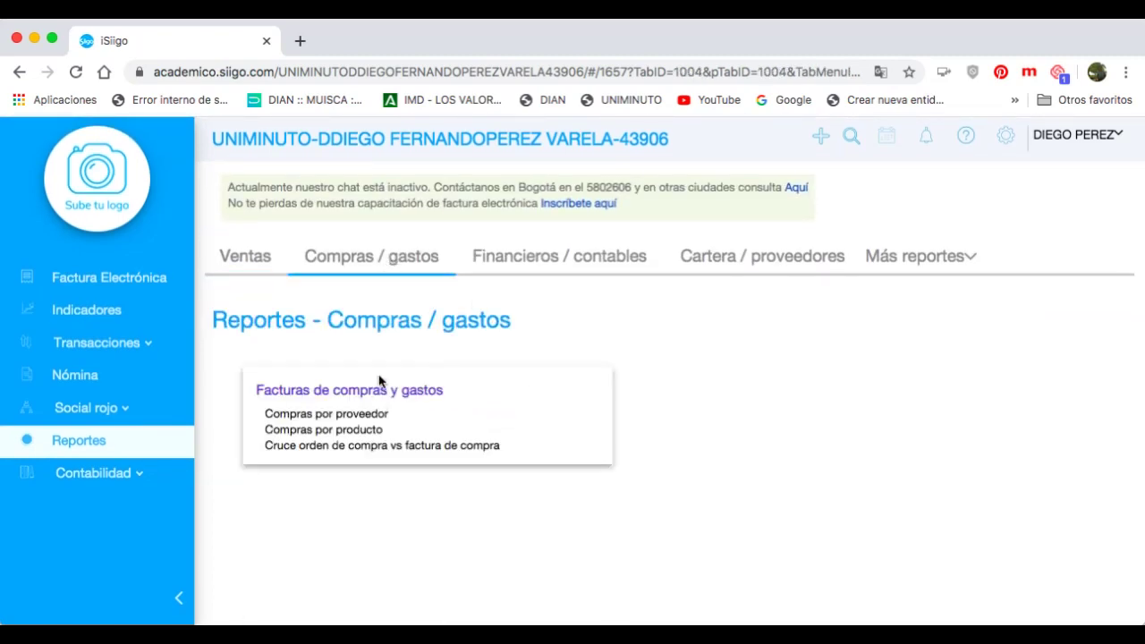
pyautogui.click(534, 269)
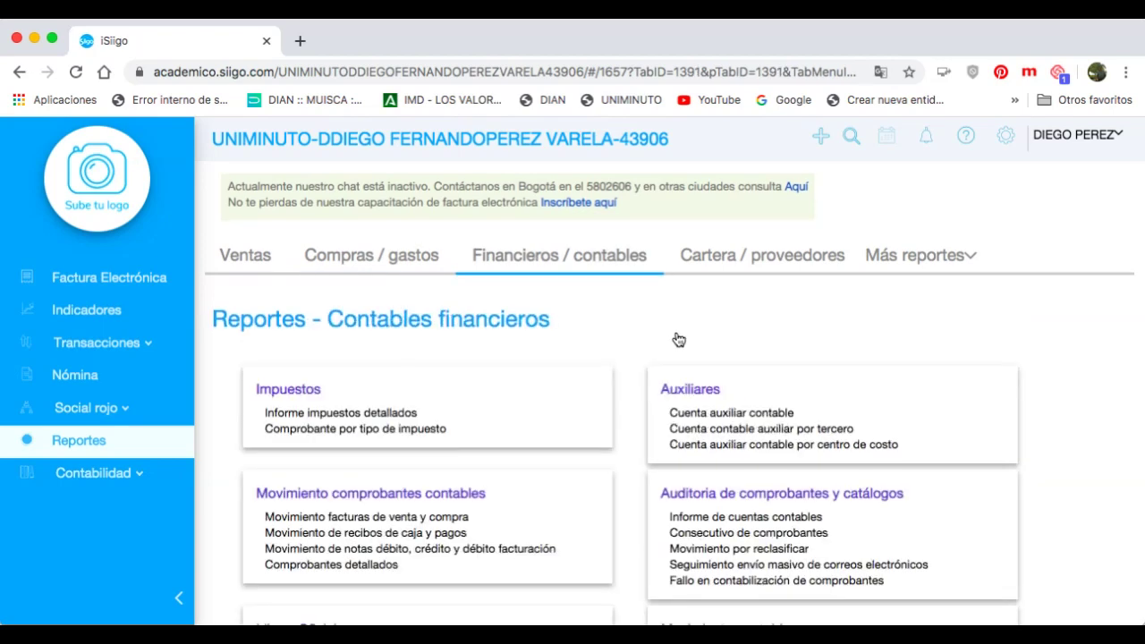
# Scroll through the Impuestos, Auxiliares, Libros Oficiales and Financieros report cards
pyautogui.scroll(-2, 677, 339)
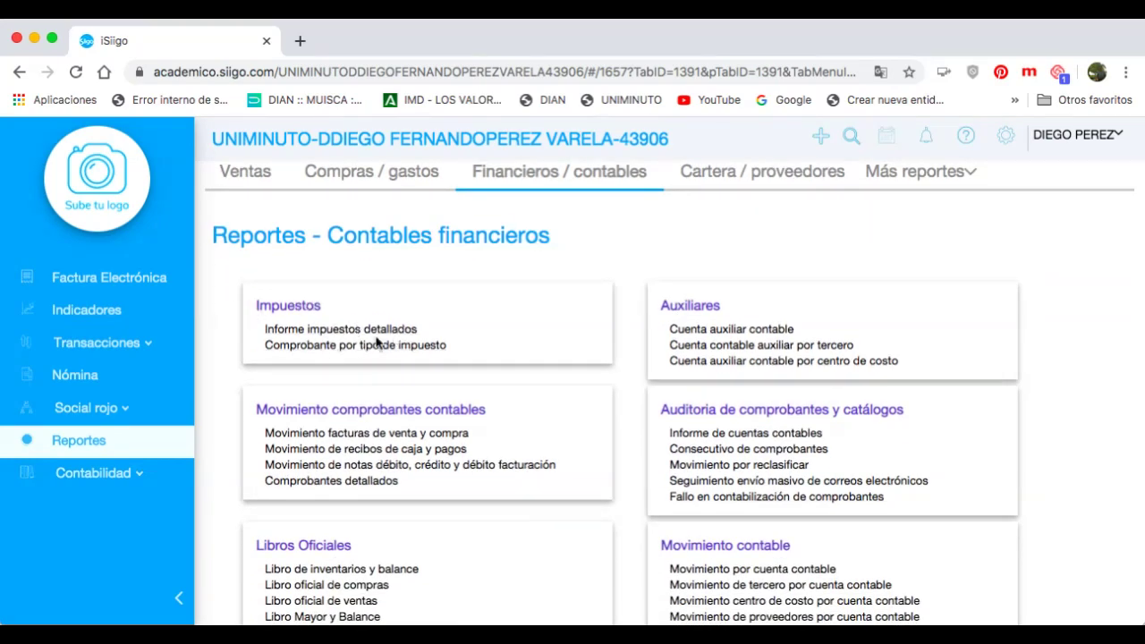
pyautogui.scroll(-2, 379, 335)
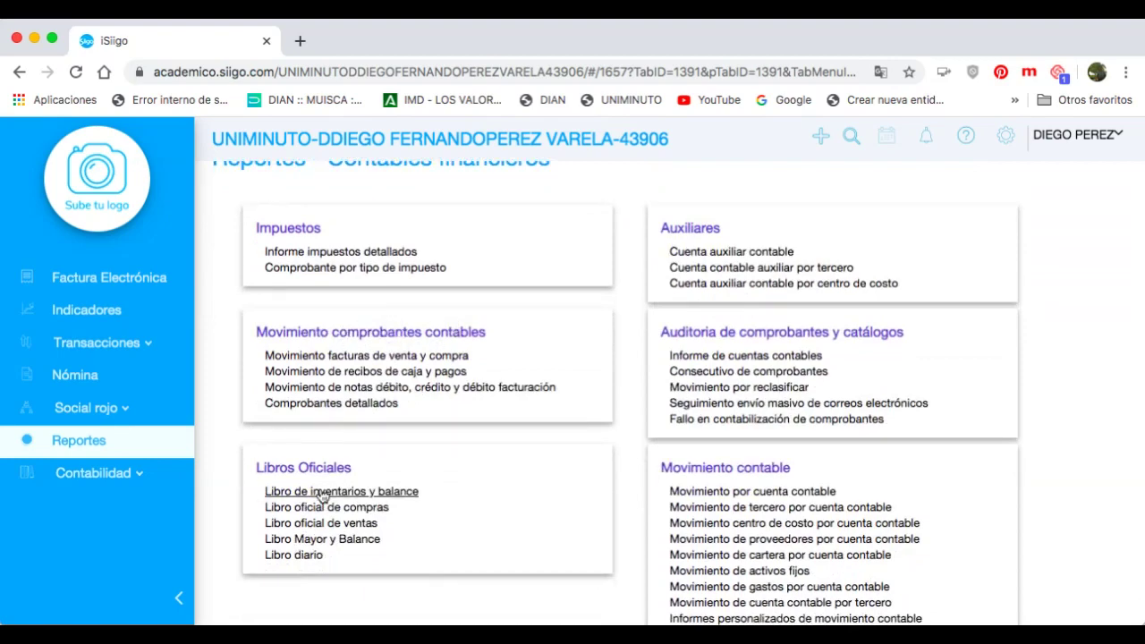
pyautogui.scroll(-3, 324, 443)
pyautogui.scroll(-6, 330, 433)
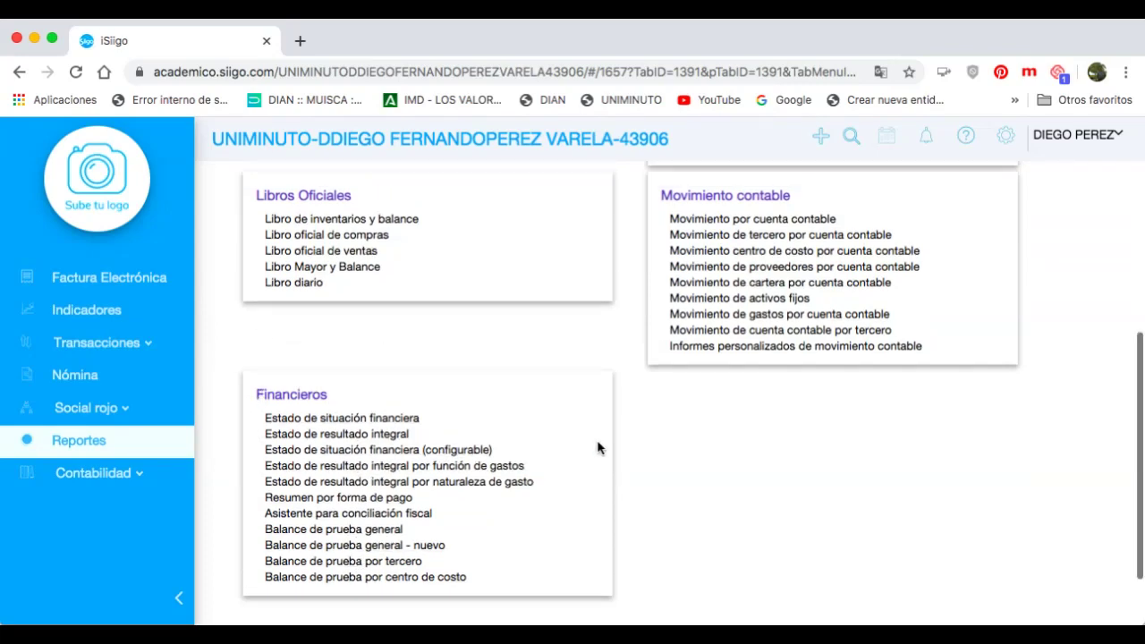
pyautogui.scroll(9, 614, 439)
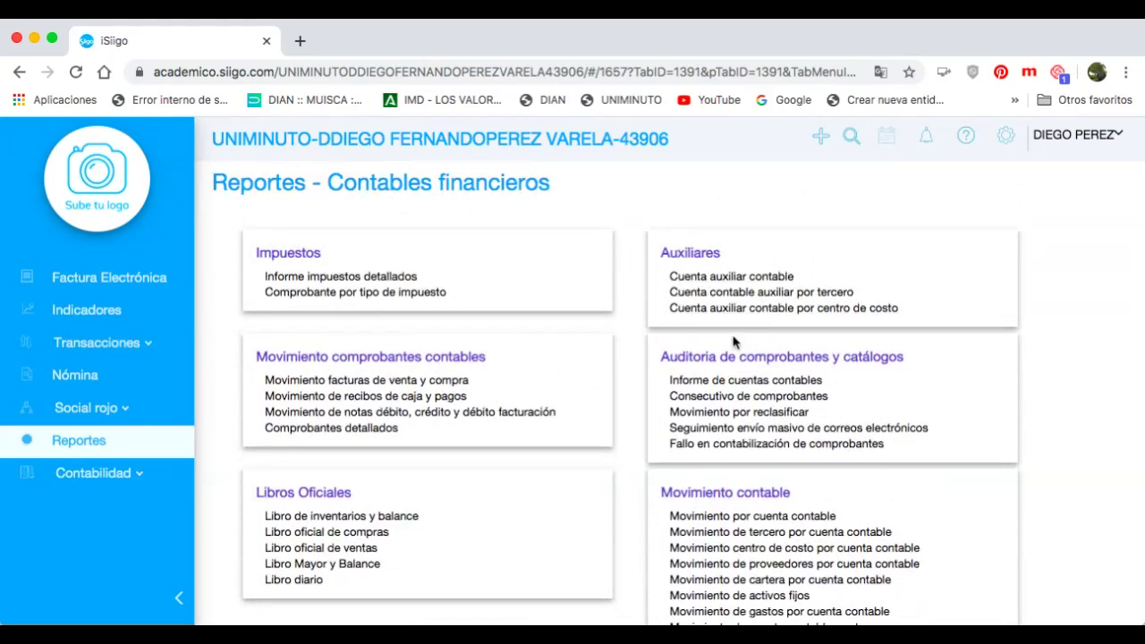
pyautogui.scroll(-1, 734, 340)
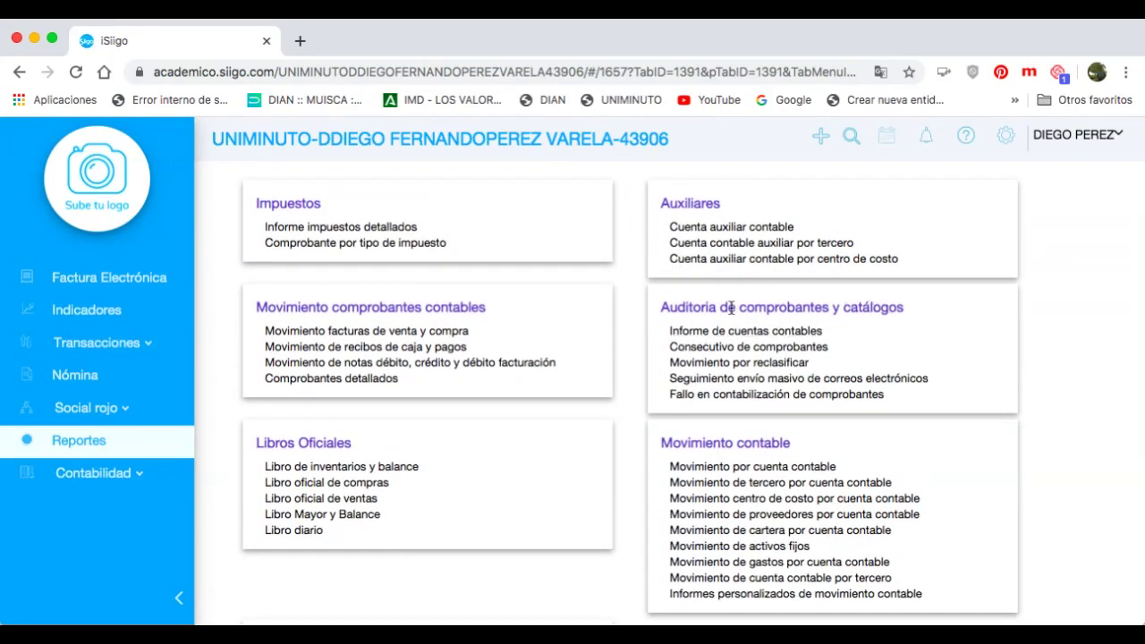
pyautogui.scroll(-1, 760, 302)
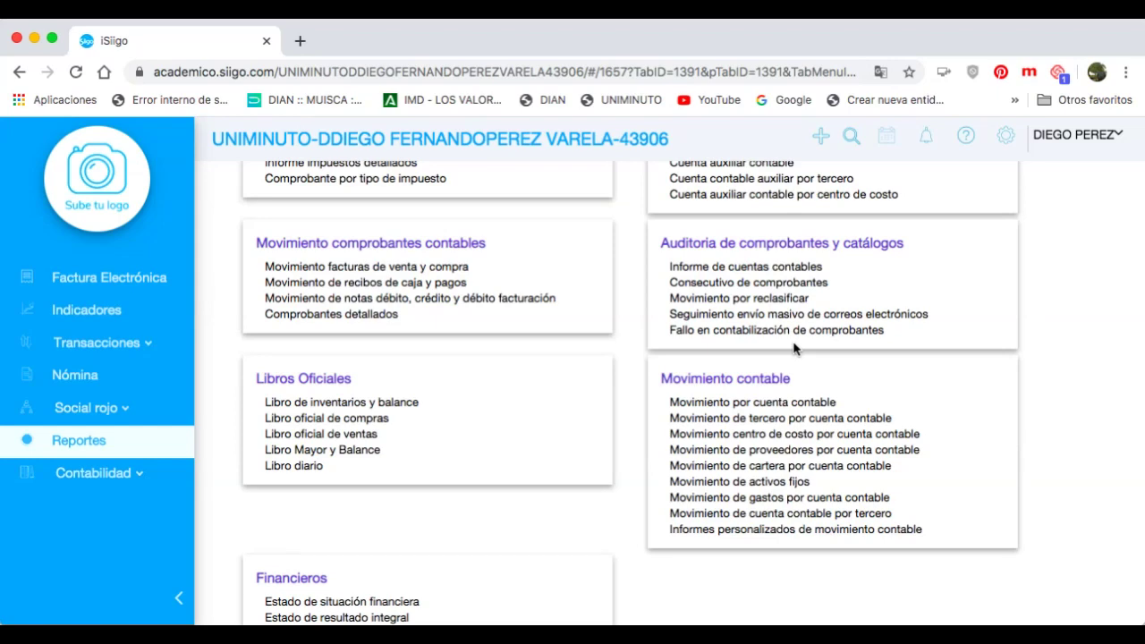
pyautogui.scroll(5, 794, 349)
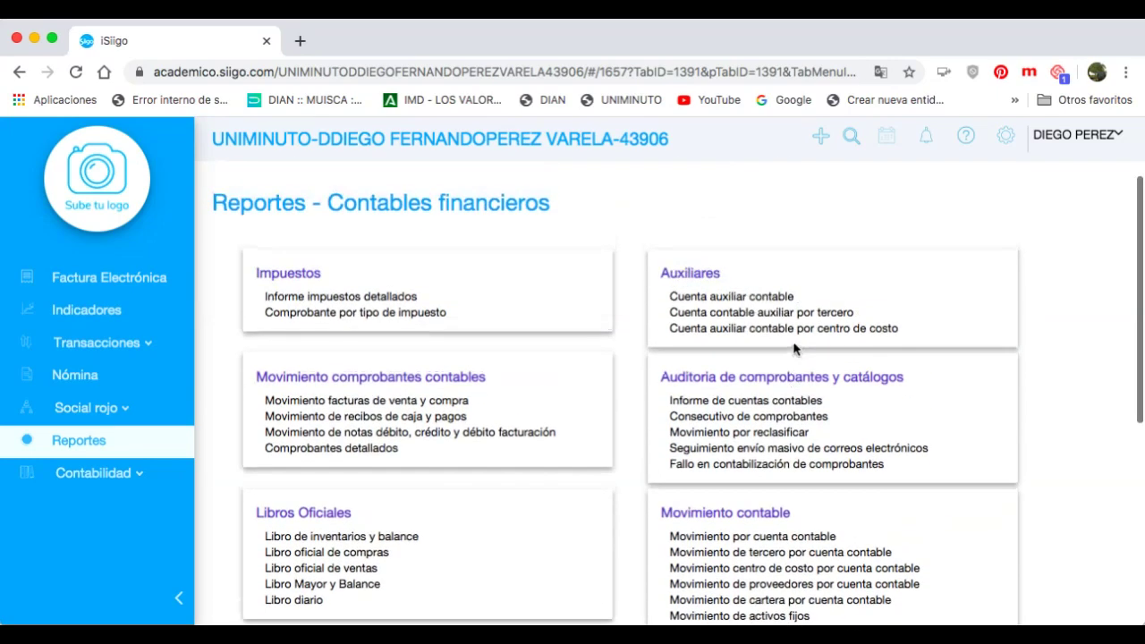
pyautogui.scroll(2, 795, 349)
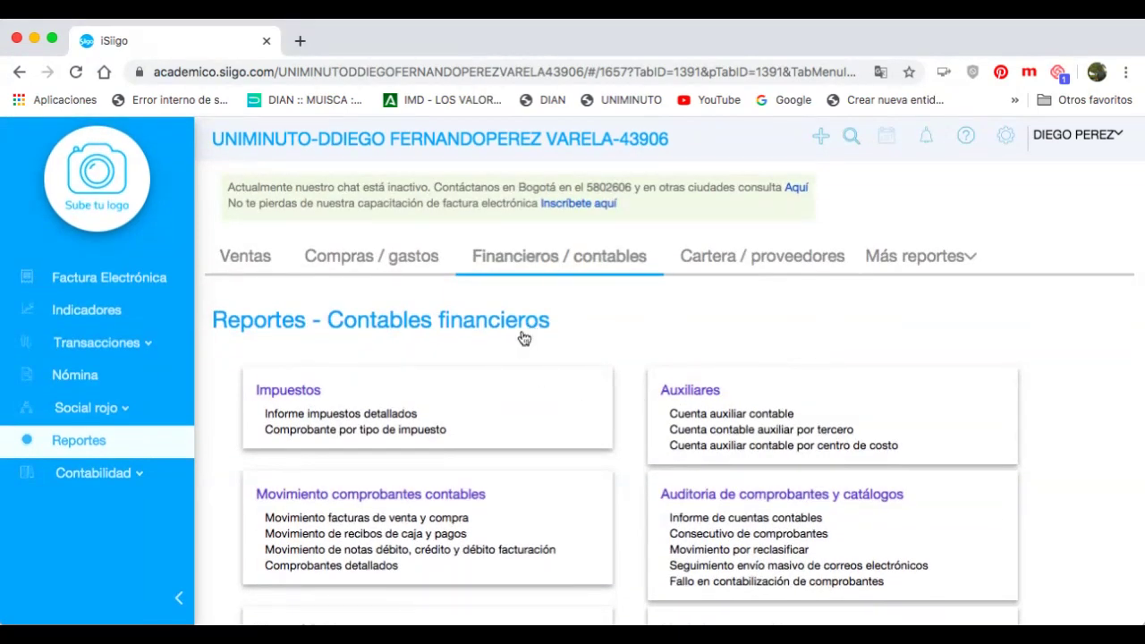
# Browse the Cartera / proveedores report cards, then open the Más reportes category list
pyautogui.click(758, 260)
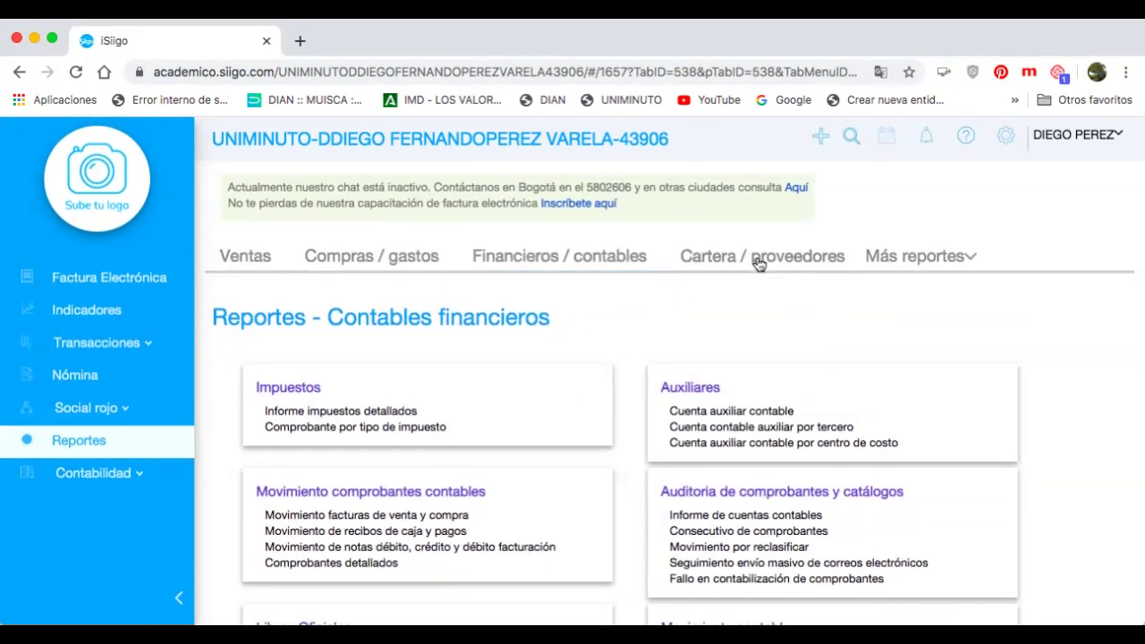
pyautogui.scroll(-2, 764, 286)
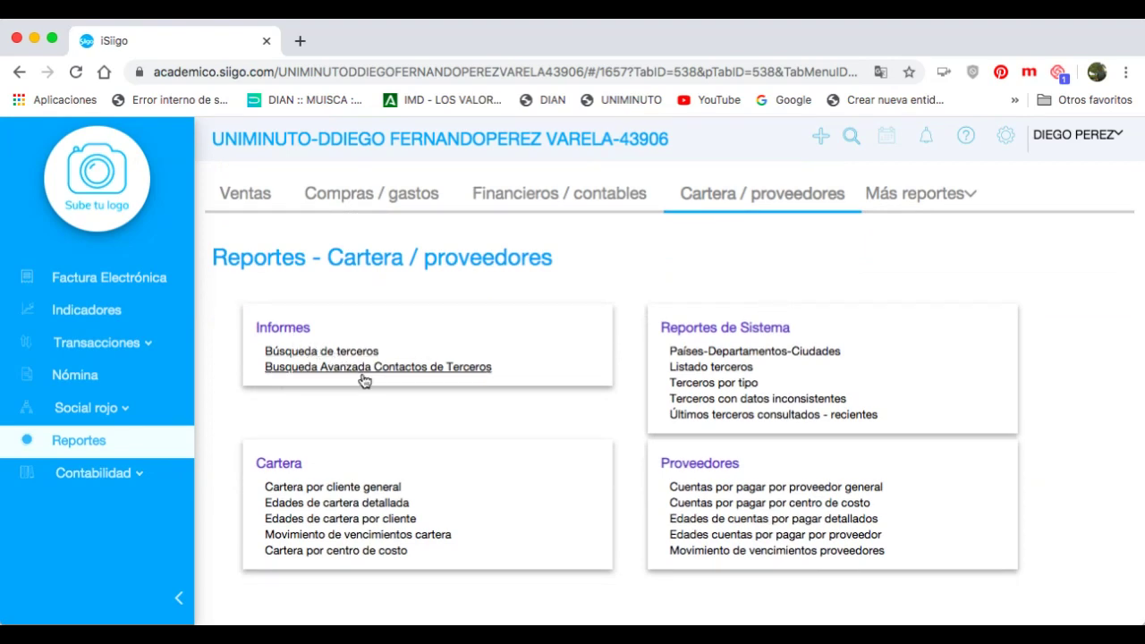
pyautogui.scroll(-1, 259, 324)
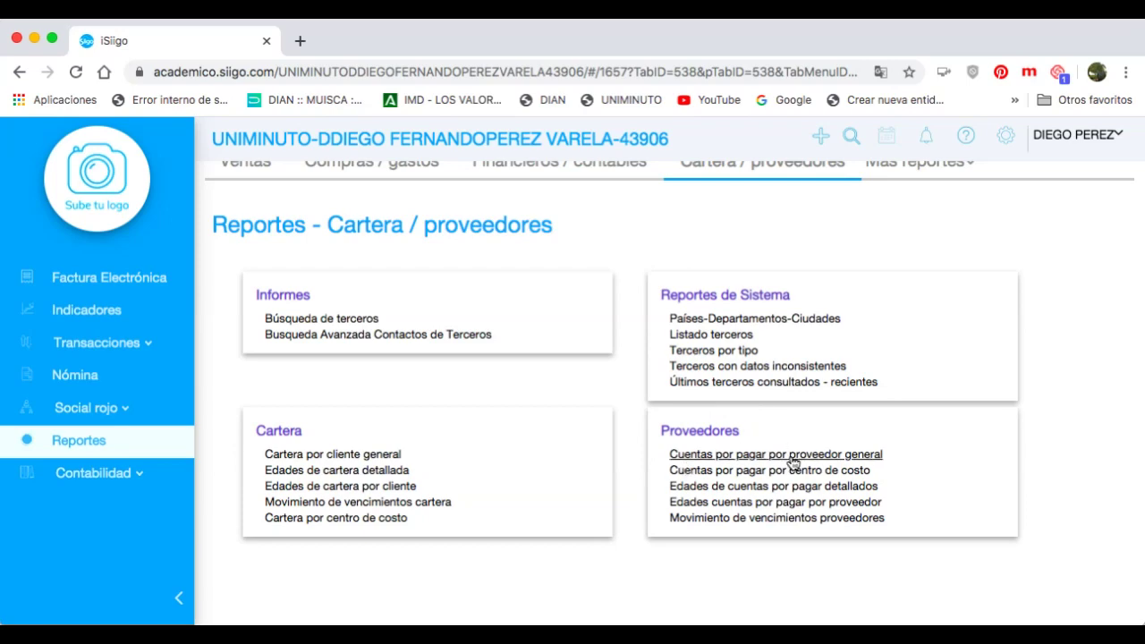
pyautogui.scroll(3, 845, 402)
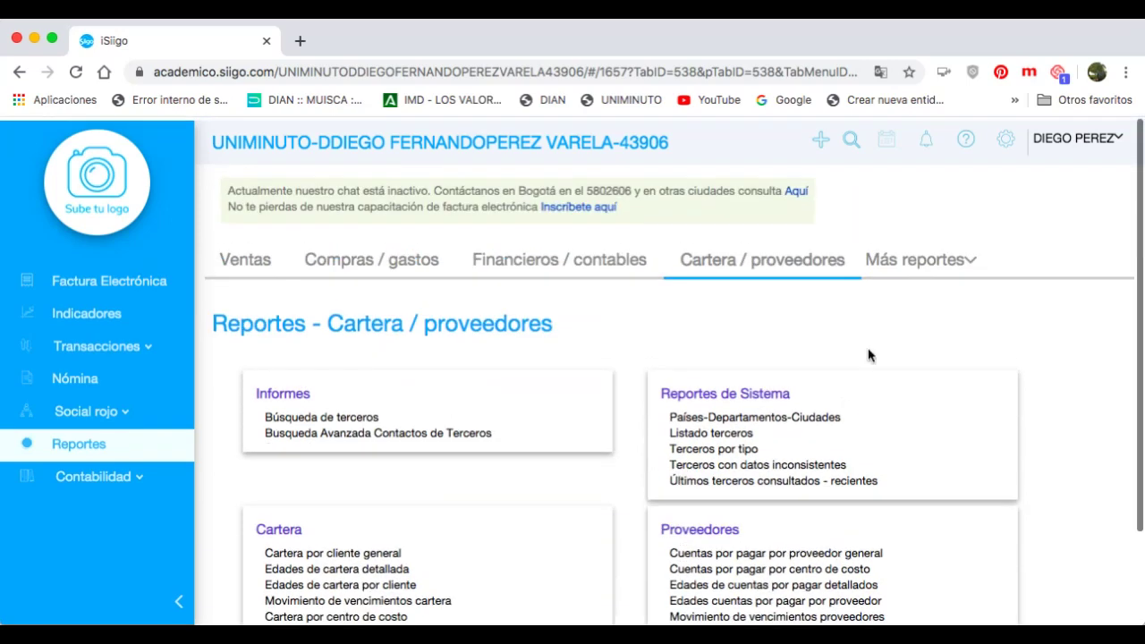
pyautogui.click(934, 266)
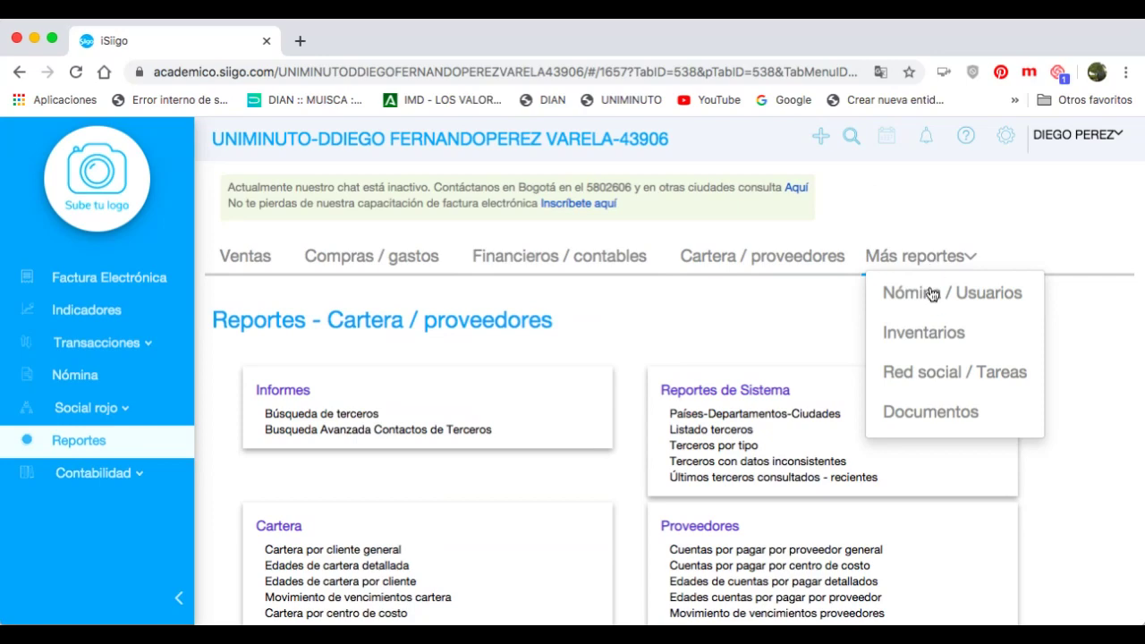
# Browse the Nómina / Usuarios reports, then switch to Más reportes > Inventarios
pyautogui.click(930, 291)
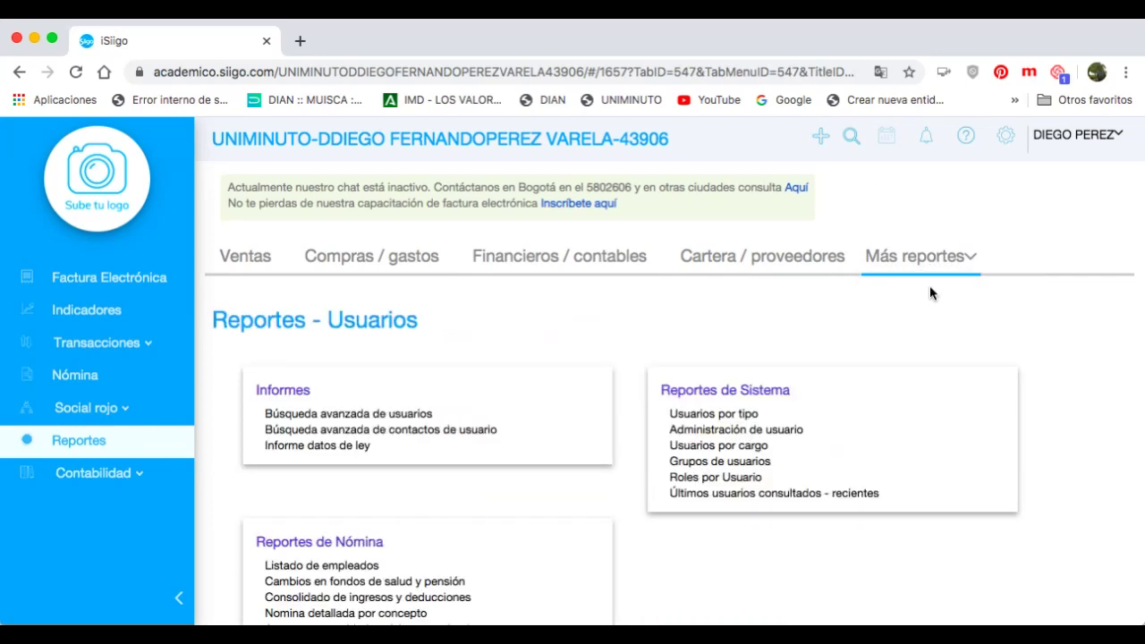
pyautogui.scroll(-3, 930, 287)
pyautogui.scroll(-1, 929, 287)
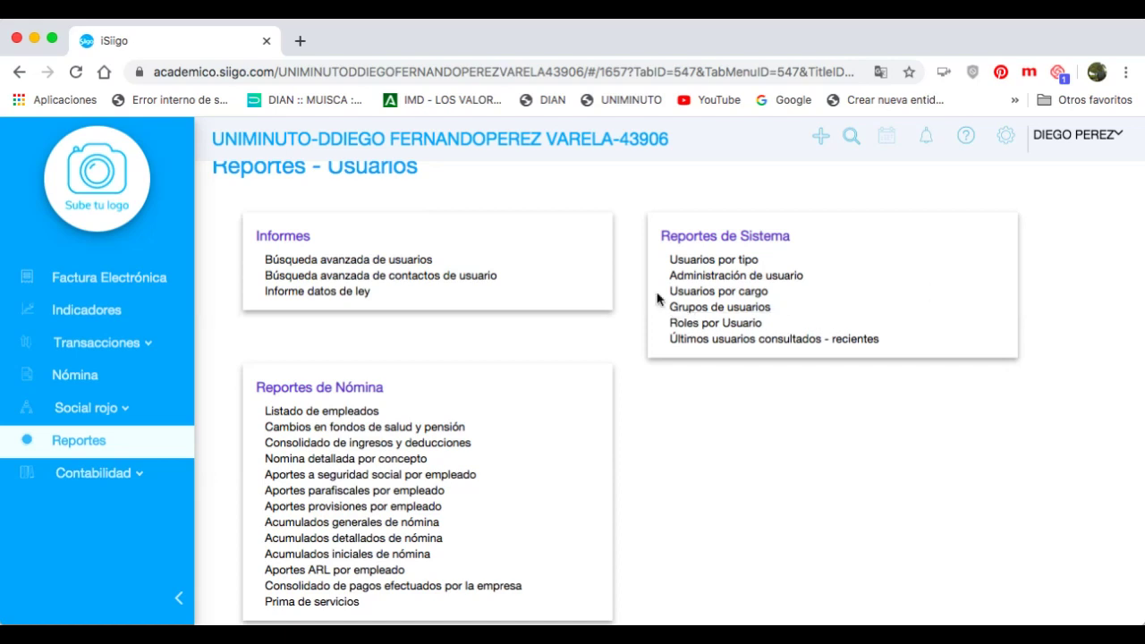
pyautogui.scroll(3, 657, 300)
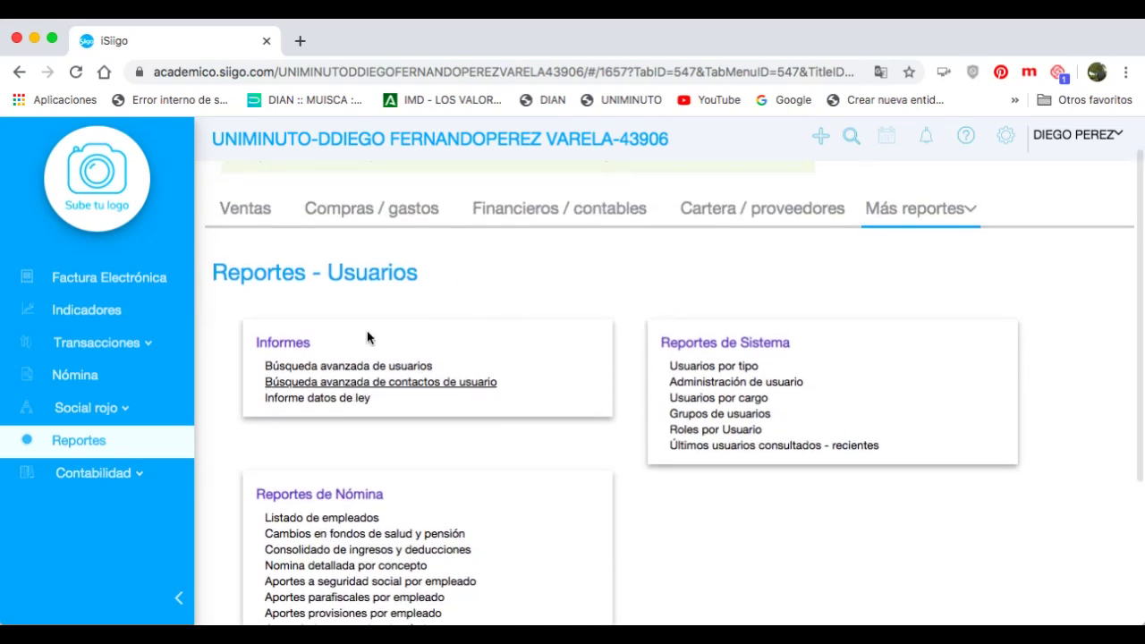
pyautogui.hscroll(1, 323, 337)
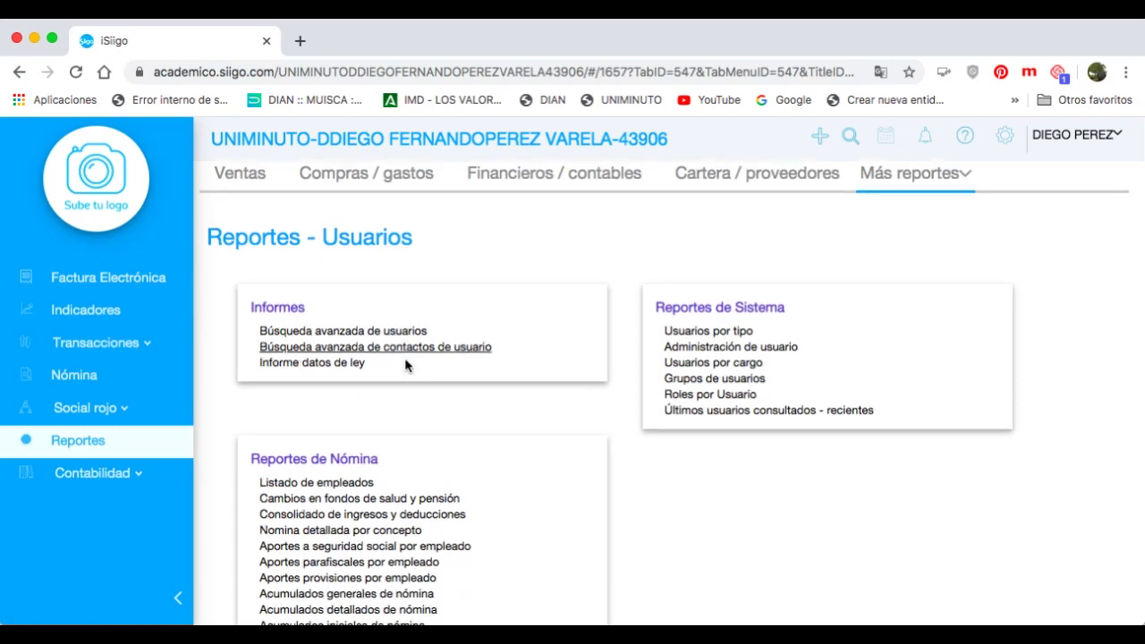
pyautogui.scroll(-4, 403, 363)
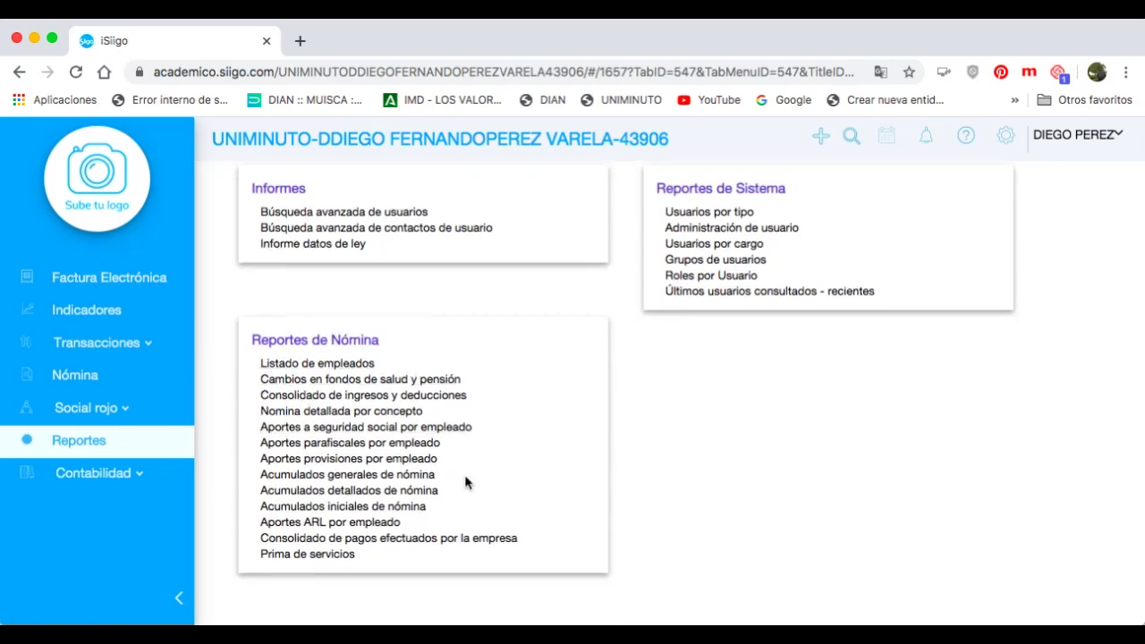
pyautogui.scroll(2, 781, 311)
pyautogui.scroll(1, 781, 310)
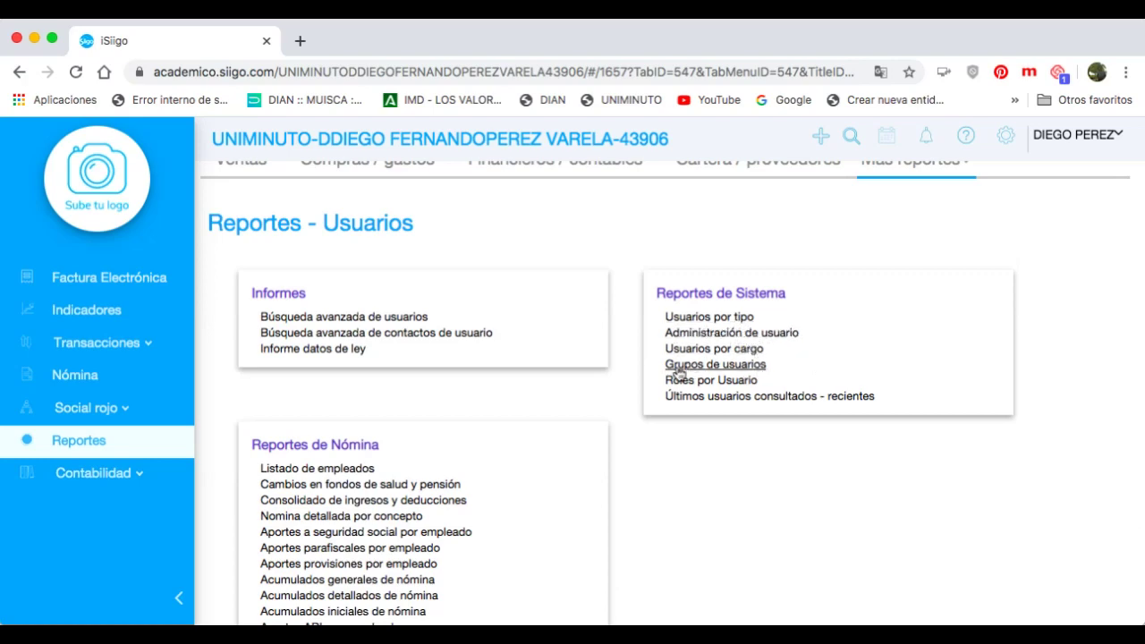
pyautogui.scroll(2, 865, 358)
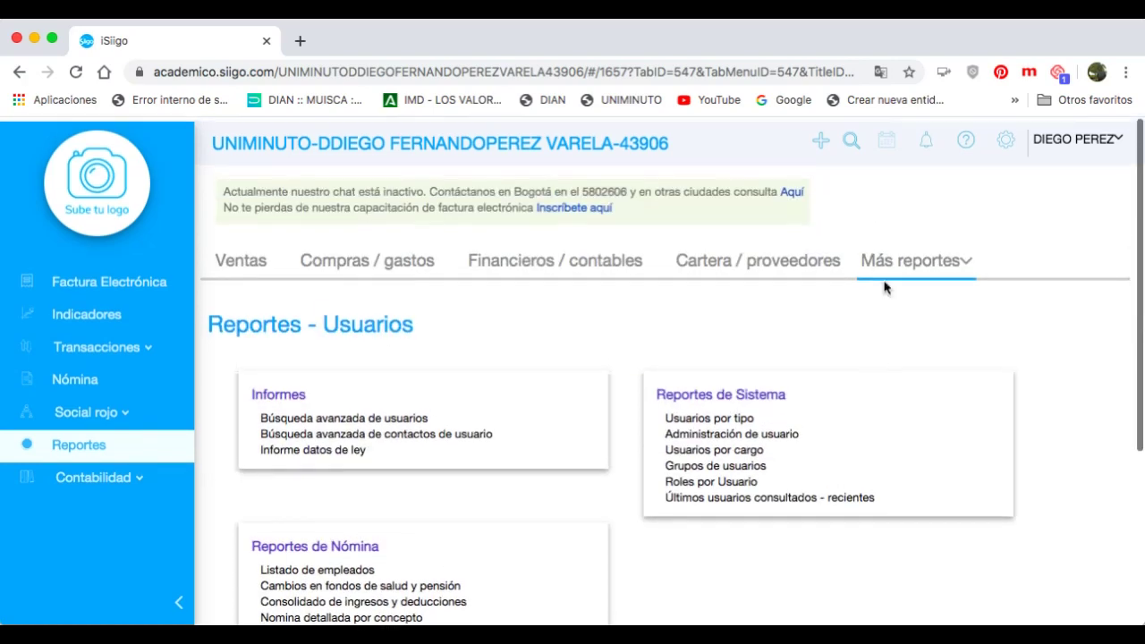
pyautogui.click(908, 253)
pyautogui.click(910, 332)
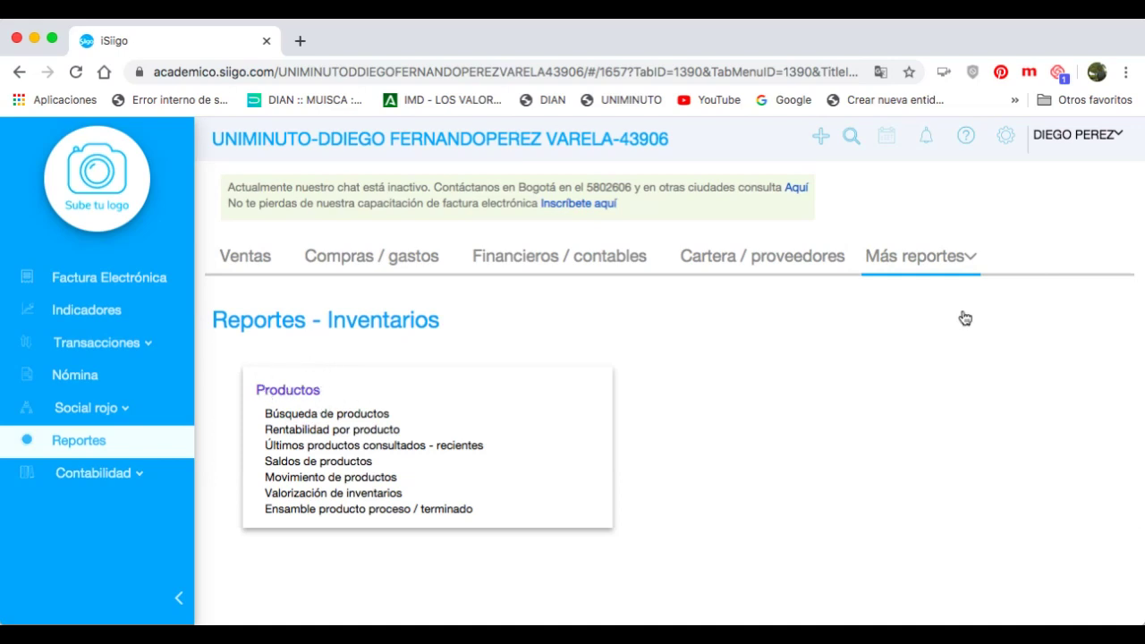
# View the social network / tasks and Documentos reports, then return to Reportes - Ventas
pyautogui.click(965, 262)
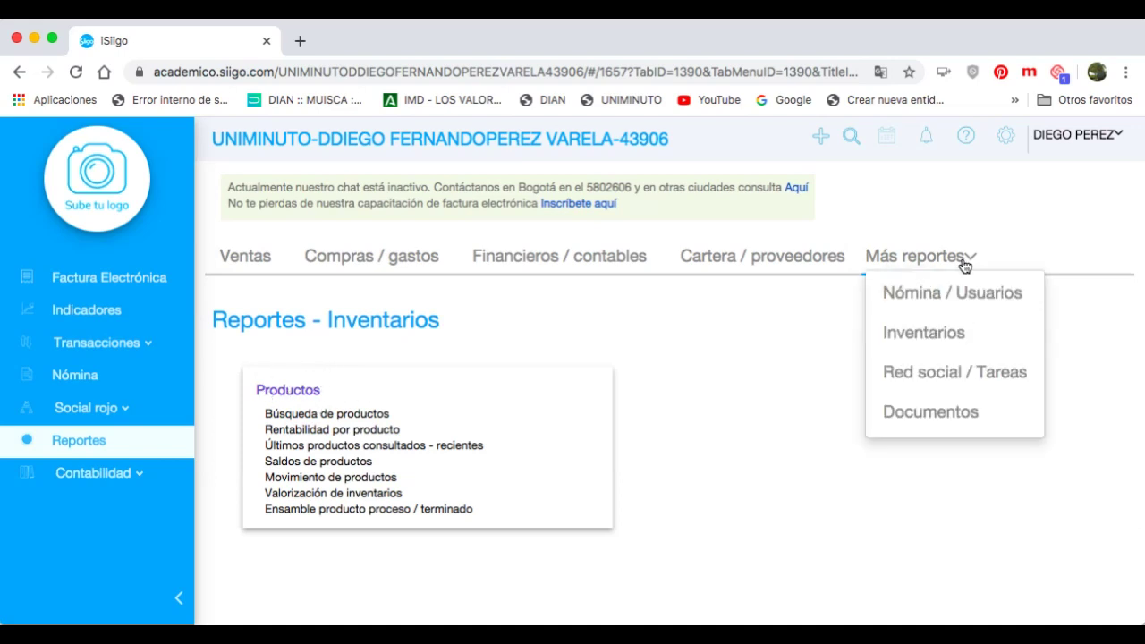
pyautogui.click(939, 376)
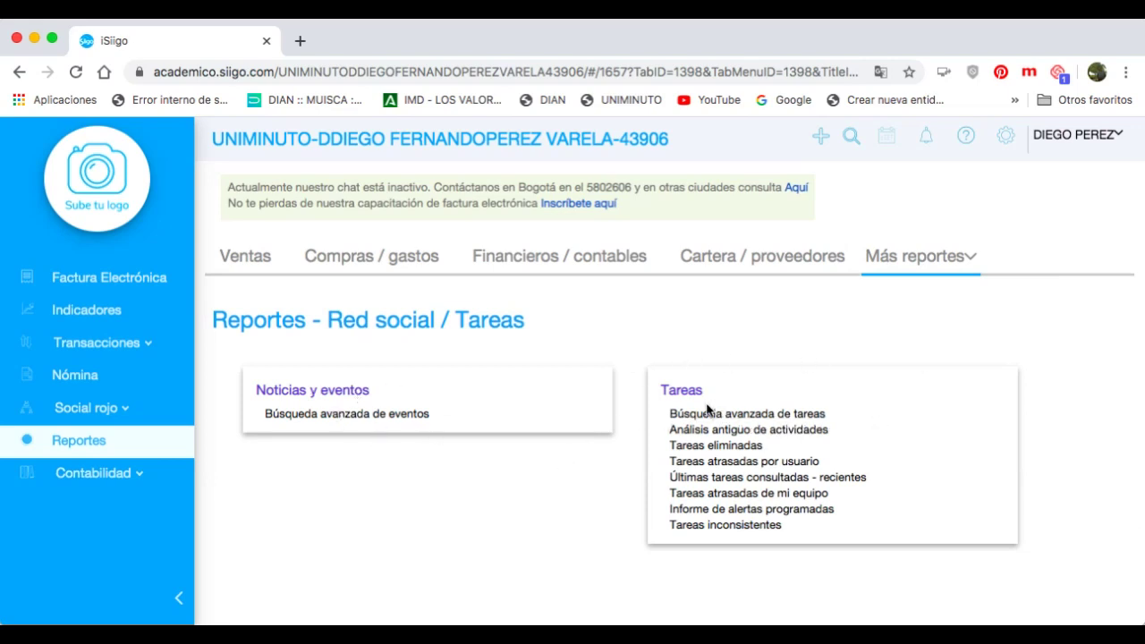
pyautogui.click(944, 263)
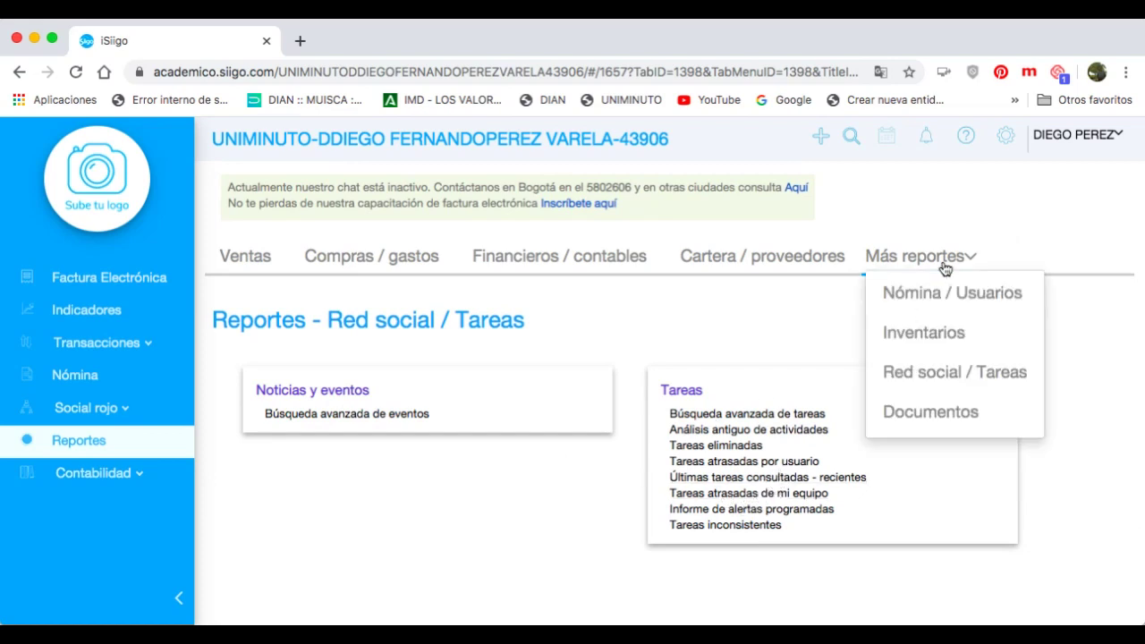
pyautogui.click(923, 413)
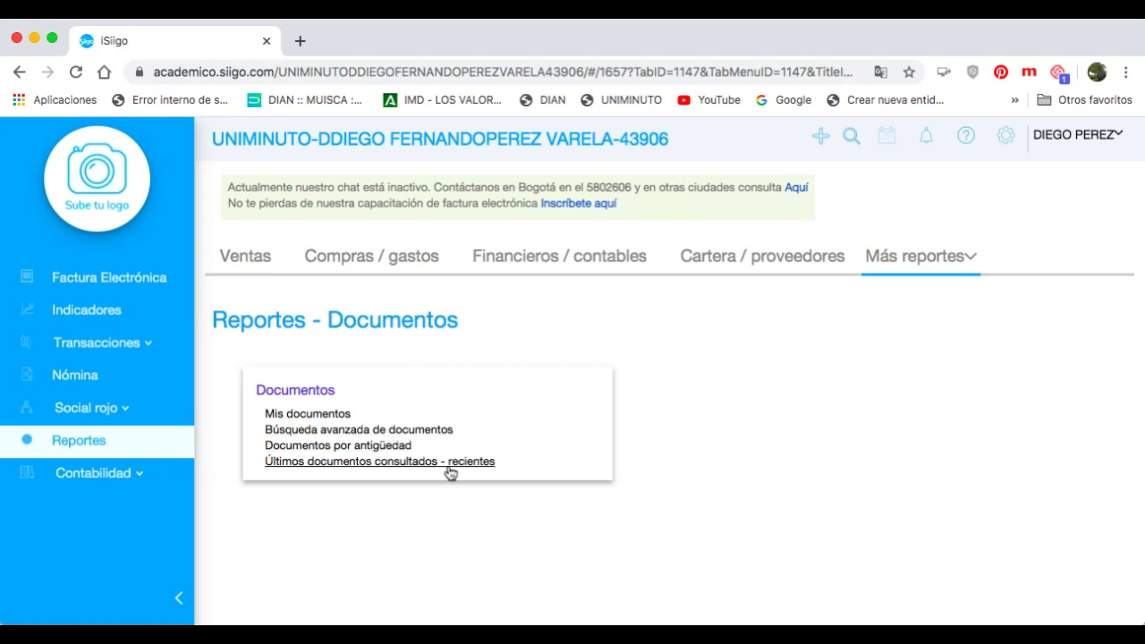
pyautogui.click(75, 443)
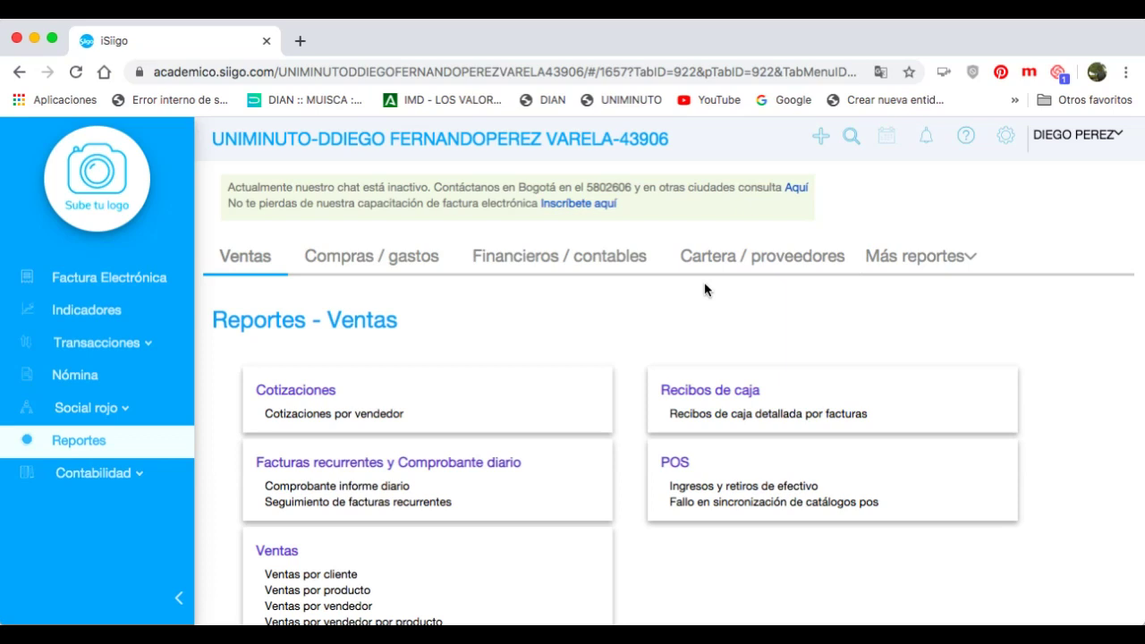
# Expand Contabilidad and go to Procesos contables to reach the Certificados group
pyautogui.click(130, 44)
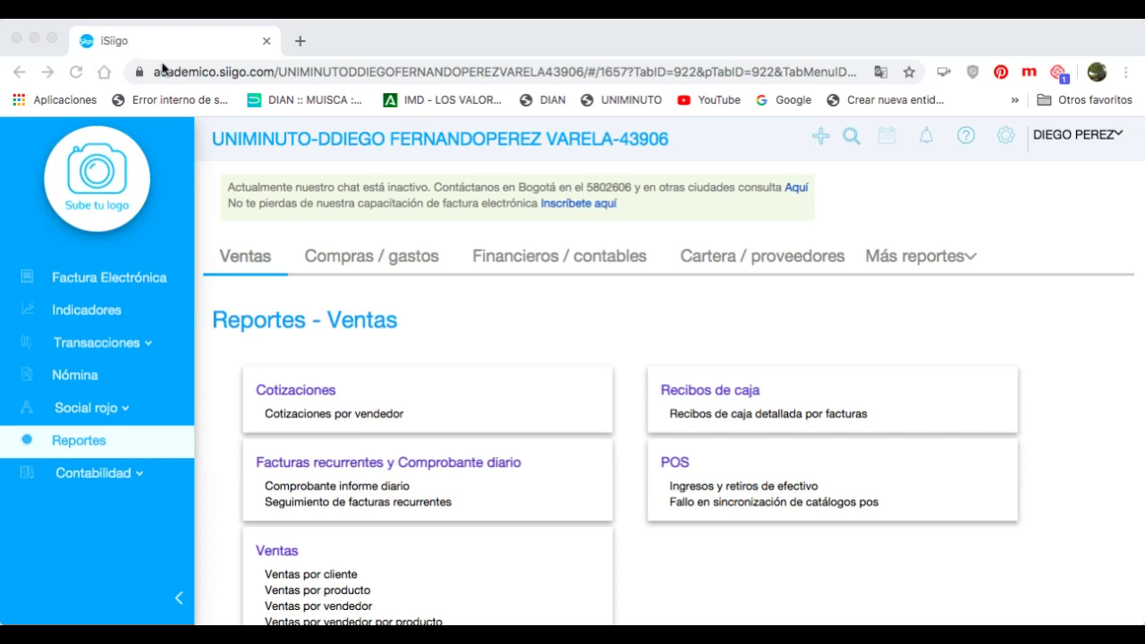
pyautogui.click(1073, 208)
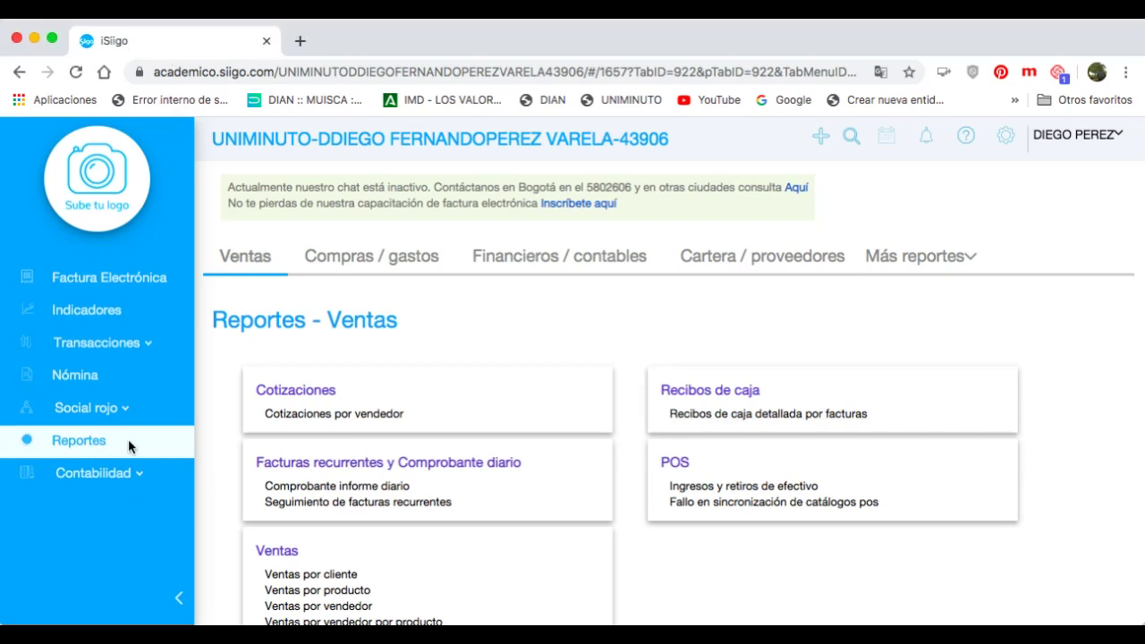
pyautogui.scroll(-3, 130, 456)
pyautogui.click(133, 473)
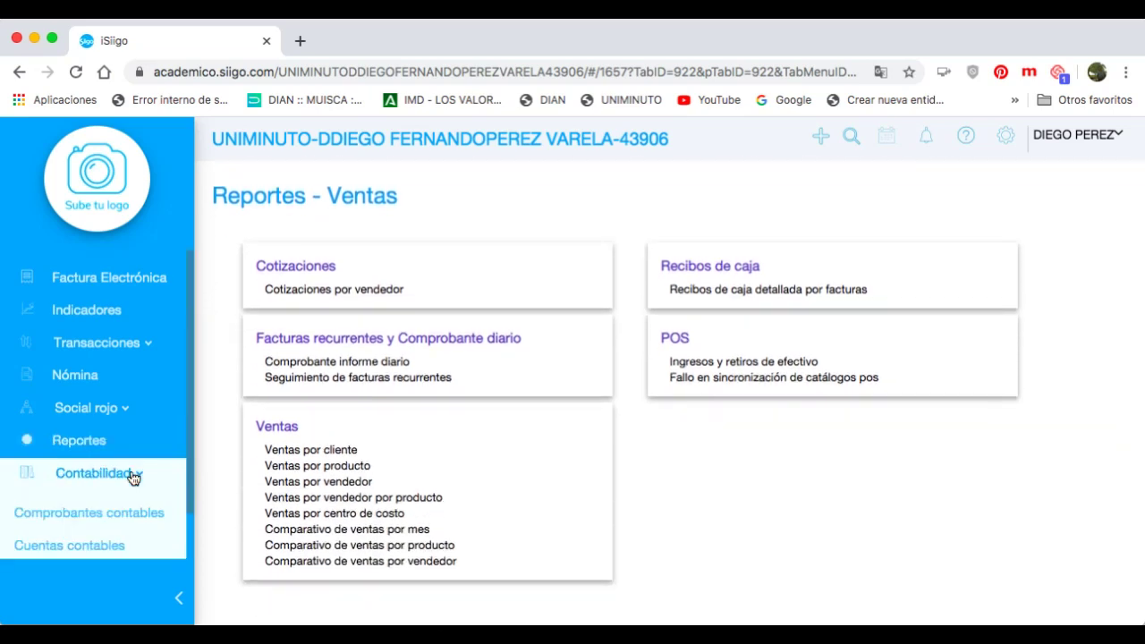
pyautogui.scroll(-1, 132, 483)
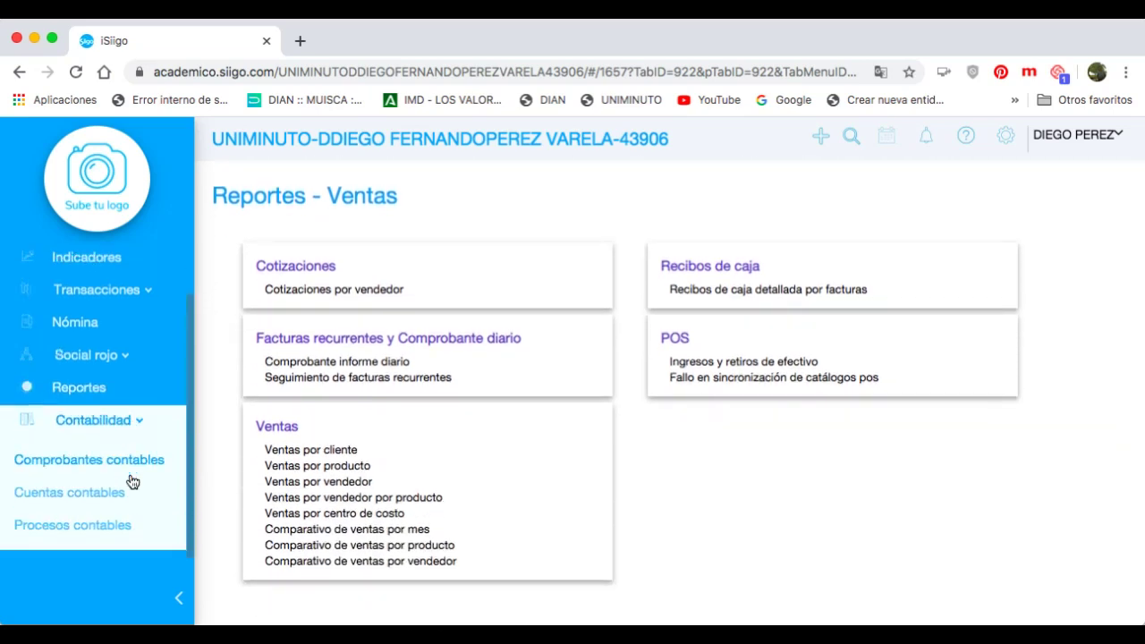
pyautogui.click(102, 528)
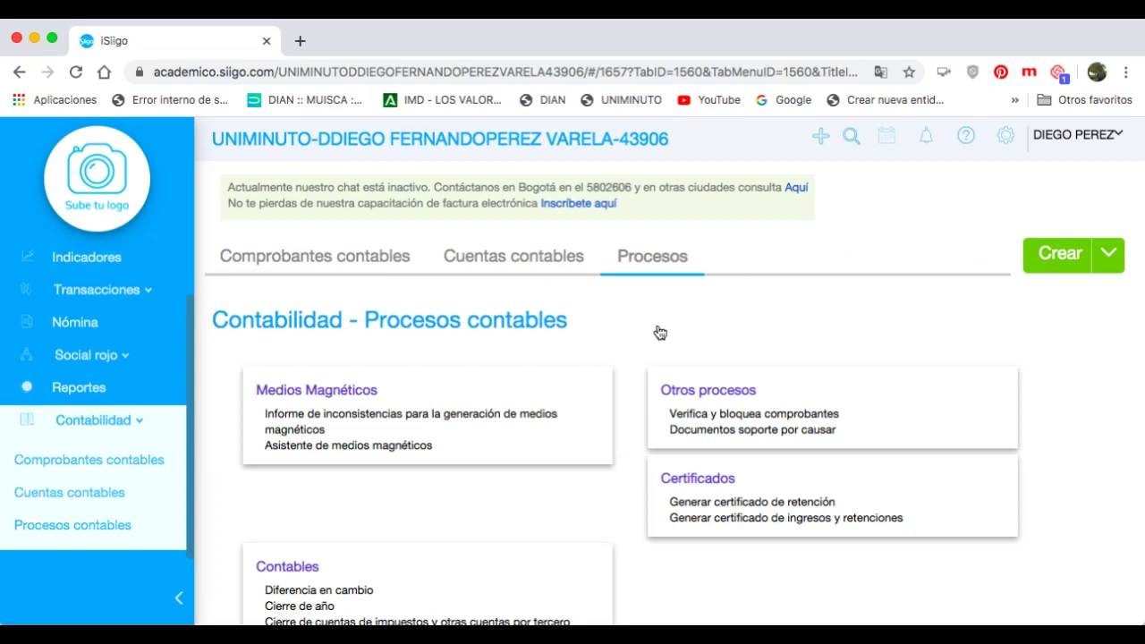
pyautogui.scroll(-2, 767, 348)
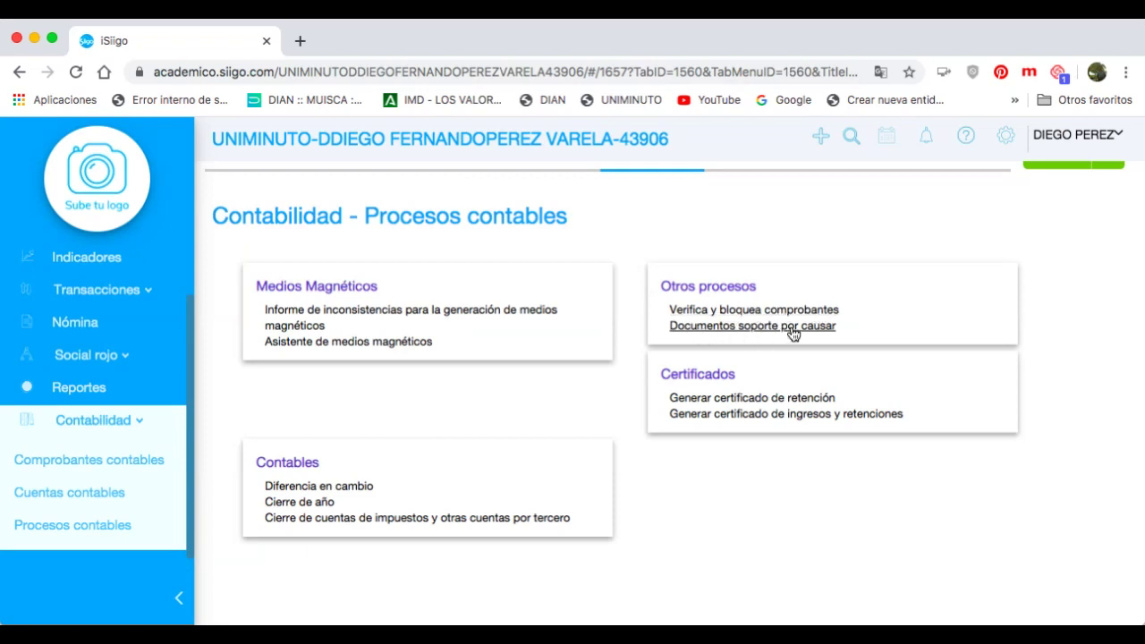
# Start a retention certificate and set the reporting year to 2020
pyautogui.click(723, 402)
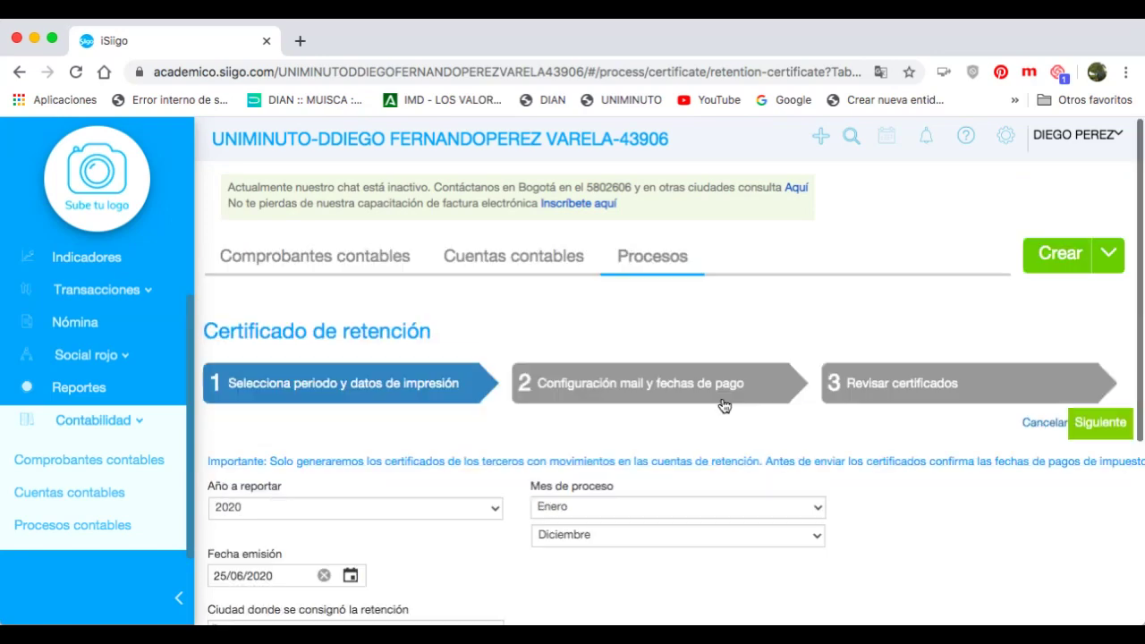
pyautogui.scroll(-2, 715, 400)
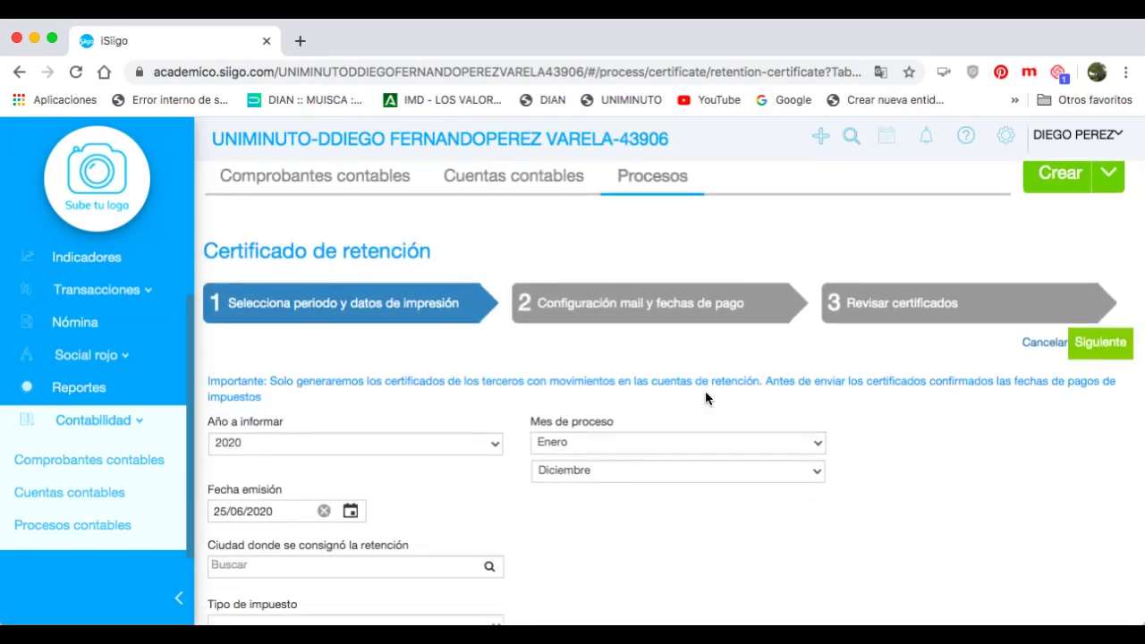
pyautogui.scroll(-3, 704, 398)
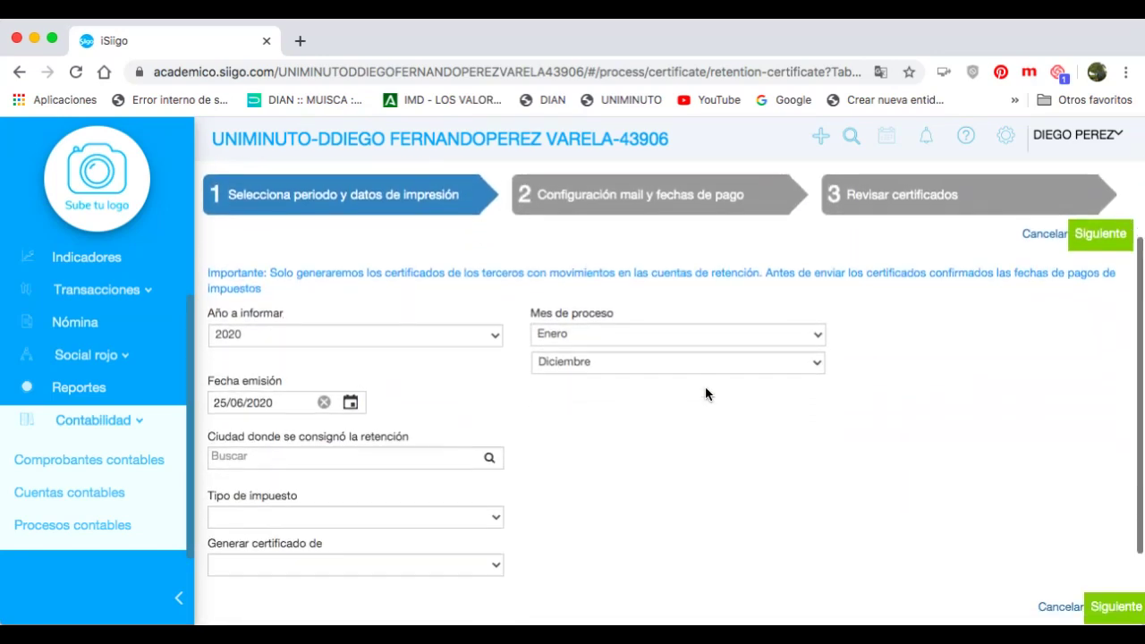
pyautogui.click(249, 334)
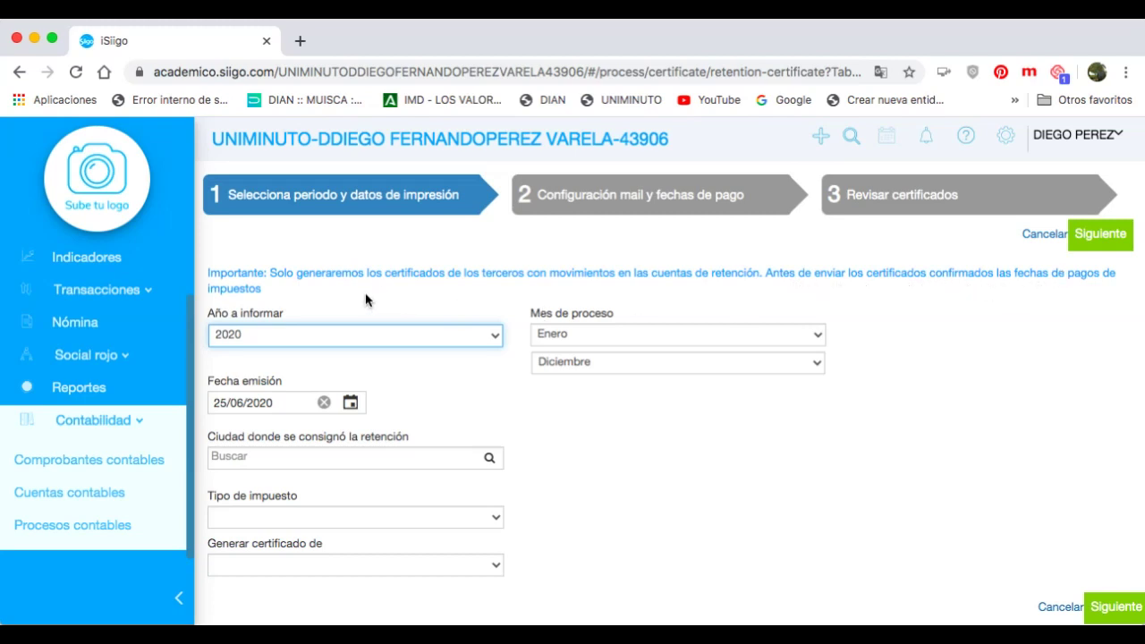
pyautogui.click(312, 324)
pyautogui.click(281, 346)
pyautogui.click(579, 332)
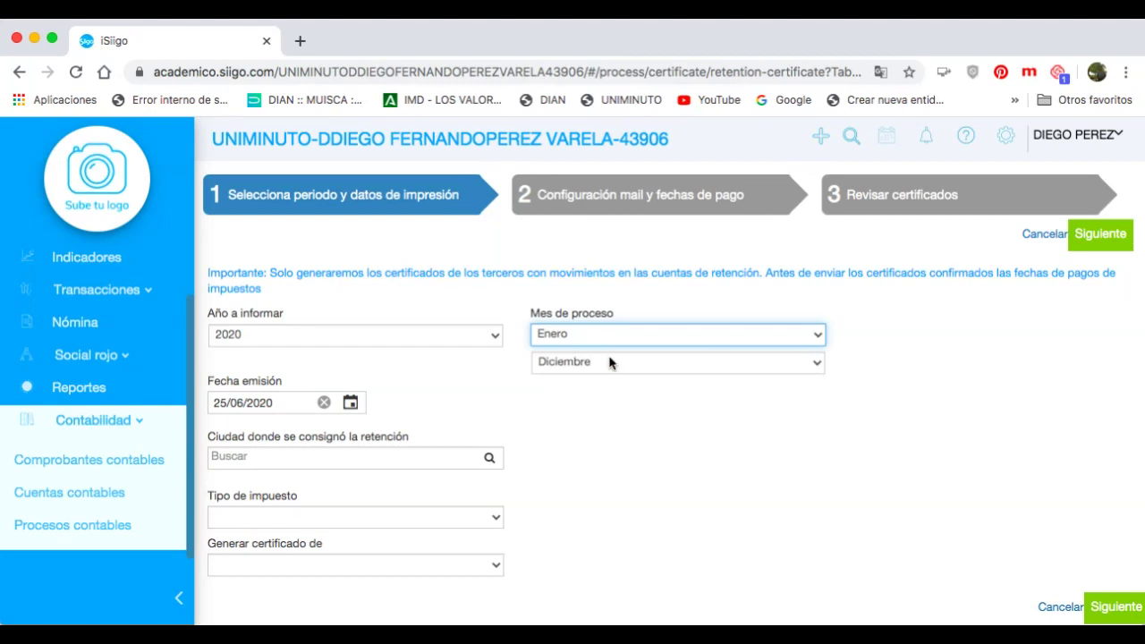
pyautogui.click(603, 365)
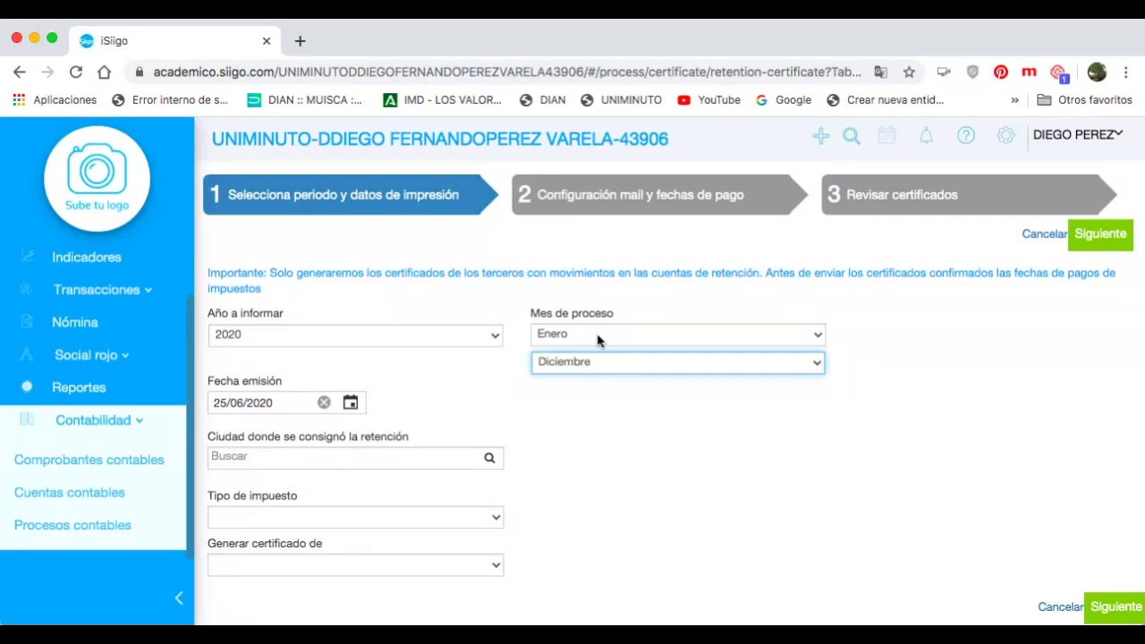
pyautogui.click(492, 336)
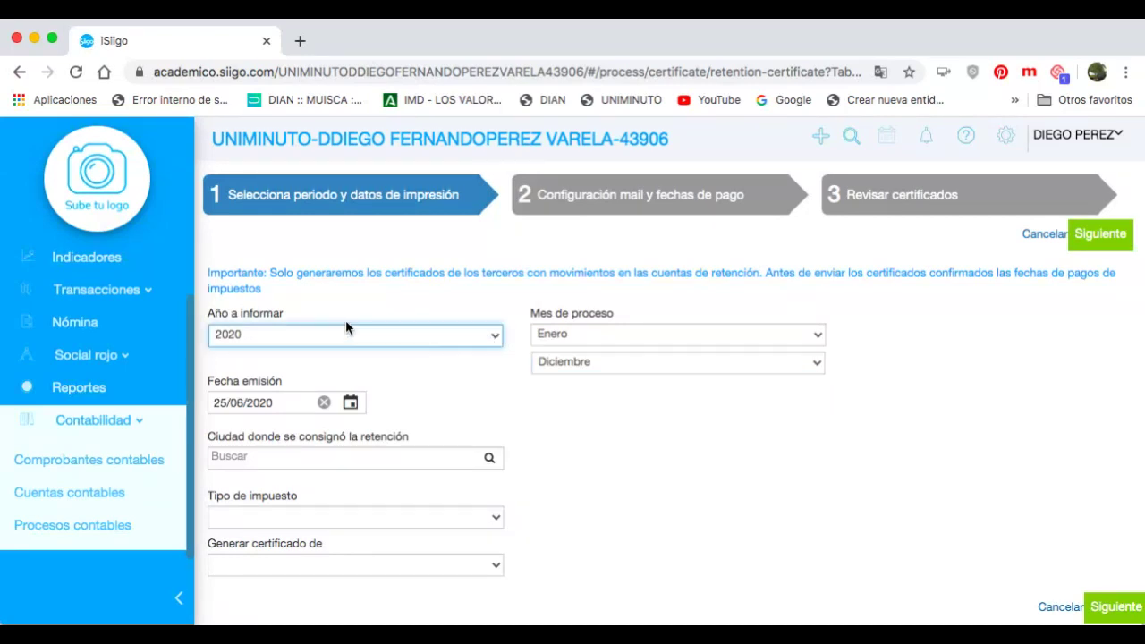
pyautogui.press('Down')
pyautogui.press('Up')
pyautogui.scroll(-2, 553, 376)
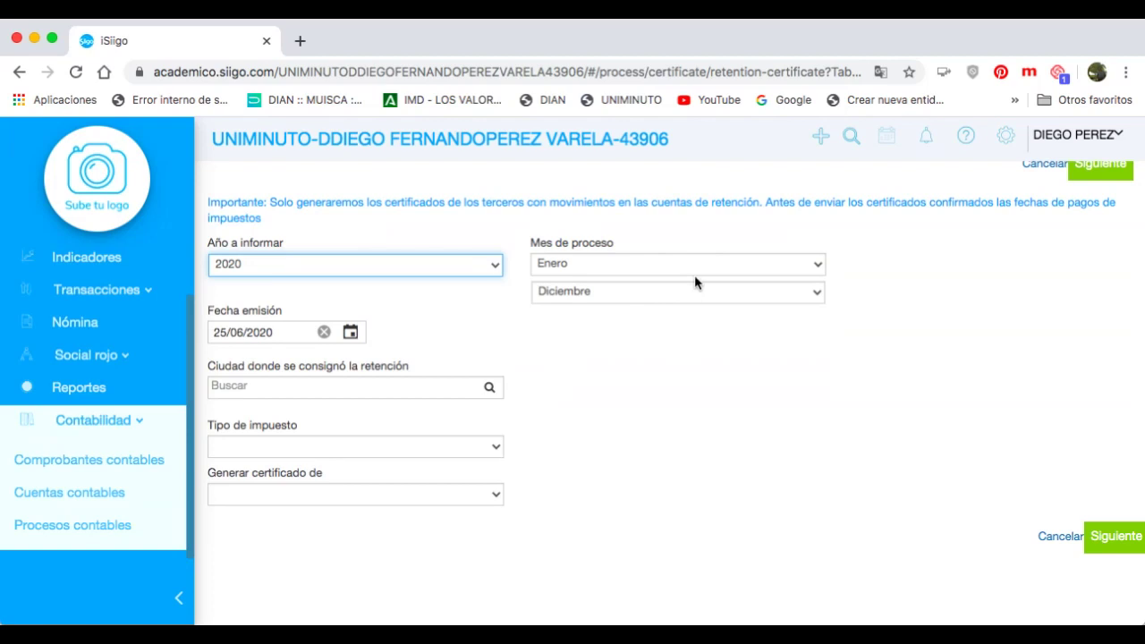
# Set the process months from Enero to Diciembre
pyautogui.click(624, 266)
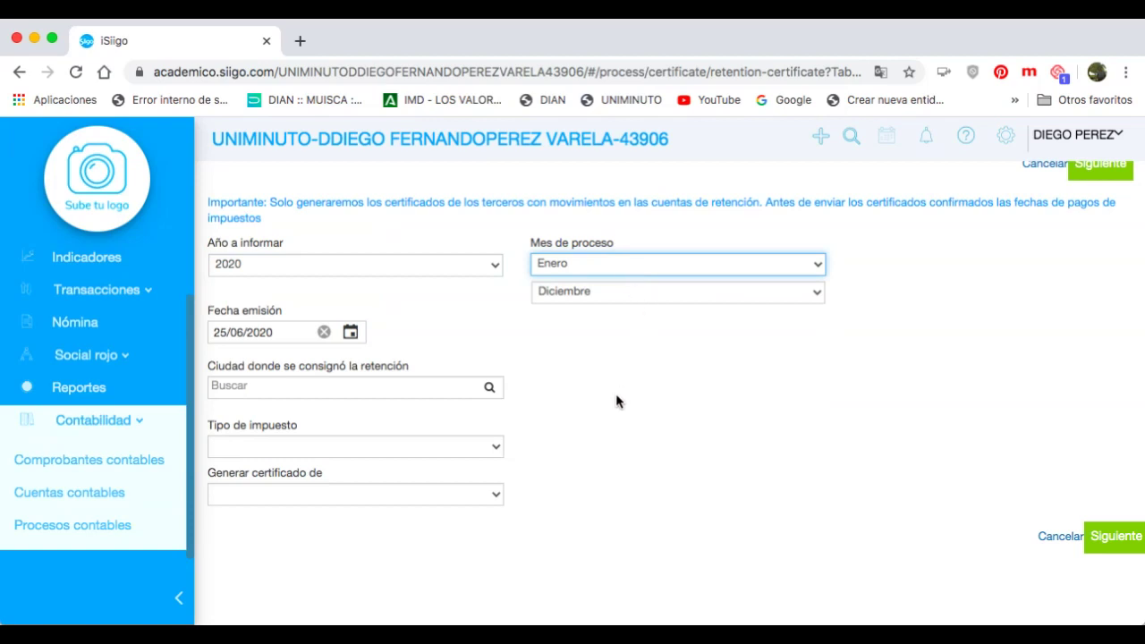
pyautogui.press('j')
pyautogui.press('Tab')
pyautogui.press('j')
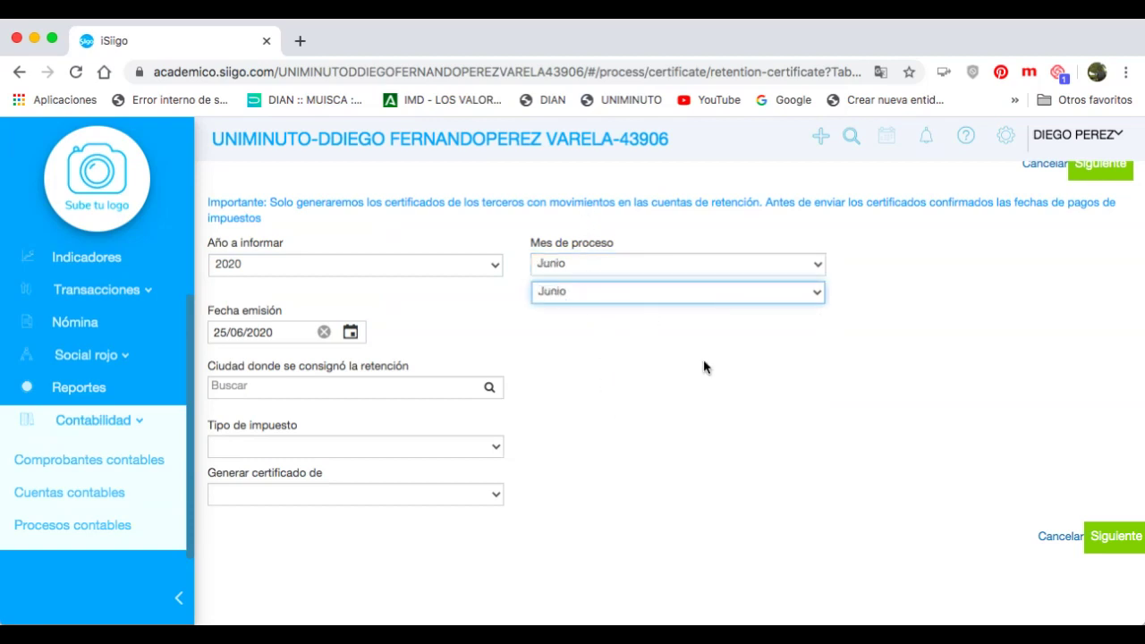
pyautogui.hotkey('shift', 'Tab')
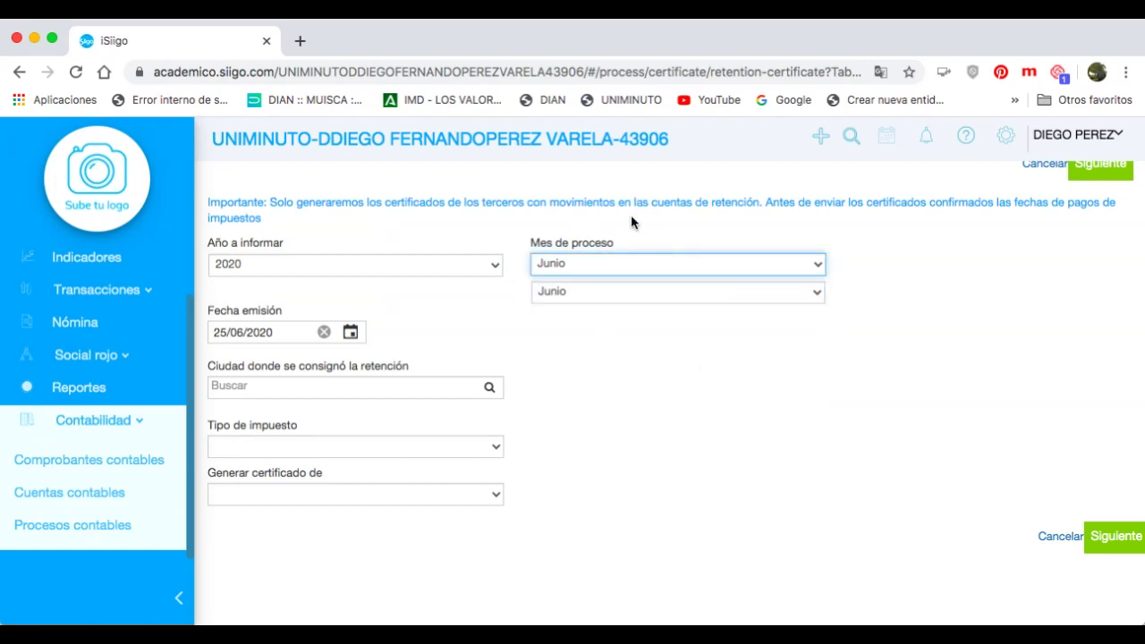
pyautogui.press('e')
pyautogui.press('Tab')
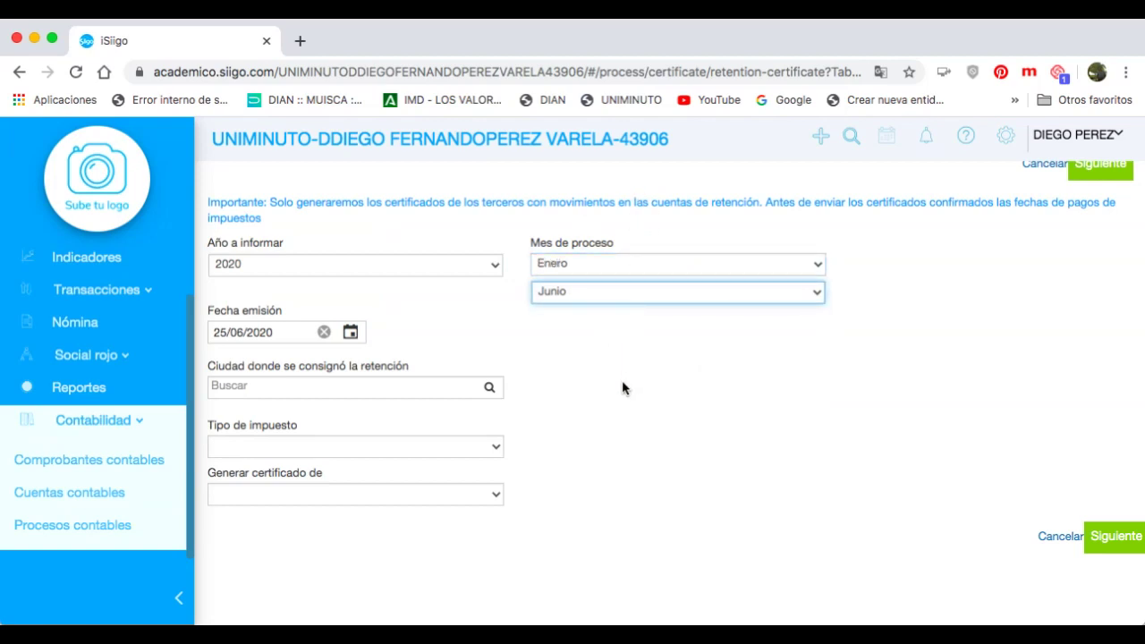
pyautogui.press('d')
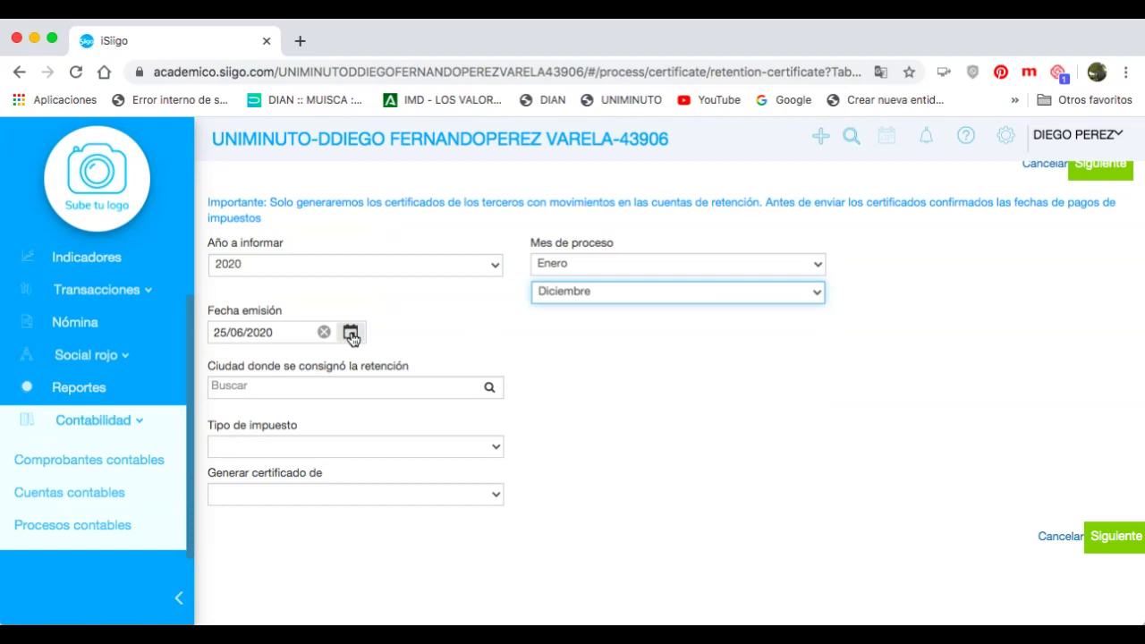
# Set city Bogotá, tax Retefuente and Todos los terceros, then continue
pyautogui.click(348, 386)
pyautogui.write('b')
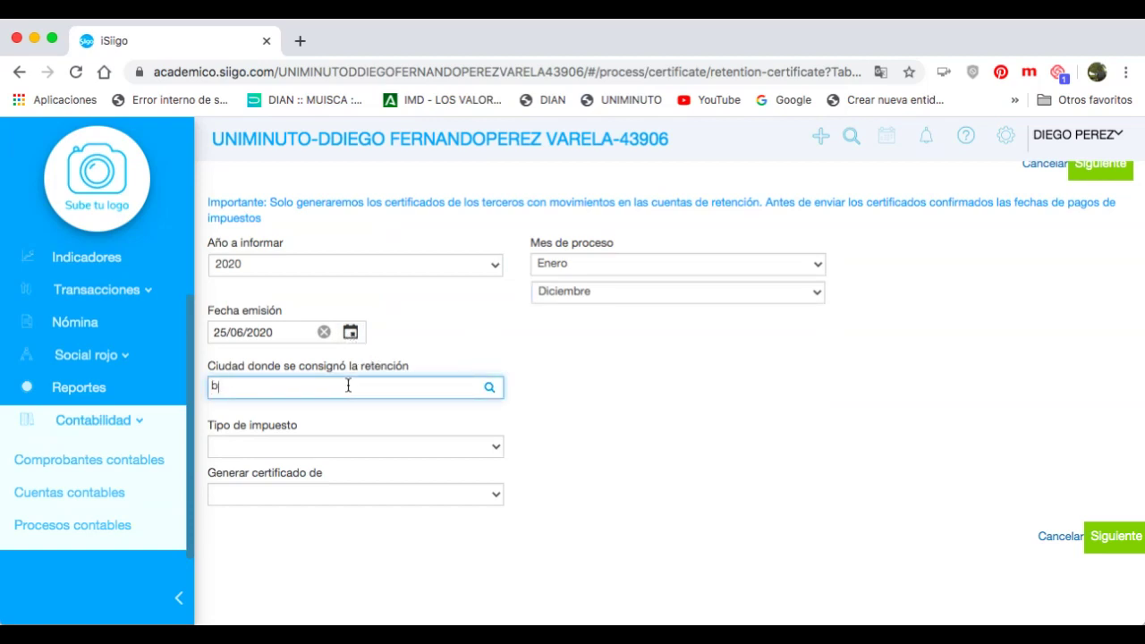
pyautogui.write('ogota')
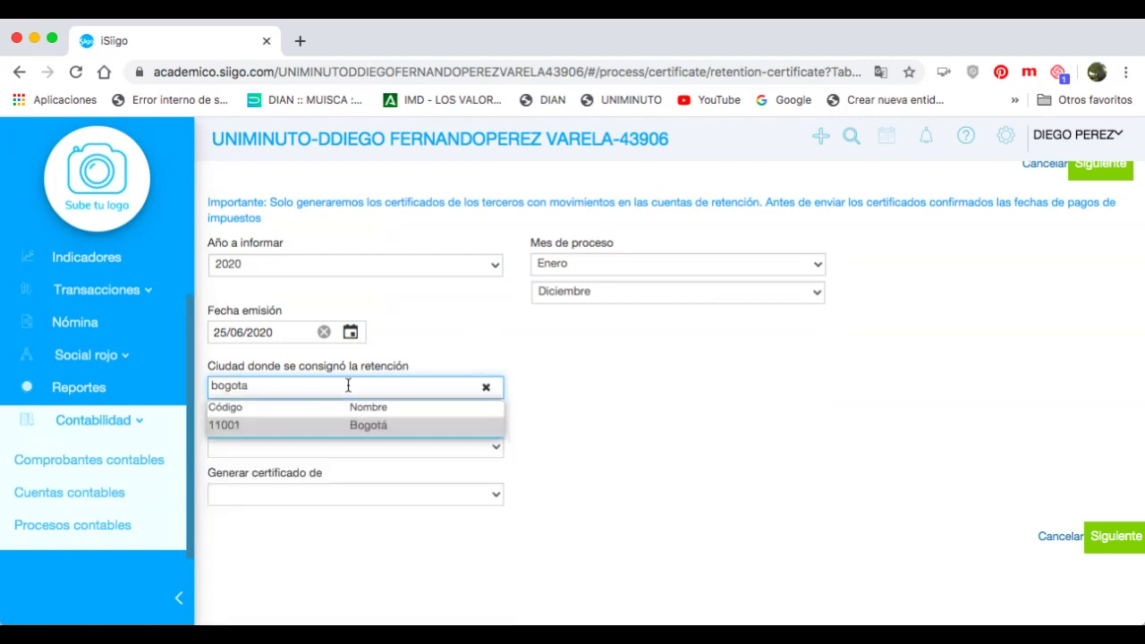
pyautogui.click(391, 427)
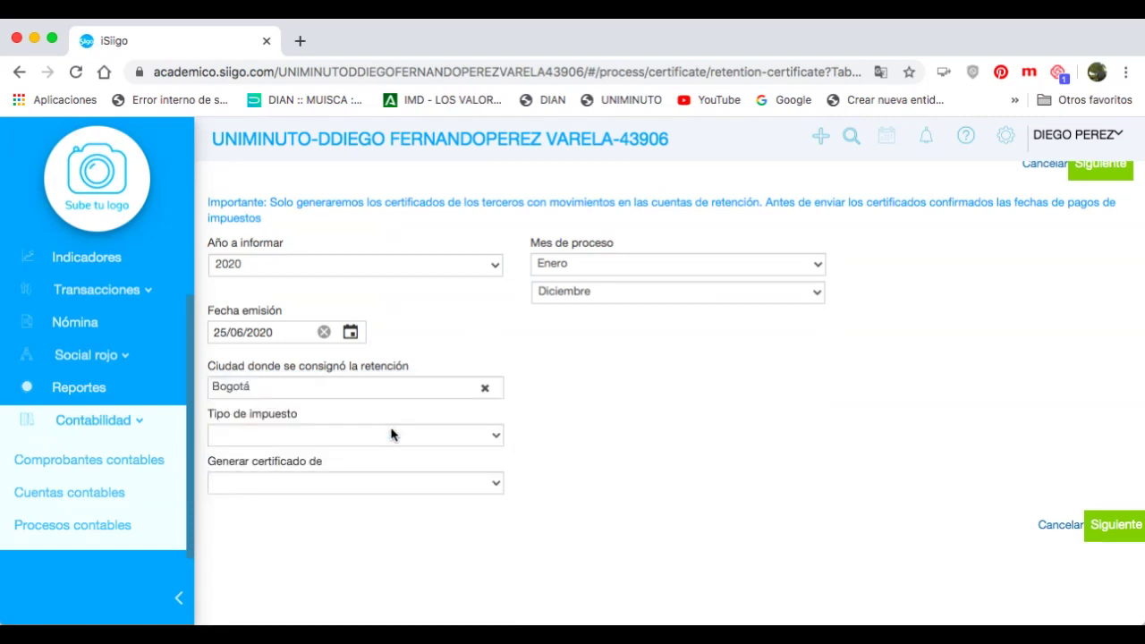
pyautogui.click(391, 434)
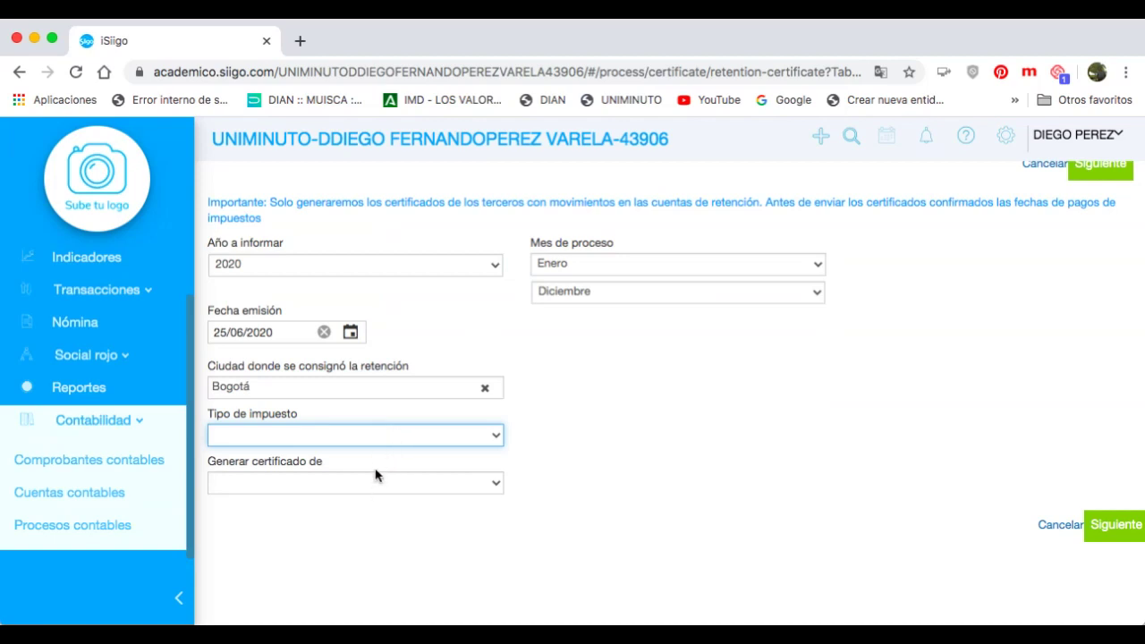
pyautogui.click(375, 461)
pyautogui.click(465, 487)
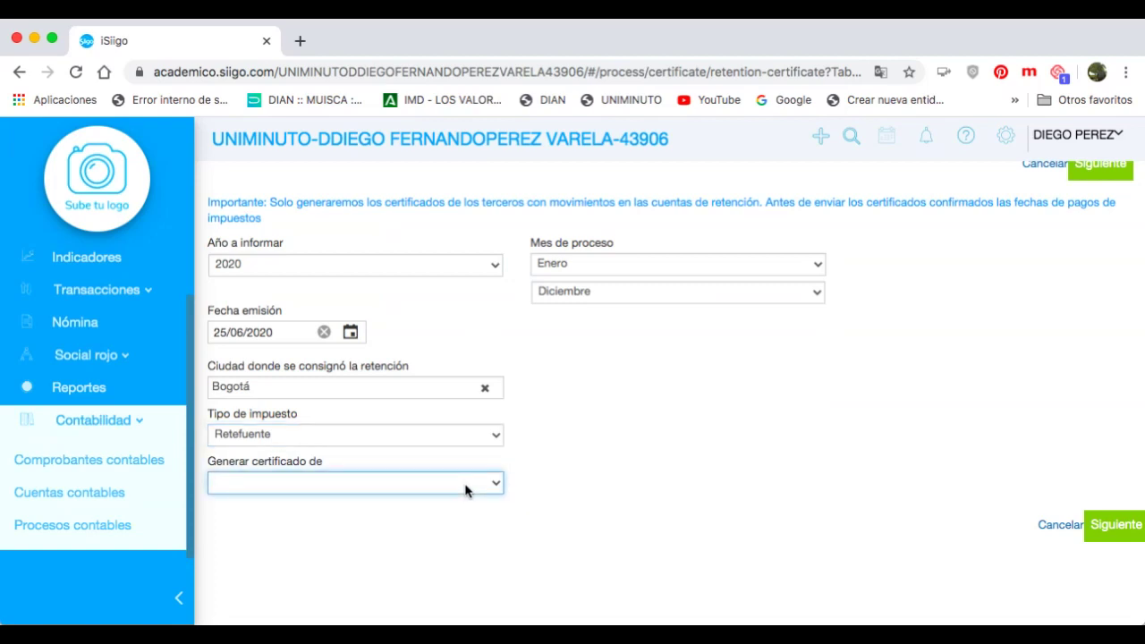
pyautogui.click(388, 508)
pyautogui.hscroll(1, 728, 429)
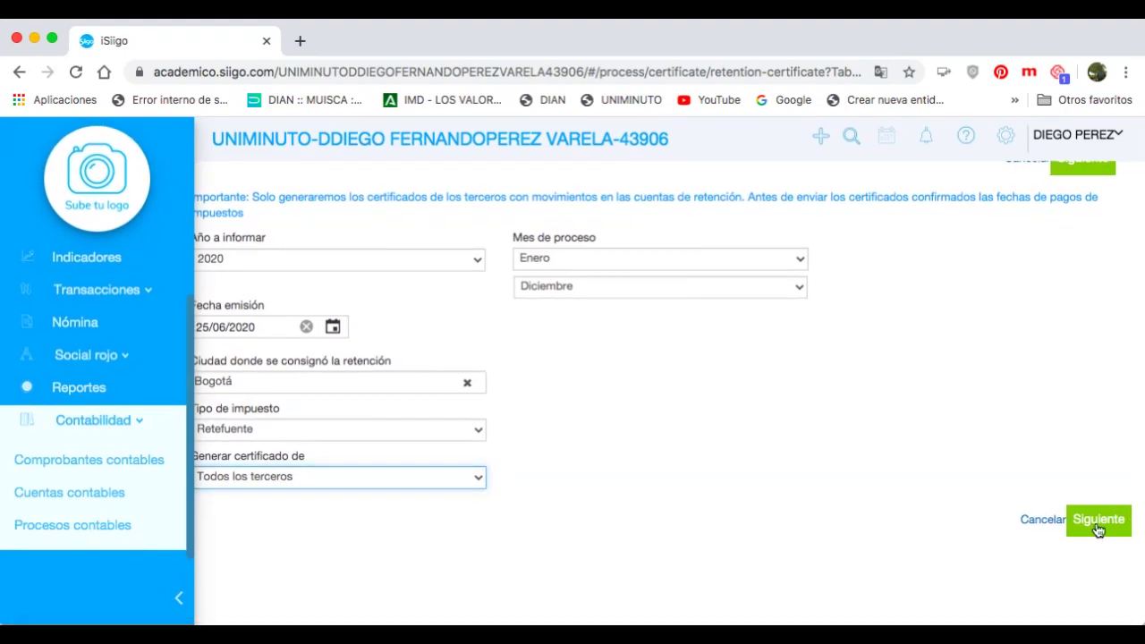
pyautogui.click(1098, 526)
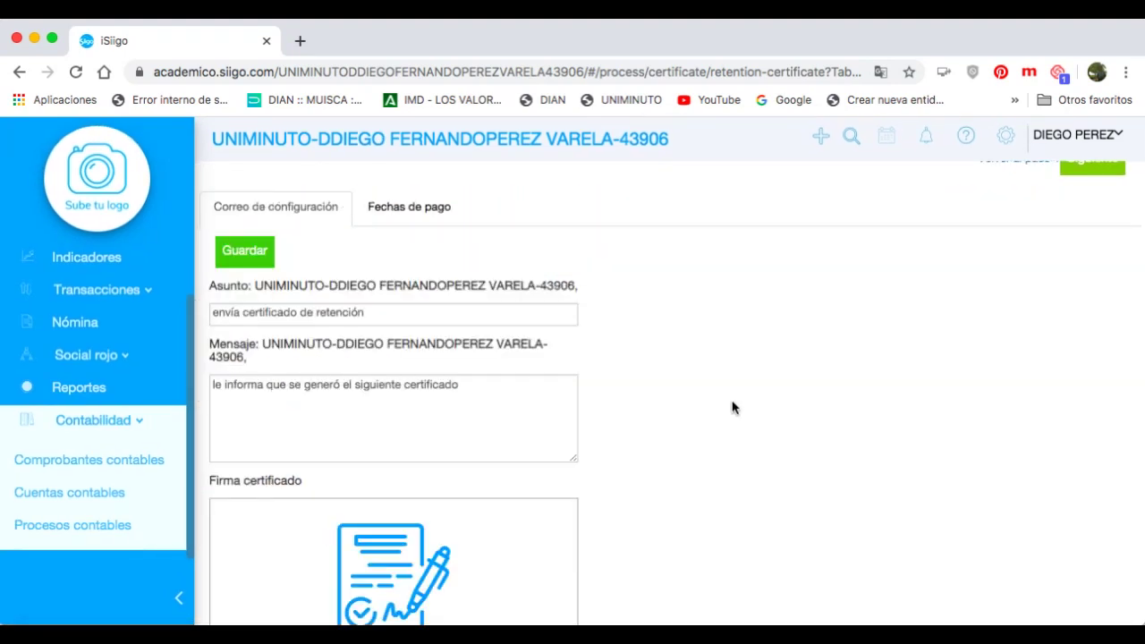
# Save the certificate email settings and show the 2020 Fechas de pago section
pyautogui.scroll(-2, 685, 396)
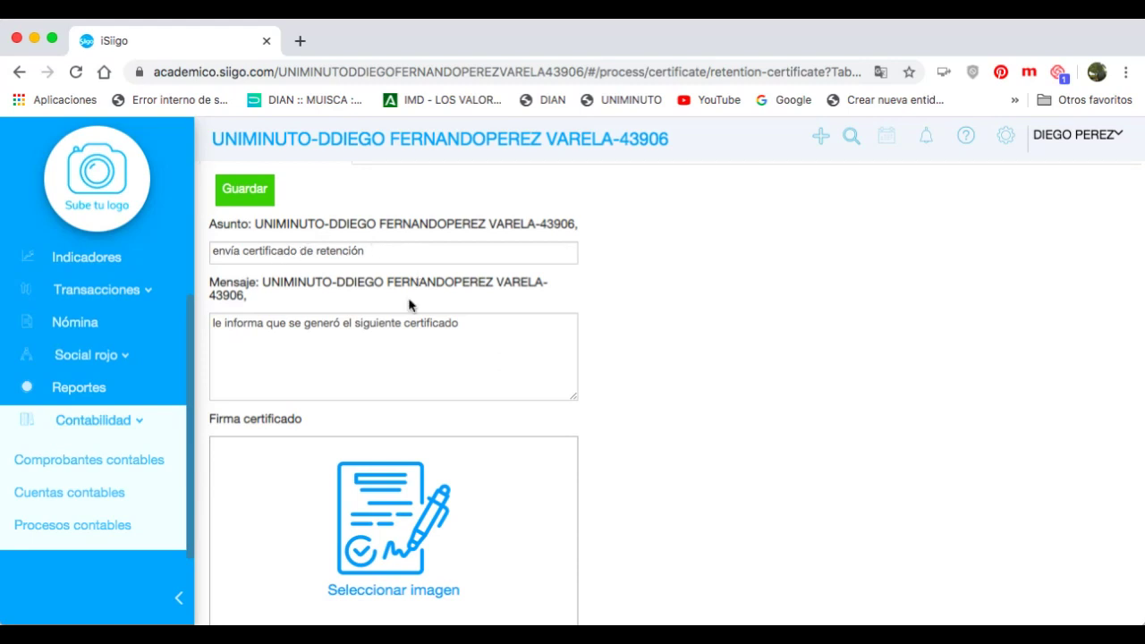
pyautogui.scroll(-3, 488, 337)
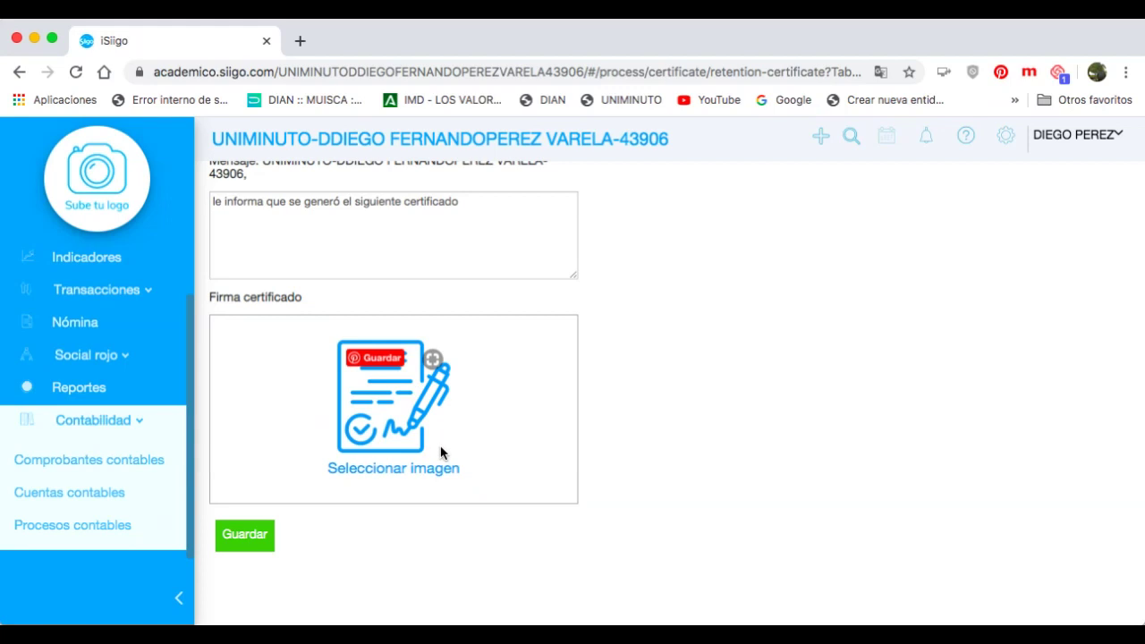
pyautogui.scroll(-1, 447, 447)
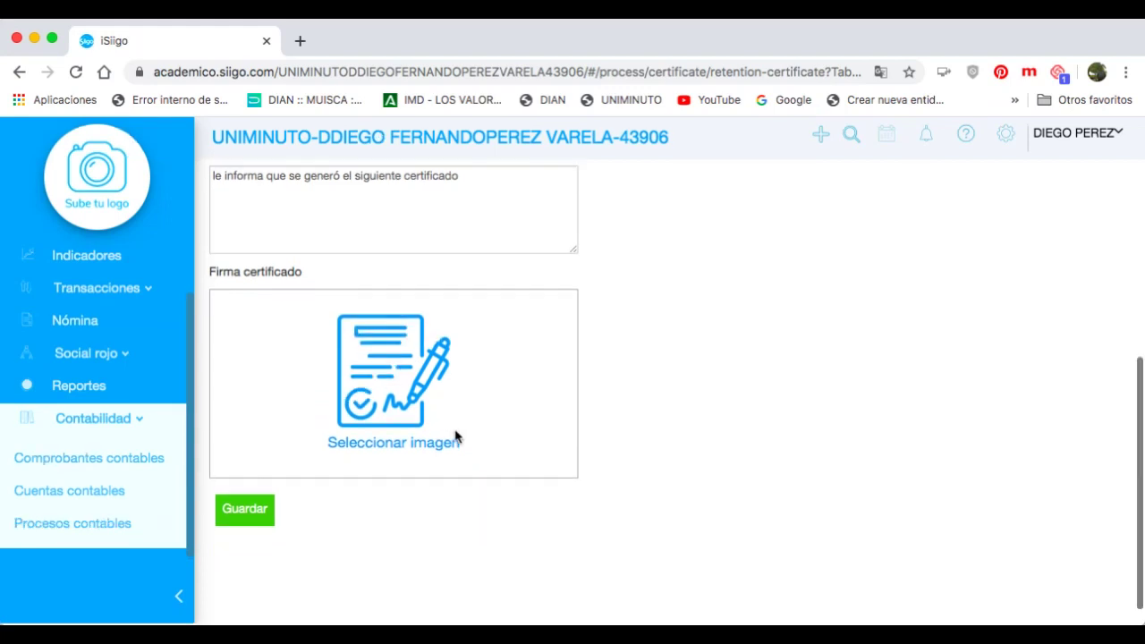
pyautogui.click(253, 517)
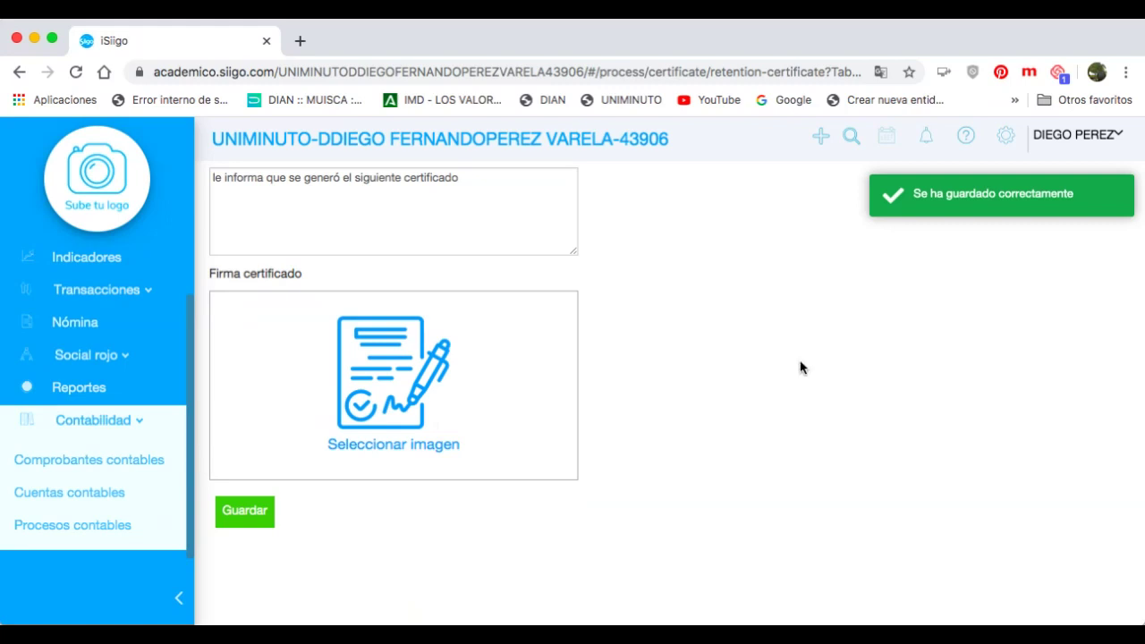
pyautogui.scroll(5, 799, 366)
pyautogui.scroll(2, 800, 366)
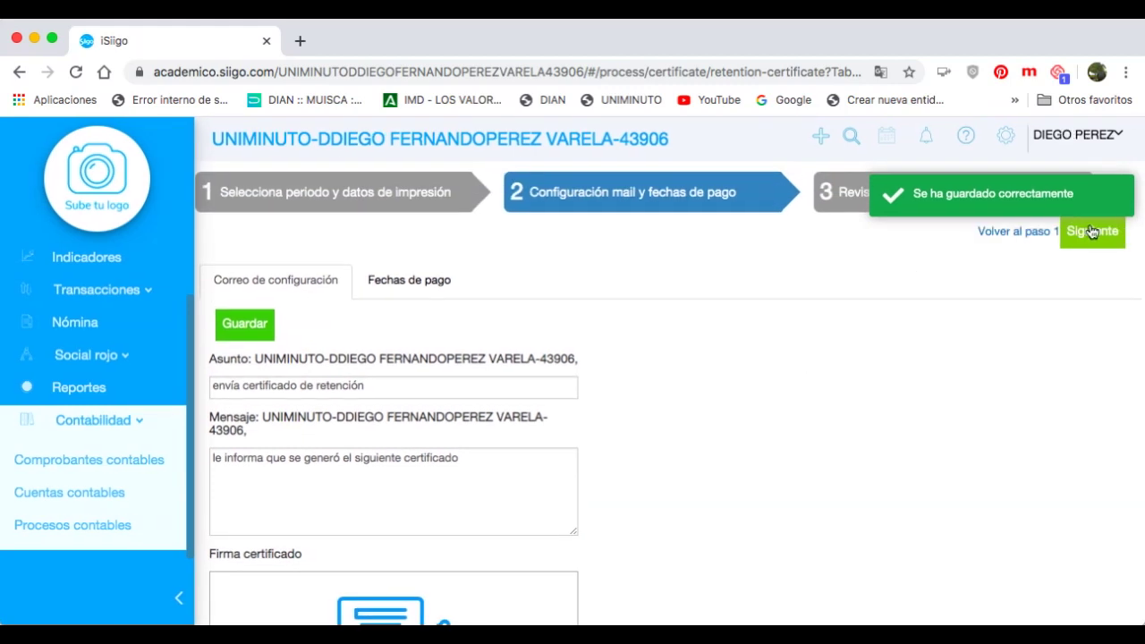
pyautogui.click(396, 284)
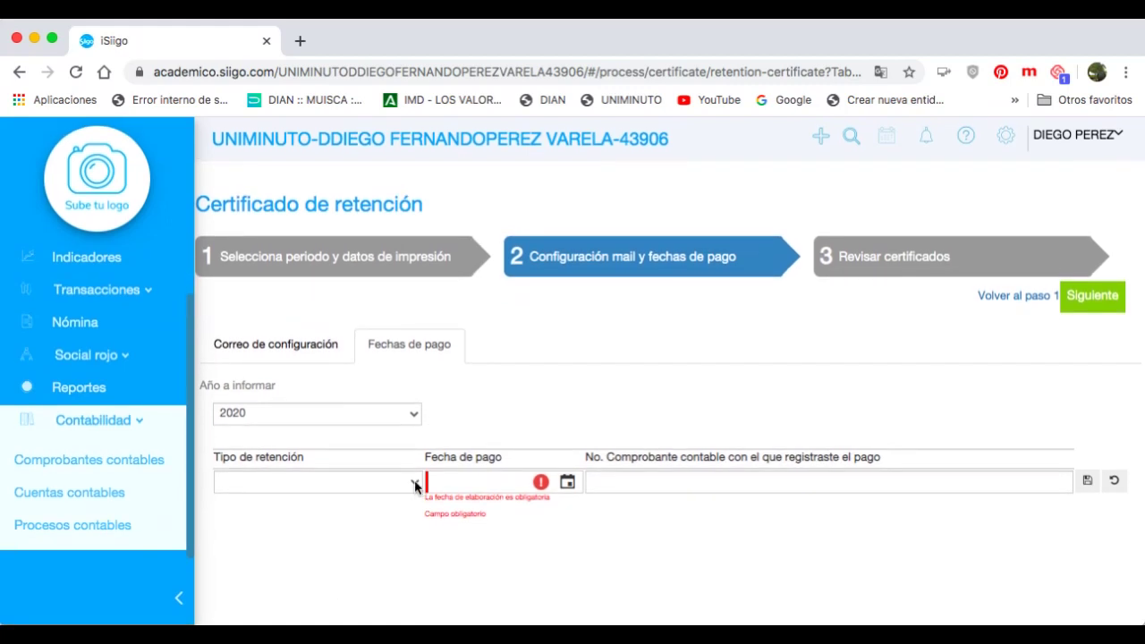
# Save a Retefuente payment dated 23/06/2020 with accounting voucher 52
pyautogui.click(568, 484)
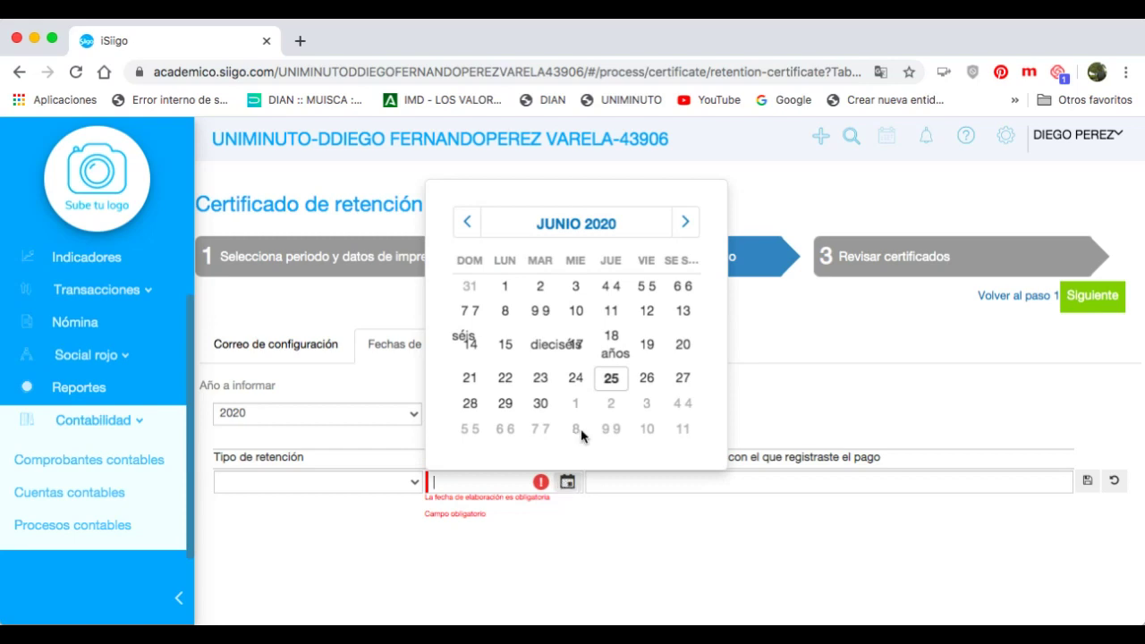
pyautogui.click(541, 379)
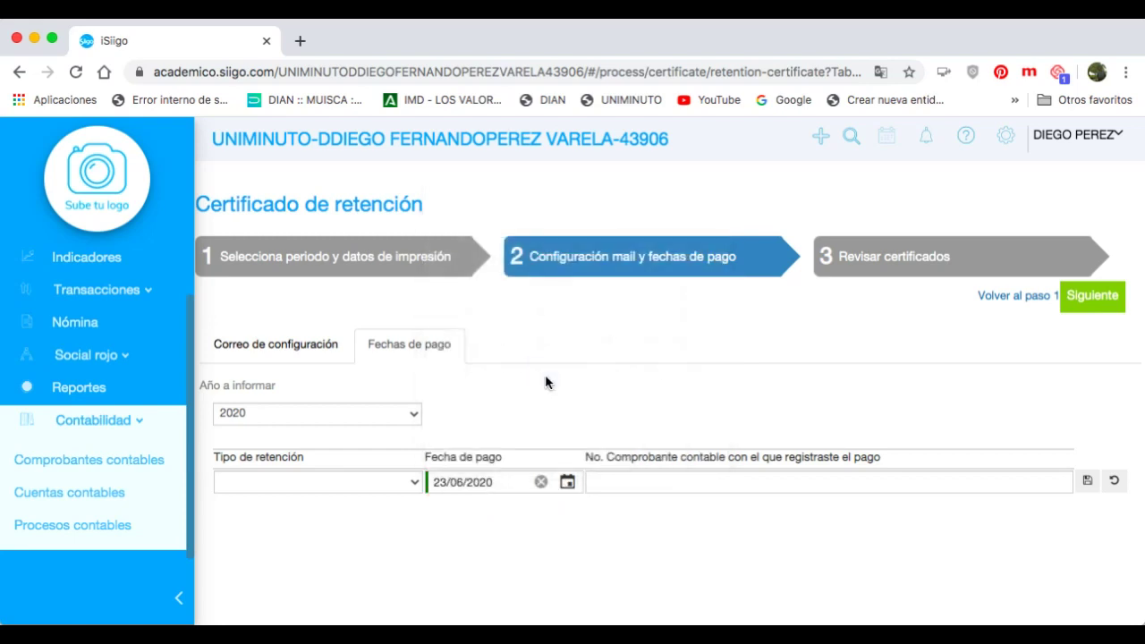
pyautogui.click(729, 486)
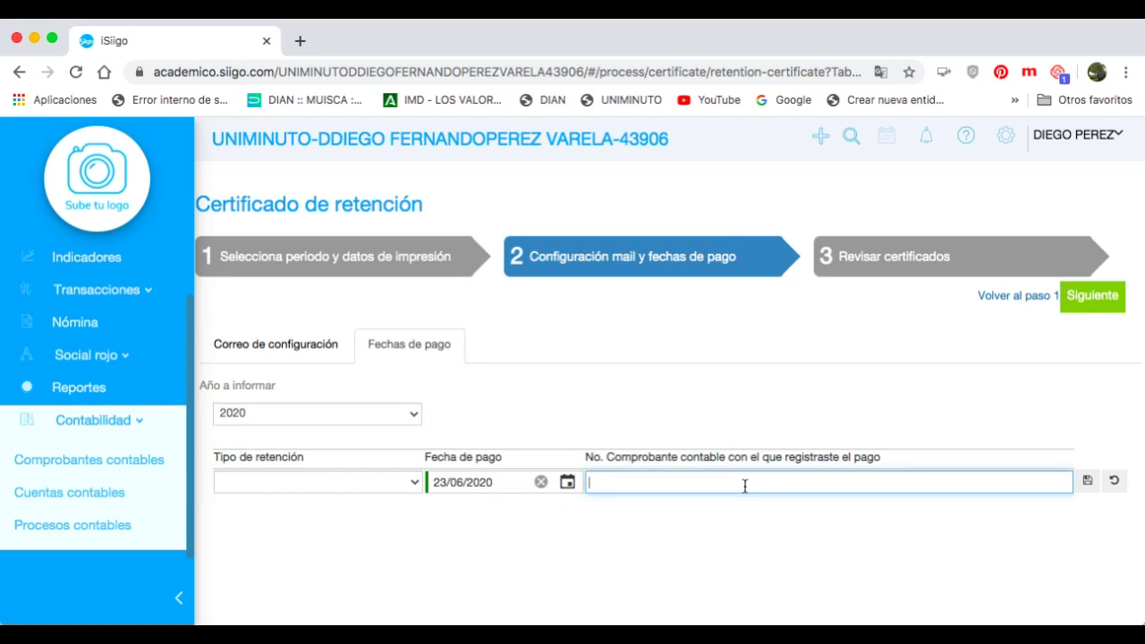
pyautogui.write('52')
pyautogui.click(1089, 481)
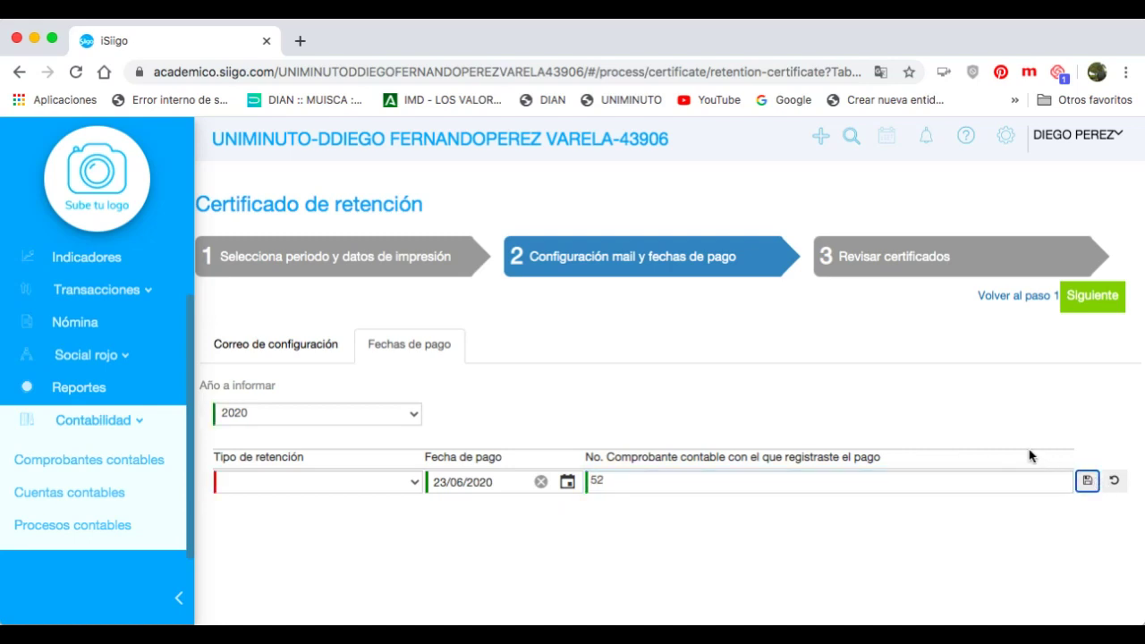
pyautogui.click(413, 485)
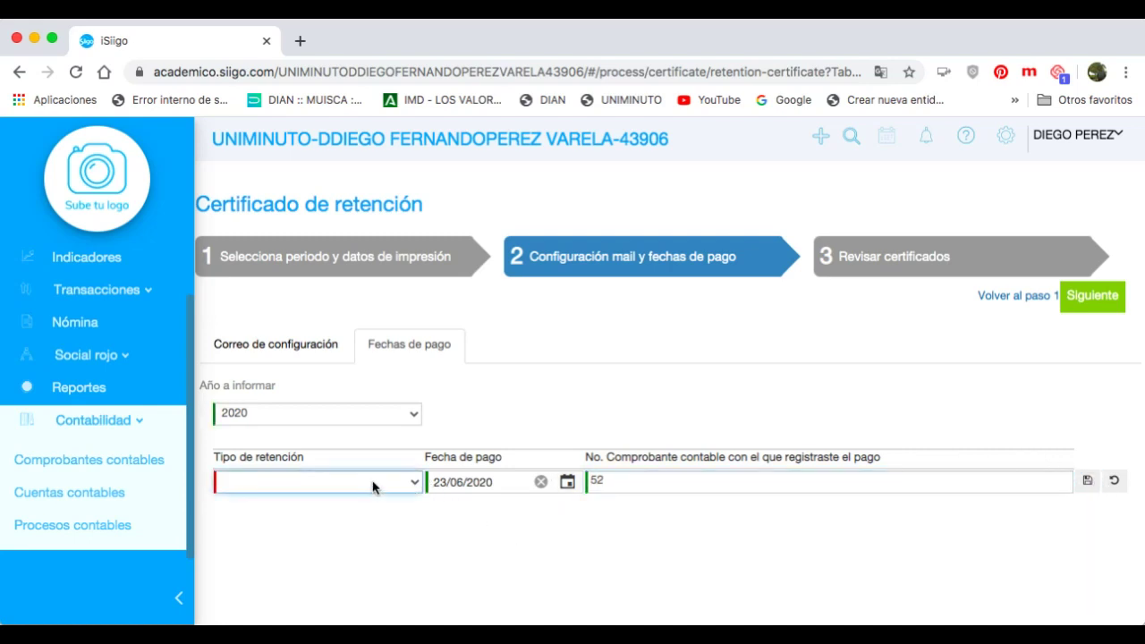
pyautogui.click(334, 496)
pyautogui.click(1087, 481)
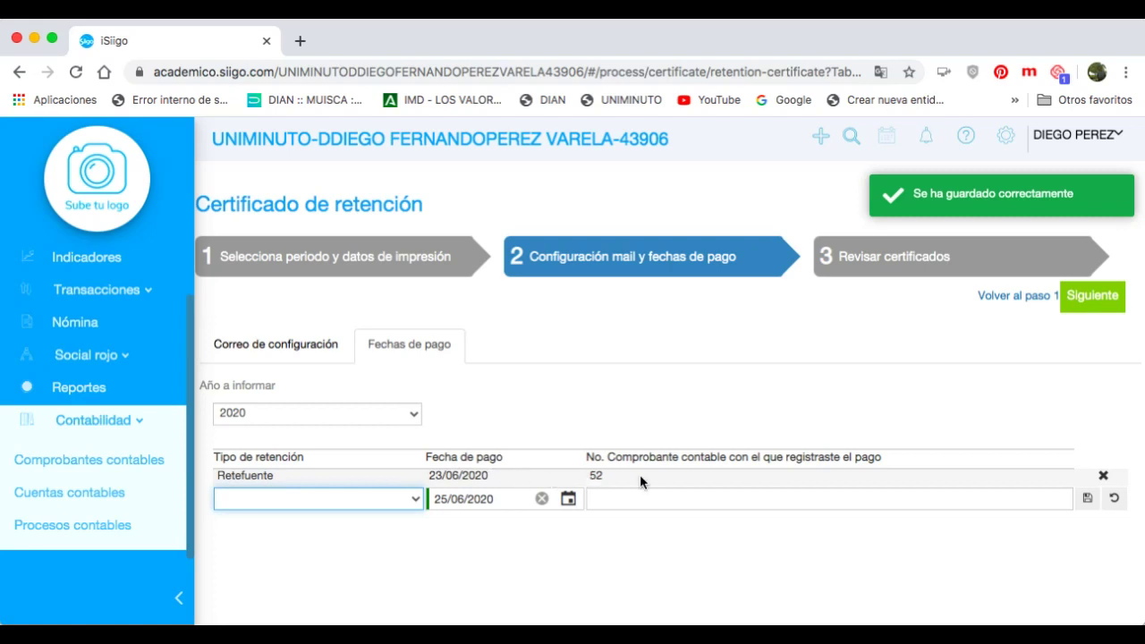
# Advance the wizard to the Revisar certificados review step
pyautogui.scroll(1, 771, 476)
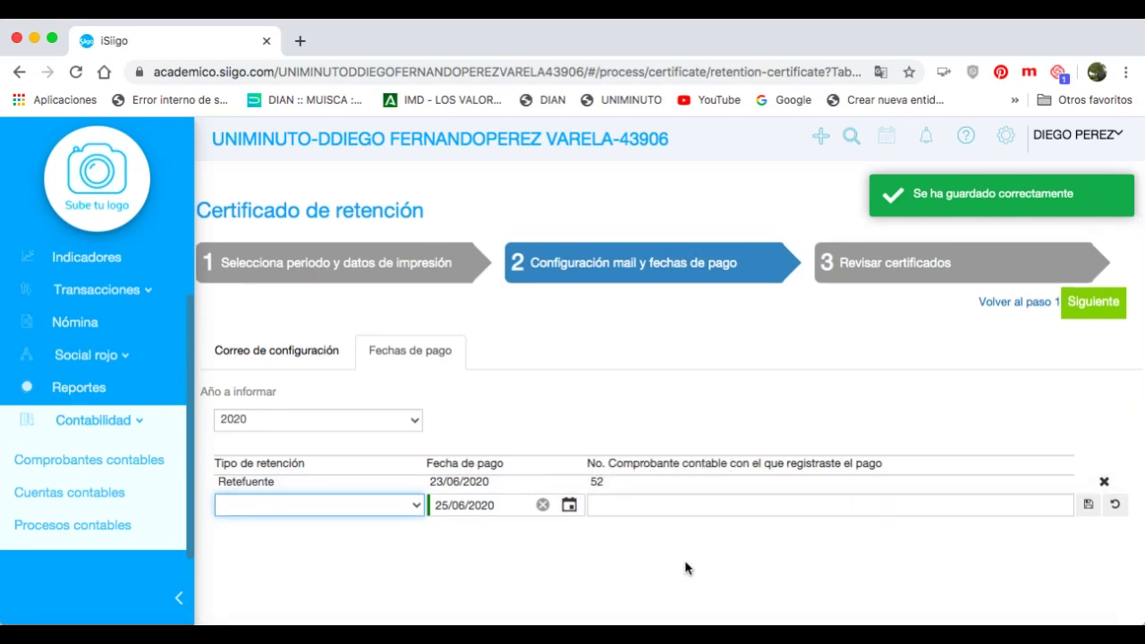
pyautogui.scroll(-1, 688, 569)
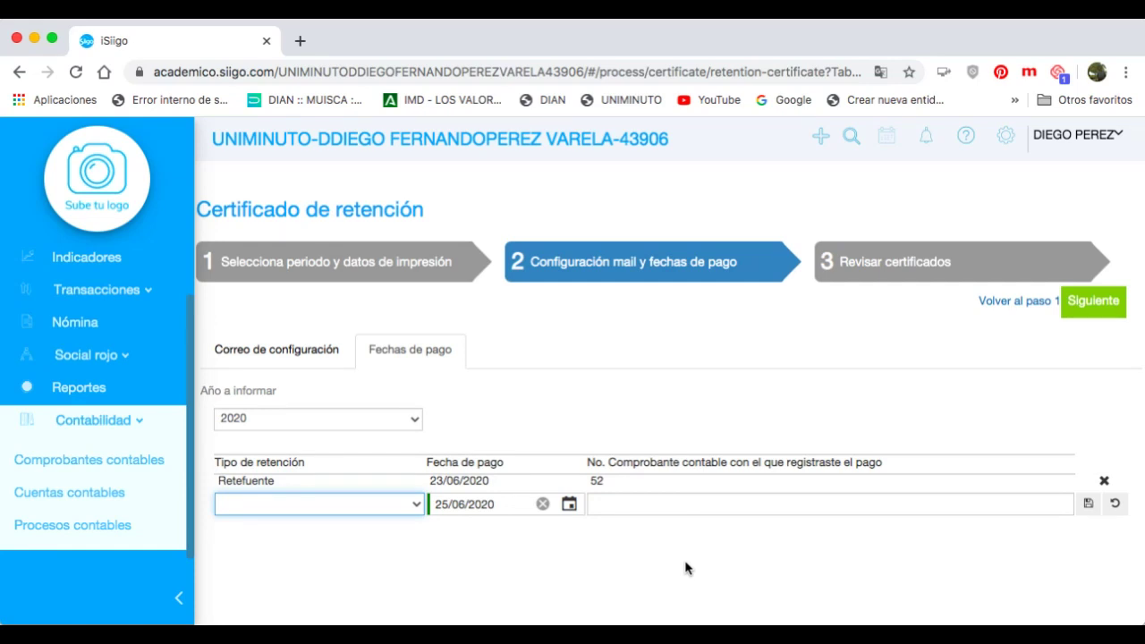
pyautogui.click(1073, 304)
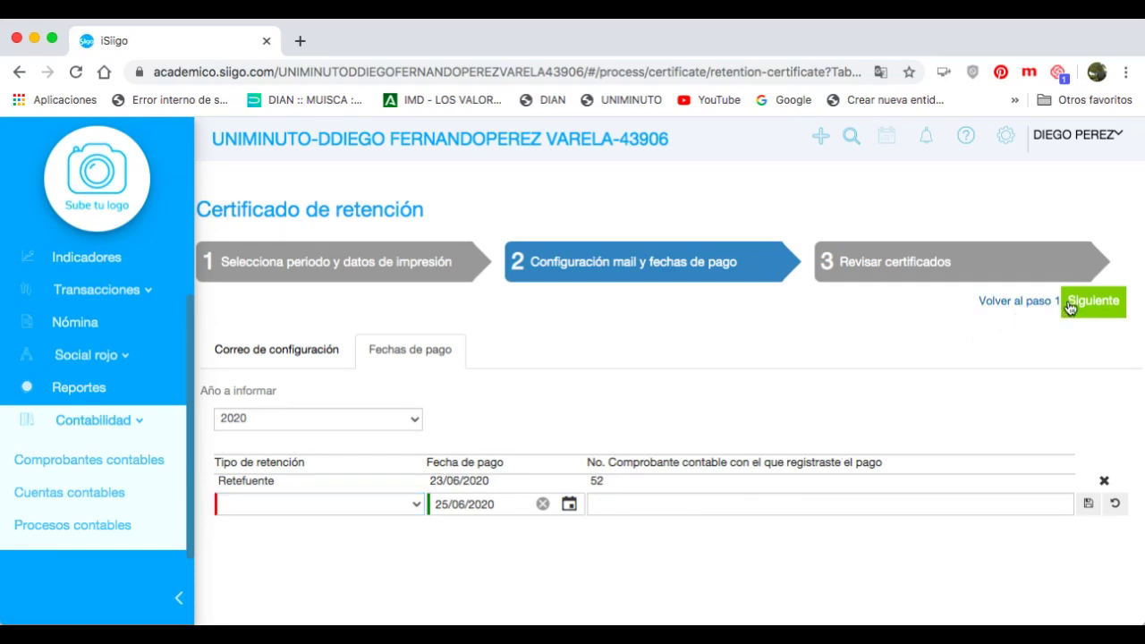
pyautogui.scroll(-1, 921, 377)
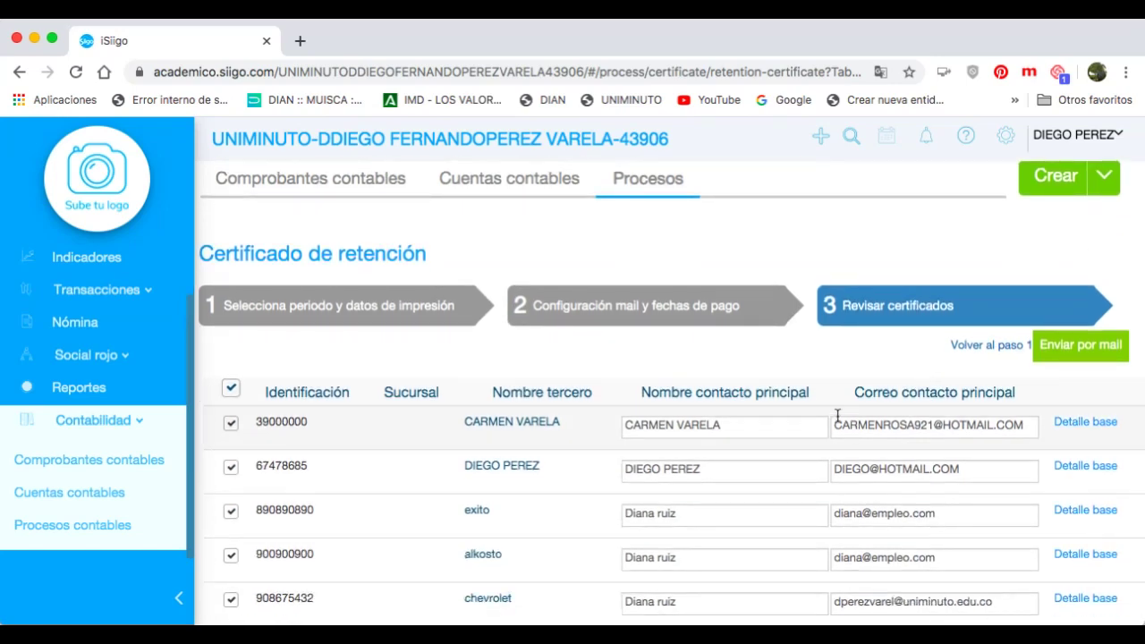
# Open Detalle base for the first third party in the review list
pyautogui.scroll(-1, 837, 416)
pyautogui.scroll(-3, 837, 416)
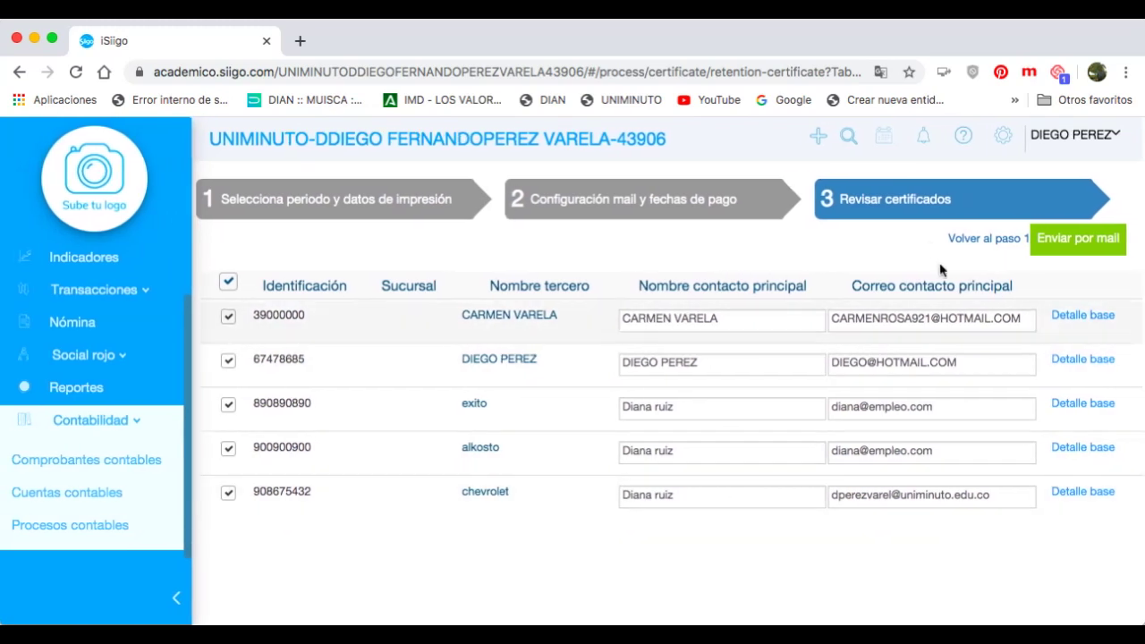
pyautogui.click(1091, 315)
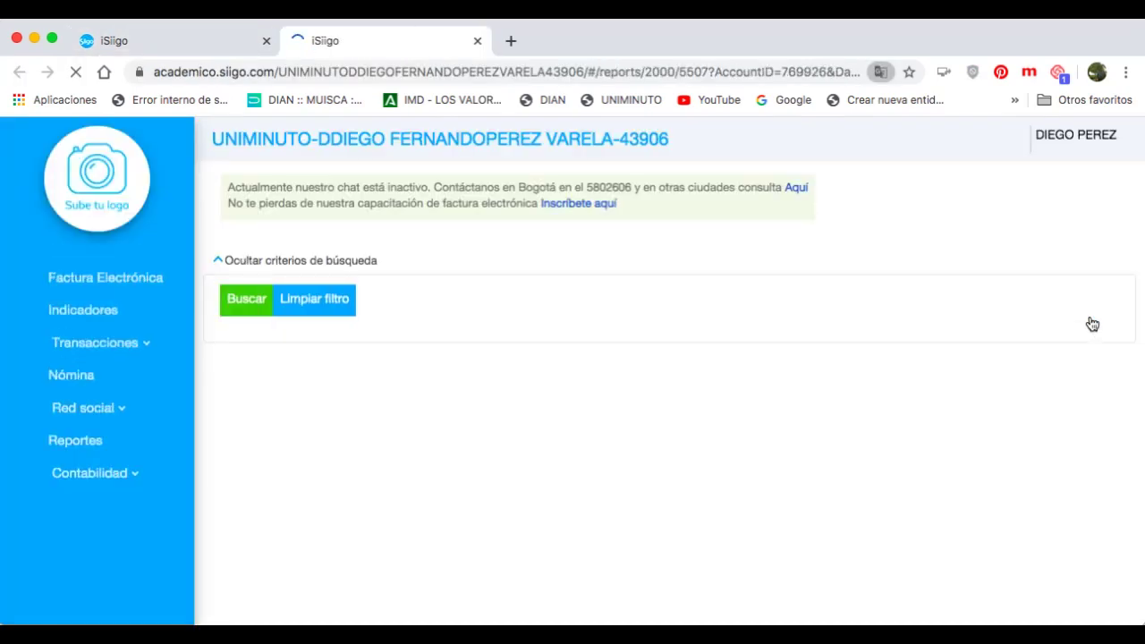
# Scroll across the 2020 tax detail report and toggle Agrupar off, then back on
pyautogui.scroll(-2, 522, 524)
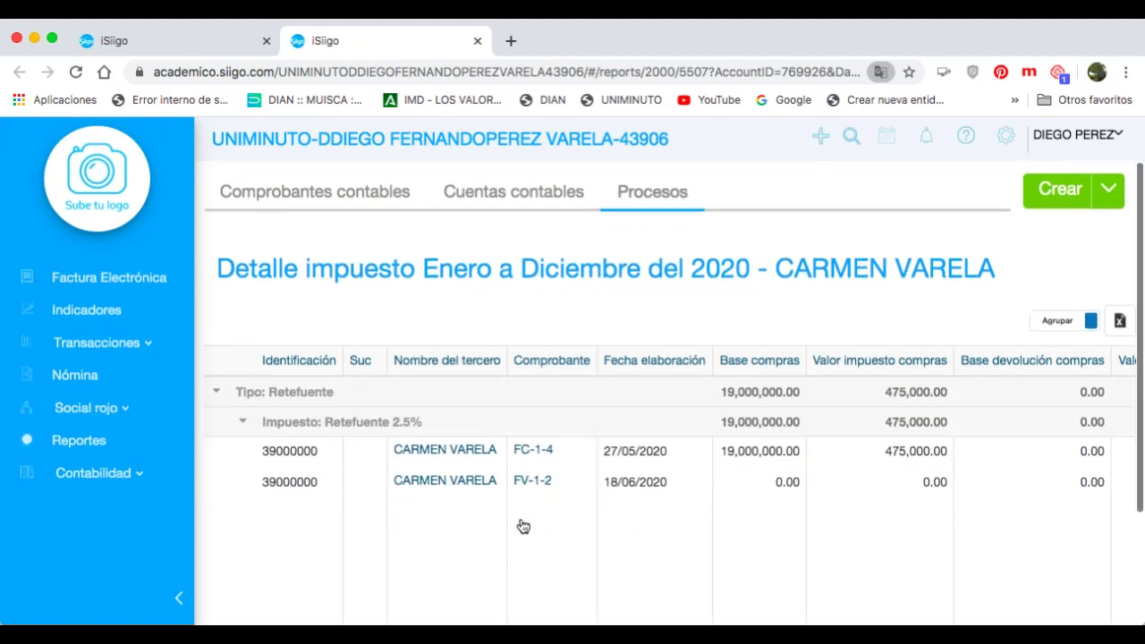
pyautogui.scroll(-1, 728, 447)
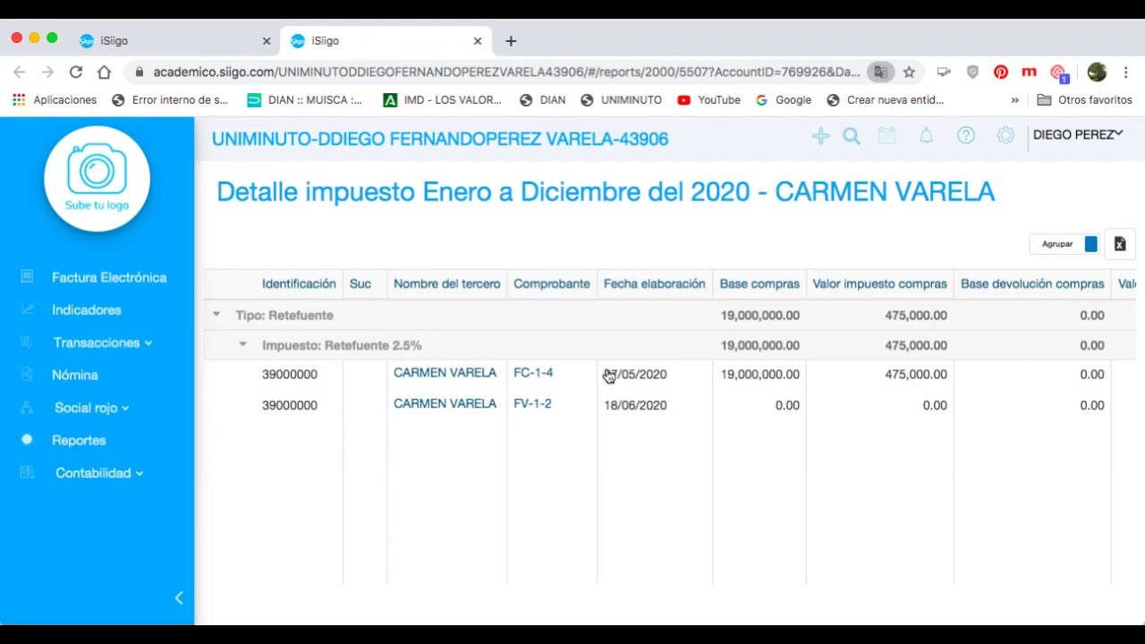
pyautogui.hscroll(3, 767, 388)
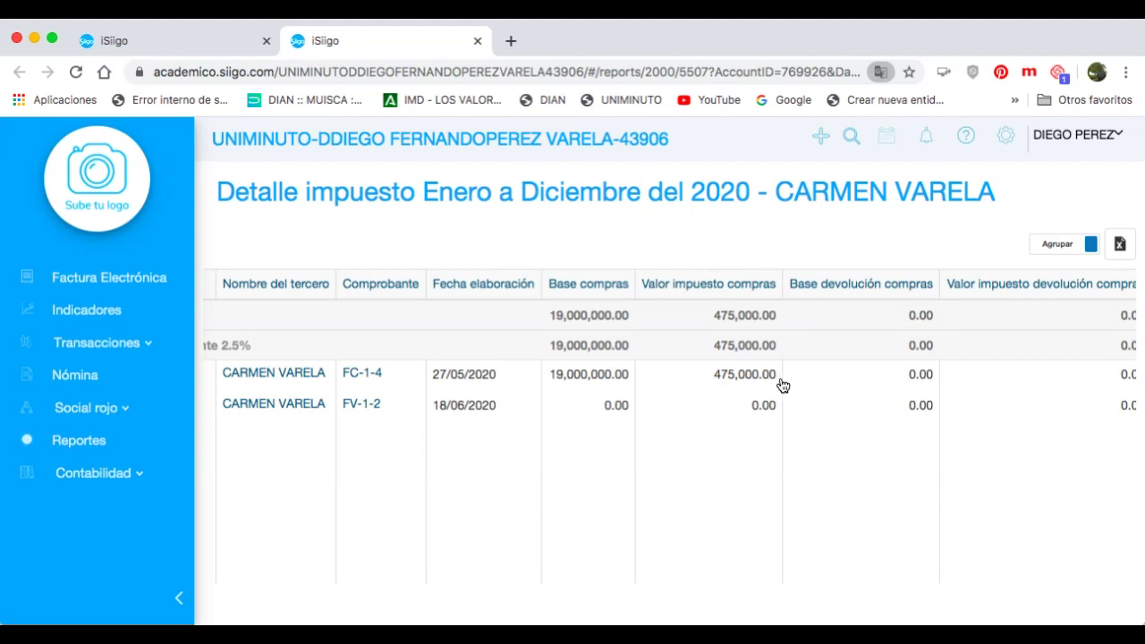
pyautogui.hscroll(4, 769, 385)
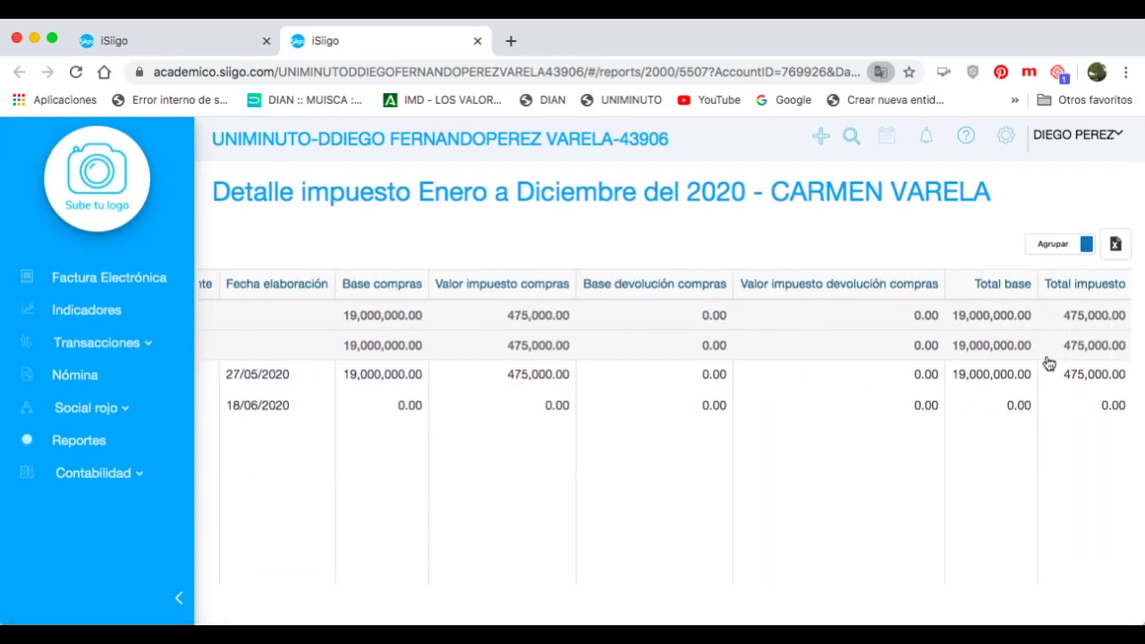
pyautogui.click(1062, 244)
pyautogui.click(1063, 245)
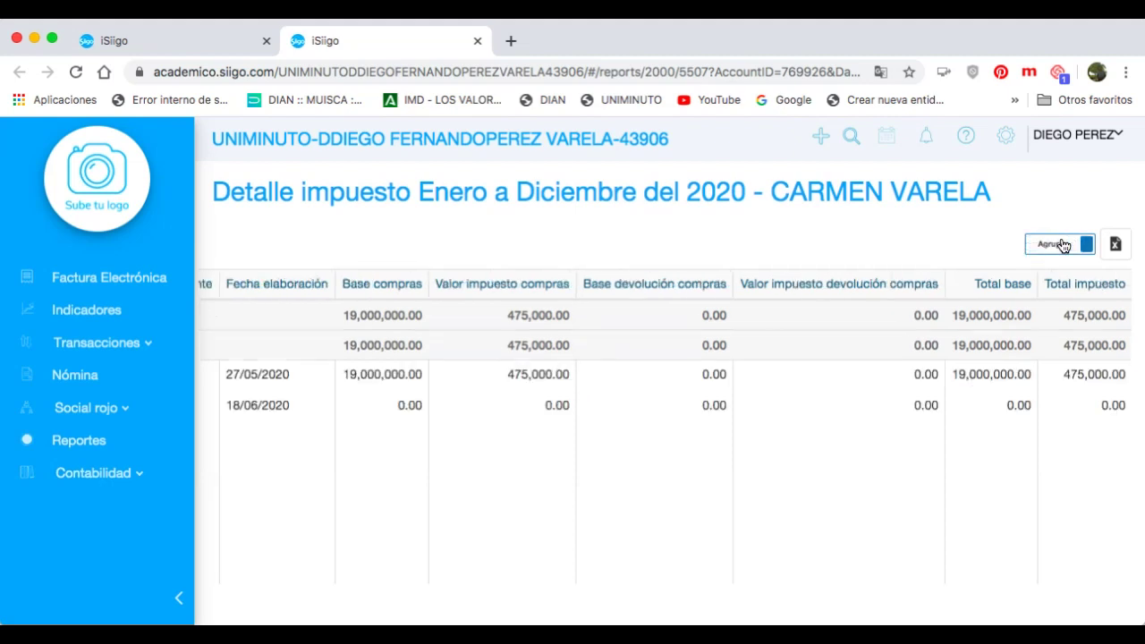
# Open purchase voucher FC-1-4 from the Retefuente 2.5% detail rows
pyautogui.hscroll(-4, 707, 392)
pyautogui.hscroll(-3, 708, 394)
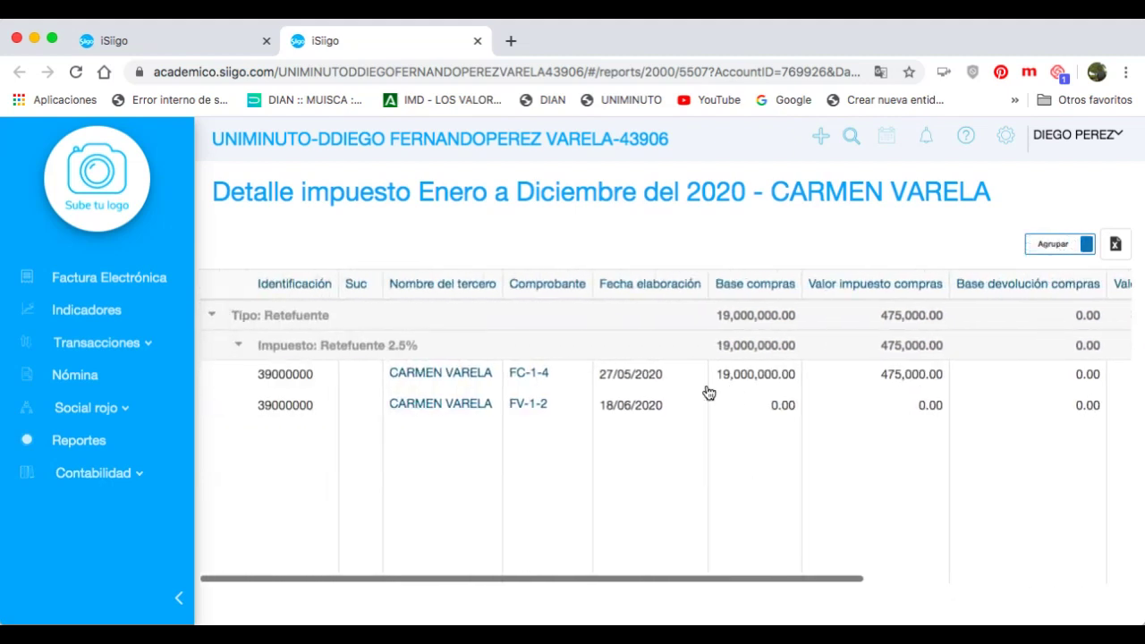
pyautogui.scroll(3, 711, 390)
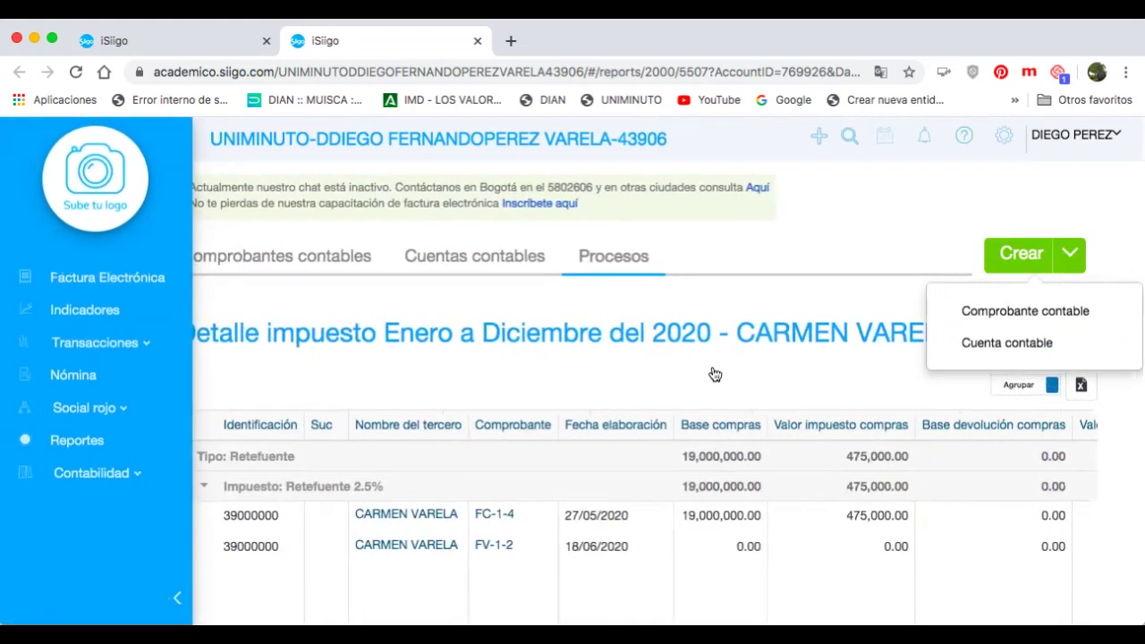
pyautogui.scroll(-5, 719, 372)
pyautogui.hscroll(-1, 722, 357)
pyautogui.scroll(3, 722, 363)
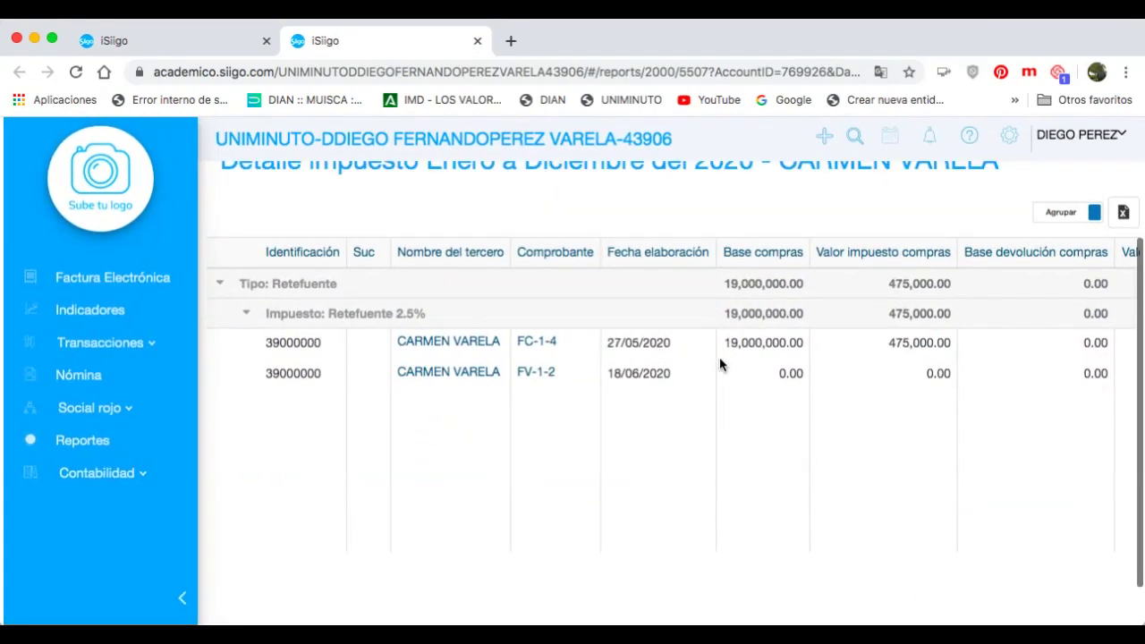
pyautogui.hscroll(1, 722, 363)
pyautogui.hscroll(-1, 722, 366)
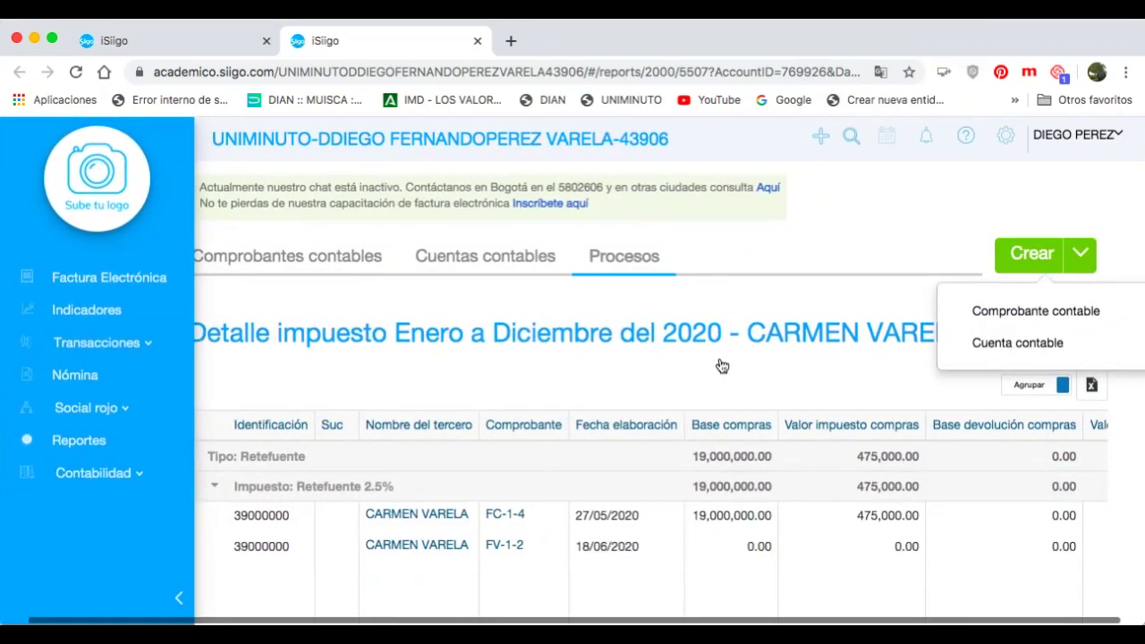
pyautogui.scroll(-3, 523, 390)
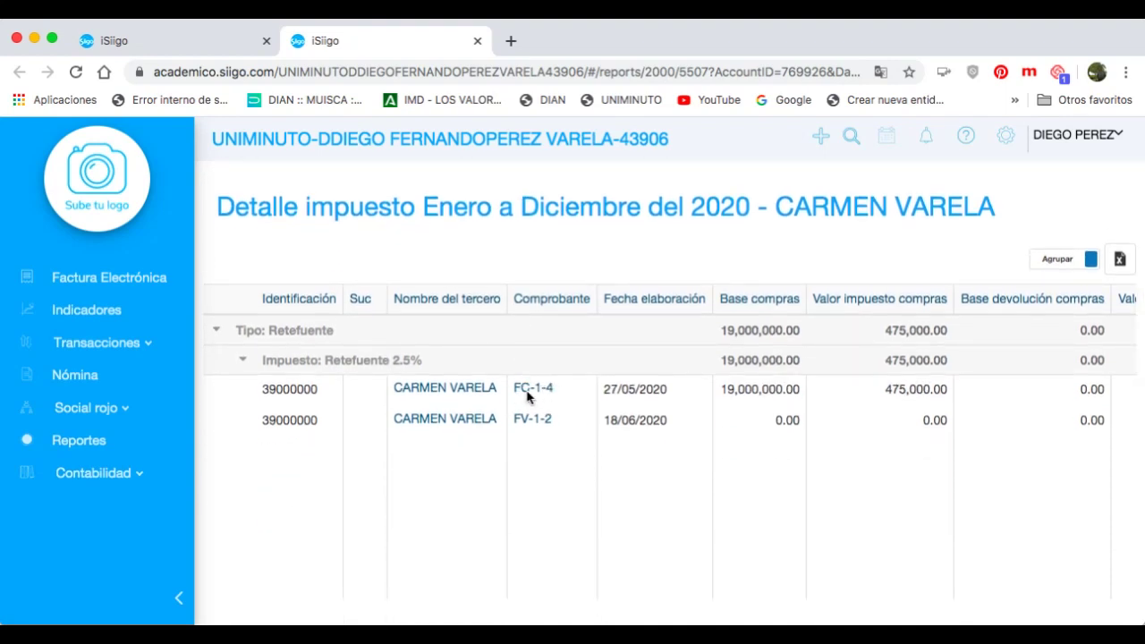
pyautogui.click(528, 394)
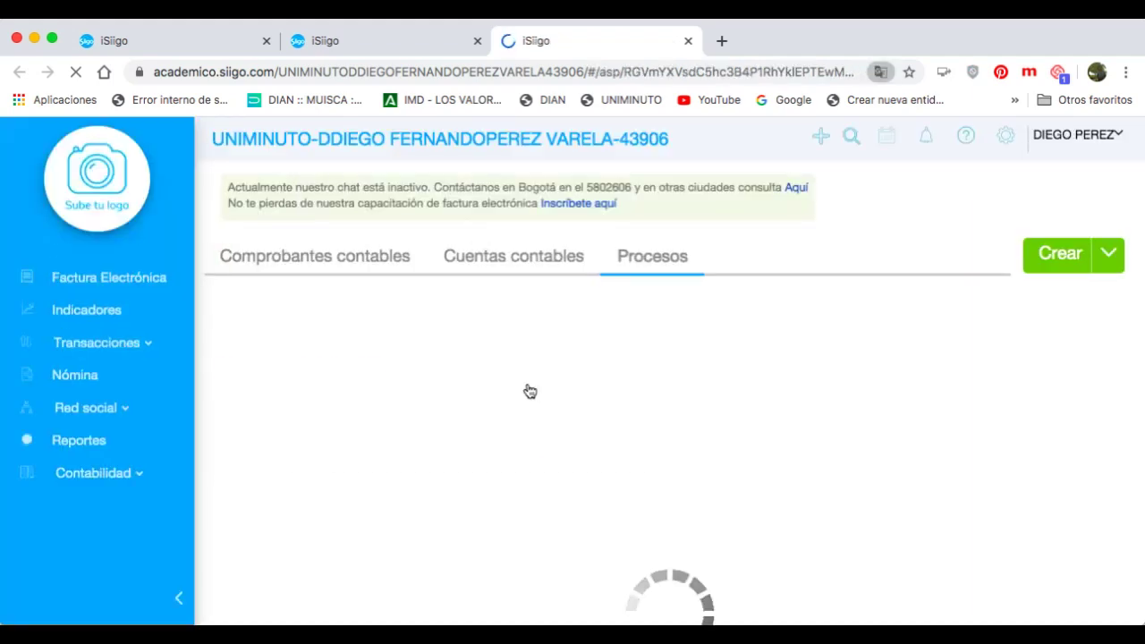
# Scroll through purchase voucher FC-1-4 to review it
pyautogui.scroll(-5, 644, 383)
pyautogui.scroll(-5, 688, 382)
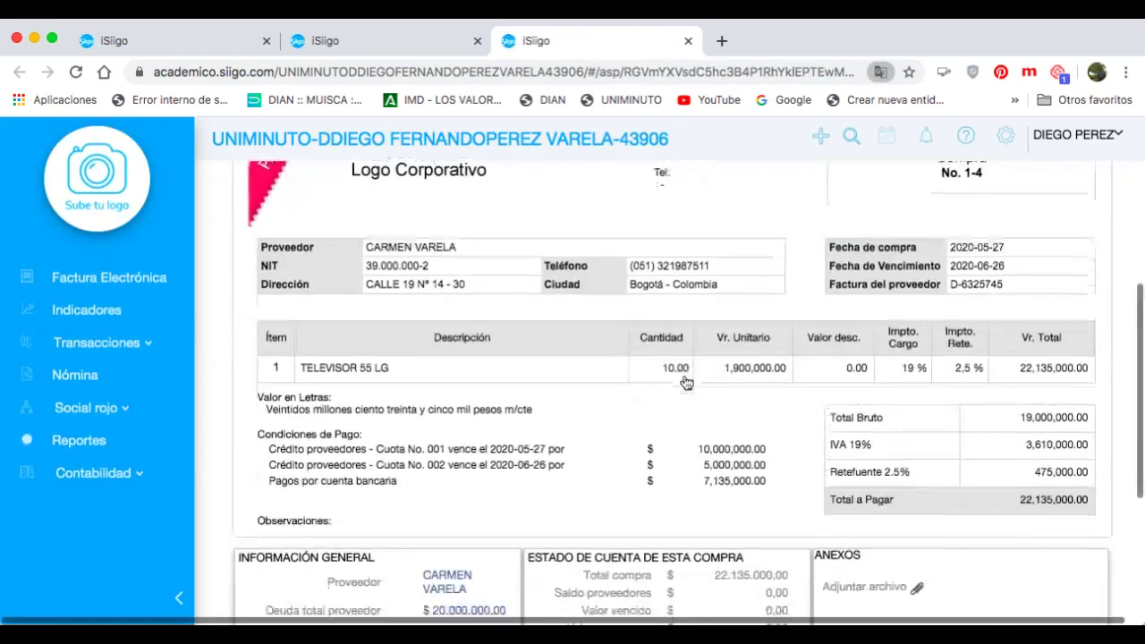
pyautogui.scroll(-2, 823, 411)
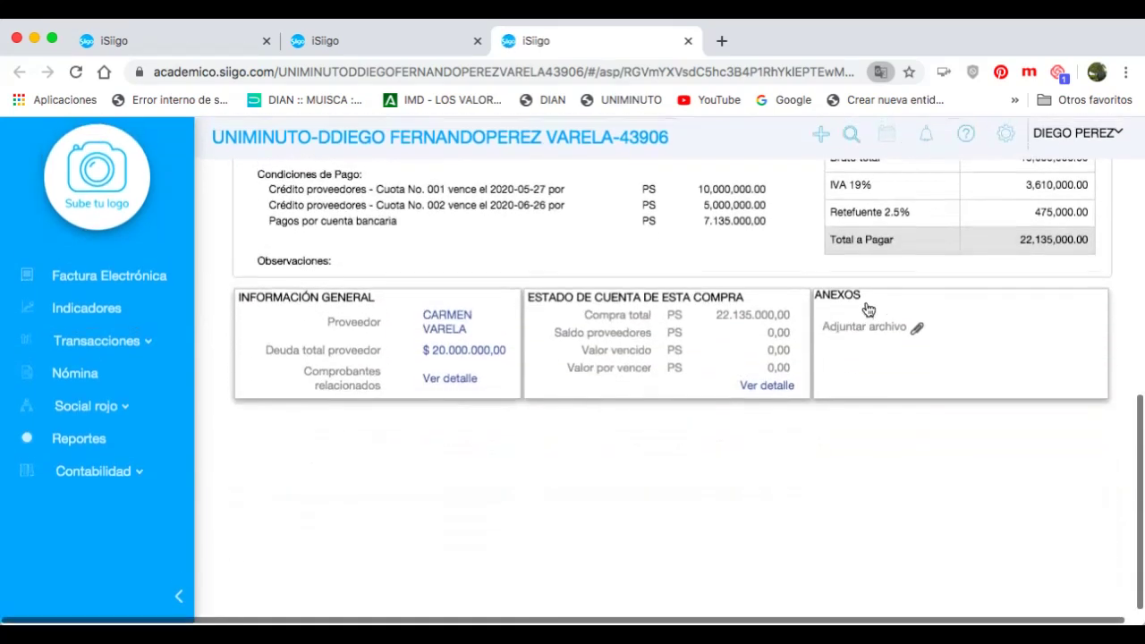
pyautogui.scroll(2, 1036, 257)
pyautogui.scroll(10, 1036, 256)
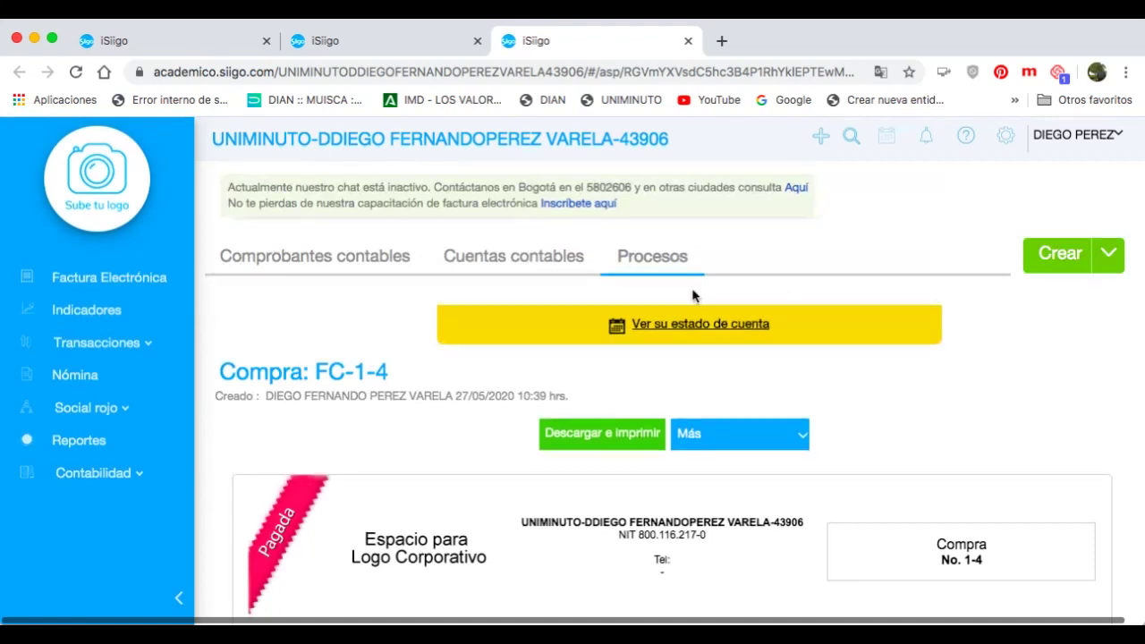
# Go to Contabilidad > Procesos contables in the sidebar
pyautogui.click(115, 474)
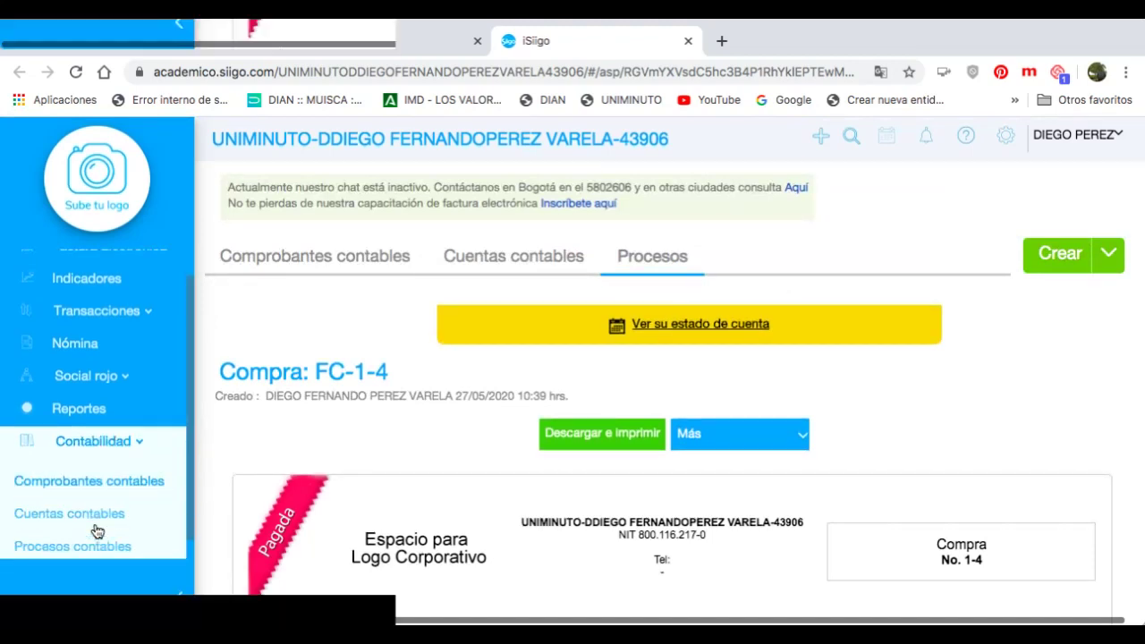
pyautogui.click(90, 525)
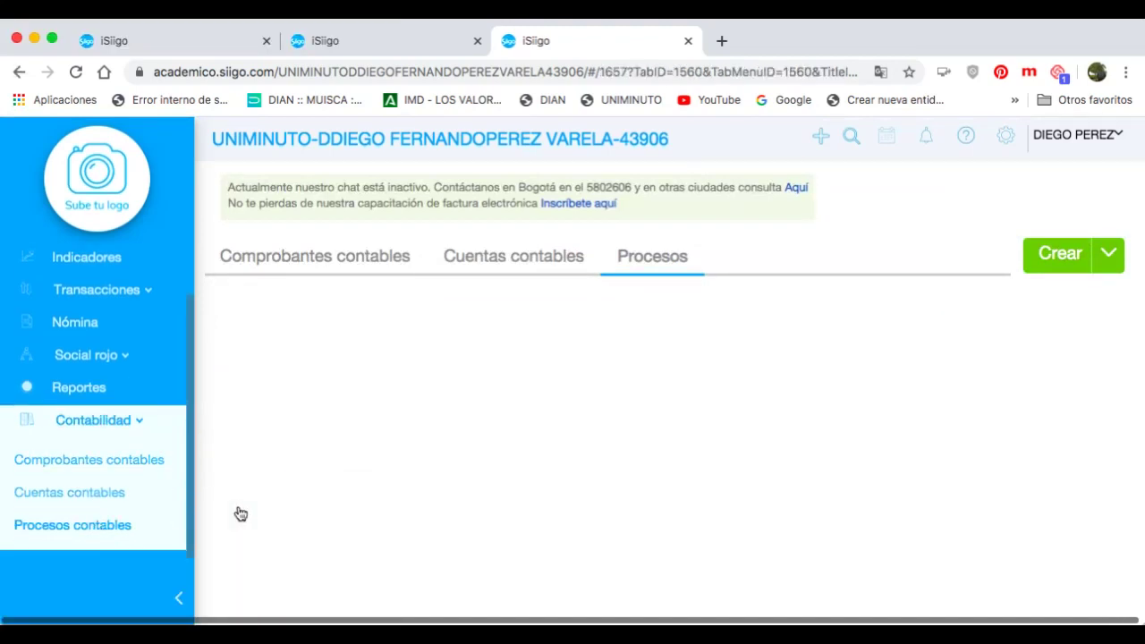
pyautogui.scroll(-1, 725, 432)
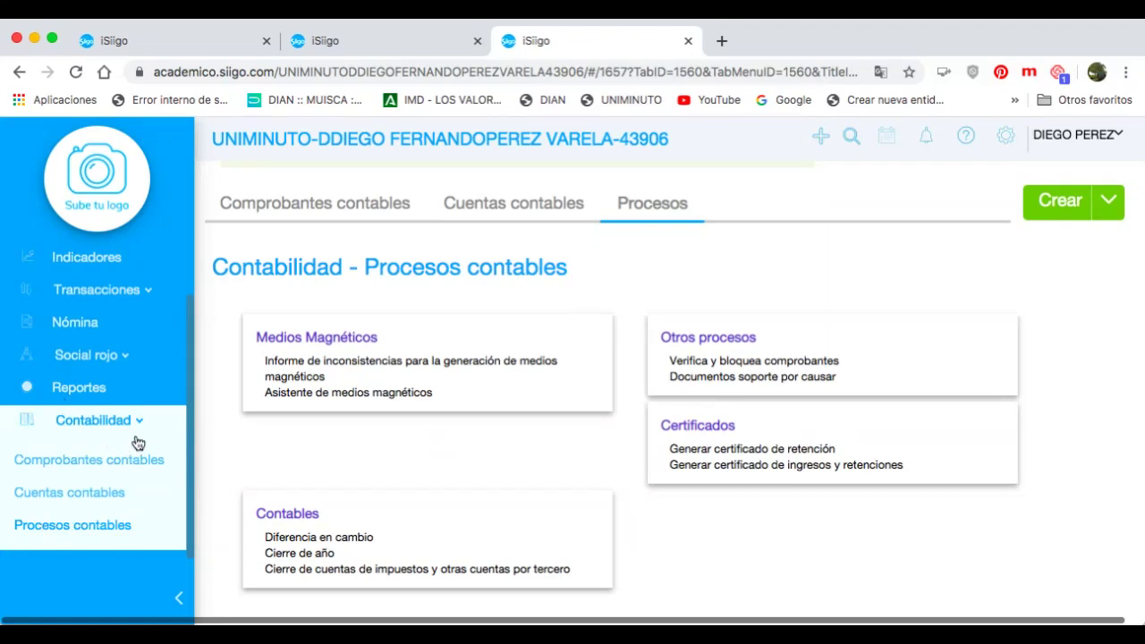
# Start a retention certificate with city Bogotá and tax type Retefuente
pyautogui.click(728, 452)
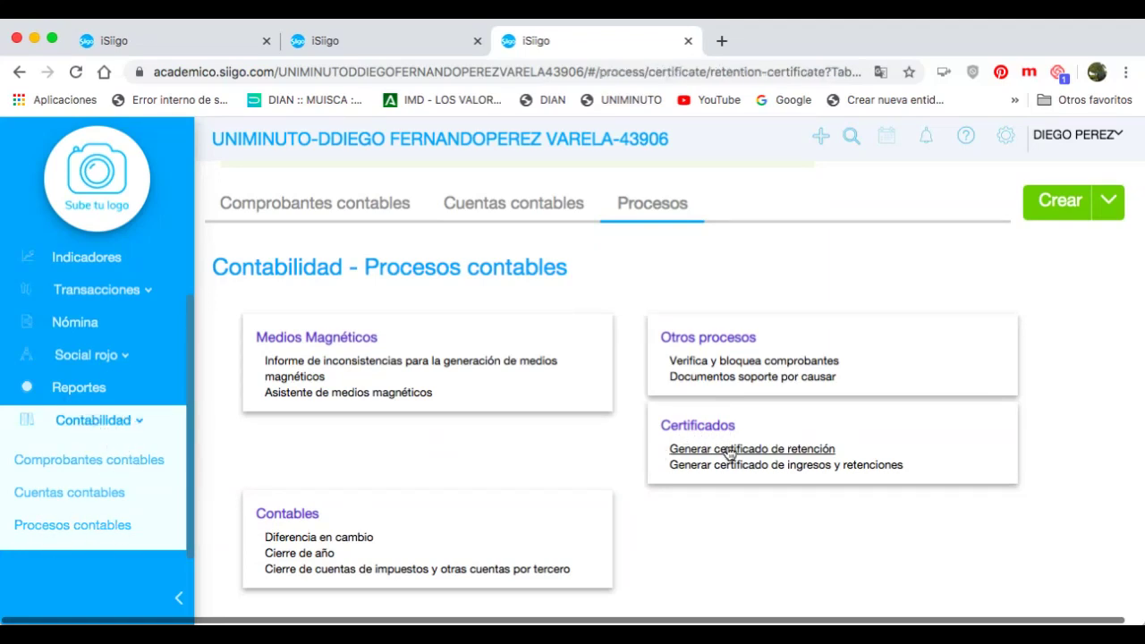
pyautogui.scroll(-2, 726, 450)
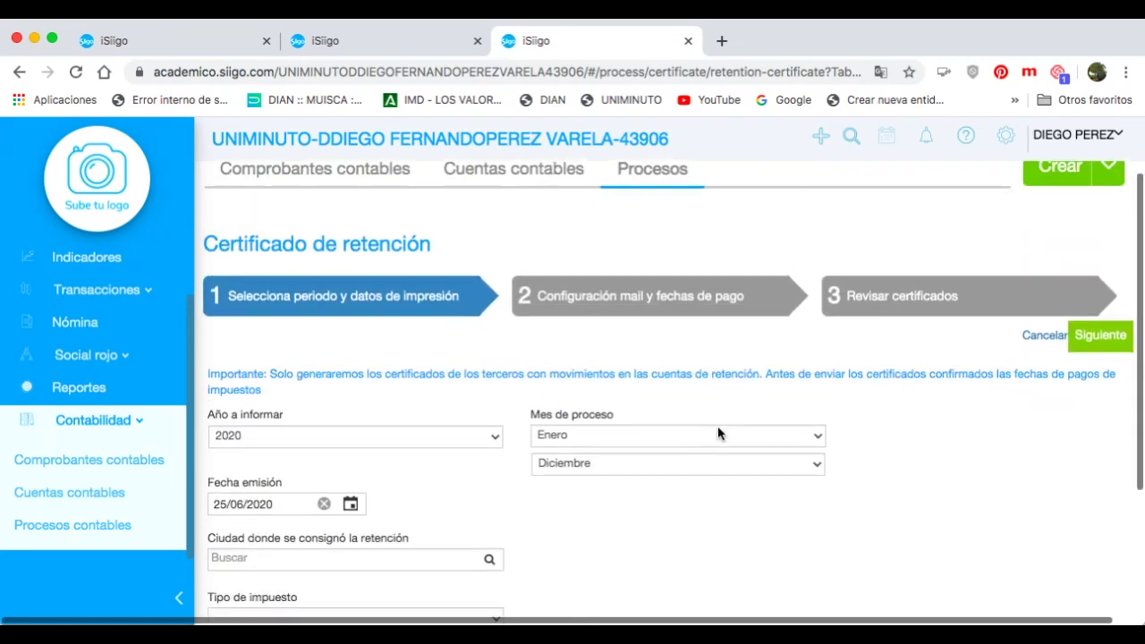
pyautogui.scroll(-3, 717, 434)
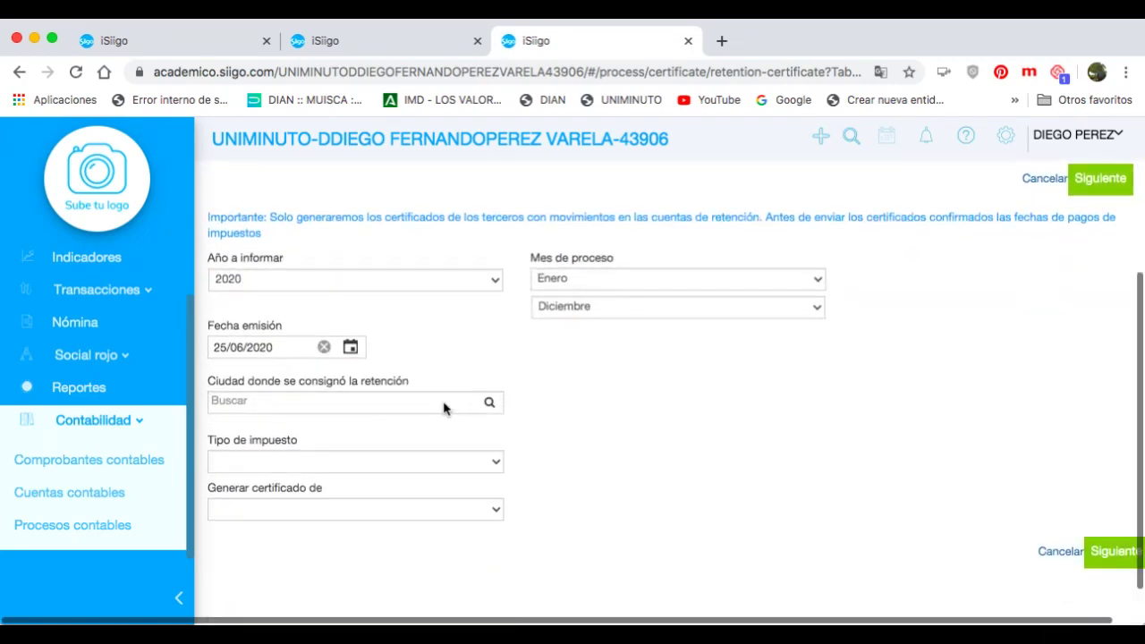
pyautogui.click(444, 402)
pyautogui.write('bogo')
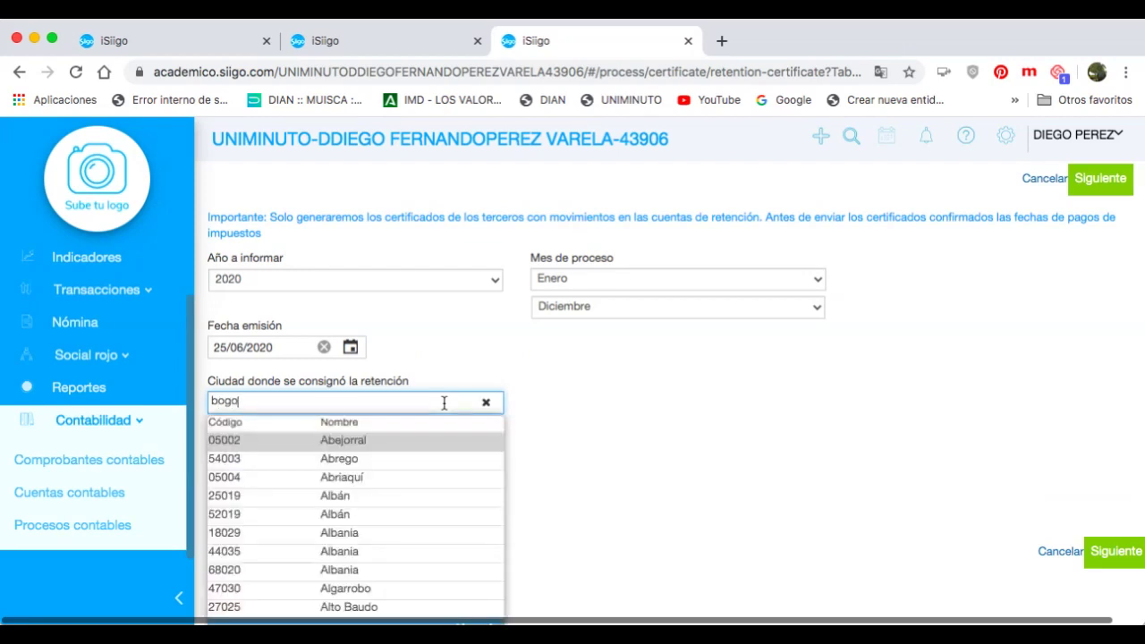
pyautogui.click(399, 440)
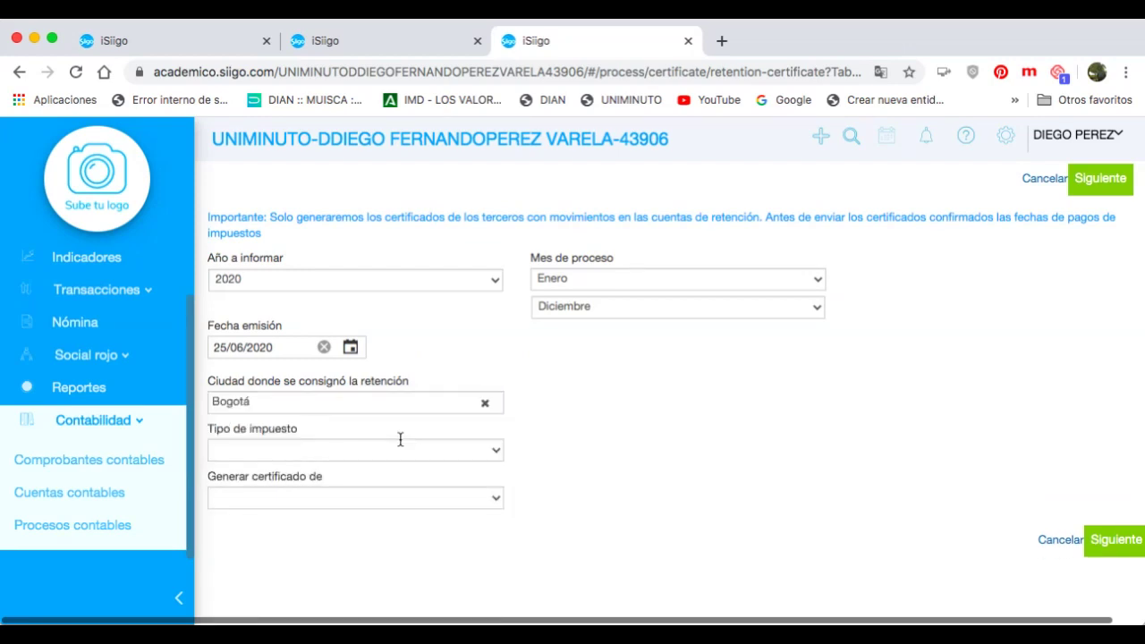
pyautogui.click(366, 467)
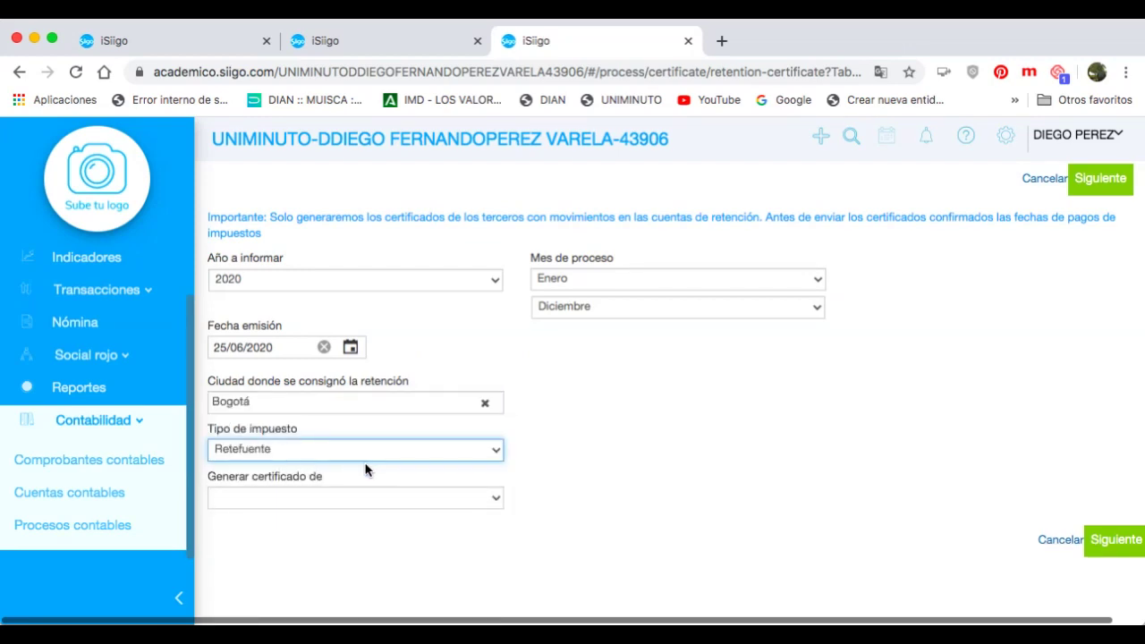
pyautogui.click(414, 496)
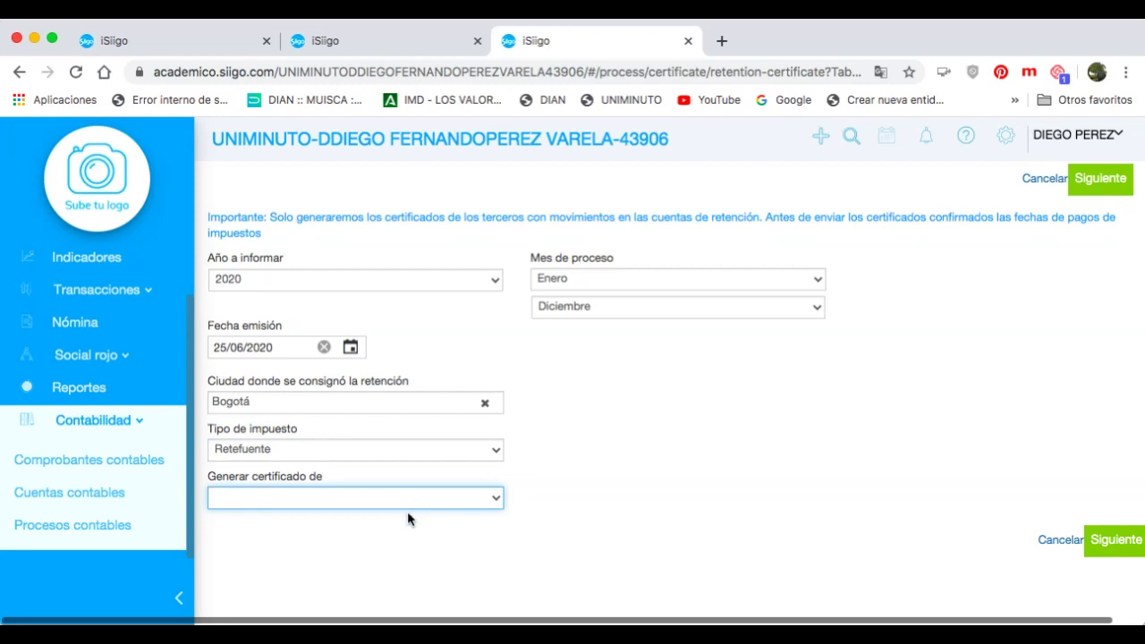
# Limit the certificate to one specific third party found by name, then continue
pyautogui.click(401, 532)
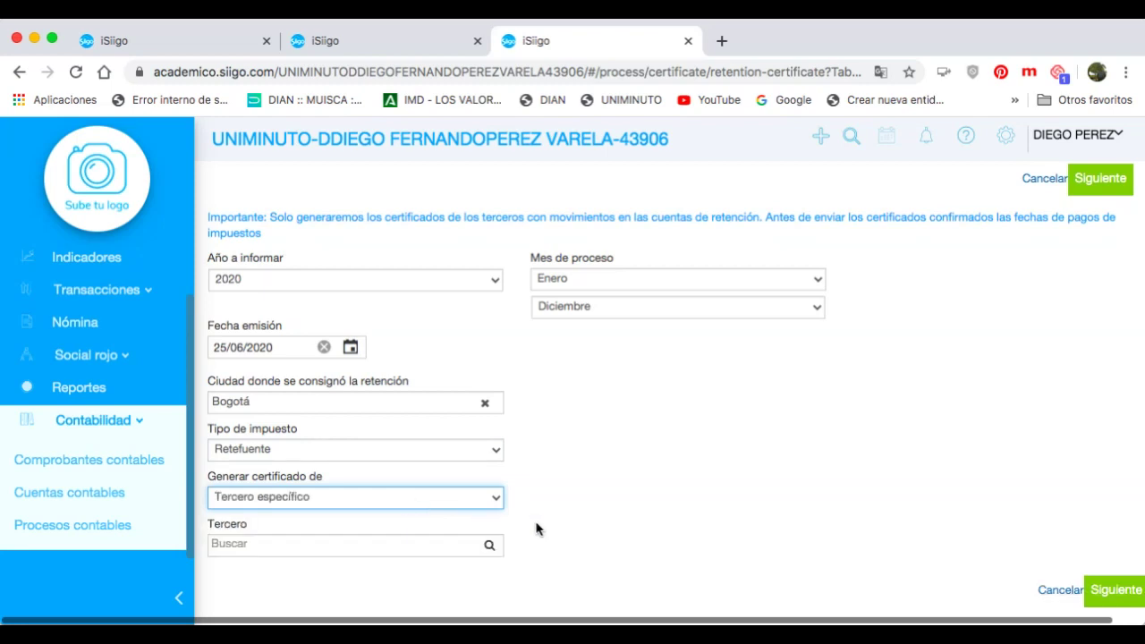
pyautogui.click(462, 550)
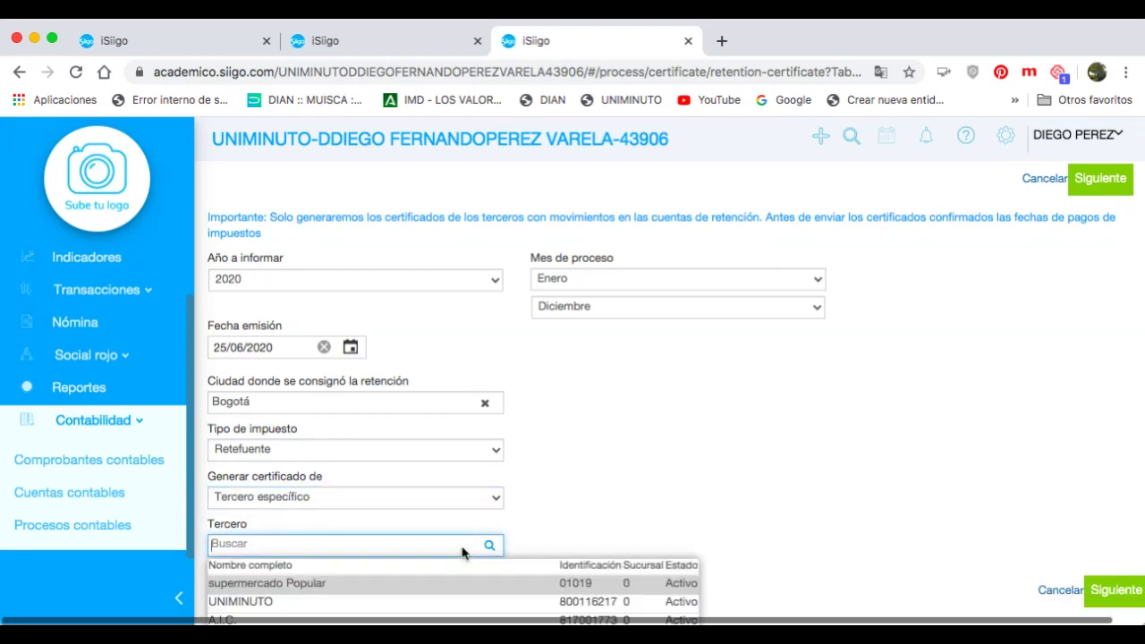
pyautogui.write('carmn')
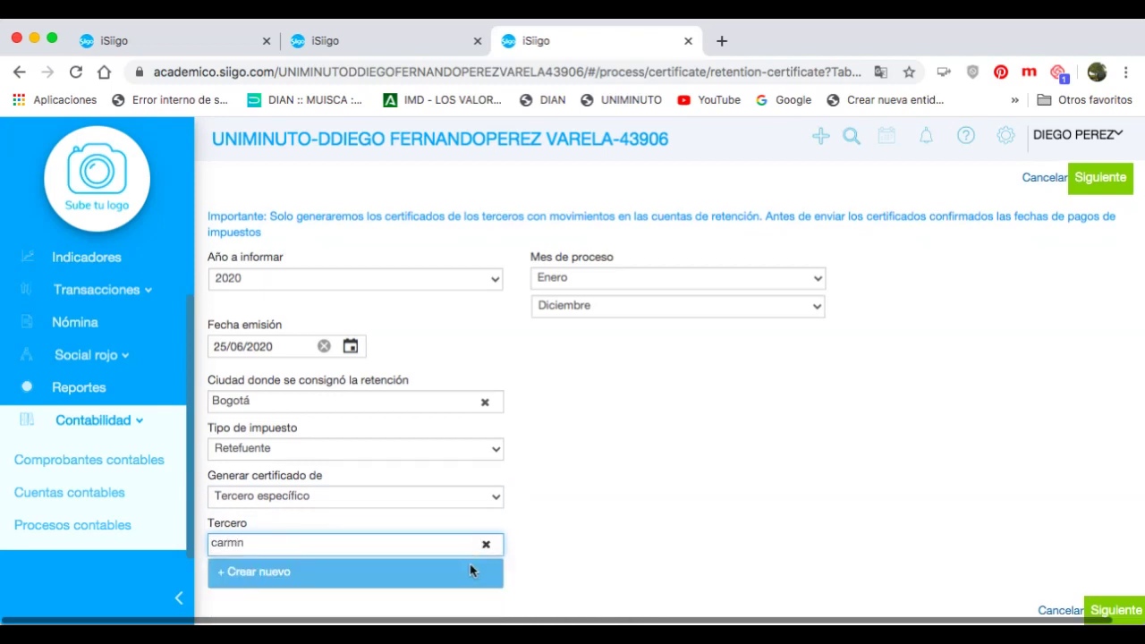
pyautogui.press('BackSpace')
pyautogui.click(302, 586)
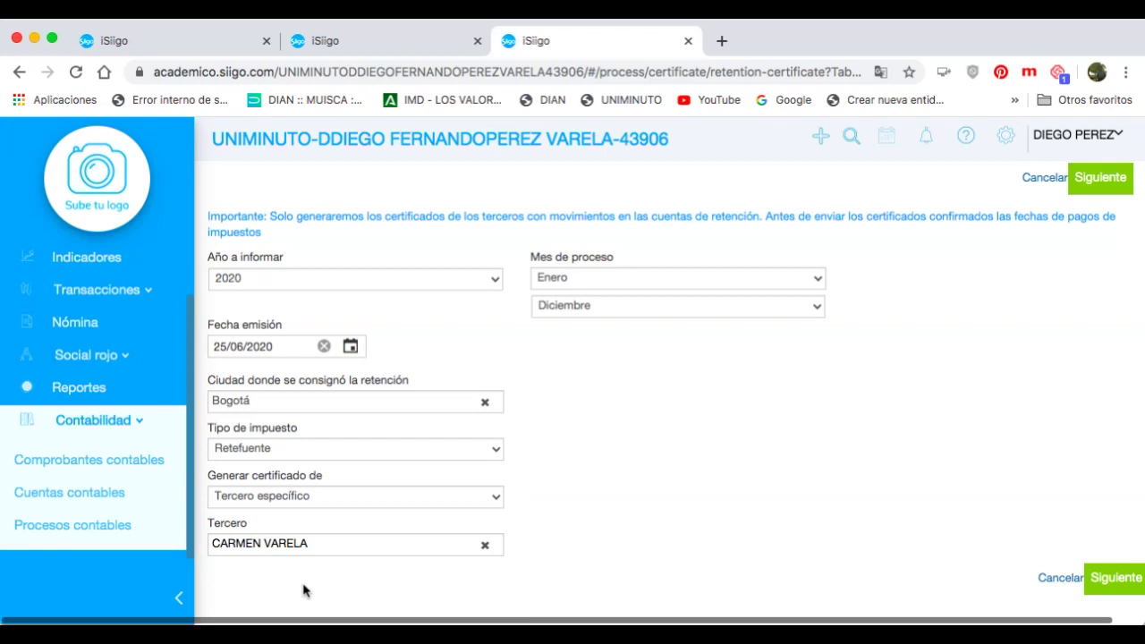
pyautogui.scroll(-1, 984, 505)
pyautogui.click(1114, 532)
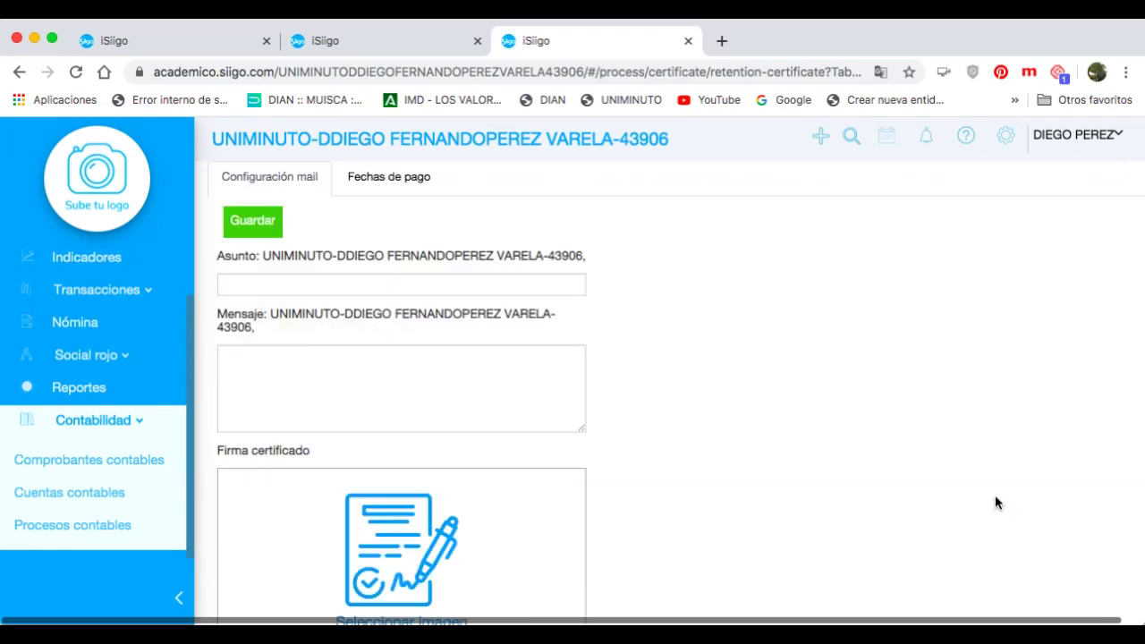
# Save the certificate mail configuration and advance to Revisar certificados
pyautogui.scroll(-4, 388, 317)
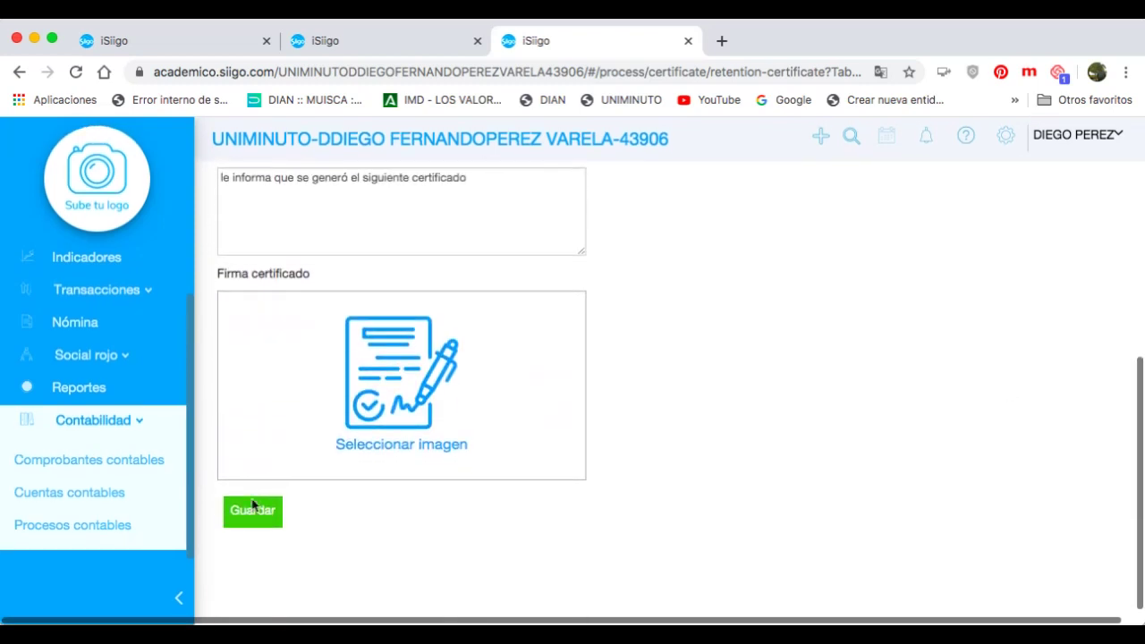
pyautogui.click(253, 508)
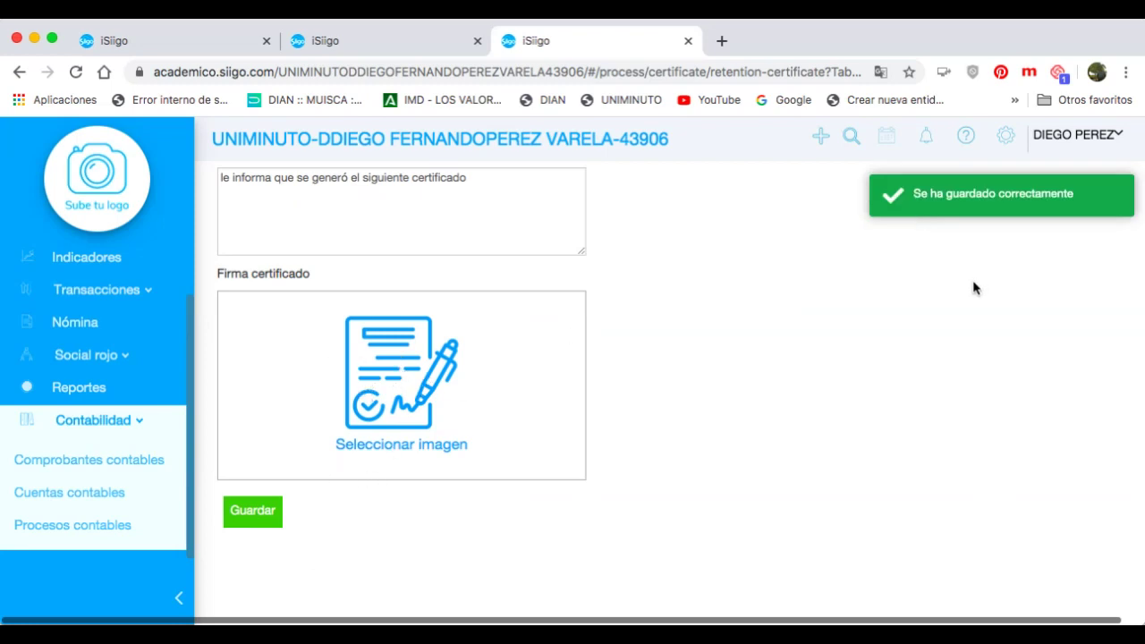
pyautogui.scroll(2, 975, 288)
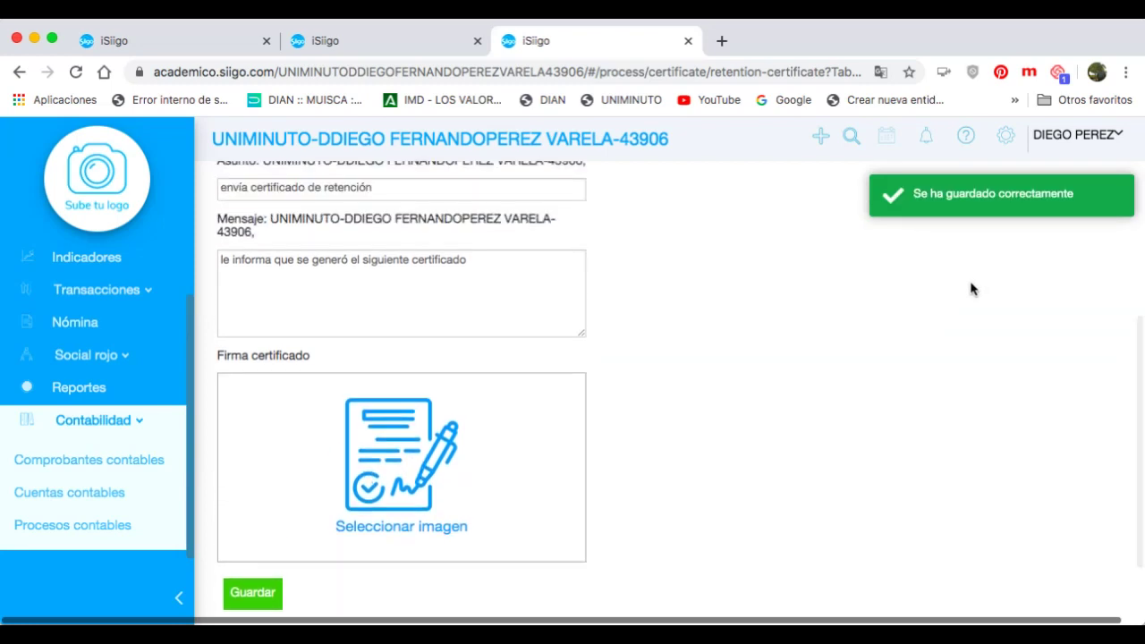
pyautogui.scroll(5, 973, 289)
pyautogui.click(1094, 424)
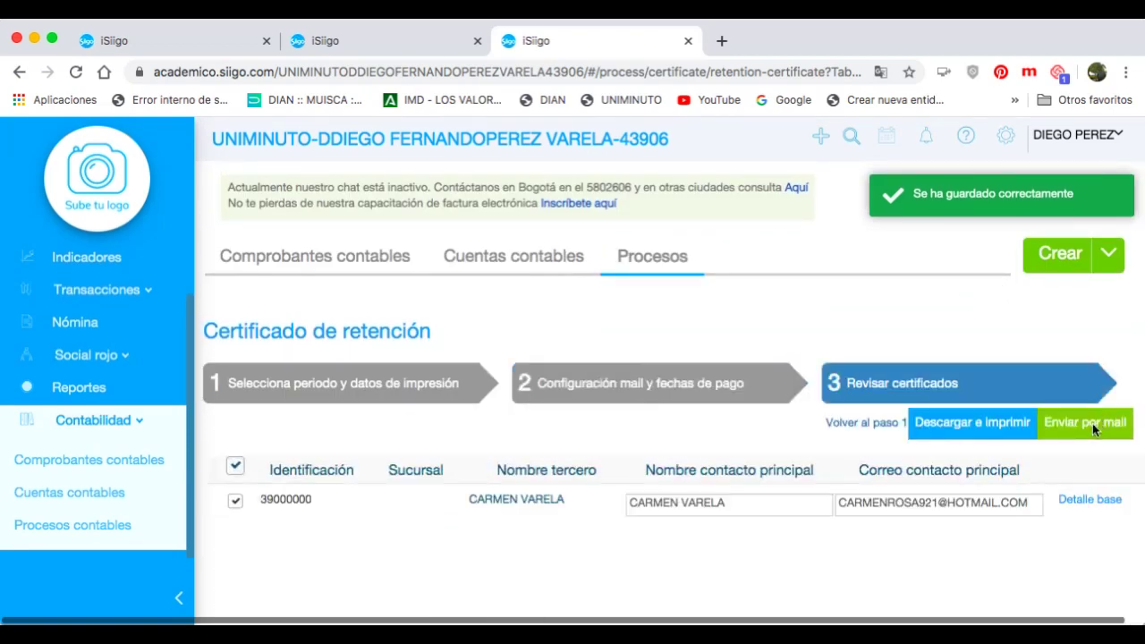
# Download the third party's certificate for printing
pyautogui.scroll(-1, 1029, 462)
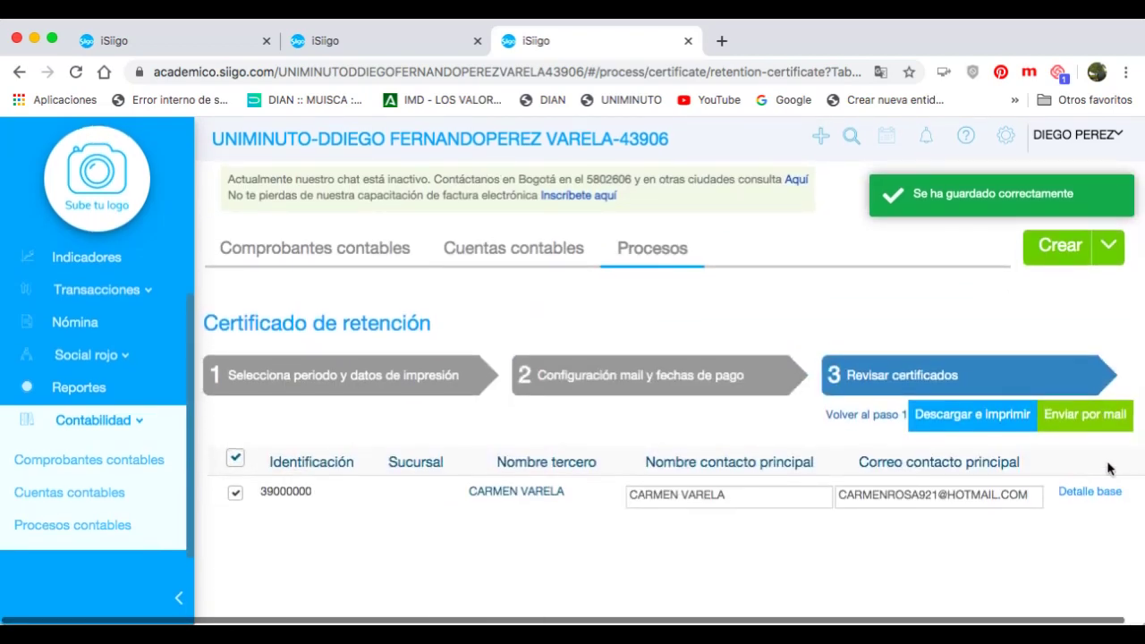
pyautogui.click(938, 416)
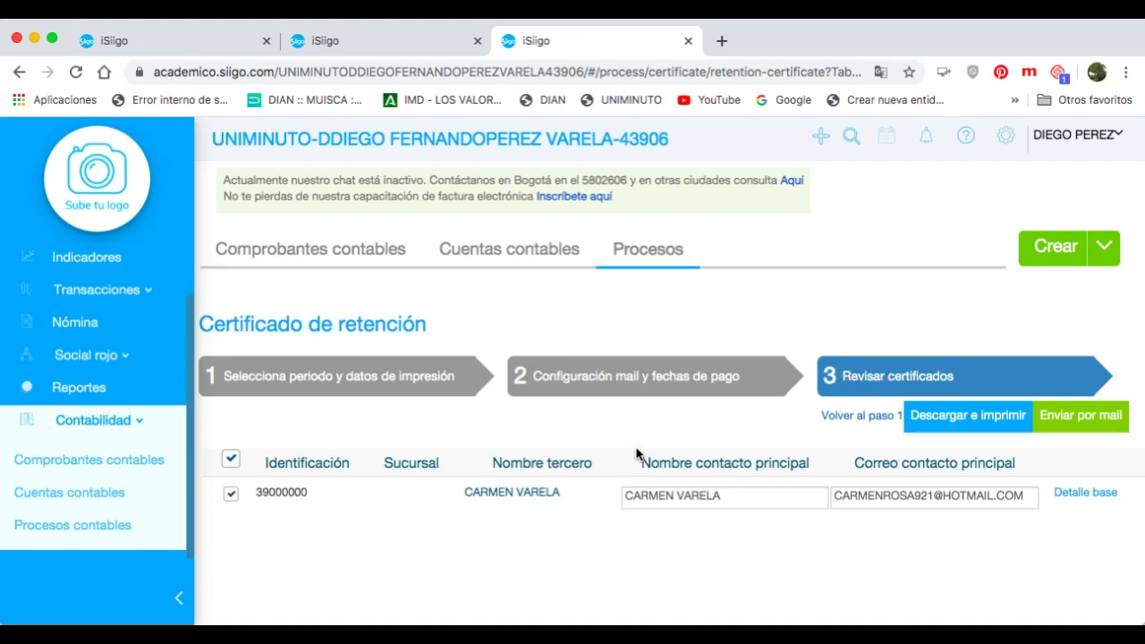
pyautogui.scroll(-1, 636, 447)
pyautogui.scroll(2, 636, 447)
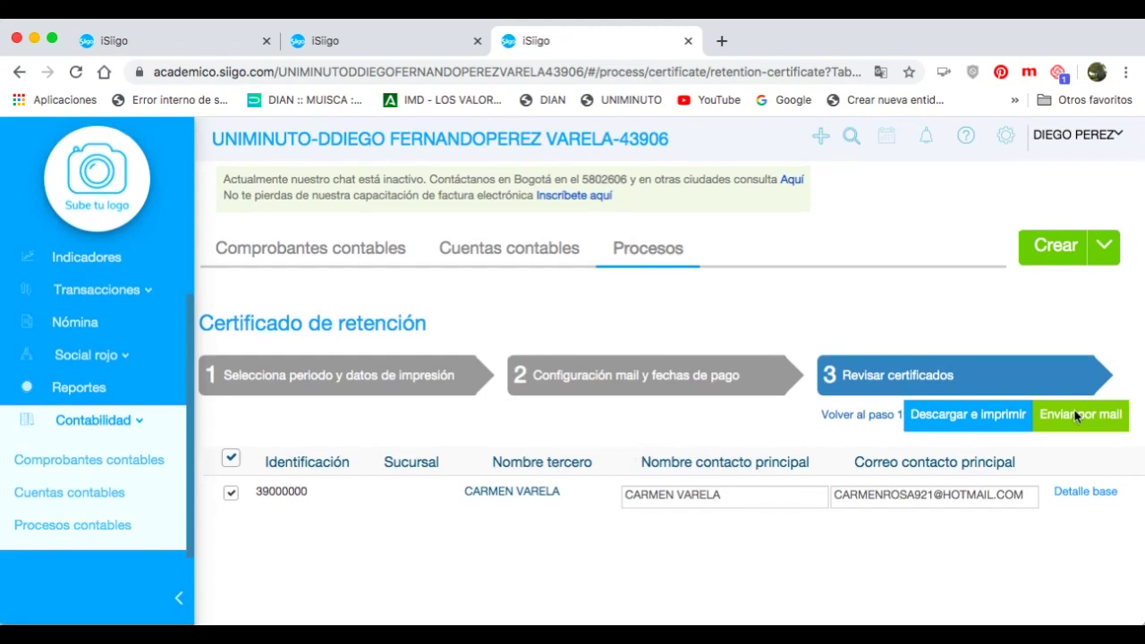
# E-mail the certificate to the third party with the default subject and message
pyautogui.click(1074, 413)
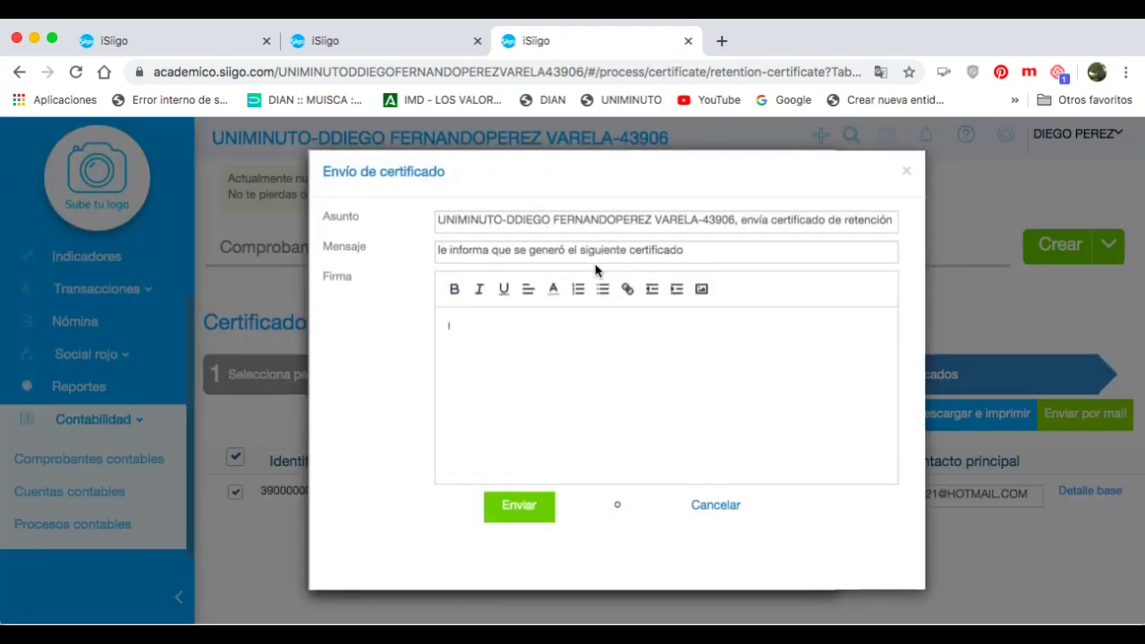
pyautogui.click(517, 507)
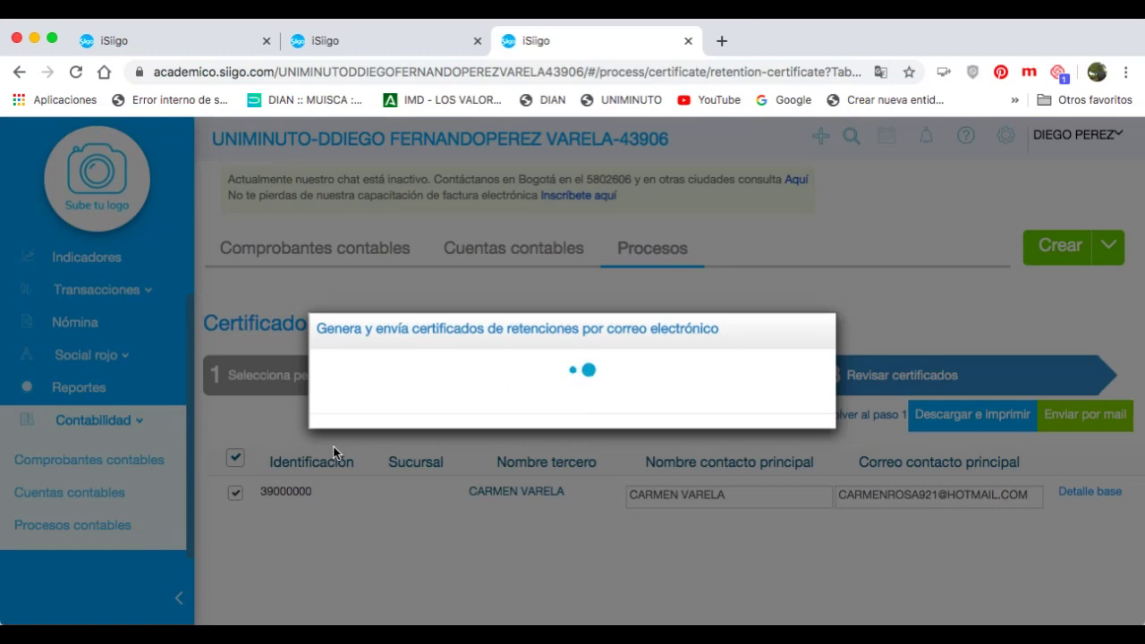
# Close the certificate tab to return to the 2020 Detalle impuesto report
pyautogui.click(688, 41)
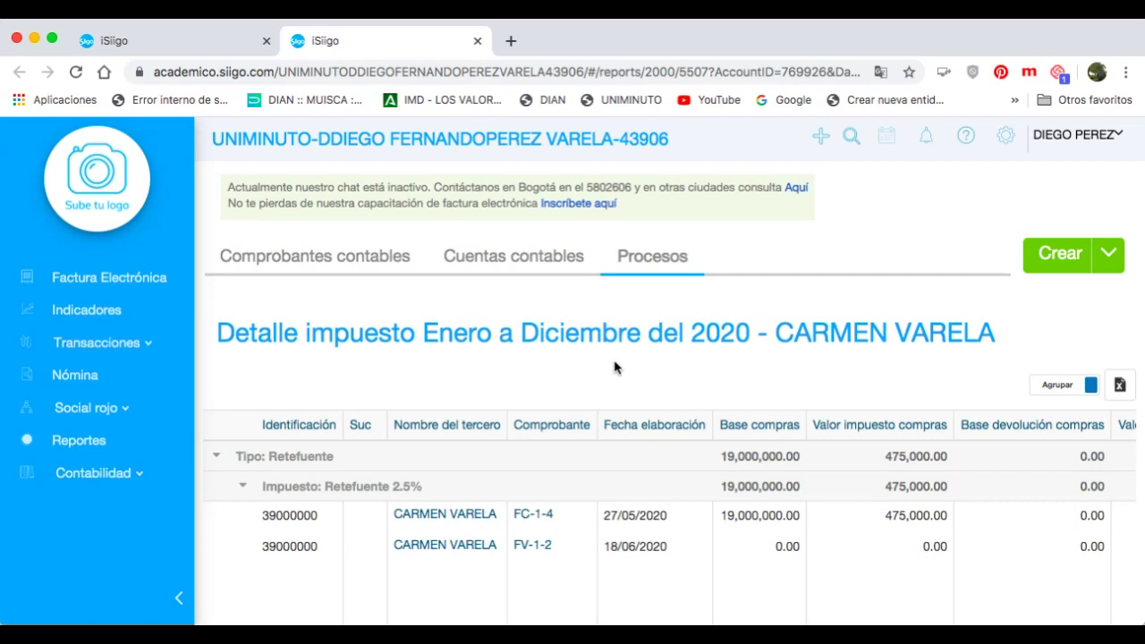
# Reopen Generar certificado de retención via Contabilidad > Procesos contables
pyautogui.click(137, 477)
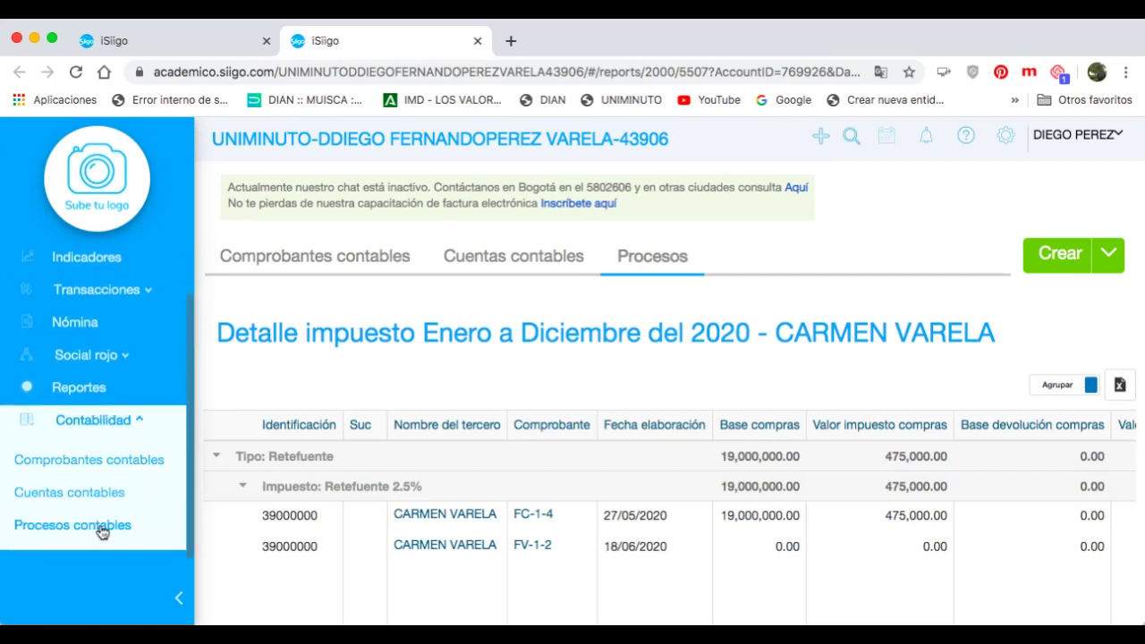
pyautogui.click(101, 529)
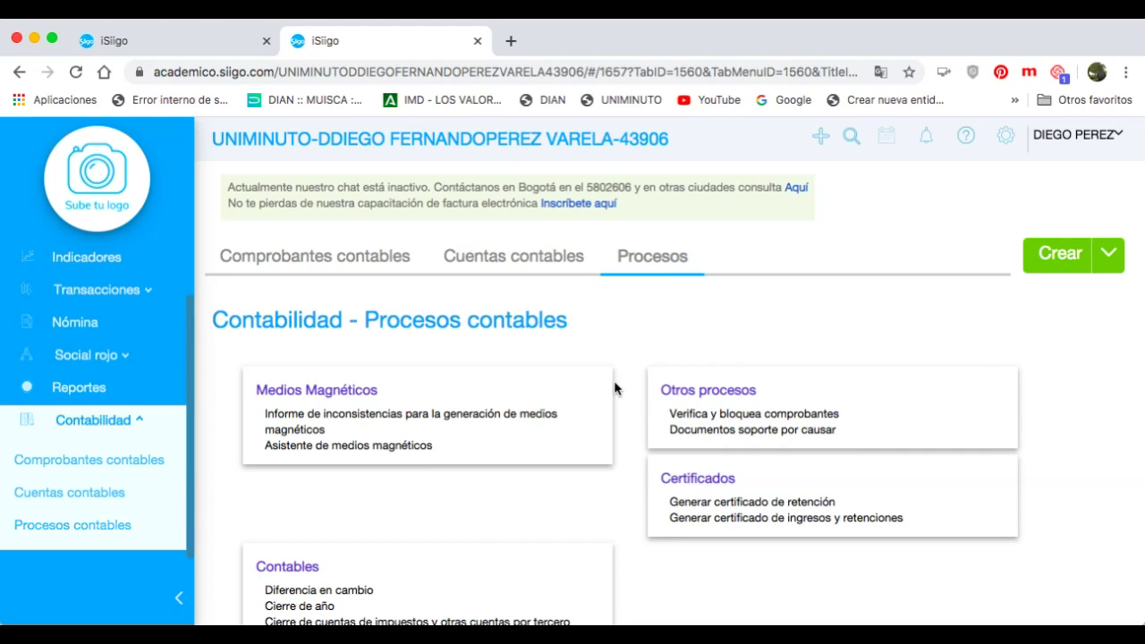
pyautogui.click(728, 503)
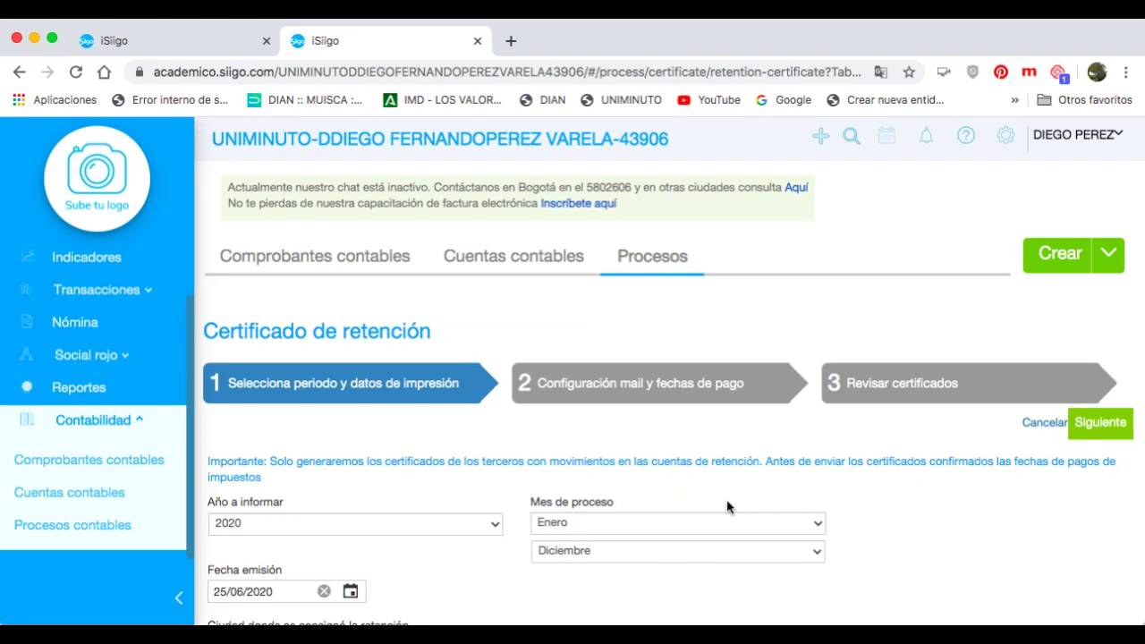
# Set the certificate city to Bogotá and the tax type to Retefuente
pyautogui.scroll(-1, 726, 507)
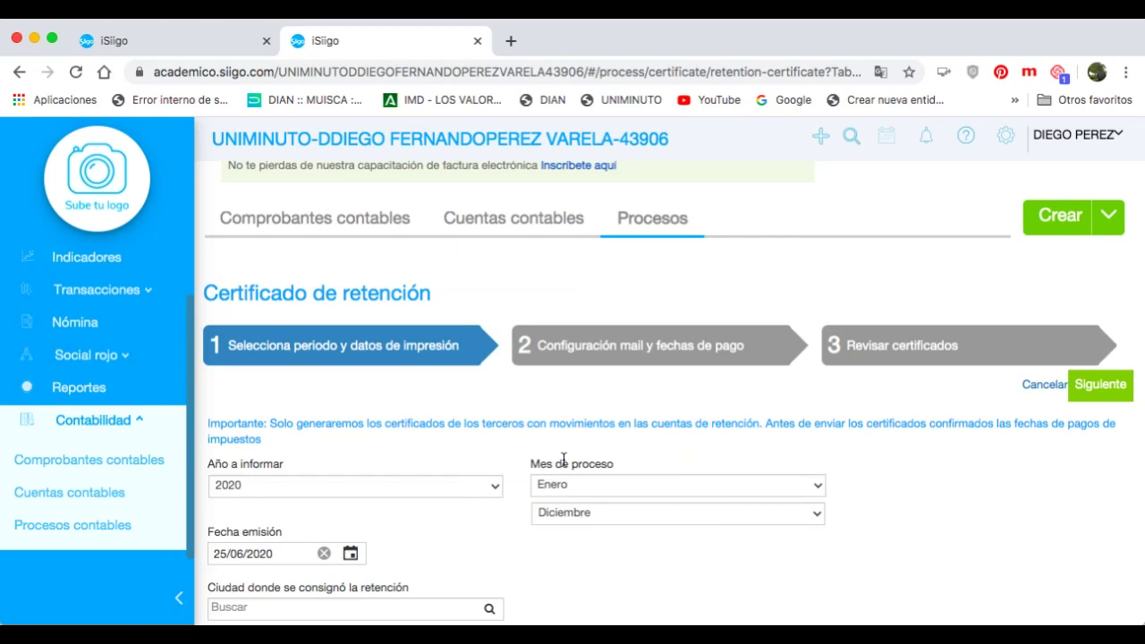
pyautogui.scroll(-1, 563, 460)
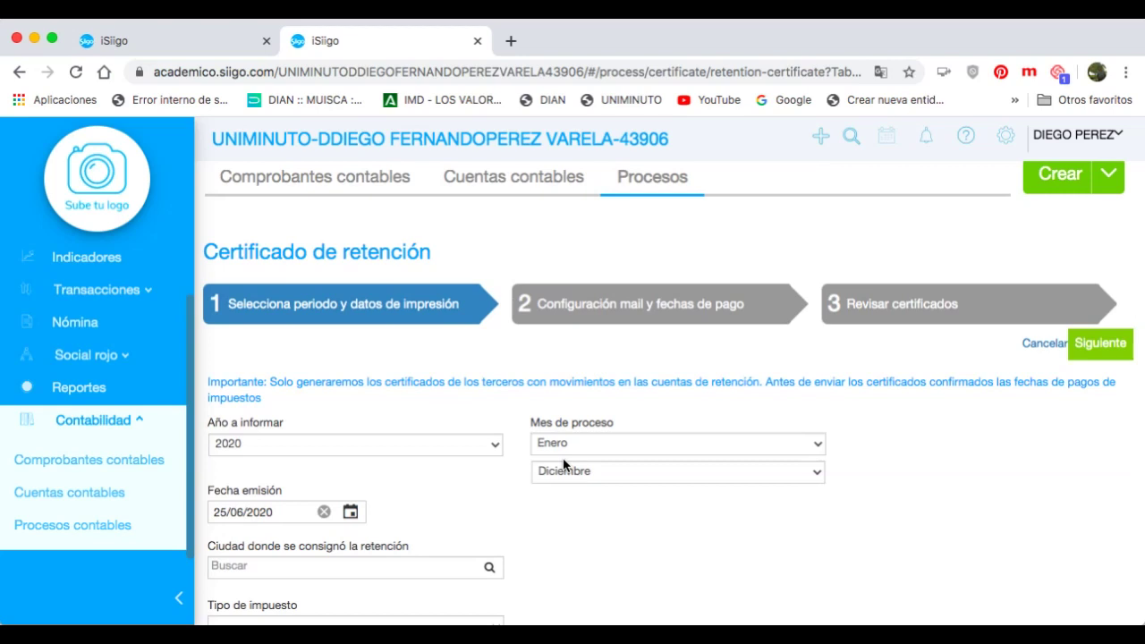
pyautogui.scroll(-1, 597, 469)
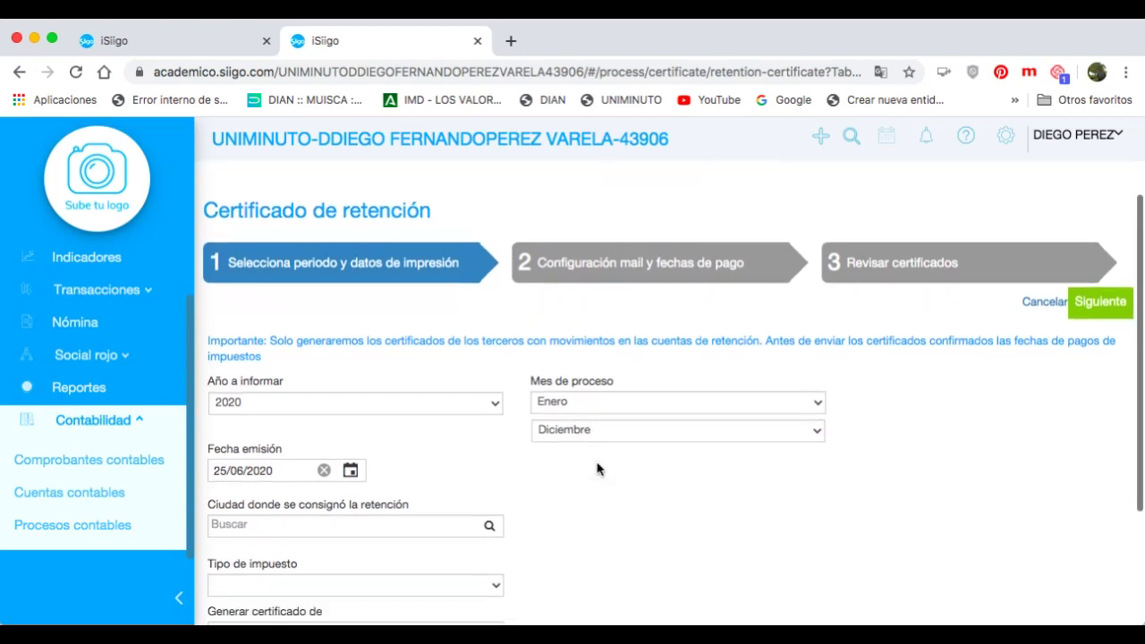
pyautogui.scroll(-1, 597, 469)
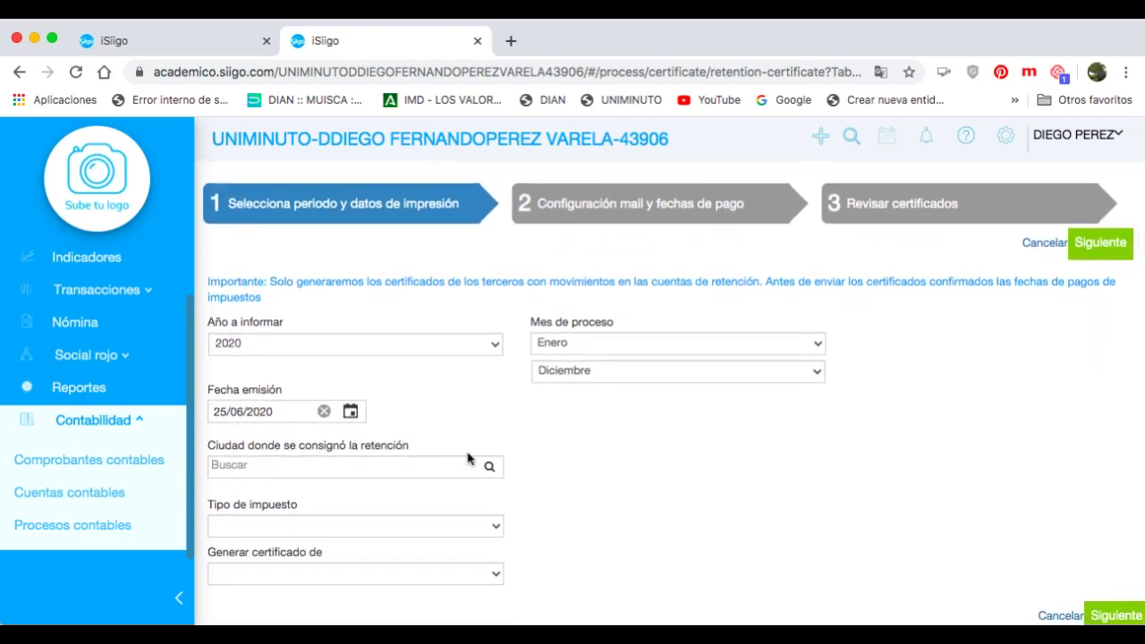
pyautogui.scroll(-1, 337, 410)
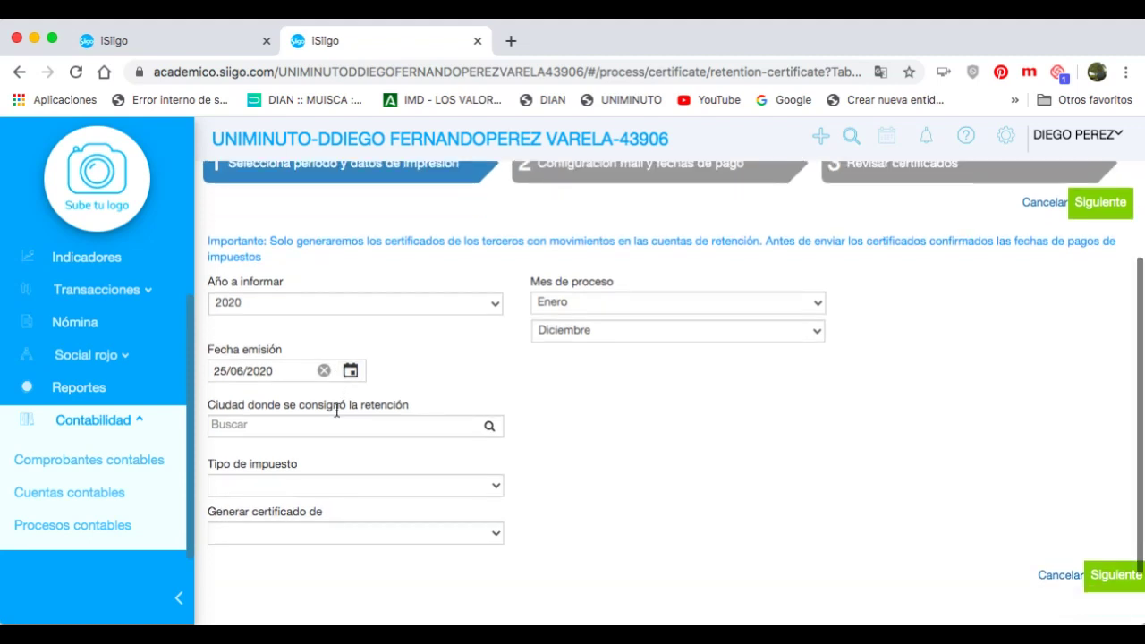
pyautogui.click(287, 427)
pyautogui.write('b')
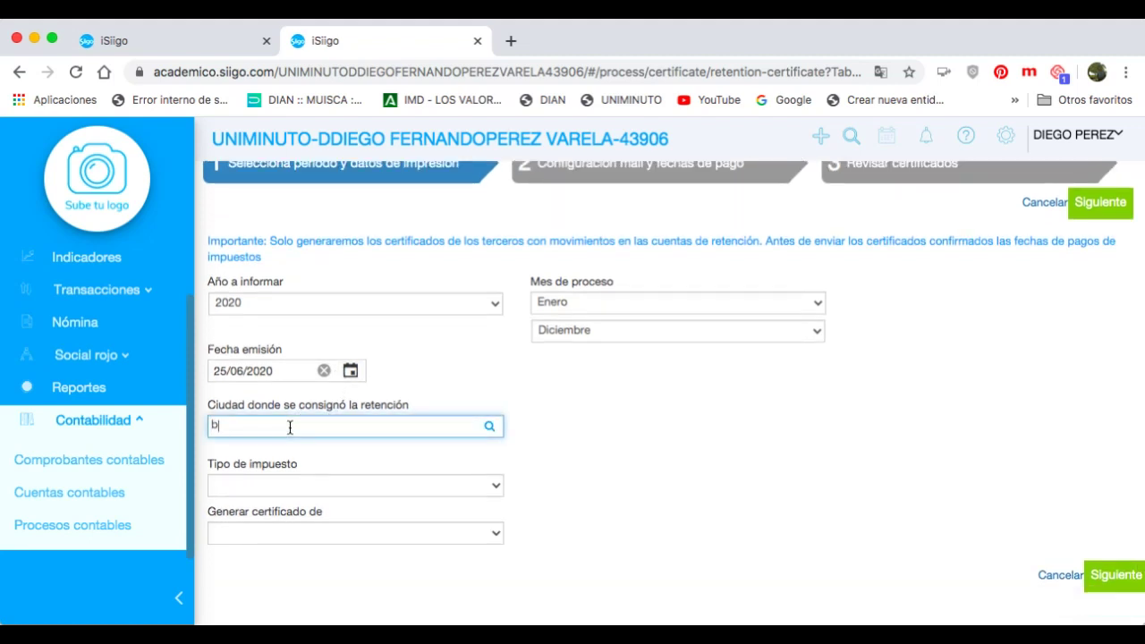
pyautogui.write('ogo')
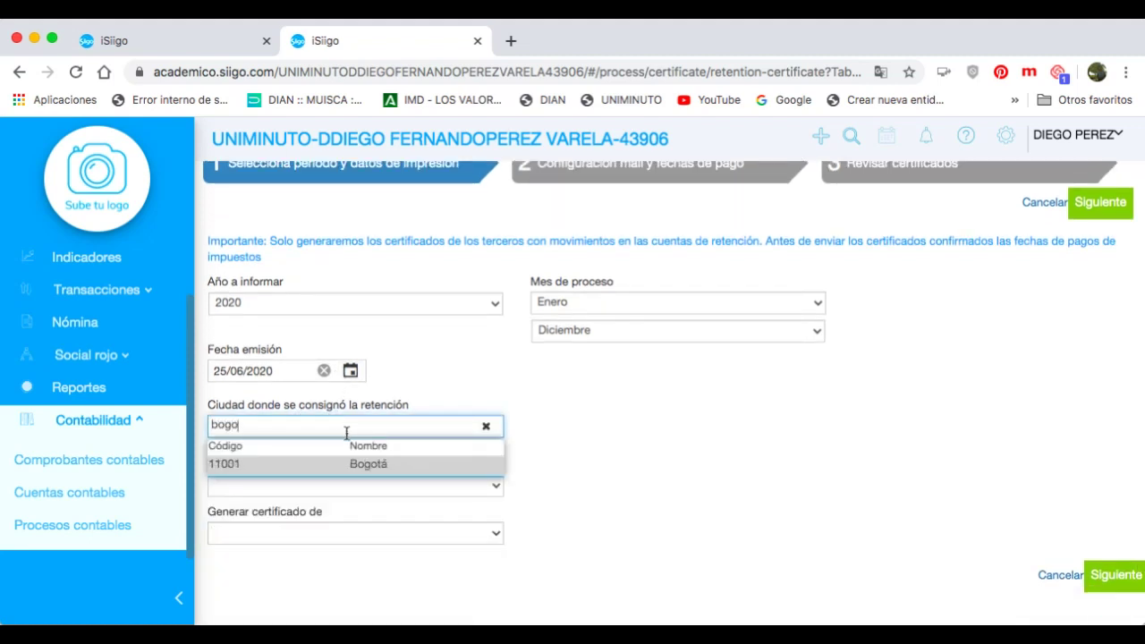
pyautogui.click(354, 466)
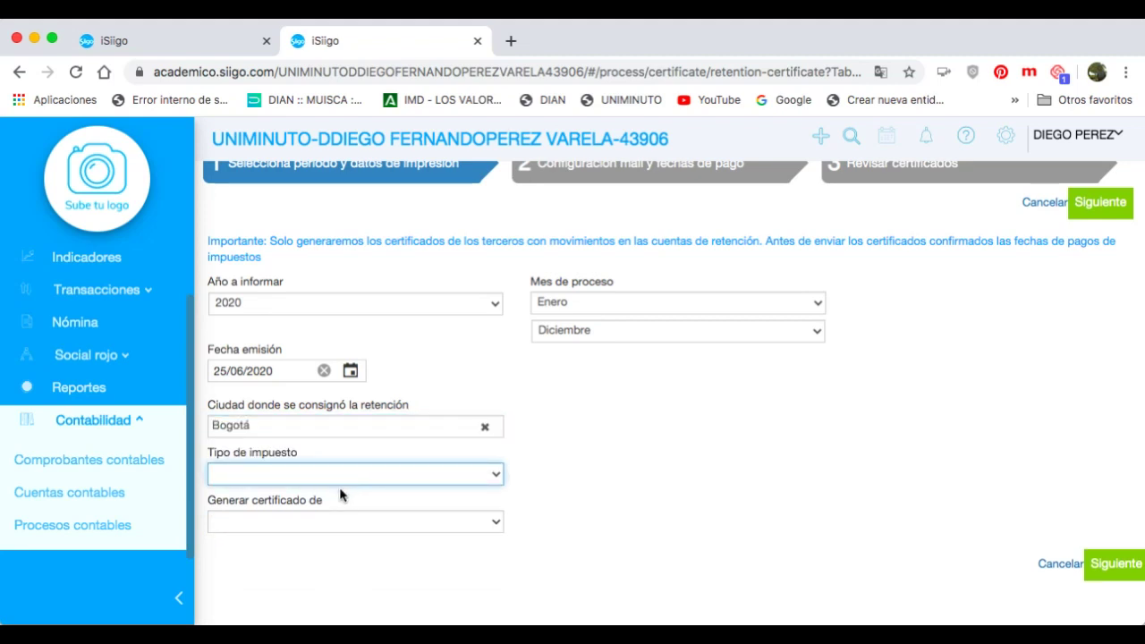
pyautogui.click(340, 490)
# Choose Todos los terceros and advance to the email configuration step
pyautogui.scroll(-2, 403, 485)
pyautogui.click(432, 472)
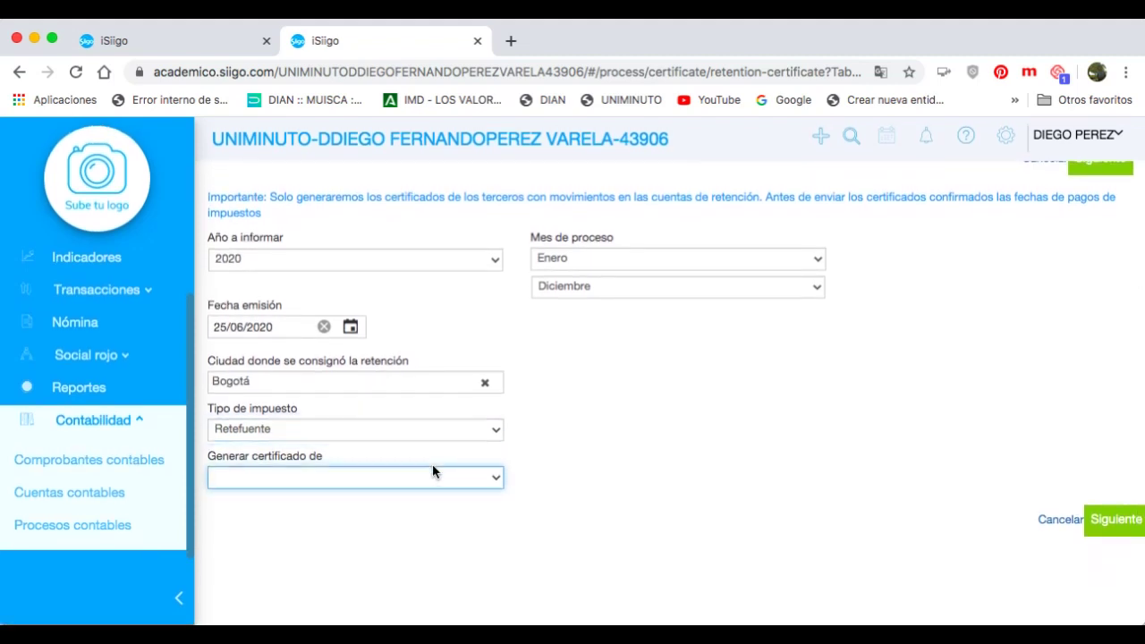
pyautogui.click(405, 496)
pyautogui.click(1109, 526)
# Pass the mail form and review certificates for five third parties, including exito, alkosto and chevrolet
pyautogui.scroll(-5, 542, 450)
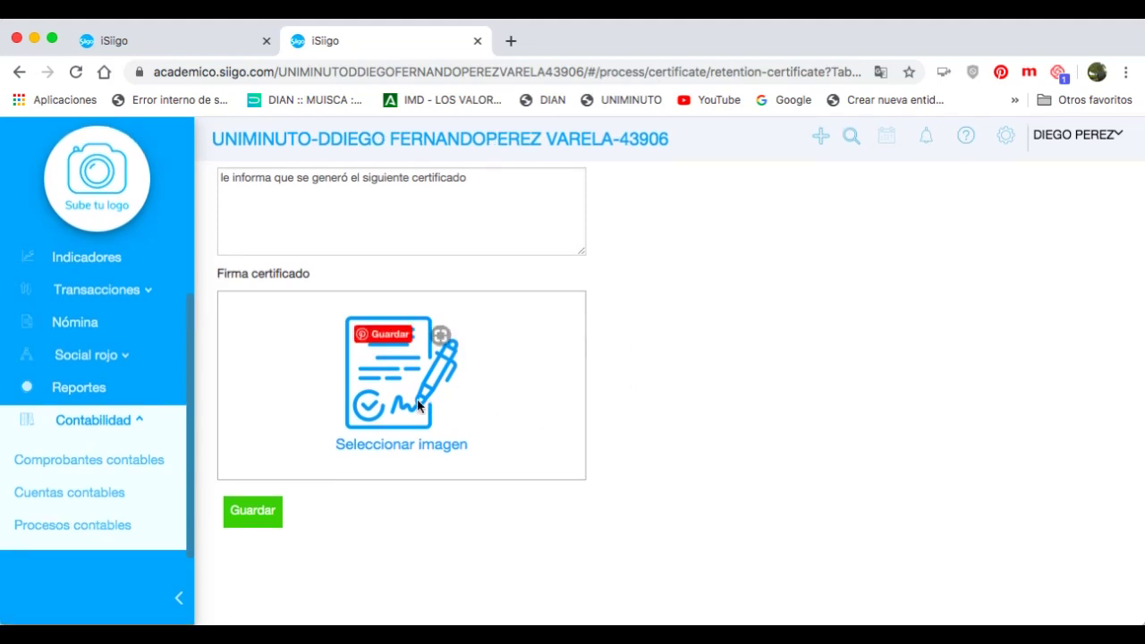
pyautogui.scroll(5, 991, 308)
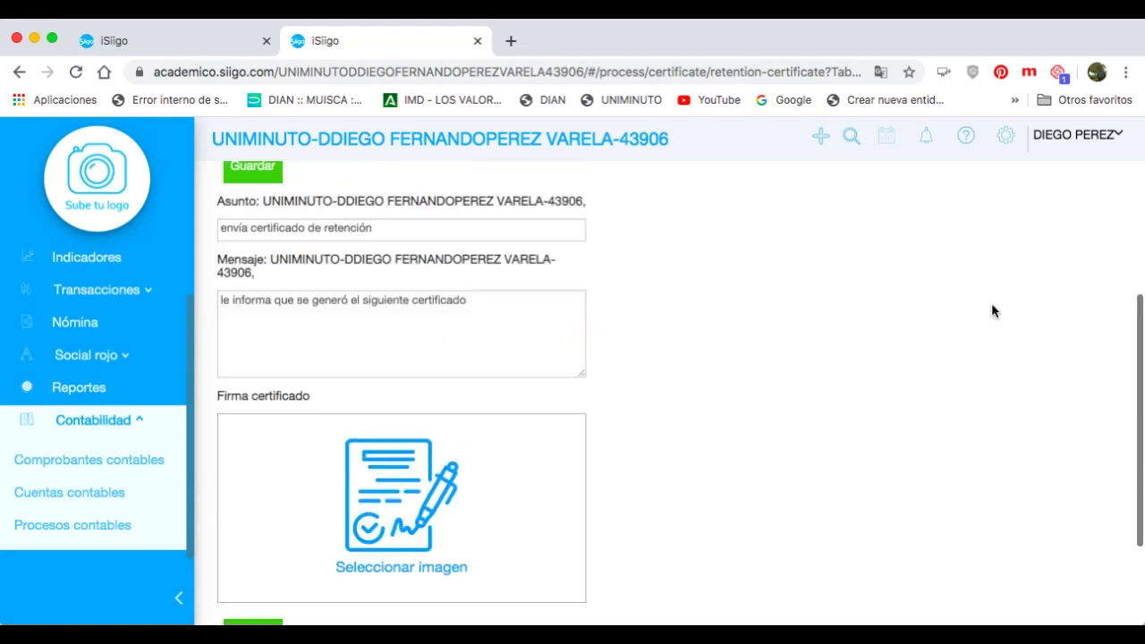
pyautogui.scroll(2, 991, 309)
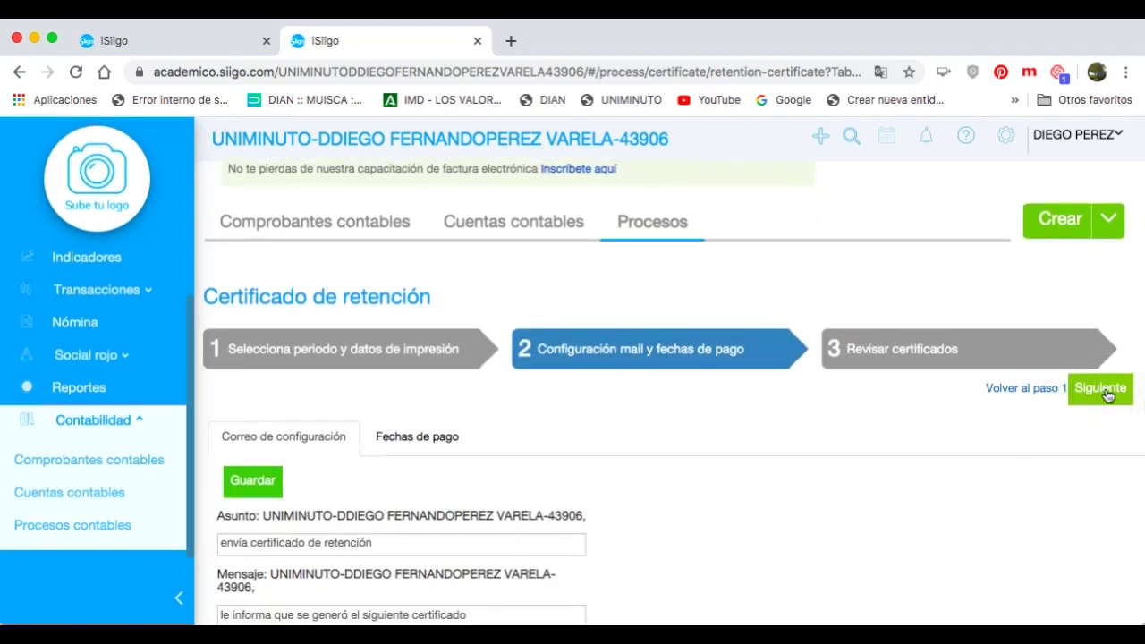
pyautogui.click(1106, 390)
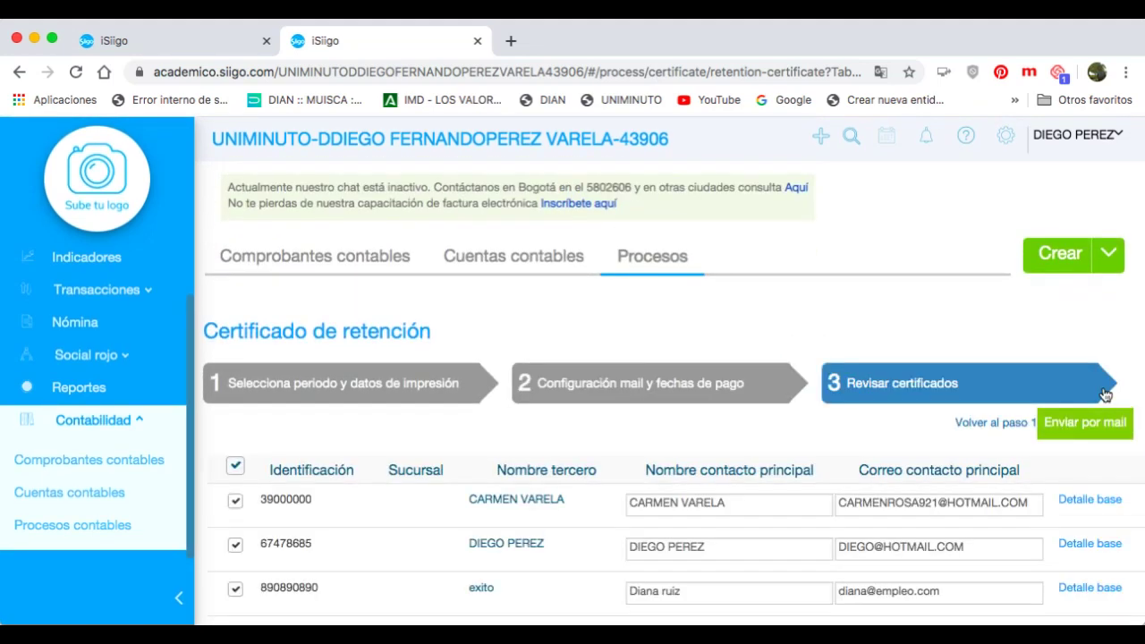
pyautogui.scroll(-2, 1100, 389)
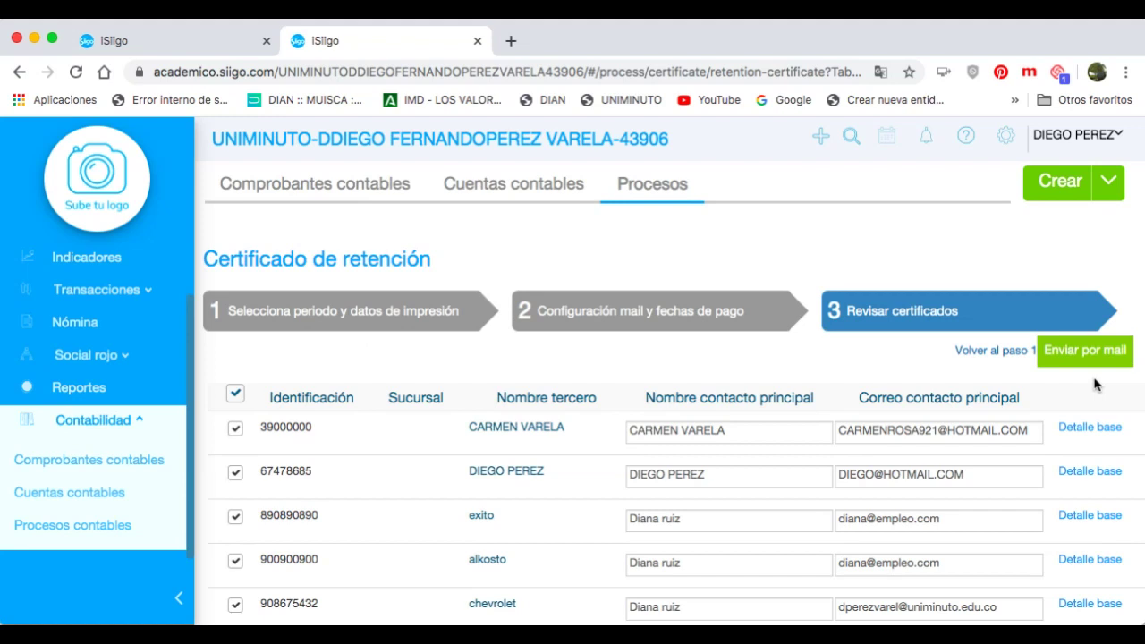
pyautogui.scroll(-2, 1091, 382)
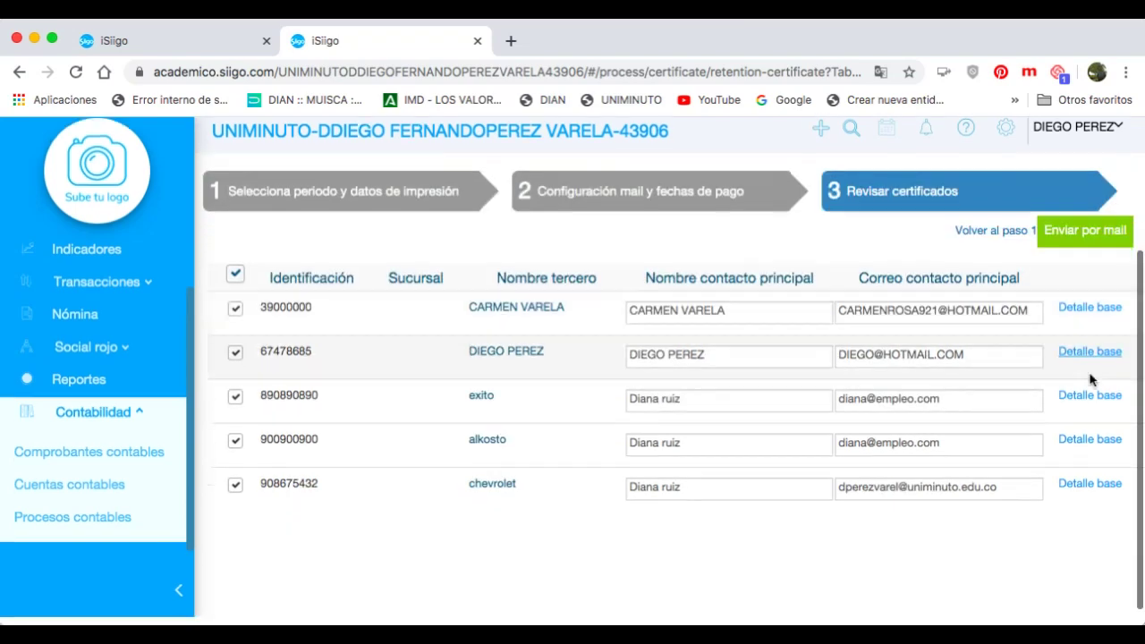
pyautogui.scroll(3, 1086, 383)
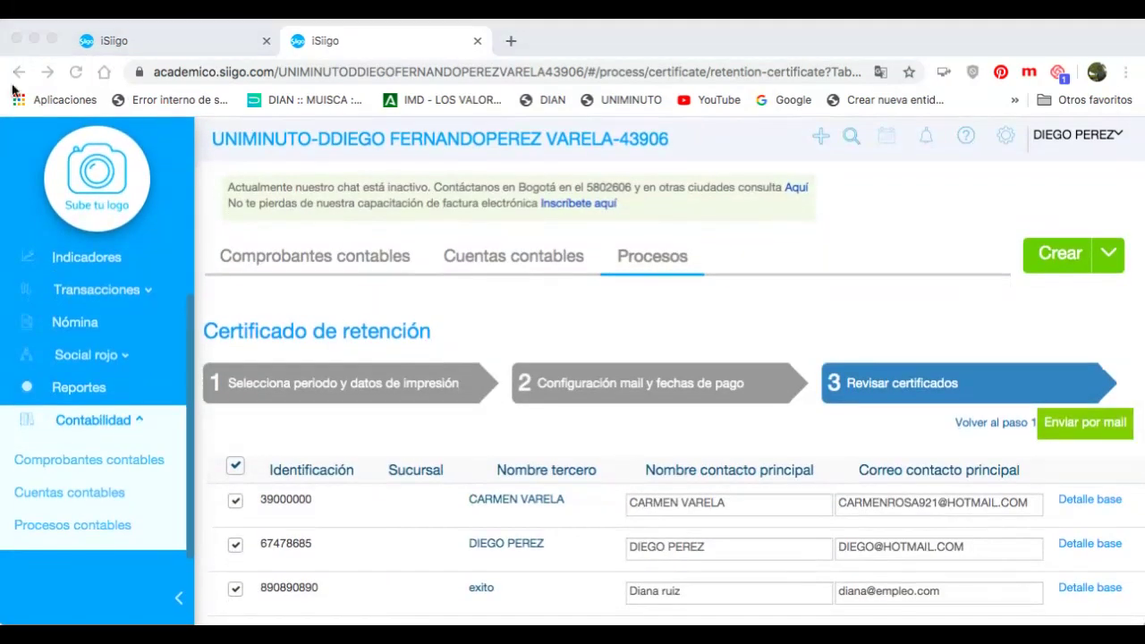
# Restart Generar certificado de retención from Procesos contables and move past step 1
pyautogui.click(18, 71)
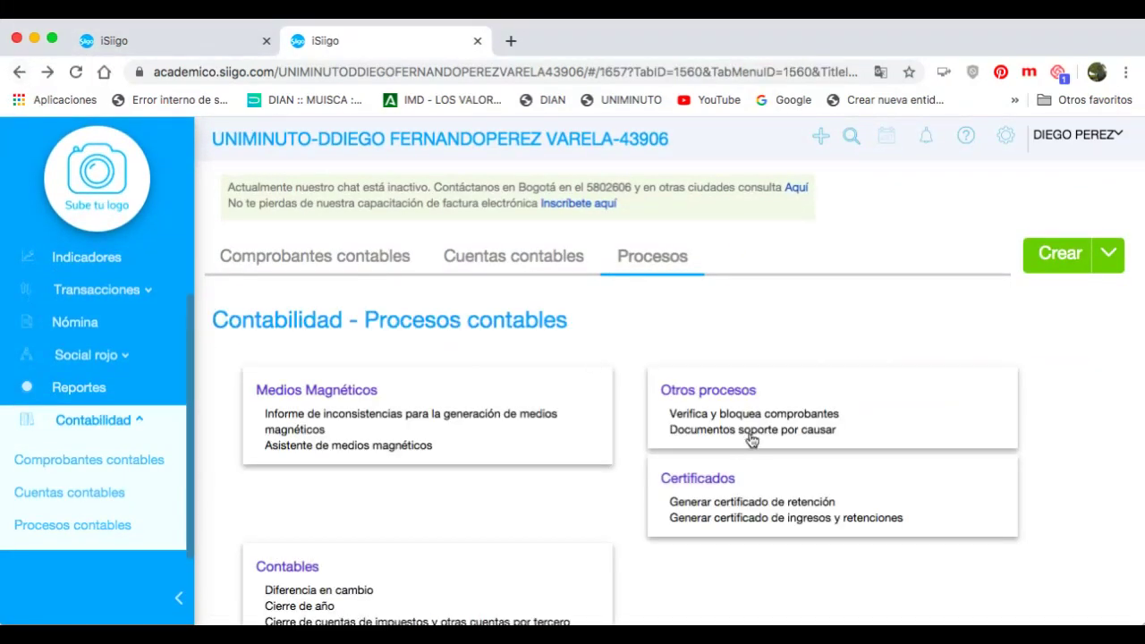
pyautogui.scroll(-1, 749, 434)
pyautogui.click(742, 462)
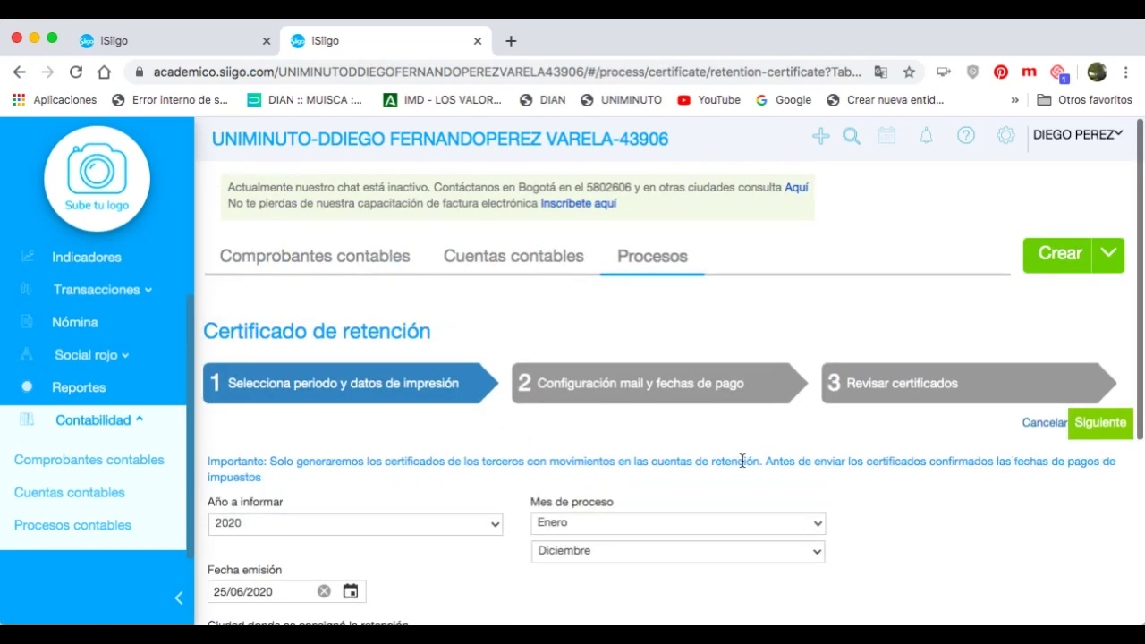
pyautogui.scroll(-1, 743, 466)
pyautogui.scroll(-5, 742, 466)
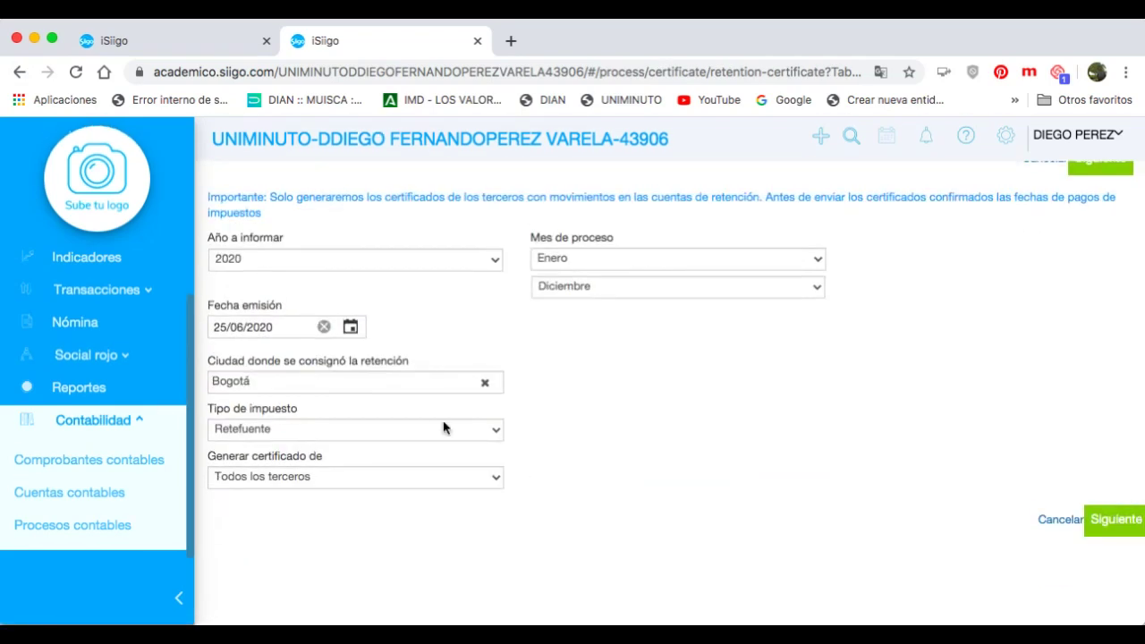
pyautogui.click(1127, 526)
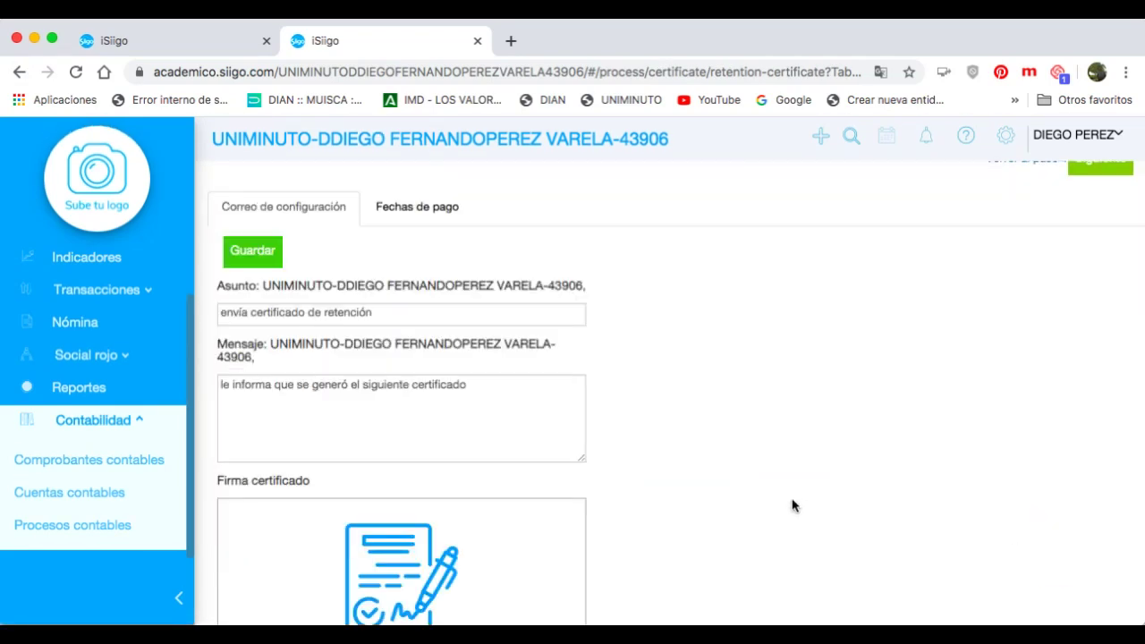
# Check Fechas de pago (Retefuente paid 23/06/2020, voucher 52) and go to step 3
pyautogui.click(414, 207)
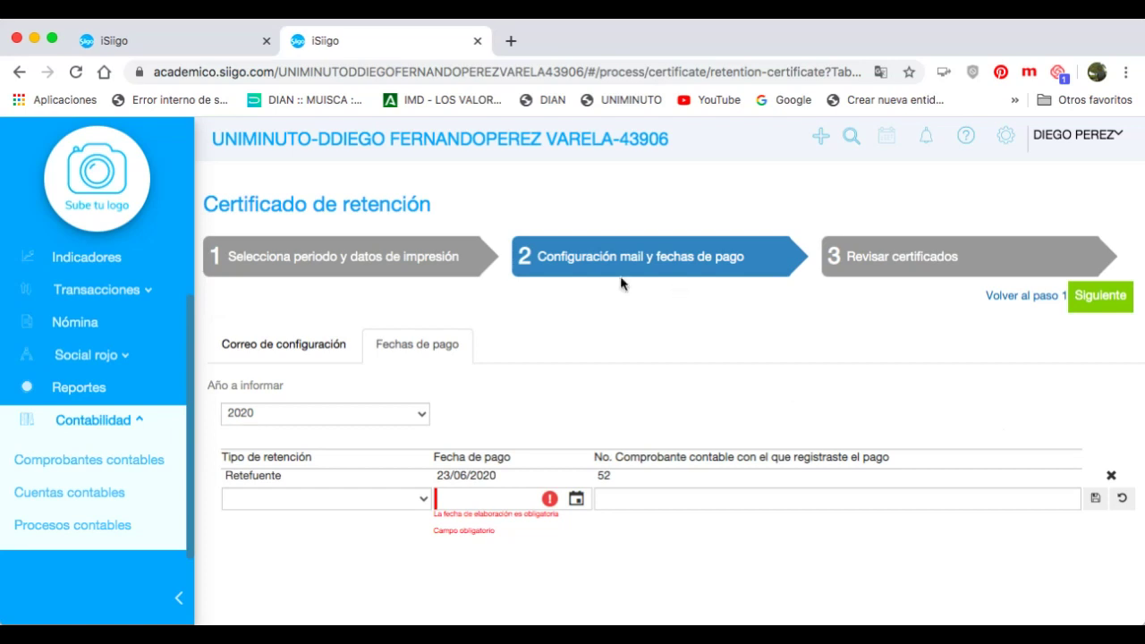
pyautogui.click(408, 418)
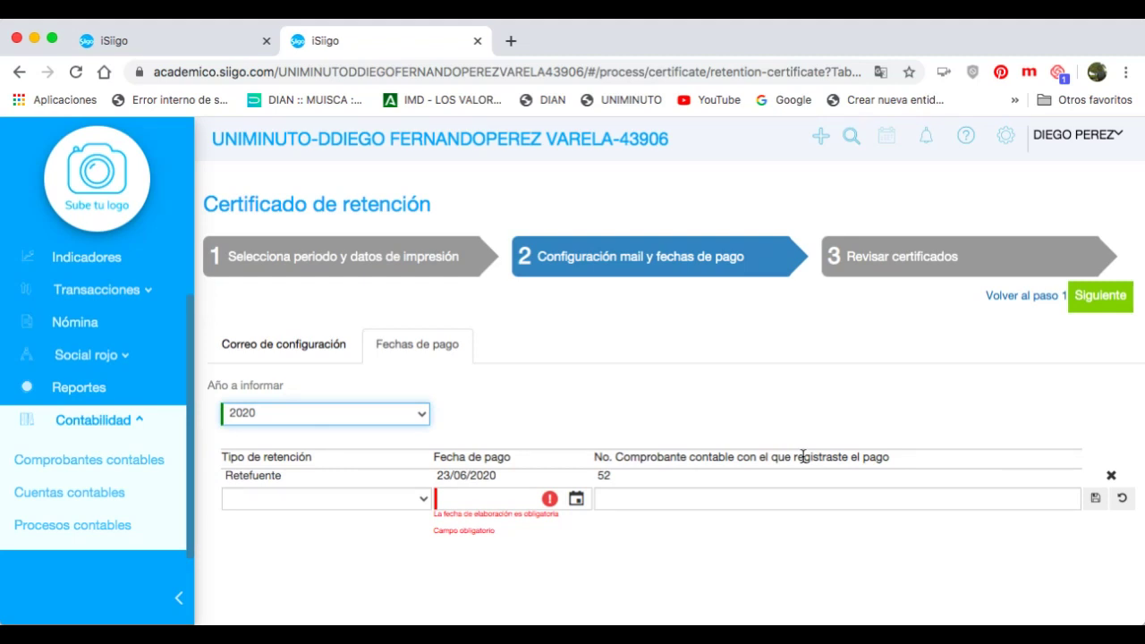
pyautogui.click(1096, 296)
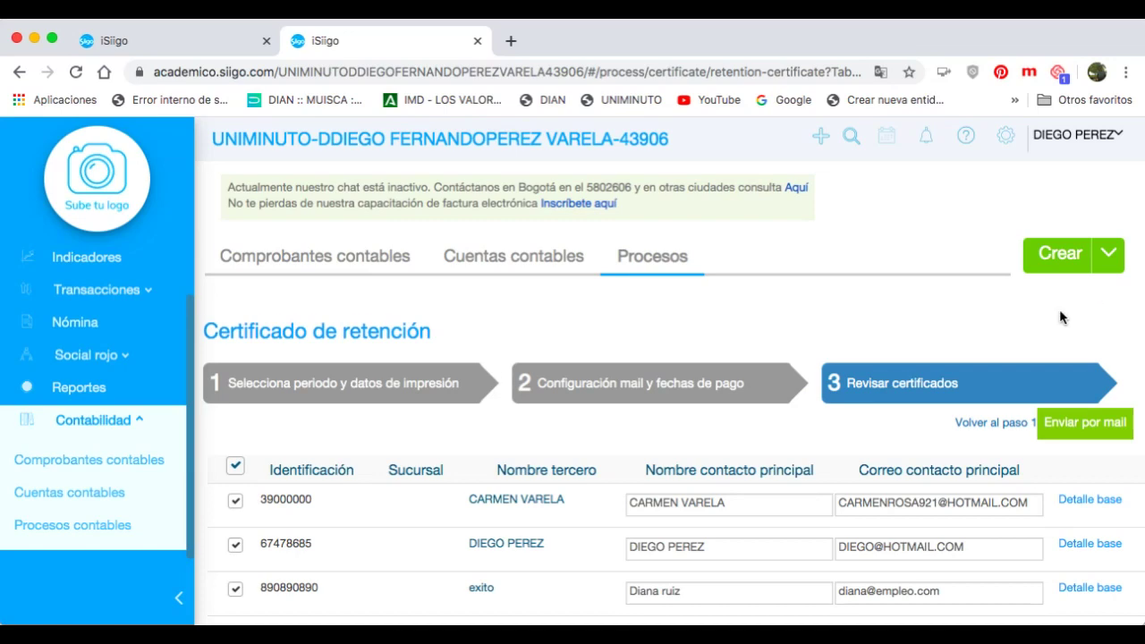
# Send the selected retention certificates by e-mail, then go back to the Procesos contables page
pyautogui.scroll(-3, 1059, 309)
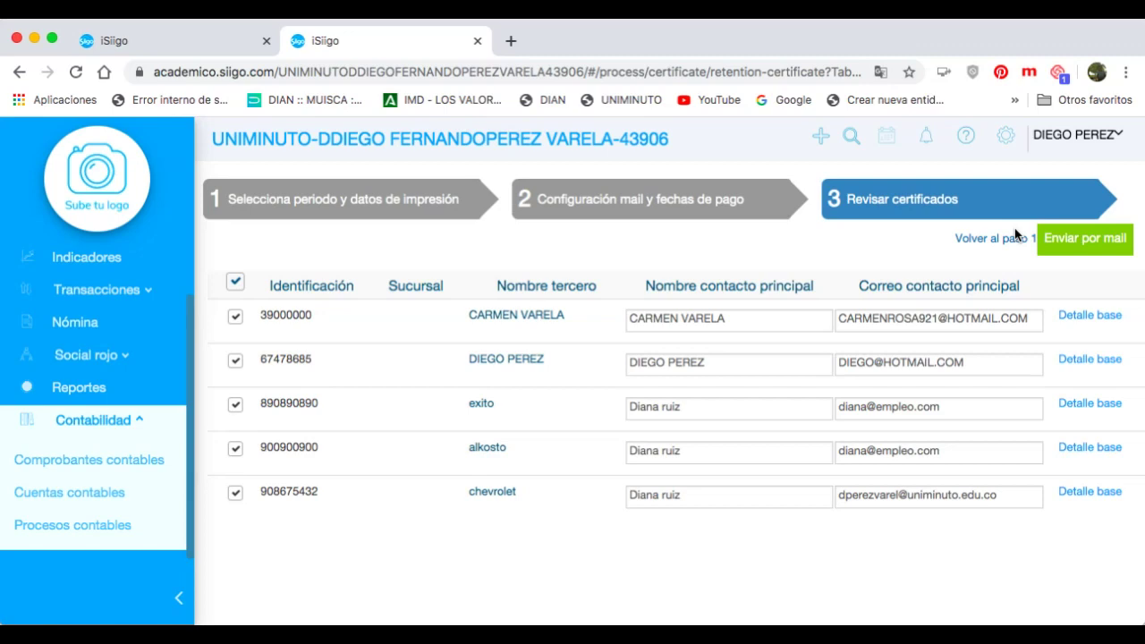
pyautogui.click(1085, 243)
pyautogui.click(525, 507)
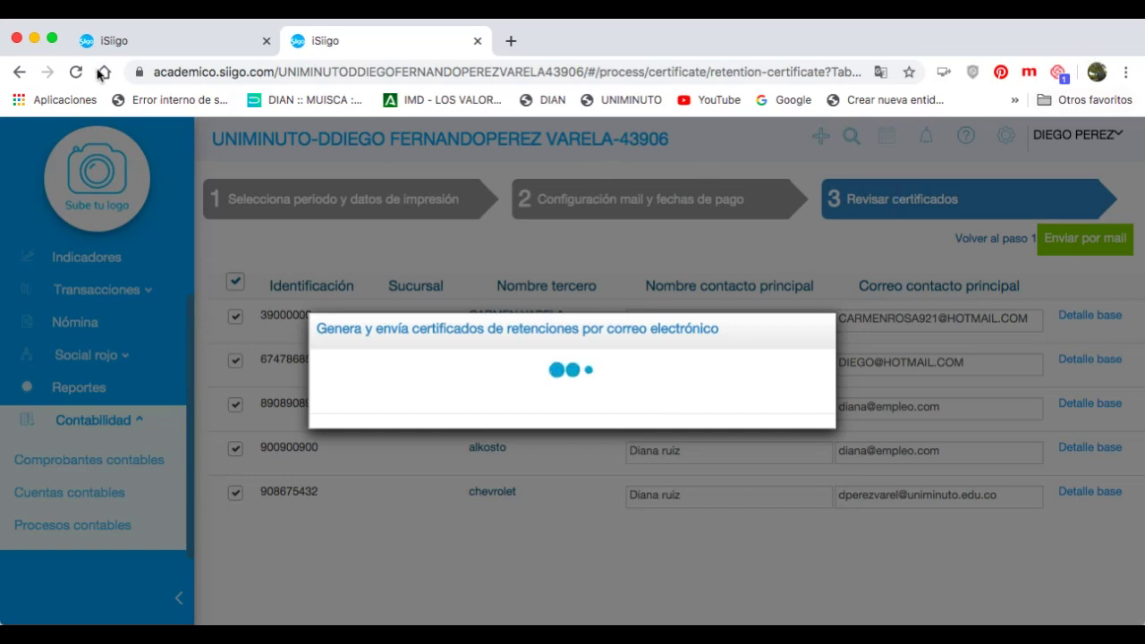
pyautogui.click(19, 71)
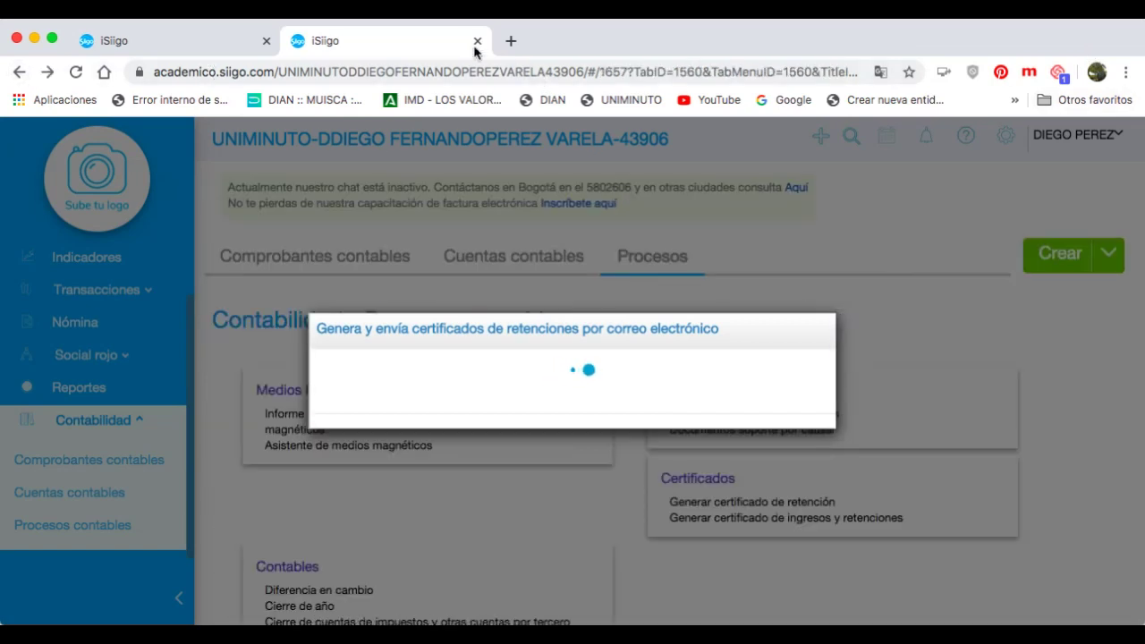
# Close the second Siigo tab, start a retention certificate, then back out to Procesos contables
pyautogui.click(478, 42)
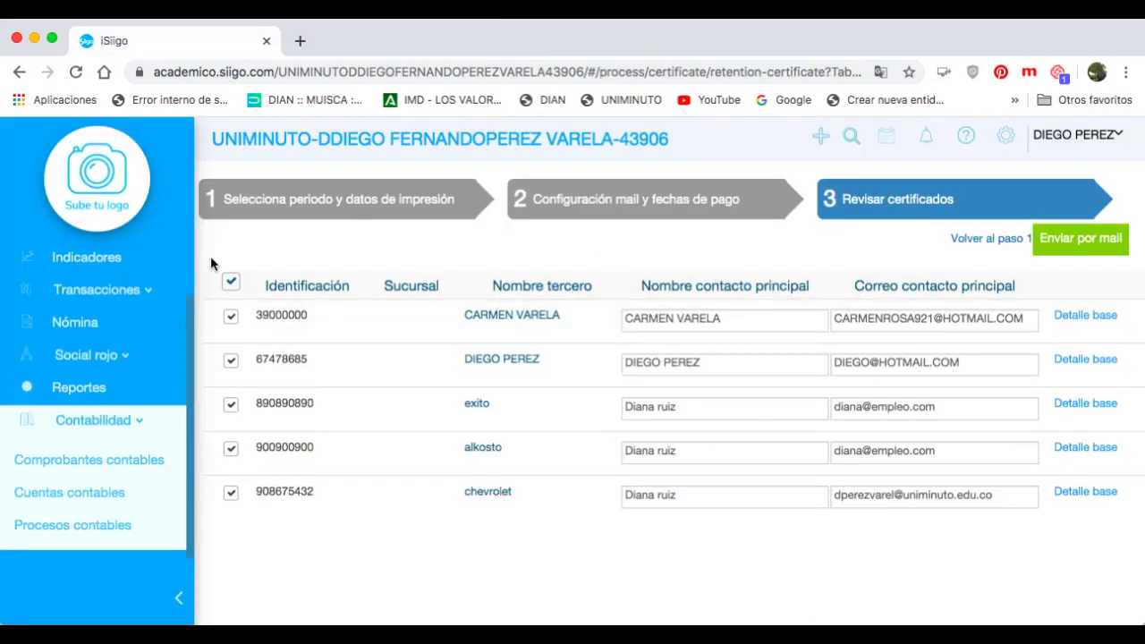
pyautogui.click(51, 530)
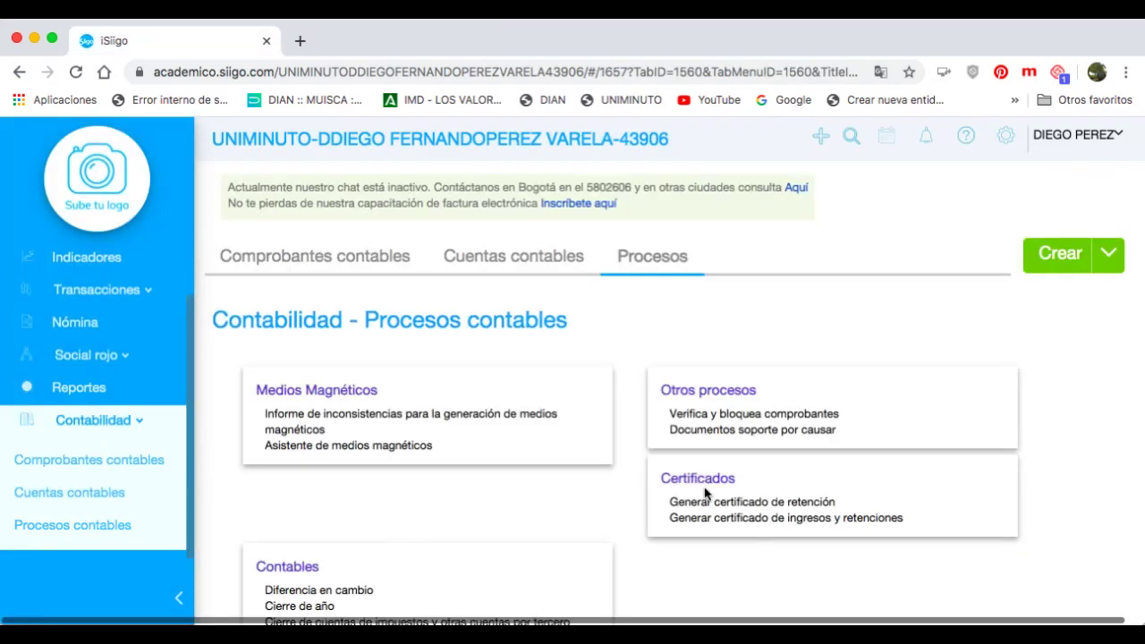
pyautogui.click(729, 503)
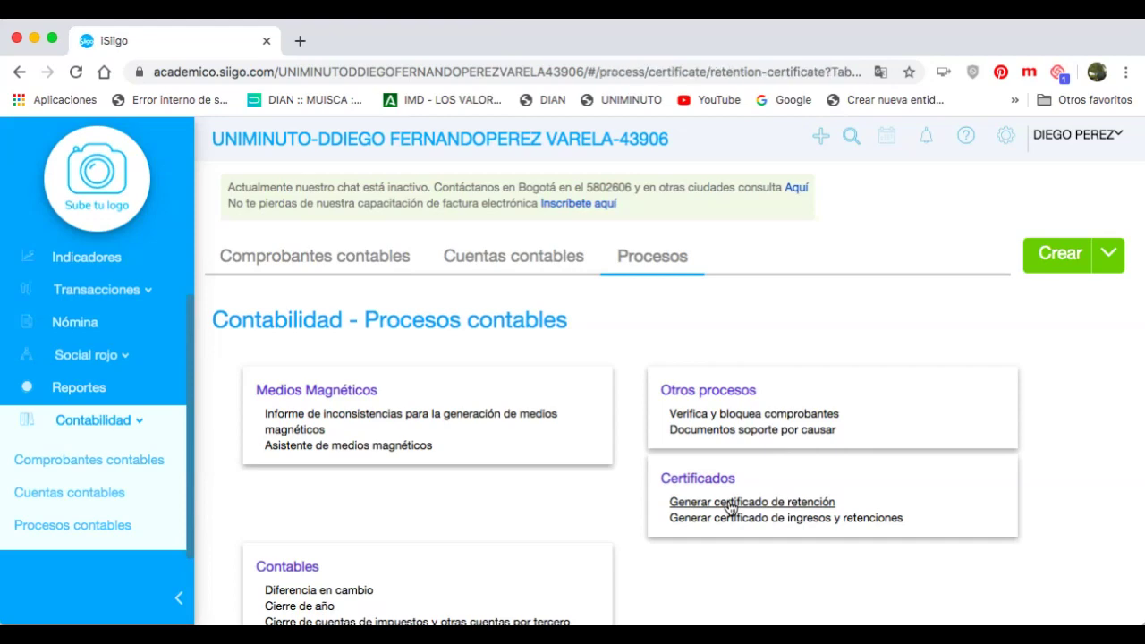
pyautogui.scroll(-5, 756, 397)
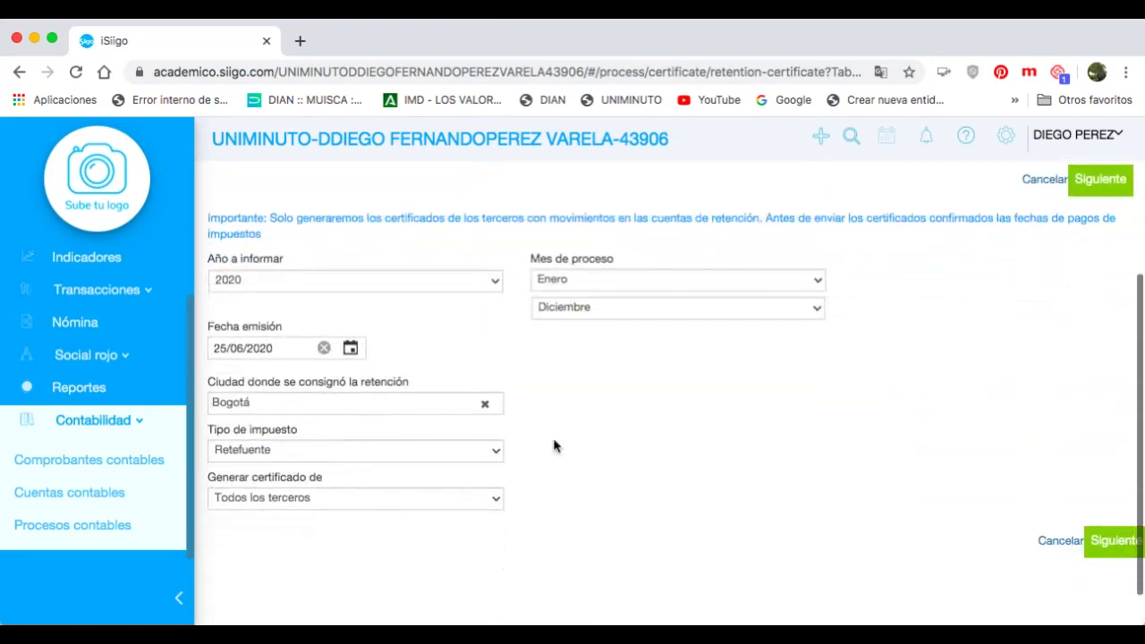
pyautogui.click(1114, 541)
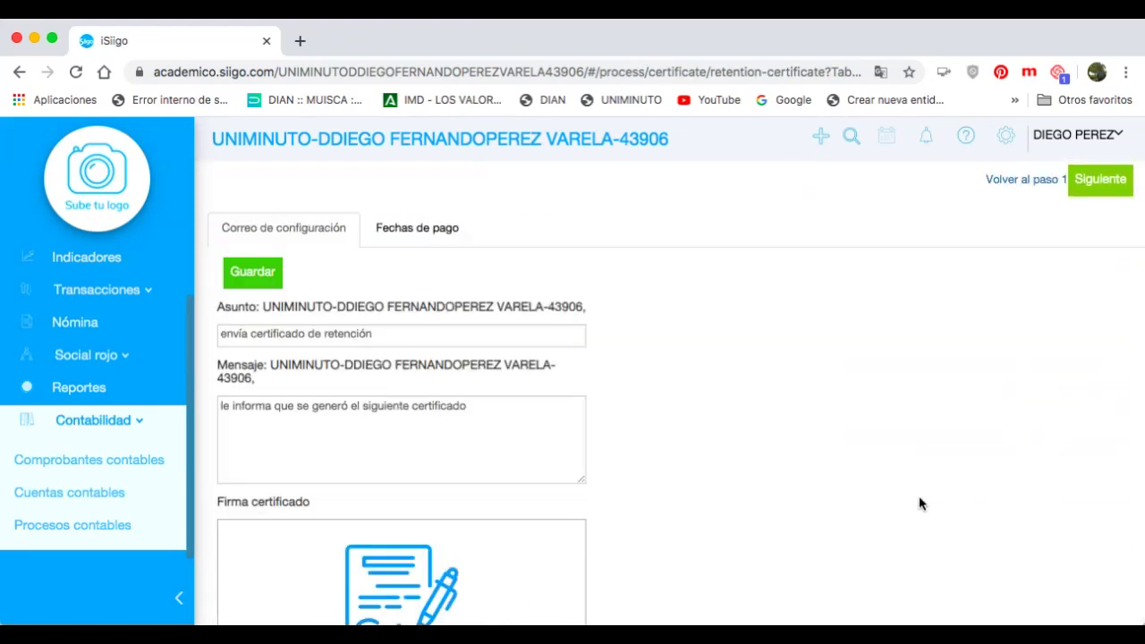
pyautogui.click(19, 72)
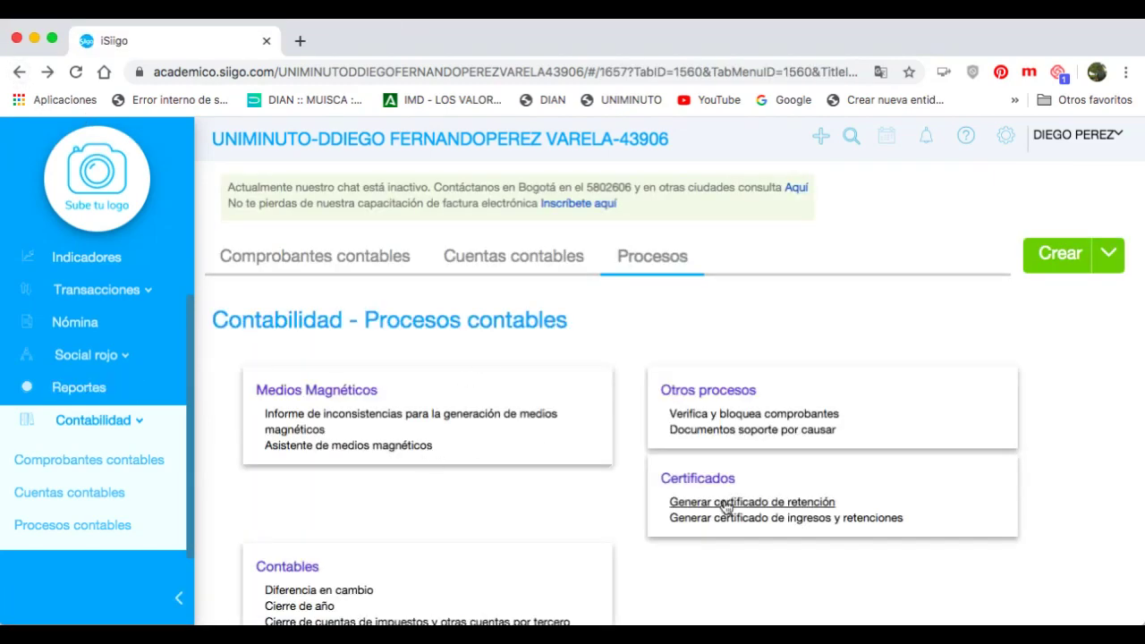
# Restart the certificate for one specific third party found by searching 'car', advancing past email settings
pyautogui.click(727, 503)
pyautogui.scroll(-3, 677, 465)
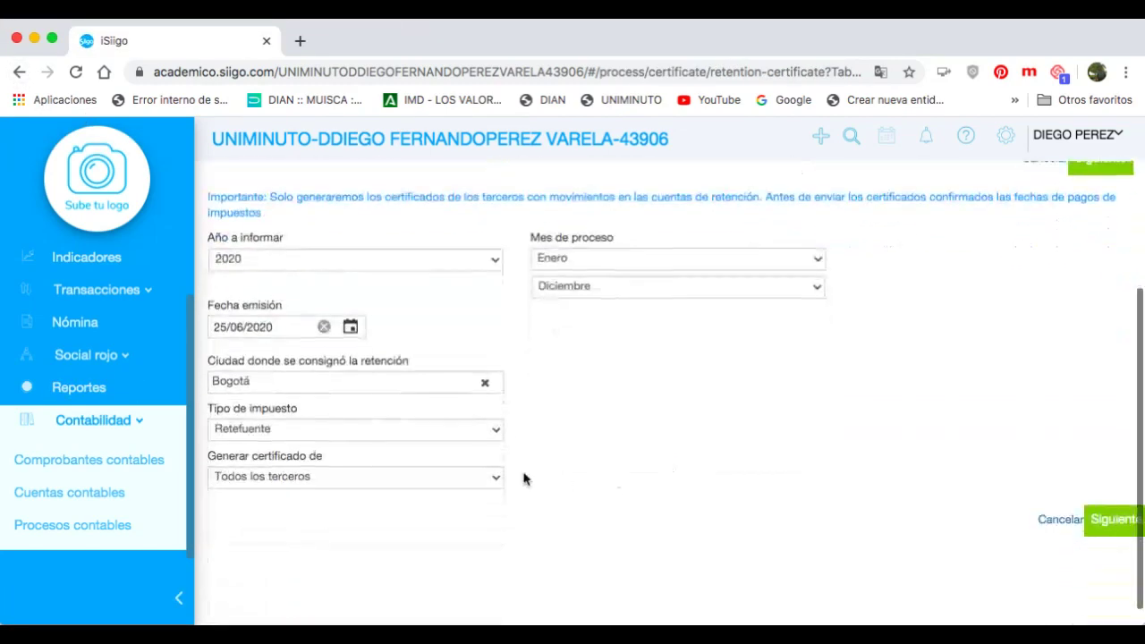
pyautogui.click(462, 474)
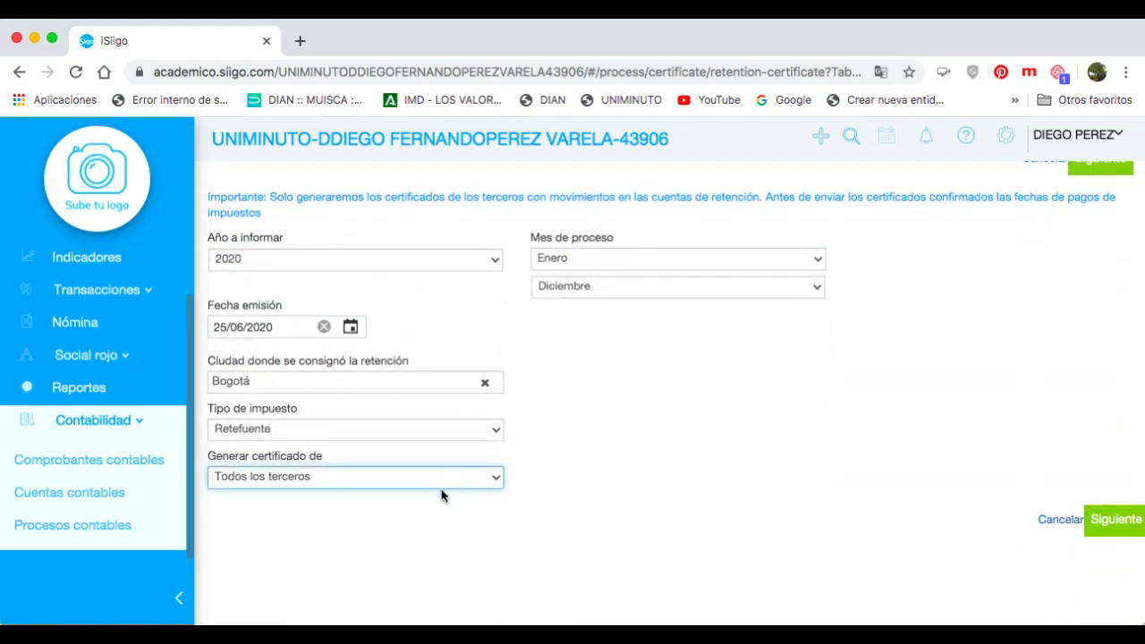
pyautogui.click(441, 494)
pyautogui.click(450, 526)
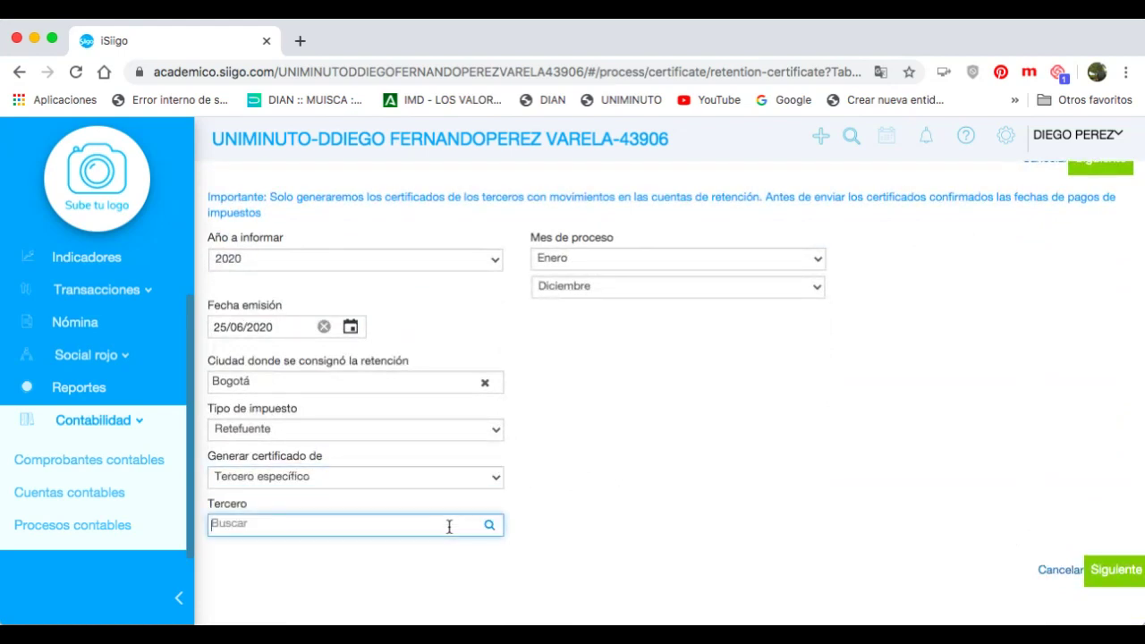
pyautogui.write('car')
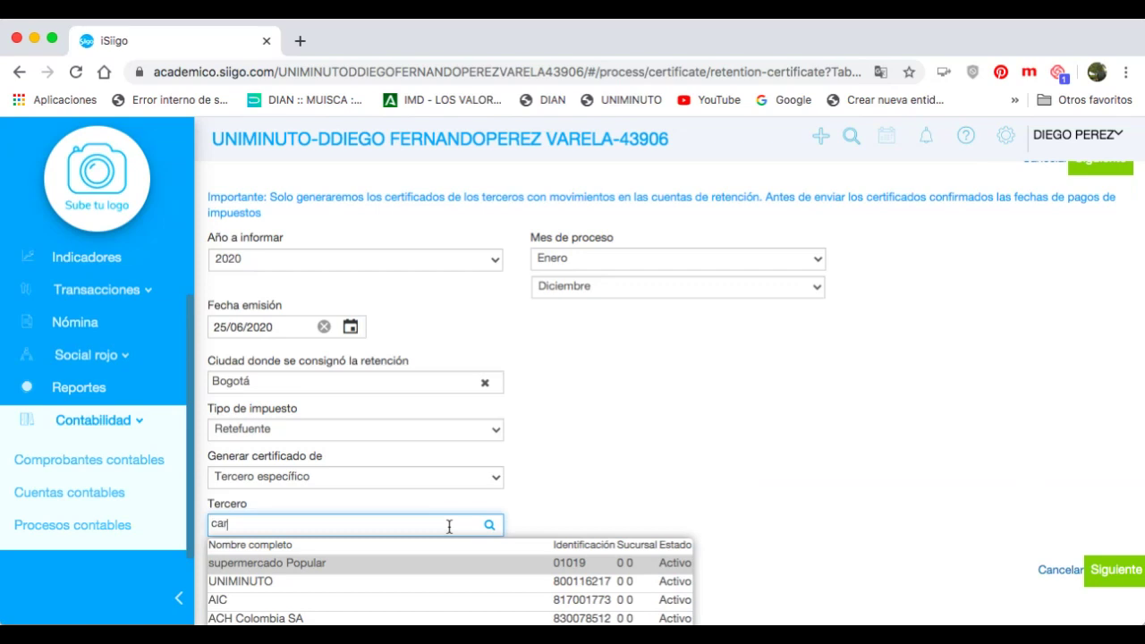
pyautogui.click(418, 558)
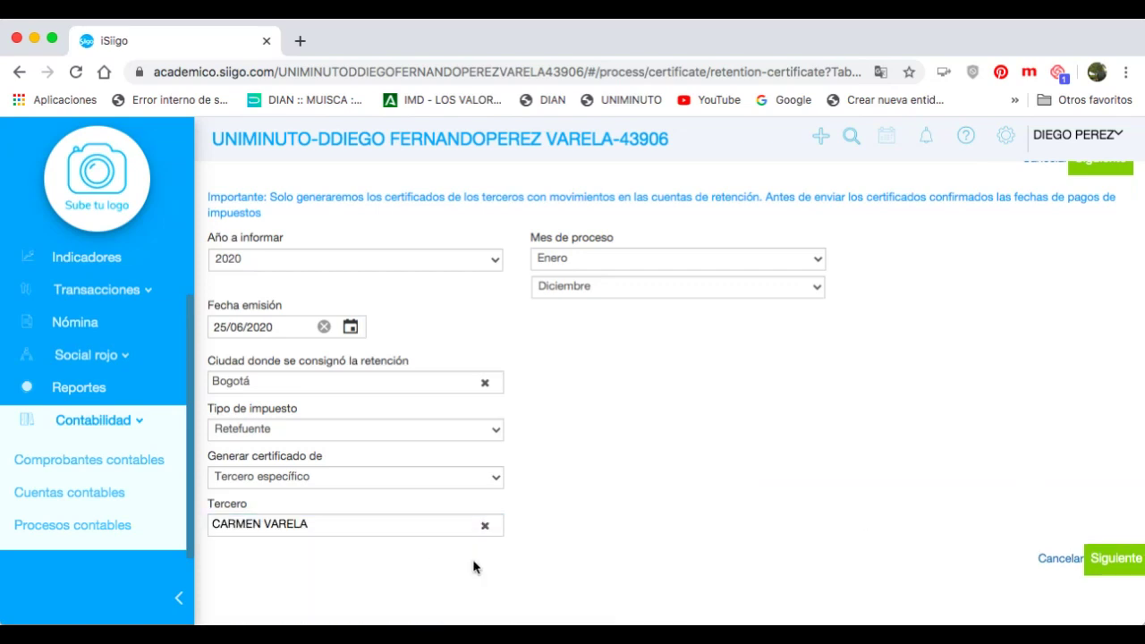
pyautogui.click(1125, 560)
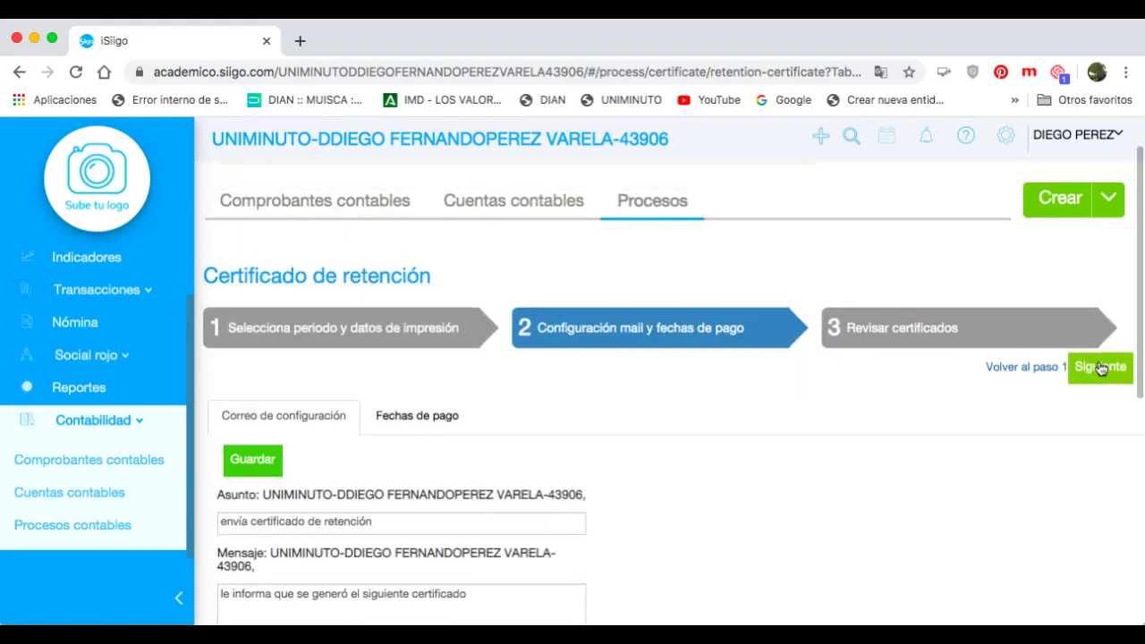
pyautogui.click(1099, 365)
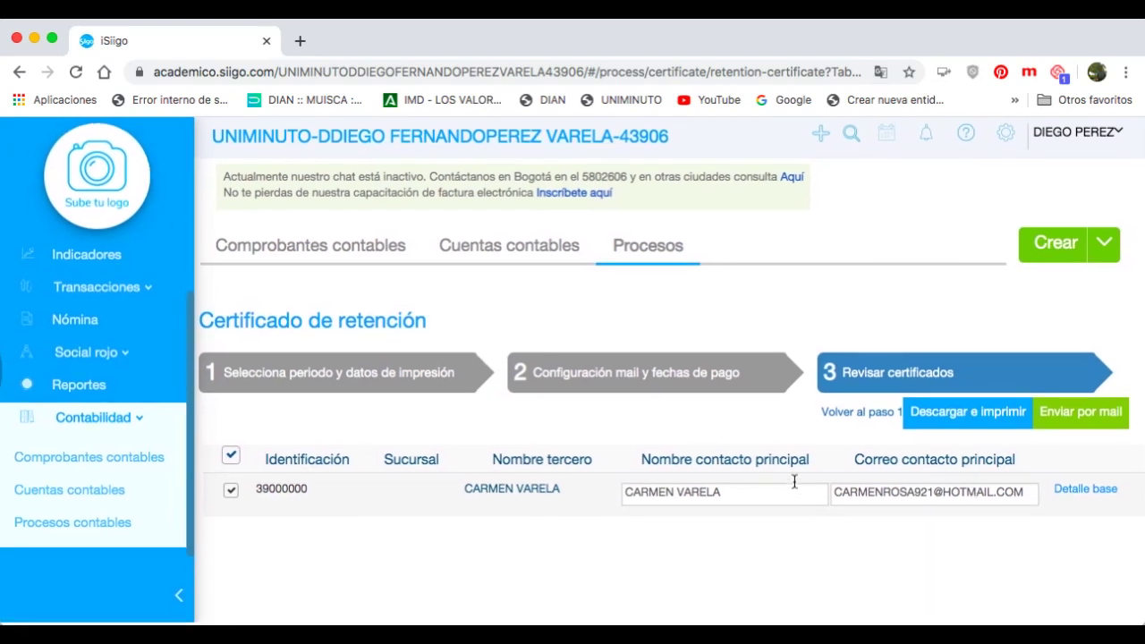
# Download the reviewed certificate for printing from the Revisar certificados step, retrying until it opens
pyautogui.click(947, 417)
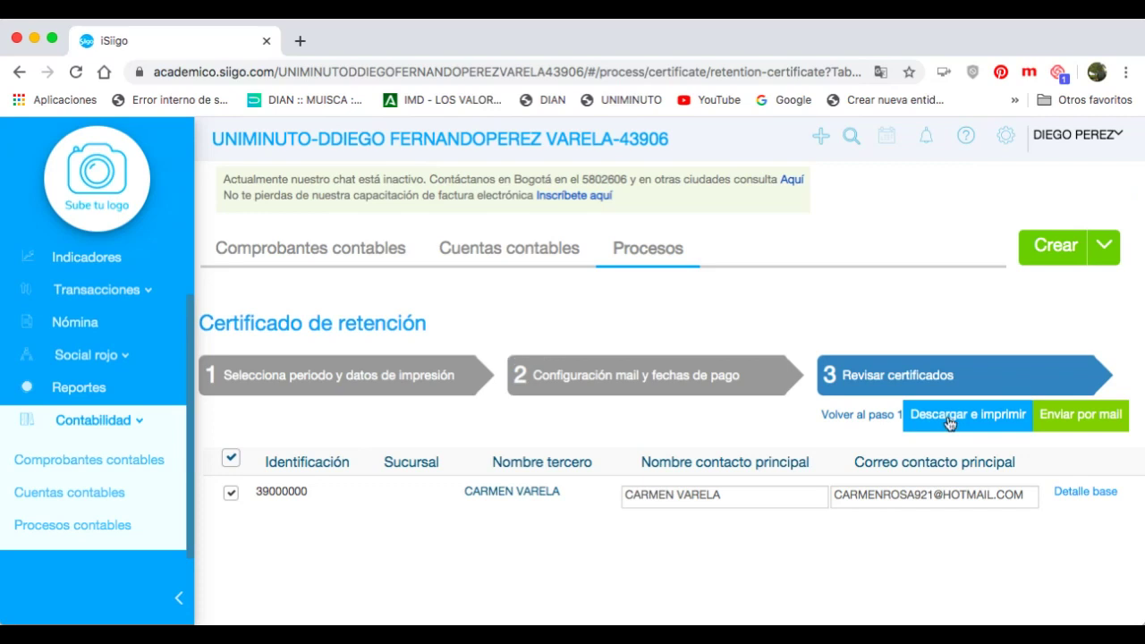
pyautogui.click(950, 422)
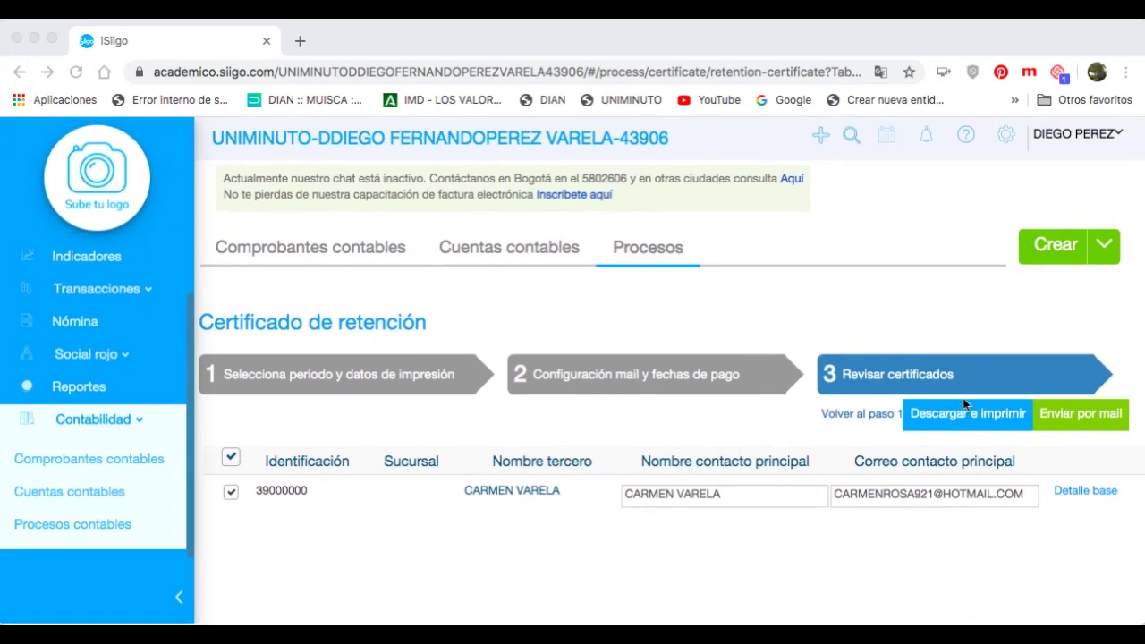
pyautogui.click(962, 420)
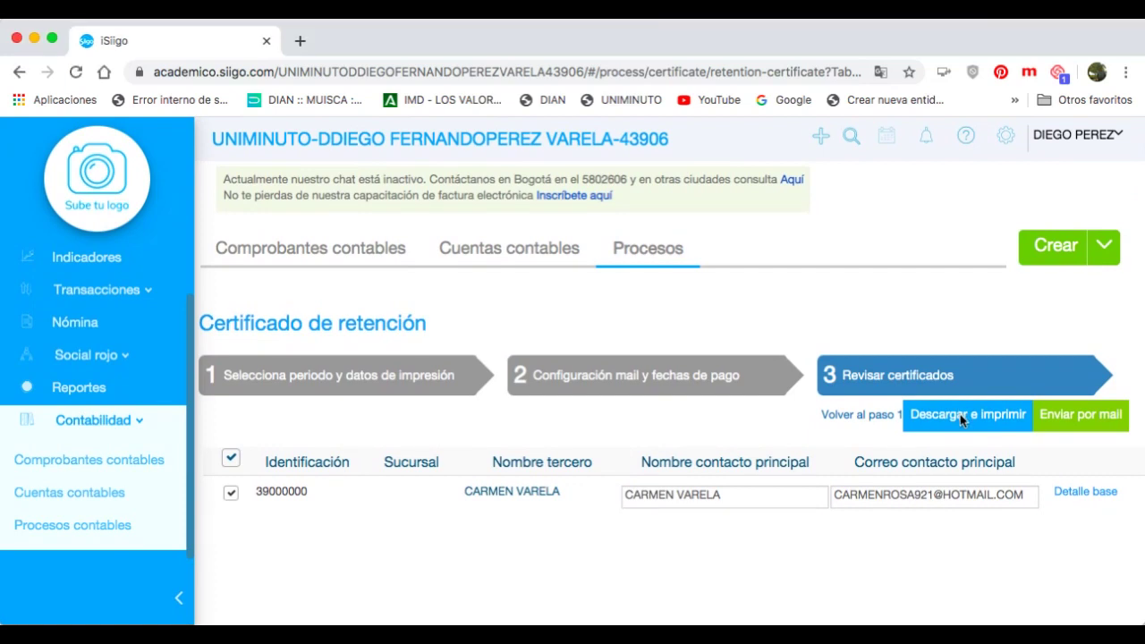
pyautogui.click(962, 420)
# Open the third party's Detalle base report and look across its columns
pyautogui.click(1078, 494)
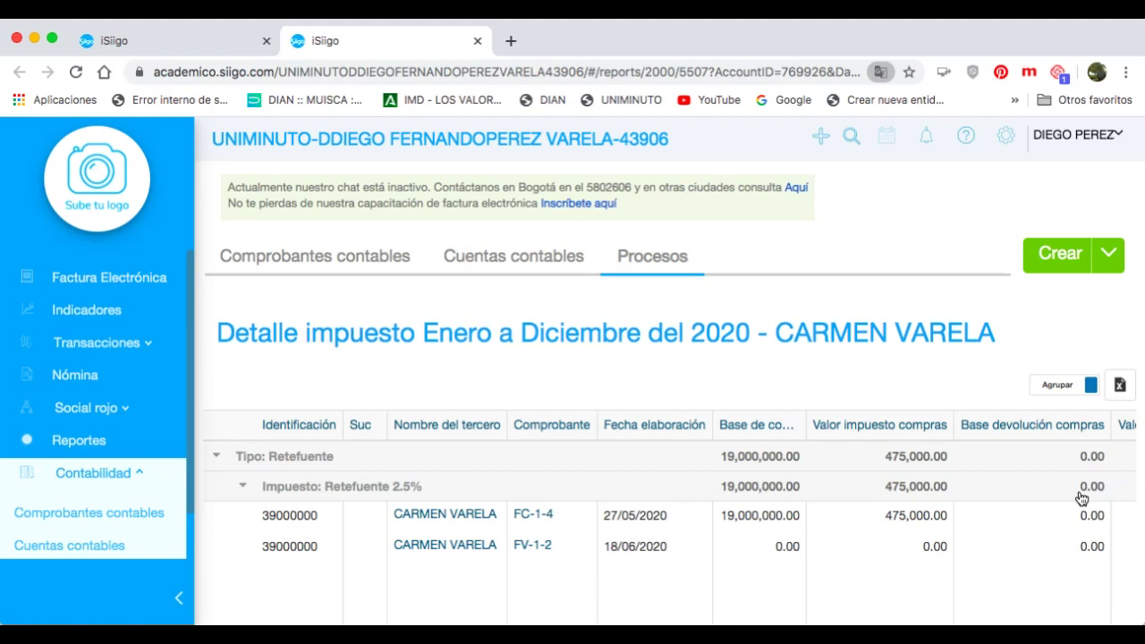
pyautogui.hscroll(1, 1020, 412)
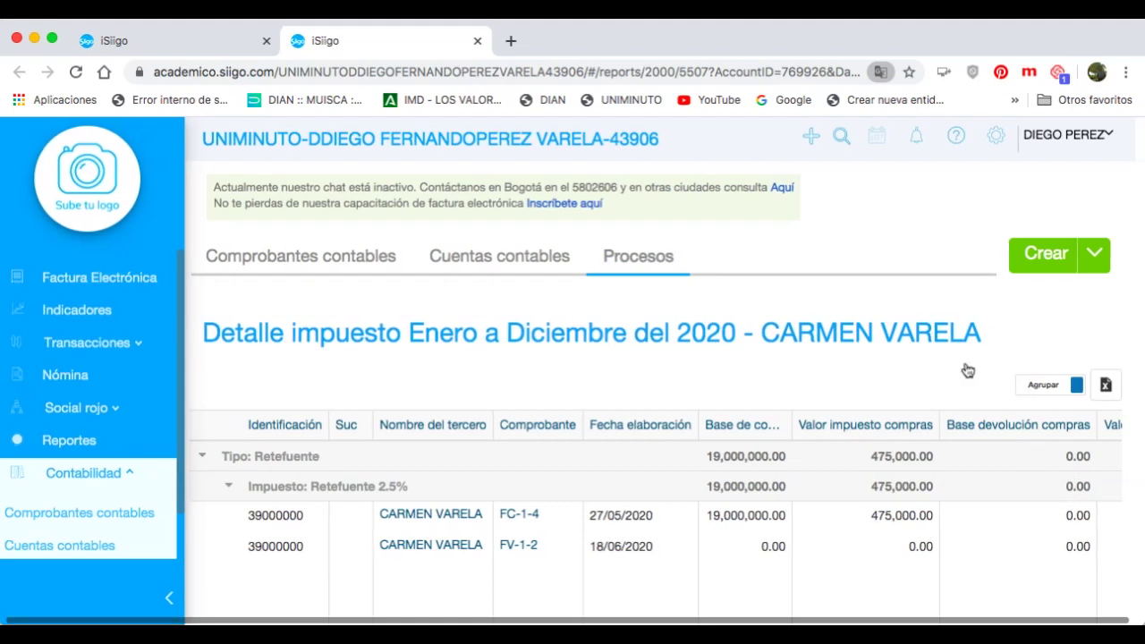
pyautogui.hscroll(-1, 983, 370)
pyautogui.hscroll(1, 960, 454)
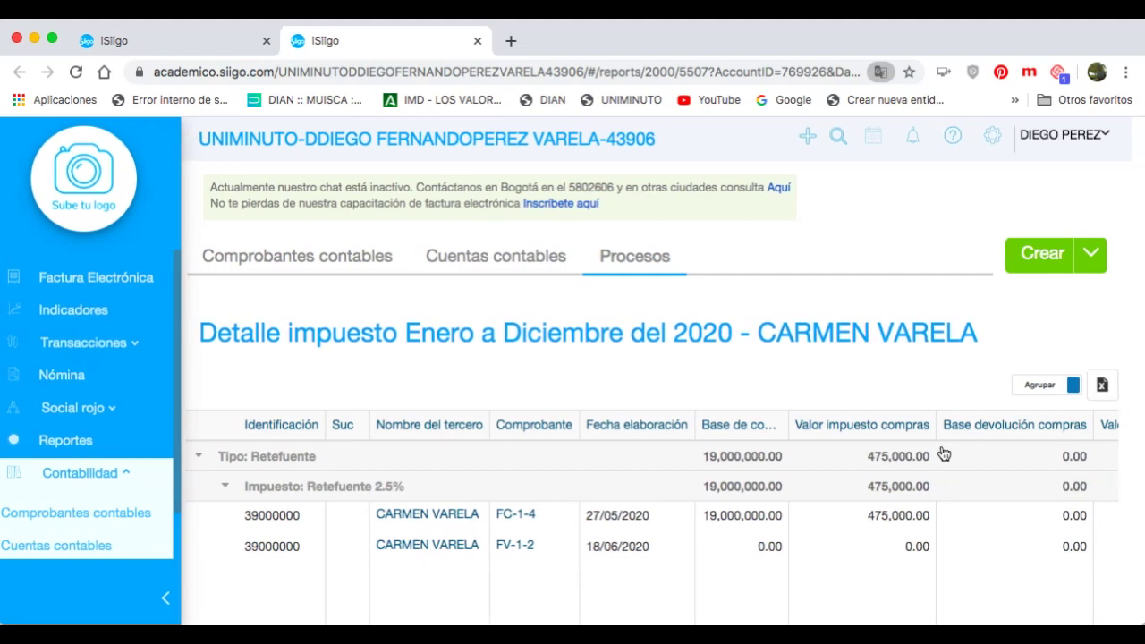
pyautogui.hscroll(-1, 894, 458)
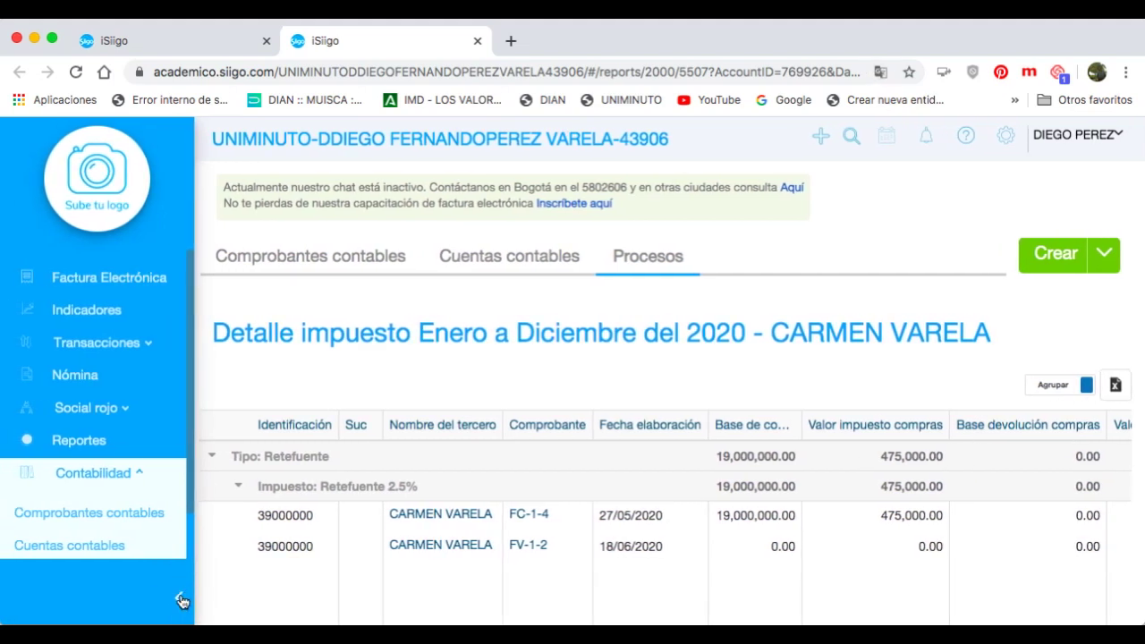
pyautogui.scroll(-3, 468, 465)
pyautogui.hscroll(3, 523, 398)
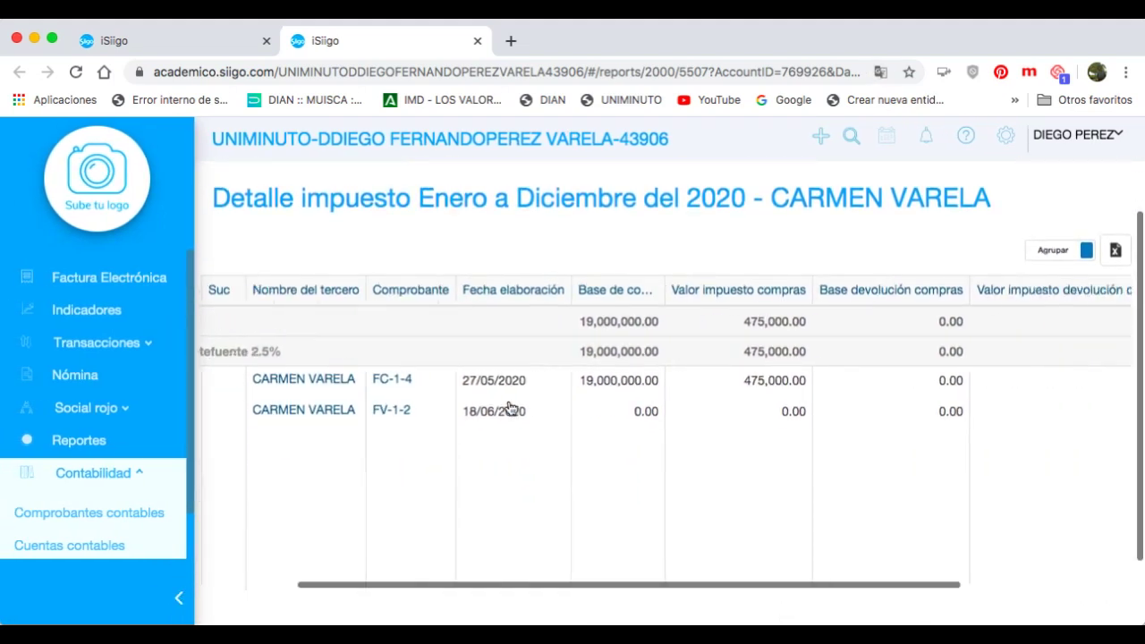
pyautogui.hscroll(5, 523, 409)
pyautogui.scroll(5, 605, 421)
# Export the Enero–Diciembre 2020 tax detail report to Excel and open the downloaded file
pyautogui.scroll(-3, 606, 416)
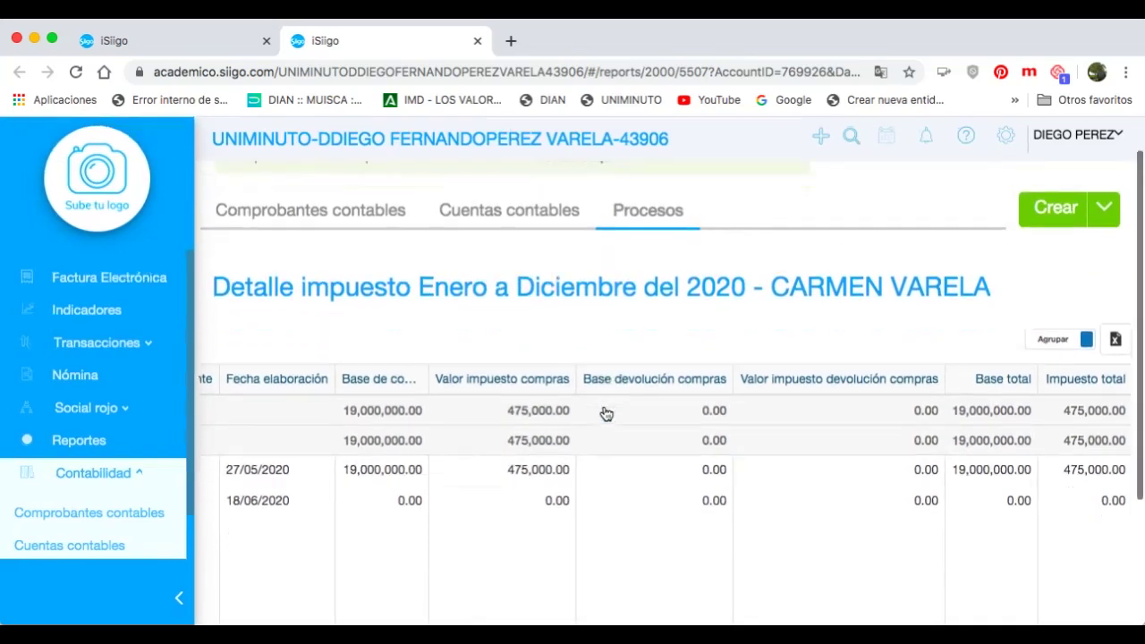
pyautogui.scroll(-1, 605, 413)
pyautogui.click(1116, 312)
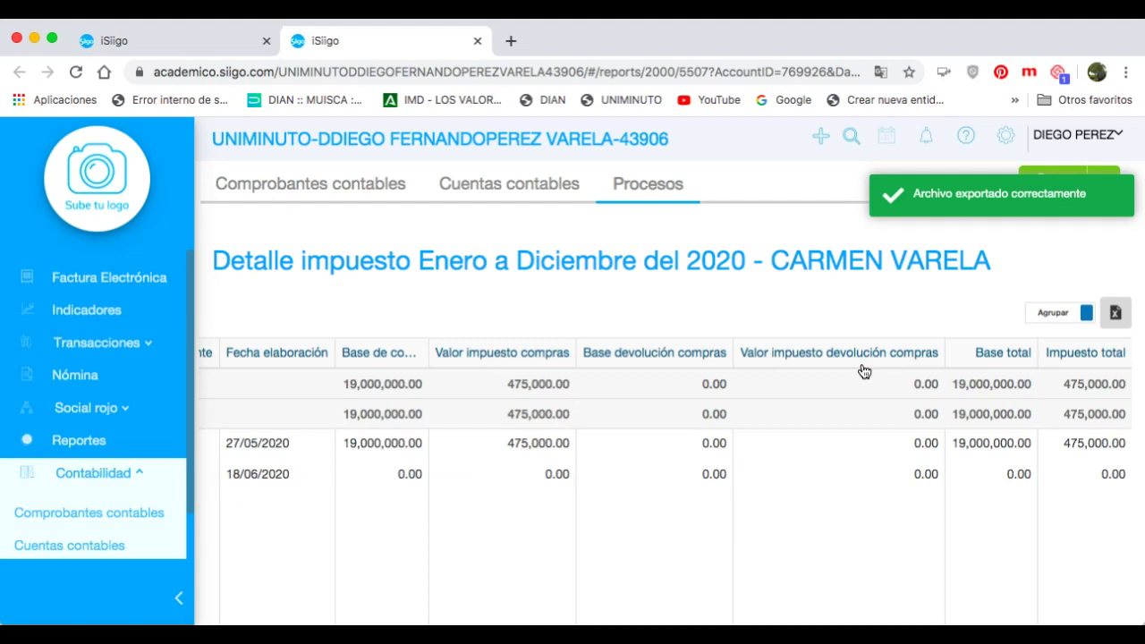
pyautogui.click(1114, 312)
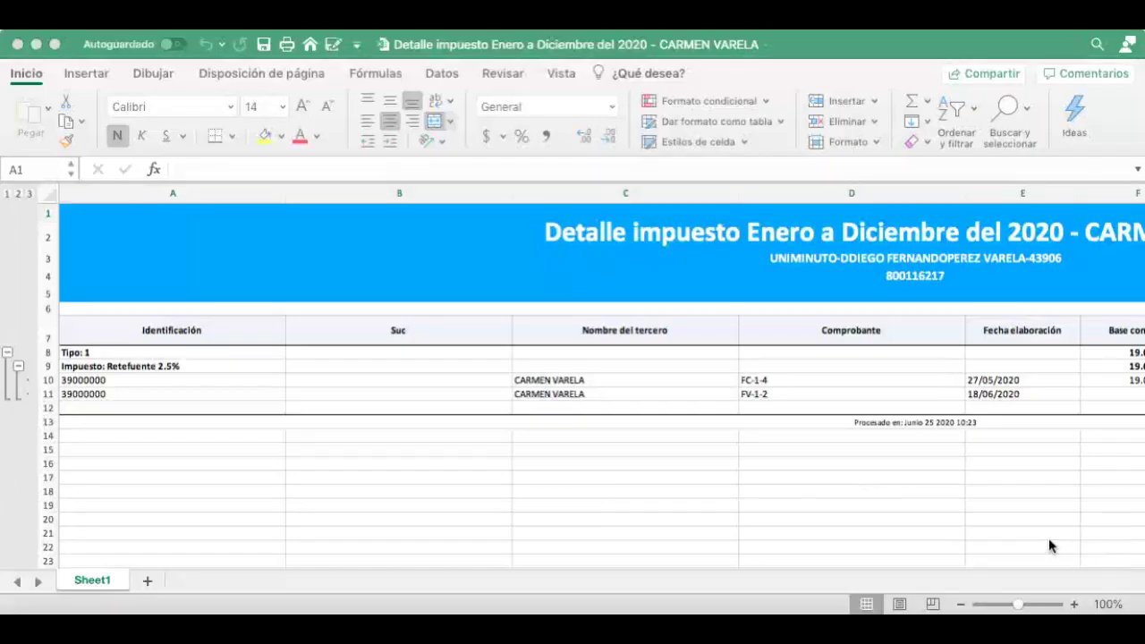
# Zoom the exported sheet to 130% and scroll across its Retefuente 2.5% amount columns
pyautogui.click(1074, 605)
pyautogui.click(1075, 605)
pyautogui.click(1074, 605)
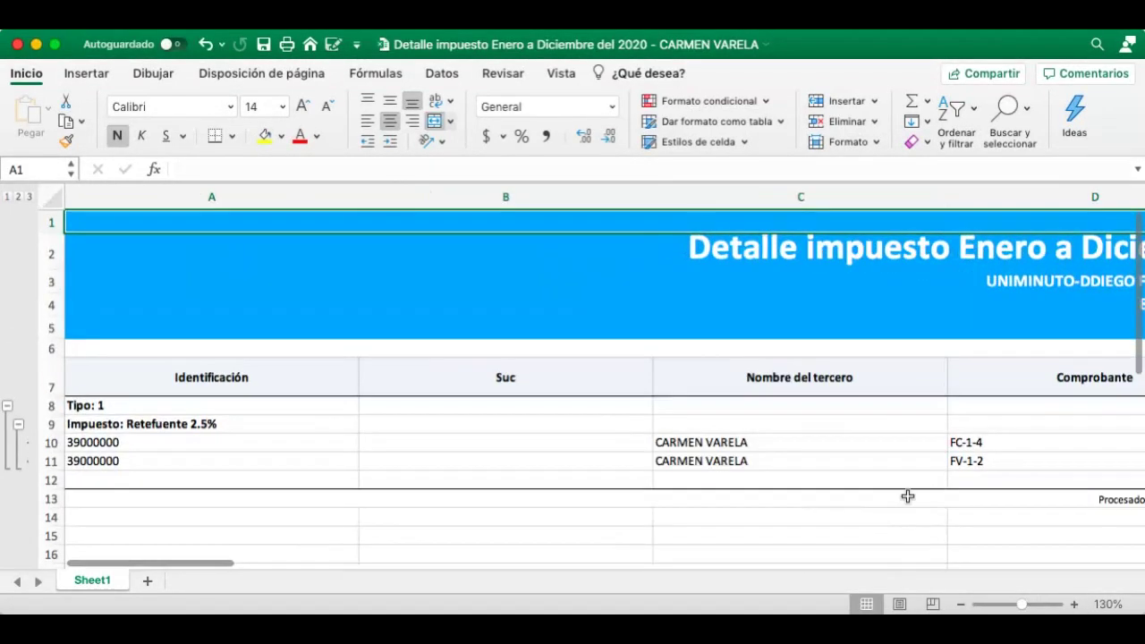
pyautogui.hscroll(3, 858, 483)
pyautogui.hscroll(10, 812, 478)
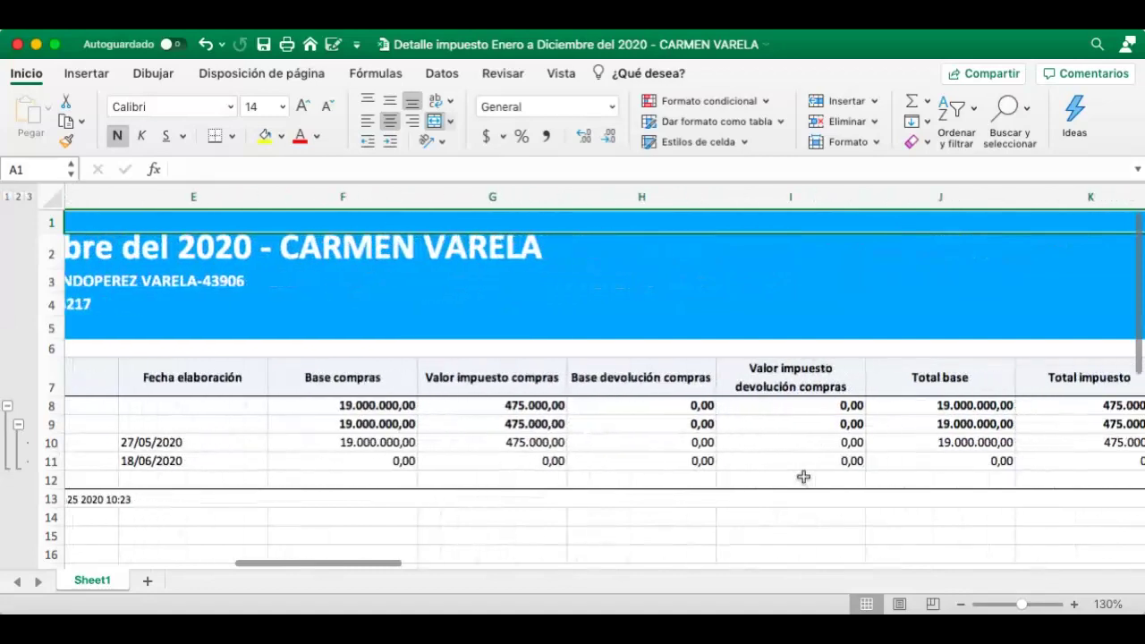
pyautogui.hscroll(-10, 804, 477)
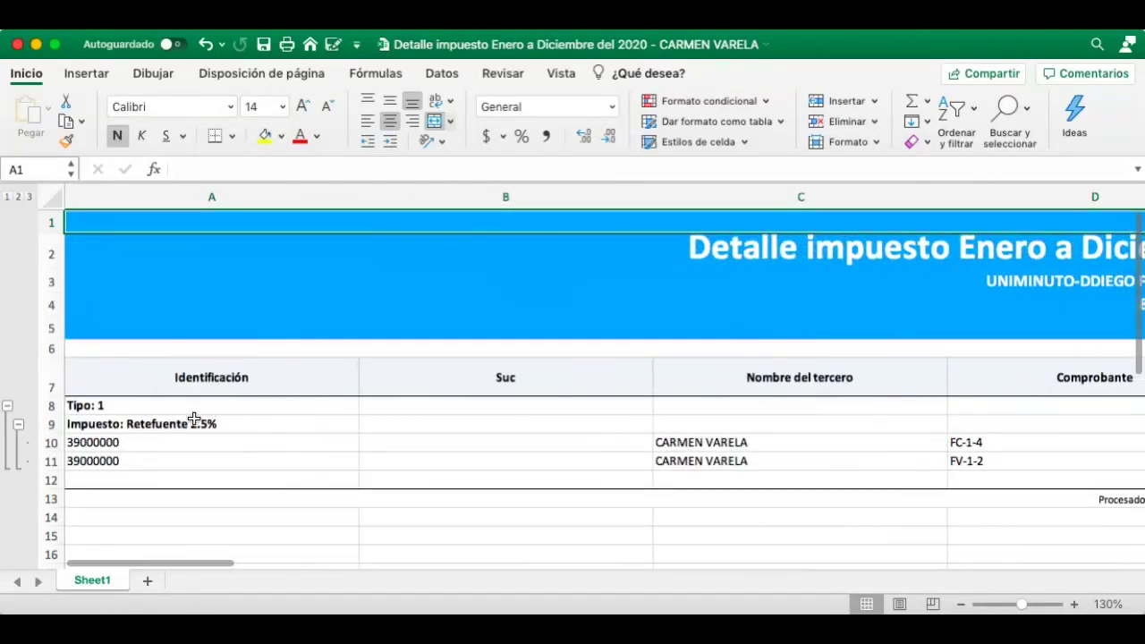
pyautogui.hscroll(1, 340, 434)
pyautogui.hscroll(6, 340, 434)
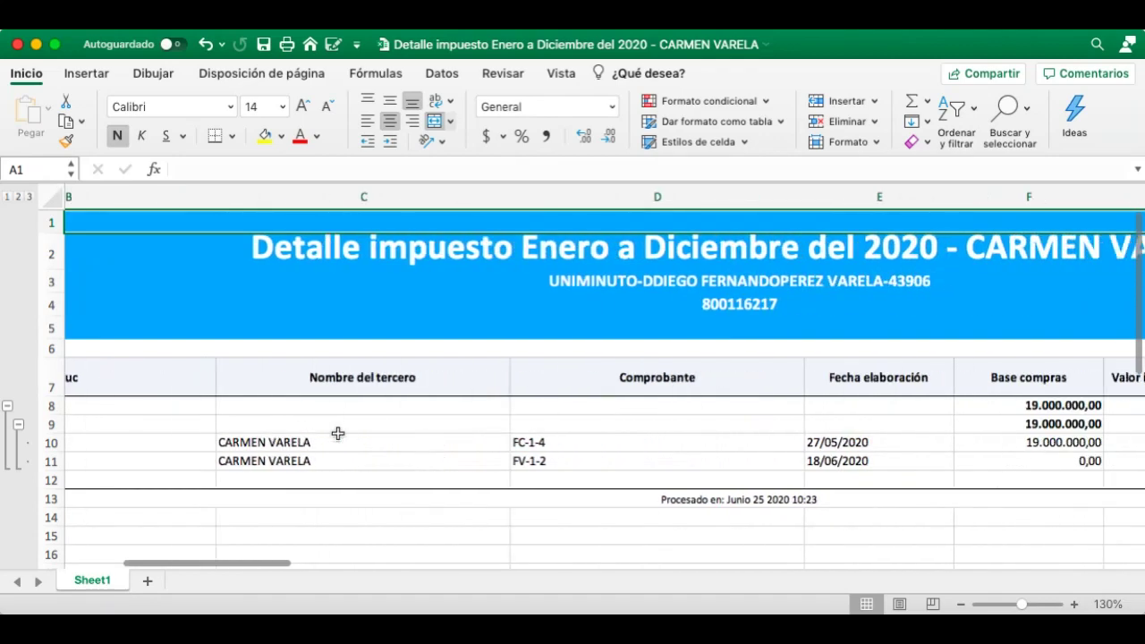
pyautogui.hscroll(5, 493, 427)
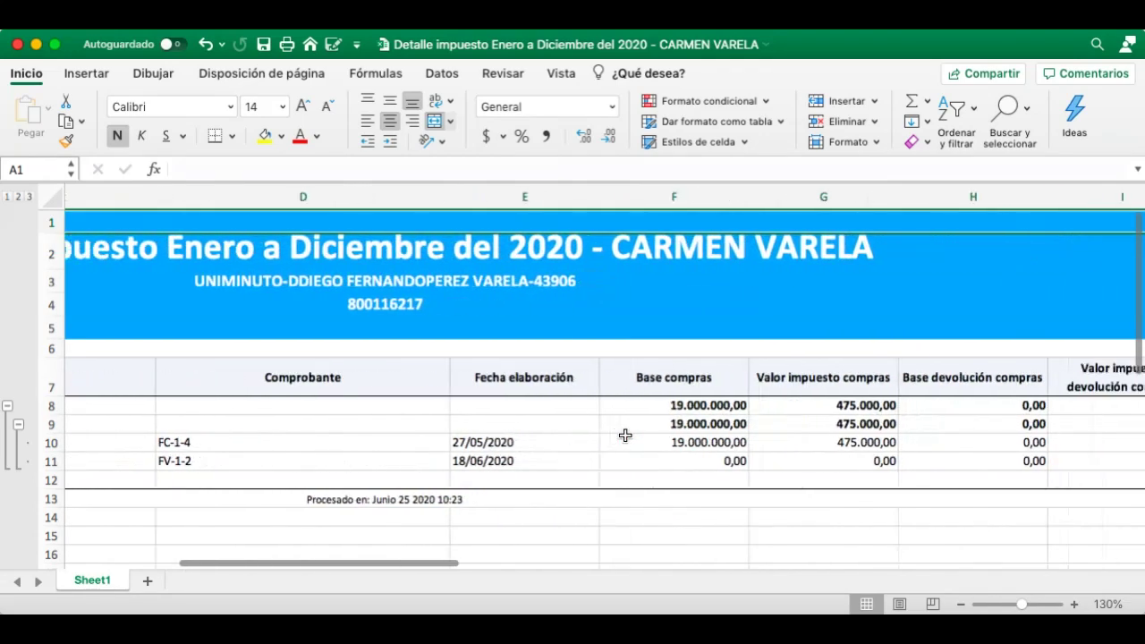
pyautogui.hscroll(5, 518, 478)
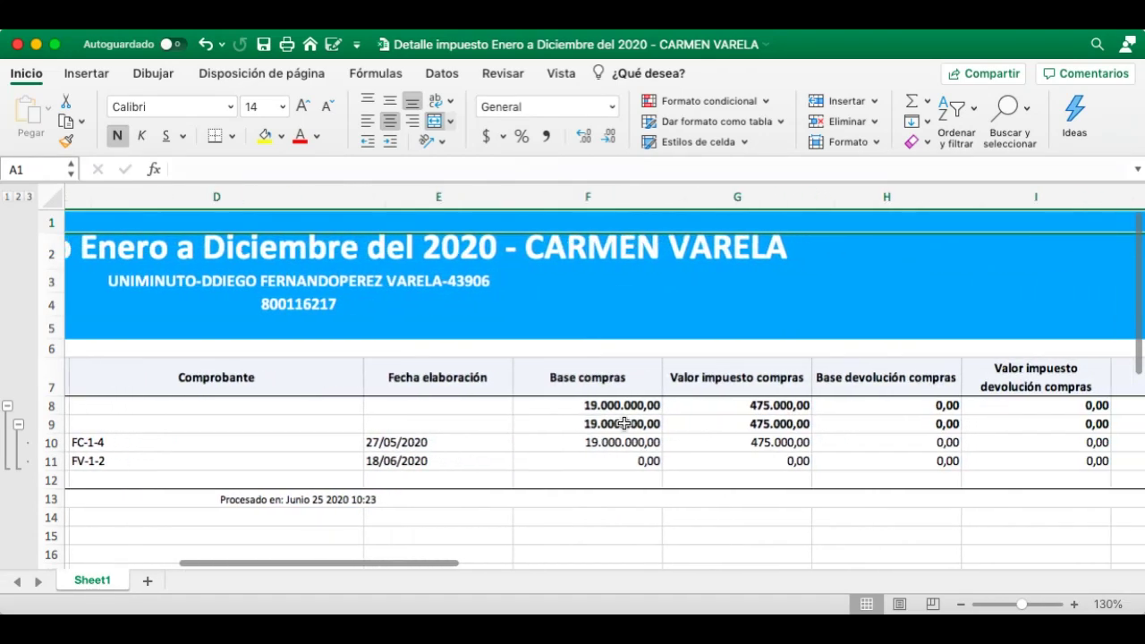
pyautogui.hscroll(4, 671, 429)
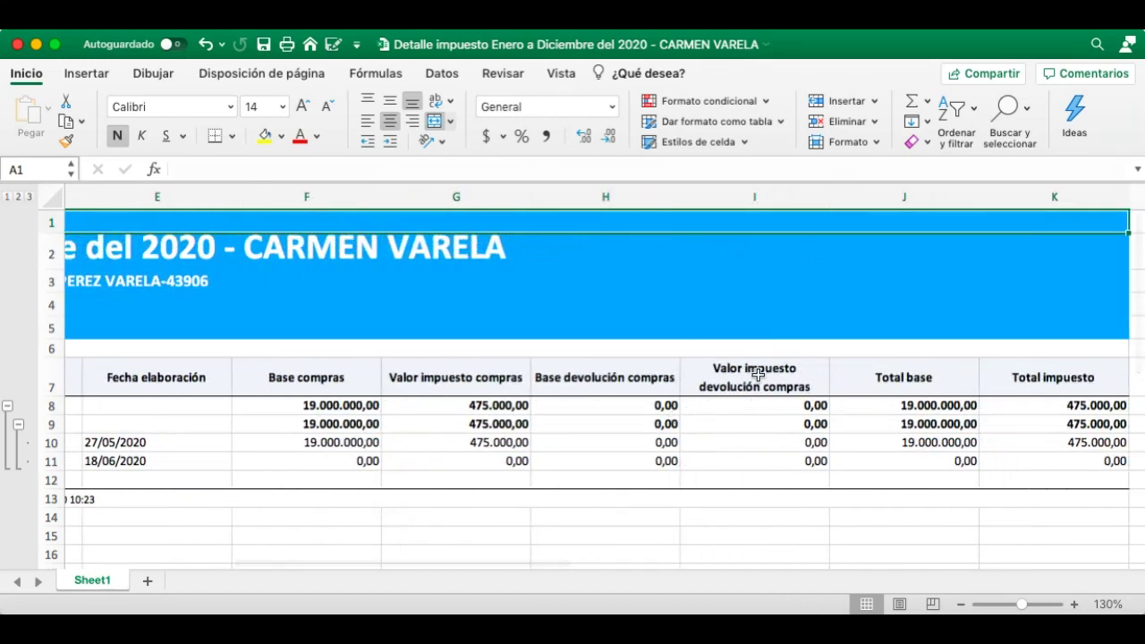
pyautogui.hscroll(5, 939, 401)
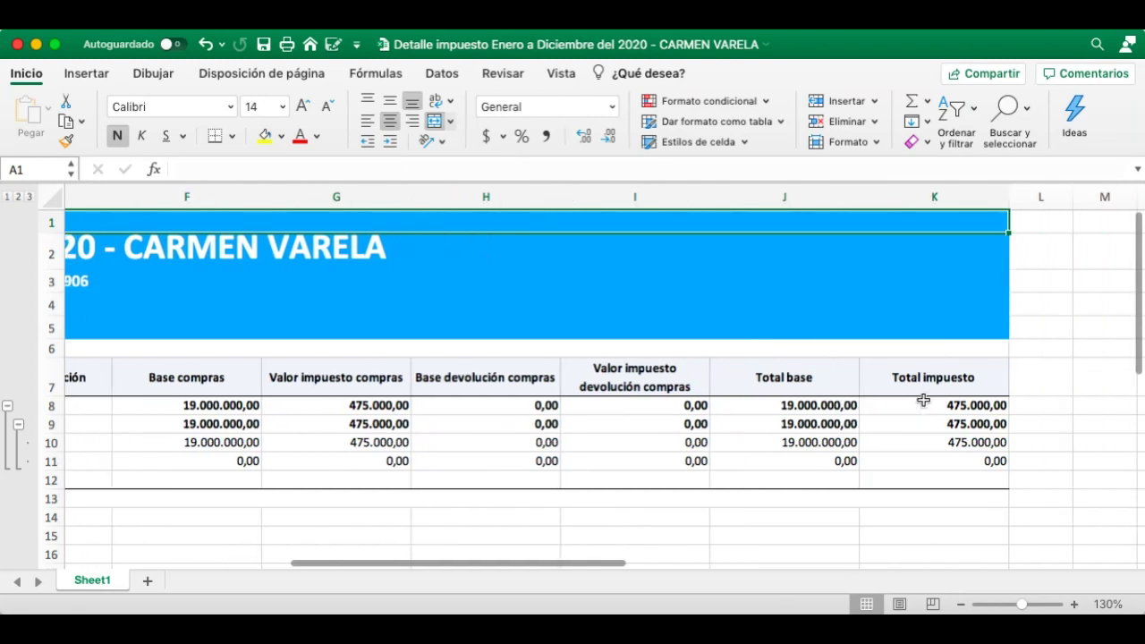
pyautogui.hscroll(2, 918, 396)
pyautogui.scroll(-1, 907, 388)
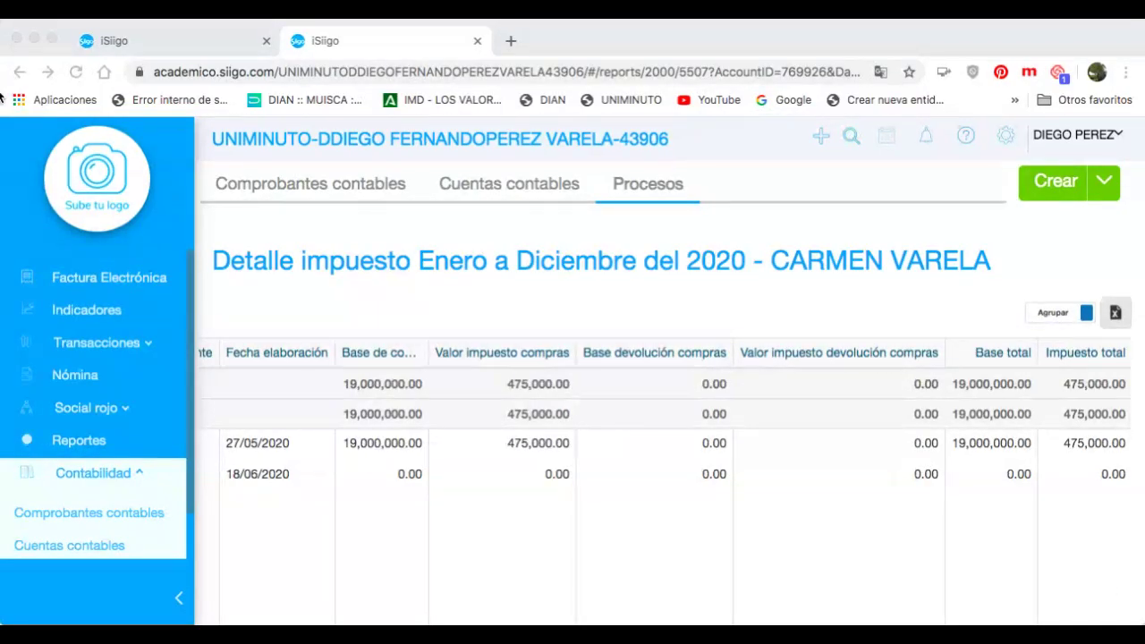
# Switch the report to Desagrupar and back to grouped, then return to the certificate review tab
pyautogui.click(1063, 314)
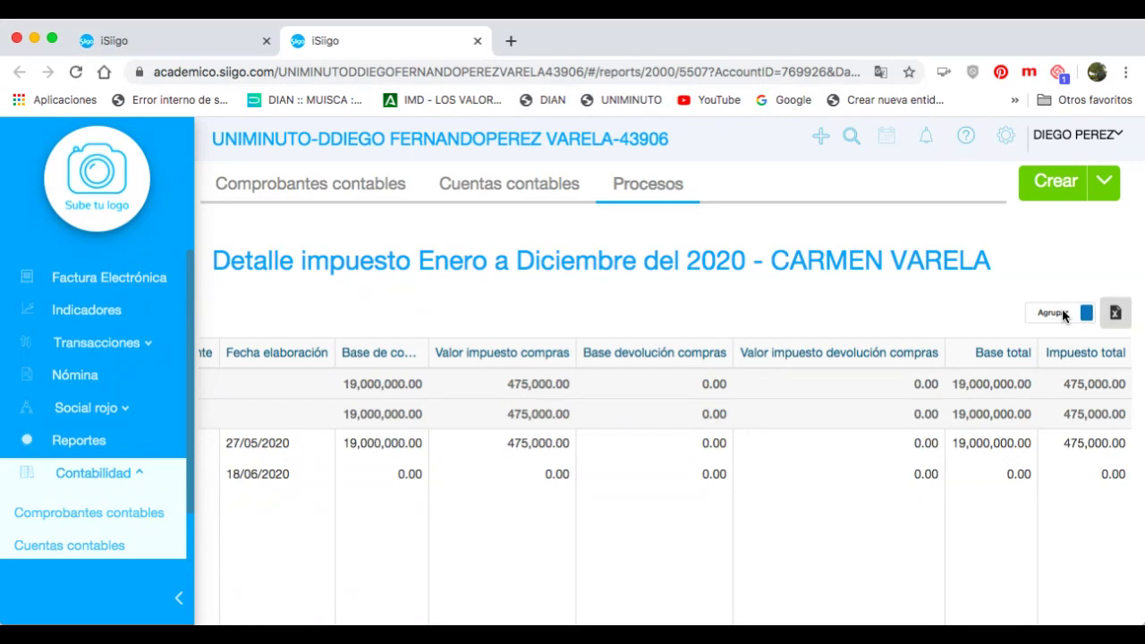
pyautogui.click(1083, 312)
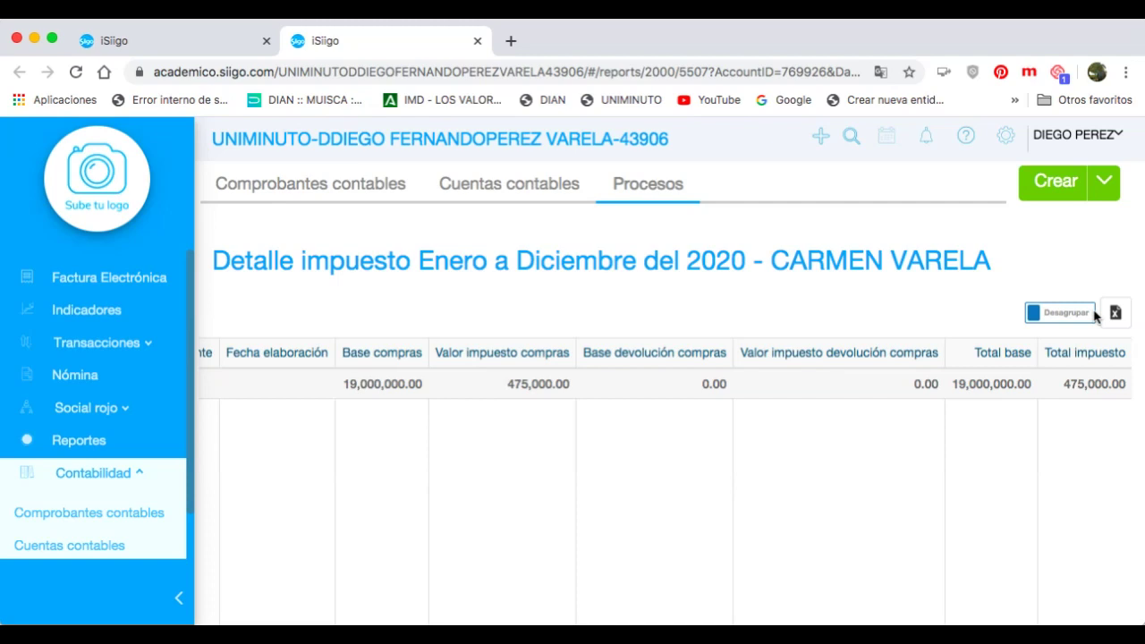
pyautogui.click(1086, 317)
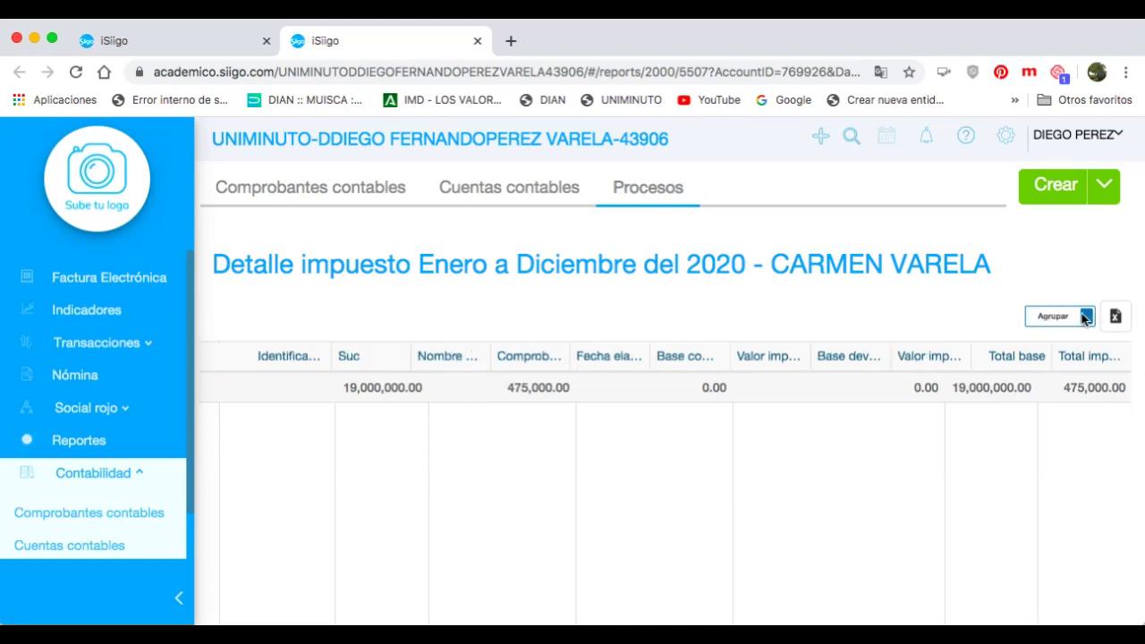
pyautogui.click(227, 49)
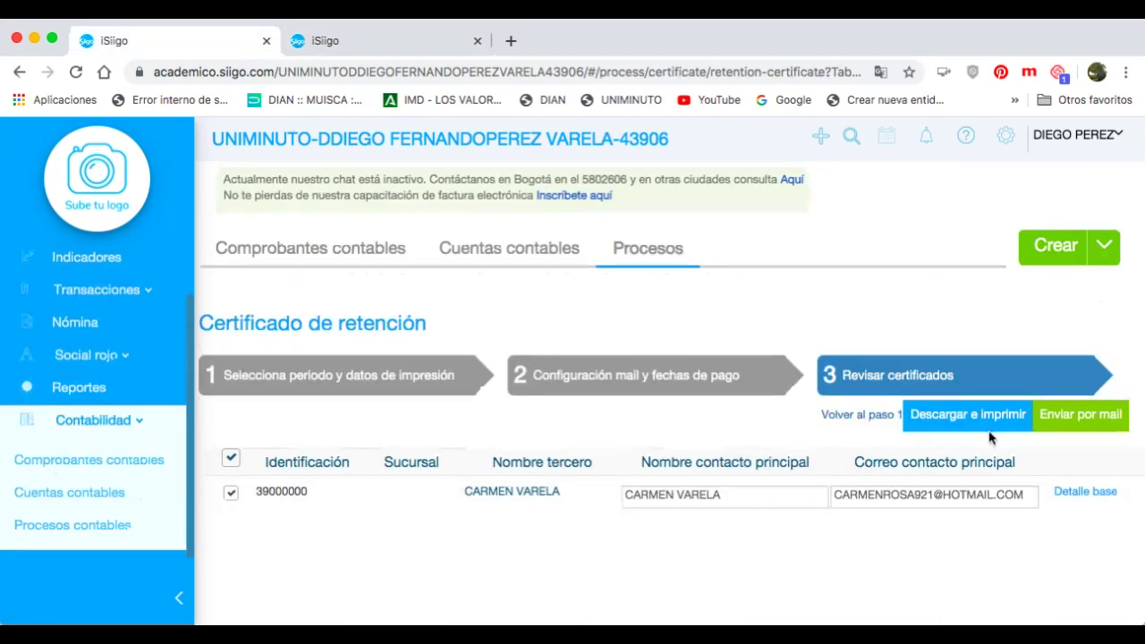
# Download the reviewed certificate for printing again
pyautogui.click(953, 423)
pyautogui.click(951, 425)
pyautogui.hscroll(-5, 956, 425)
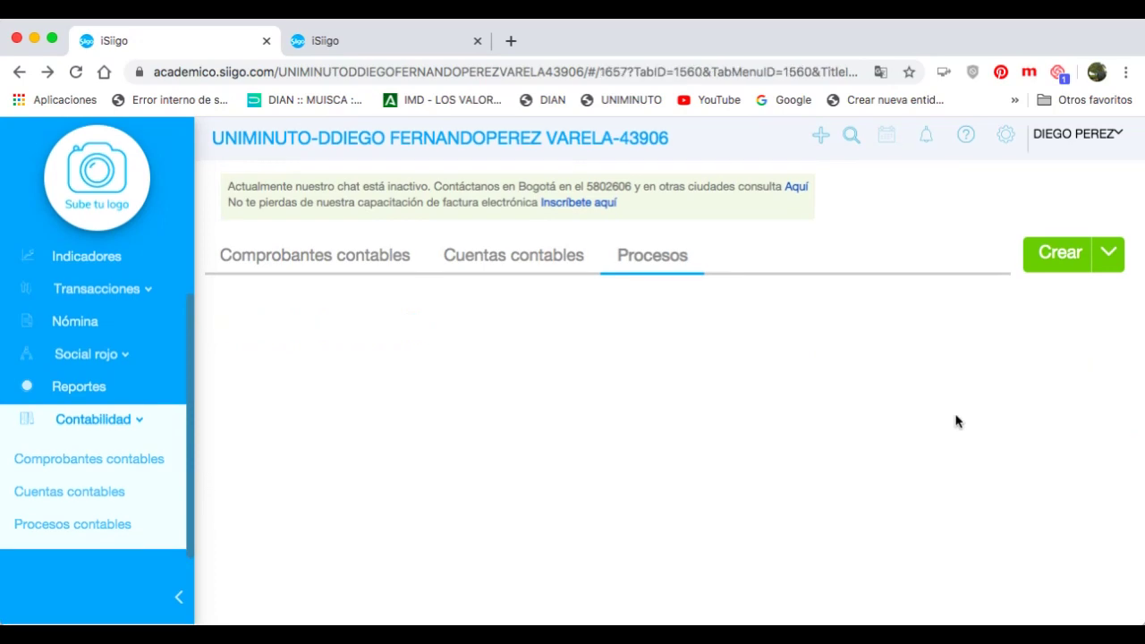
# Start a new retention certificate and select the Tercero field to change the third party
pyautogui.click(772, 401)
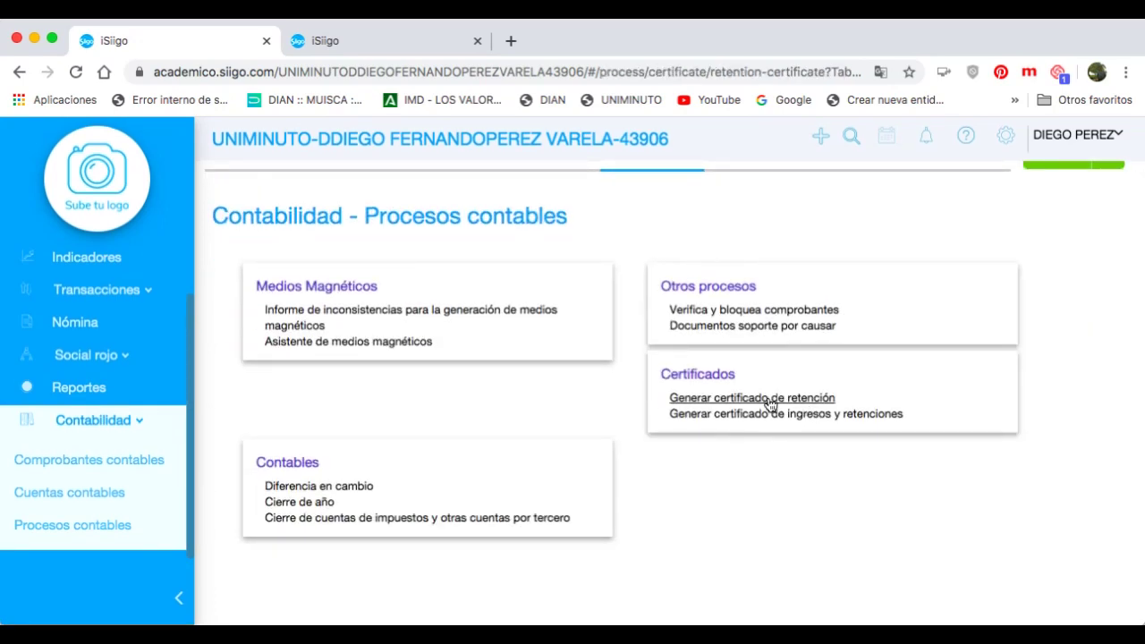
pyautogui.scroll(-3, 680, 420)
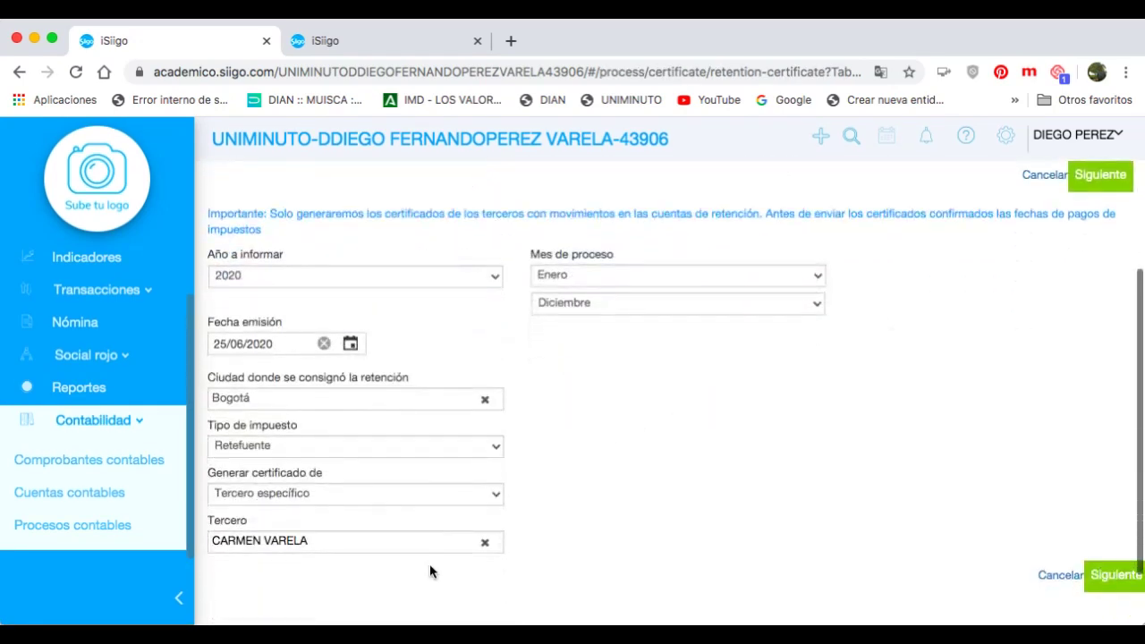
pyautogui.click(429, 539)
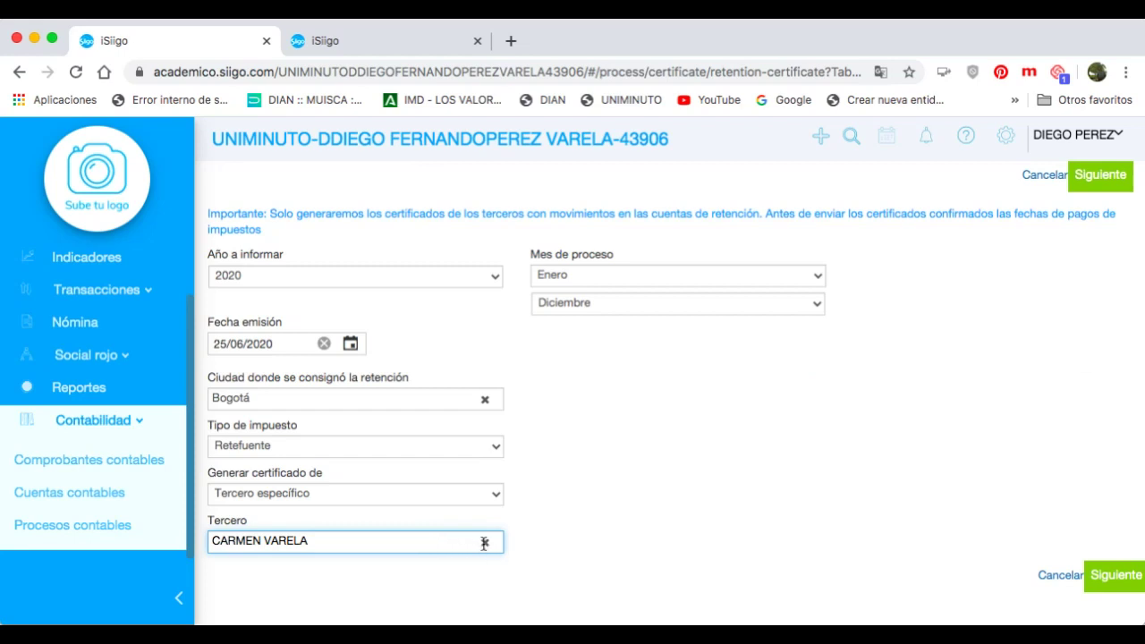
# Replace the chosen third party with alkosto, found by searching 'alko'
pyautogui.click(483, 542)
pyautogui.scroll(-1, 388, 511)
pyautogui.click(353, 494)
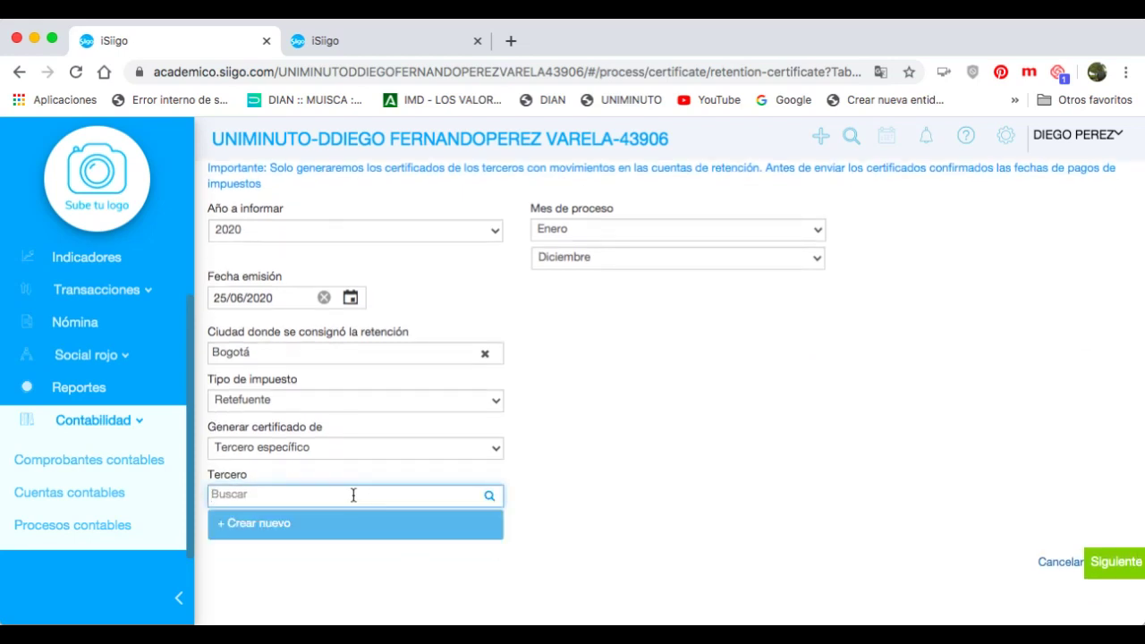
pyautogui.write('die')
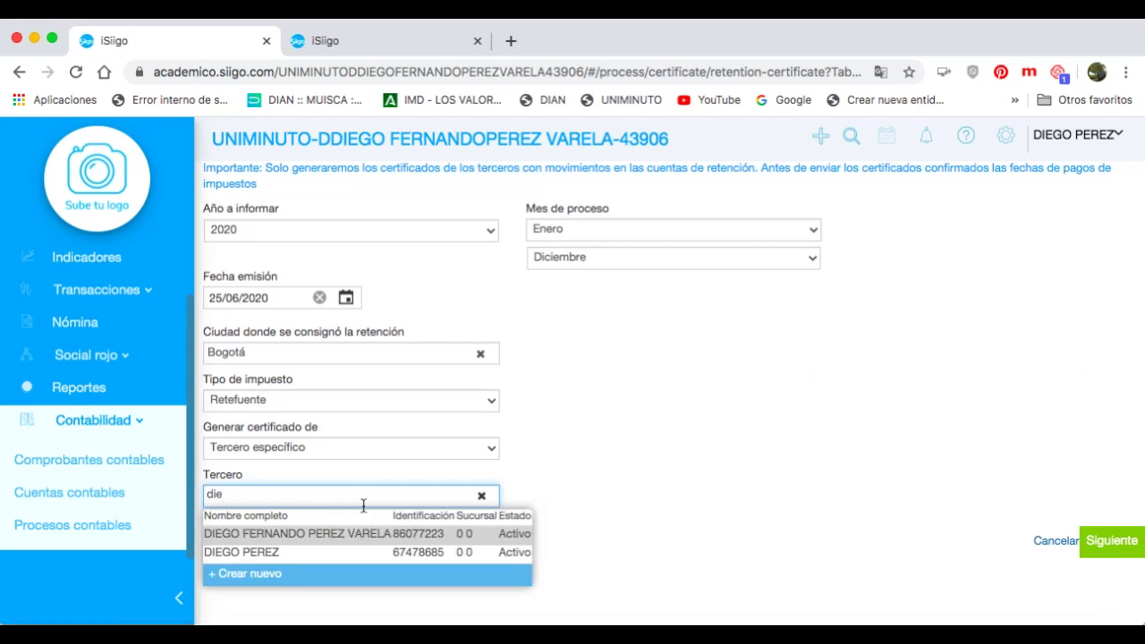
pyautogui.press('BackSpace')
pyautogui.press('BackSpace')
pyautogui.press('BackSpace')
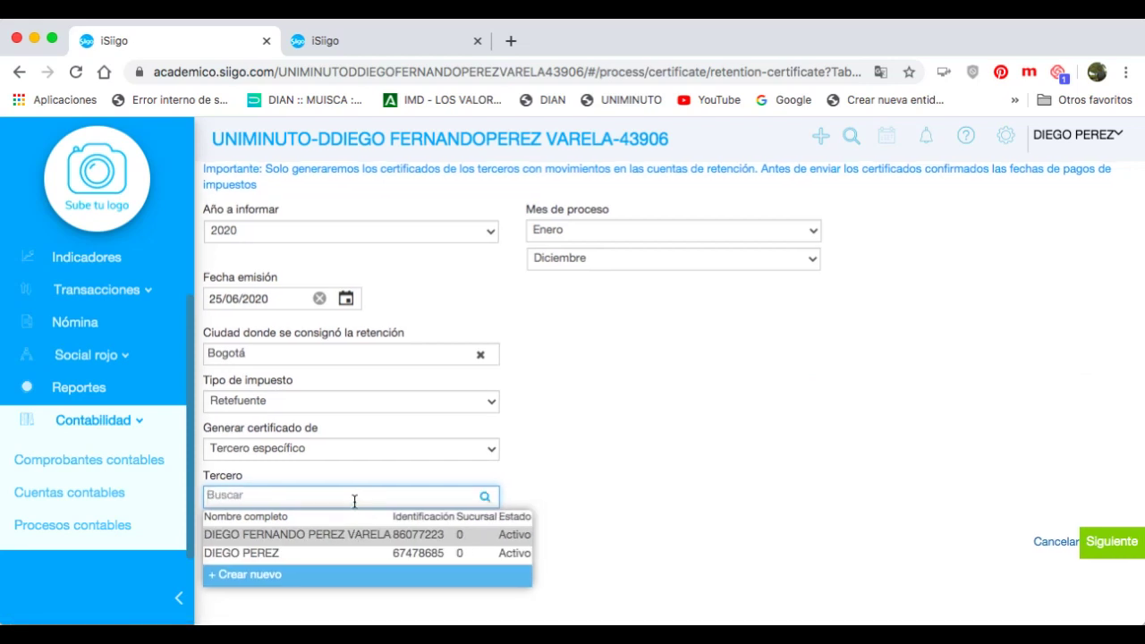
pyautogui.write('alko')
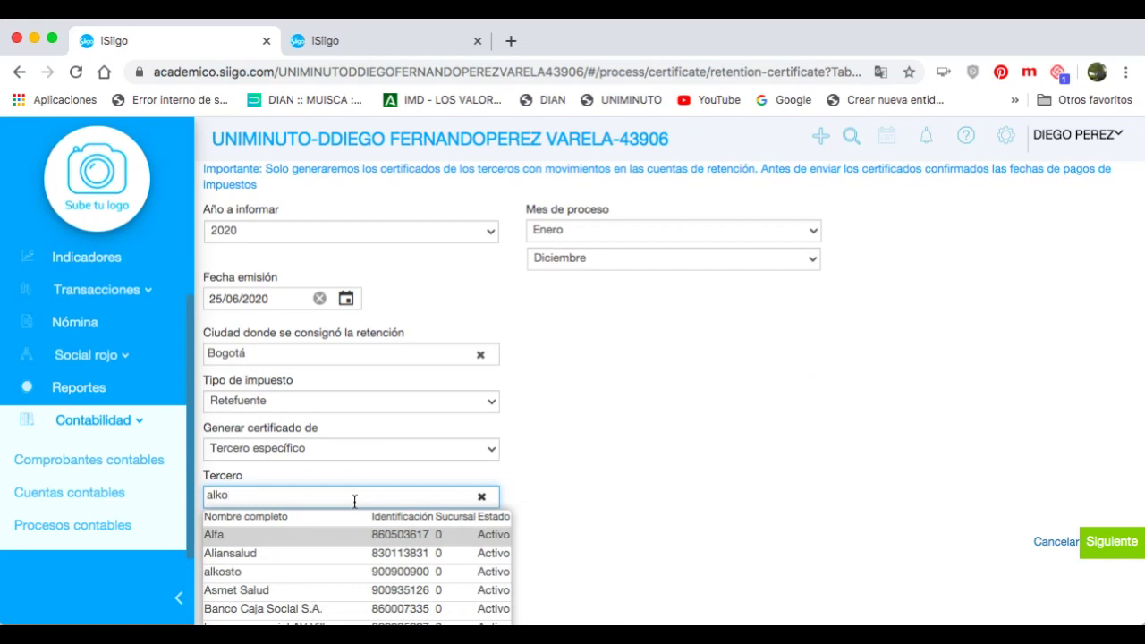
pyautogui.click(332, 536)
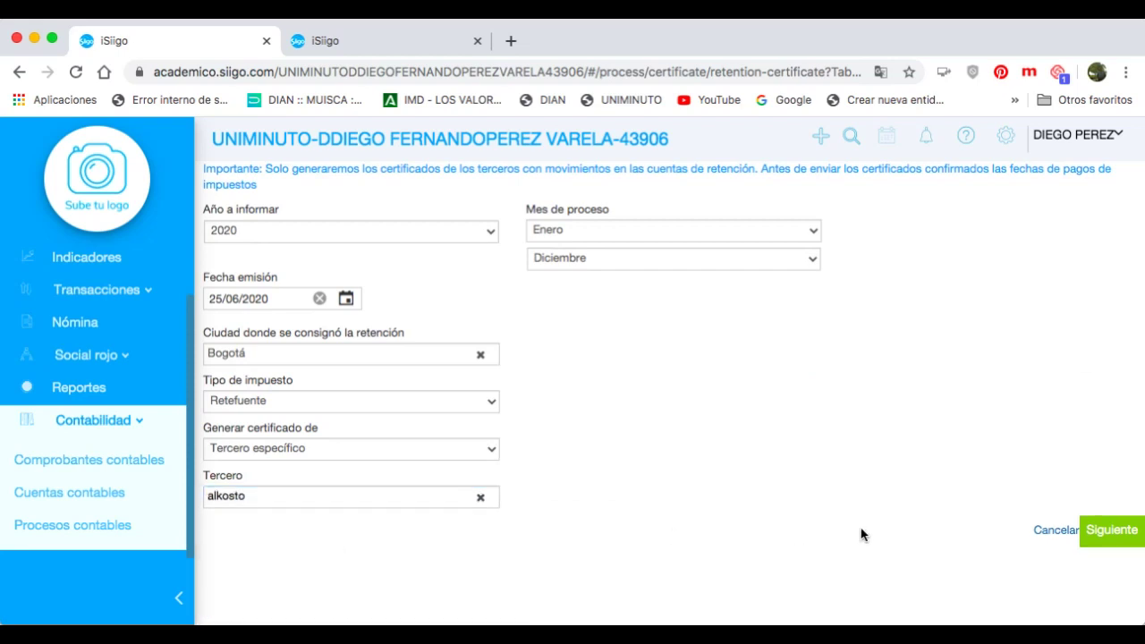
# Move past the email and Fechas de pago settings to the Revisar certificados step
pyautogui.click(1096, 534)
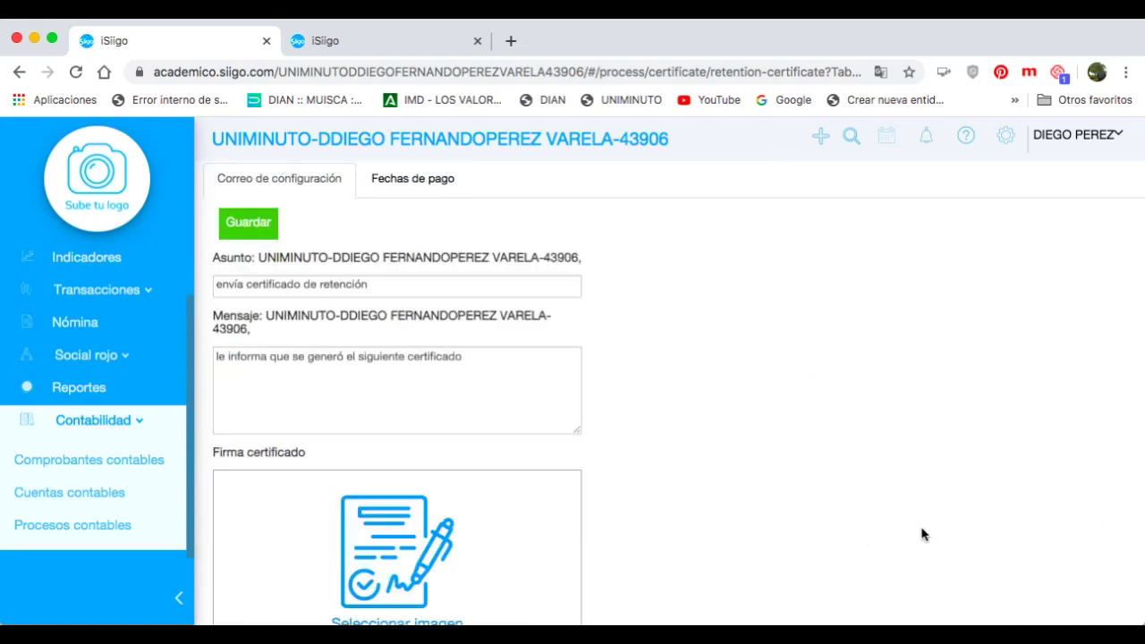
pyautogui.scroll(-5, 818, 509)
pyautogui.scroll(2, 817, 509)
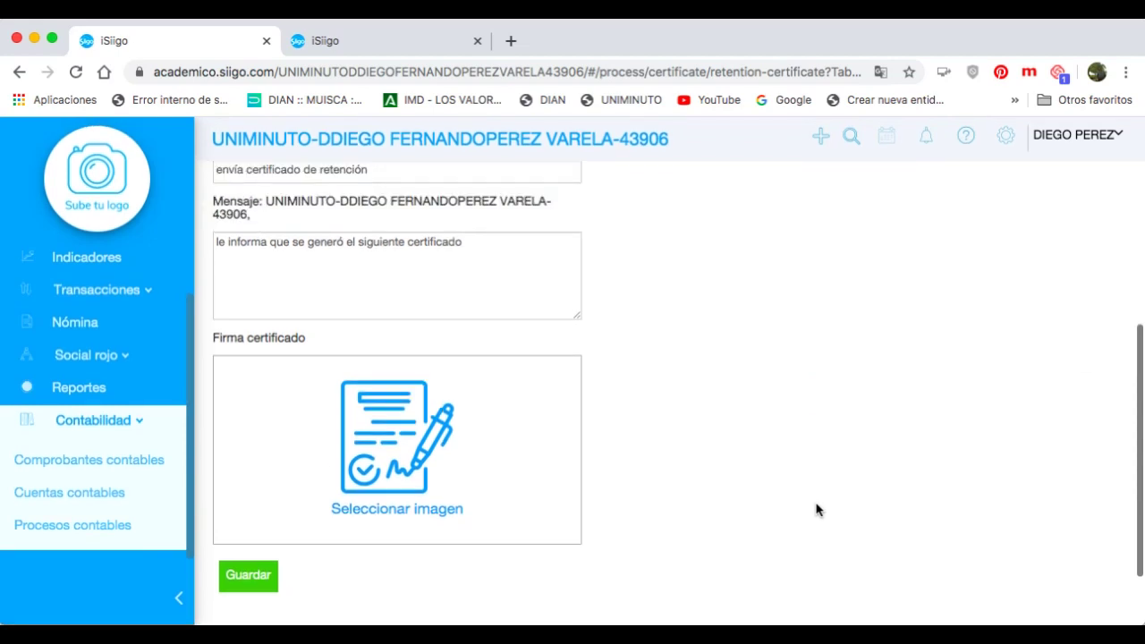
pyautogui.scroll(5, 817, 509)
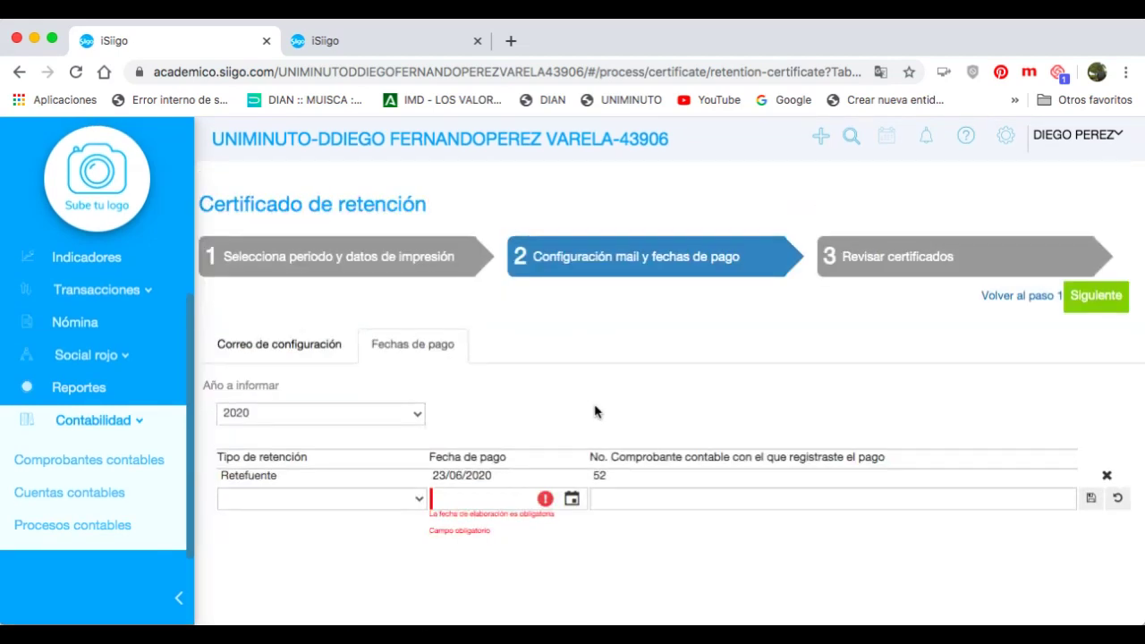
pyautogui.hscroll(-1, 608, 415)
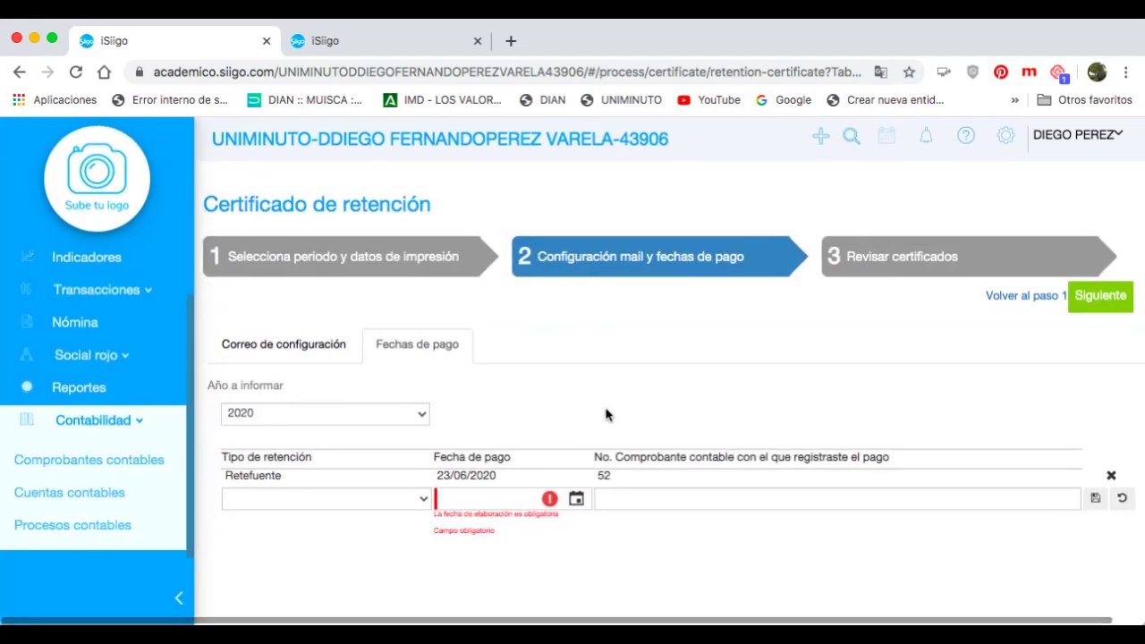
pyautogui.click(1097, 304)
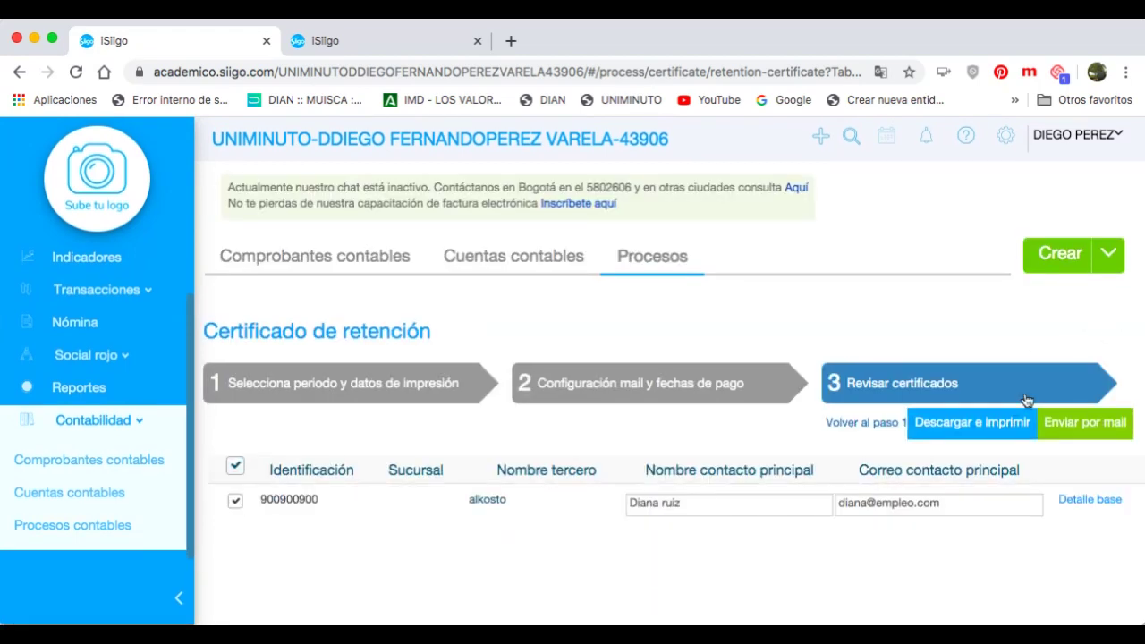
# Request the alkosto certificate download, then open Procesos contables from the Contabilidad sidebar
pyautogui.click(967, 430)
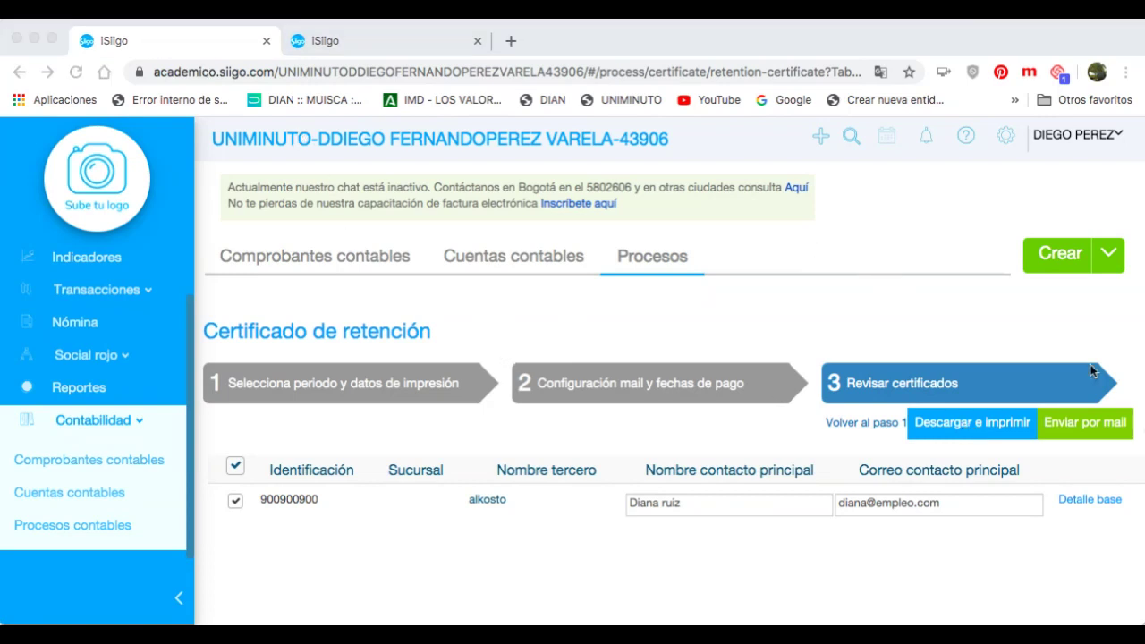
pyautogui.click(1125, 381)
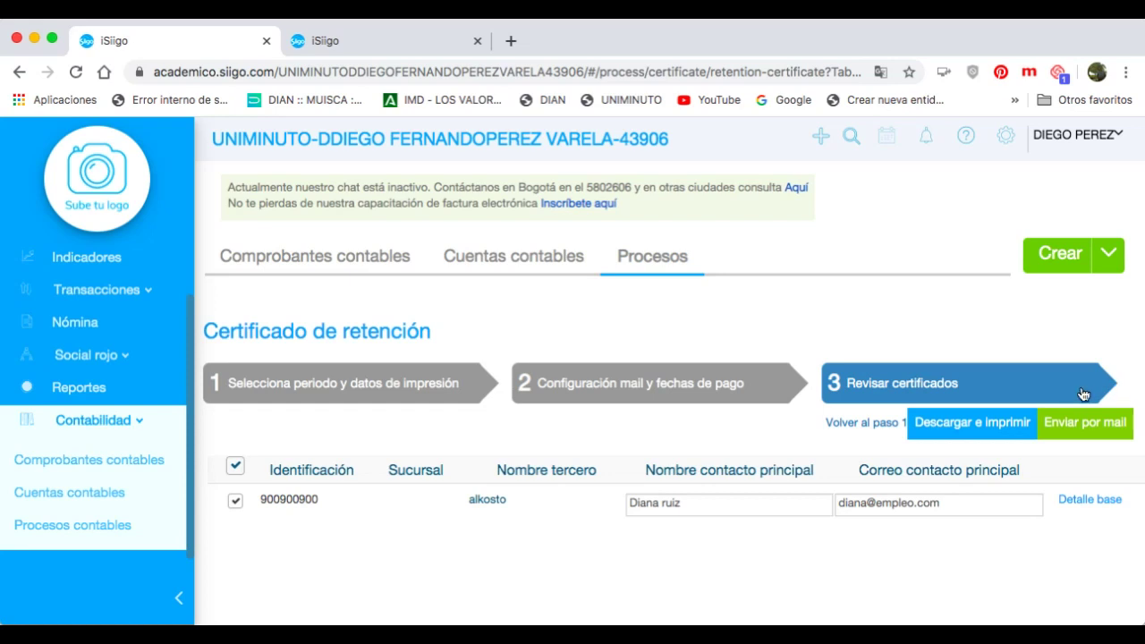
pyautogui.scroll(-1, 1033, 383)
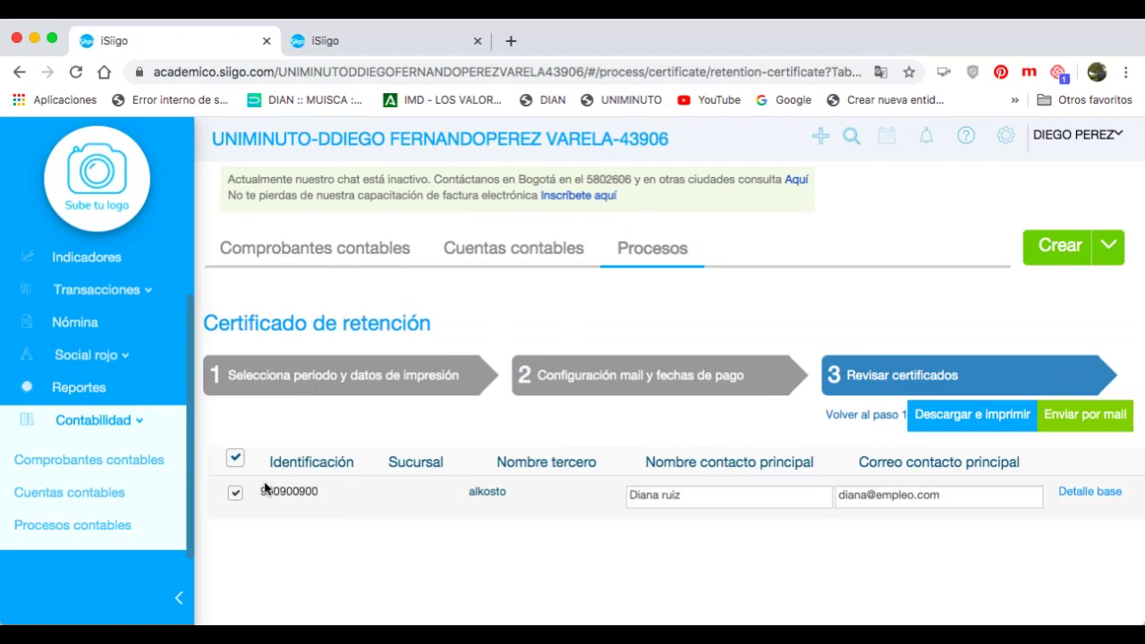
pyautogui.click(107, 529)
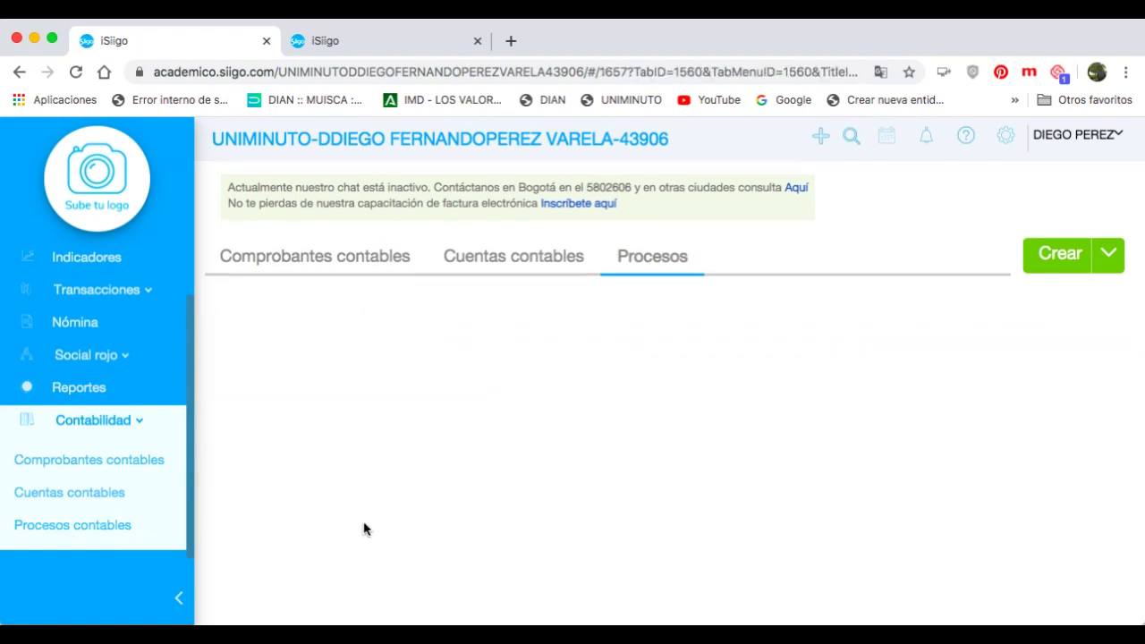
# Start a new retention certificate with Tipo de impuesto set to ReteICA and continue to email settings
pyautogui.scroll(-2, 489, 469)
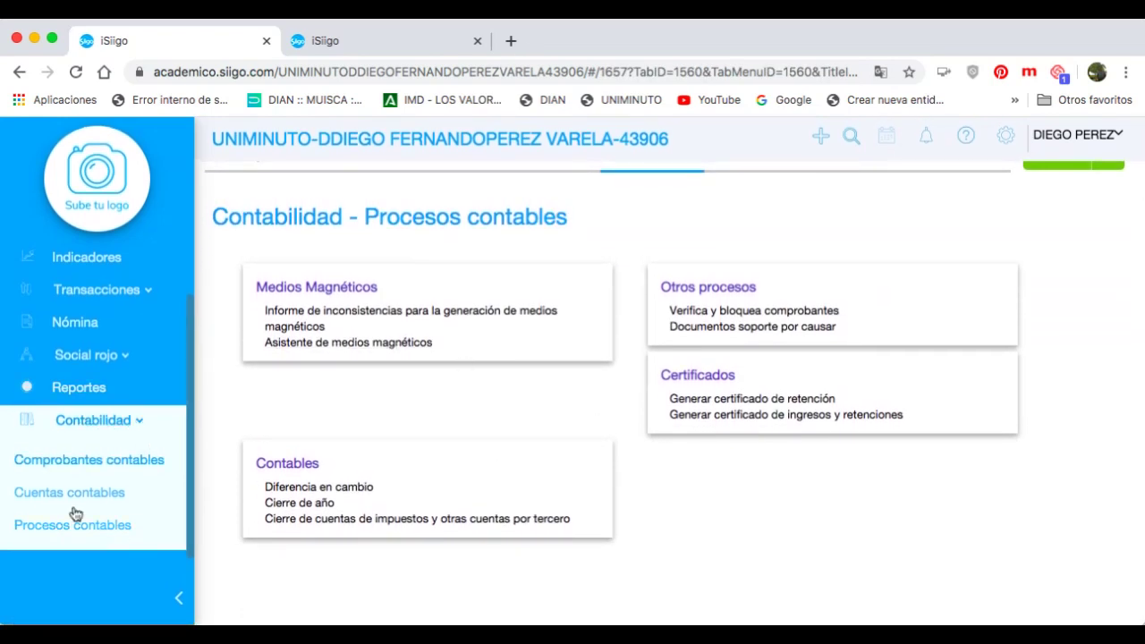
pyautogui.click(720, 404)
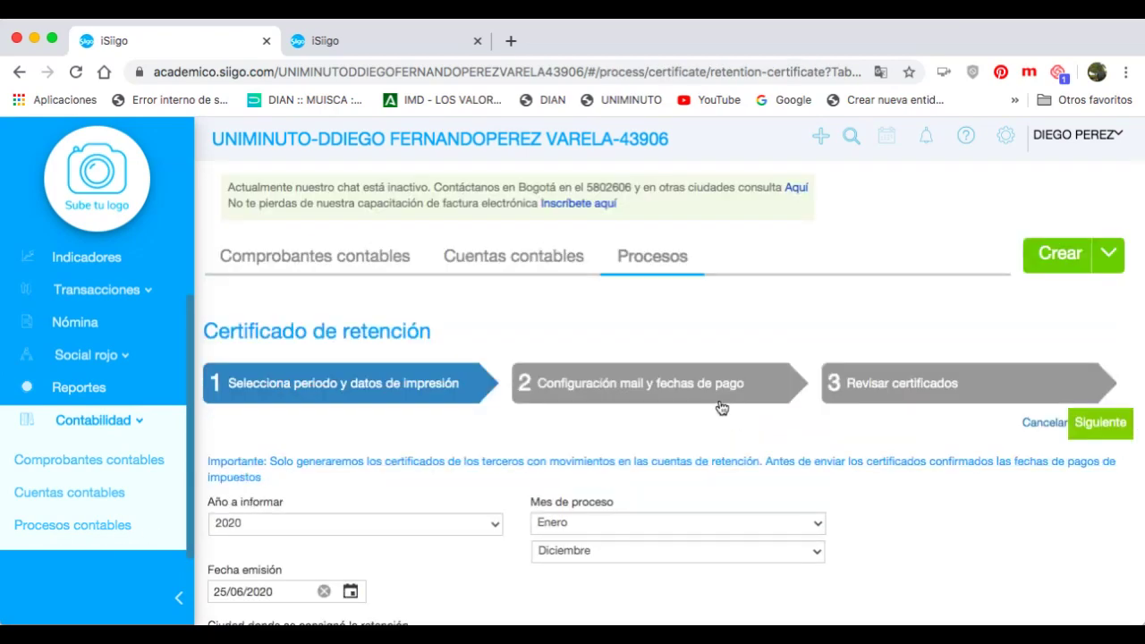
pyautogui.scroll(-4, 632, 402)
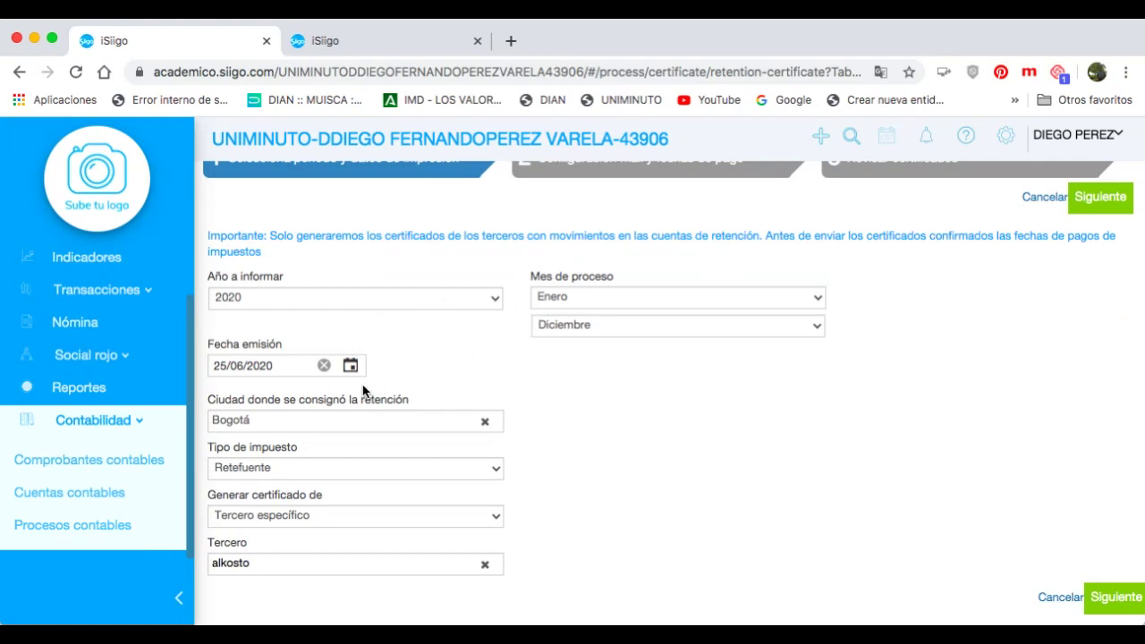
pyautogui.scroll(-2, 368, 387)
pyautogui.click(385, 459)
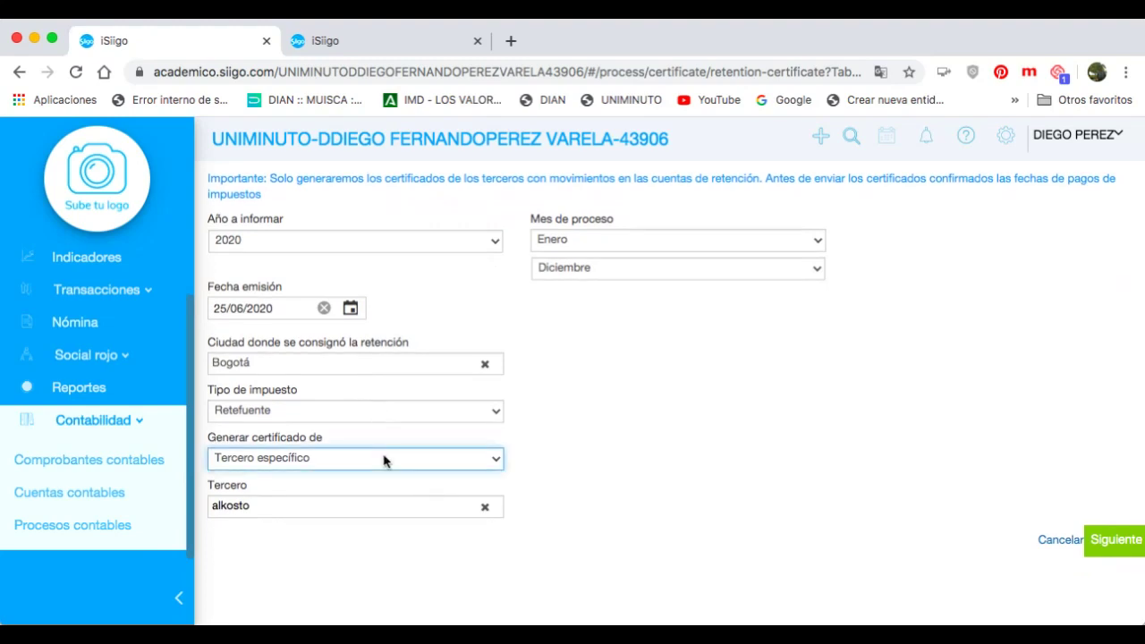
pyautogui.click(390, 416)
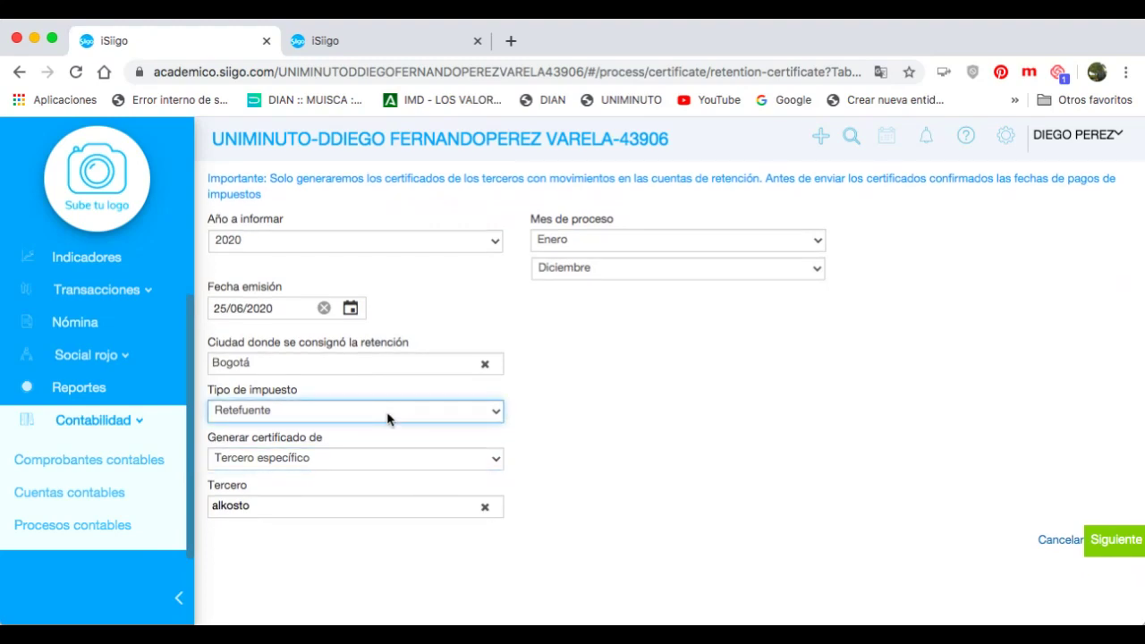
pyautogui.click(363, 428)
pyautogui.scroll(-1, 510, 419)
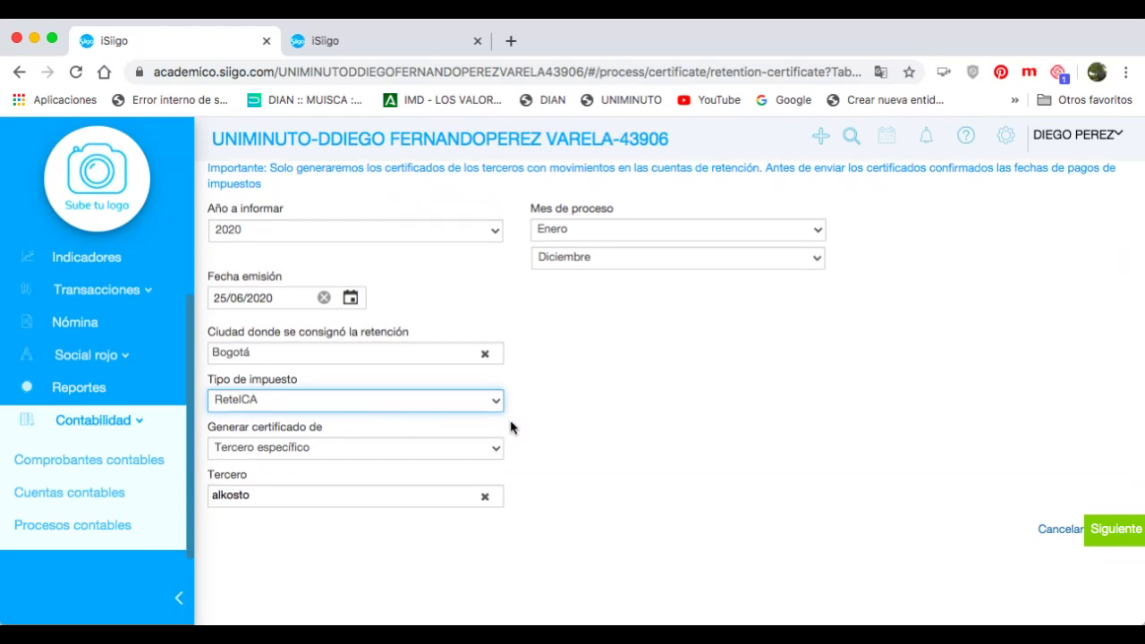
pyautogui.click(1109, 519)
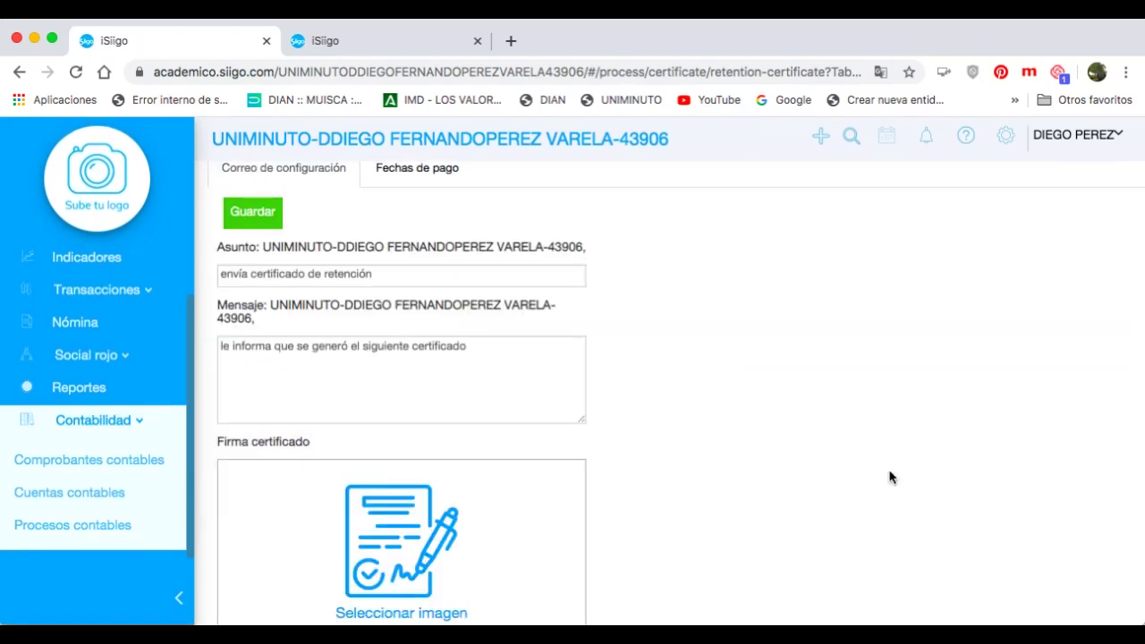
# Save the certificate email configuration and advance to the Revisar certificados step
pyautogui.scroll(-3, 869, 463)
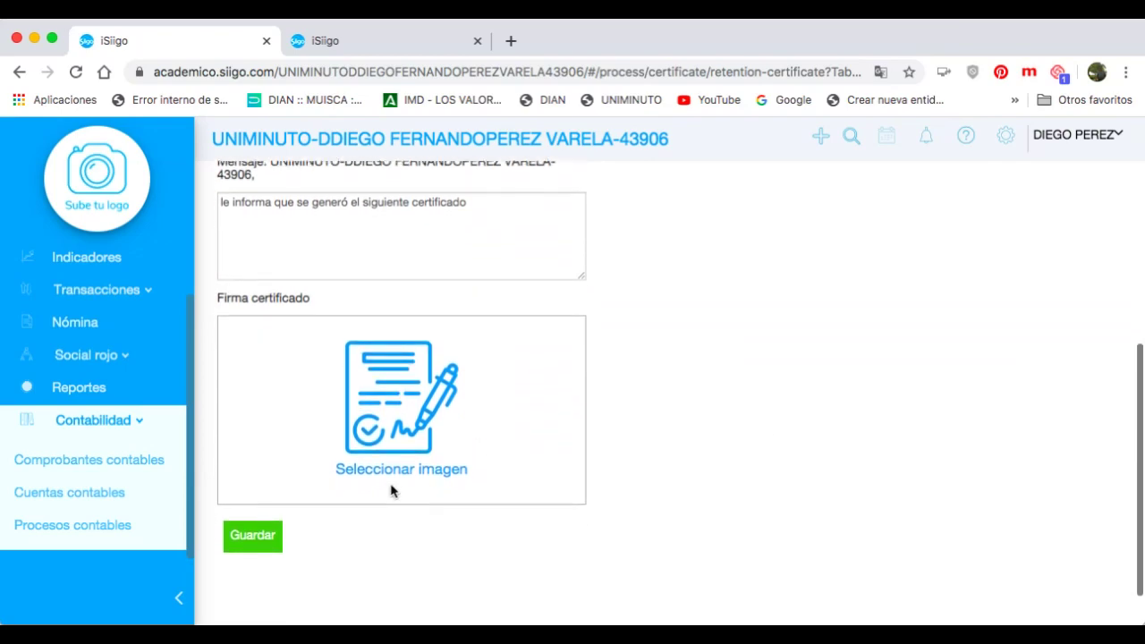
pyautogui.click(251, 537)
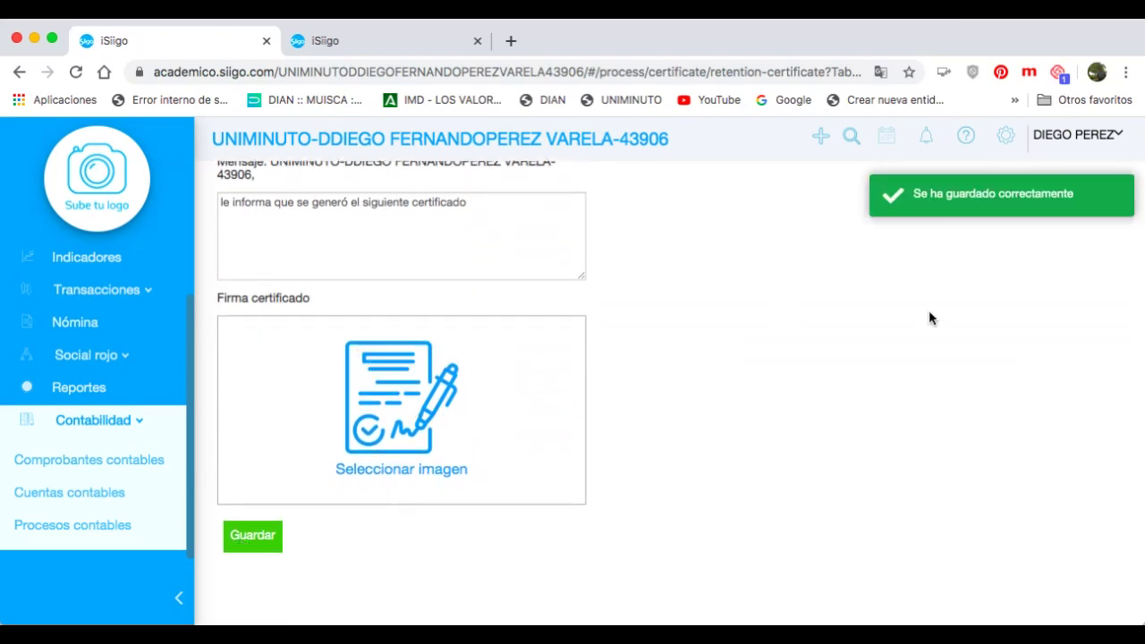
pyautogui.scroll(1, 957, 304)
pyautogui.scroll(5, 993, 286)
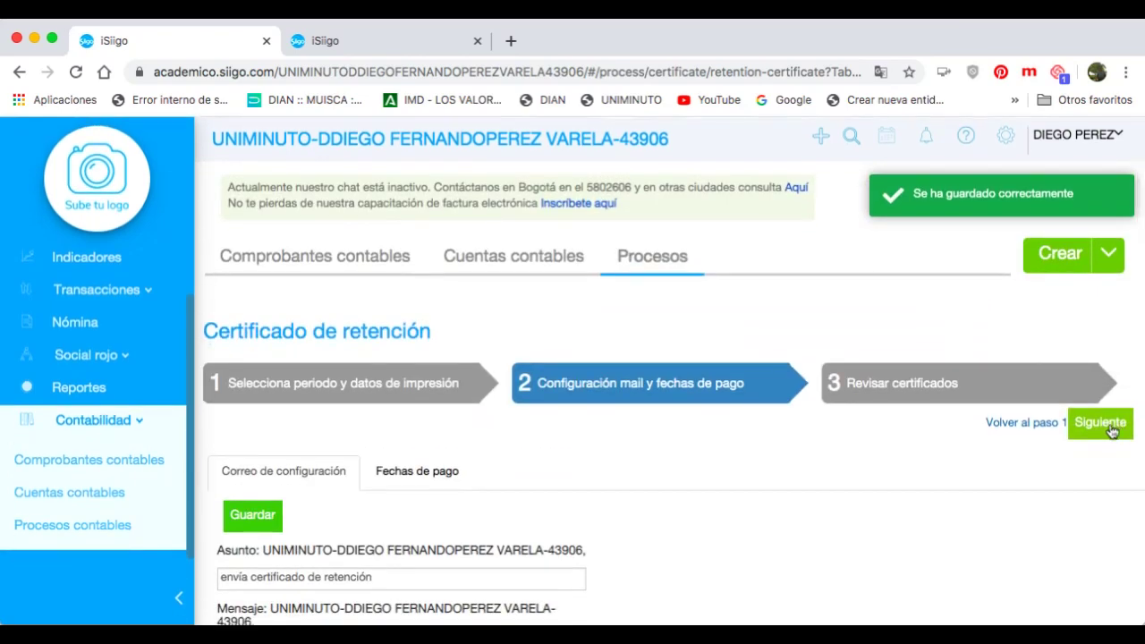
pyautogui.click(1096, 423)
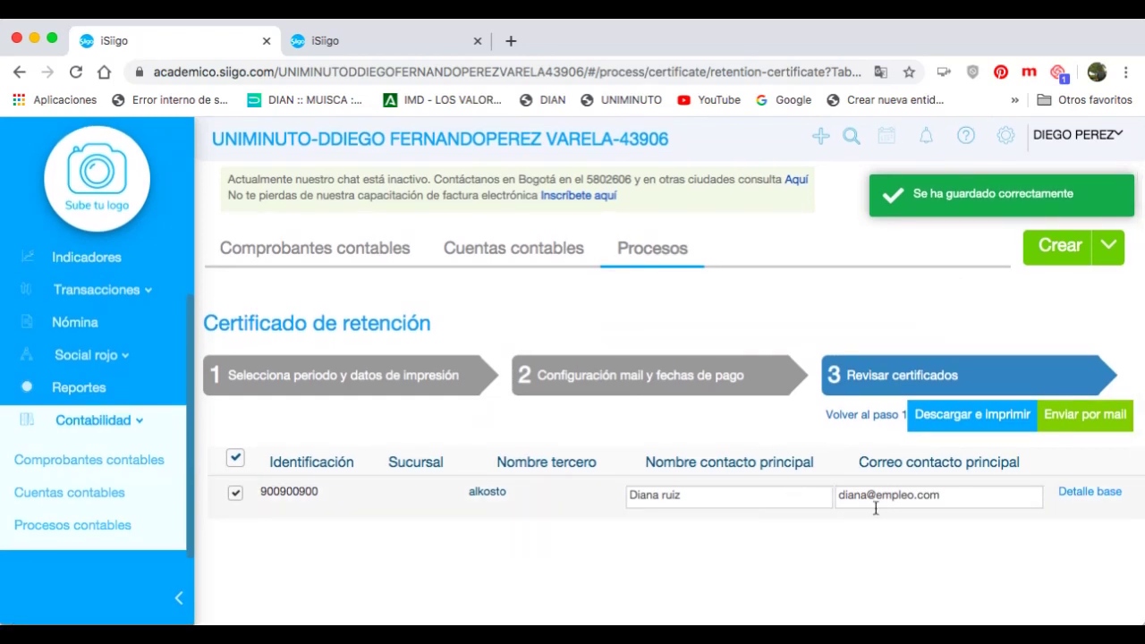
pyautogui.scroll(-1, 763, 499)
pyautogui.hscroll(-1, 642, 500)
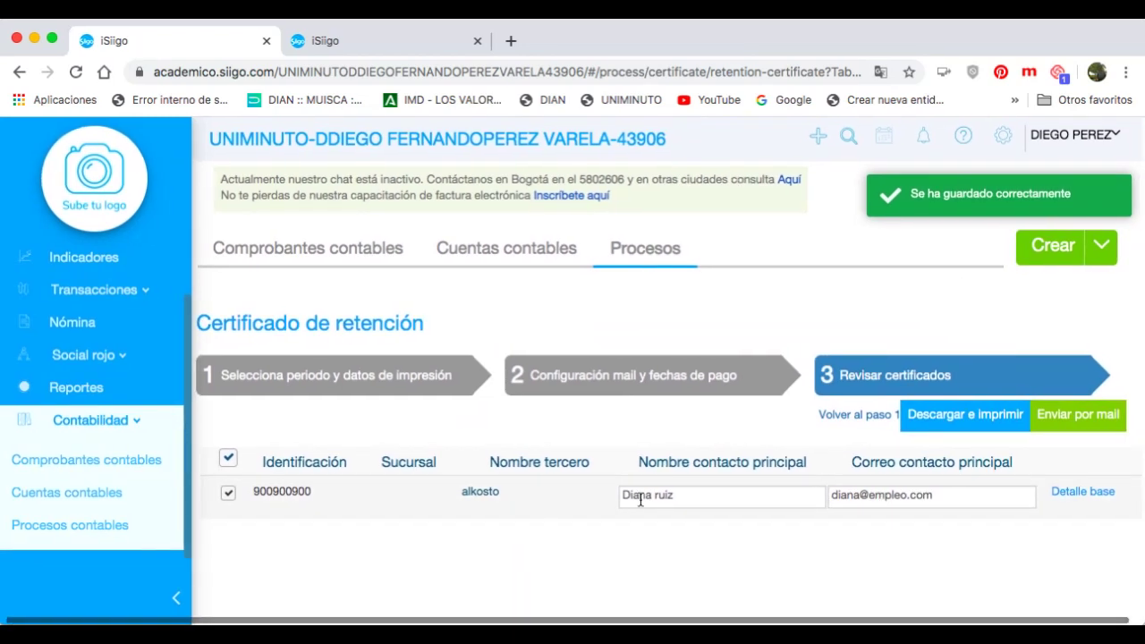
# Open the alkosto Detalle base tax report, scroll through it, and compare it with the other third party's report
pyautogui.click(1085, 491)
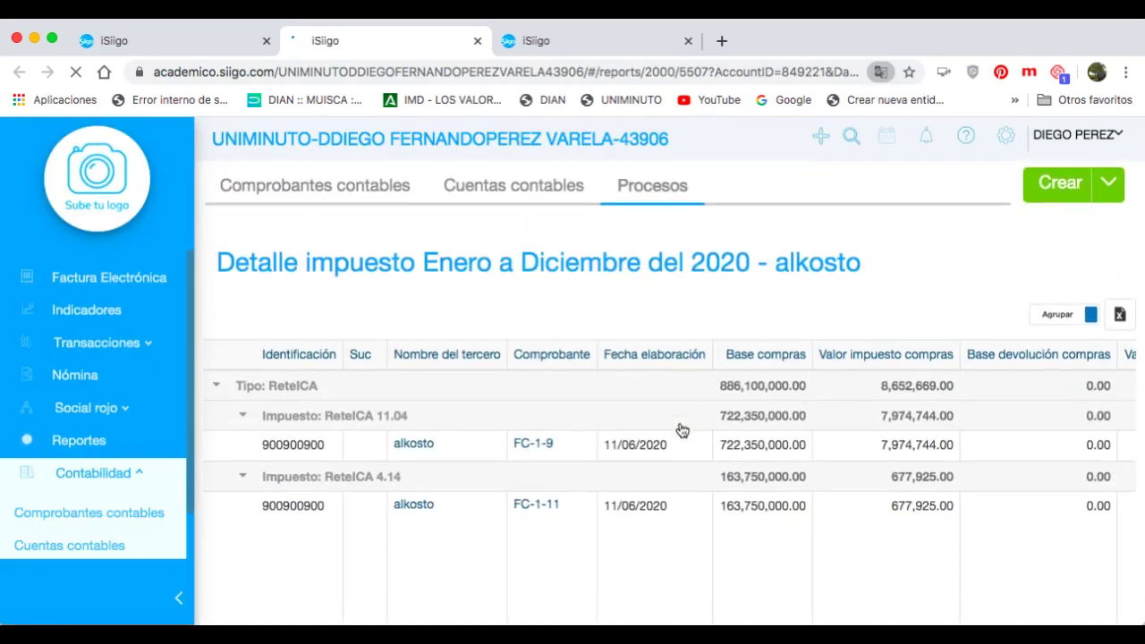
pyautogui.scroll(-3, 652, 435)
pyautogui.scroll(-1, 425, 433)
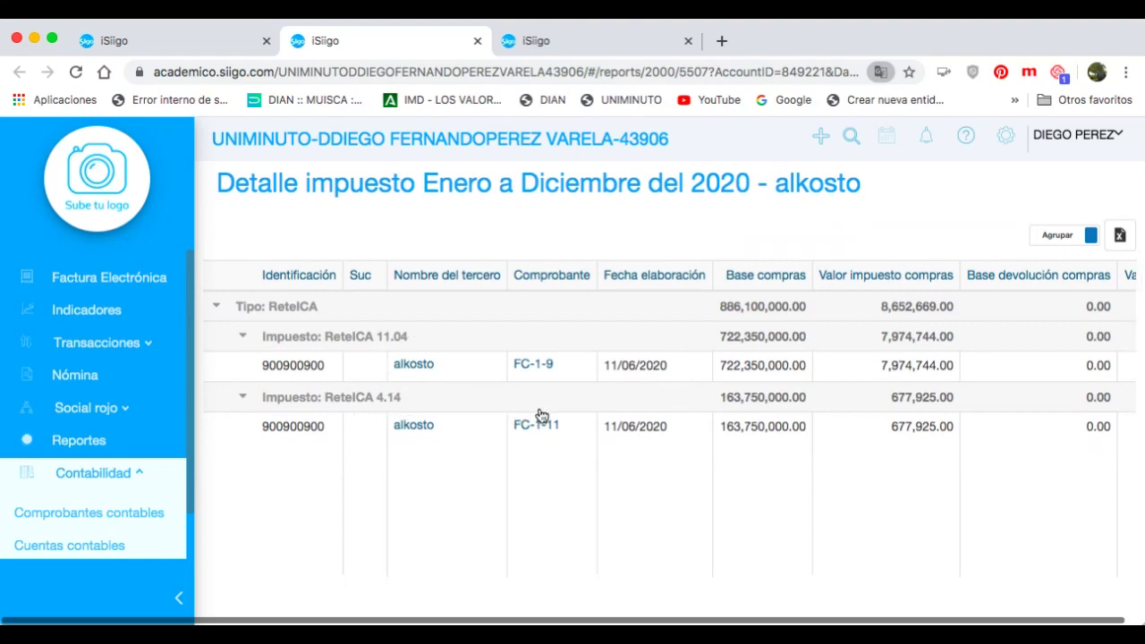
pyautogui.hscroll(5, 536, 414)
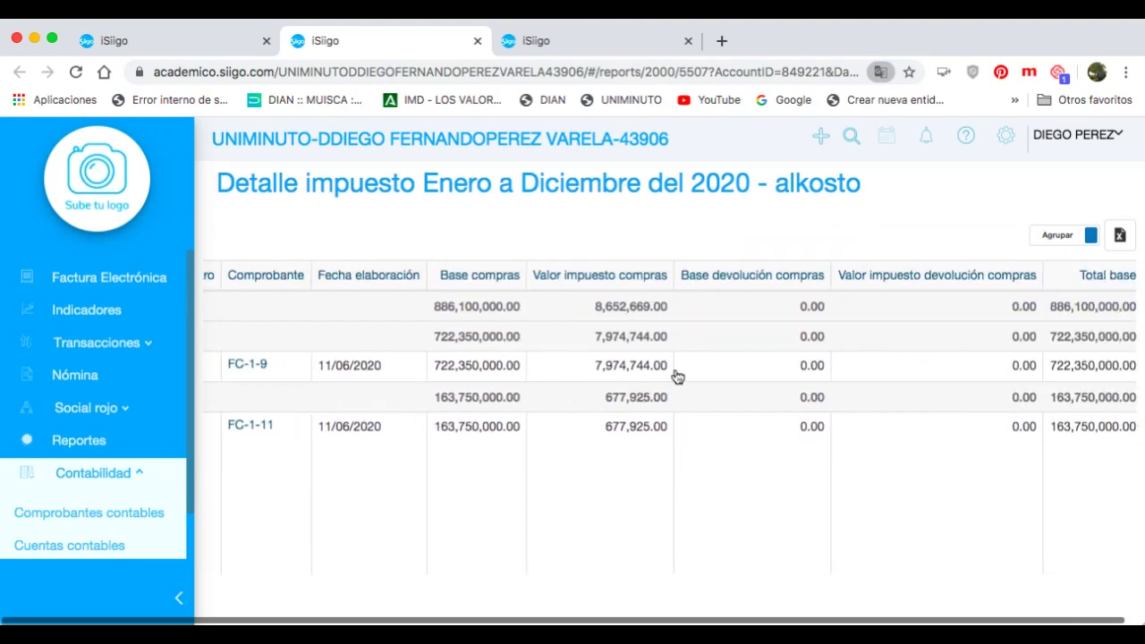
pyautogui.hscroll(2, 680, 376)
pyautogui.hscroll(-1, 795, 304)
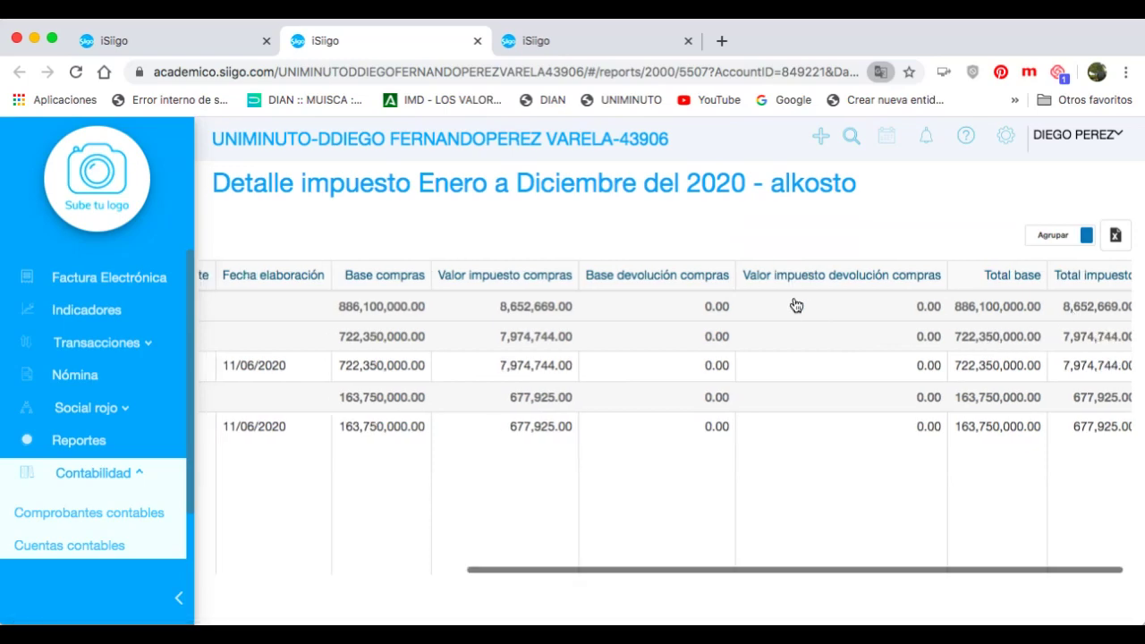
pyautogui.click(537, 43)
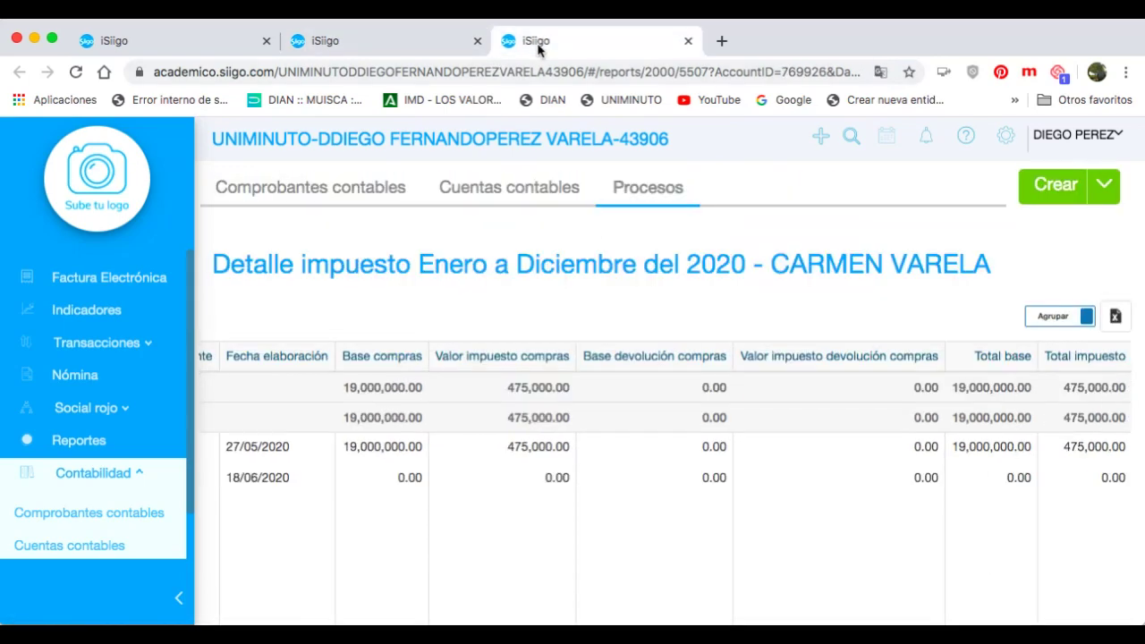
# Return to the alkosto certificate review and start the ReteICA certificate's Descargar e imprimir download
pyautogui.click(419, 46)
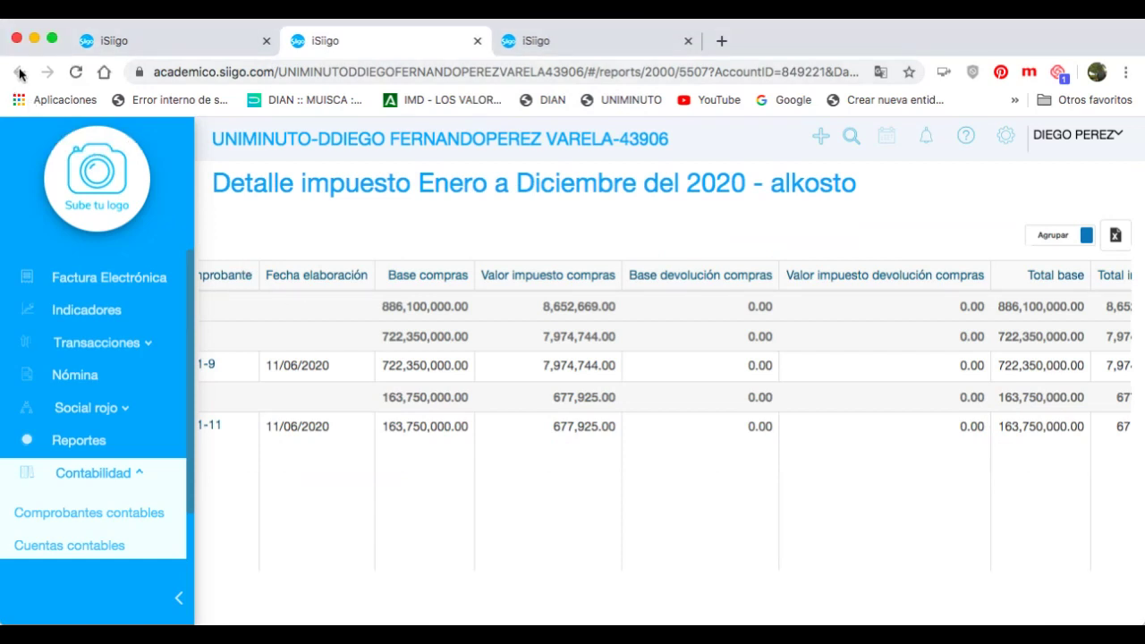
pyautogui.click(217, 44)
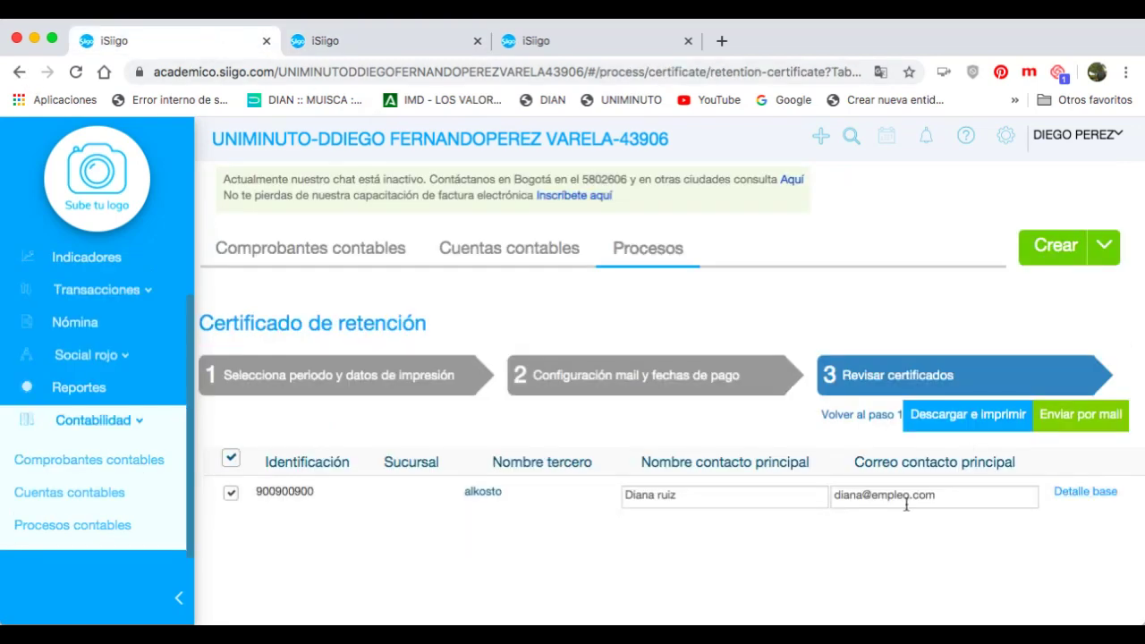
pyautogui.click(964, 415)
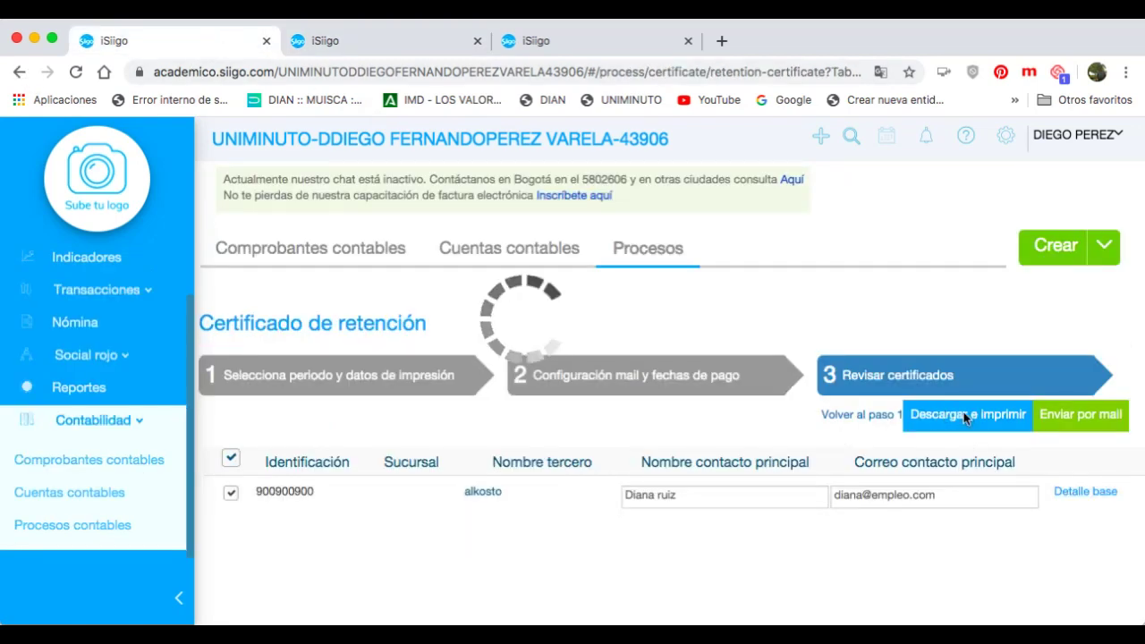
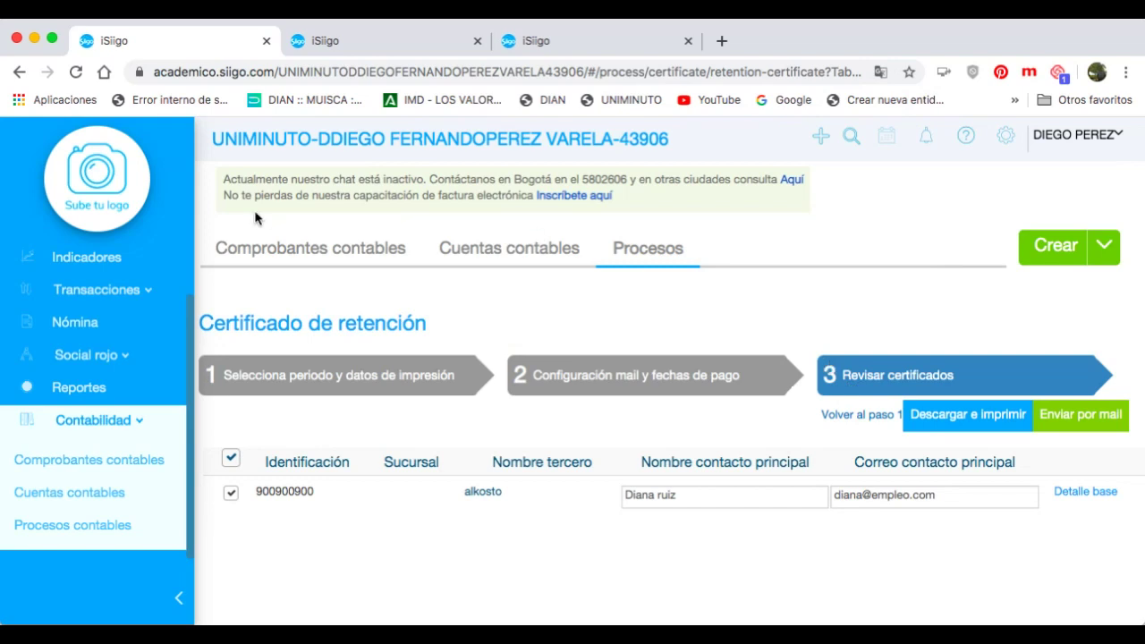
# Download and print the retention certificate, then go to Contabilidad > Procesos contables
pyautogui.click(120, 154)
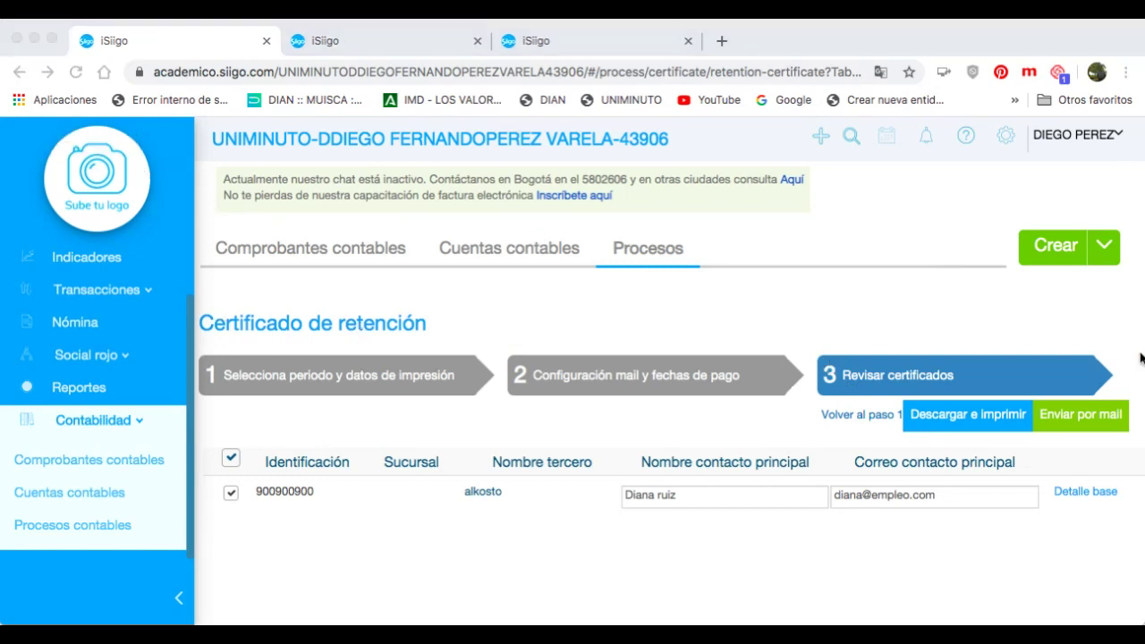
pyautogui.click(1120, 322)
pyautogui.click(991, 430)
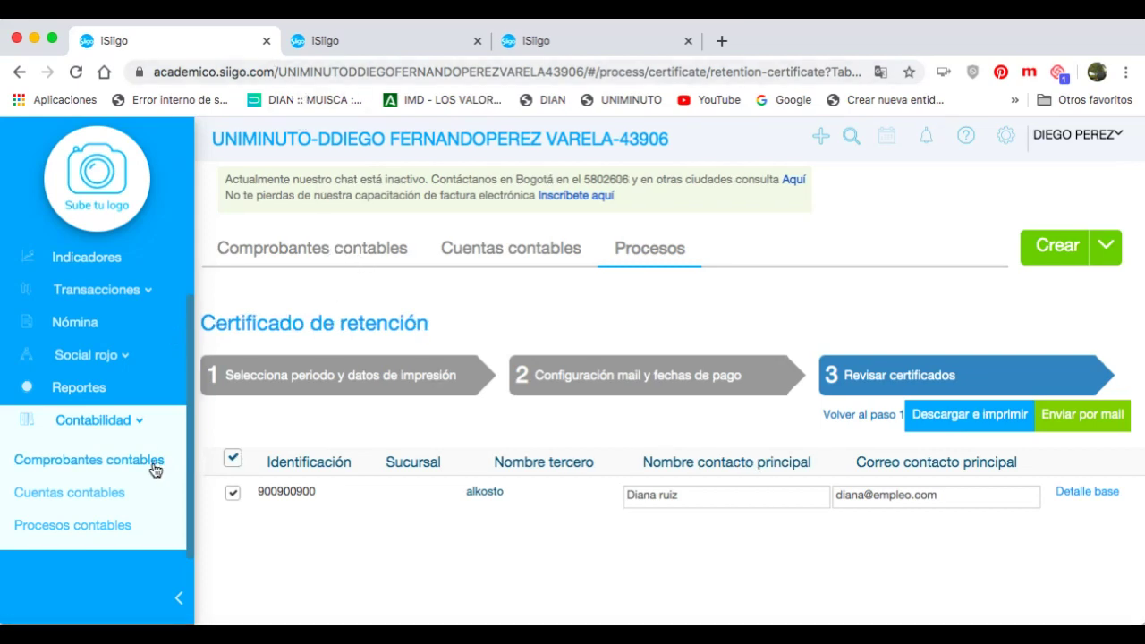
pyautogui.click(89, 528)
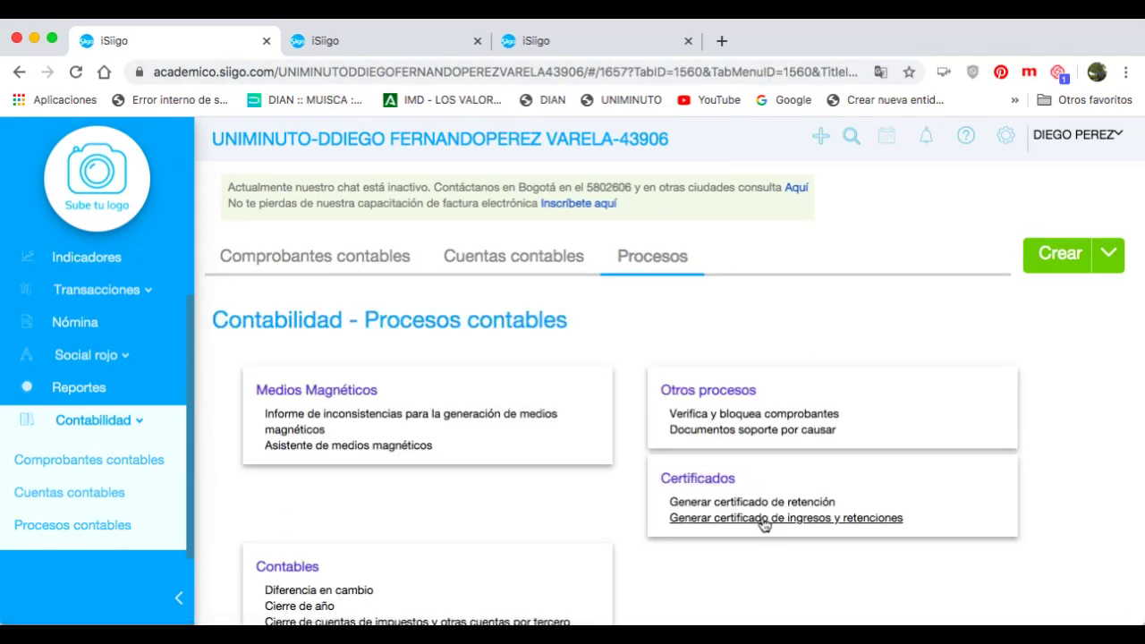
# Start generating 2019 income and withholding certificates from the accounting data
pyautogui.click(763, 518)
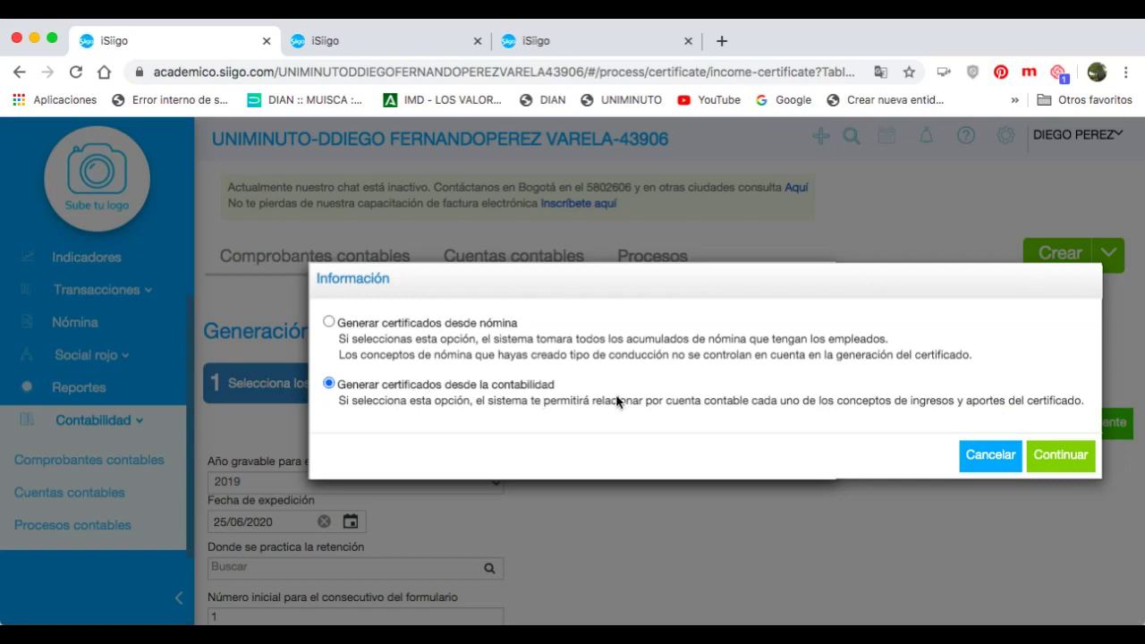
pyautogui.click(1058, 456)
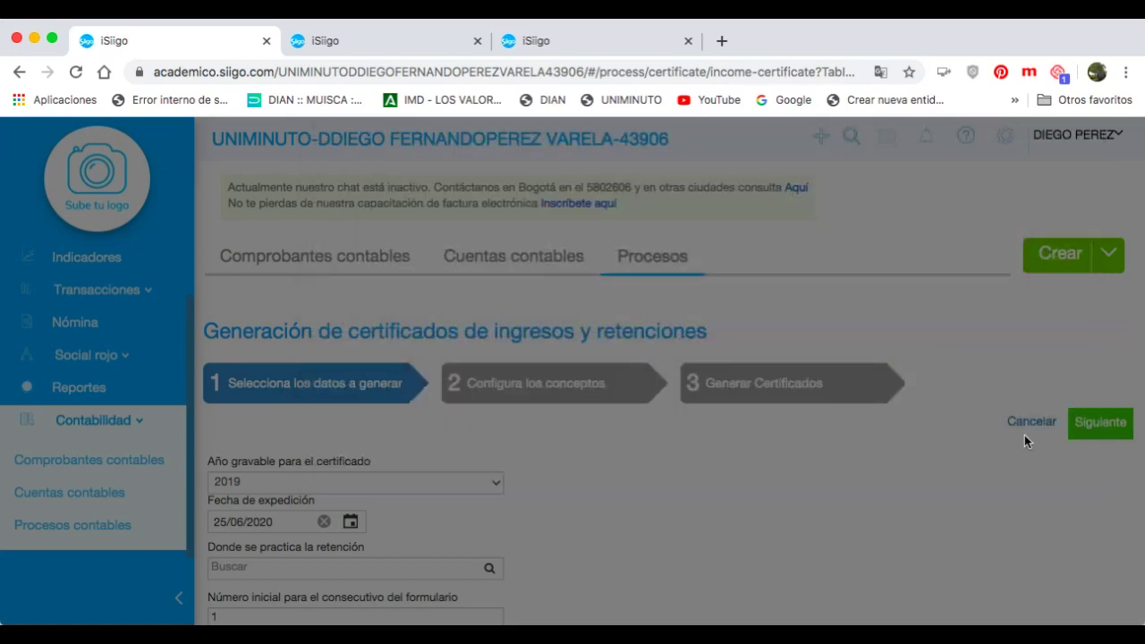
pyautogui.scroll(-3, 349, 336)
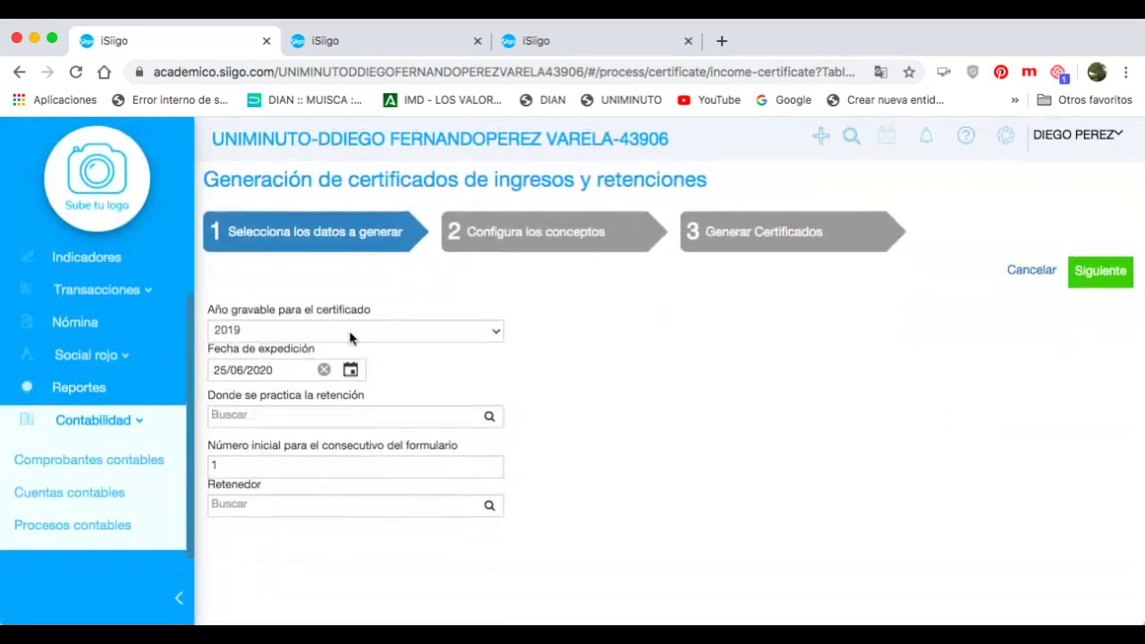
# Set Bogotá as the withholding place and choose the withholding agent, then continue
pyautogui.click(304, 414)
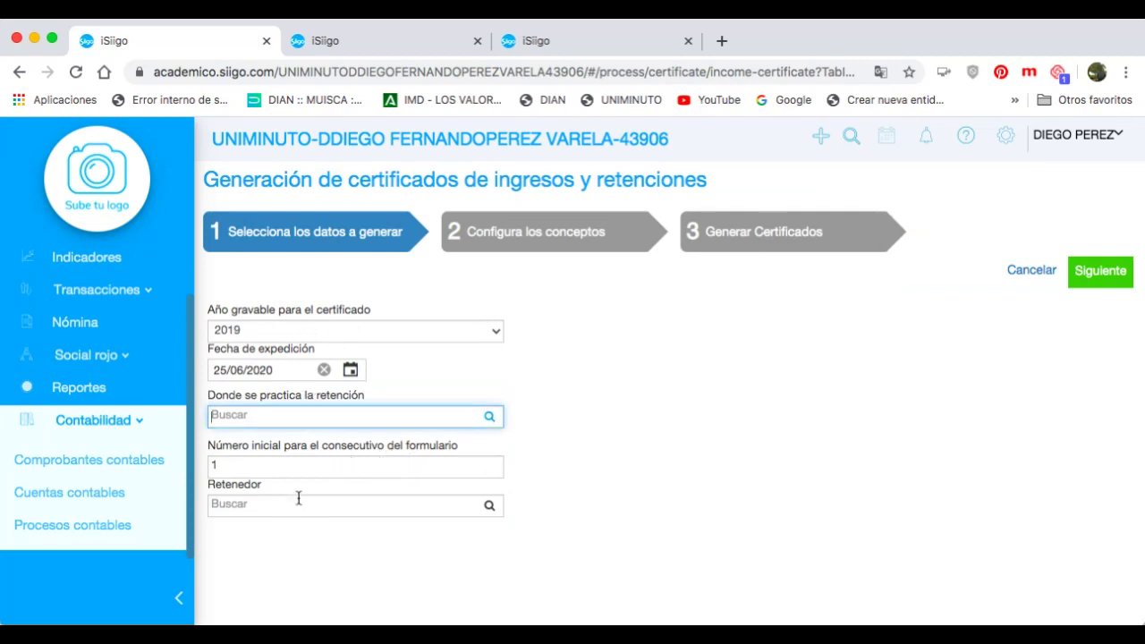
pyautogui.scroll(1, 619, 445)
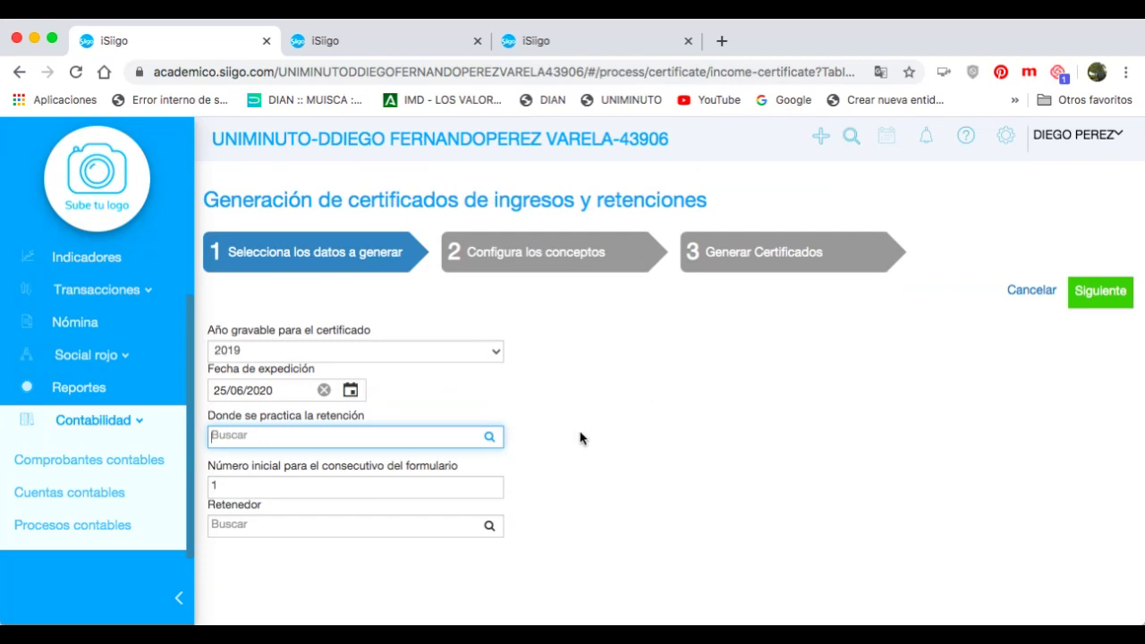
pyautogui.scroll(-1, 580, 438)
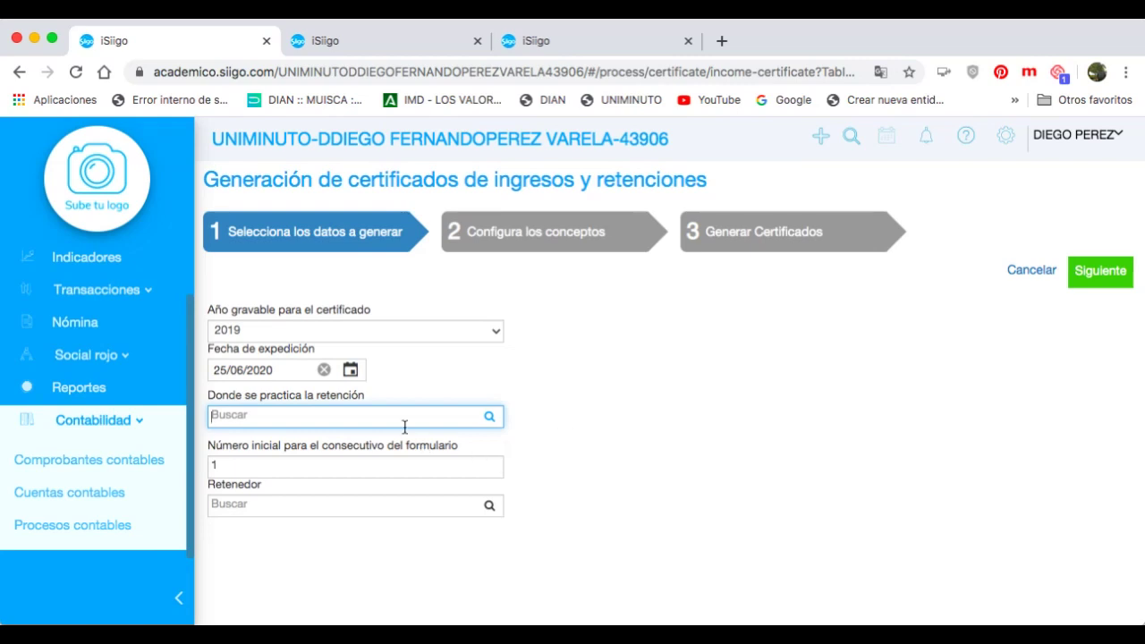
pyautogui.write('bogo')
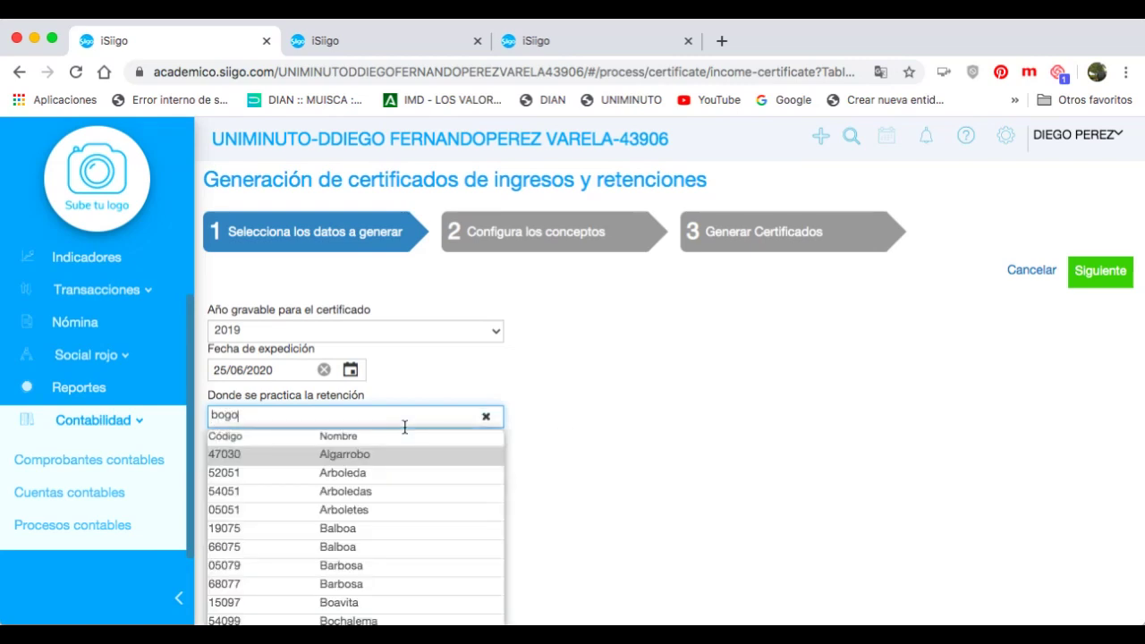
pyautogui.click(384, 454)
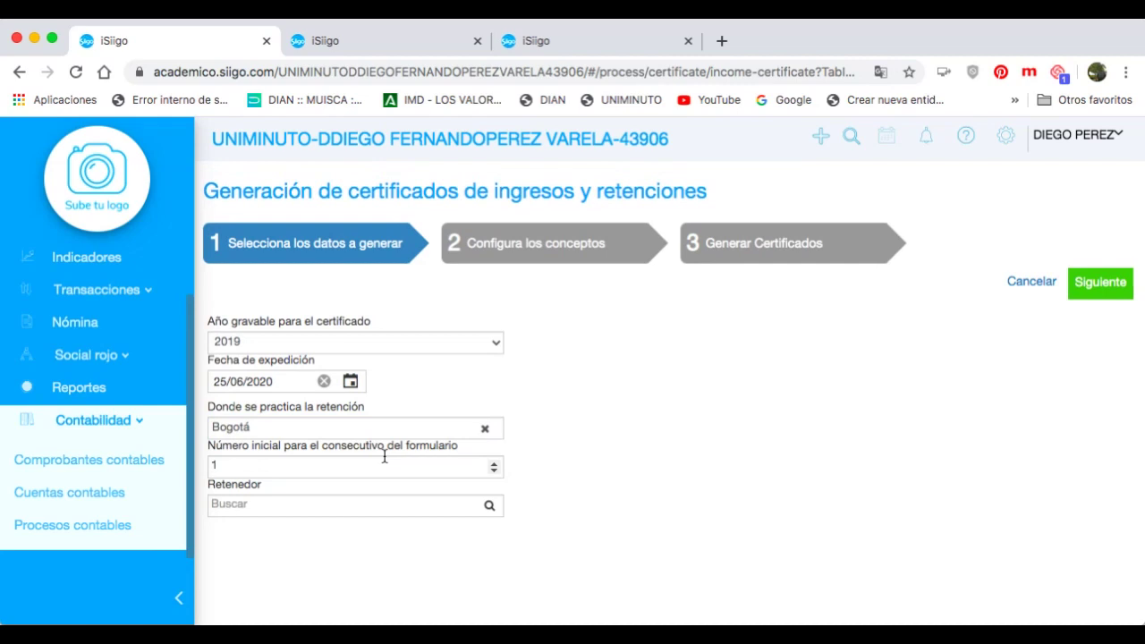
pyautogui.click(351, 499)
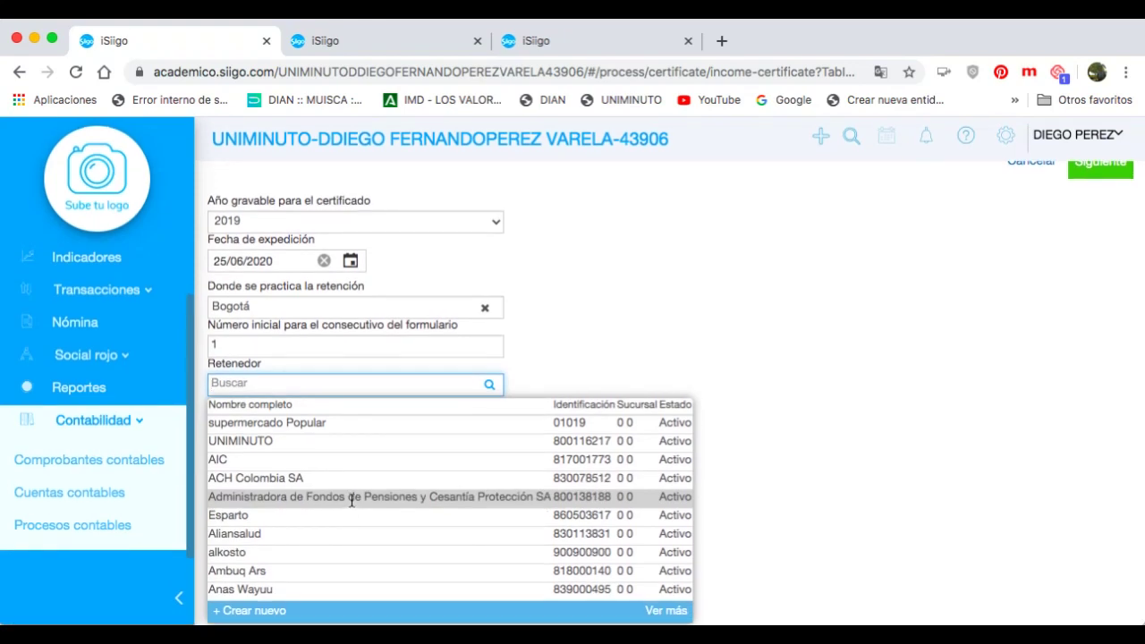
pyautogui.write('die')
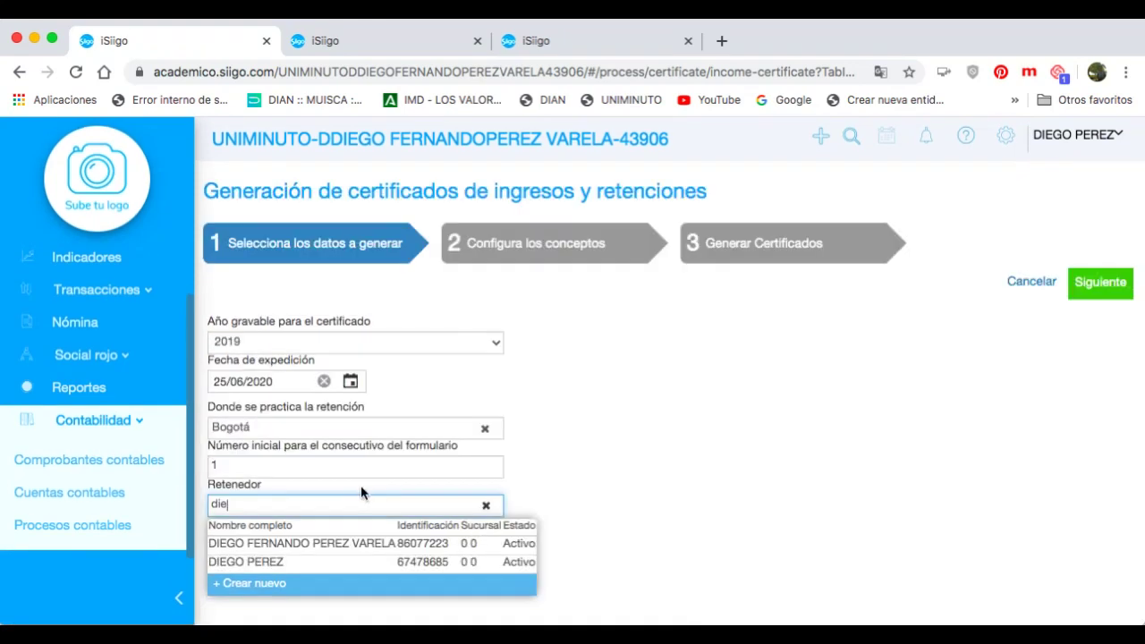
pyautogui.click(347, 544)
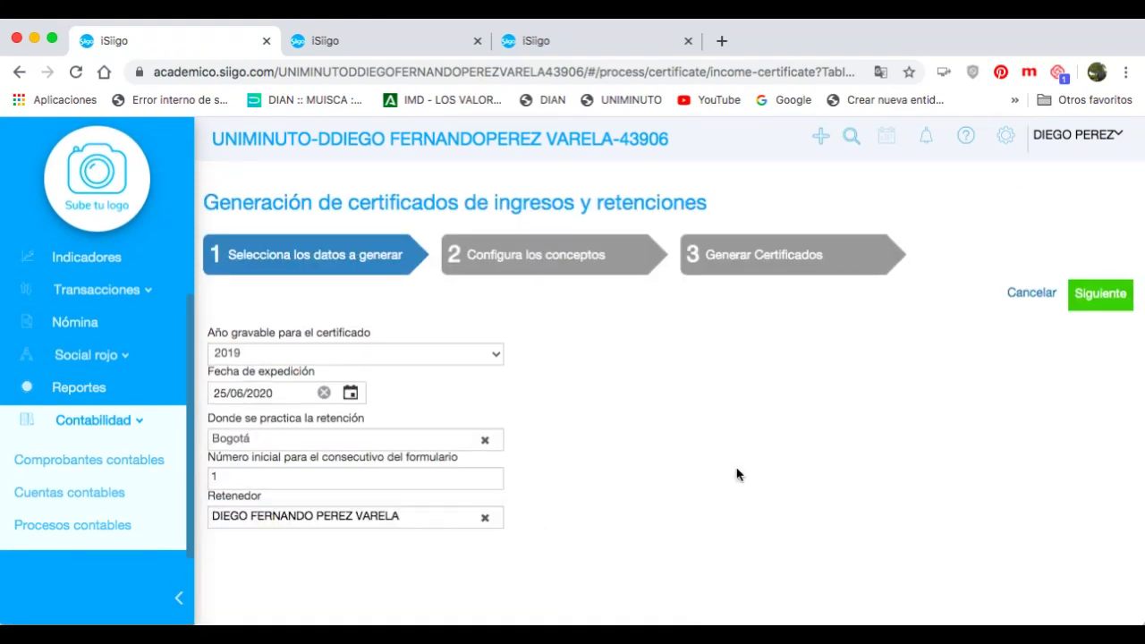
pyautogui.click(1093, 292)
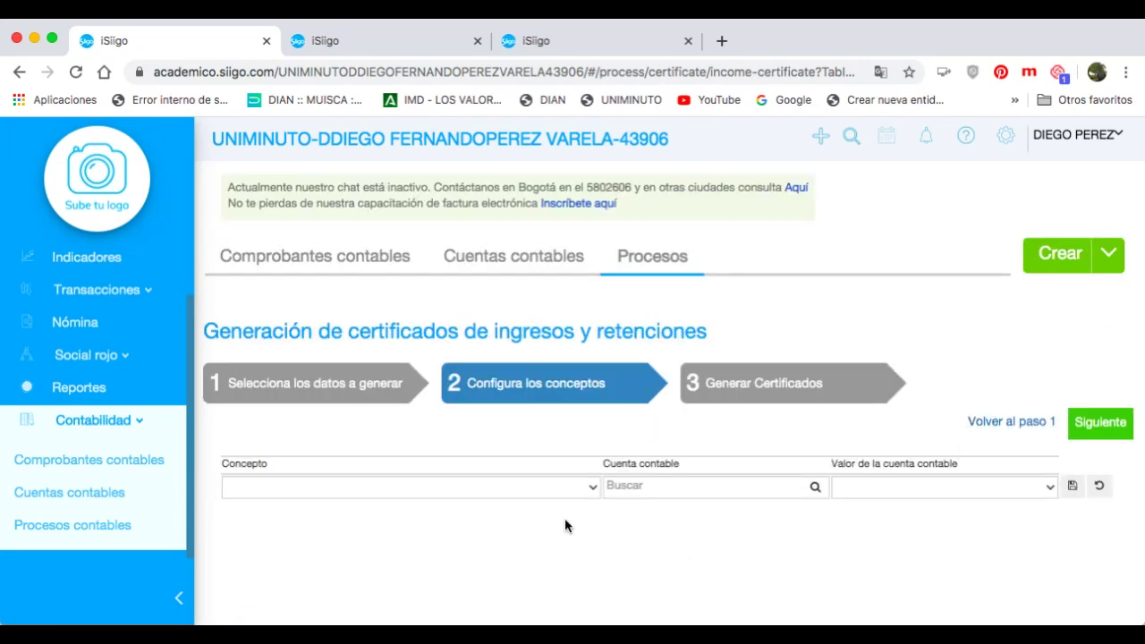
# Map the ecclesiastical salaries concept to account 51050301 Salario integral using the debit balance
pyautogui.click(590, 489)
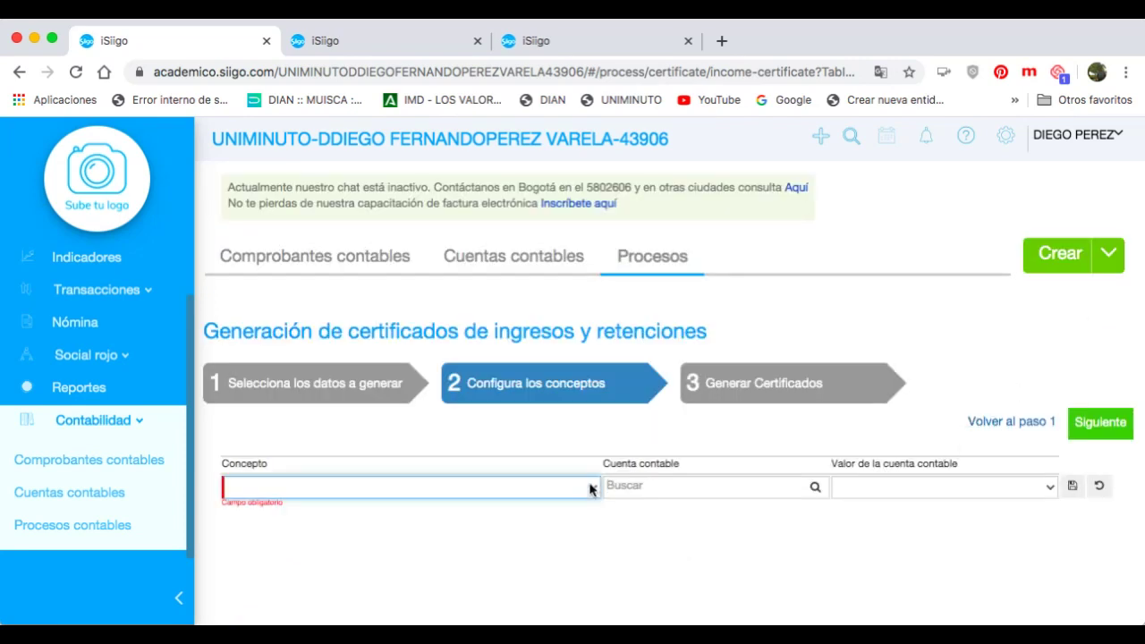
pyautogui.click(539, 507)
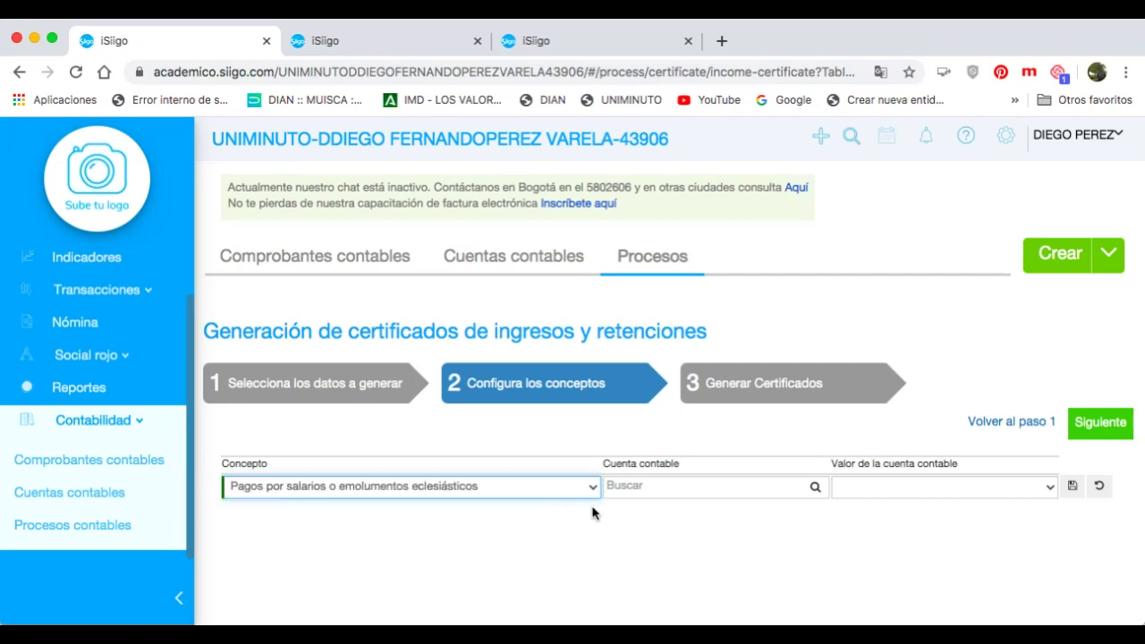
pyautogui.click(654, 488)
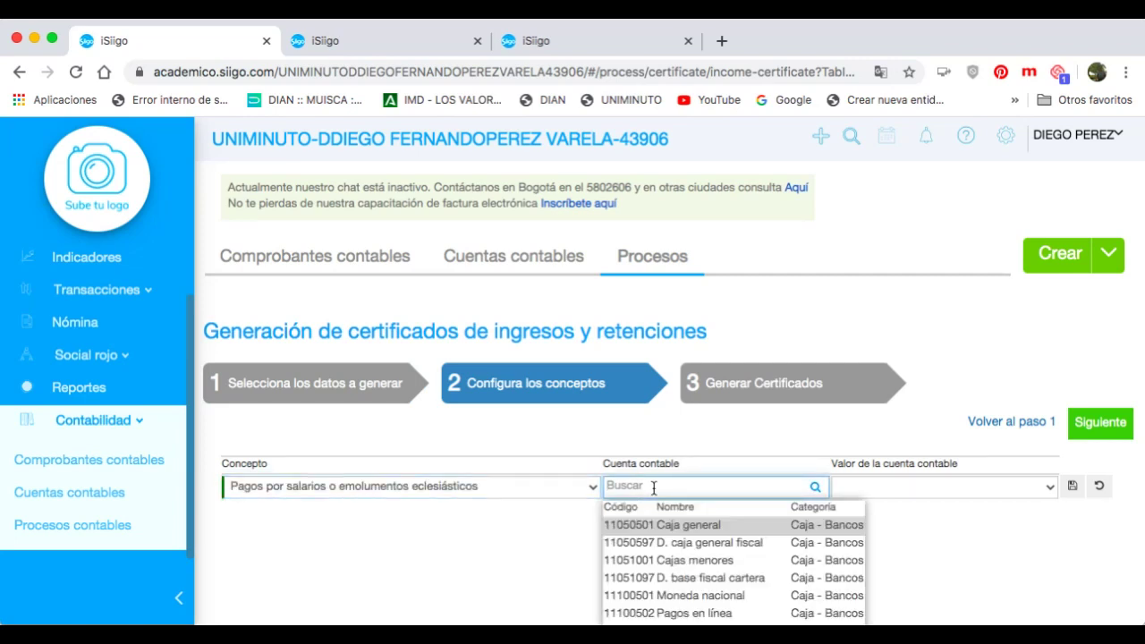
pyautogui.write('51')
pyautogui.click(690, 526)
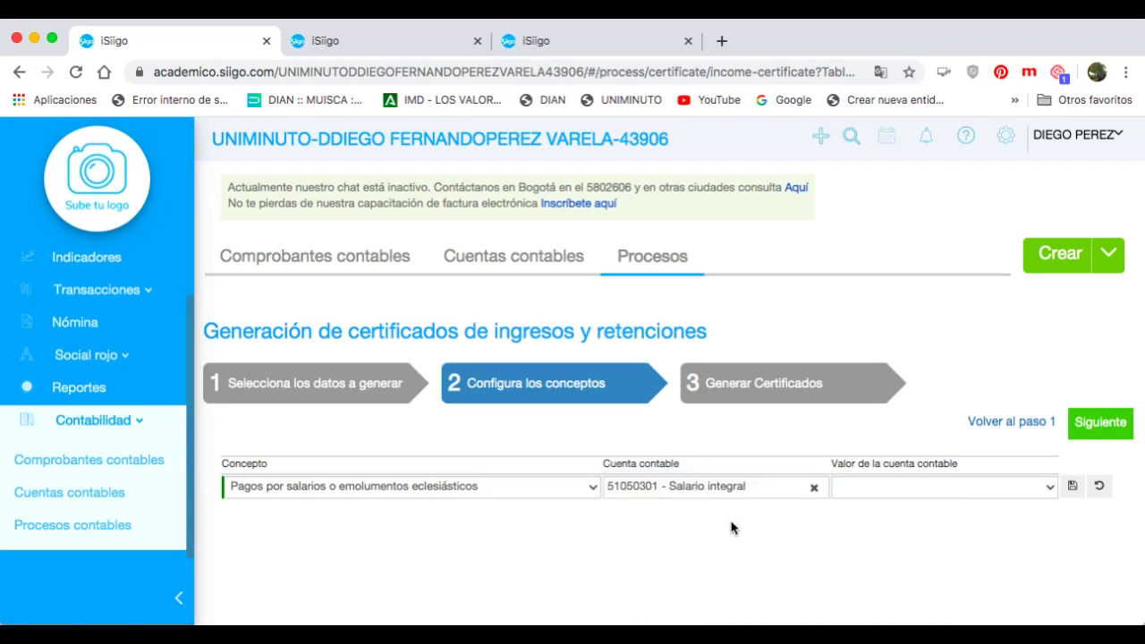
pyautogui.click(879, 488)
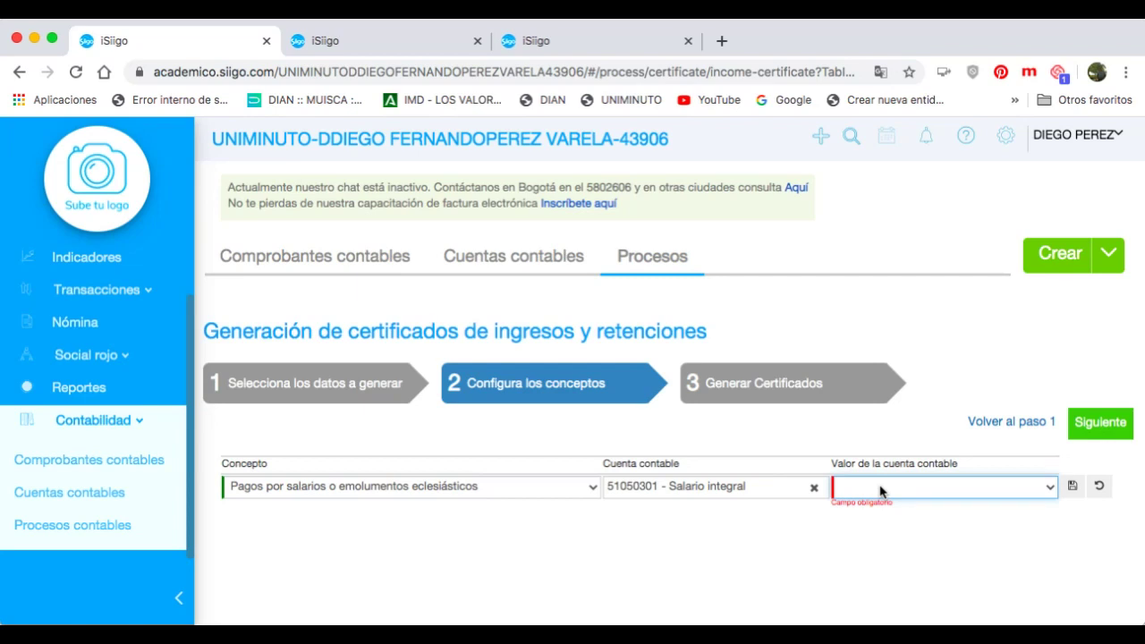
pyautogui.click(879, 491)
pyautogui.click(1072, 485)
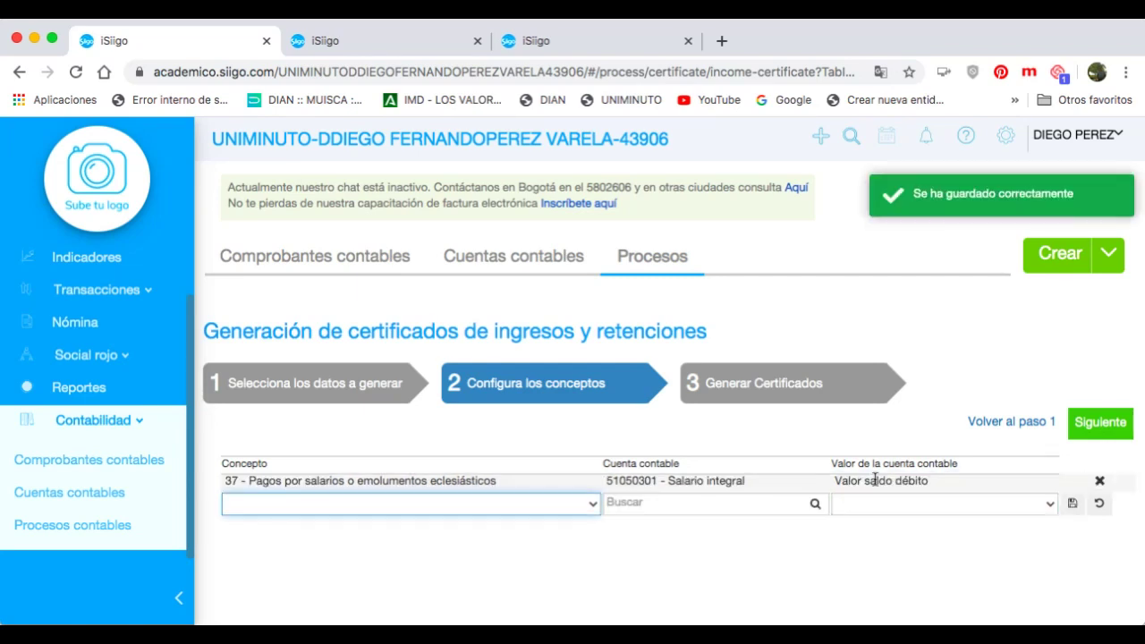
# Add the matching employee to the certificate and start its download and print
pyautogui.click(1101, 433)
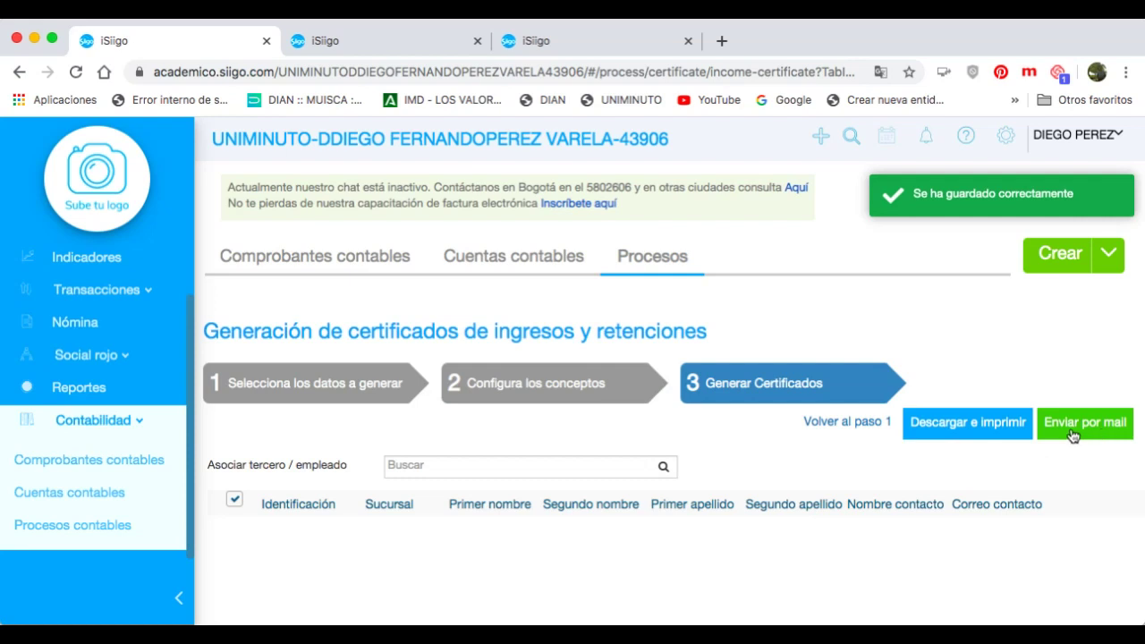
pyautogui.click(977, 433)
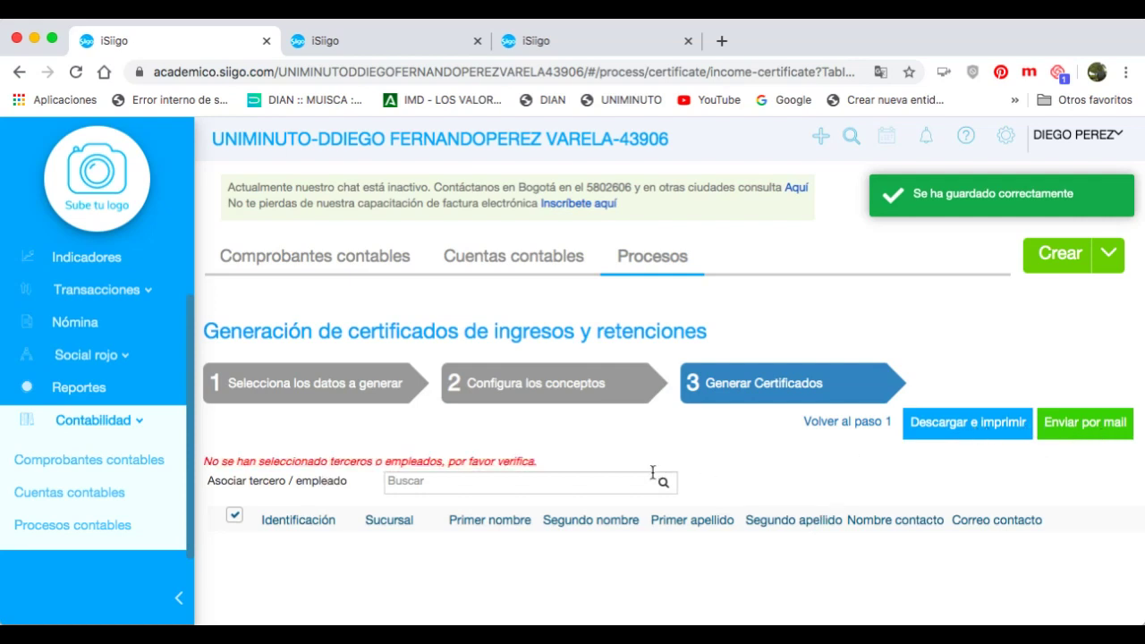
pyautogui.click(607, 483)
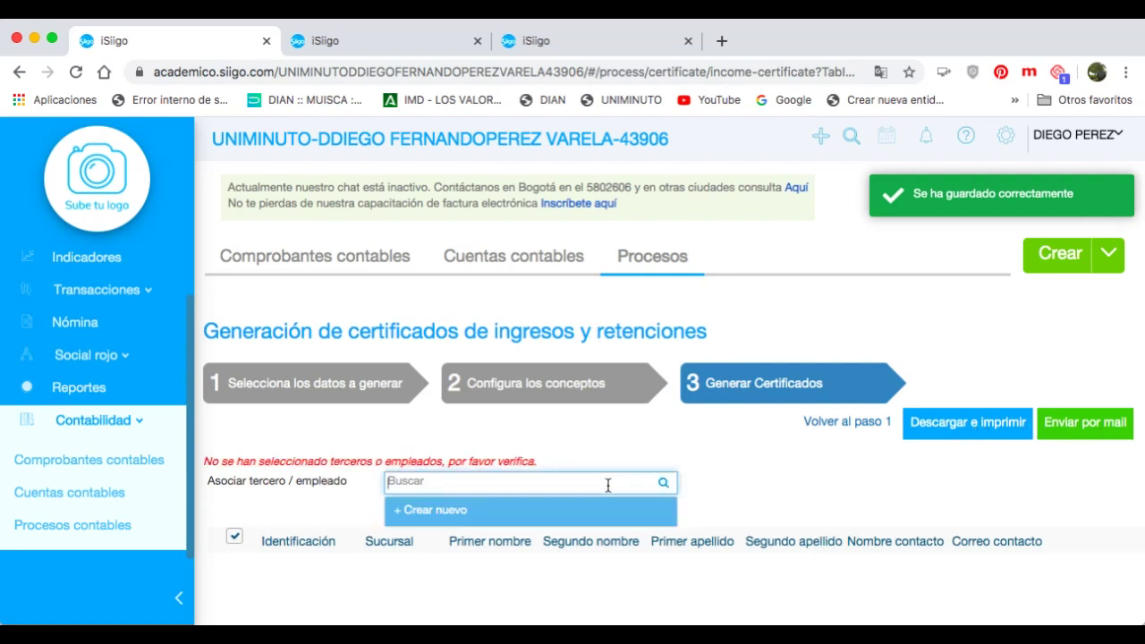
pyautogui.write('die')
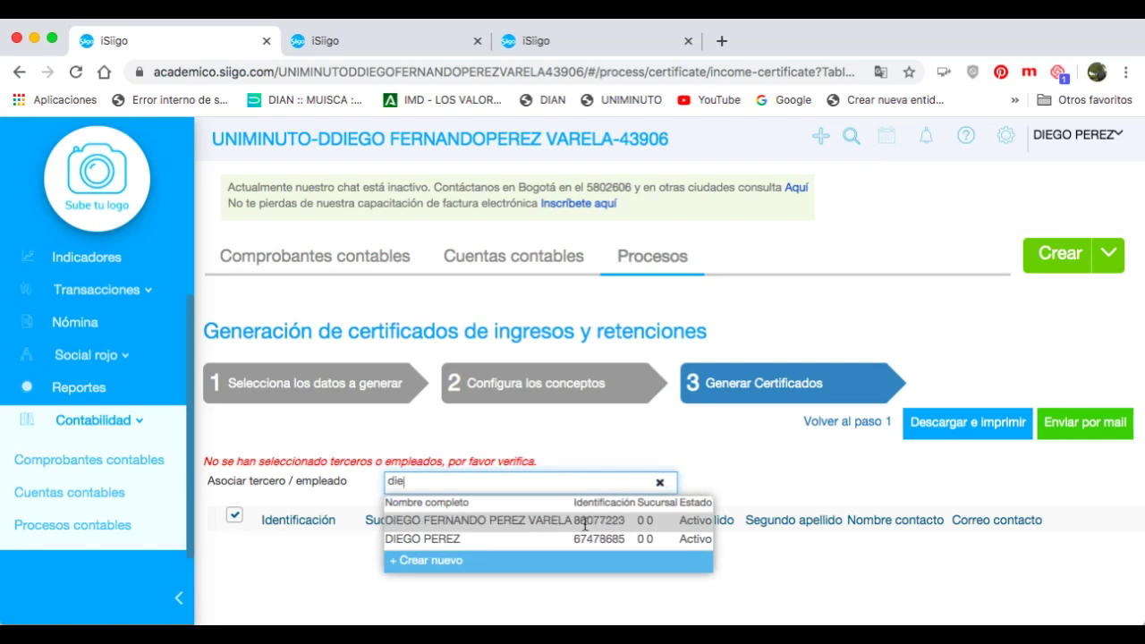
pyautogui.click(581, 521)
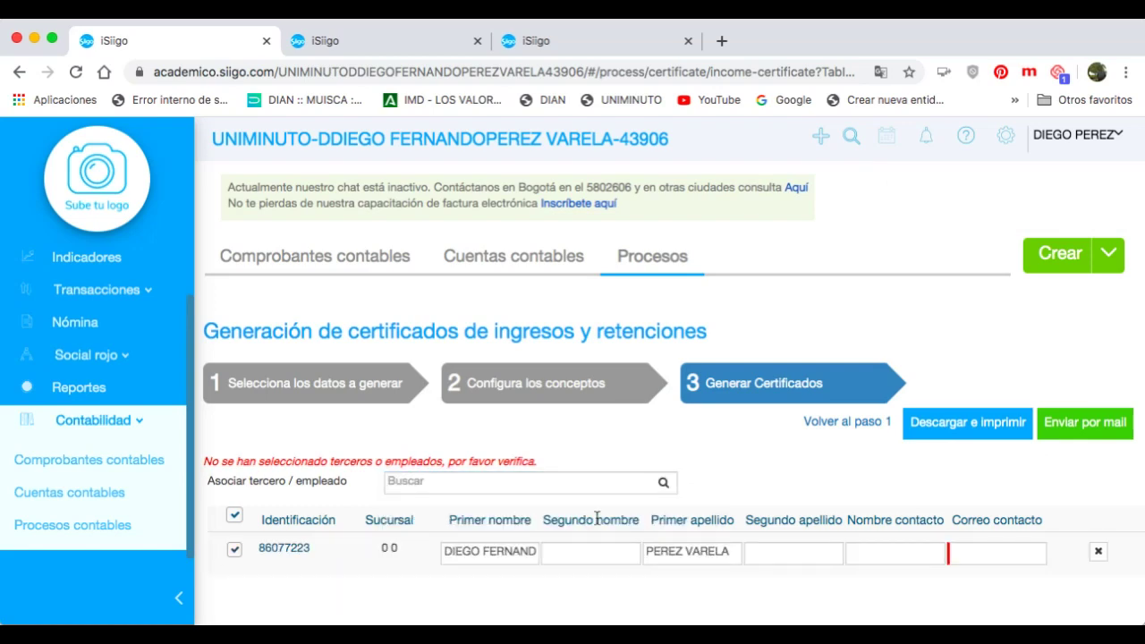
pyautogui.click(985, 429)
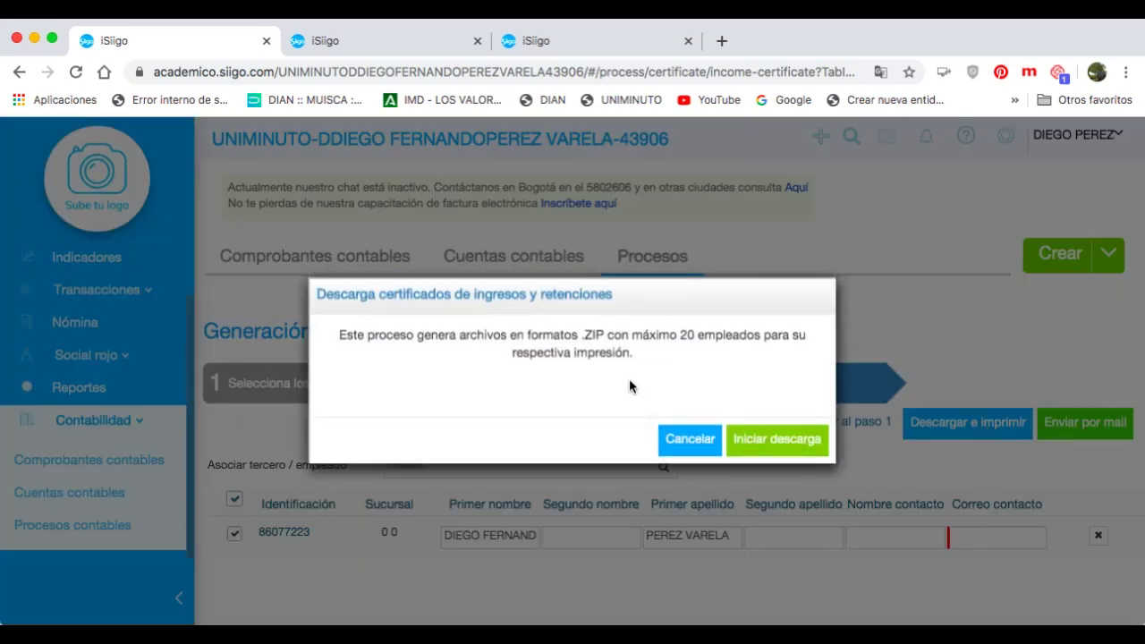
pyautogui.click(750, 439)
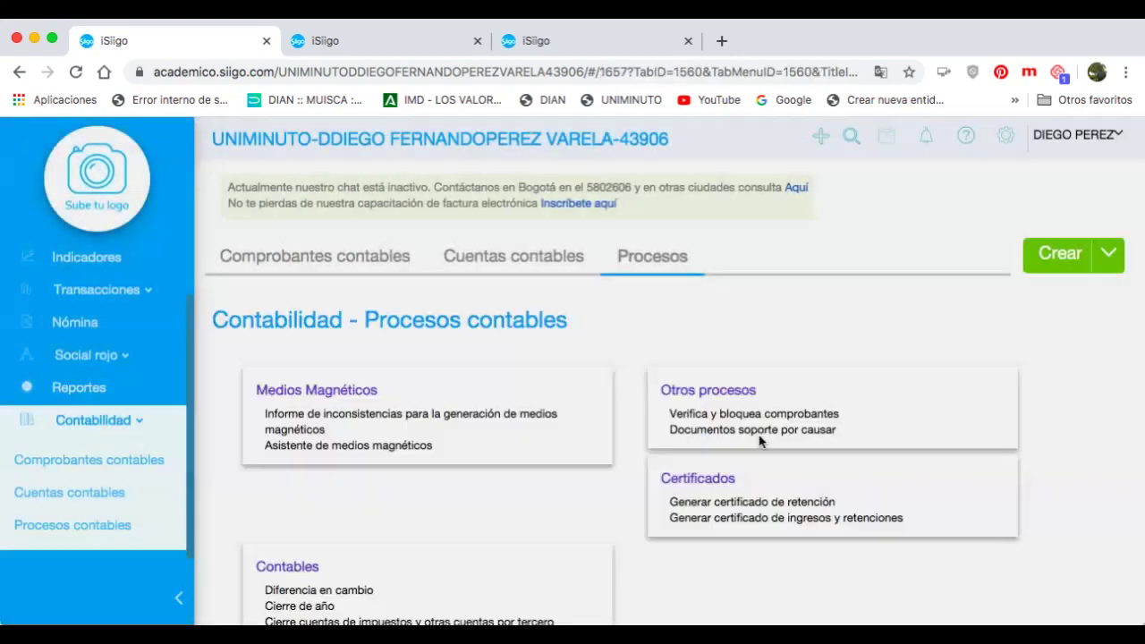
# Open the Recibos de caja detallada por facturas report and scroll through its June 2020 table
pyautogui.scroll(-2, 706, 433)
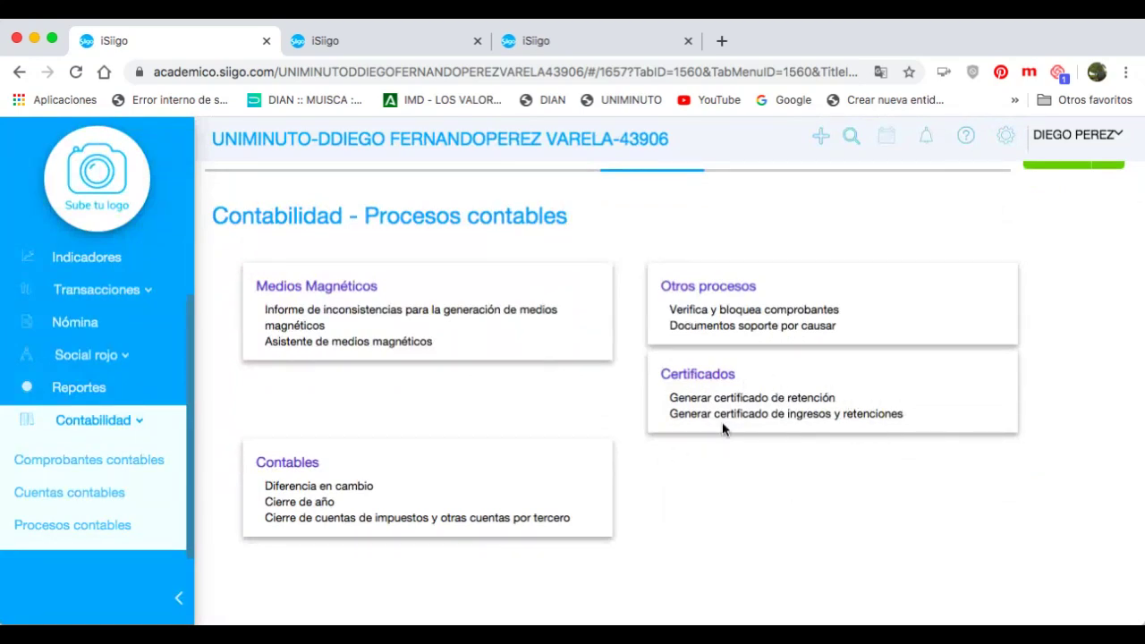
pyautogui.scroll(2, 722, 424)
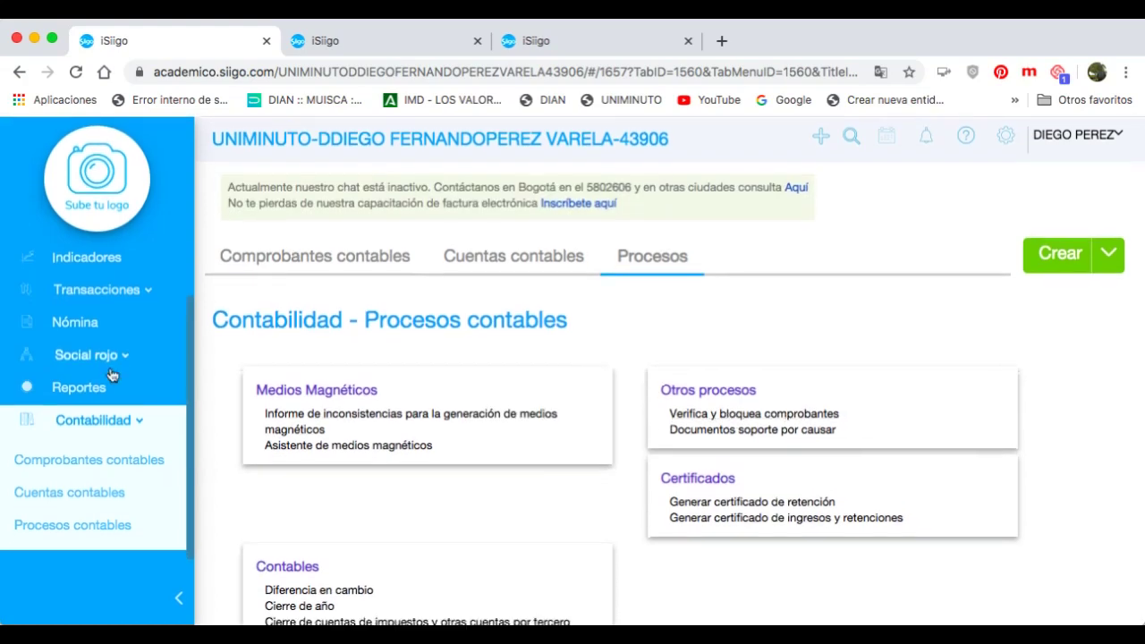
pyautogui.click(103, 386)
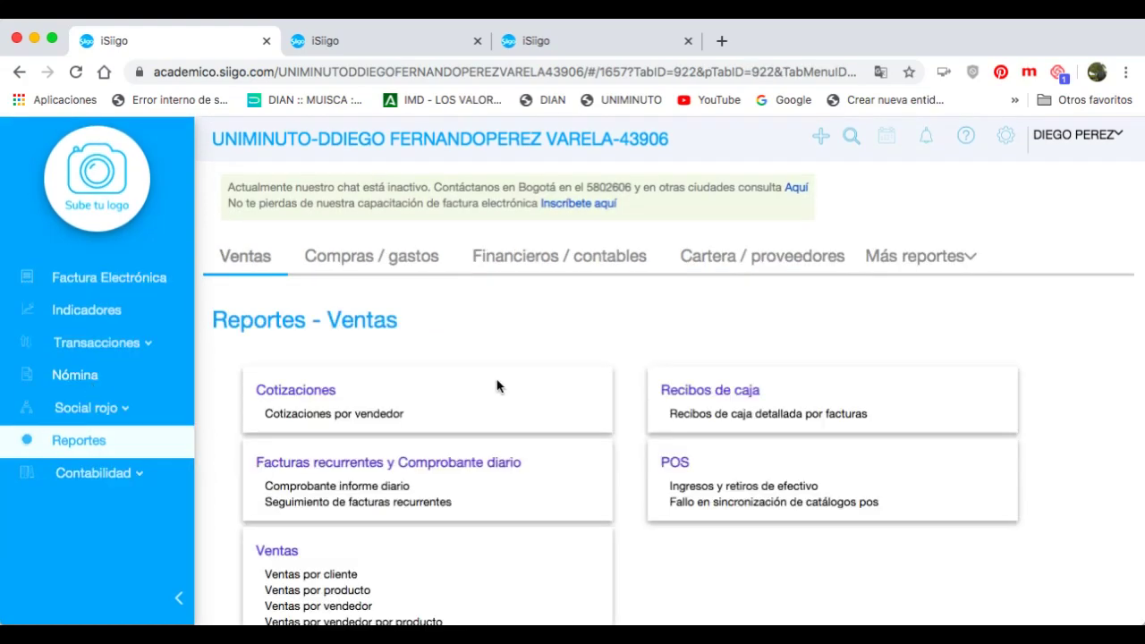
pyautogui.scroll(-2, 508, 338)
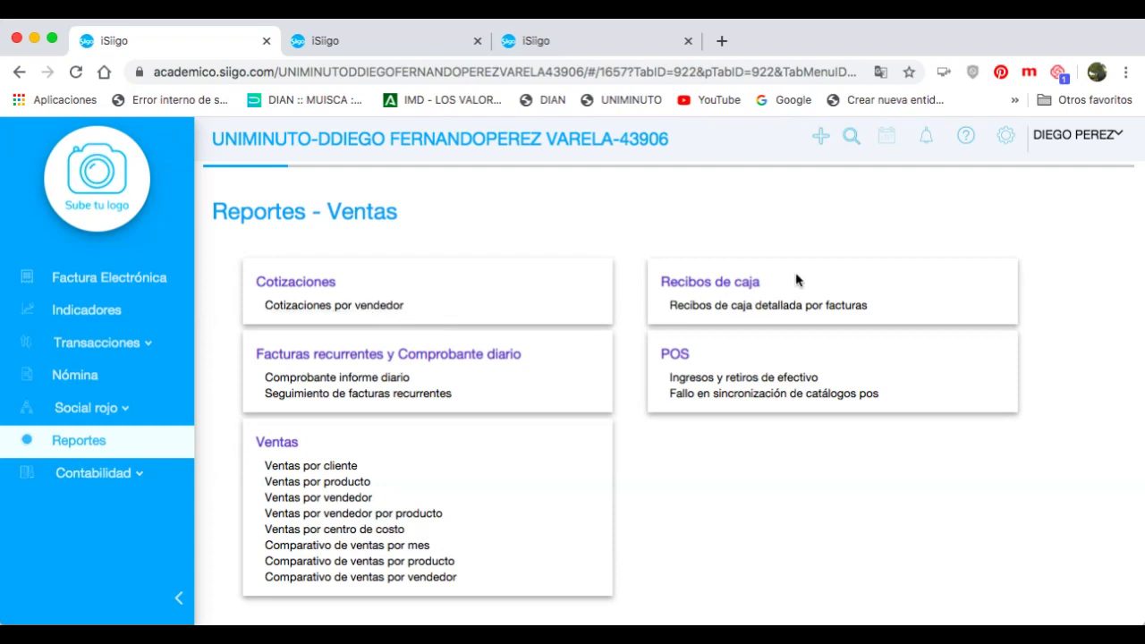
pyautogui.click(744, 310)
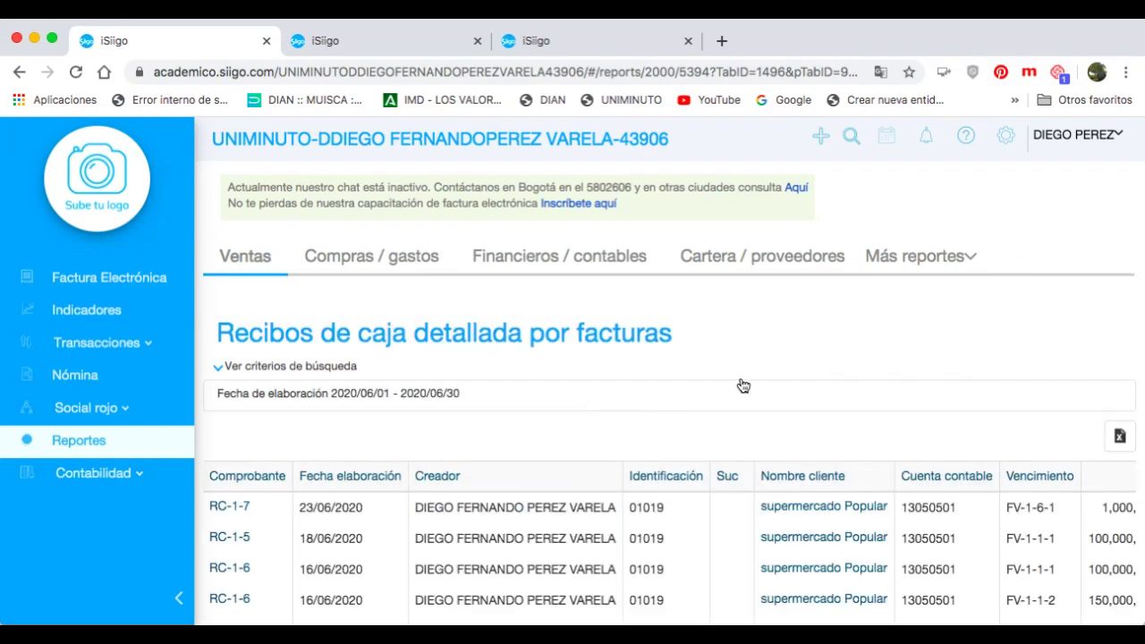
pyautogui.scroll(-3, 743, 385)
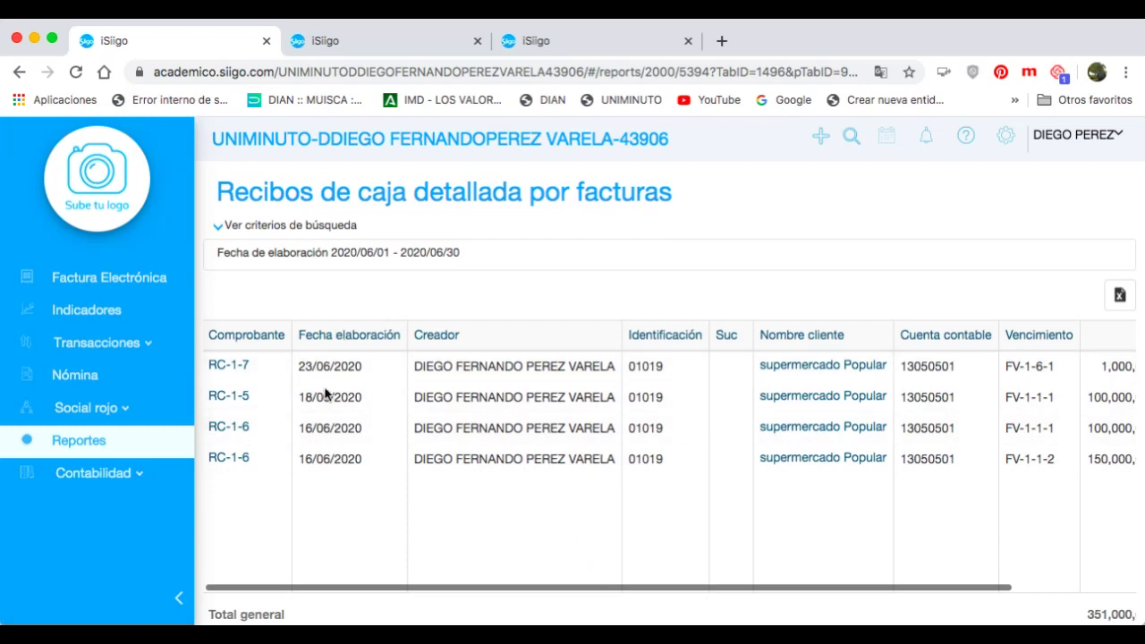
pyautogui.hscroll(2, 666, 456)
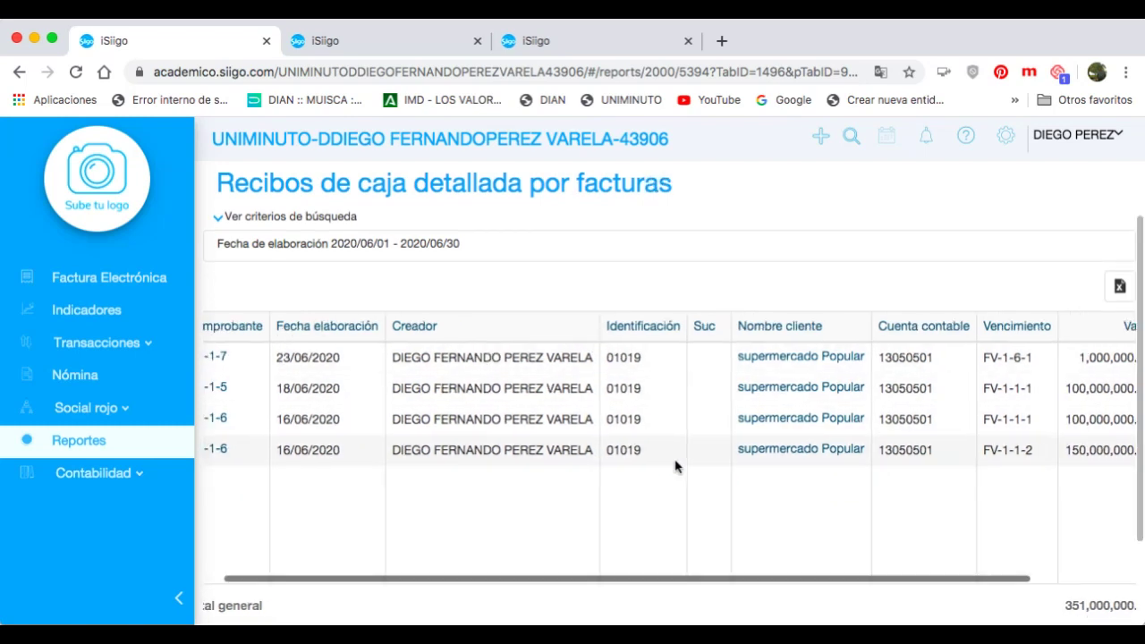
pyautogui.hscroll(5, 675, 466)
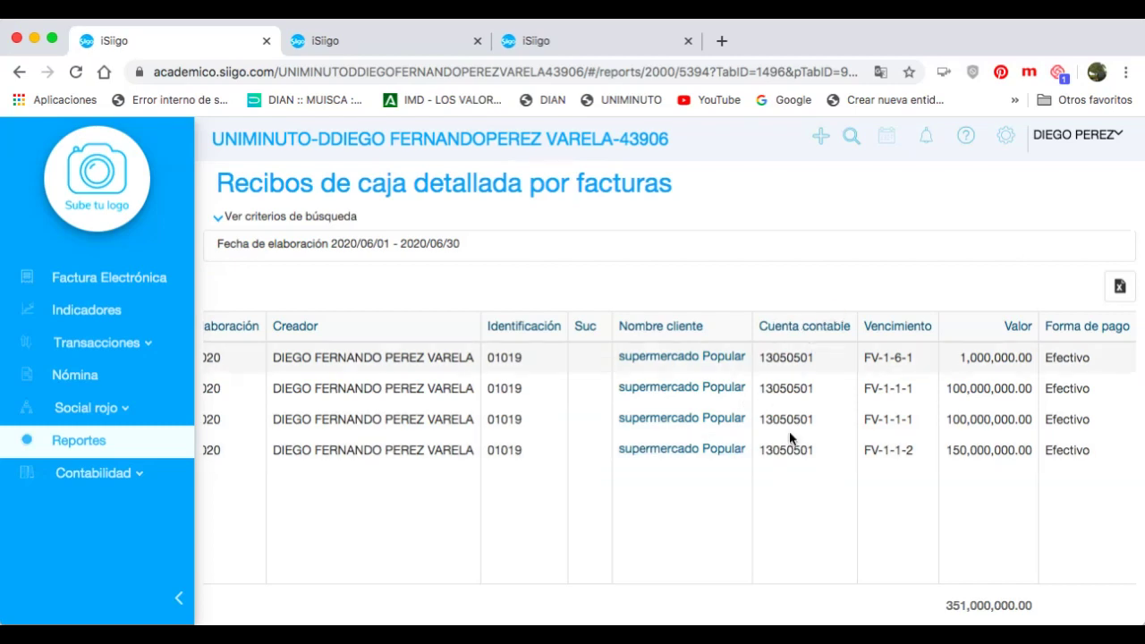
pyautogui.hscroll(1, 899, 393)
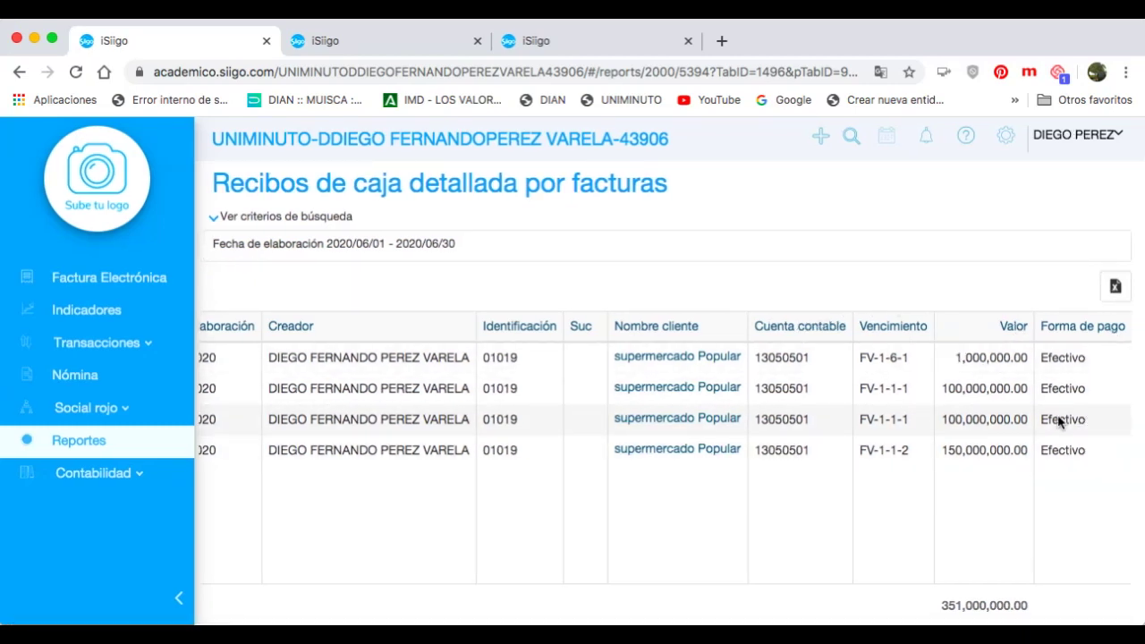
pyautogui.hscroll(-5, 522, 483)
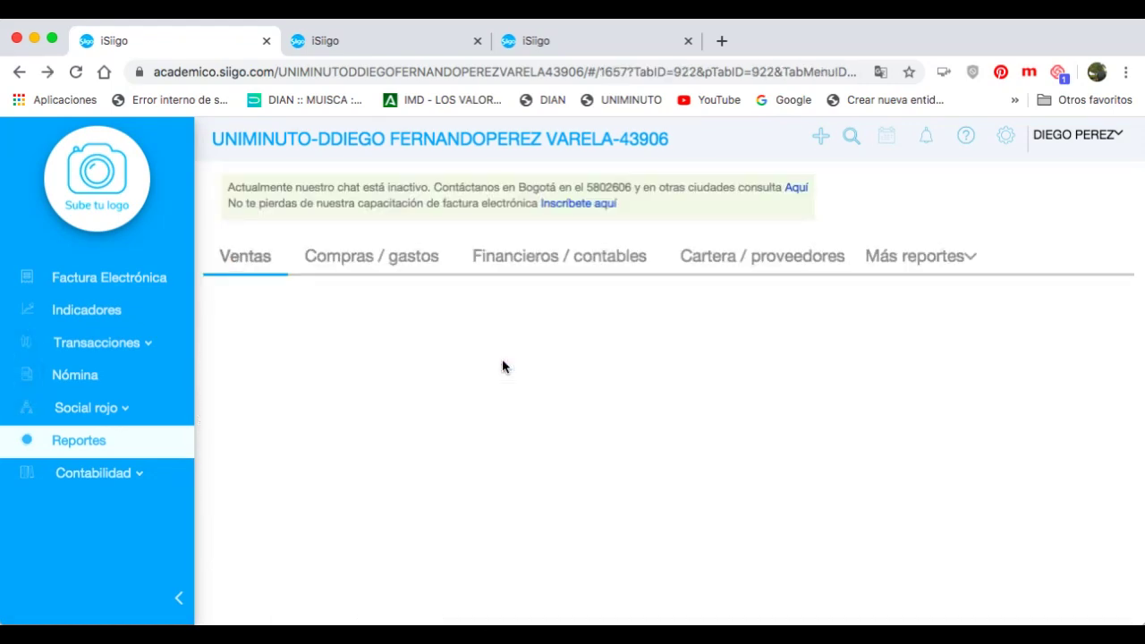
# Run the Comparativo de ventas por producto report for 2020 and review its table
pyautogui.scroll(-2, 477, 356)
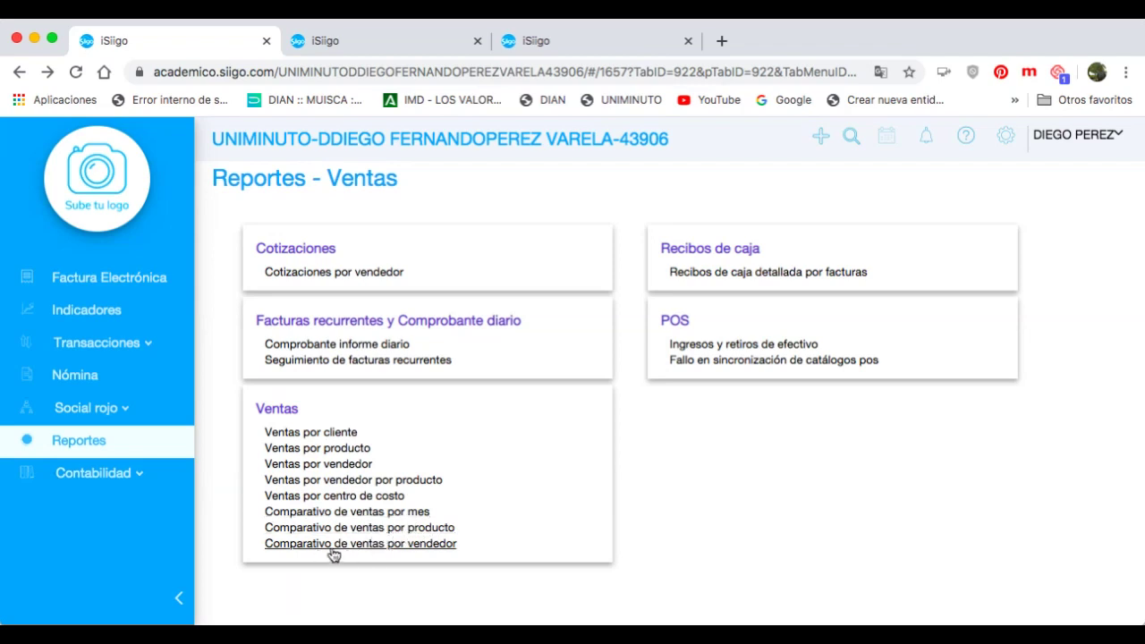
pyautogui.click(376, 532)
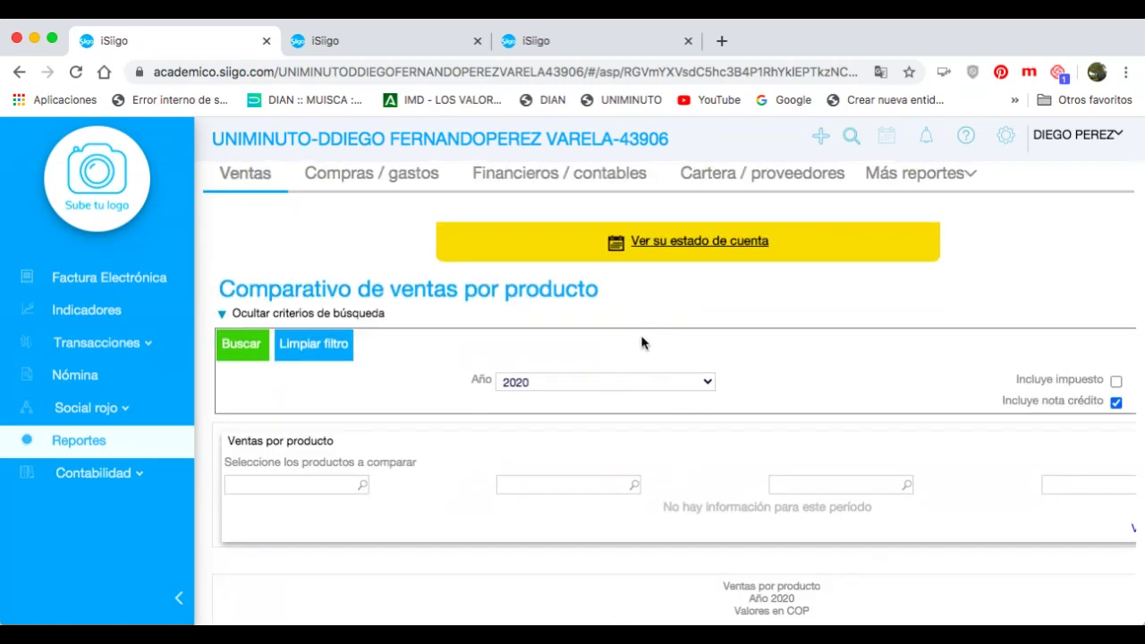
pyautogui.scroll(-1, 746, 359)
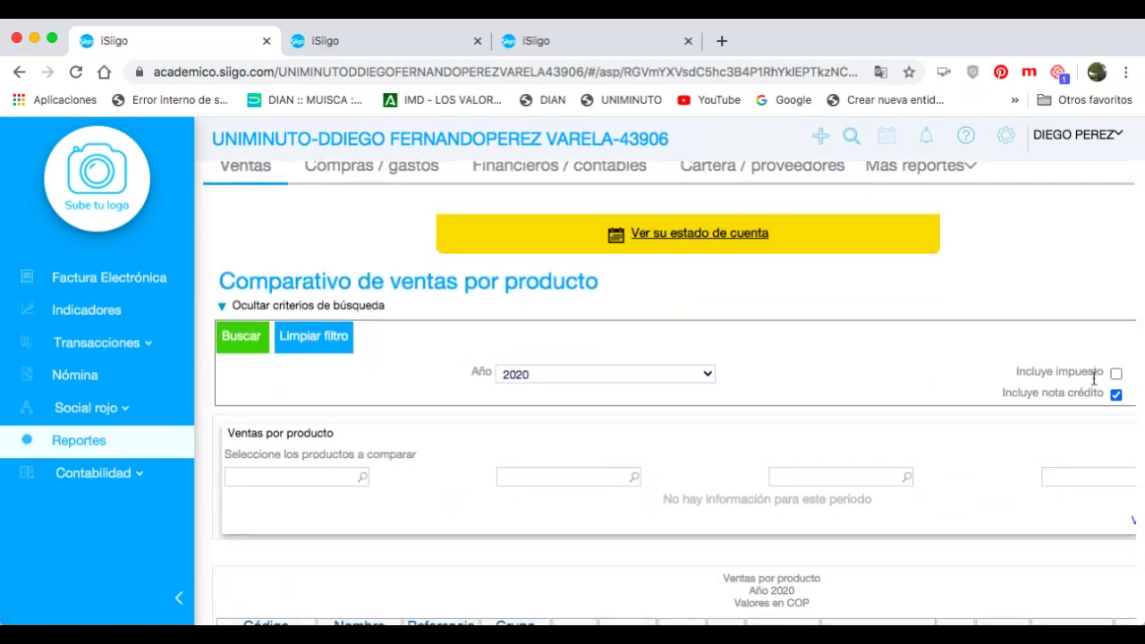
pyautogui.click(250, 341)
pyautogui.scroll(-5, 739, 424)
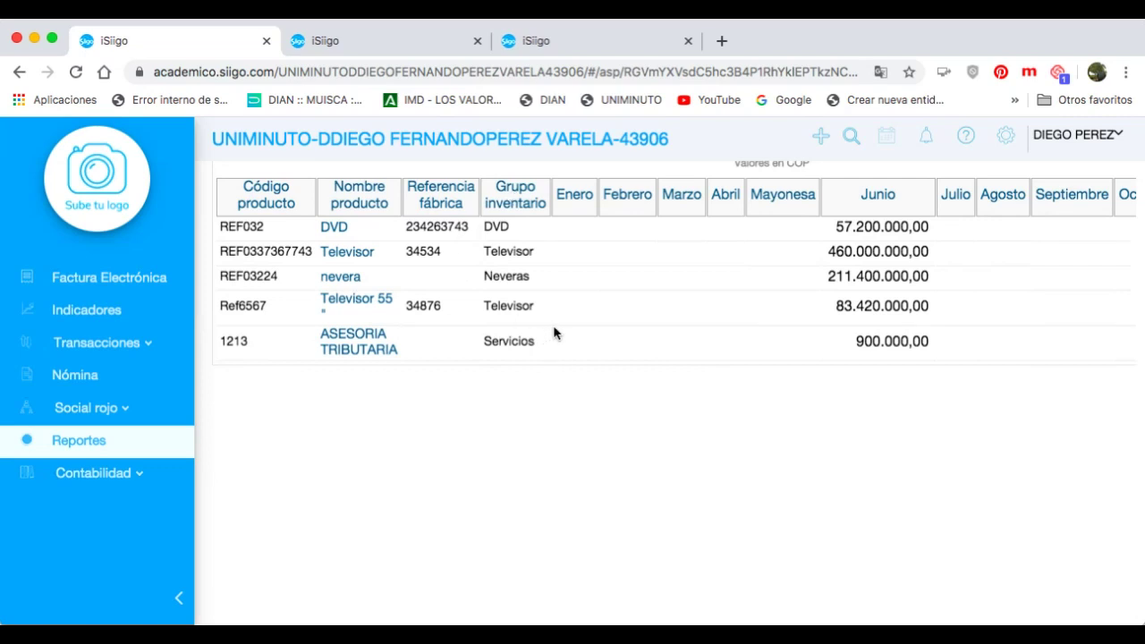
pyautogui.scroll(2, 637, 314)
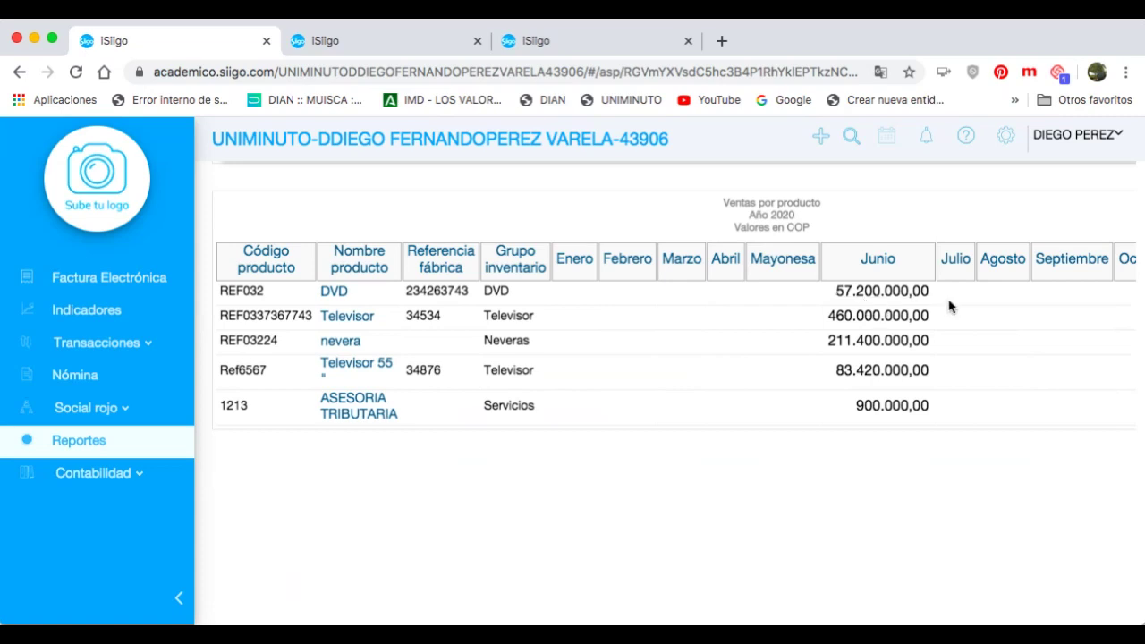
pyautogui.hscroll(5, 939, 305)
pyautogui.hscroll(-3, 939, 303)
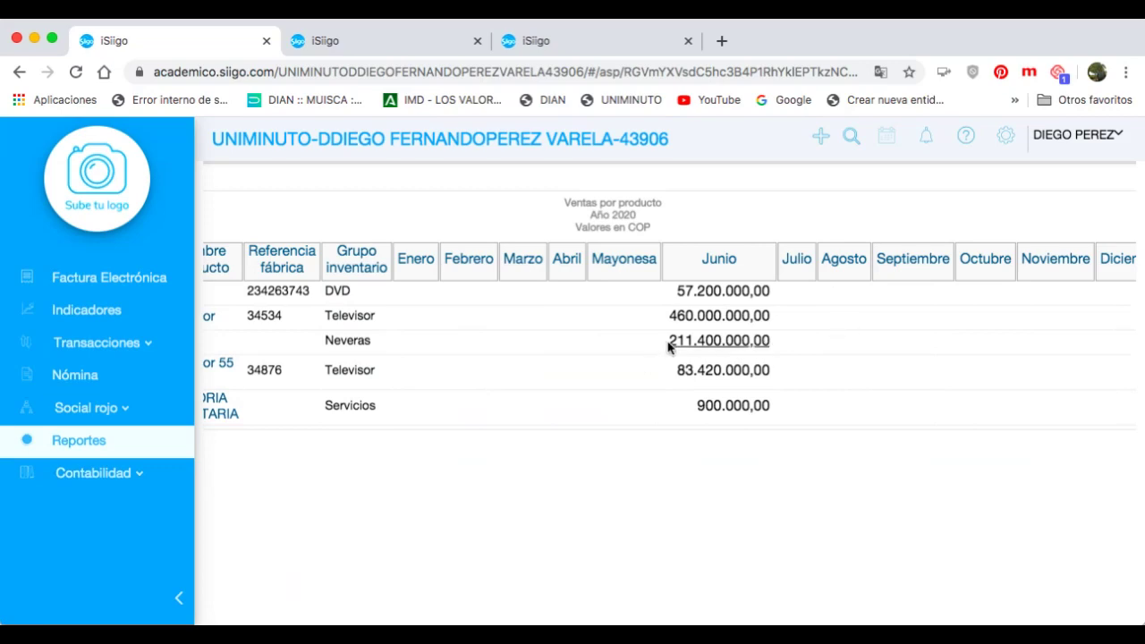
pyautogui.hscroll(-3, 670, 345)
pyautogui.hscroll(4, 657, 349)
pyautogui.scroll(10, 640, 344)
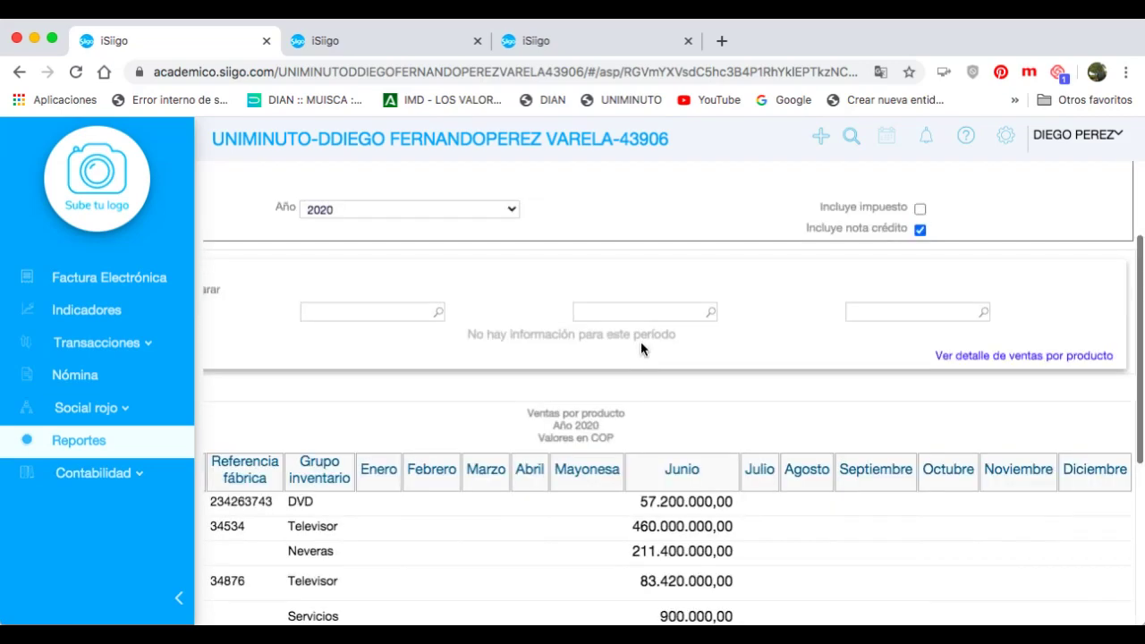
pyautogui.scroll(-1, 644, 344)
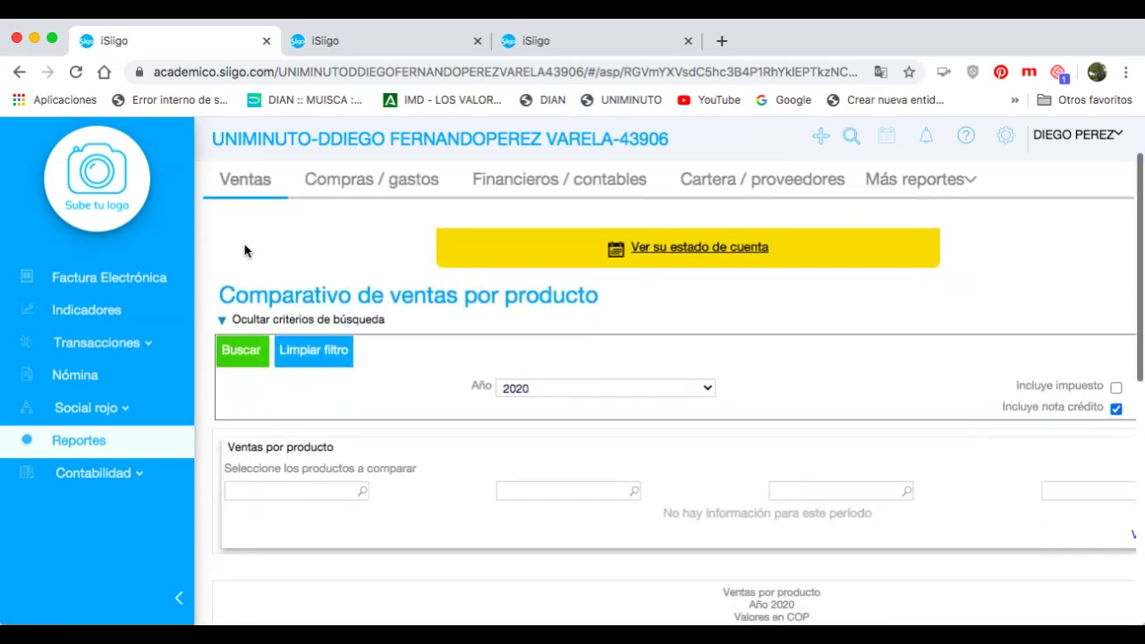
# Go back to the sales reports and open Ventas por vendedor por producto
pyautogui.click(242, 182)
pyautogui.scroll(-4, 550, 386)
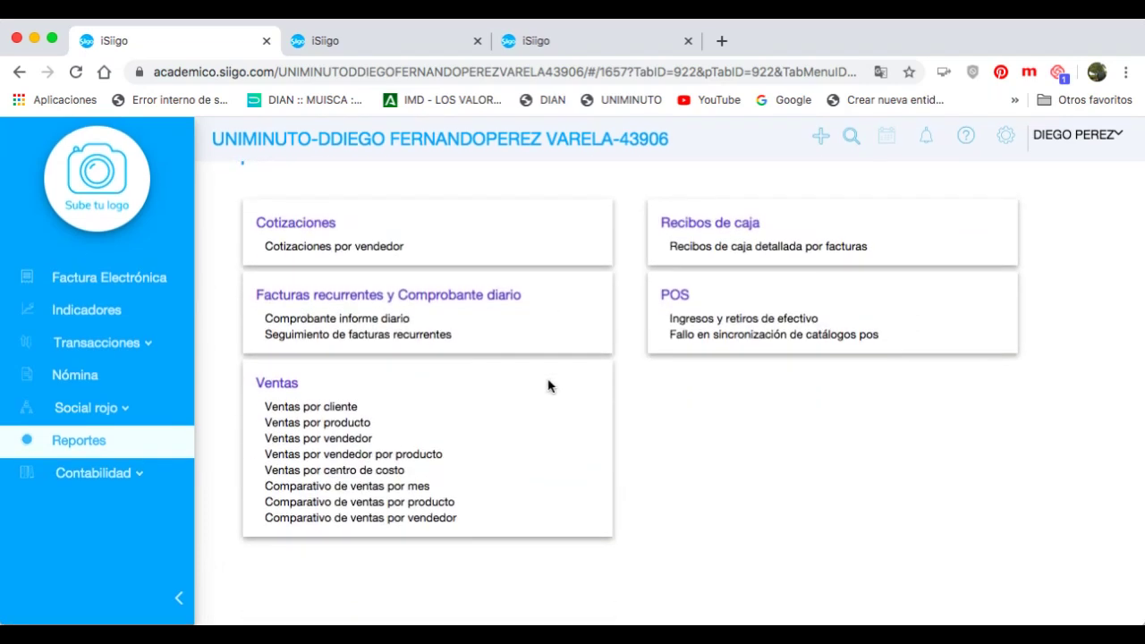
pyautogui.click(396, 463)
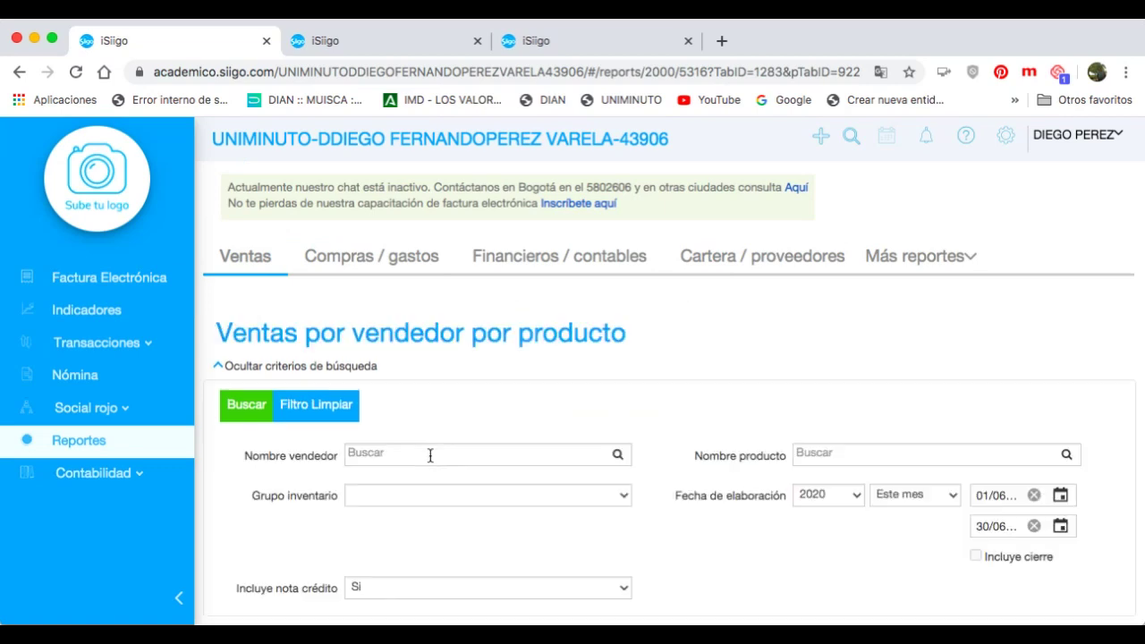
# Scroll across the June 2020 sales-by-seller-by-product table totalling 946,392,300.00
pyautogui.scroll(-5, 706, 388)
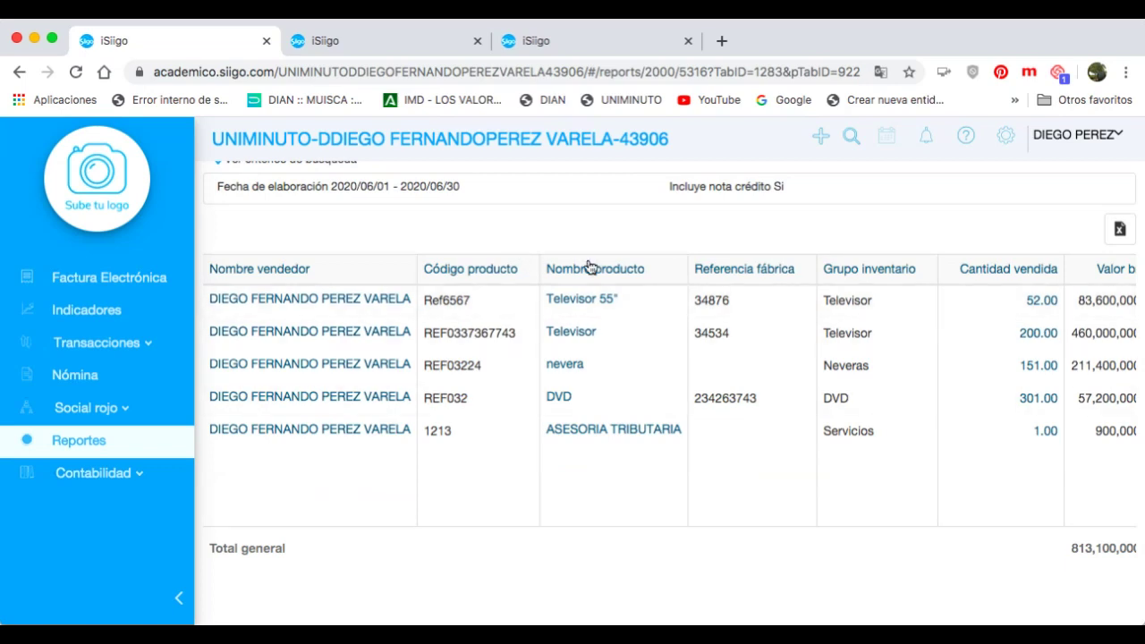
pyautogui.hscroll(3, 921, 316)
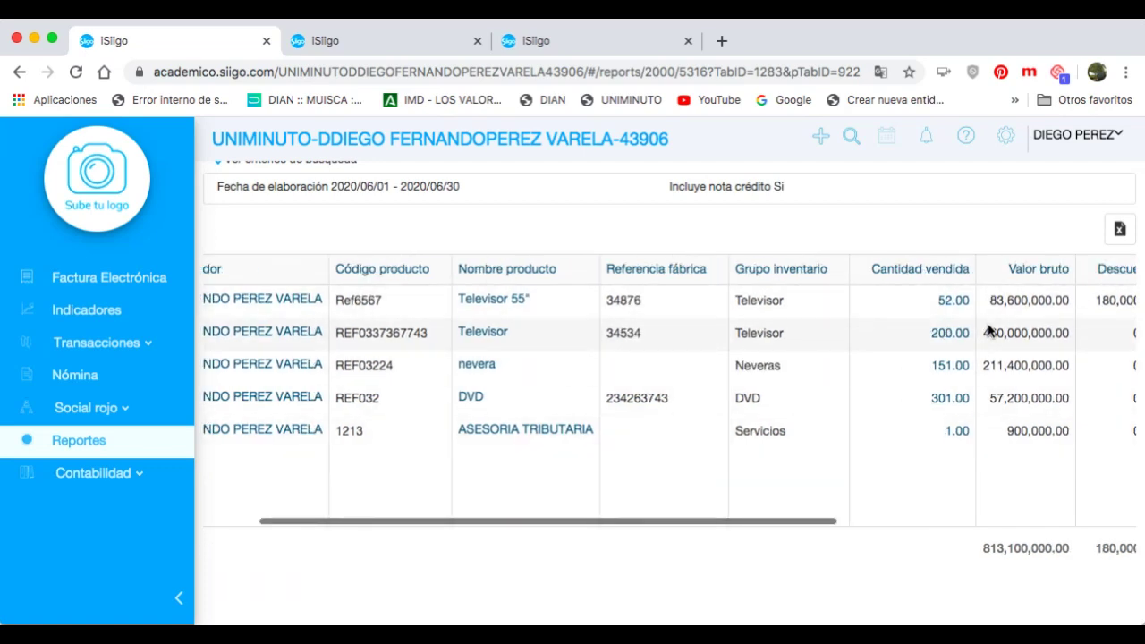
pyautogui.hscroll(3, 989, 331)
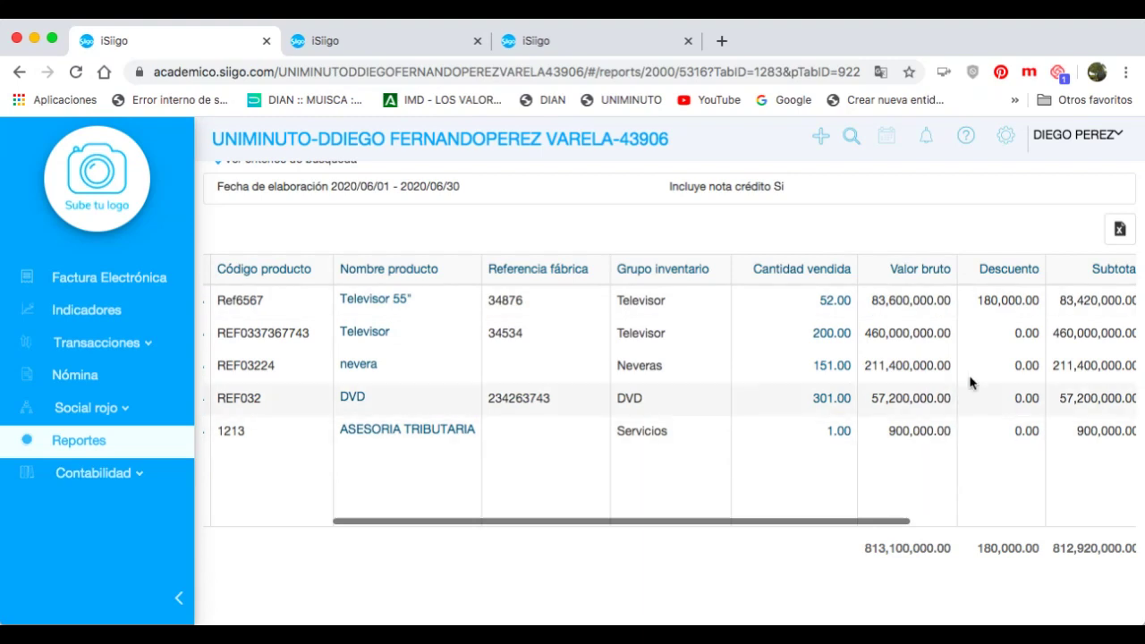
pyautogui.hscroll(3, 979, 348)
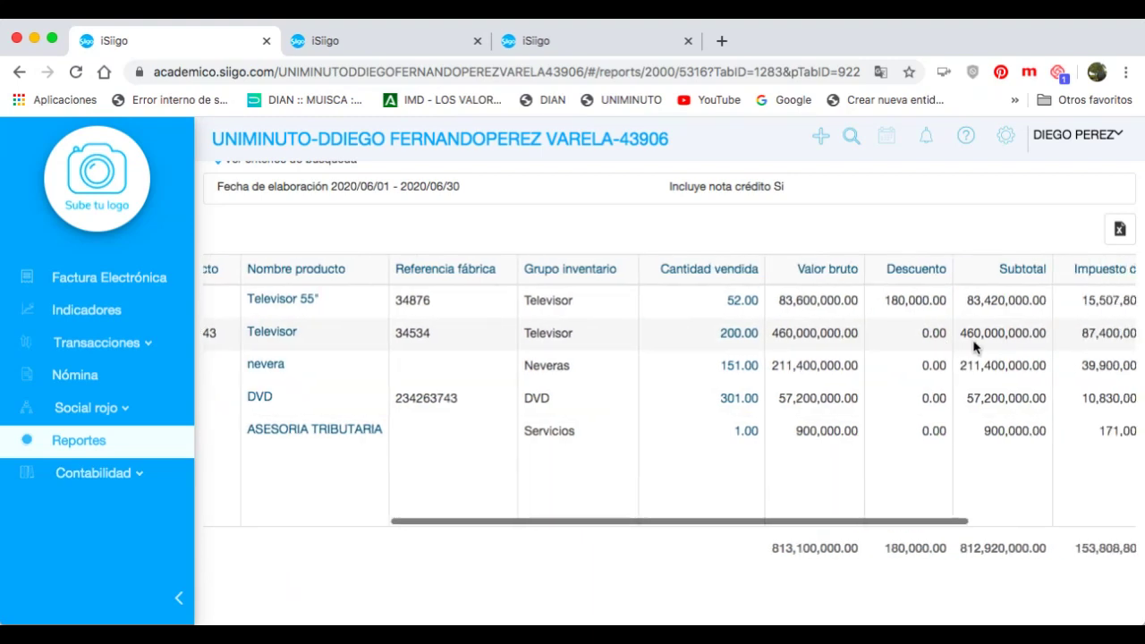
pyautogui.hscroll(3, 975, 347)
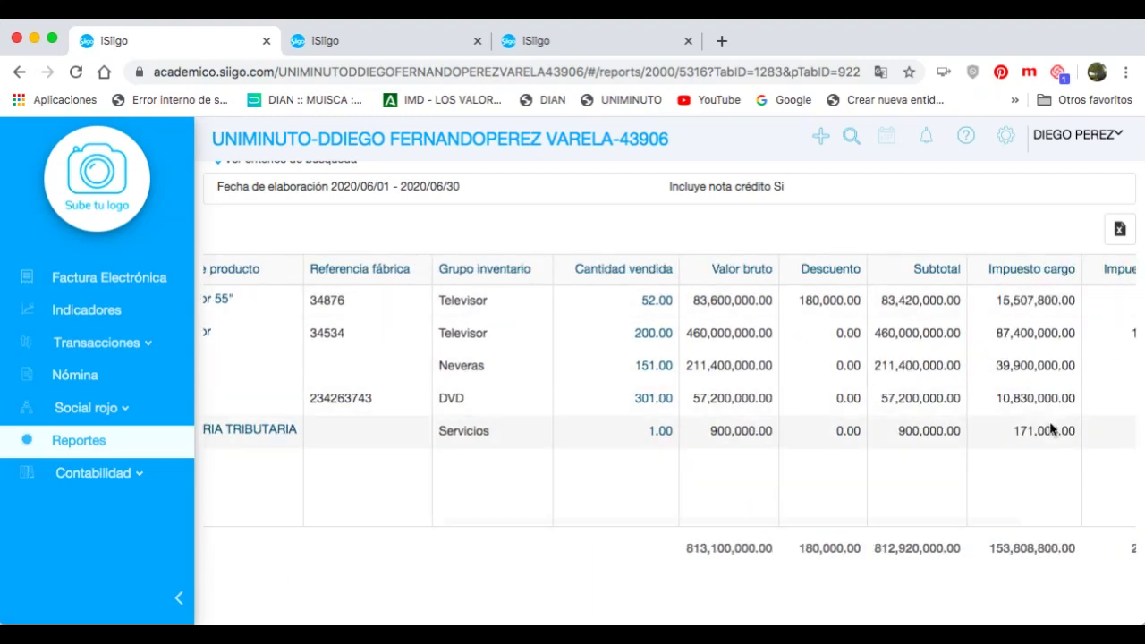
pyautogui.hscroll(5, 1052, 430)
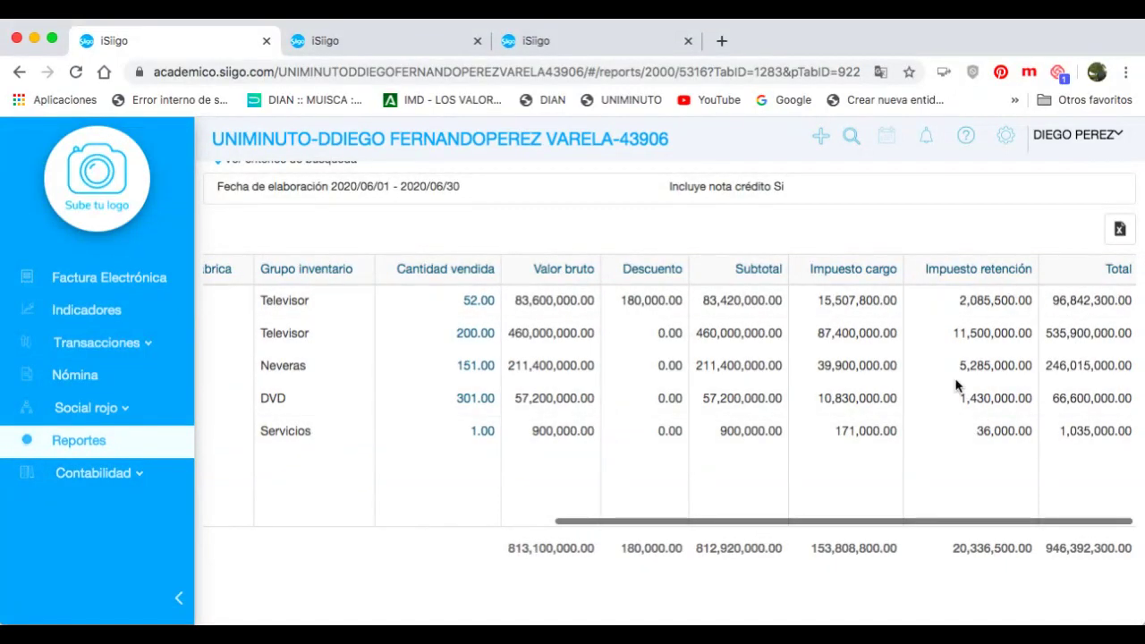
pyautogui.hscroll(1, 1005, 348)
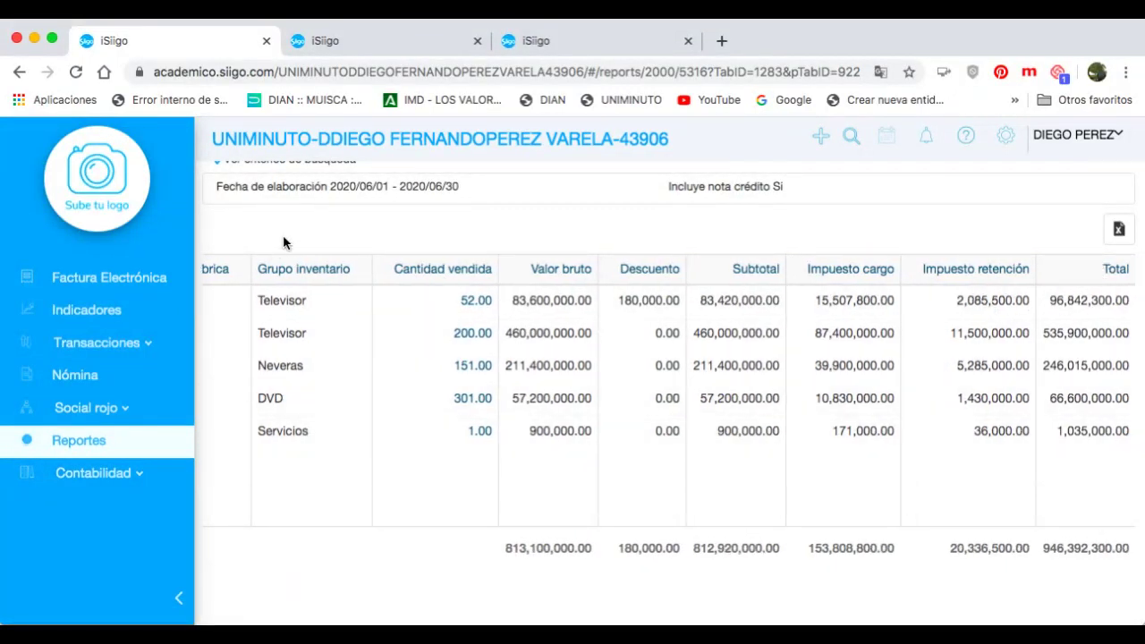
pyautogui.scroll(5, 298, 268)
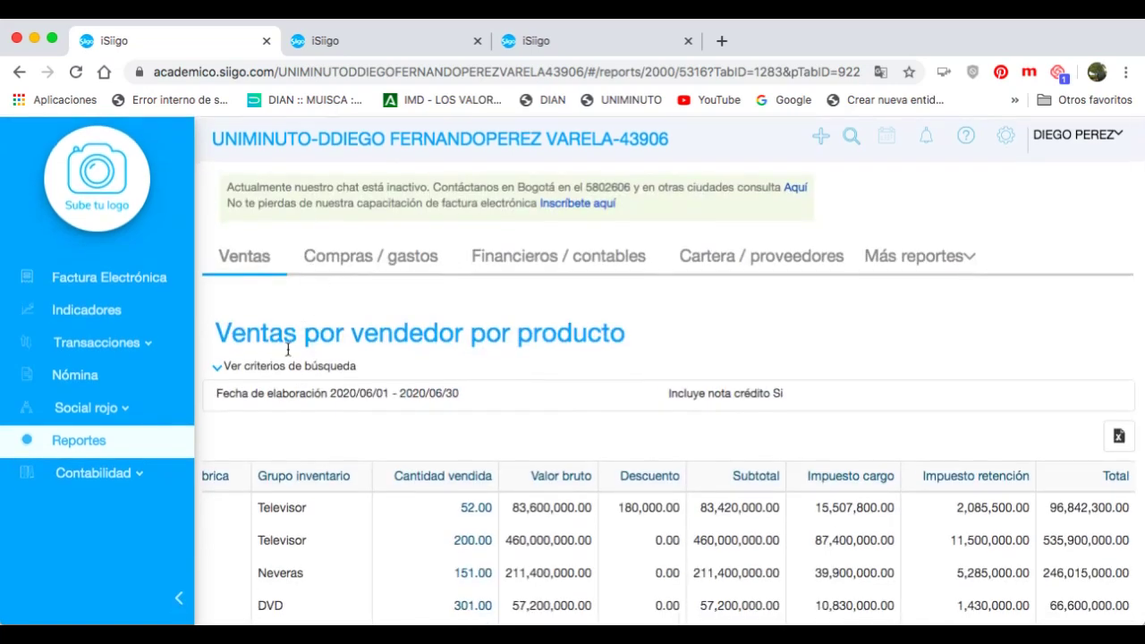
# Review the report's search criteria, then return to the sales reports list
pyautogui.click(234, 369)
pyautogui.scroll(-2, 741, 429)
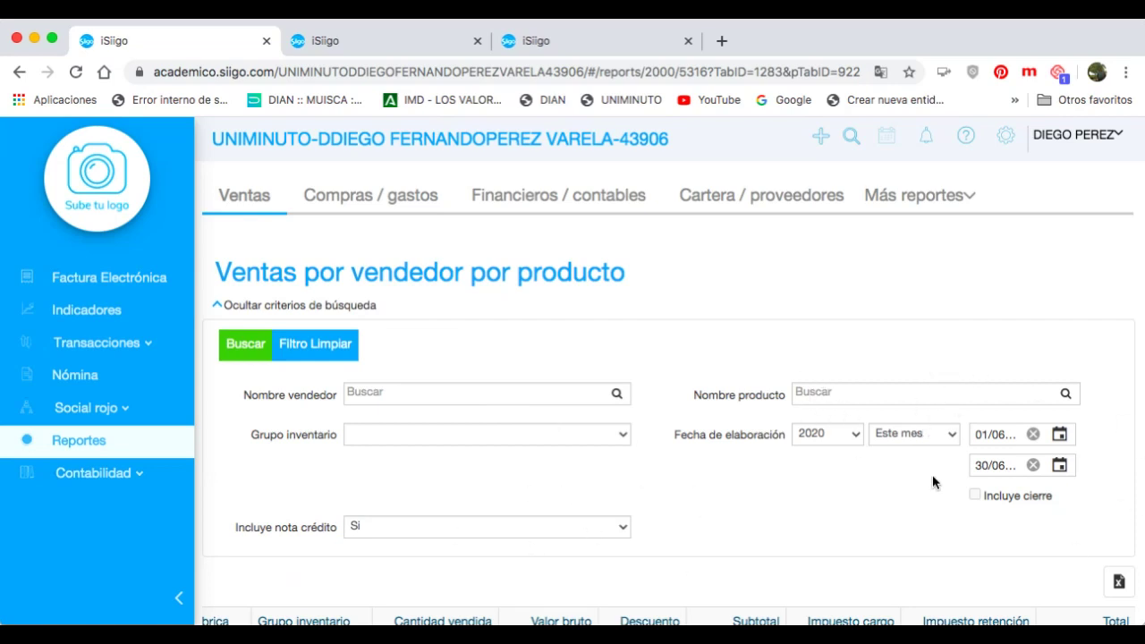
pyautogui.scroll(-3, 1067, 491)
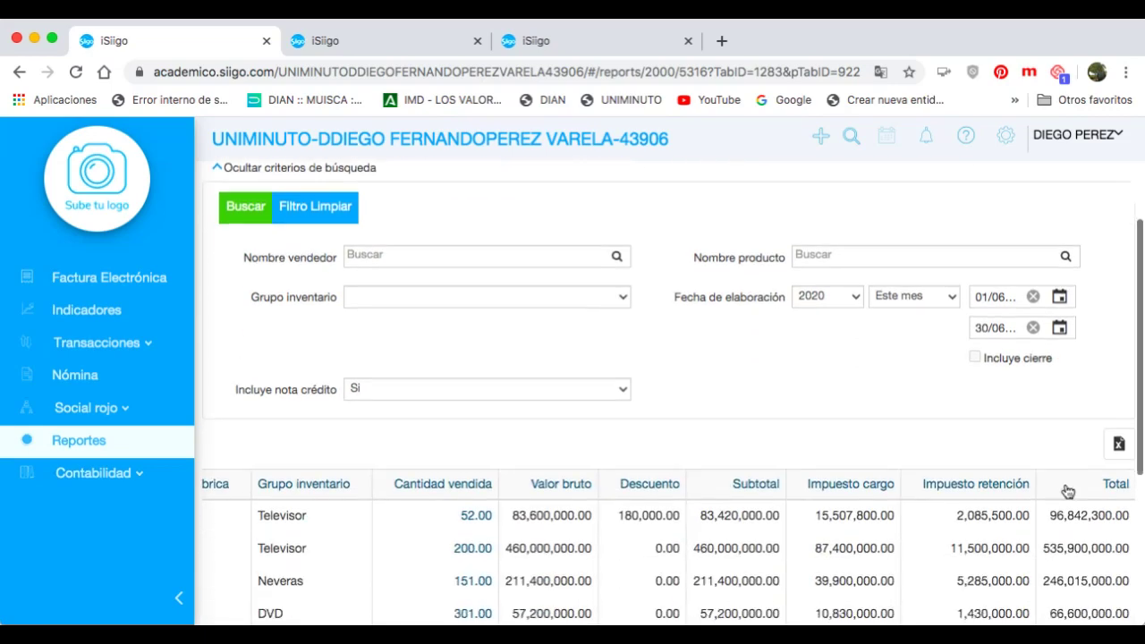
pyautogui.scroll(-2, 1067, 491)
pyautogui.scroll(7, 826, 378)
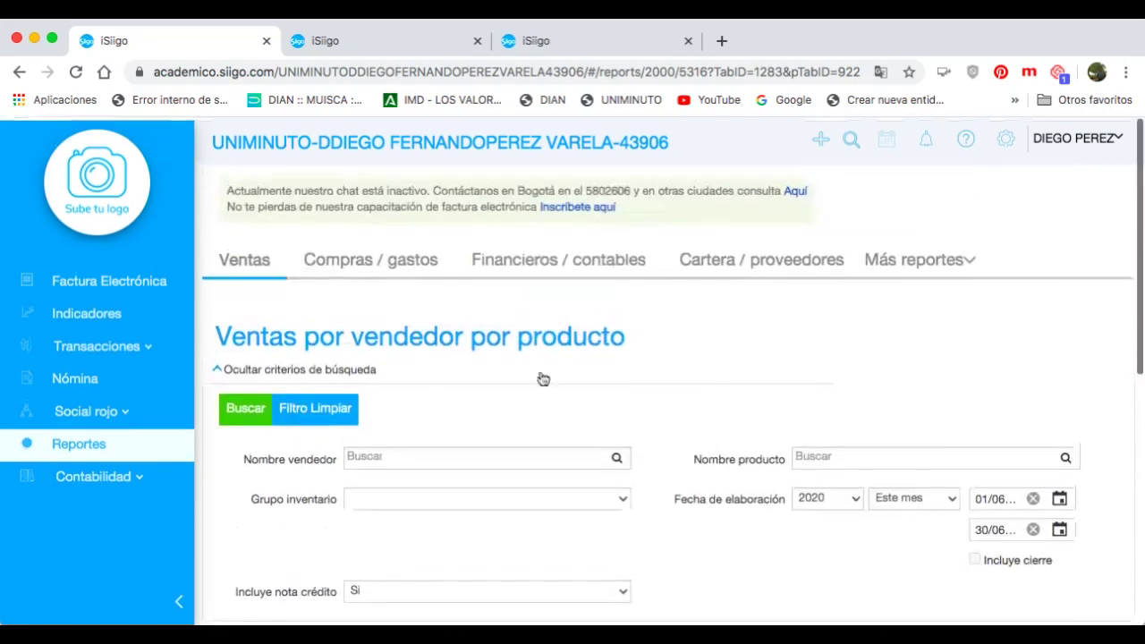
pyautogui.click(247, 260)
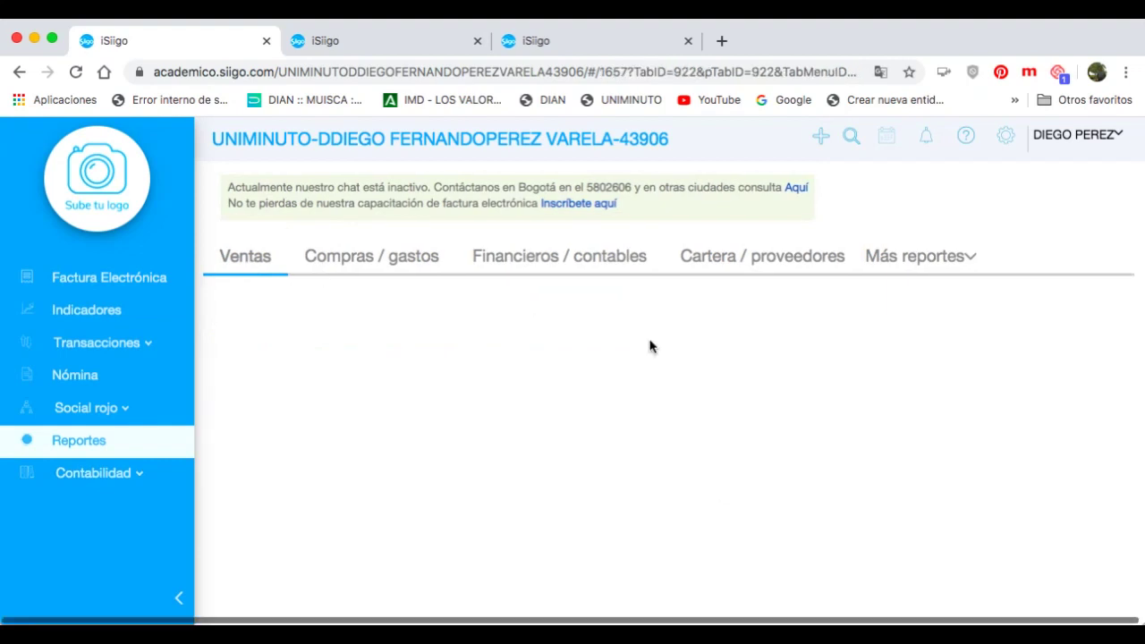
pyautogui.scroll(-4, 617, 396)
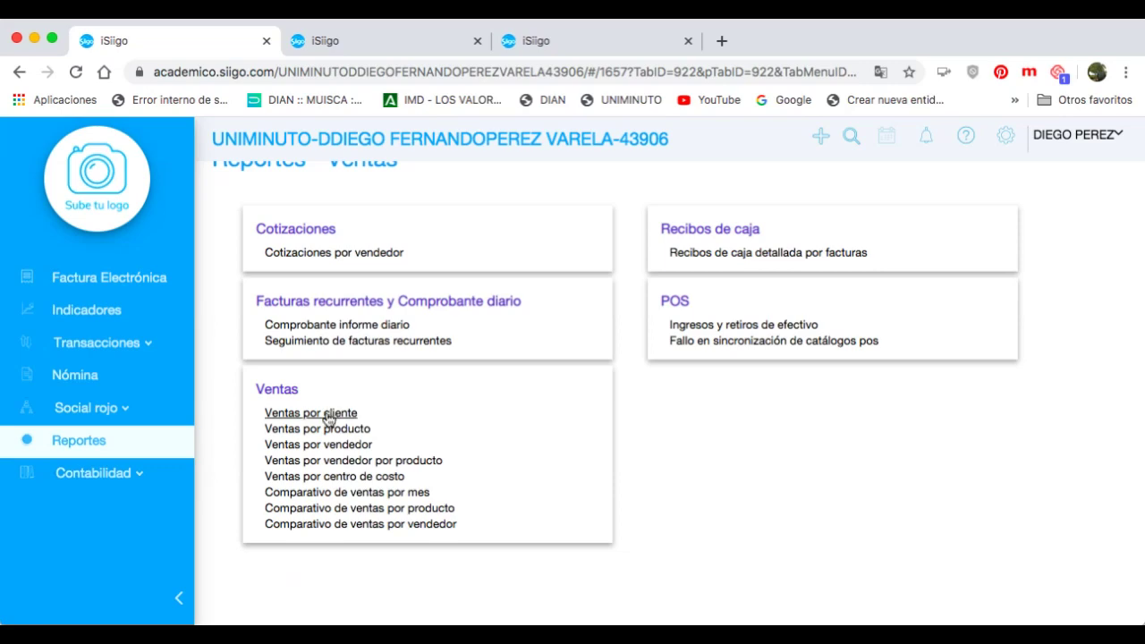
pyautogui.click(328, 413)
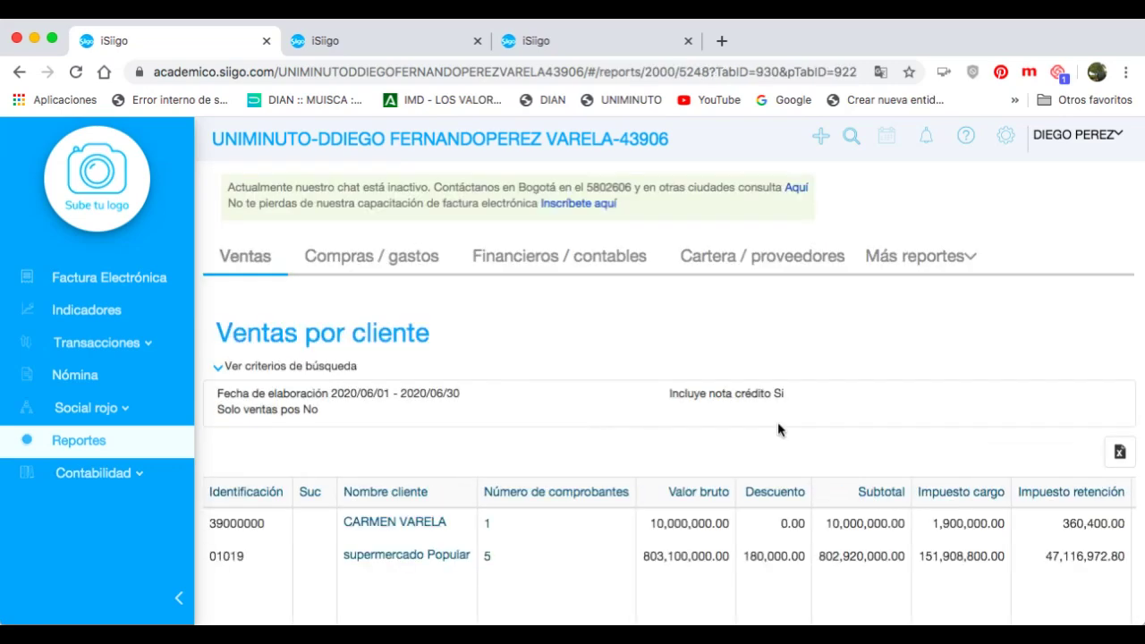
pyautogui.scroll(-3, 777, 423)
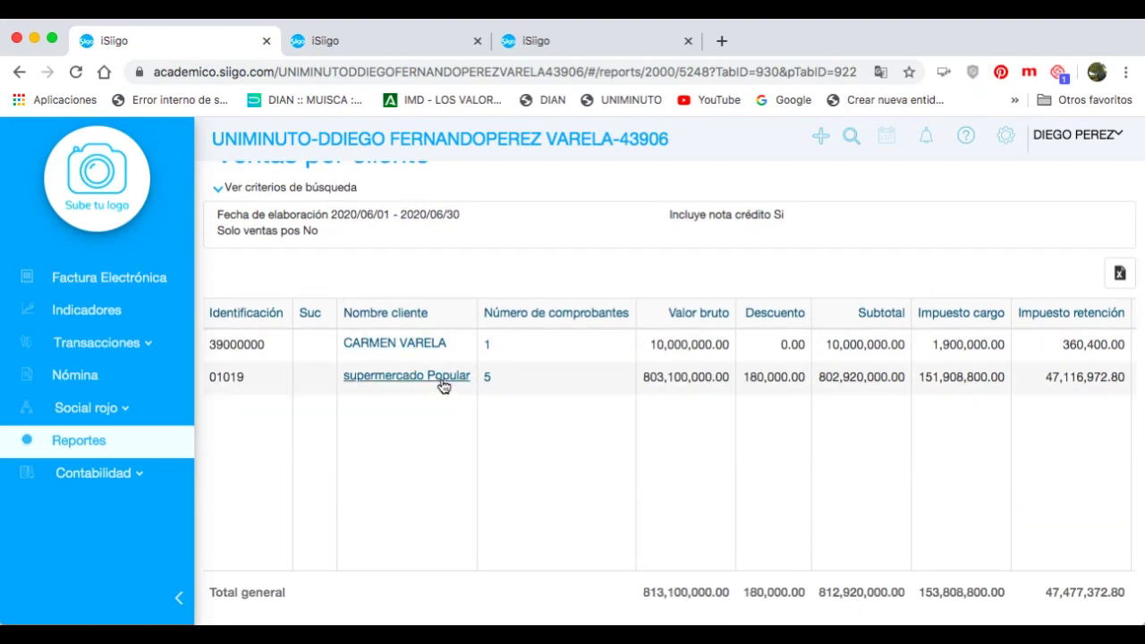
pyautogui.click(1, 257)
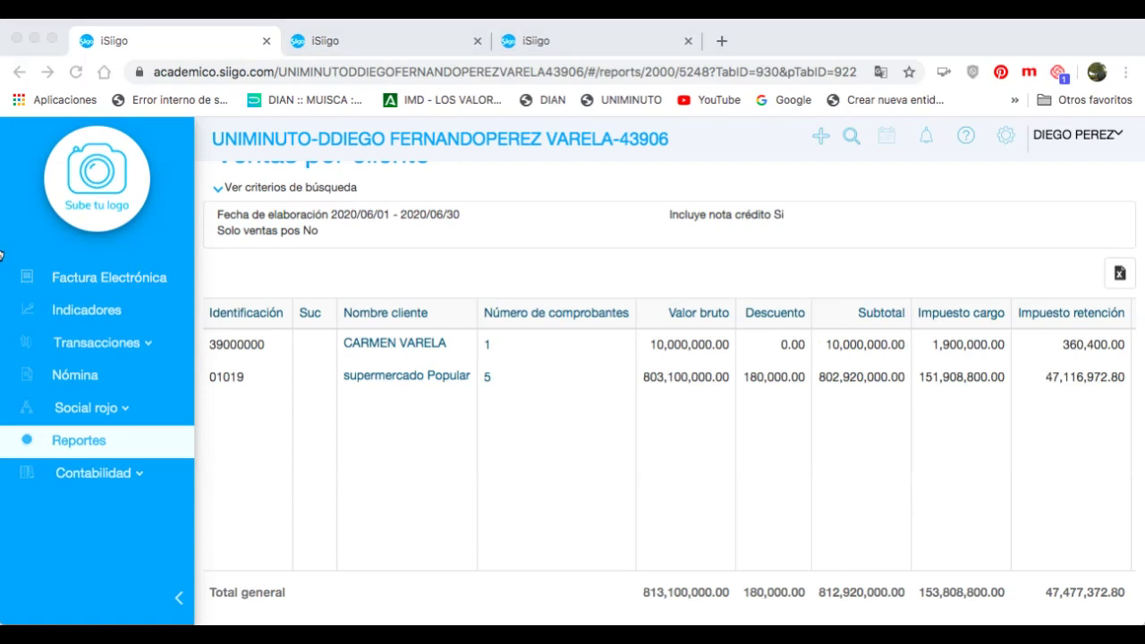
pyautogui.hscroll(3, 653, 431)
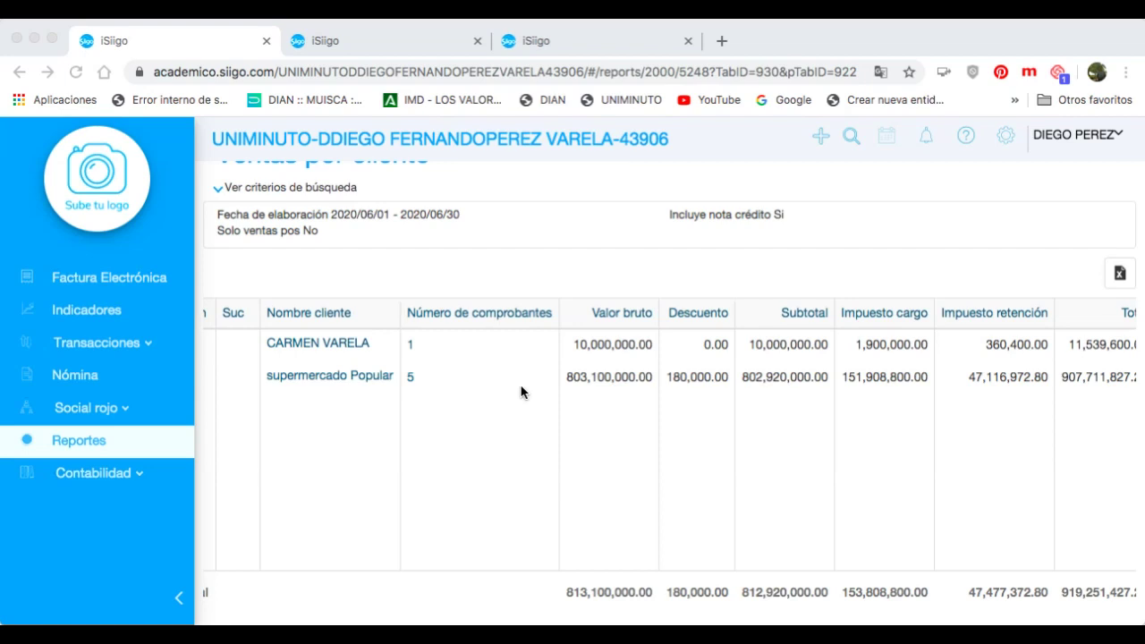
pyautogui.hscroll(2, 778, 380)
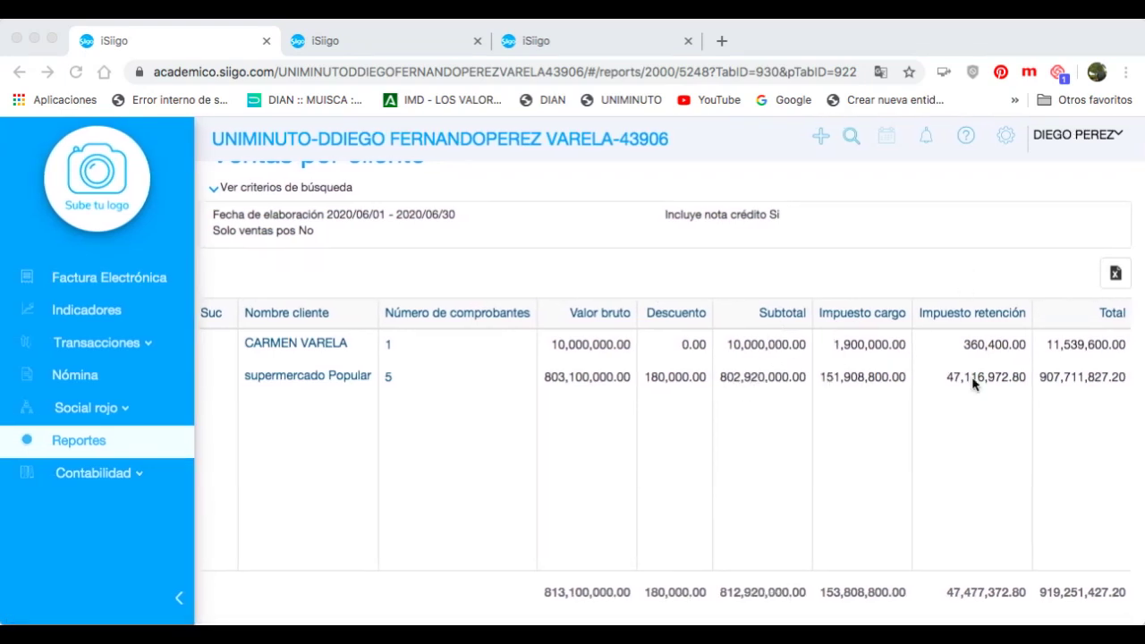
pyautogui.hscroll(-5, 455, 450)
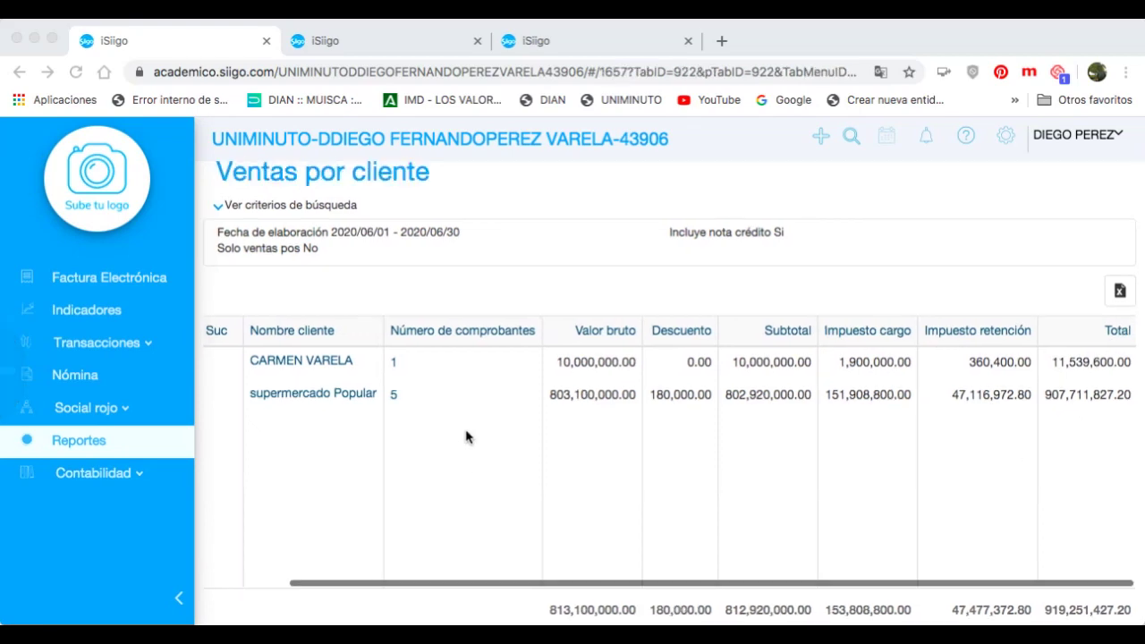
pyautogui.scroll(-3, 680, 420)
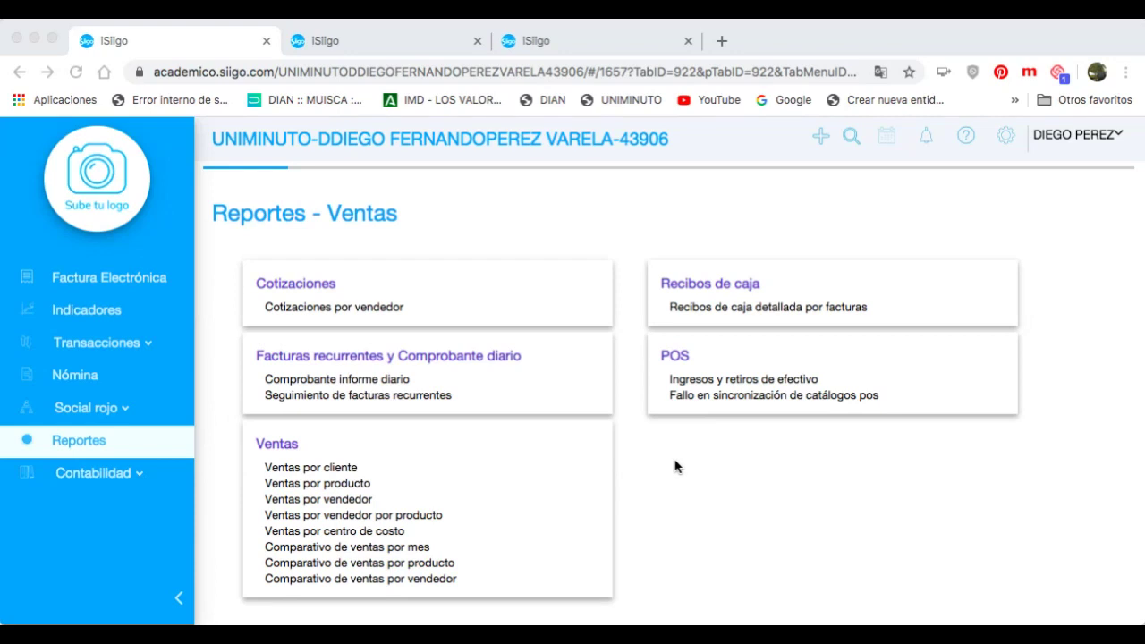
# Open Comprobante informe diario and set voucher type FV-1 Factura de venta No
pyautogui.click(360, 381)
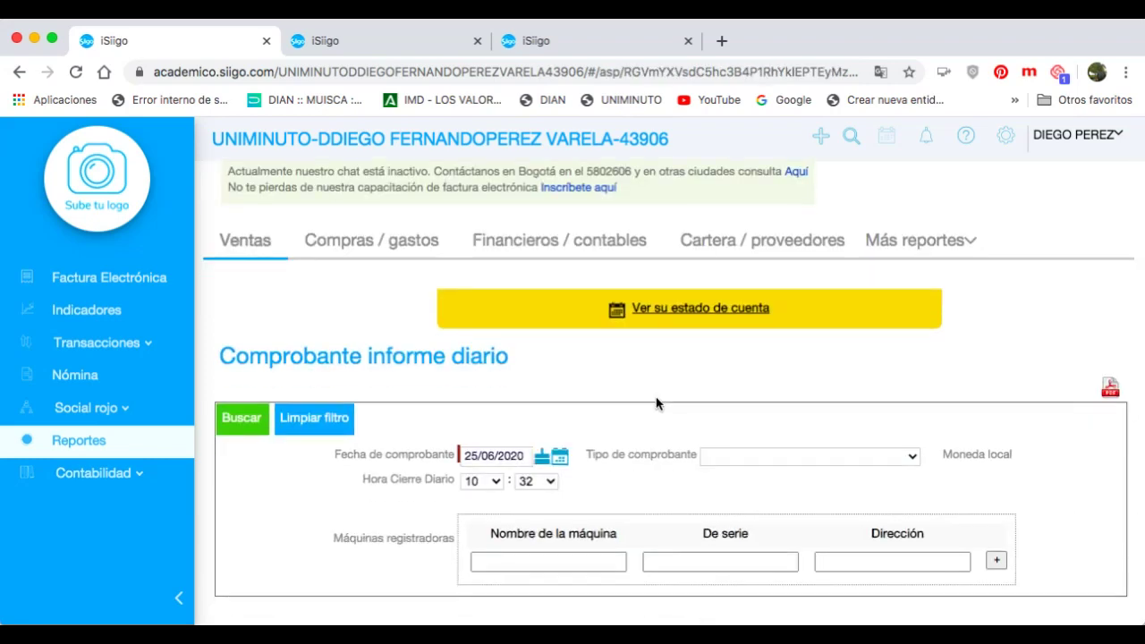
pyautogui.scroll(-2, 657, 403)
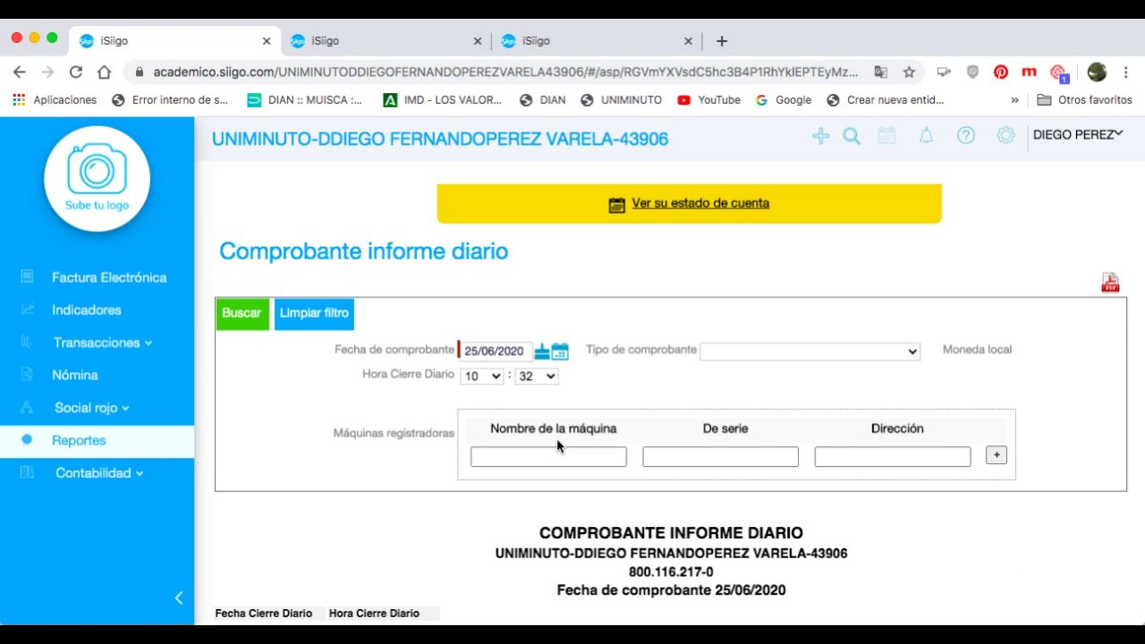
pyautogui.click(815, 373)
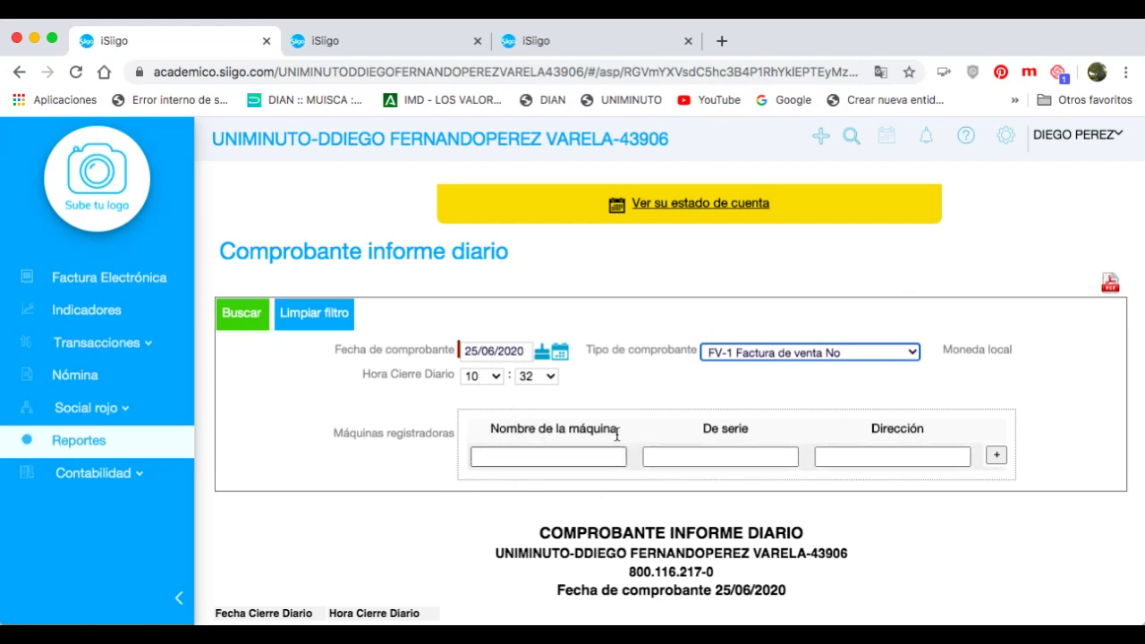
pyautogui.click(599, 458)
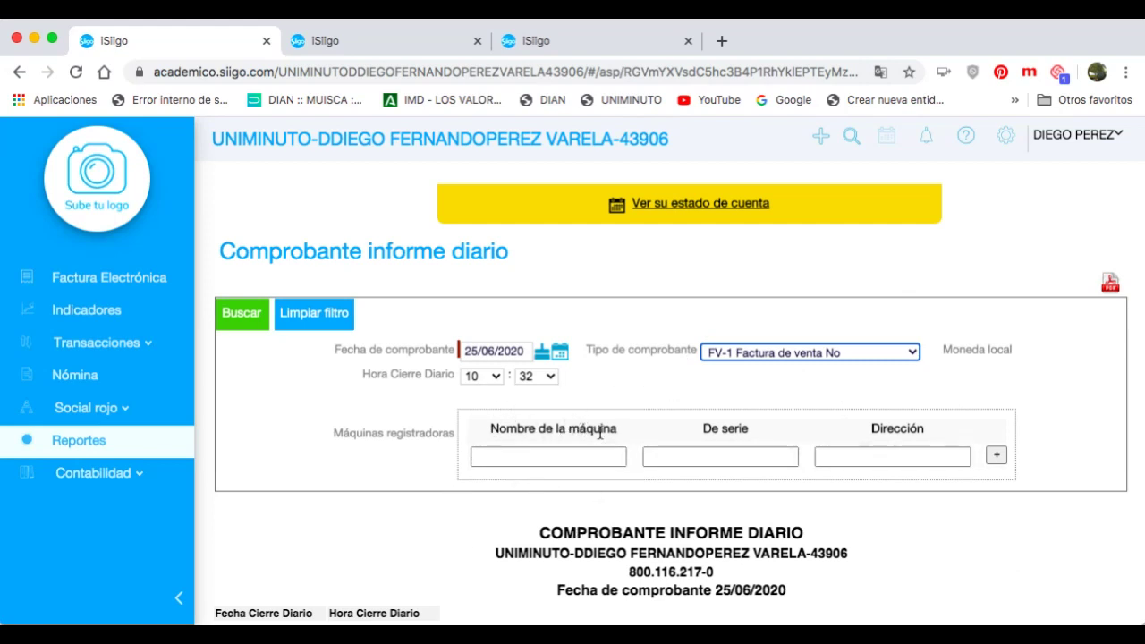
pyautogui.click(619, 454)
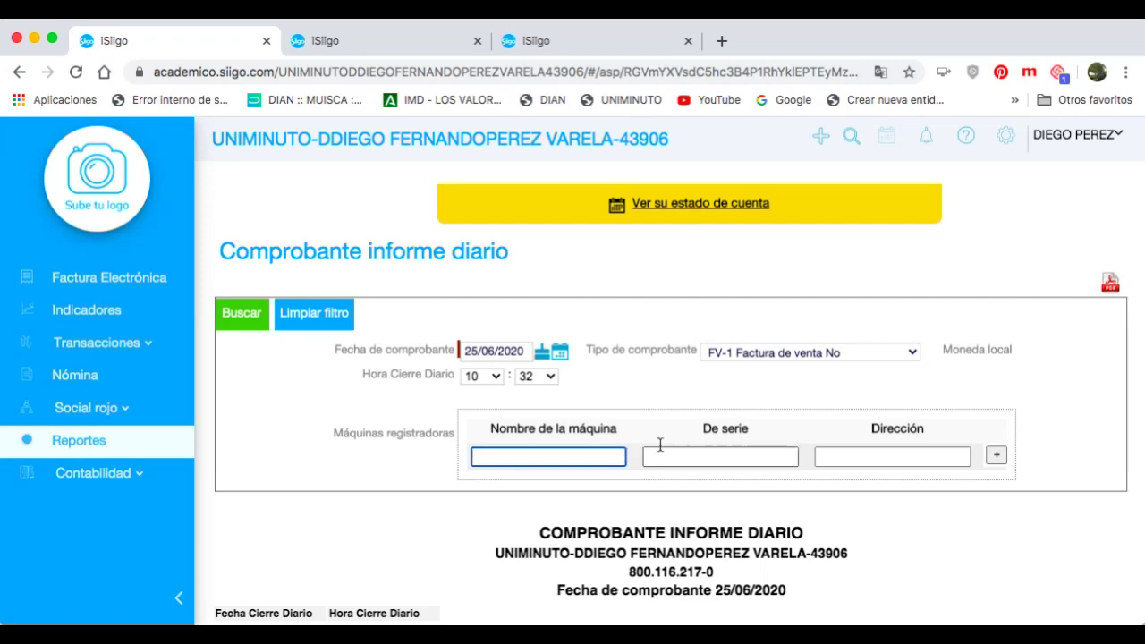
pyautogui.click(709, 454)
pyautogui.click(859, 456)
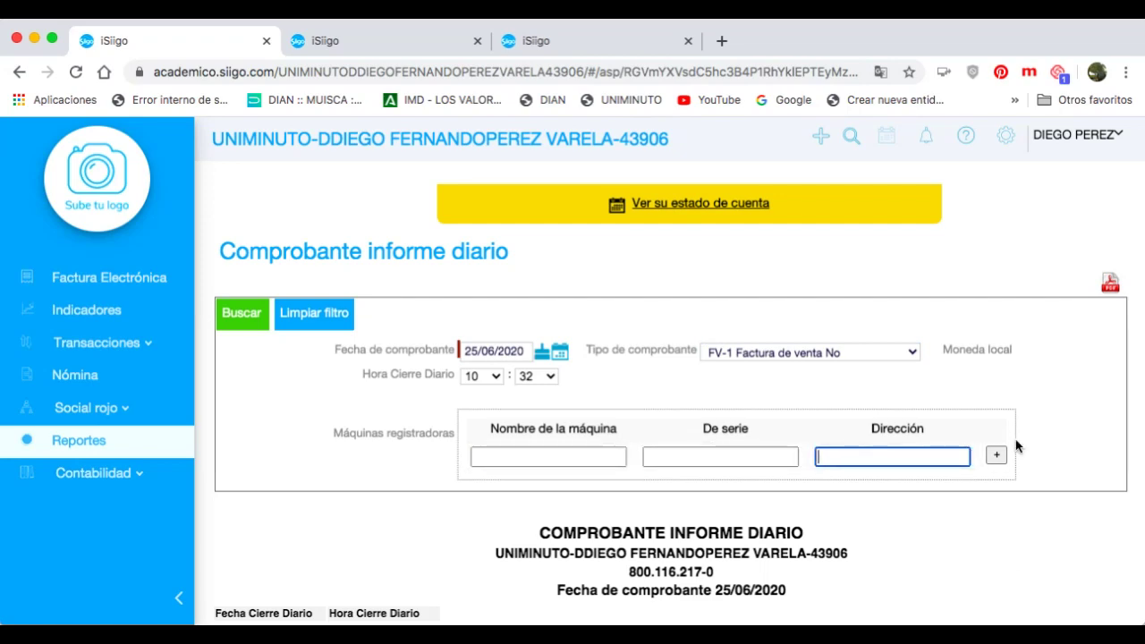
# Scroll through the 25/06/2020 daily report with its 0,00 totals, then return to sales reports
pyautogui.scroll(-3, 1015, 445)
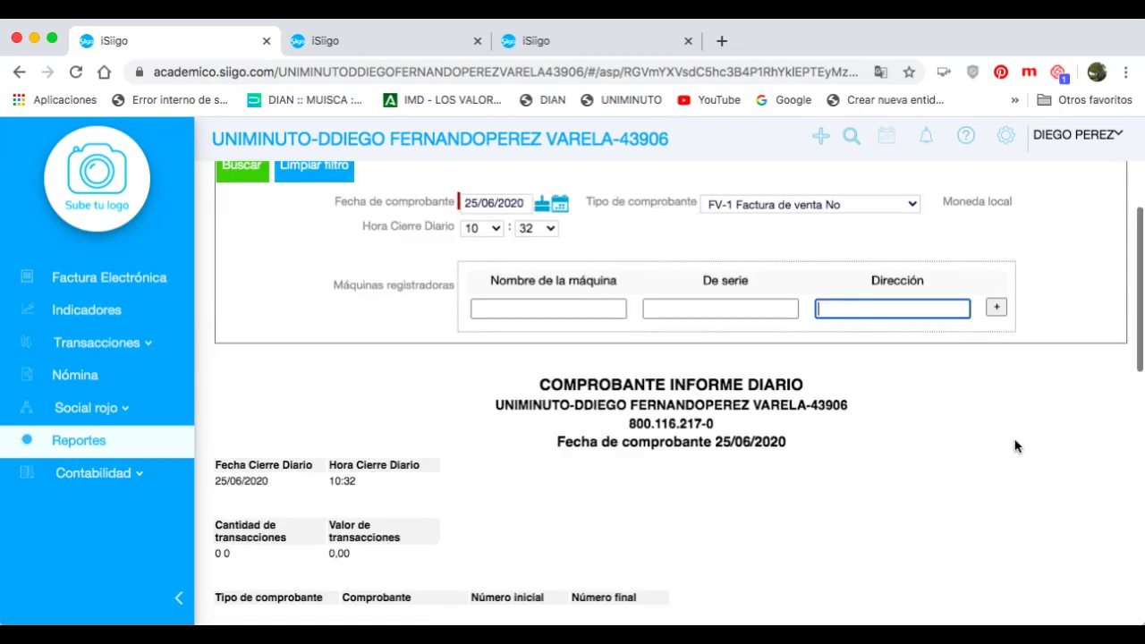
pyautogui.scroll(-2, 1015, 445)
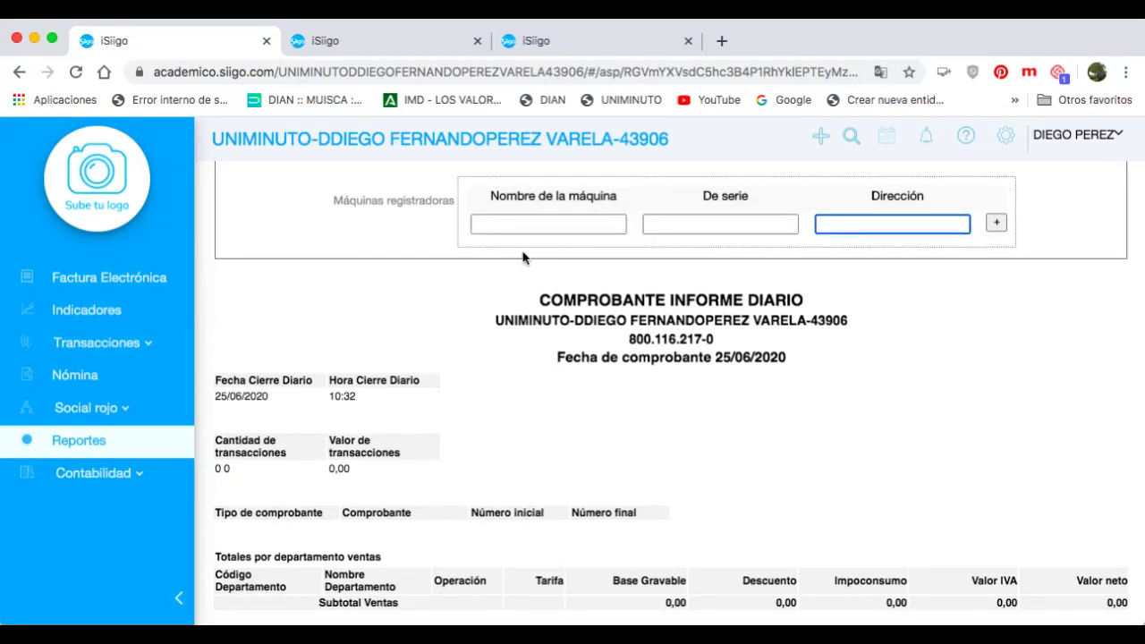
pyautogui.scroll(-3, 653, 344)
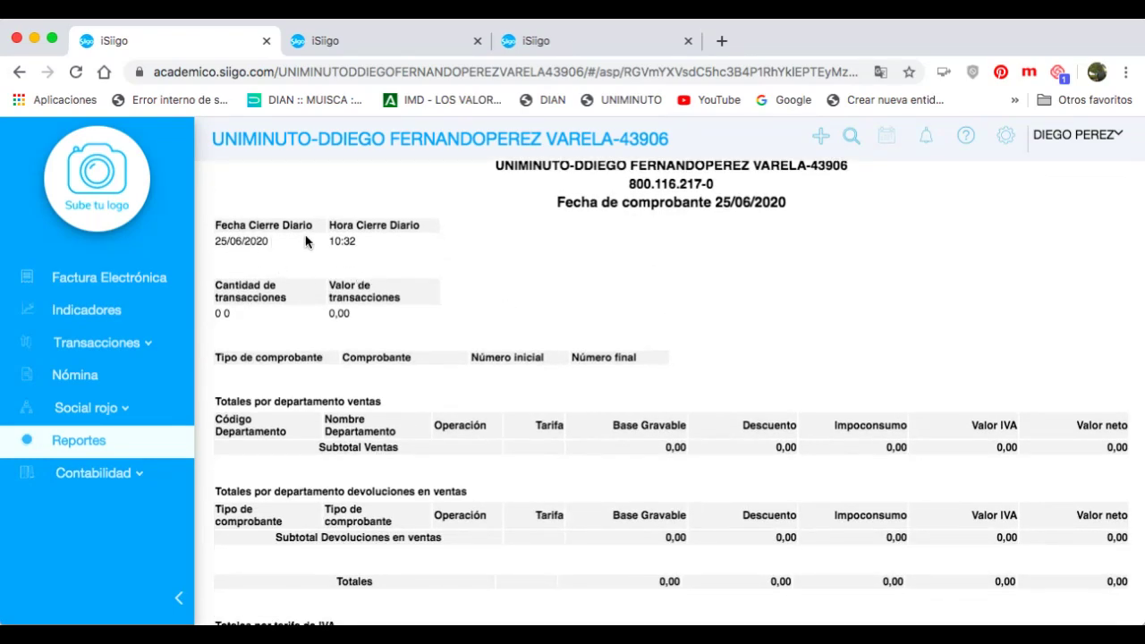
pyautogui.scroll(-2, 351, 239)
pyautogui.scroll(-2, 352, 247)
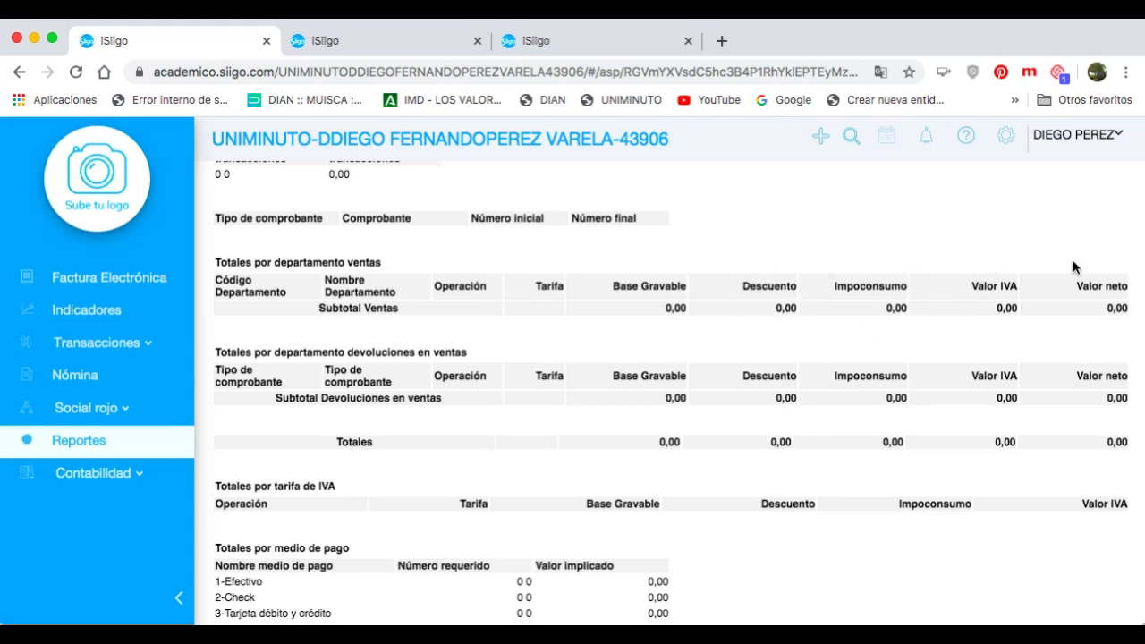
pyautogui.scroll(-2, 1065, 340)
pyautogui.scroll(-5, 1066, 340)
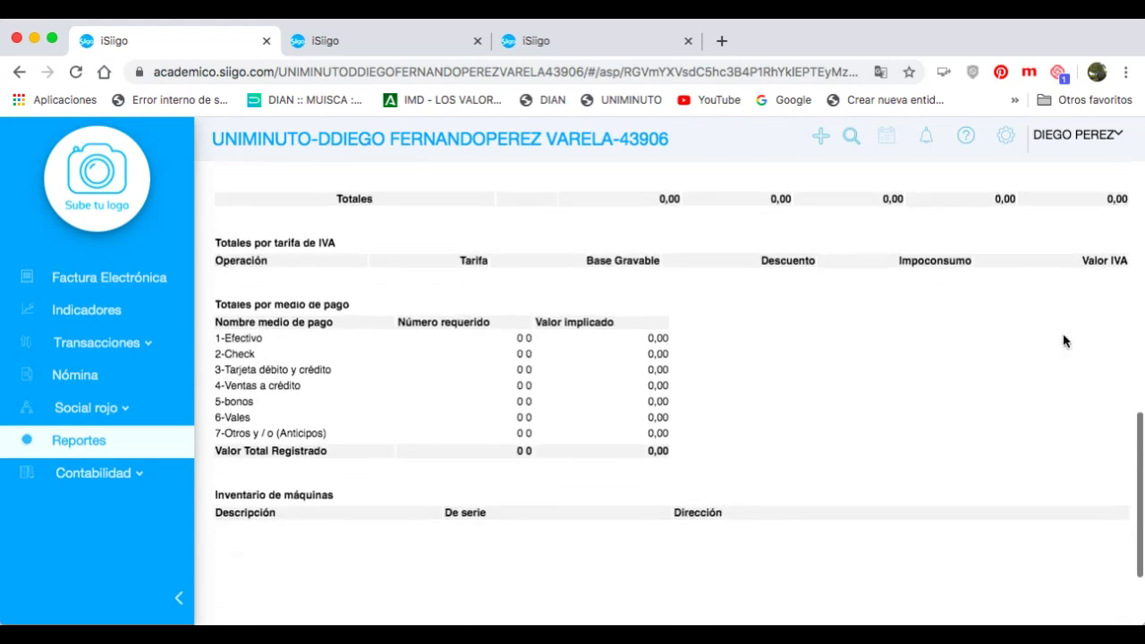
pyautogui.scroll(-1, 297, 322)
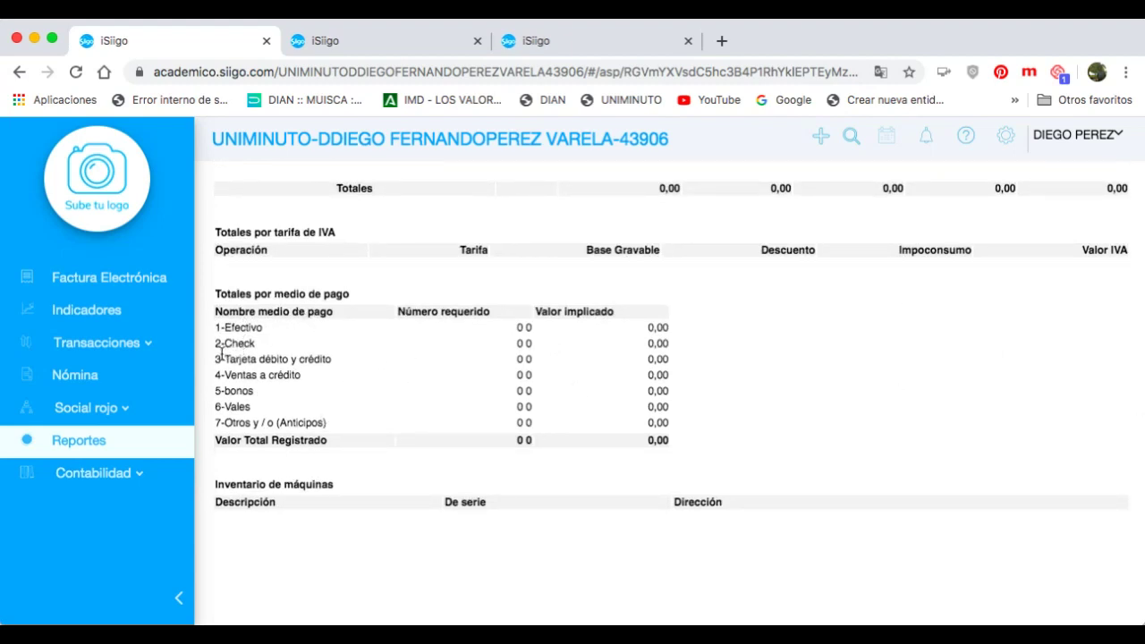
pyautogui.scroll(-1, 224, 353)
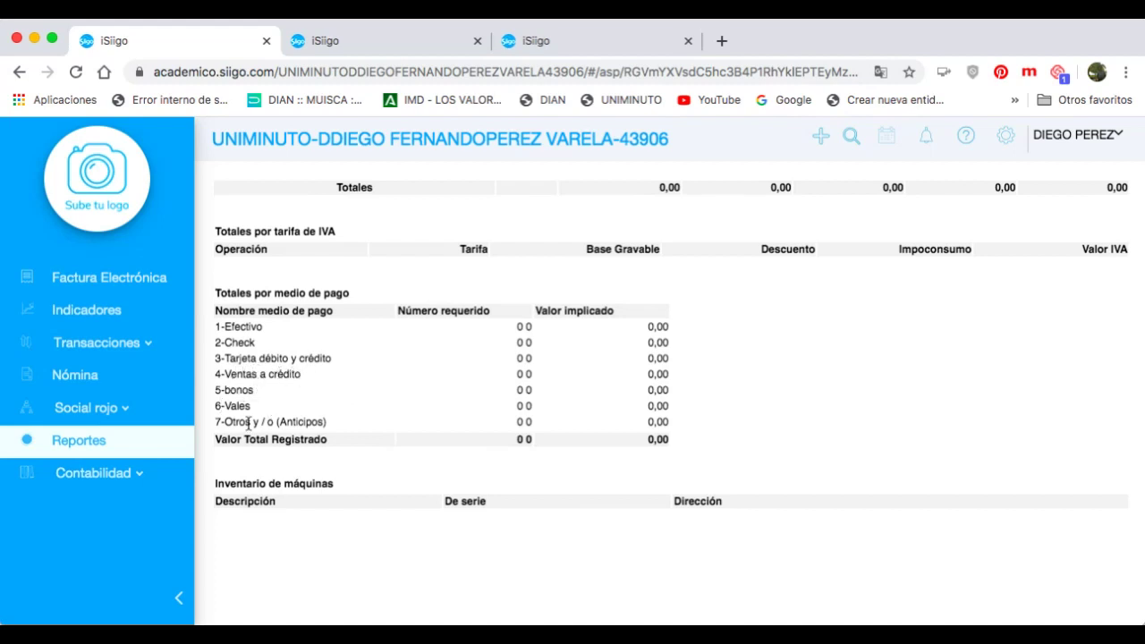
pyautogui.scroll(-2, 385, 410)
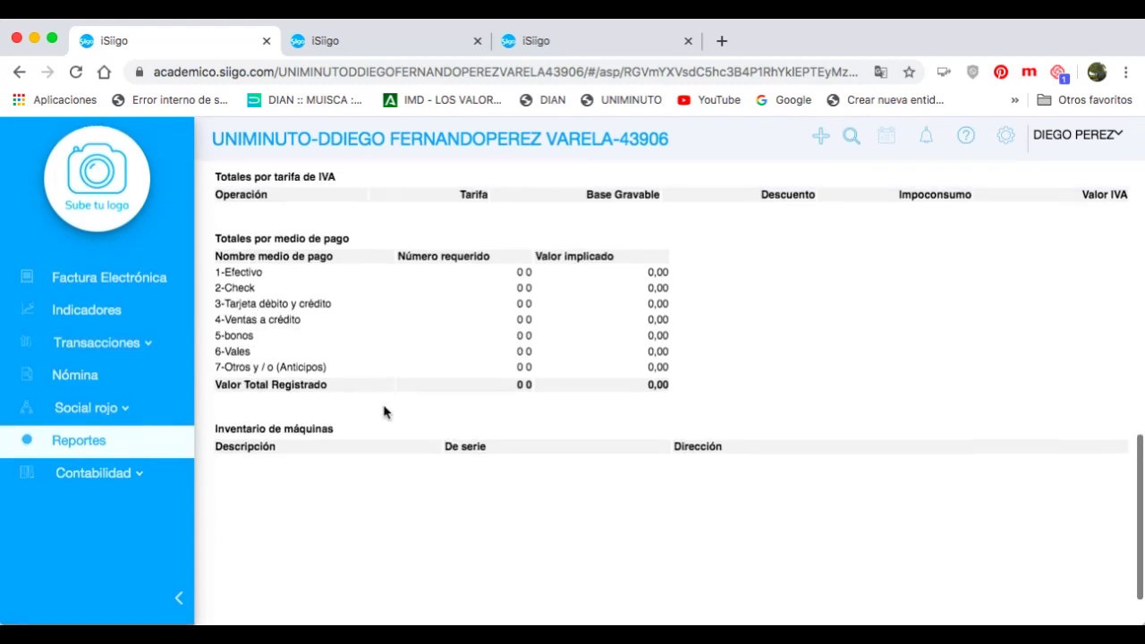
pyautogui.scroll(2, 387, 411)
pyautogui.scroll(15, 385, 410)
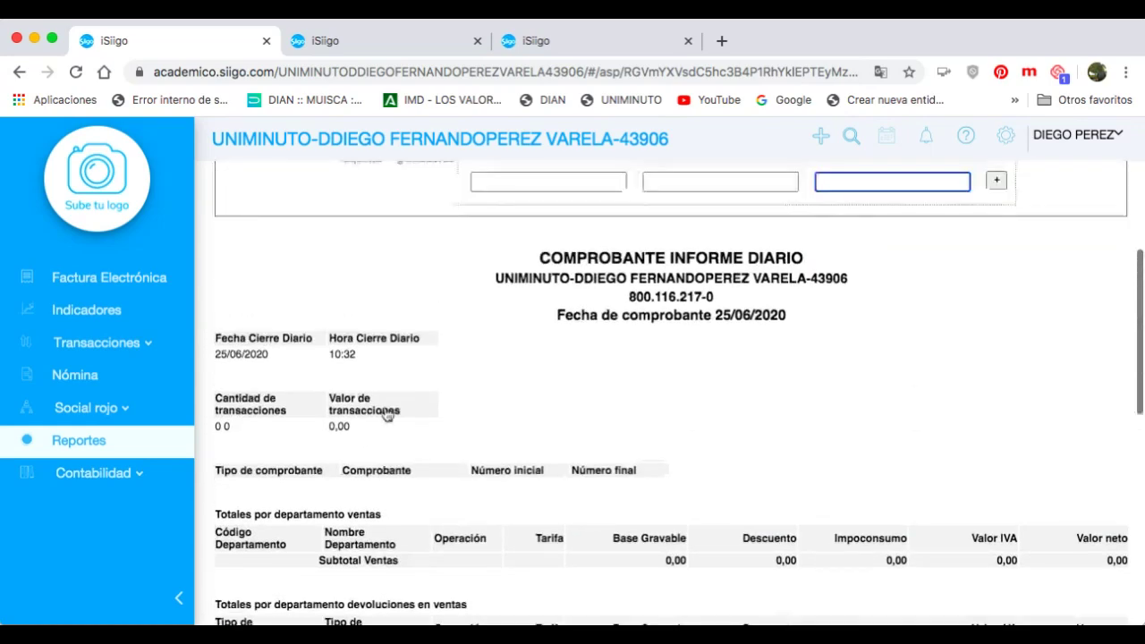
pyautogui.scroll(3, 385, 411)
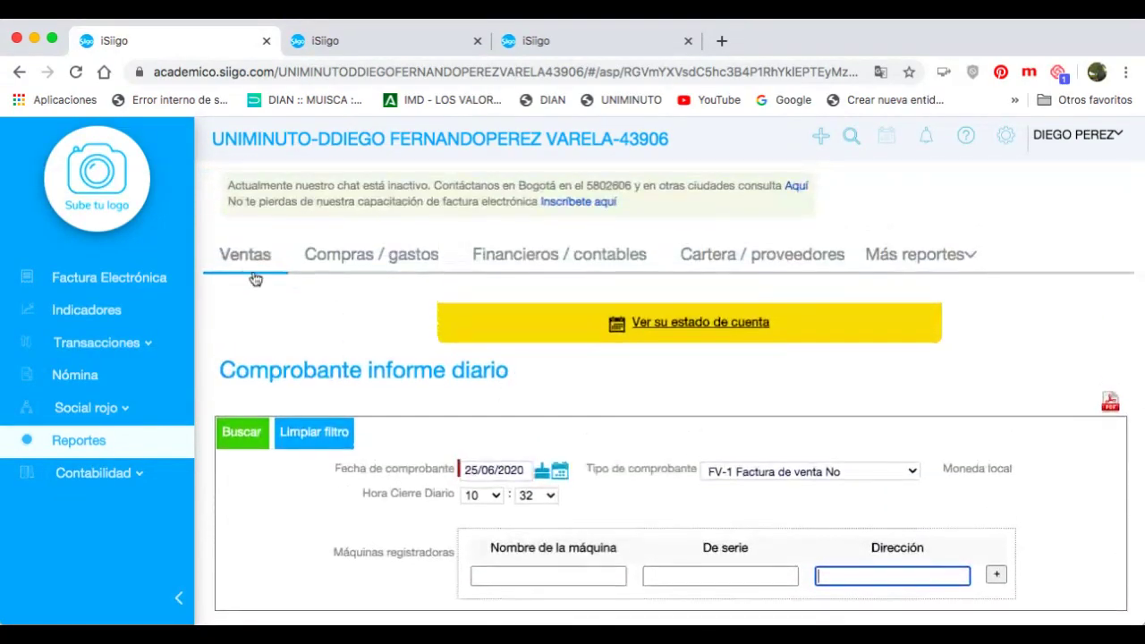
pyautogui.click(248, 260)
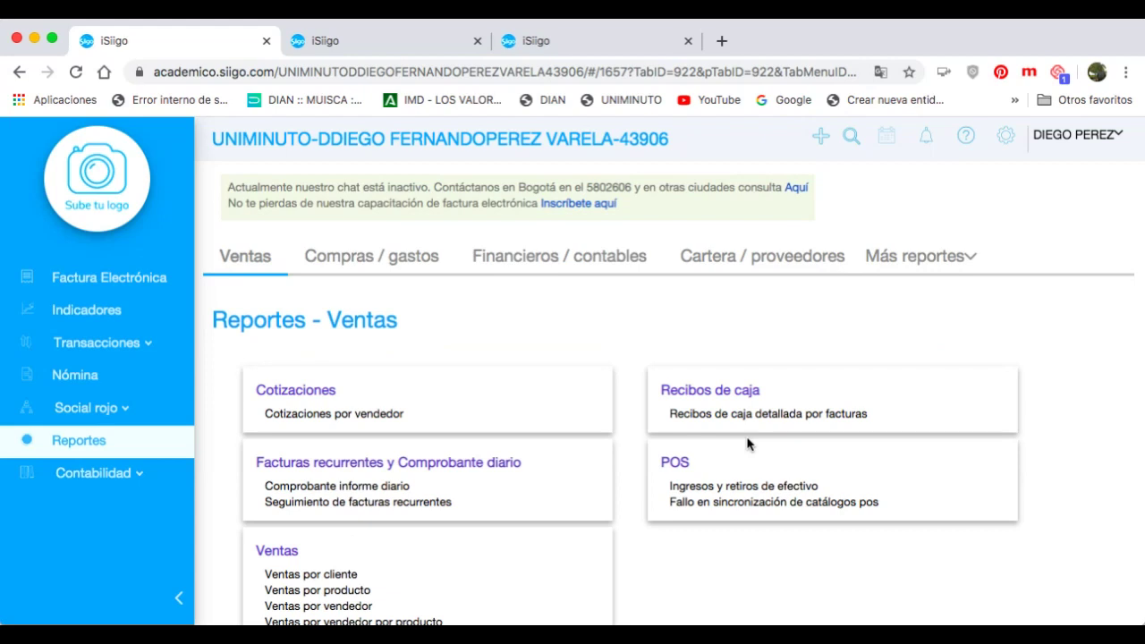
# Scroll through the Reportes - Ventas list of quotation, sales, cash receipt and POS reports
pyautogui.scroll(-2, 722, 453)
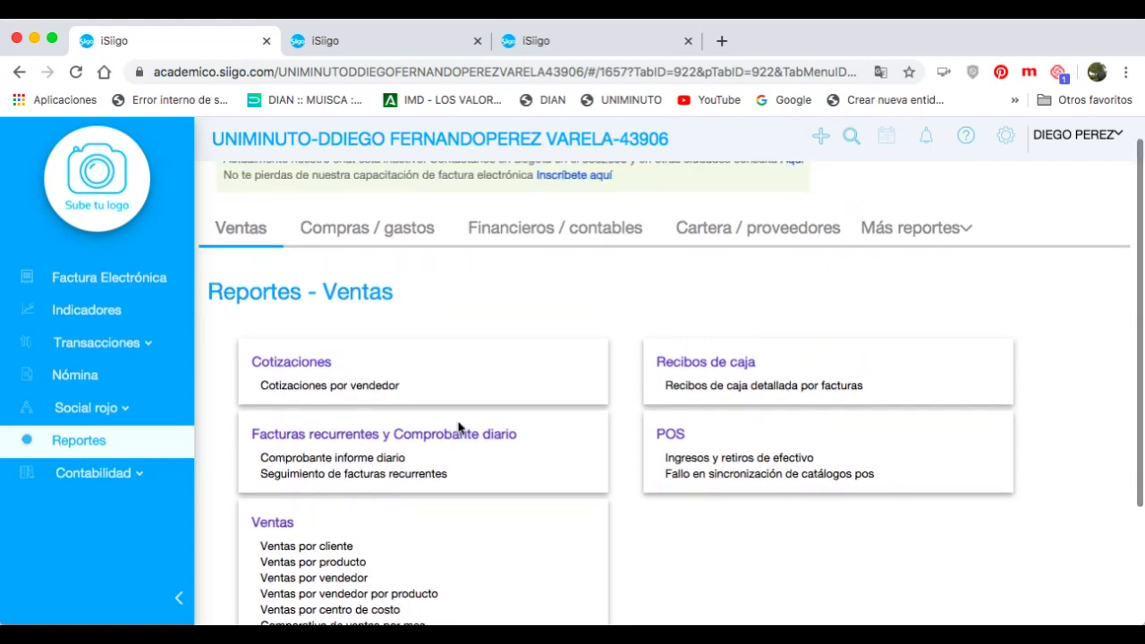
pyautogui.scroll(1, 452, 432)
# Review the June 2020 Compras por proveedor report: six suppliers totalling 1,388,740,170.80
pyautogui.click(372, 258)
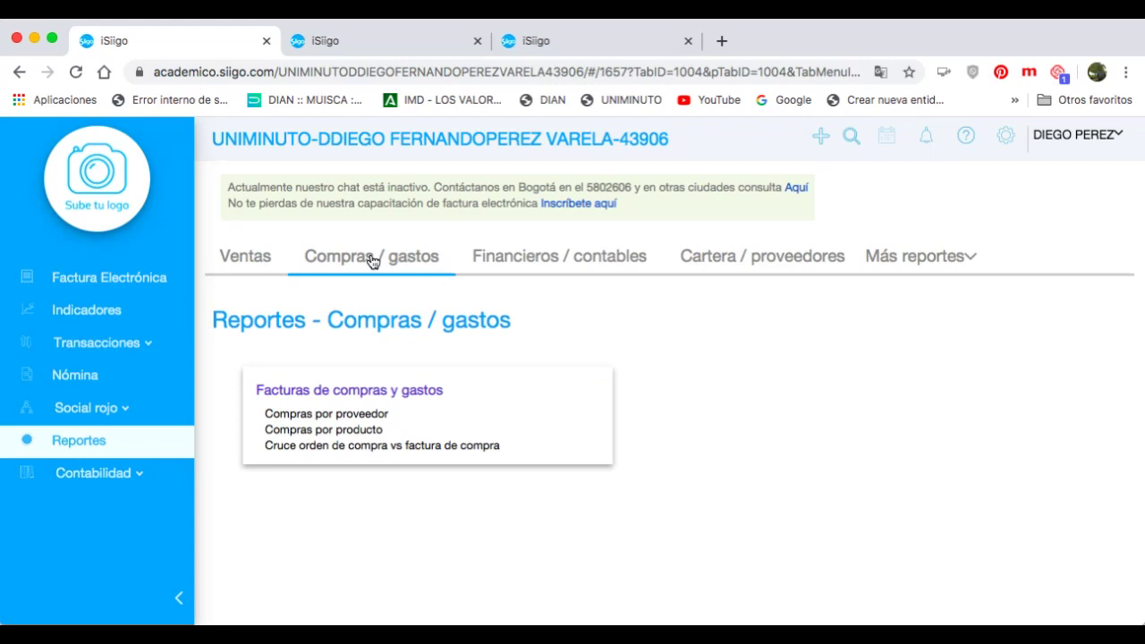
pyautogui.click(336, 417)
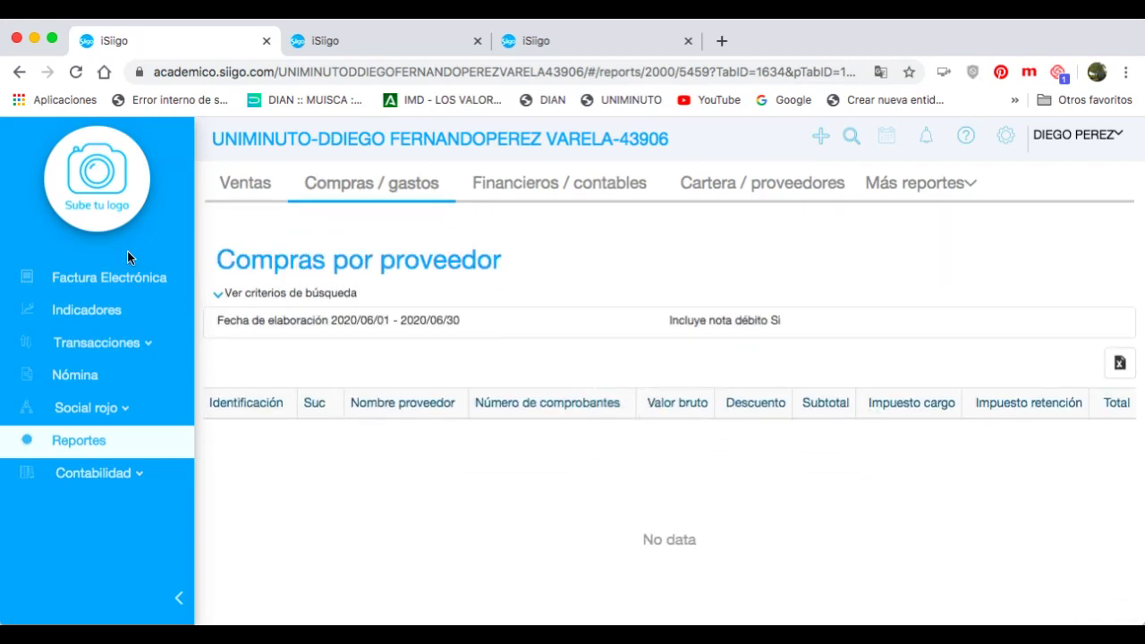
pyautogui.click(219, 294)
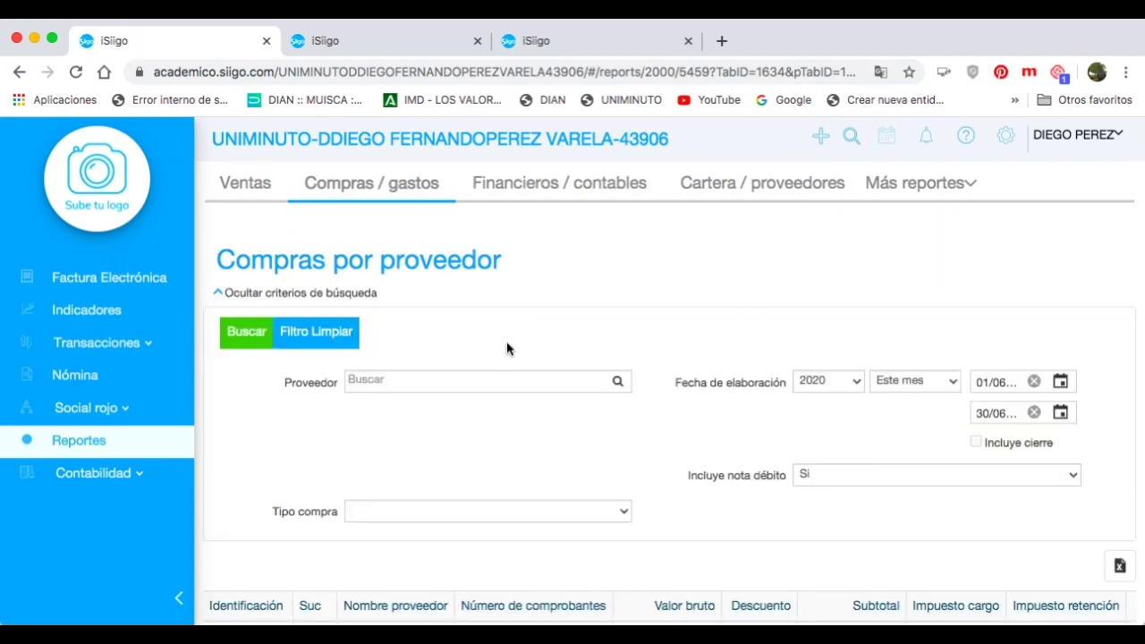
pyautogui.click(219, 294)
pyautogui.scroll(-3, 508, 396)
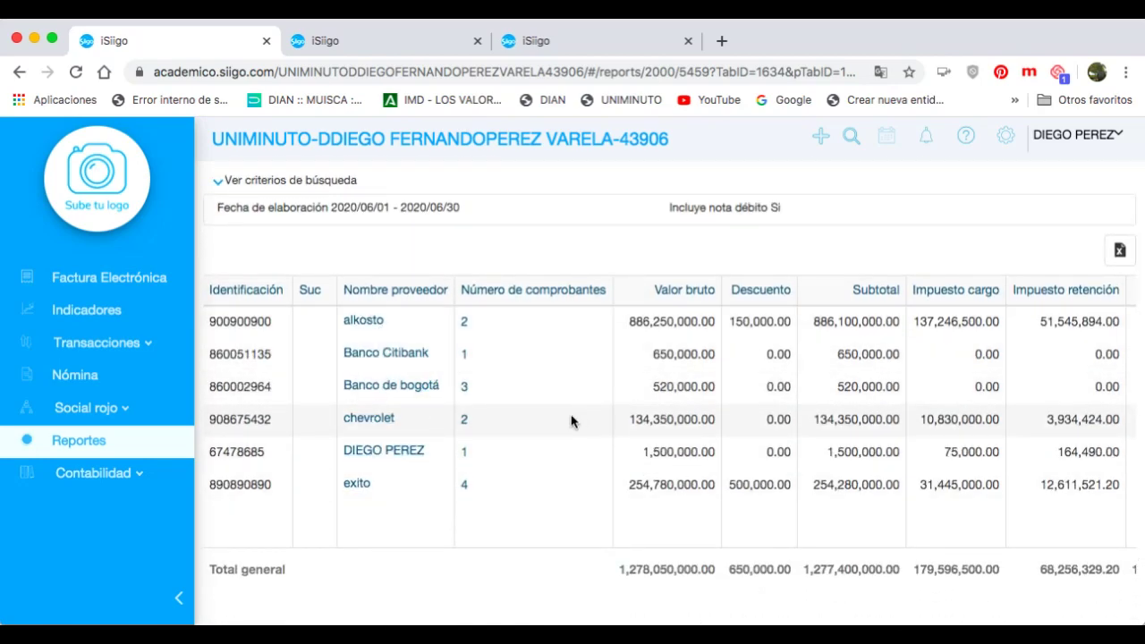
pyautogui.hscroll(3, 572, 421)
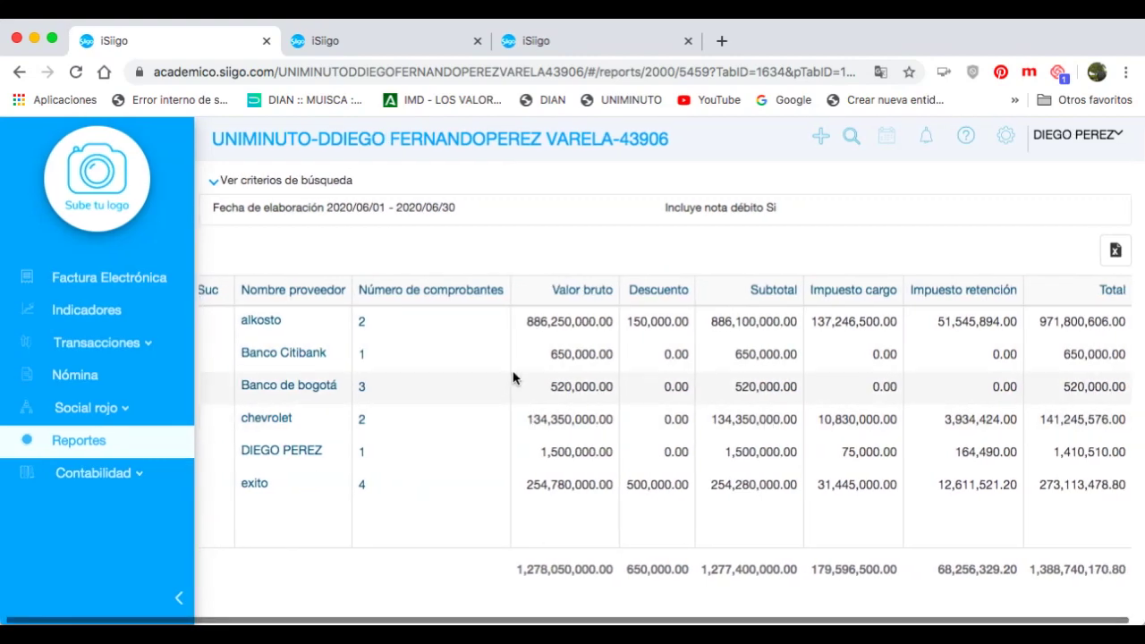
pyautogui.hscroll(-3, 513, 378)
pyautogui.scroll(5, 513, 378)
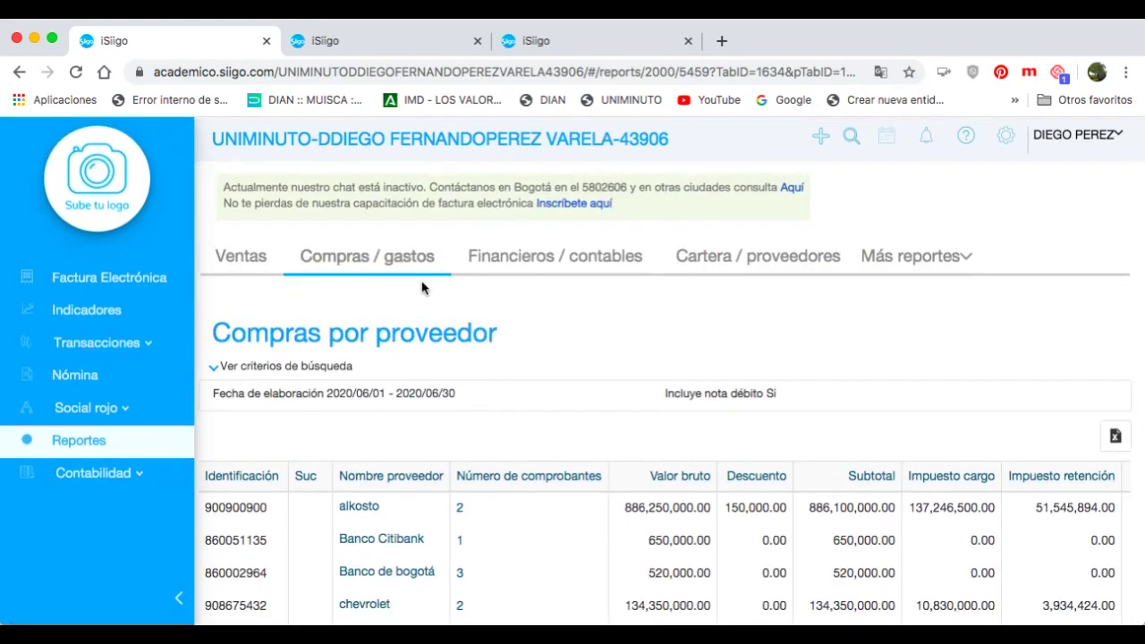
pyautogui.click(390, 262)
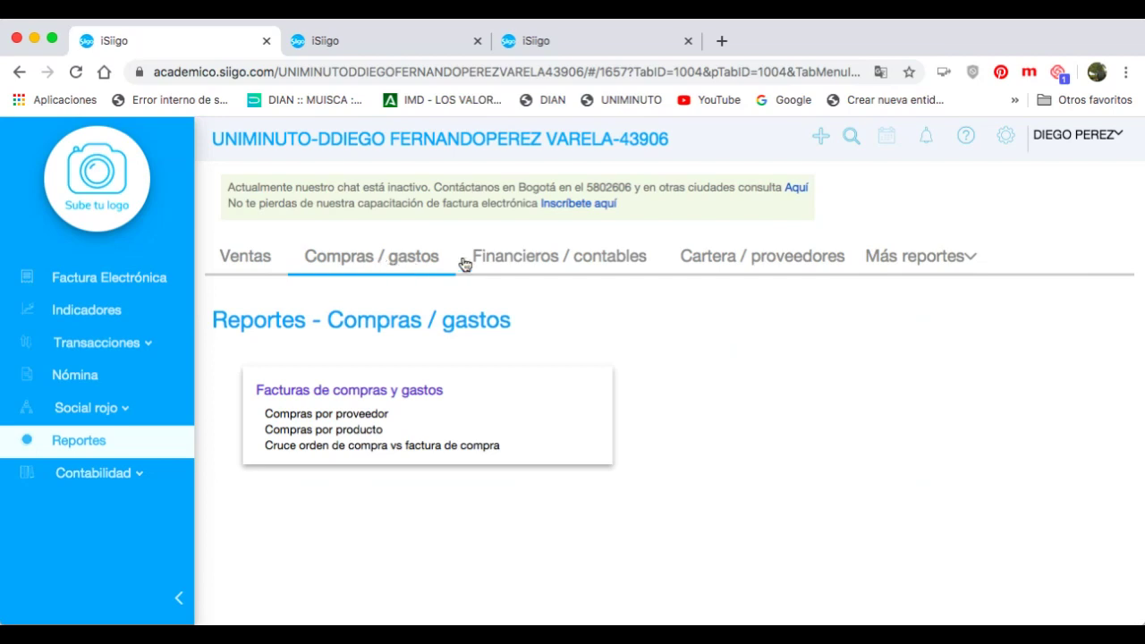
# Open the Informe impuestos detallados report from the Financieros / contables catalogue
pyautogui.click(542, 268)
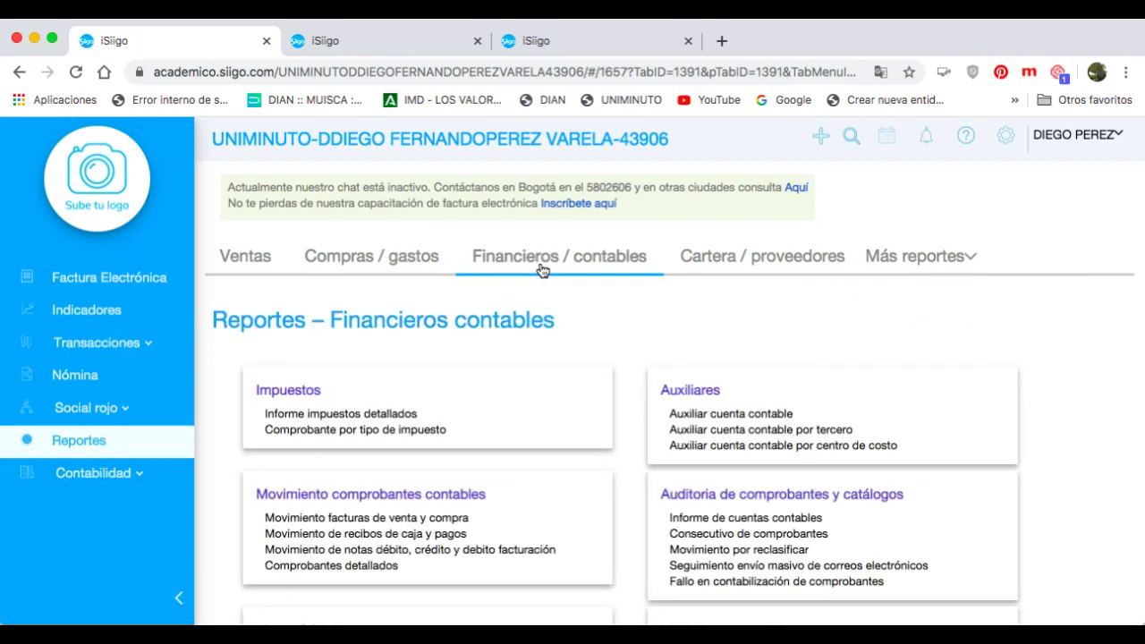
pyautogui.scroll(-2, 733, 309)
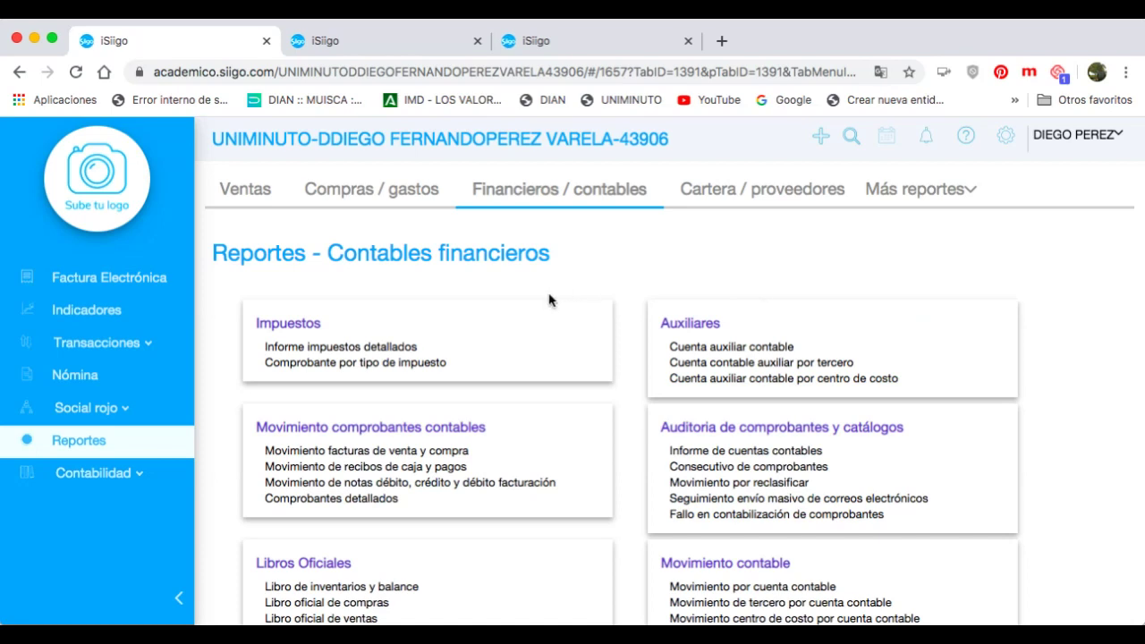
pyautogui.click(360, 348)
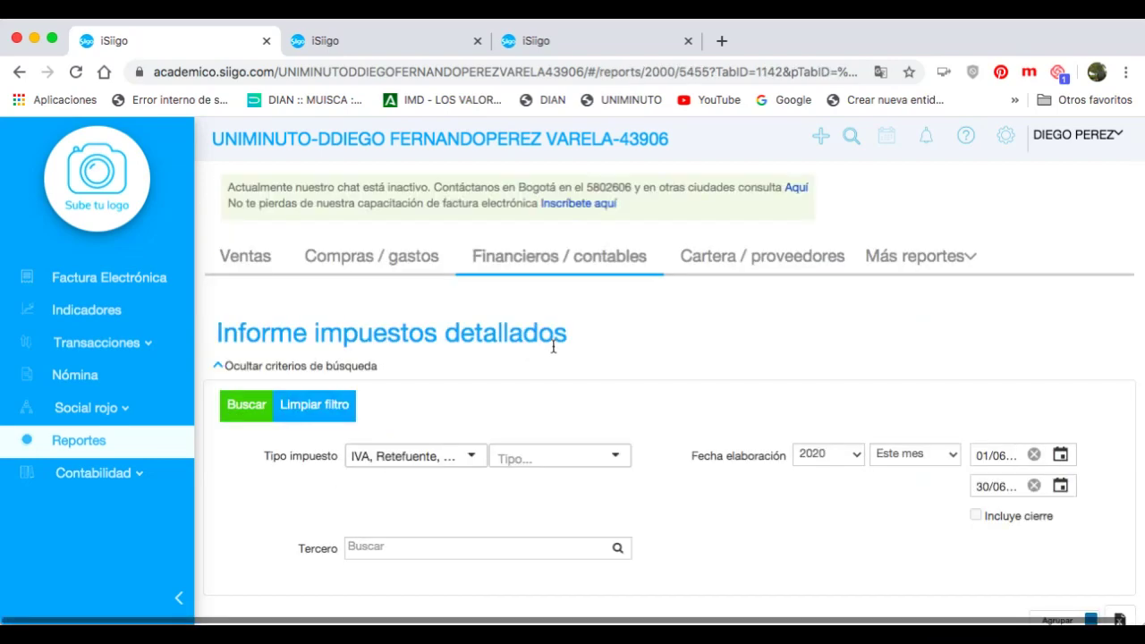
# Confirm every tax type is ticked in the Tipo impuesto dropdown of Informe impuestos detallados
pyautogui.scroll(-1, 563, 348)
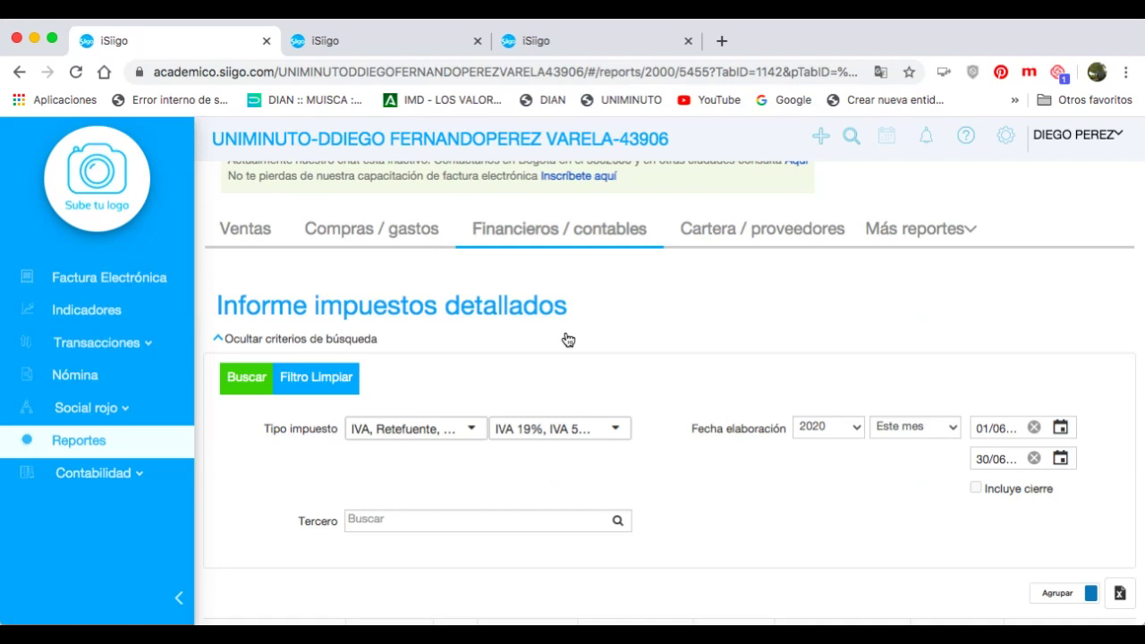
pyautogui.scroll(-1, 633, 335)
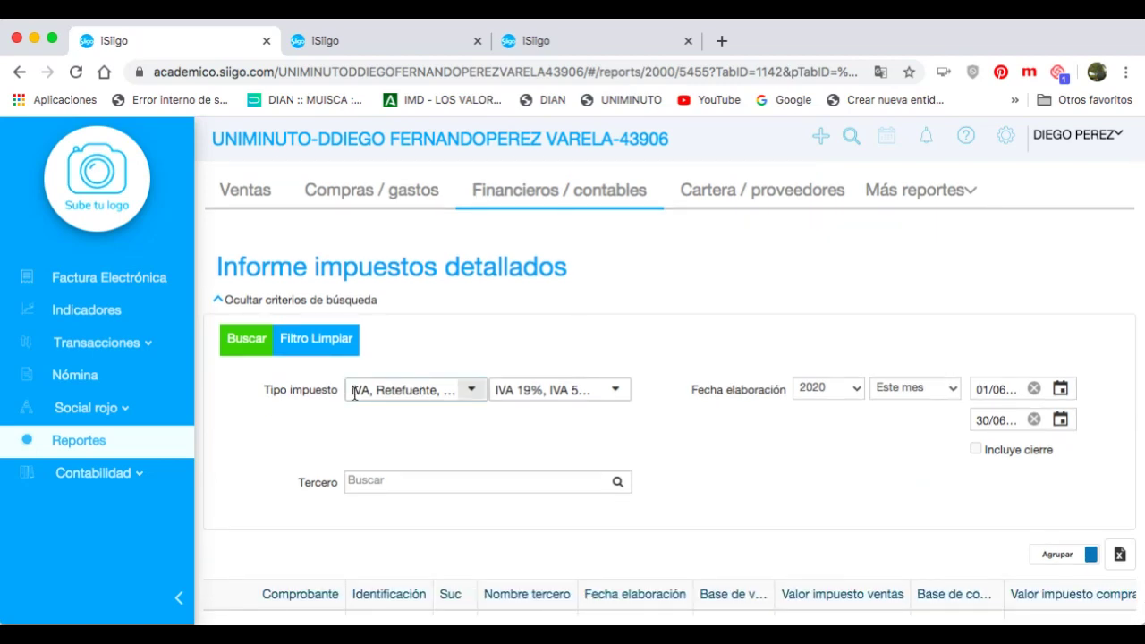
pyautogui.click(472, 395)
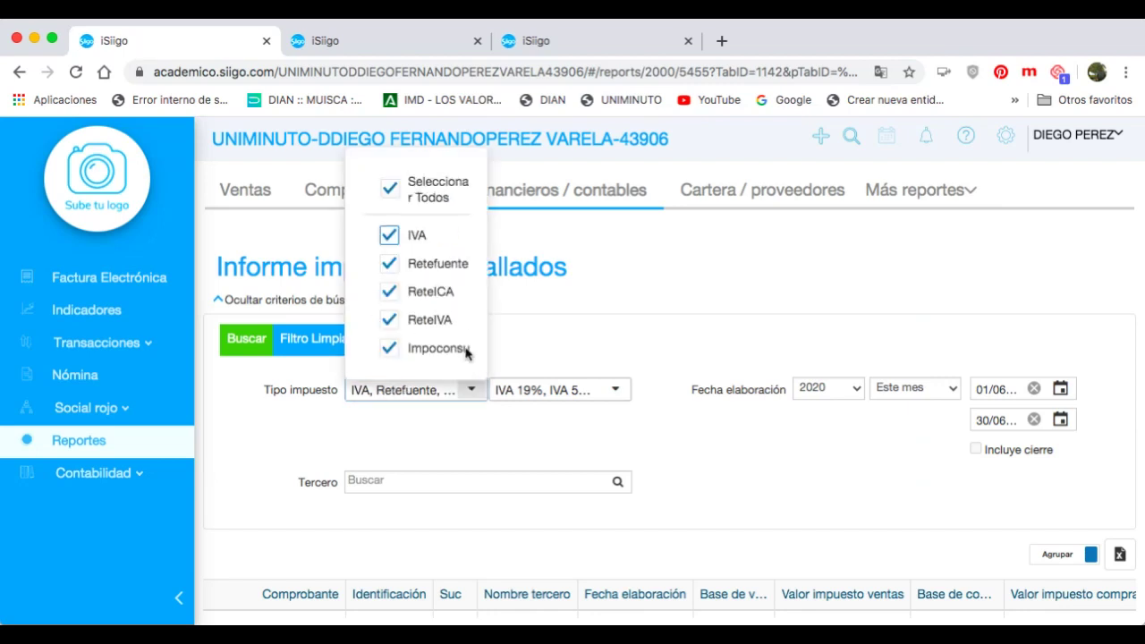
pyautogui.scroll(-1, 466, 331)
pyautogui.scroll(1, 466, 327)
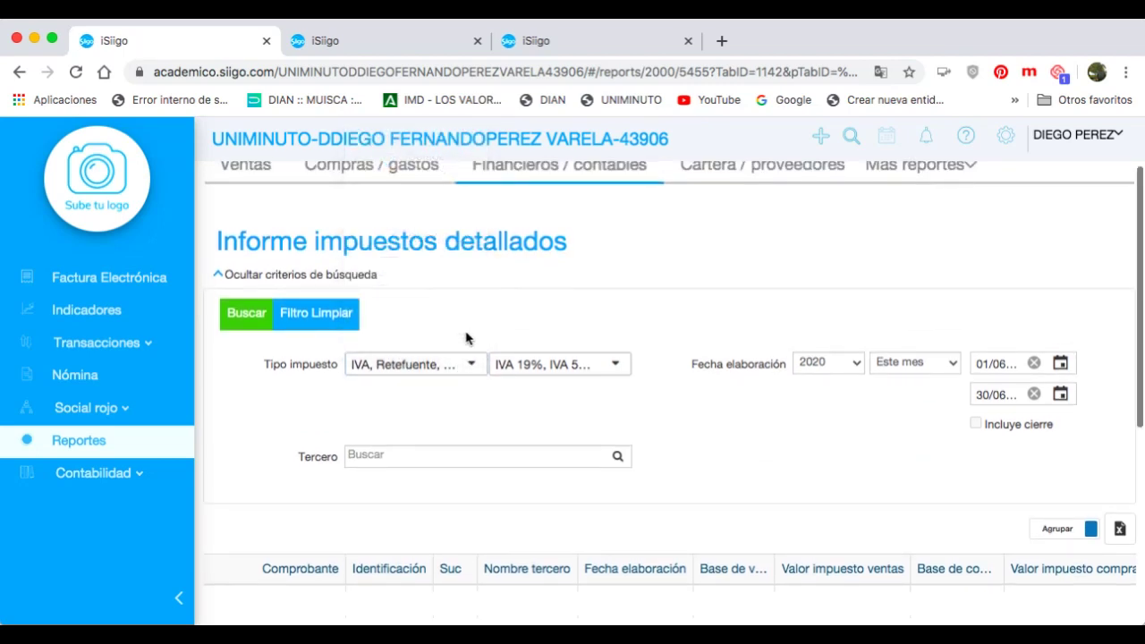
pyautogui.click(472, 365)
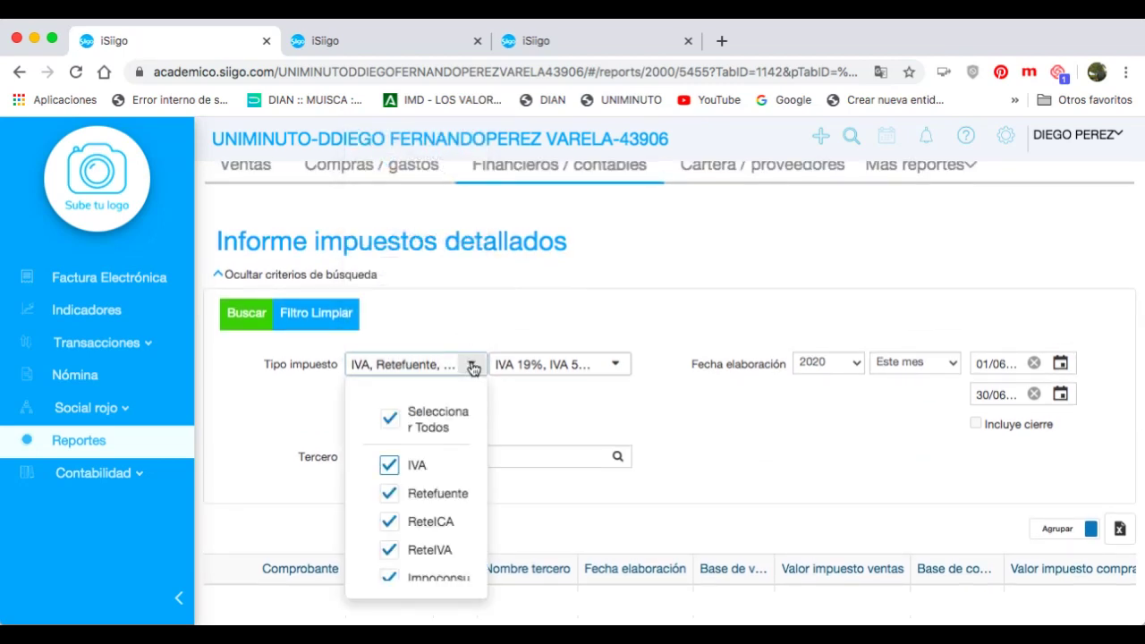
pyautogui.scroll(-2, 474, 368)
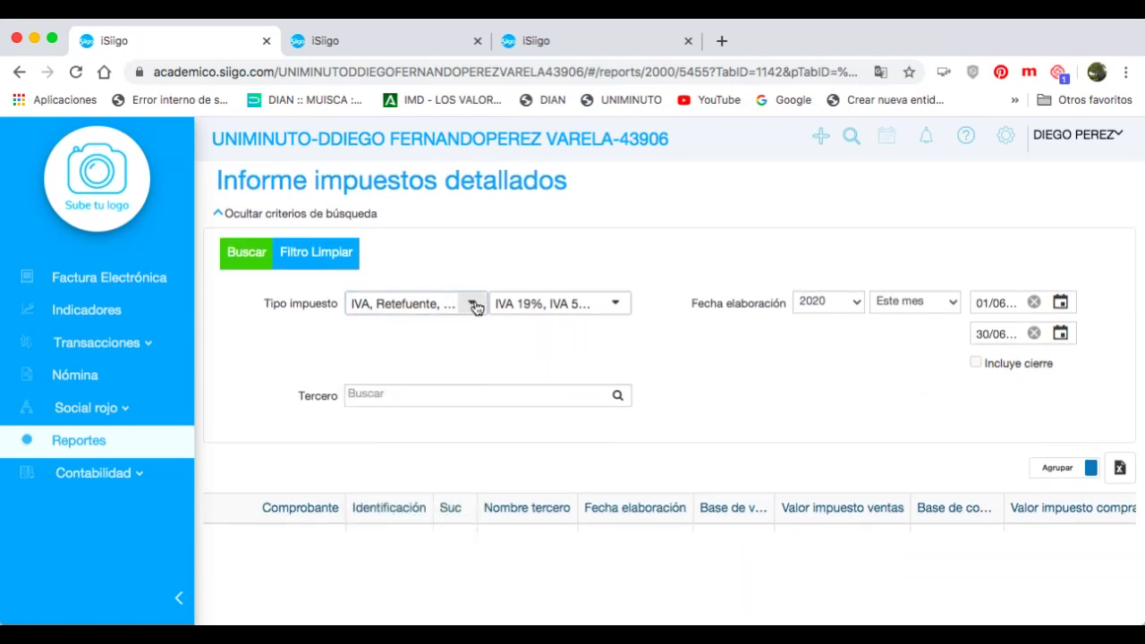
pyautogui.click(473, 305)
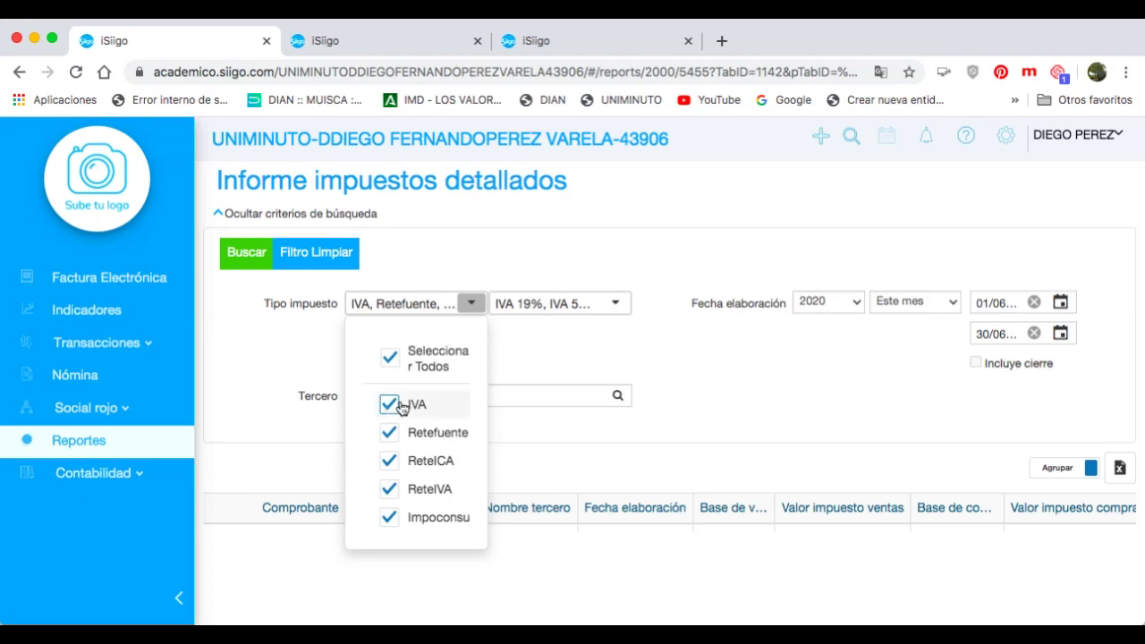
pyautogui.click(519, 354)
# Confirm all tax rates are selected and run the report to list the IVA 19% entries
pyautogui.click(620, 309)
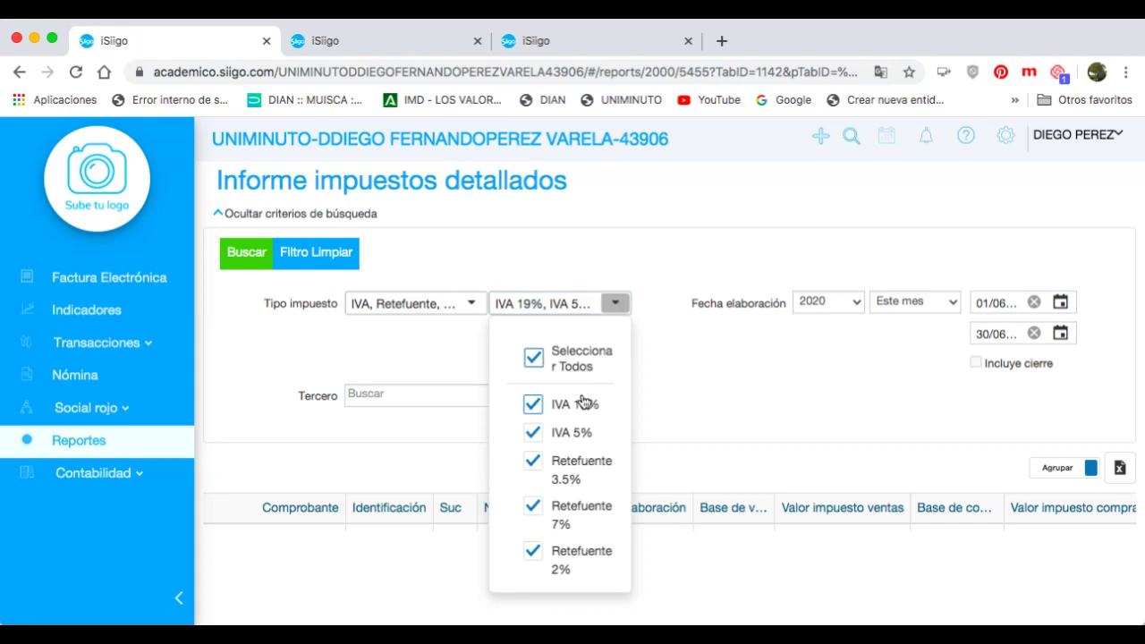
pyautogui.scroll(-6, 582, 404)
pyautogui.scroll(-3, 584, 405)
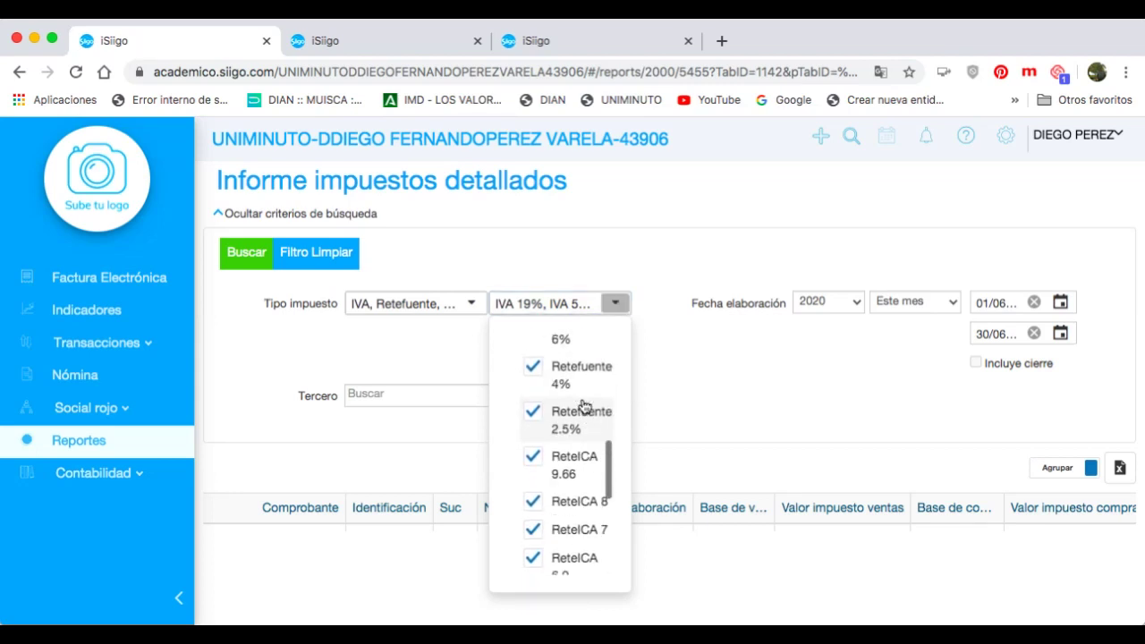
pyautogui.scroll(-3, 583, 406)
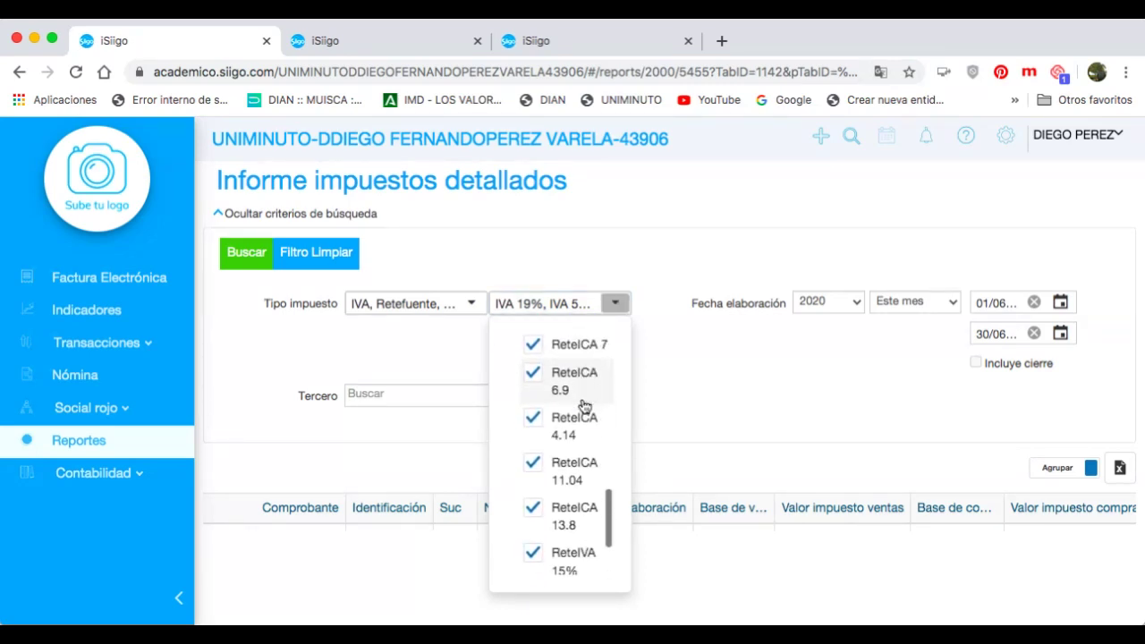
pyautogui.scroll(-3, 584, 406)
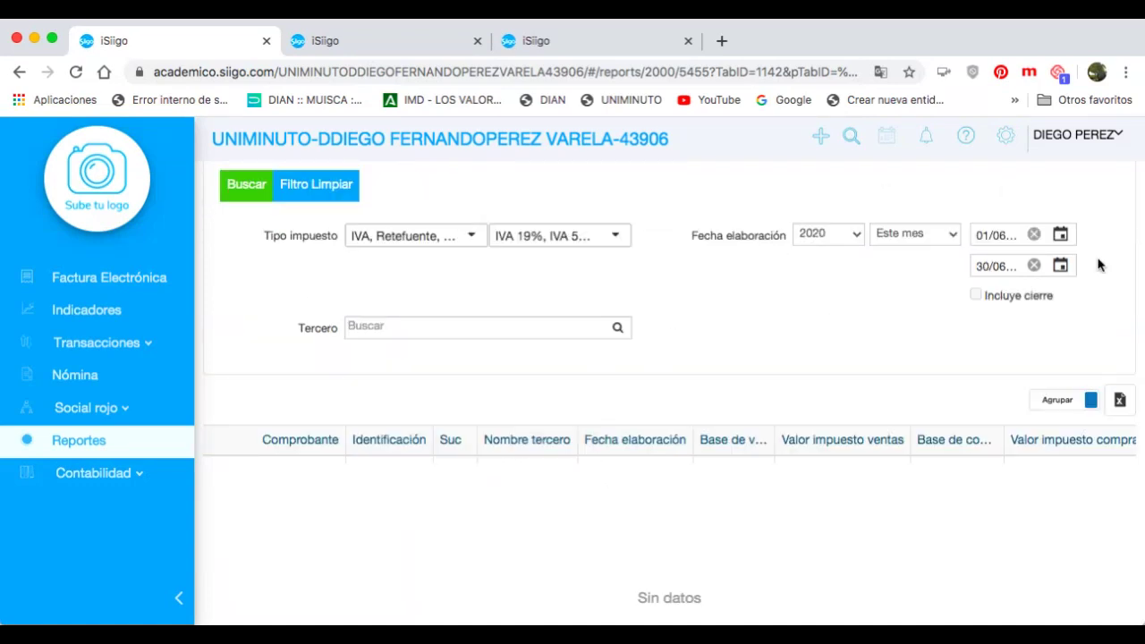
pyautogui.scroll(1, 537, 295)
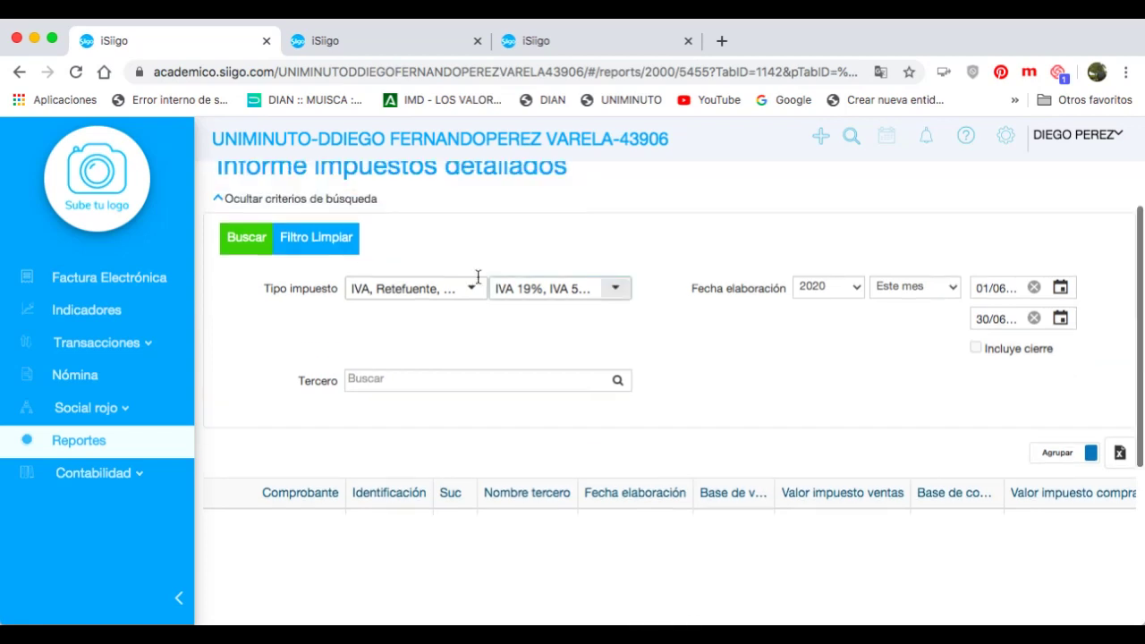
pyautogui.click(249, 247)
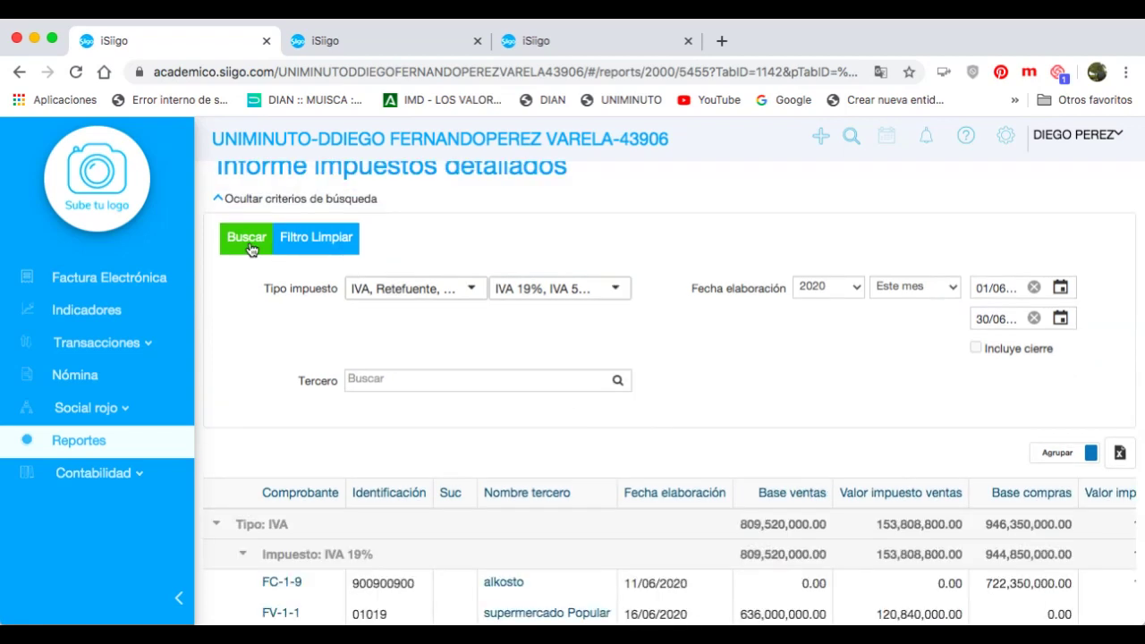
# Toggle the detailed tax results between per-tax-type totals and individual vouchers
pyautogui.scroll(-2, 595, 304)
pyautogui.scroll(-3, 596, 301)
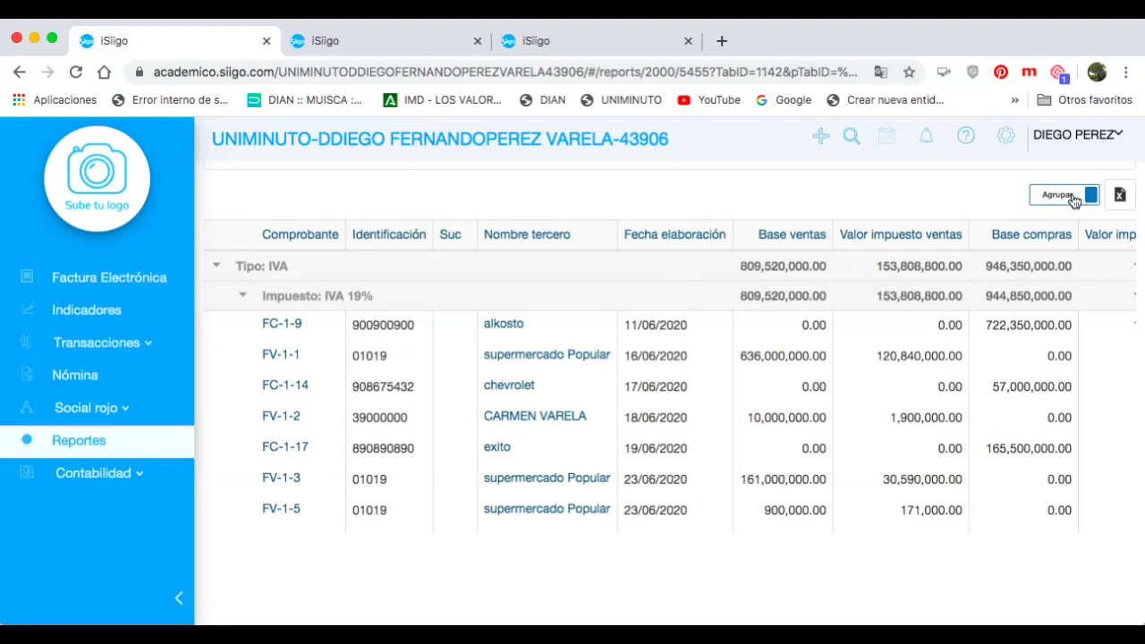
pyautogui.click(1070, 197)
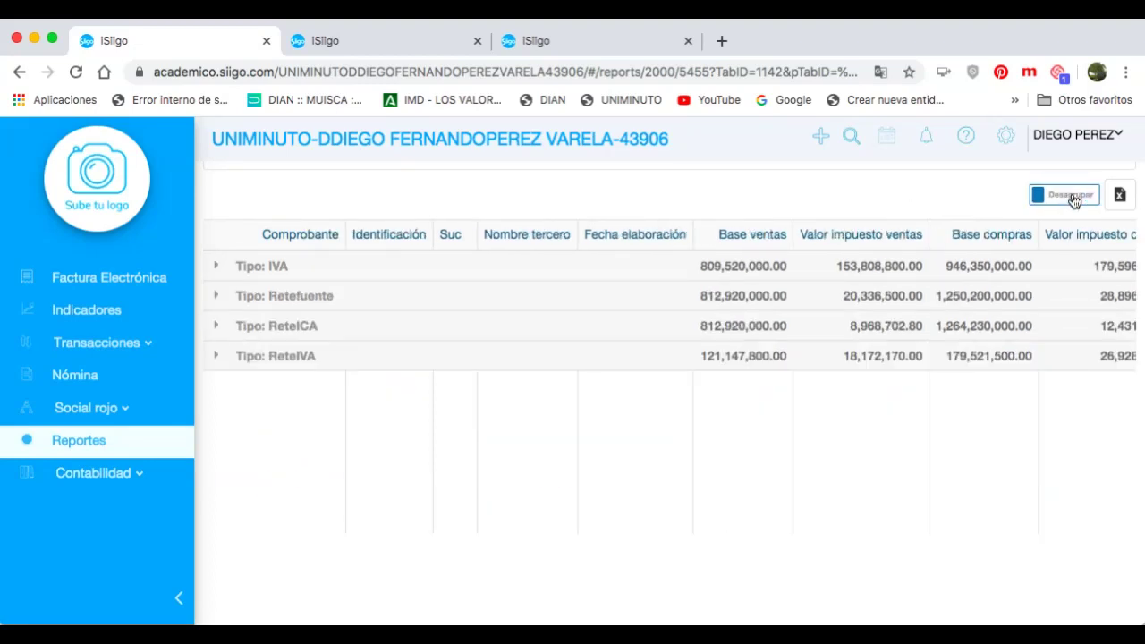
pyautogui.click(1072, 197)
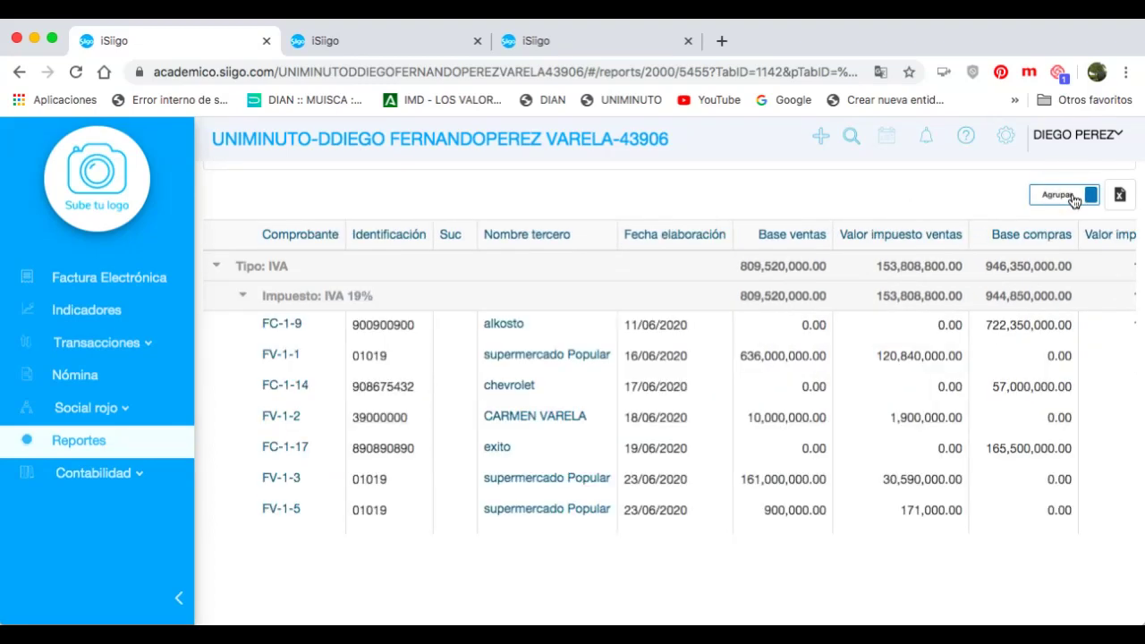
pyautogui.click(1072, 197)
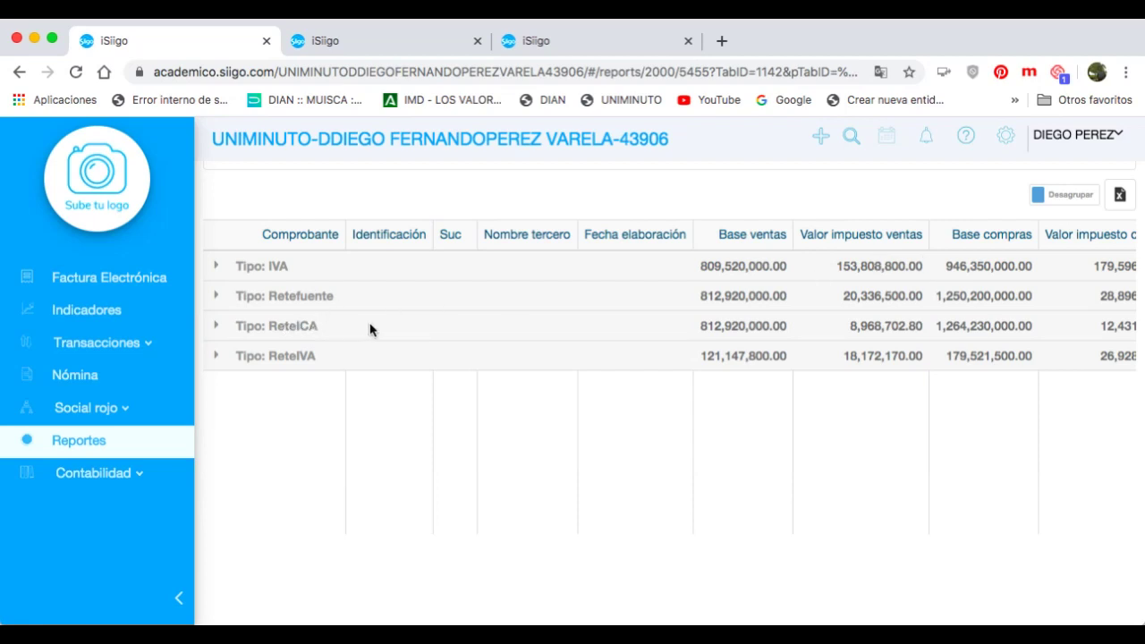
# Expand the individual vouchers under each tax and review them, including Retefuente's 20,336,500.00
pyautogui.hscroll(5, 956, 367)
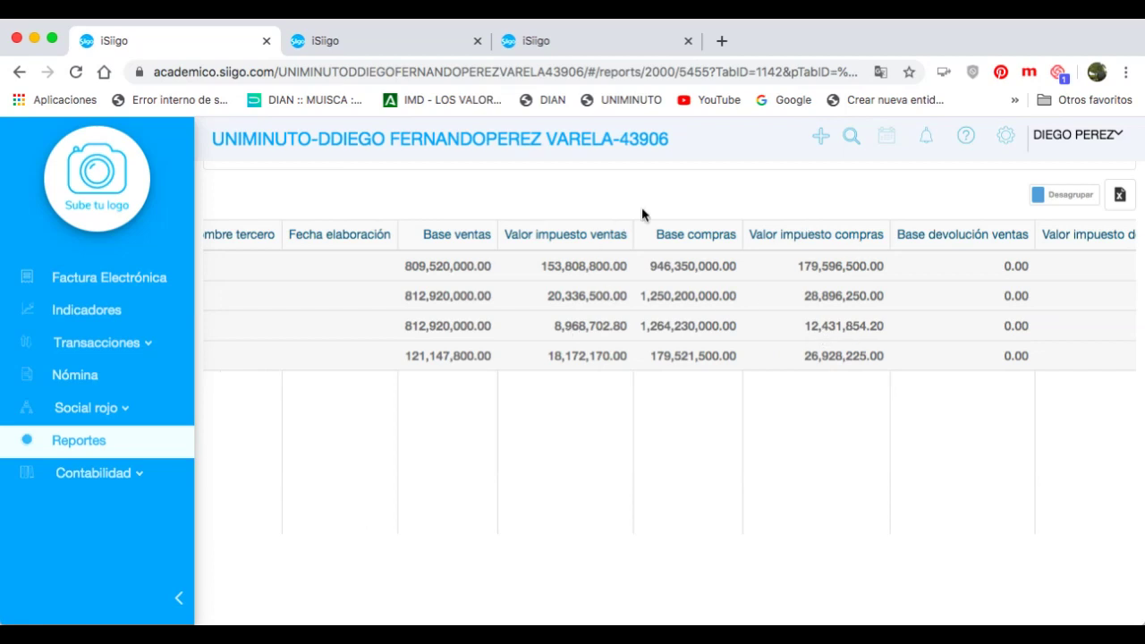
pyautogui.hscroll(10, 974, 319)
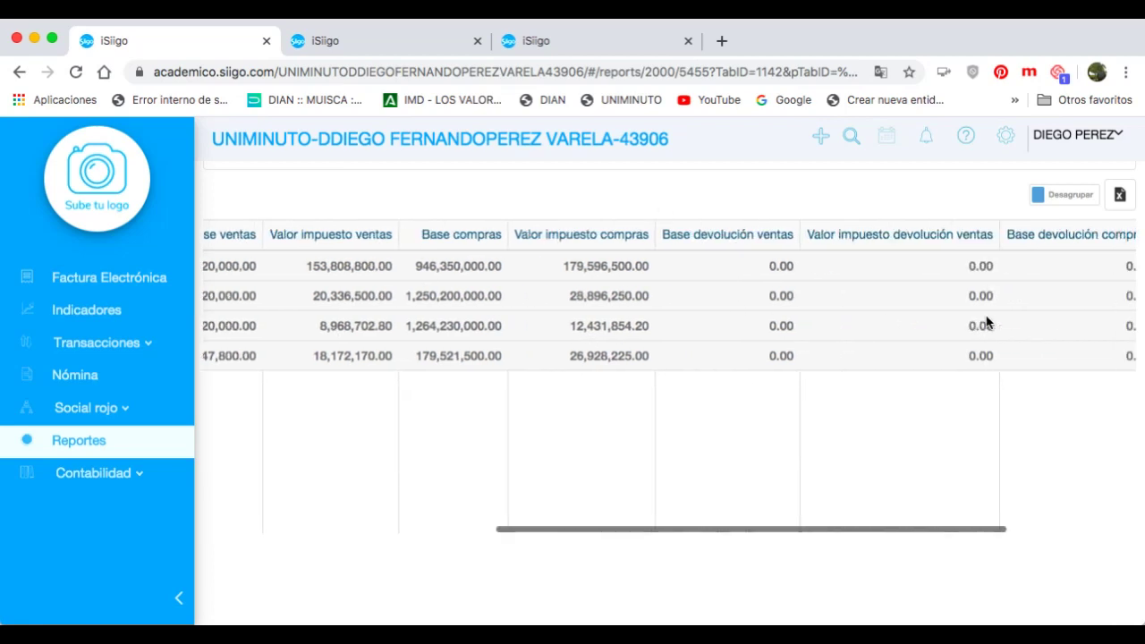
pyautogui.hscroll(-15, 969, 318)
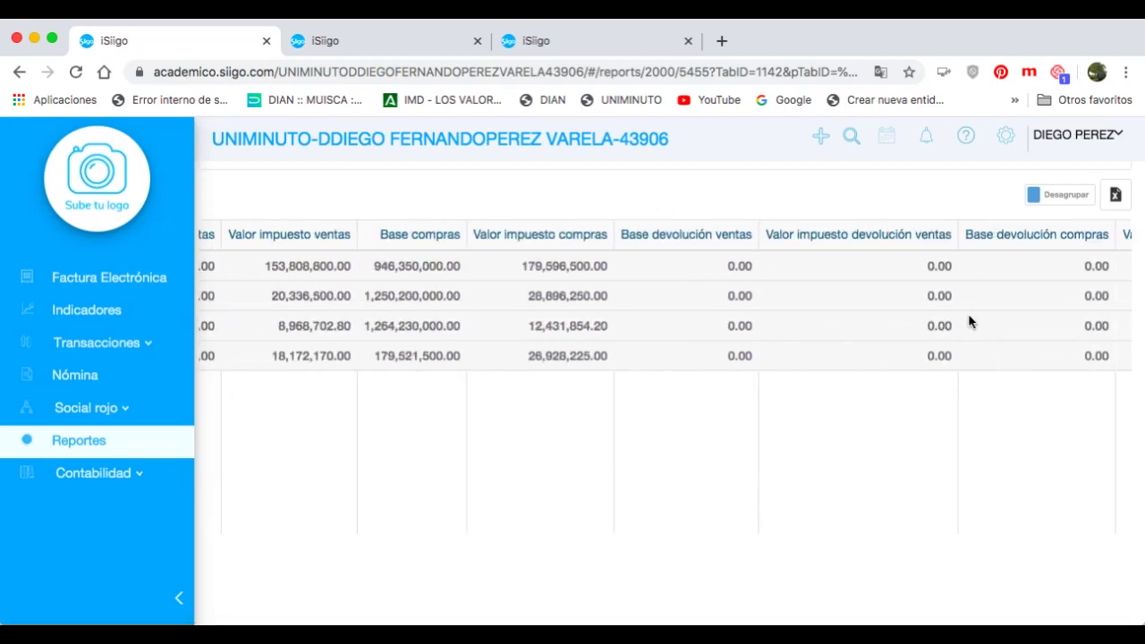
pyautogui.click(1063, 194)
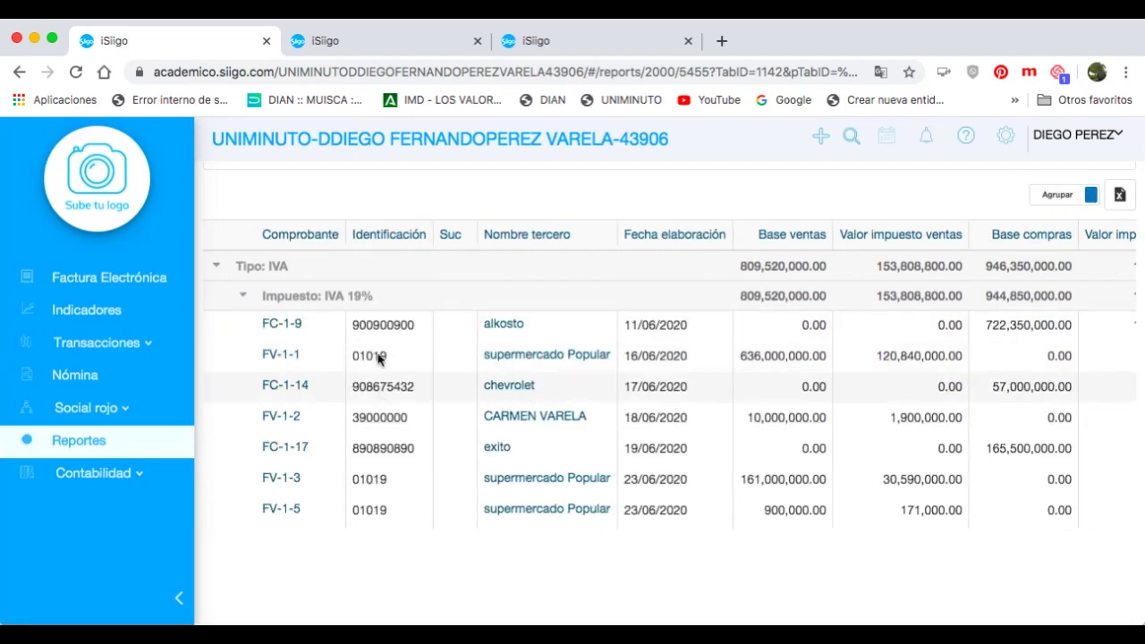
pyautogui.scroll(-7, 353, 342)
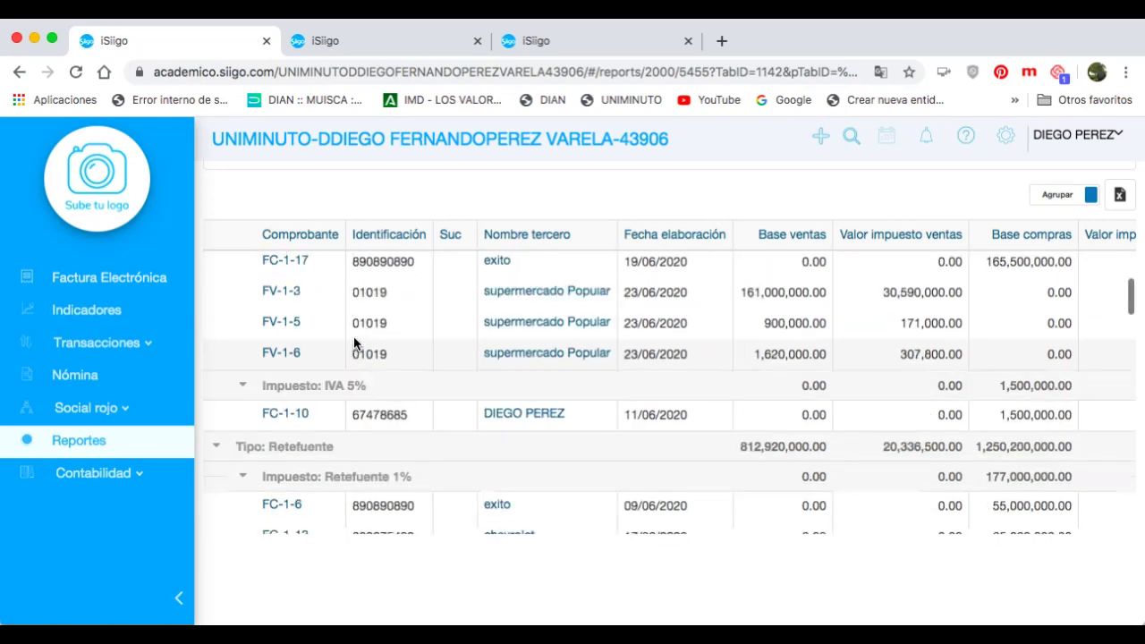
pyautogui.scroll(-1, 353, 340)
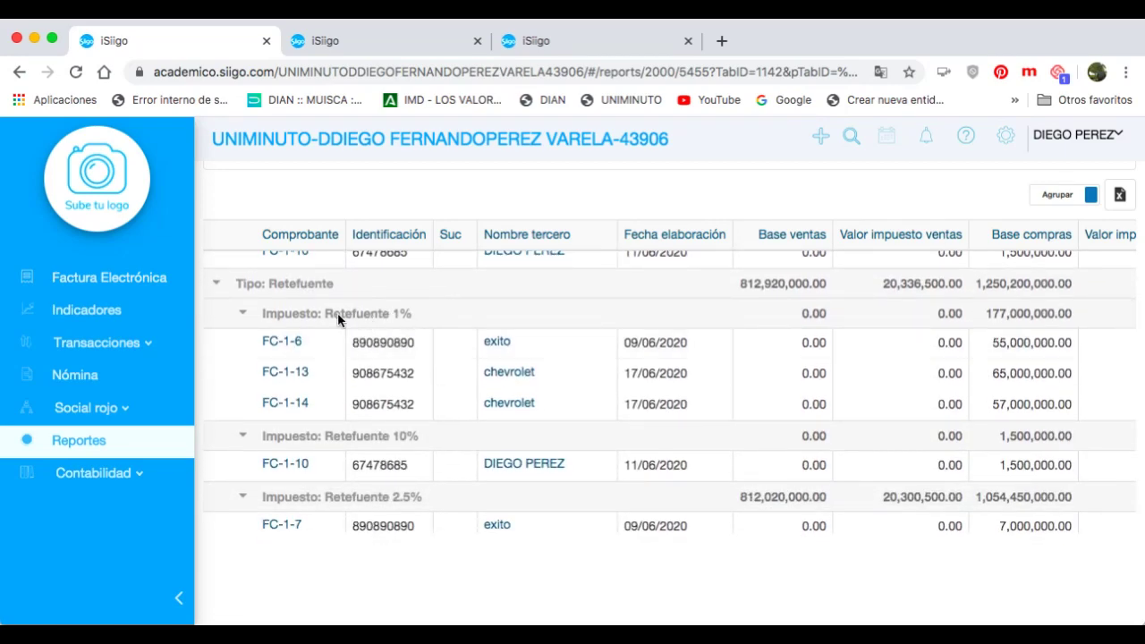
pyautogui.scroll(-2, 414, 429)
pyautogui.hscroll(1, 414, 429)
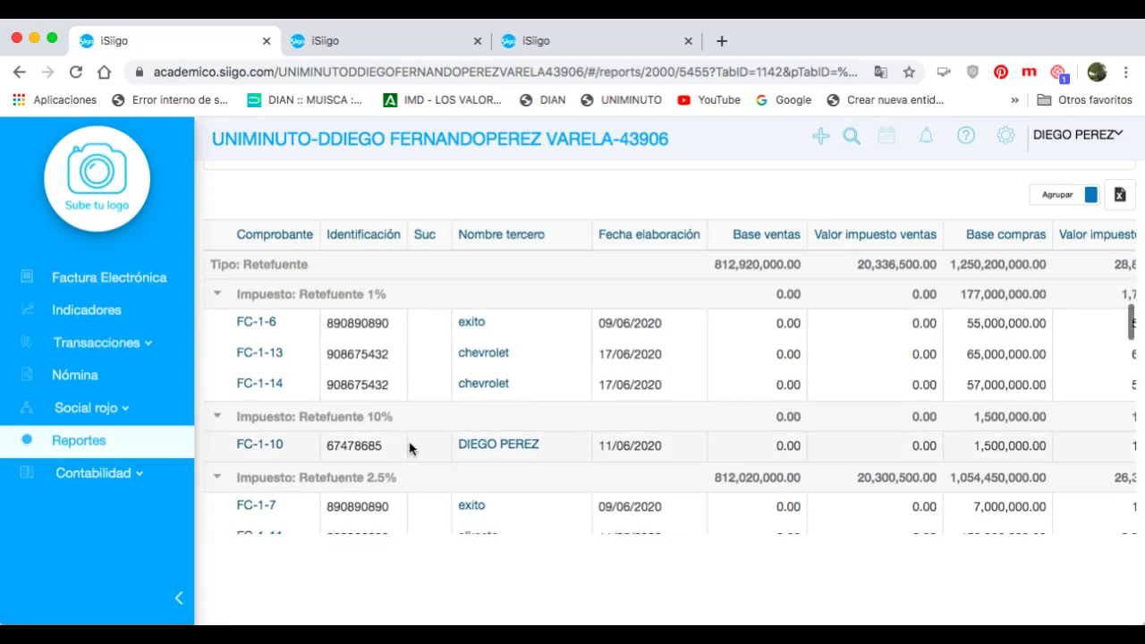
pyautogui.scroll(-2, 383, 398)
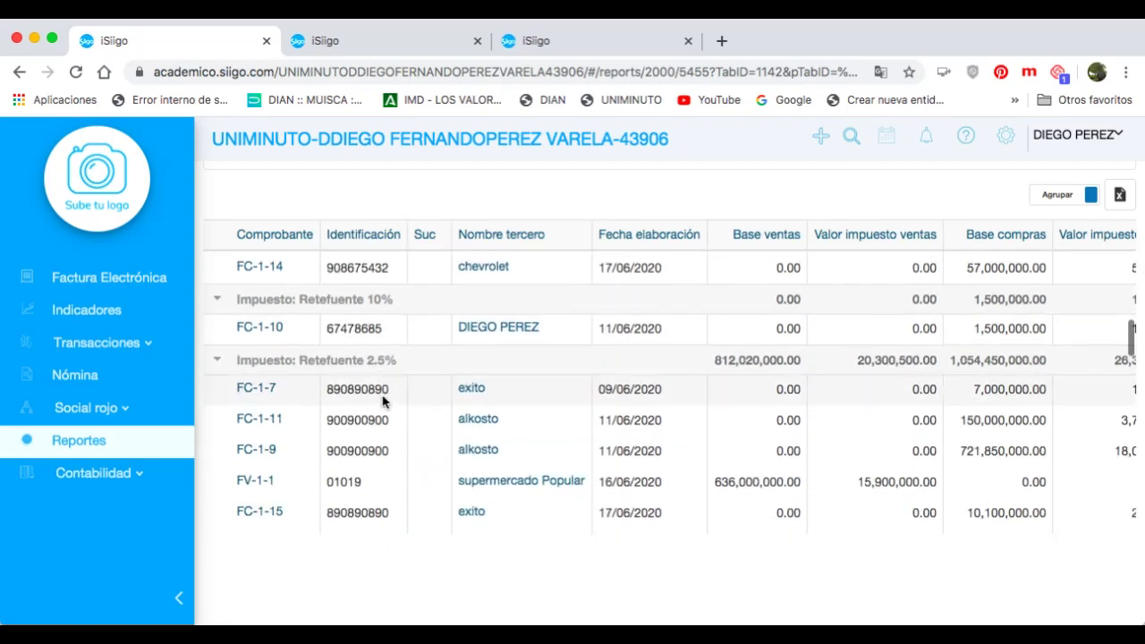
pyautogui.scroll(-6, 383, 402)
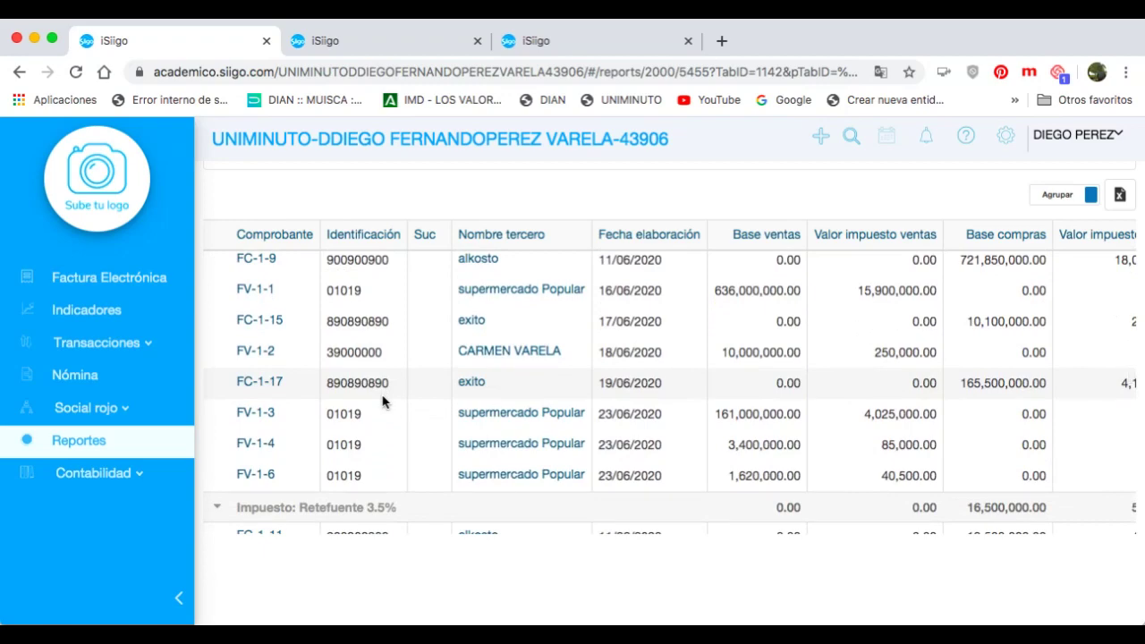
pyautogui.hscroll(1, 384, 393)
pyautogui.scroll(10, 394, 366)
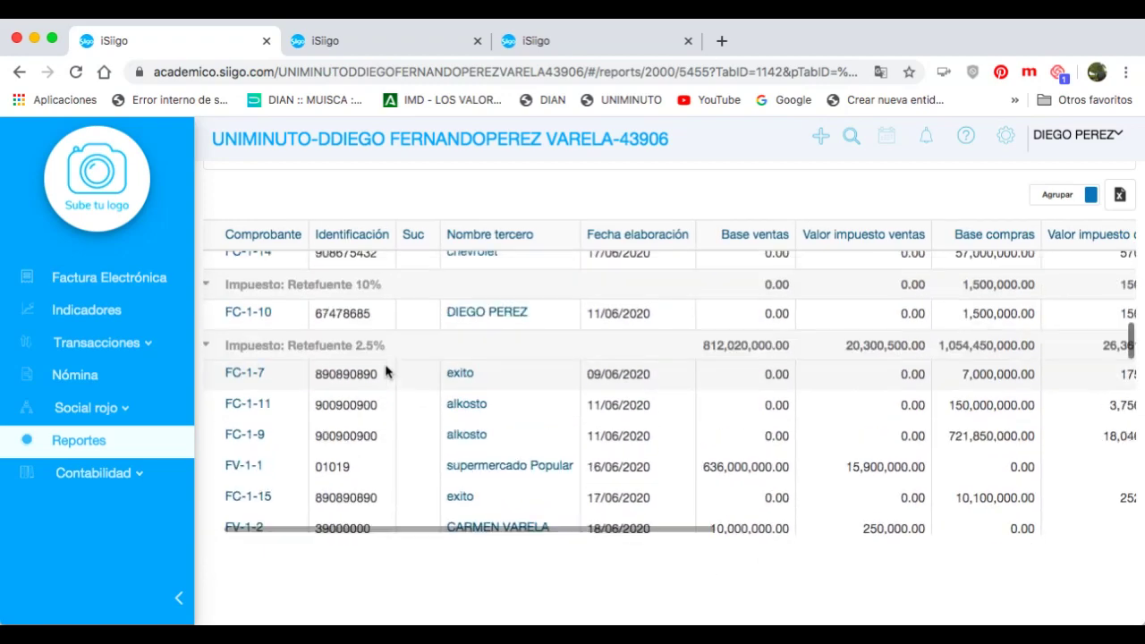
pyautogui.scroll(15, 389, 370)
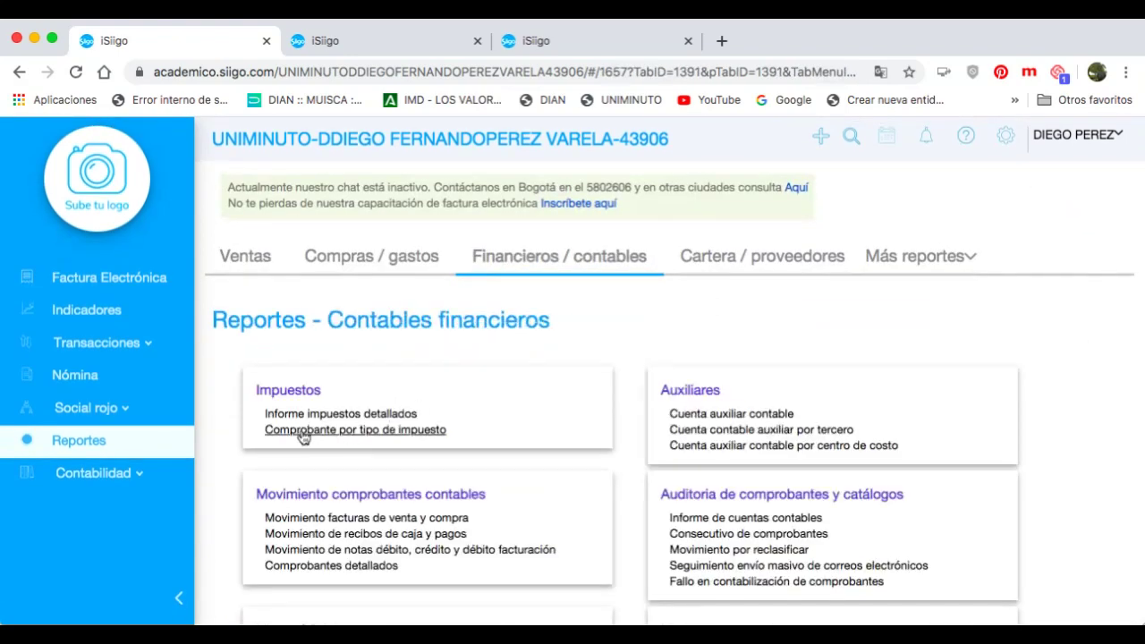
# Open Comprobante por tipo de impuesto and confirm both Comprobante dropdowns keep all voucher types
pyautogui.click(365, 431)
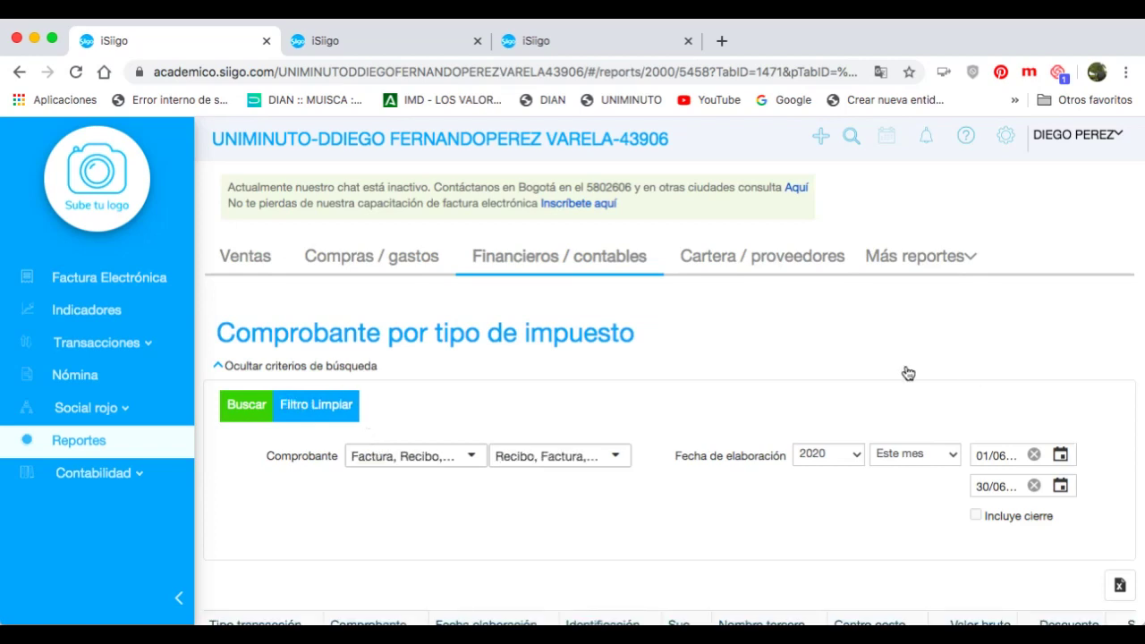
pyautogui.scroll(-3, 908, 373)
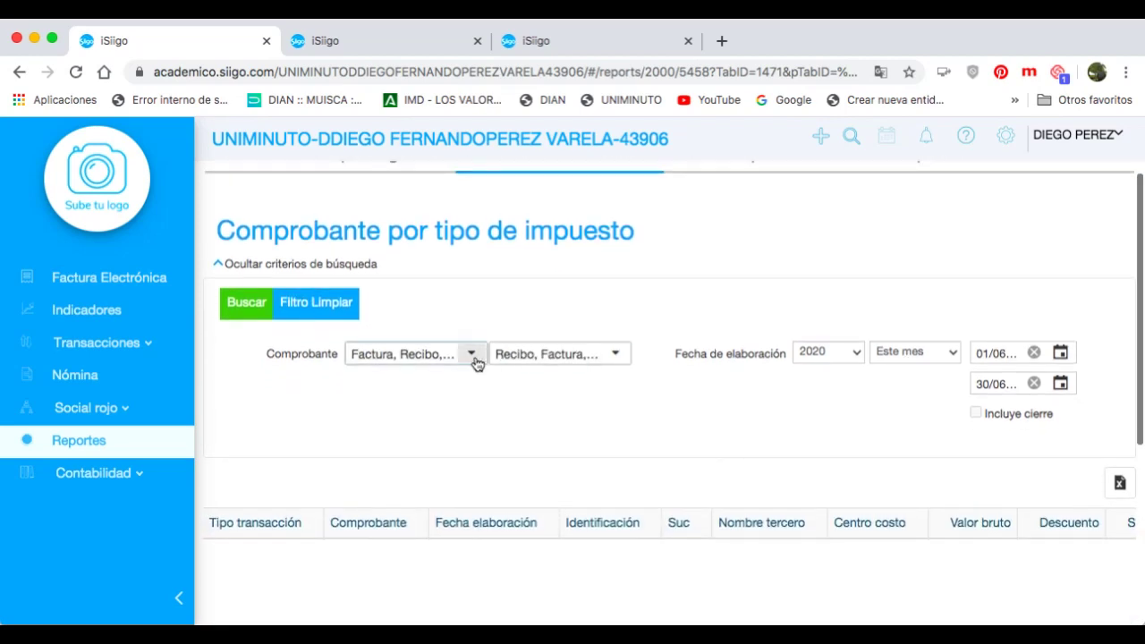
pyautogui.click(472, 356)
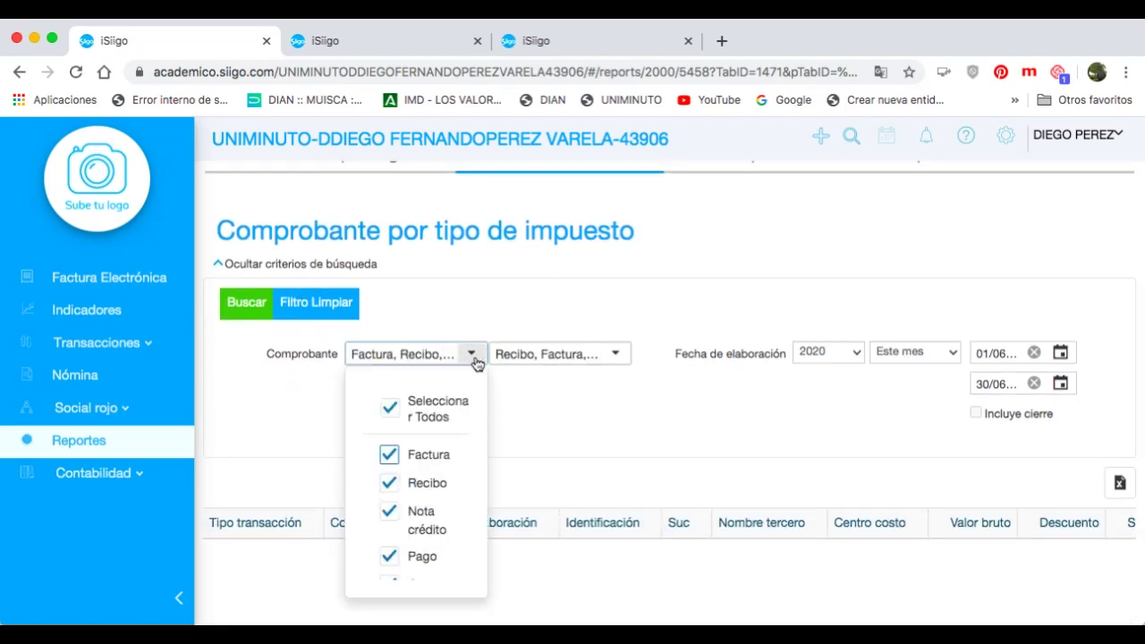
pyautogui.scroll(-4, 470, 439)
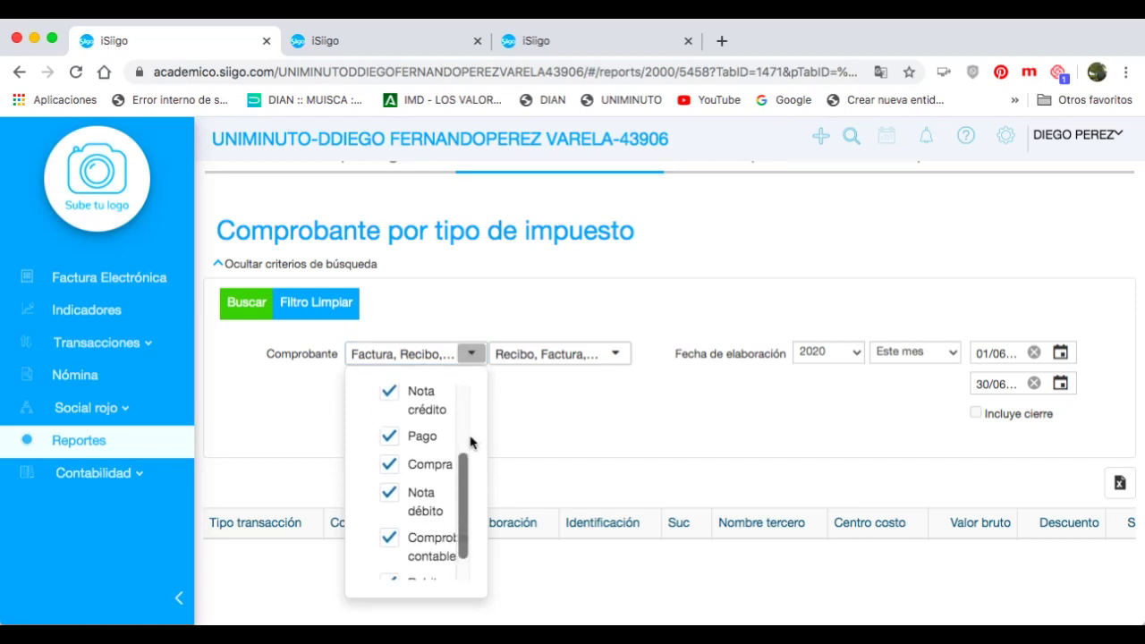
pyautogui.scroll(-2, 470, 441)
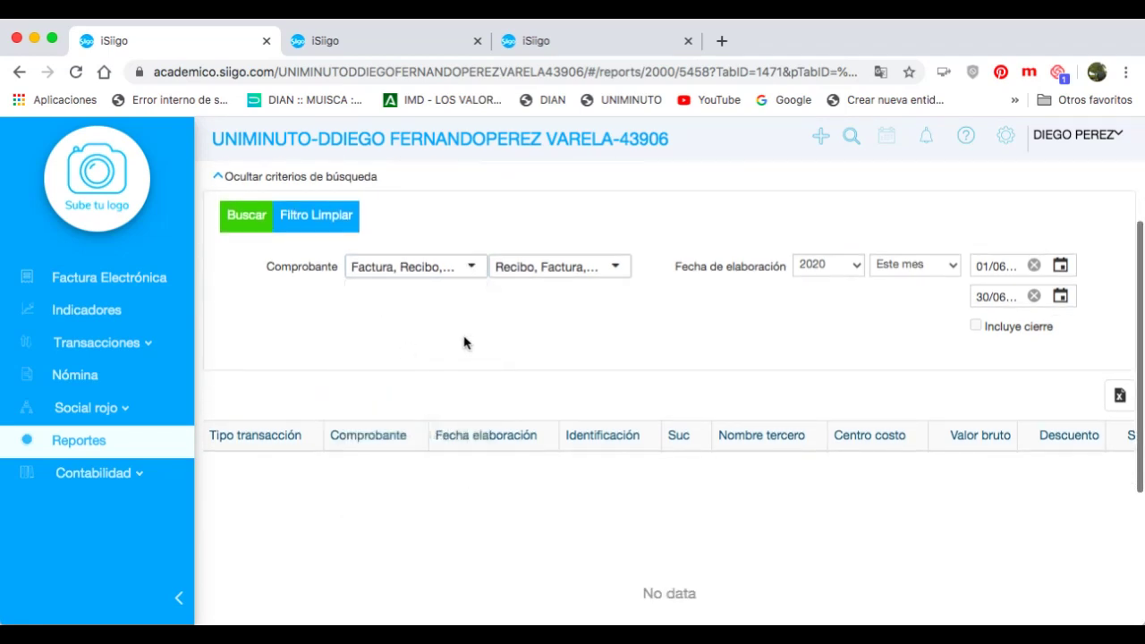
pyautogui.click(598, 266)
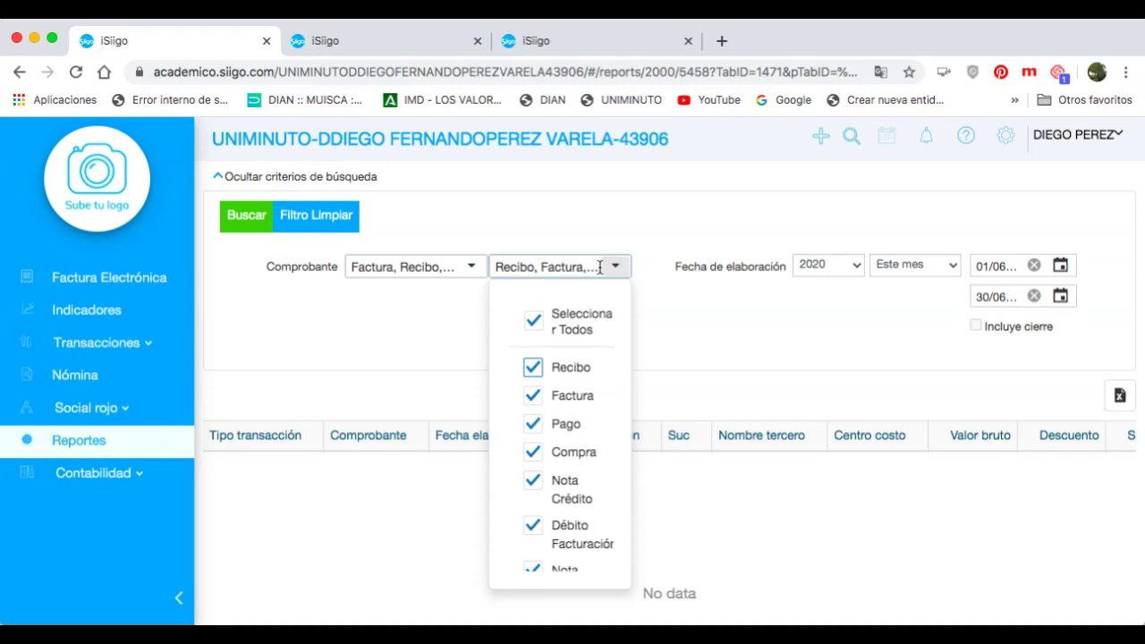
pyautogui.scroll(-6, 604, 340)
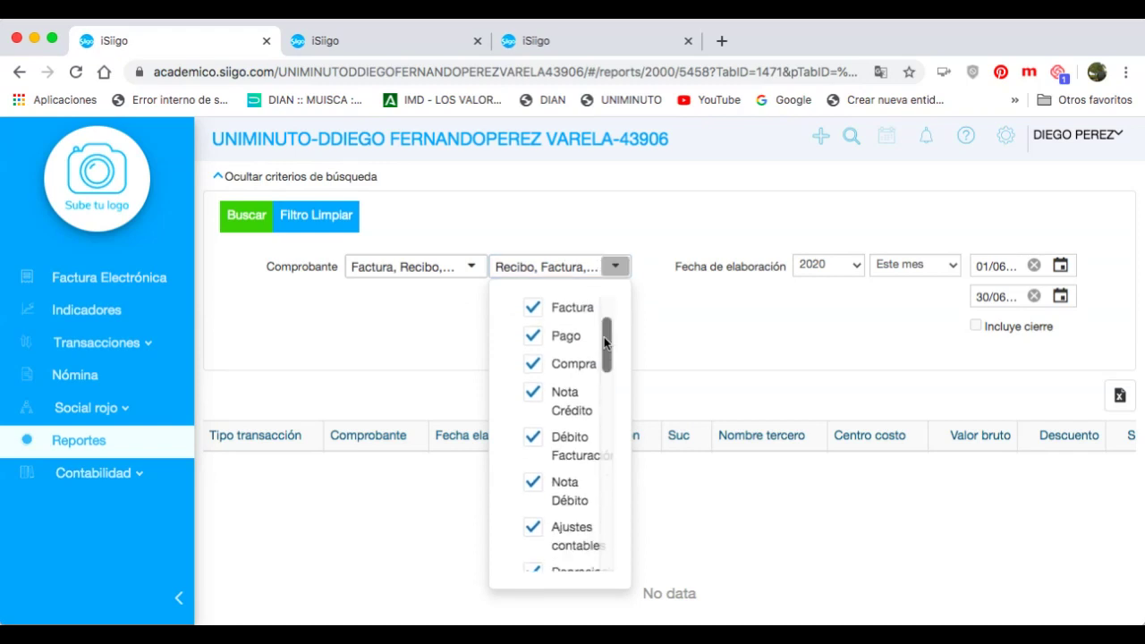
pyautogui.scroll(-8, 602, 356)
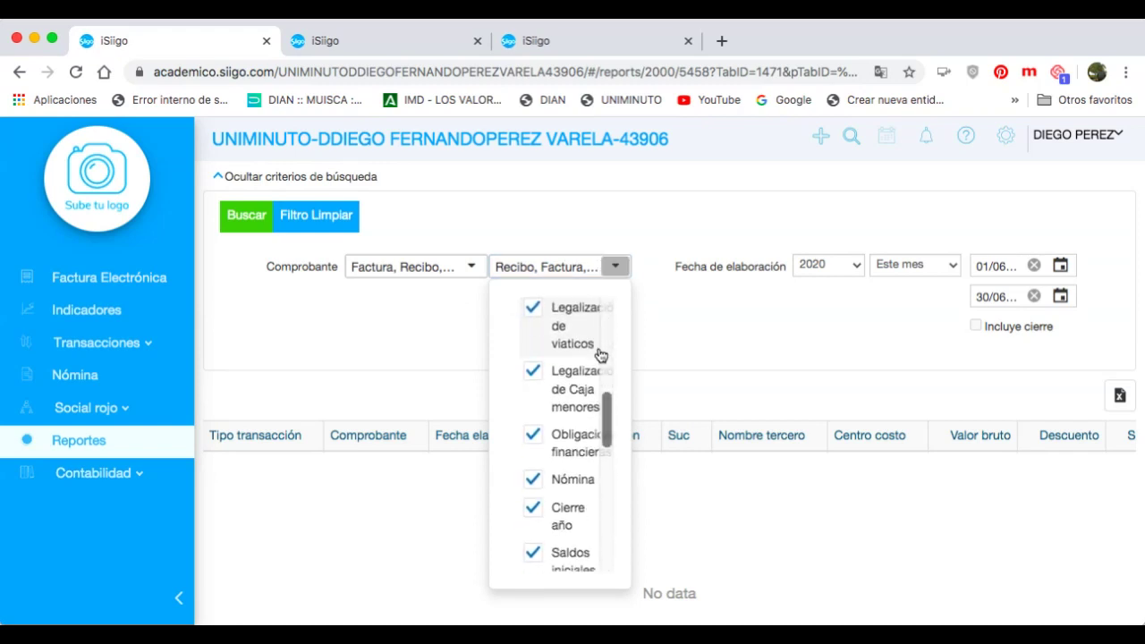
pyautogui.scroll(-8, 600, 356)
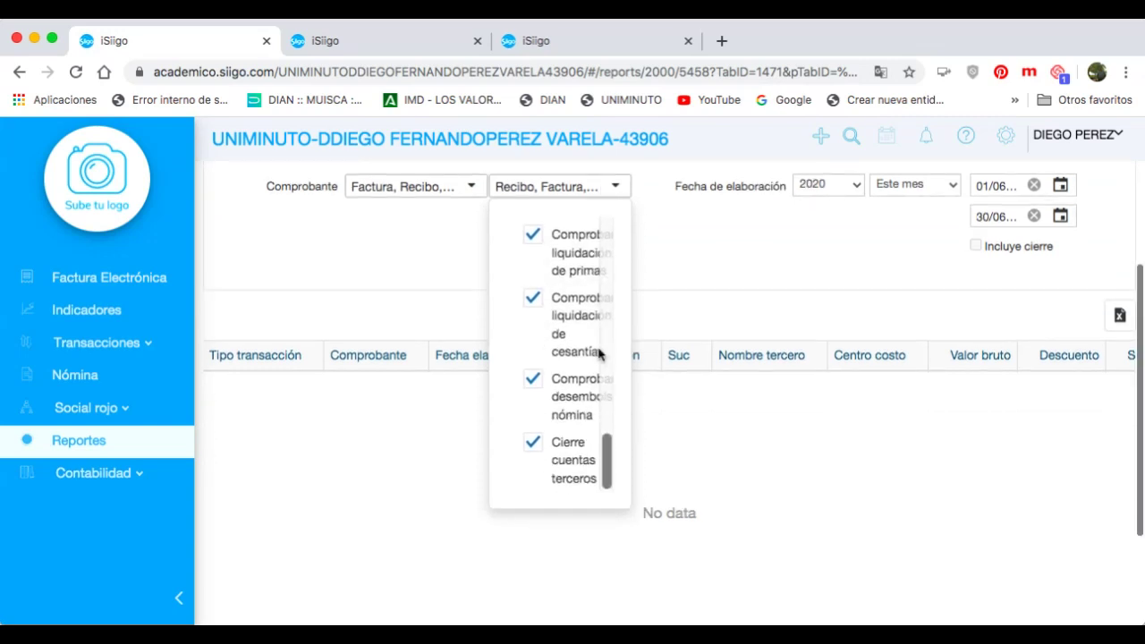
pyautogui.scroll(5, 616, 325)
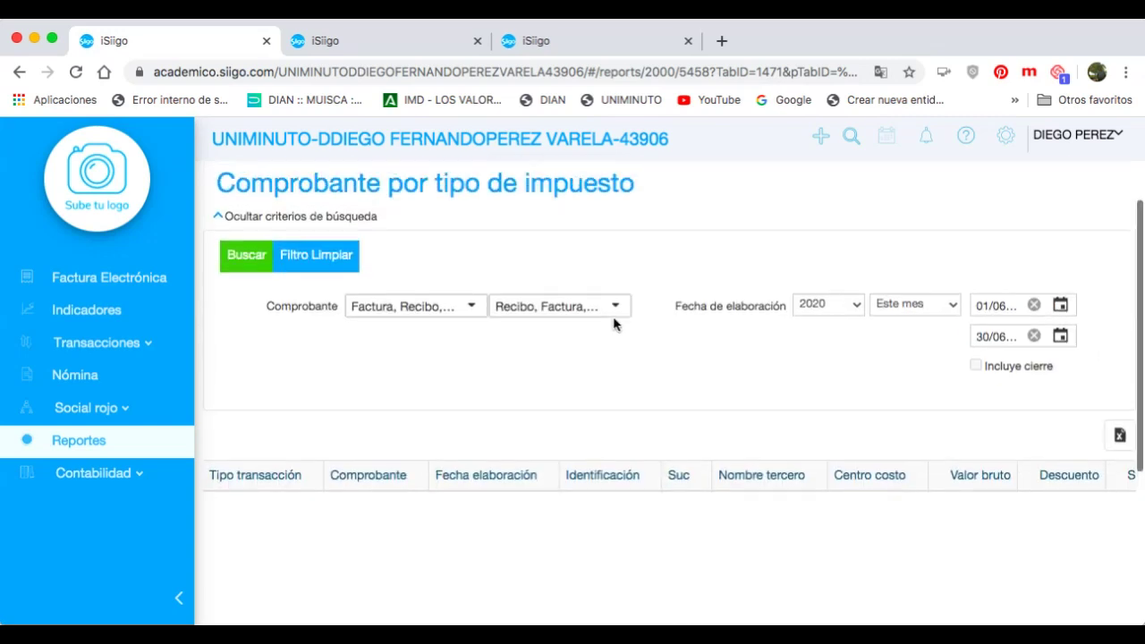
# Generate the June 2020 report and review its IVA 19%, ReteICA, ReteIVA 15% and Retefuente 3.5% columns
pyautogui.click(237, 268)
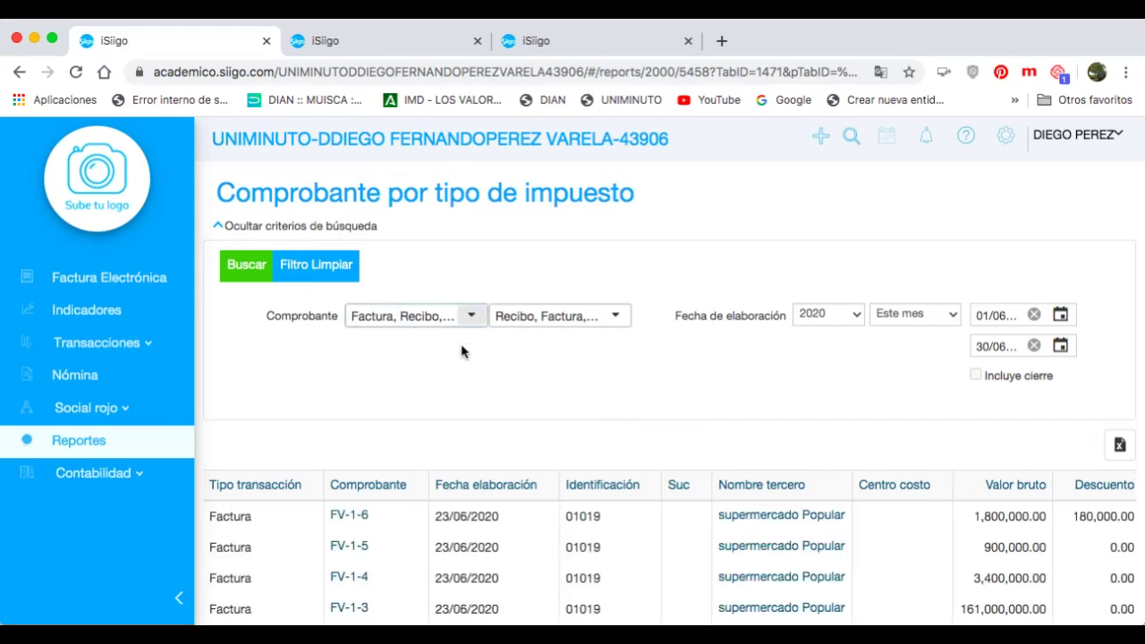
pyautogui.scroll(-3, 582, 376)
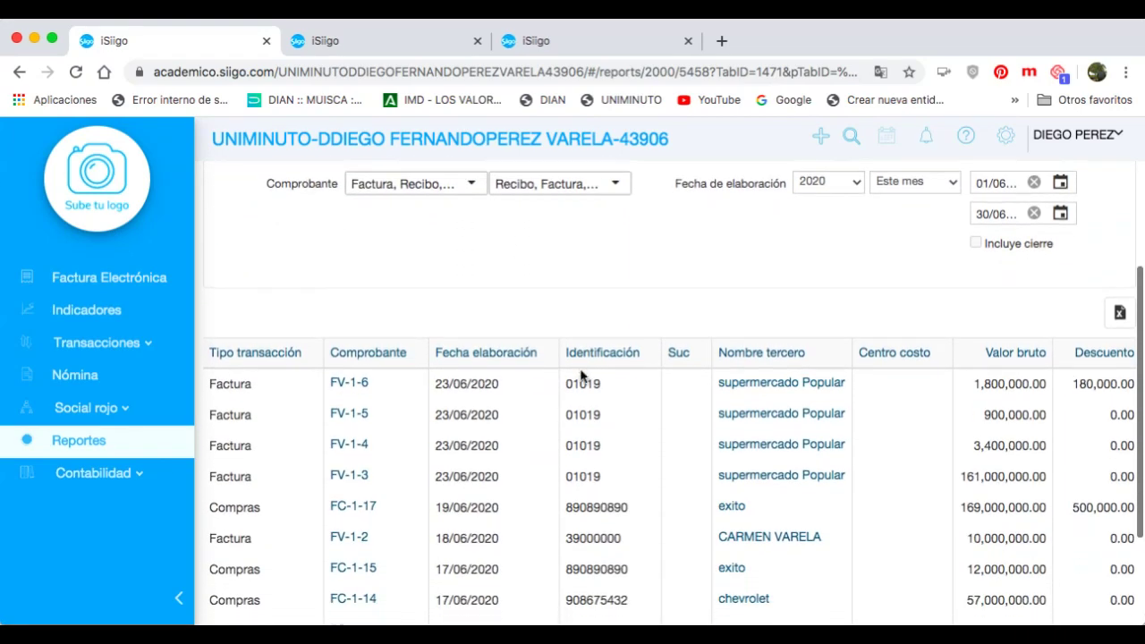
pyautogui.scroll(-2, 581, 376)
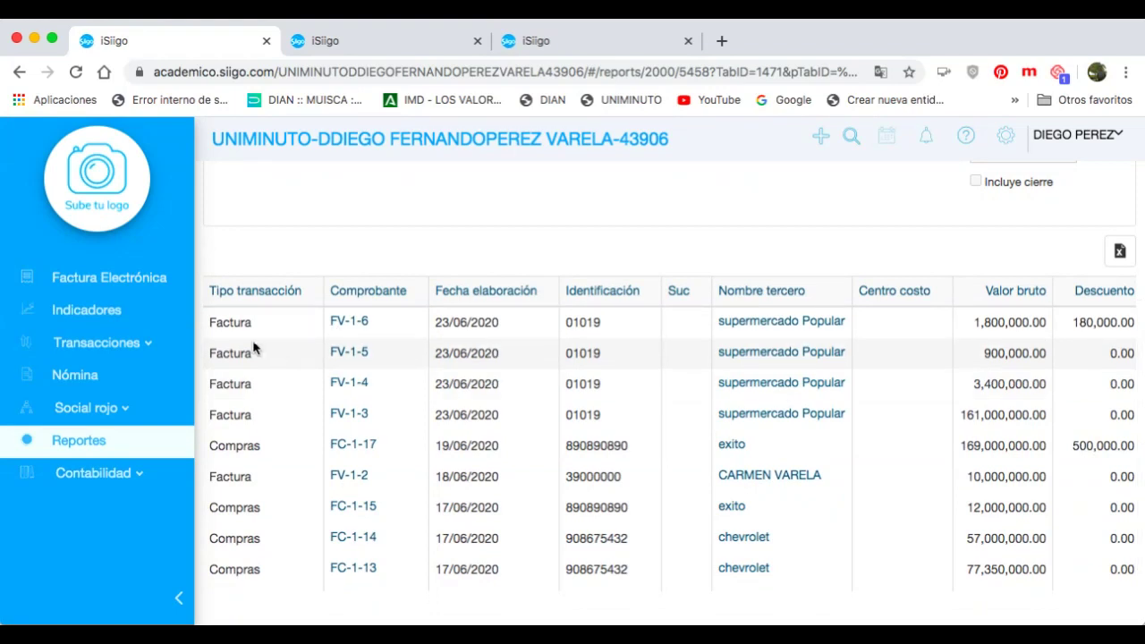
pyautogui.scroll(-4, 389, 421)
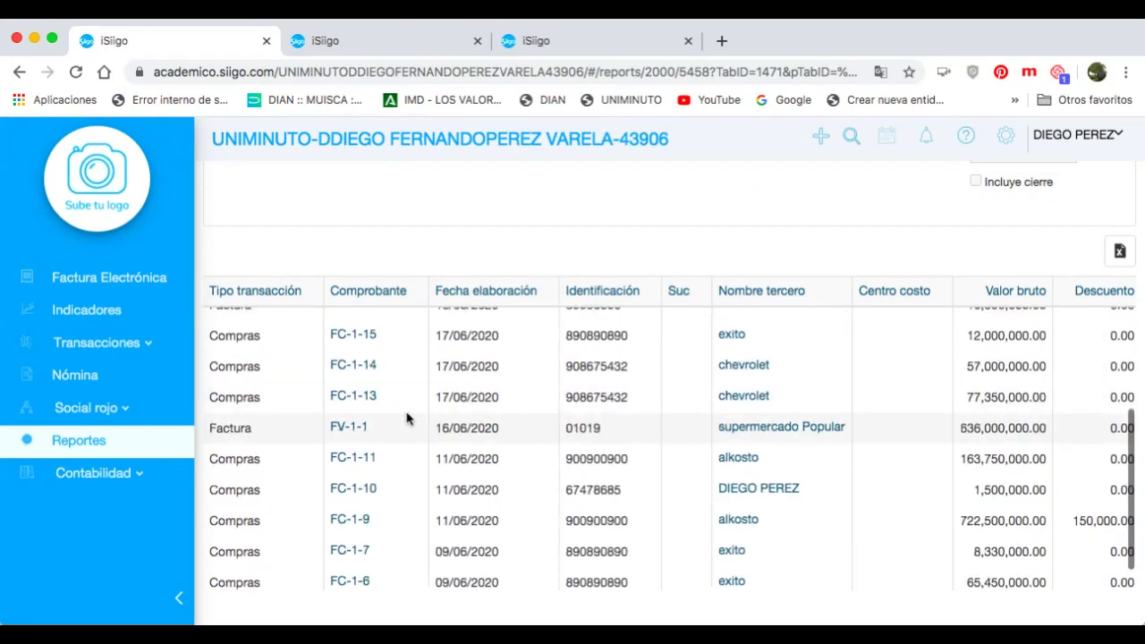
pyautogui.hscroll(5, 396, 421)
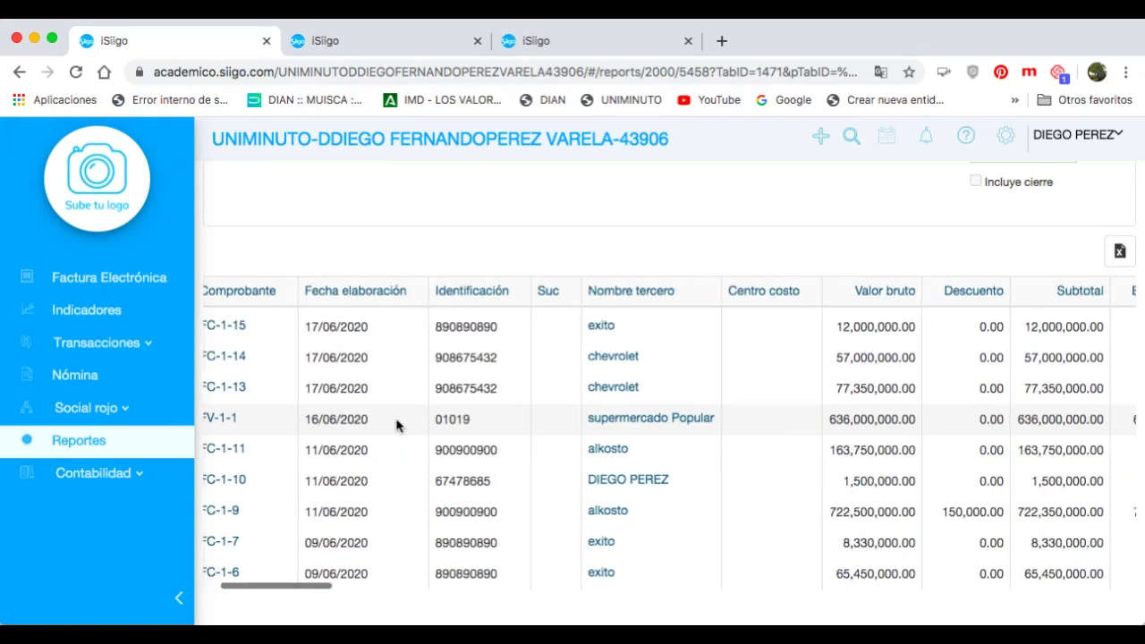
pyautogui.scroll(3, 396, 426)
pyautogui.hscroll(5, 396, 426)
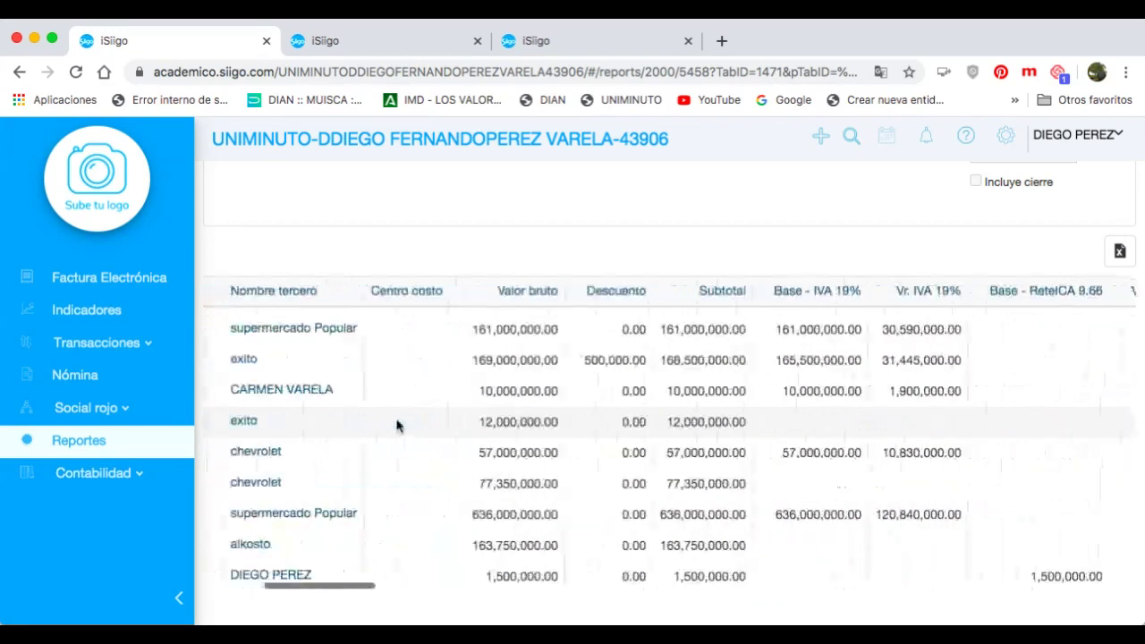
pyautogui.hscroll(3, 397, 426)
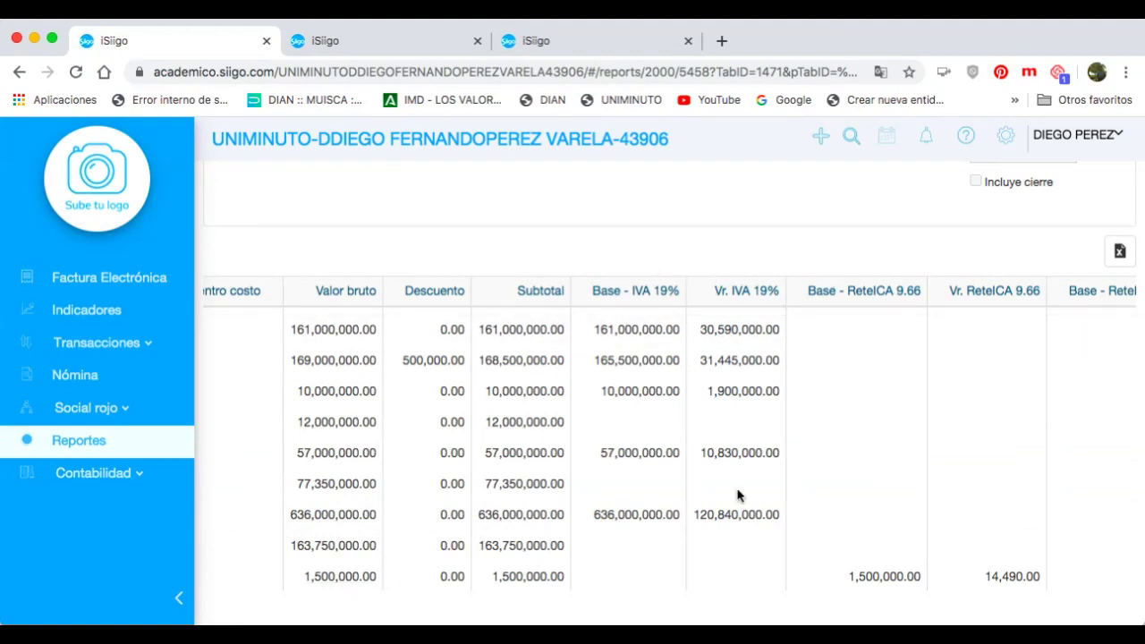
pyautogui.hscroll(3, 817, 417)
pyautogui.hscroll(3, 821, 327)
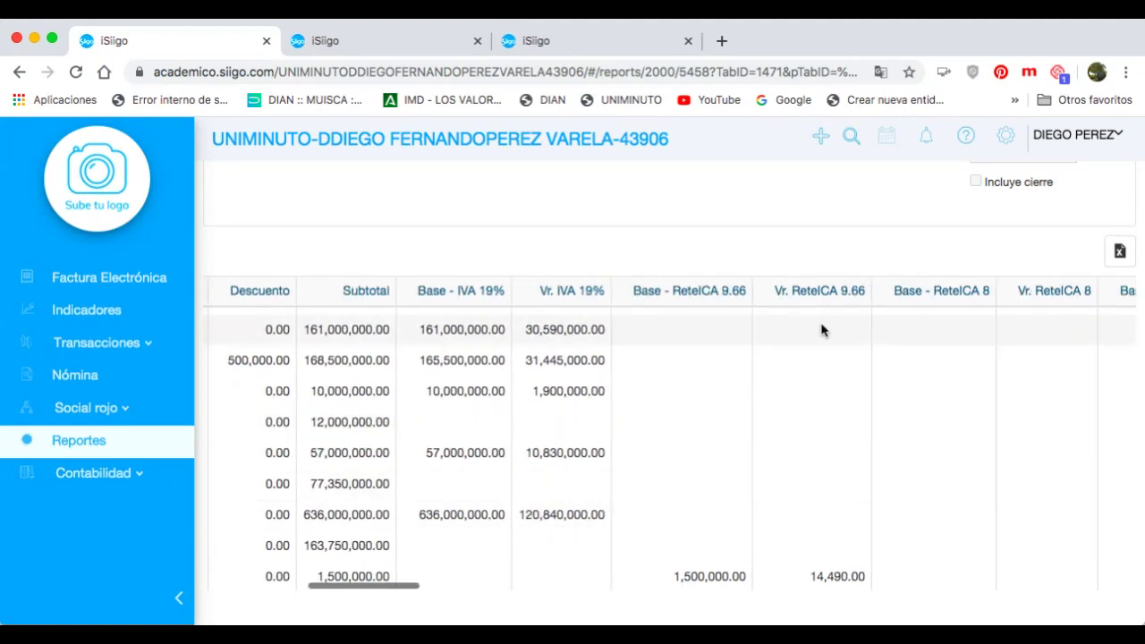
pyautogui.hscroll(15, 788, 458)
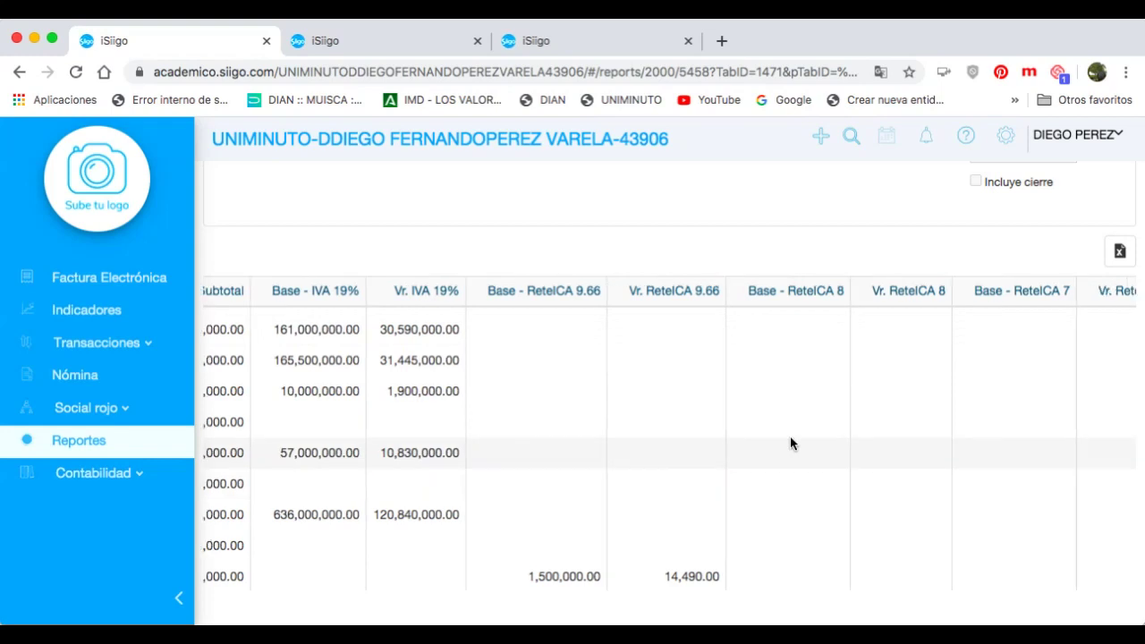
pyautogui.hscroll(12, 790, 438)
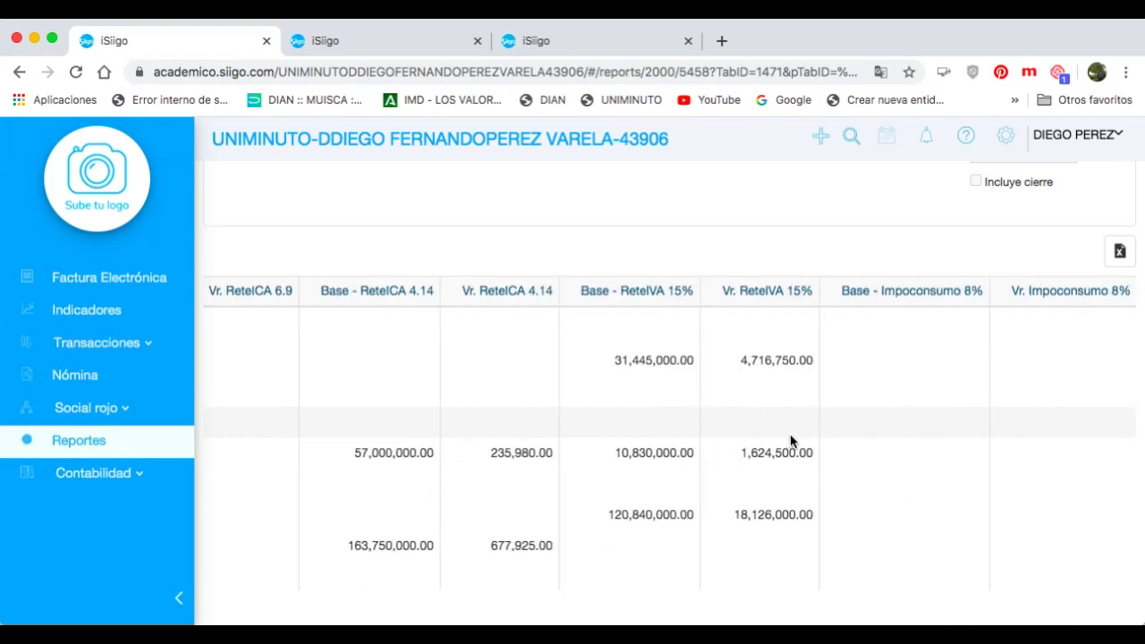
pyautogui.hscroll(15, 774, 420)
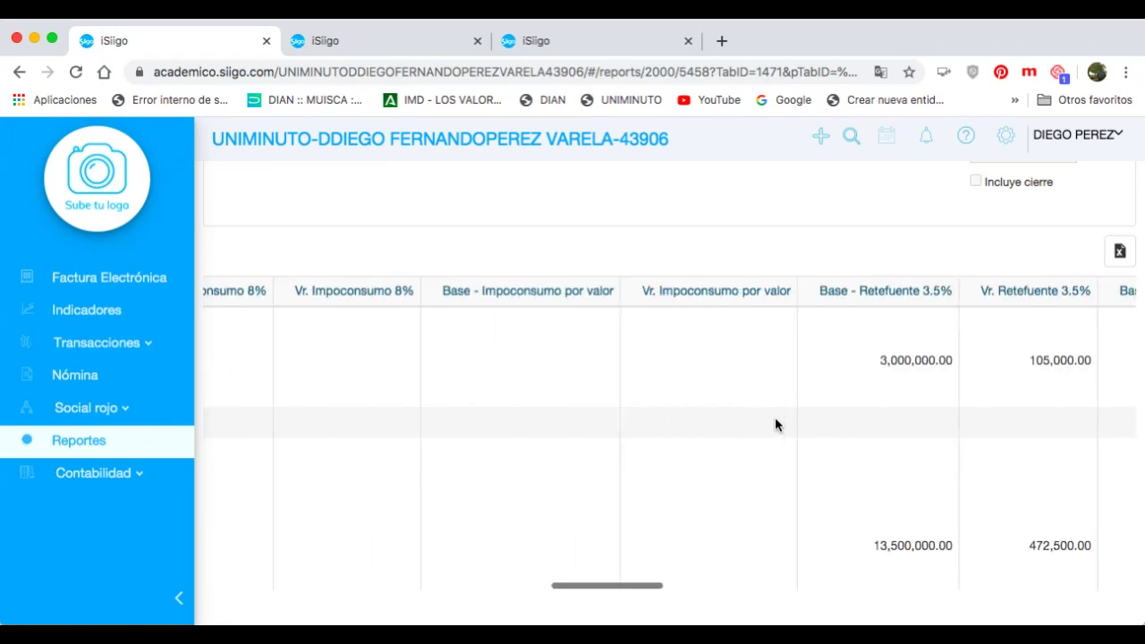
pyautogui.hscroll(10, 776, 424)
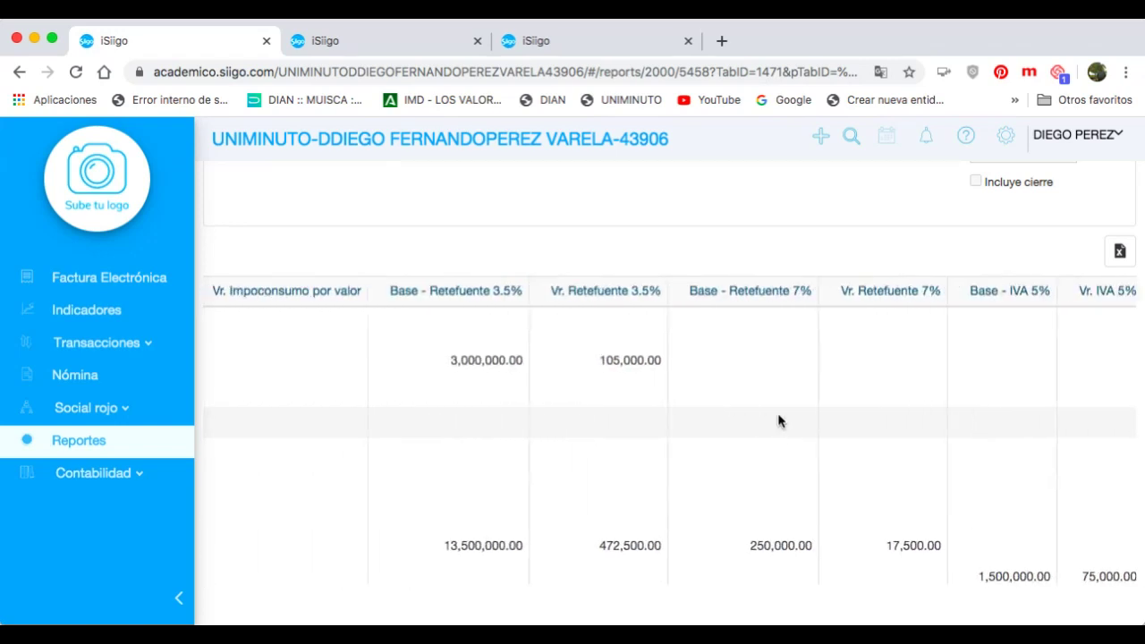
pyautogui.hscroll(6, 778, 421)
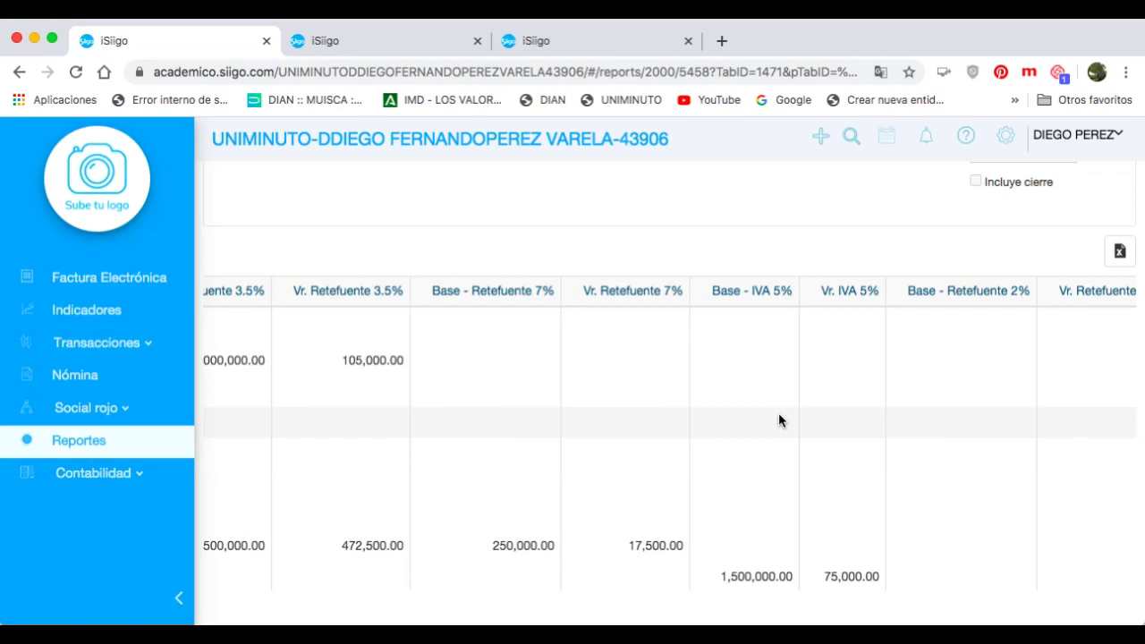
pyautogui.click(82, 452)
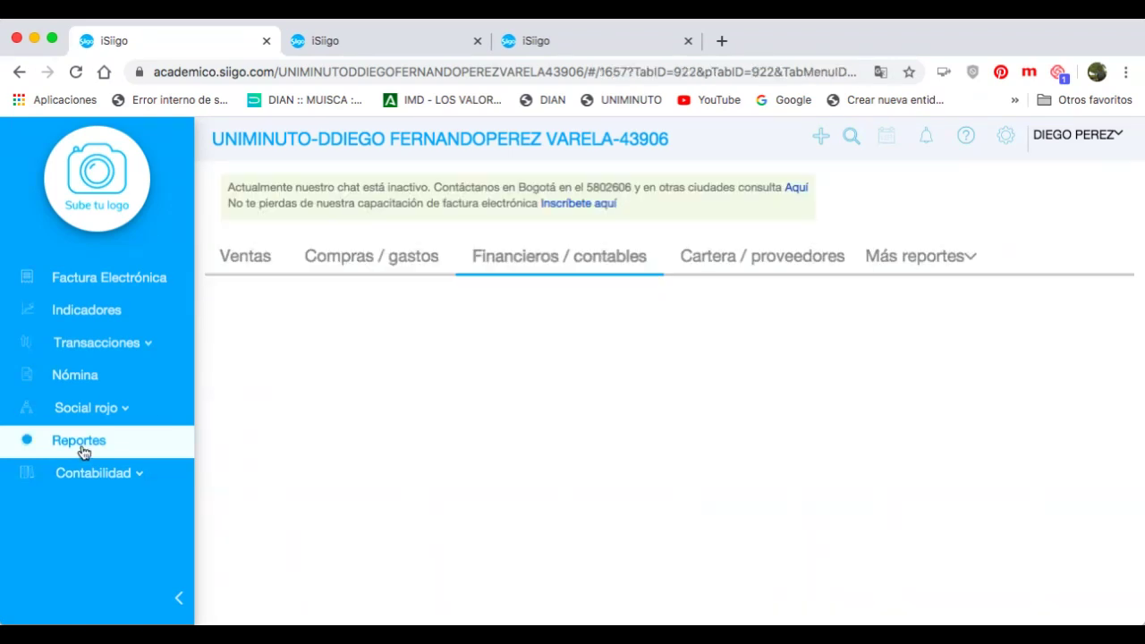
pyautogui.click(552, 268)
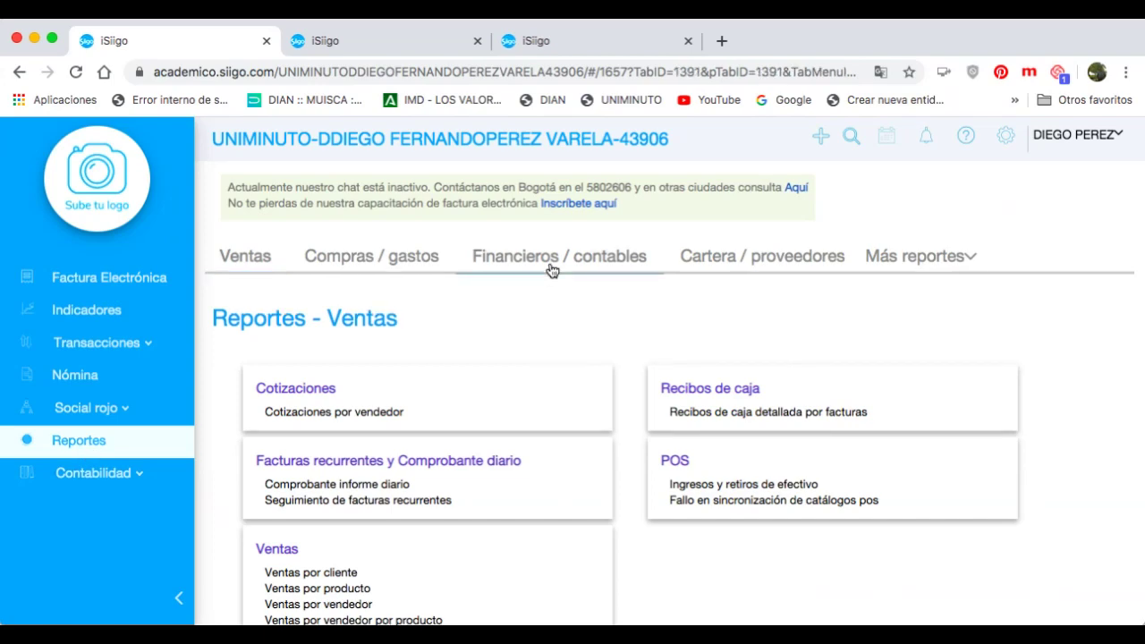
pyautogui.scroll(-1, 548, 351)
pyautogui.scroll(-1, 548, 351)
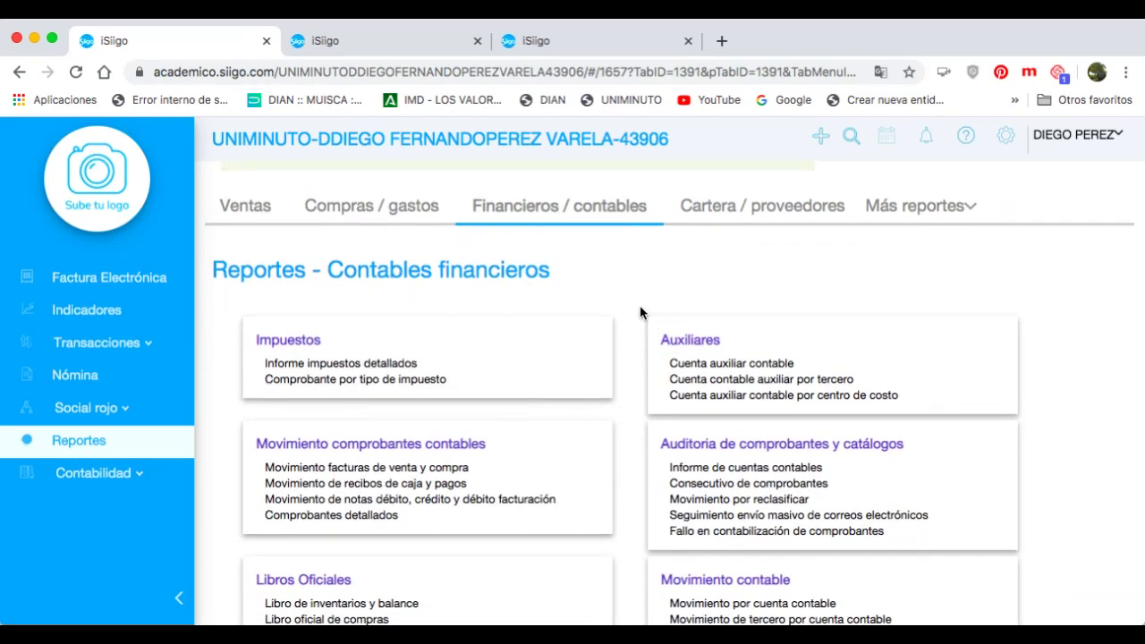
pyautogui.scroll(-3, 640, 305)
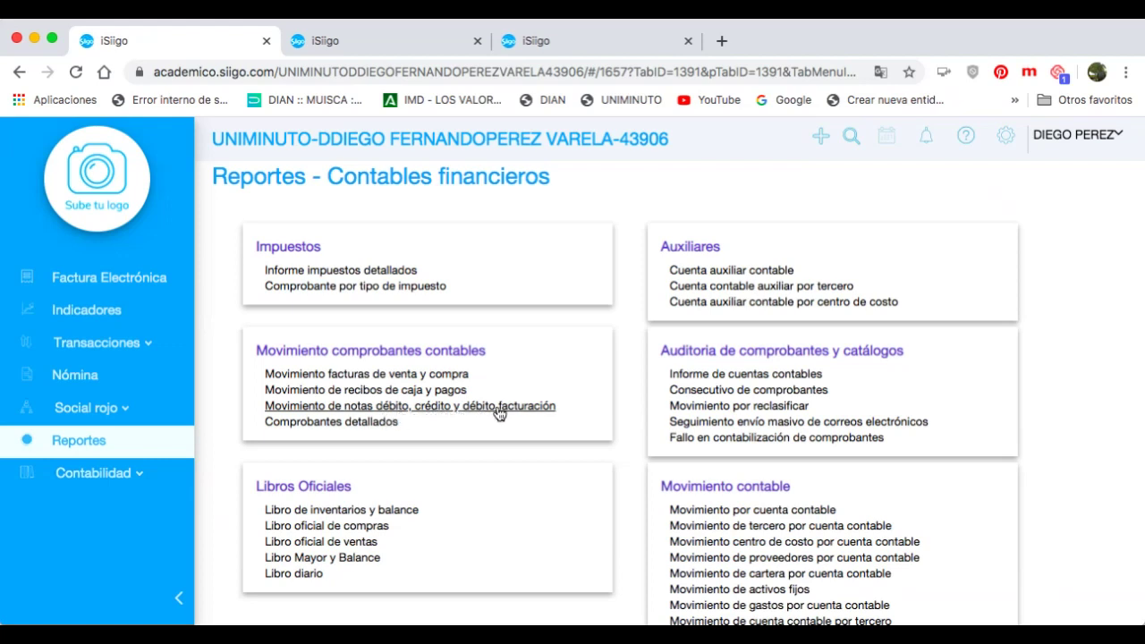
# Open the June 2020 Comprobantes detallados report and review its 209 entries grouped by voucher
pyautogui.click(350, 424)
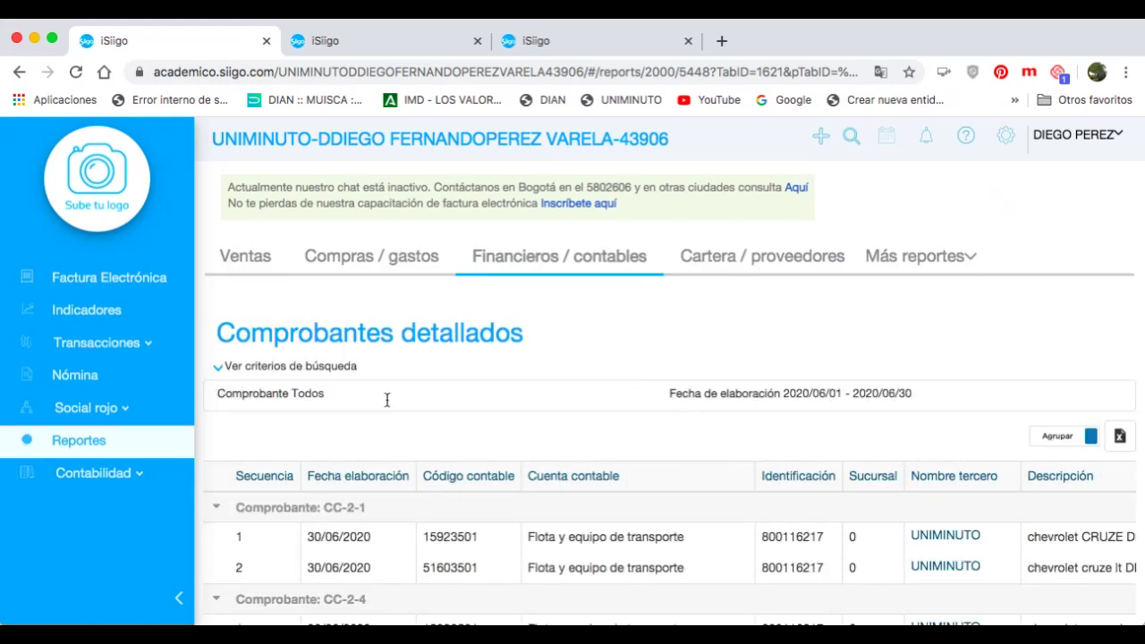
pyautogui.scroll(-4, 387, 400)
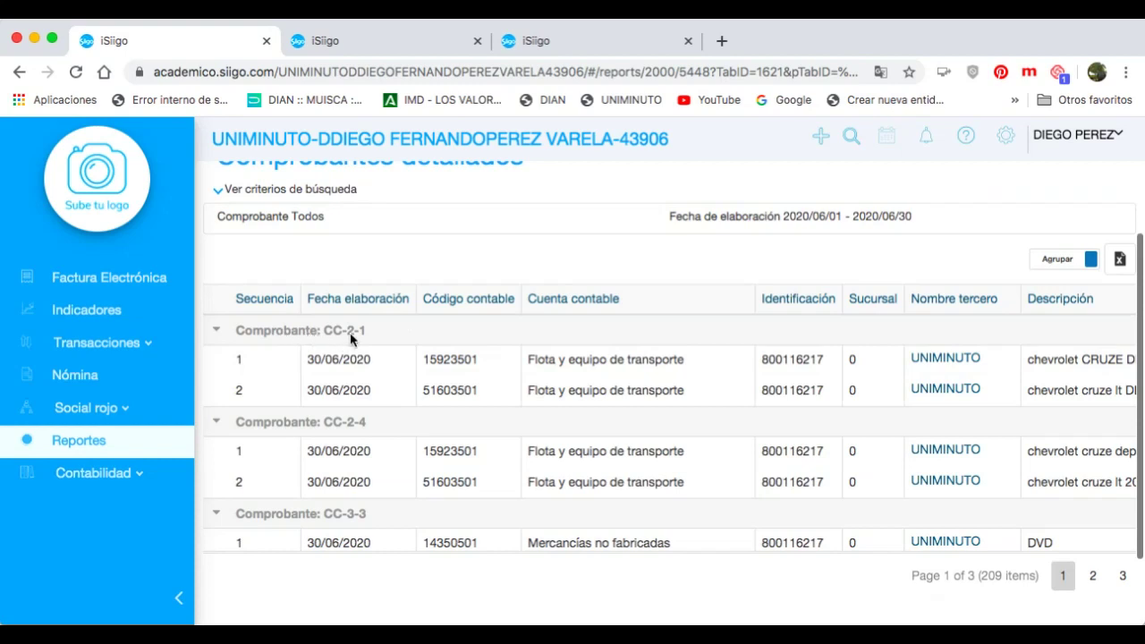
pyautogui.scroll(-1, 370, 339)
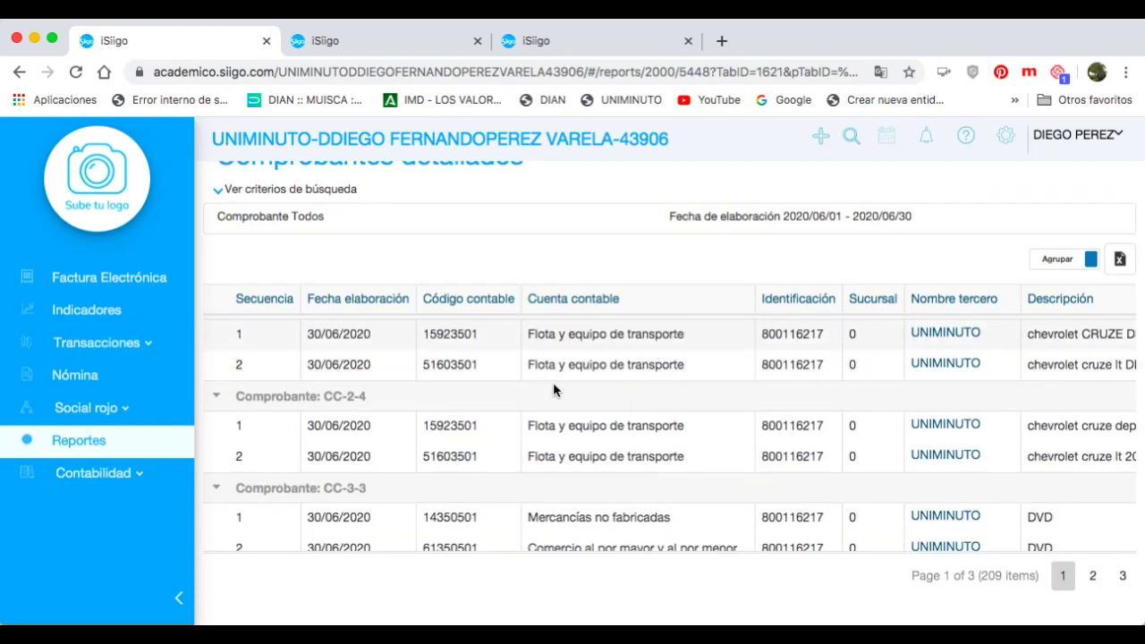
pyautogui.scroll(-6, 356, 404)
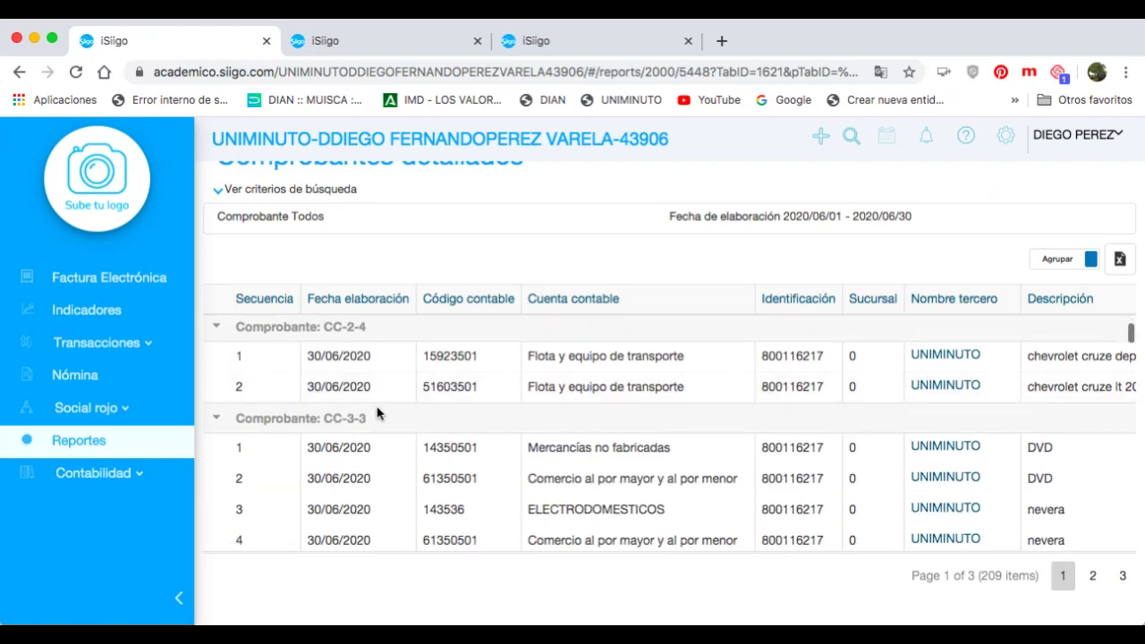
pyautogui.scroll(-5, 379, 411)
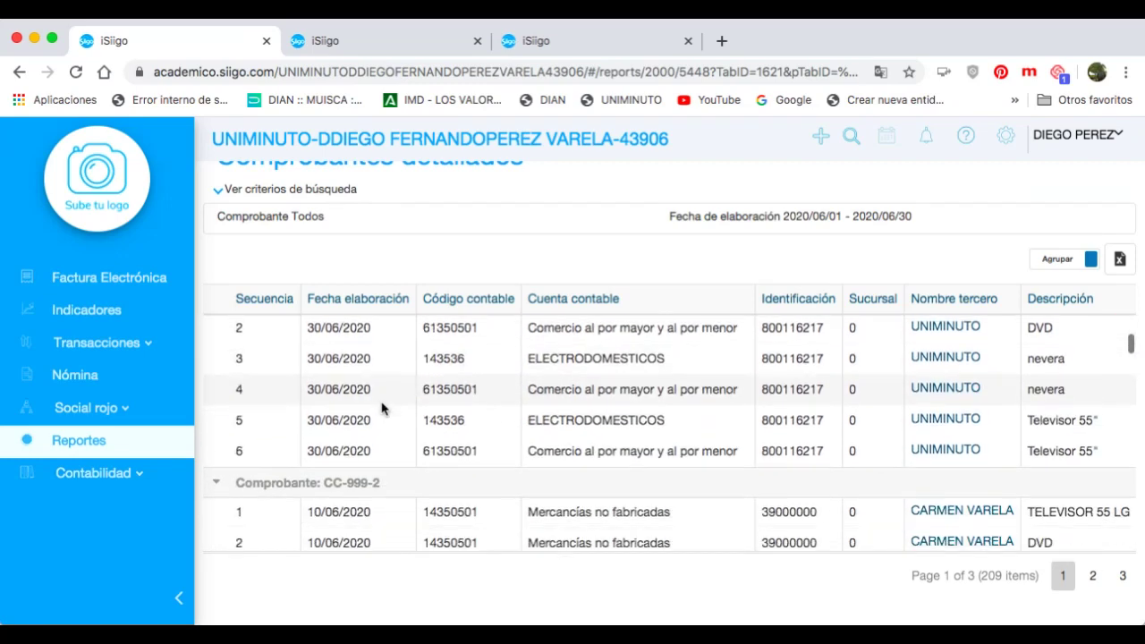
pyautogui.scroll(-1, 382, 409)
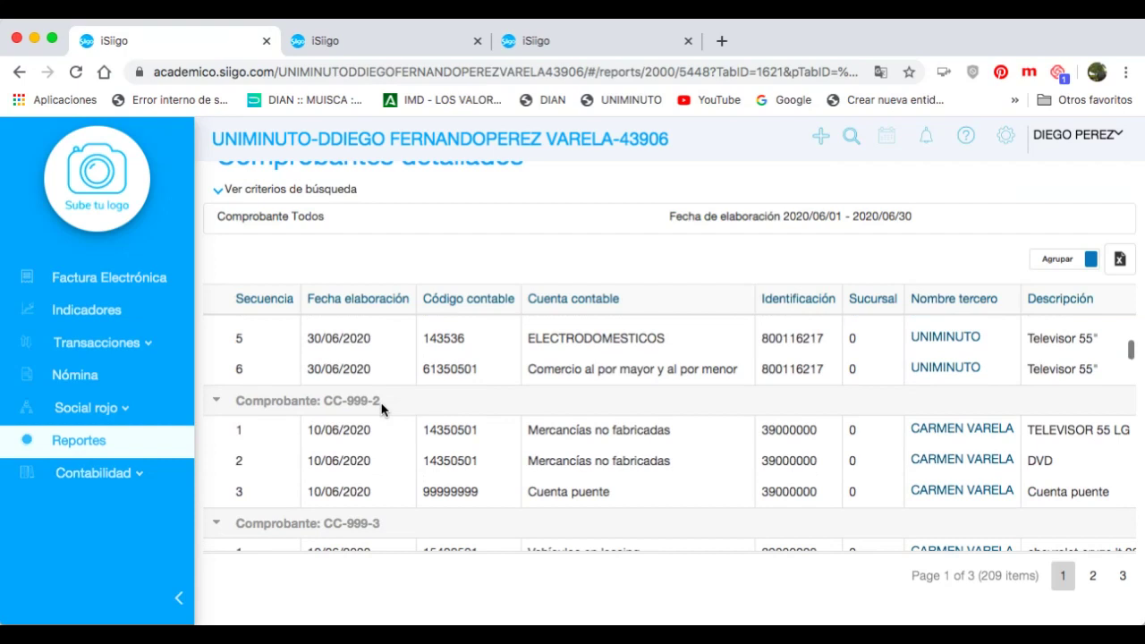
pyautogui.scroll(-2, 382, 409)
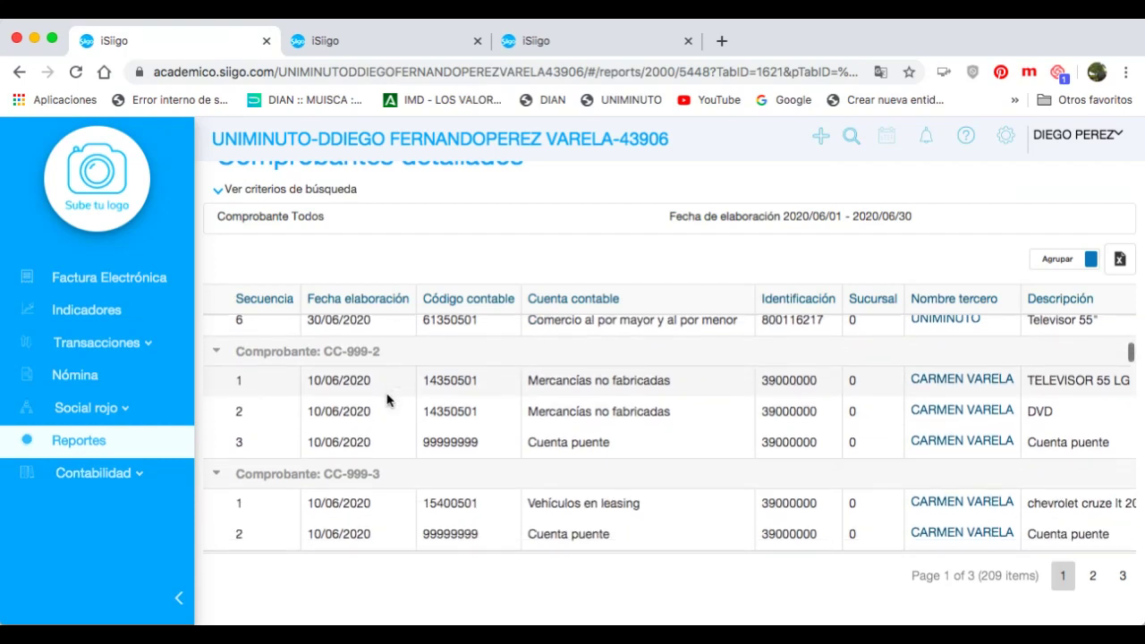
pyautogui.scroll(-1, 387, 399)
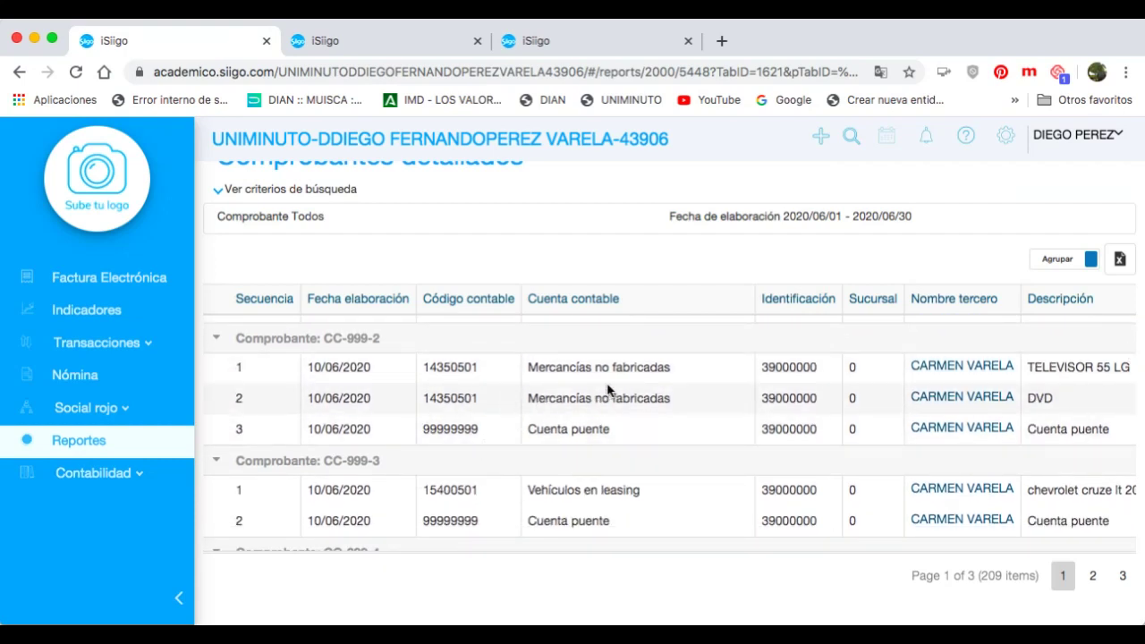
pyautogui.scroll(-3, 573, 429)
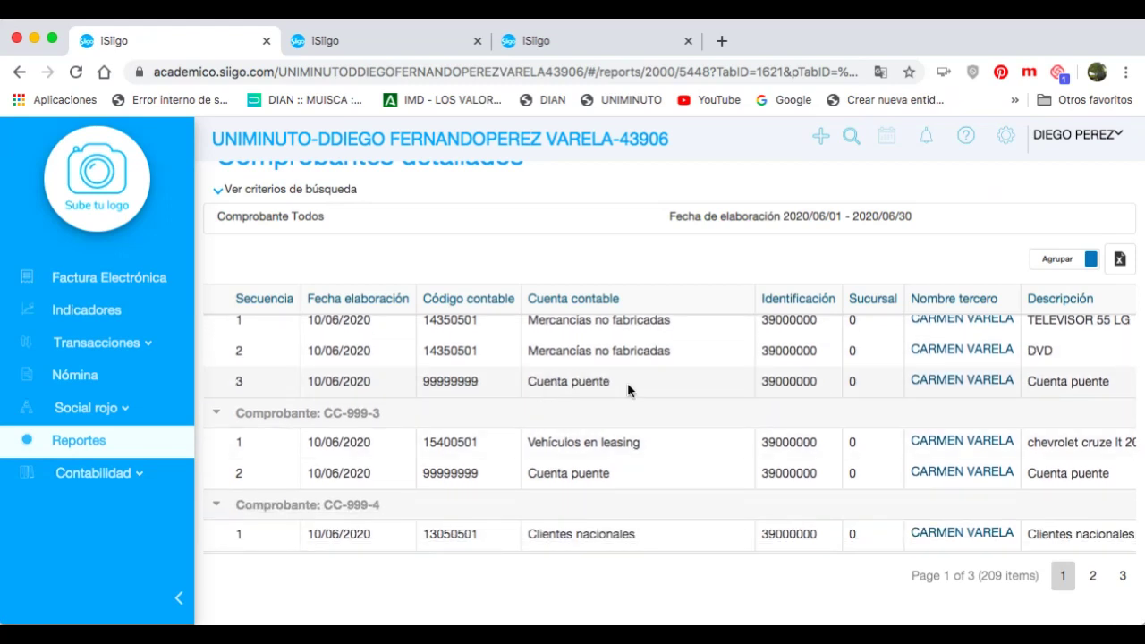
pyautogui.scroll(2, 518, 432)
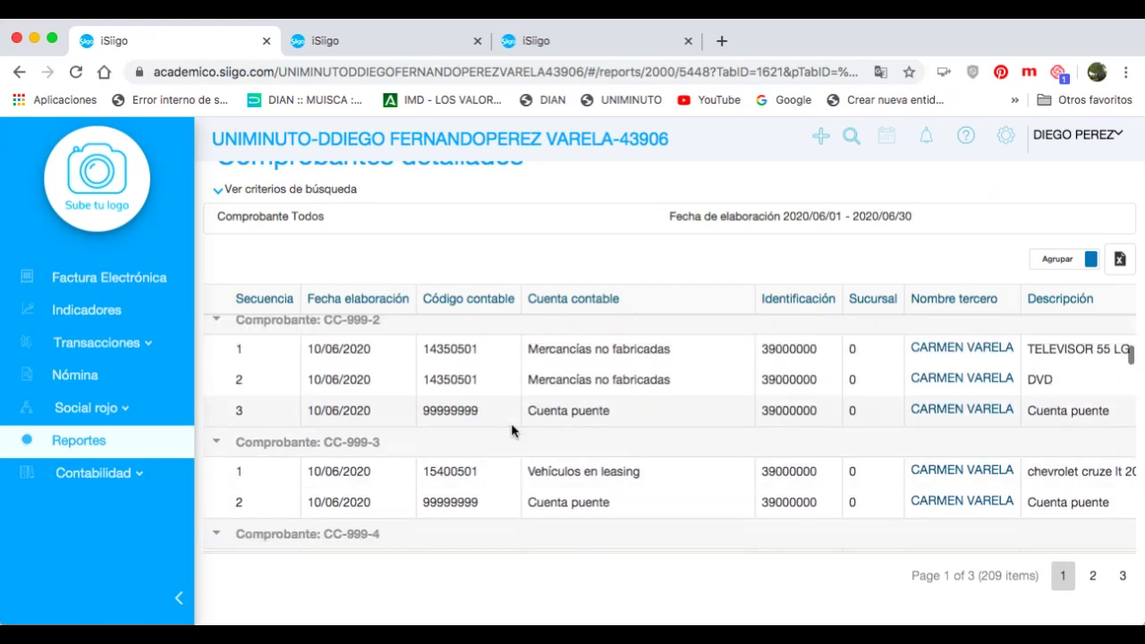
pyautogui.scroll(-4, 483, 438)
pyautogui.scroll(-10, 376, 432)
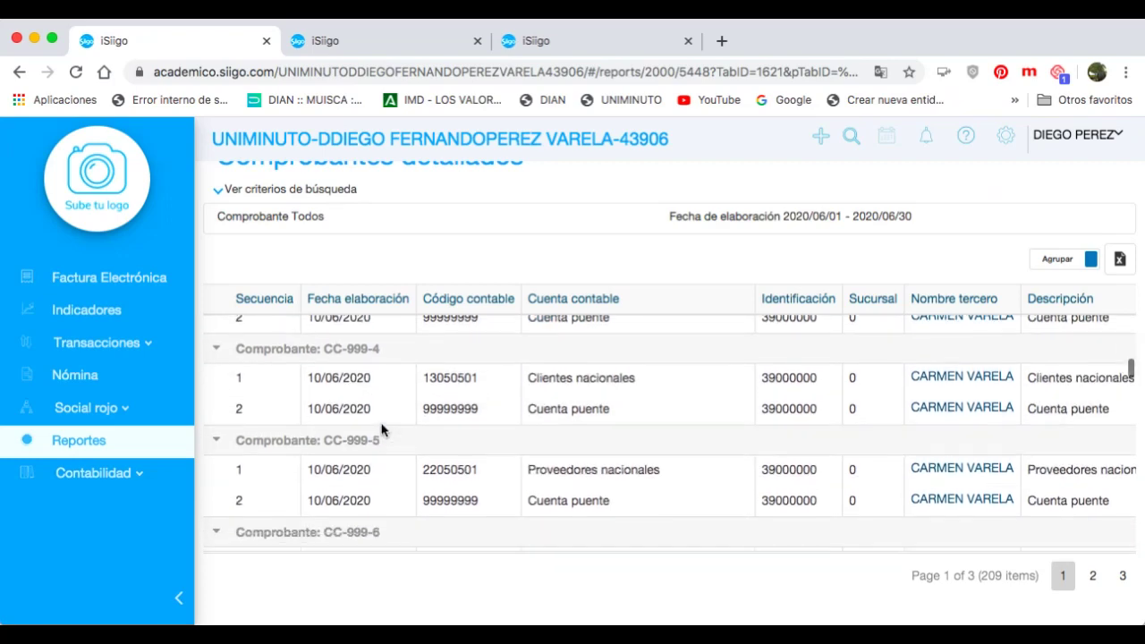
pyautogui.scroll(-15, 421, 437)
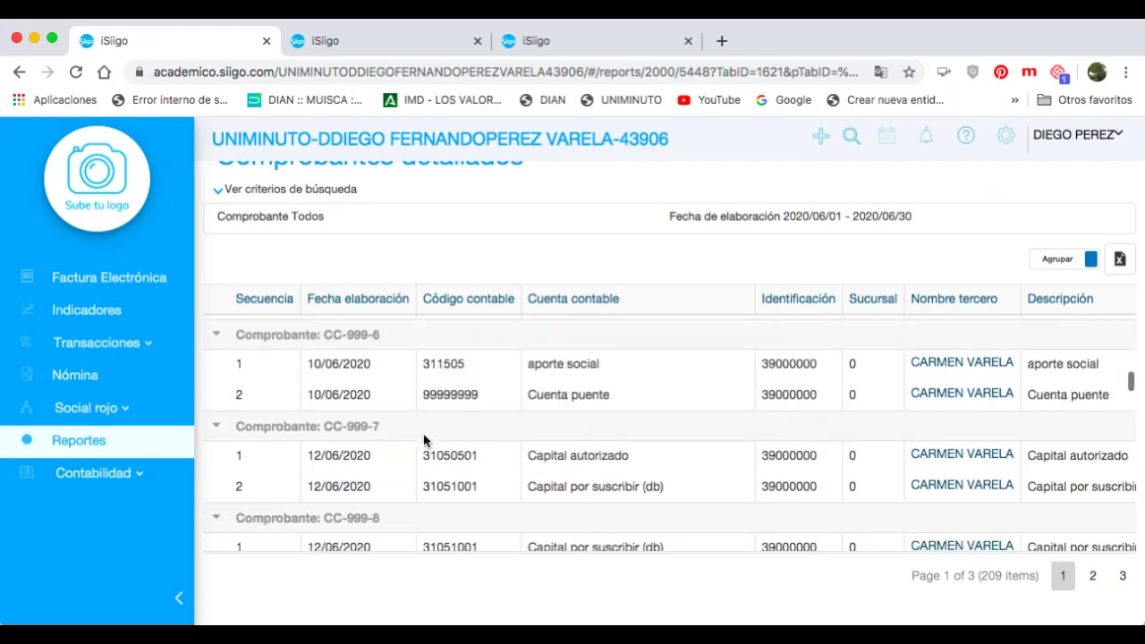
pyautogui.scroll(-3, 421, 440)
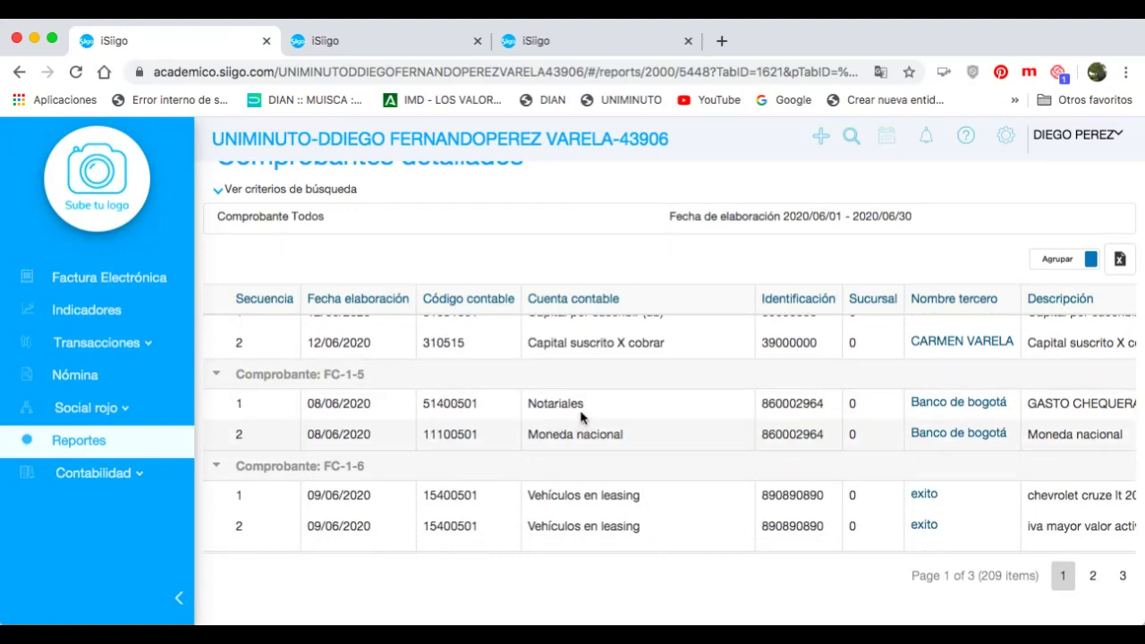
pyautogui.scroll(-2, 555, 419)
pyautogui.scroll(-3, 556, 419)
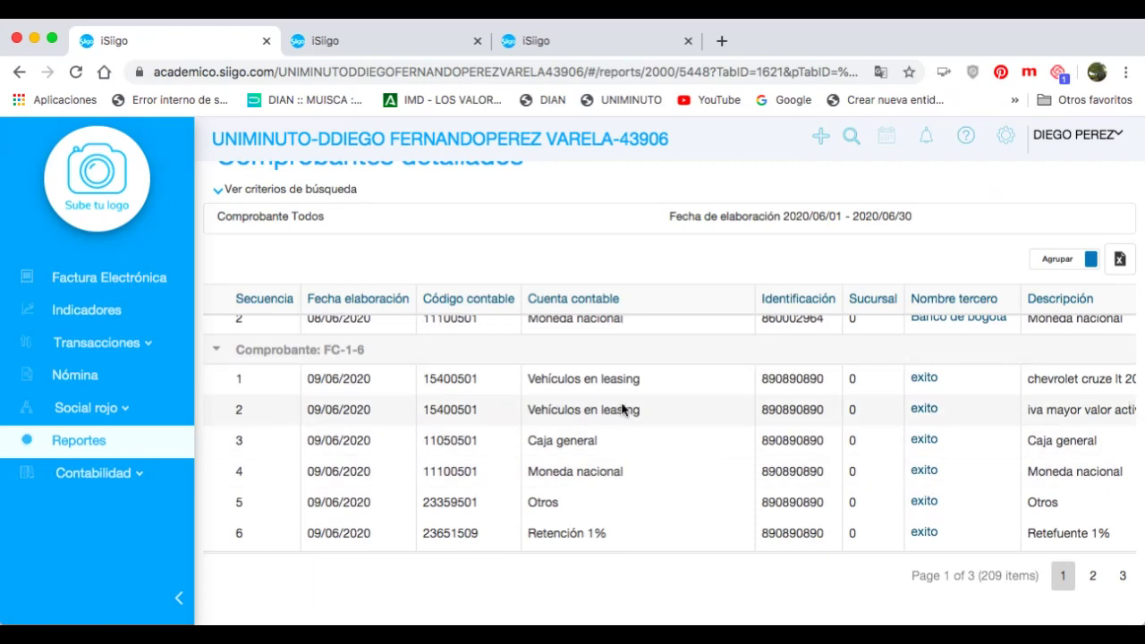
pyautogui.scroll(-10, 620, 447)
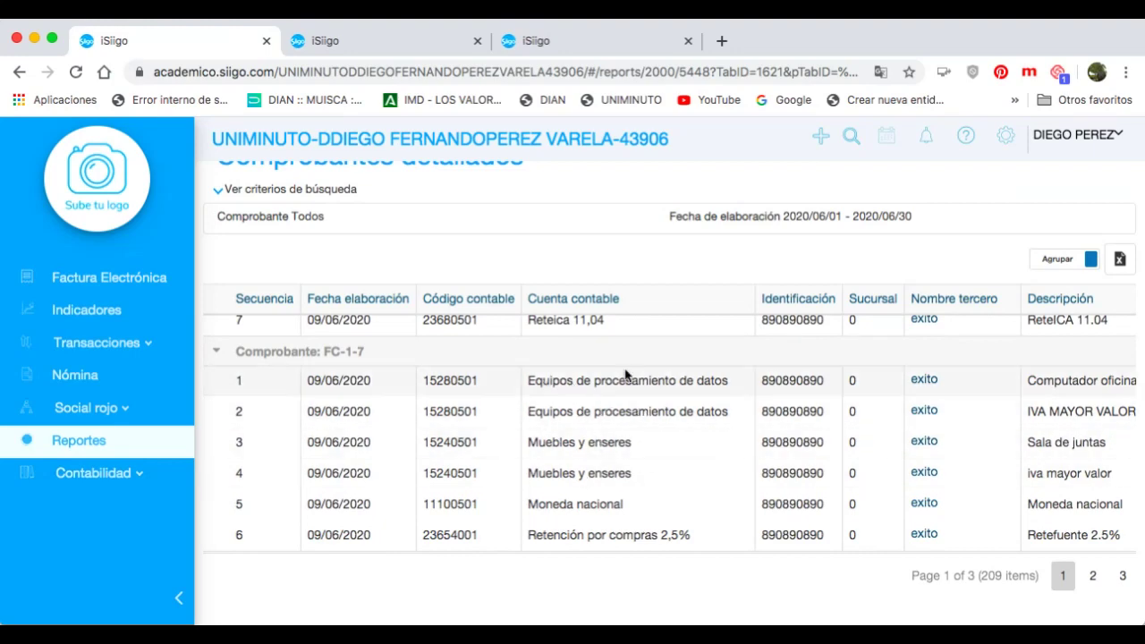
pyautogui.scroll(-5, 669, 455)
pyautogui.scroll(-5, 669, 456)
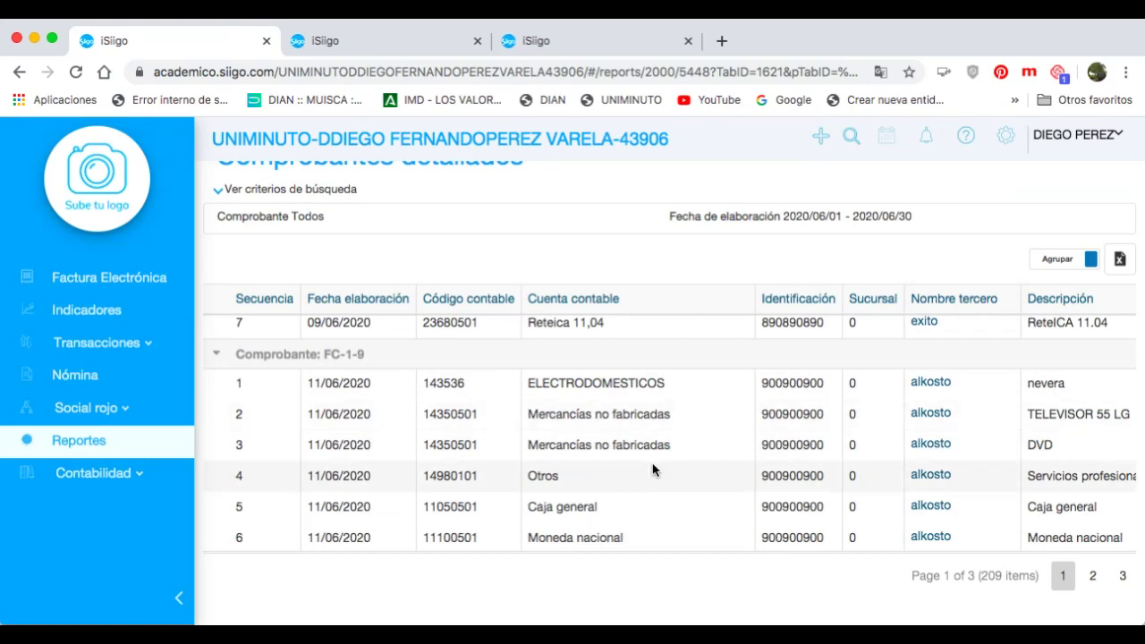
pyautogui.scroll(-15, 648, 464)
pyautogui.scroll(-8, 651, 470)
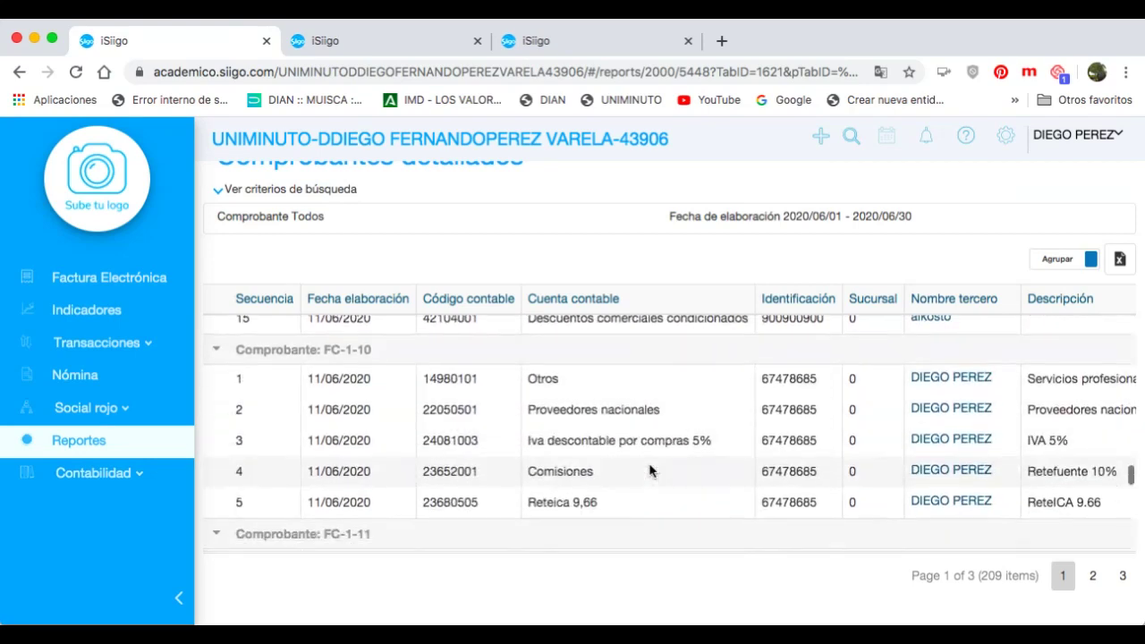
pyautogui.scroll(-4, 384, 417)
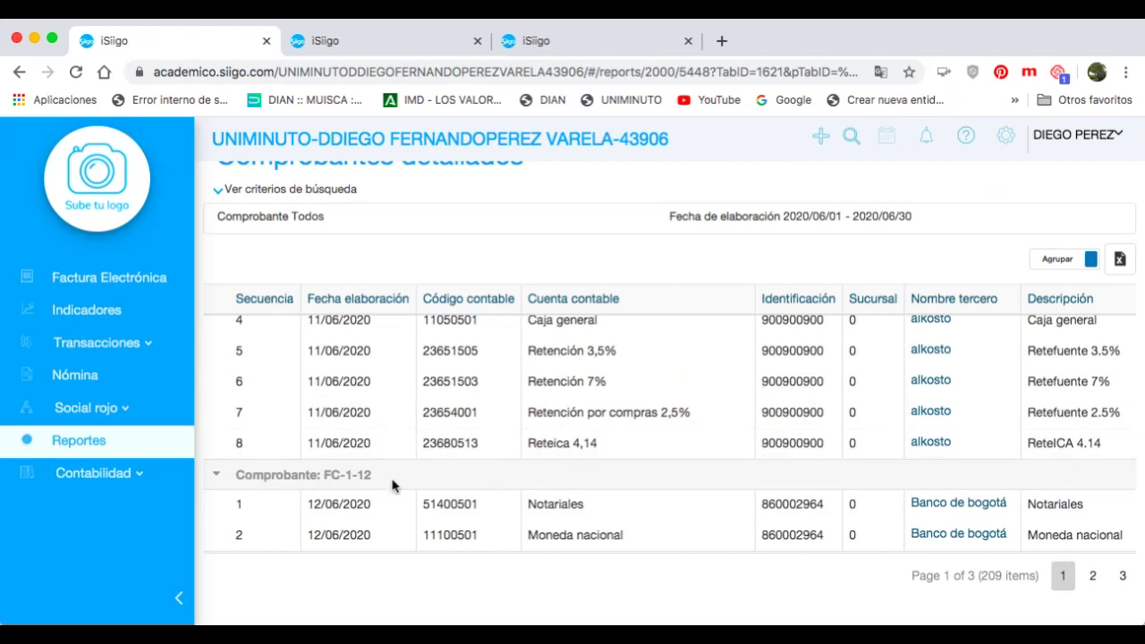
pyautogui.click(1058, 259)
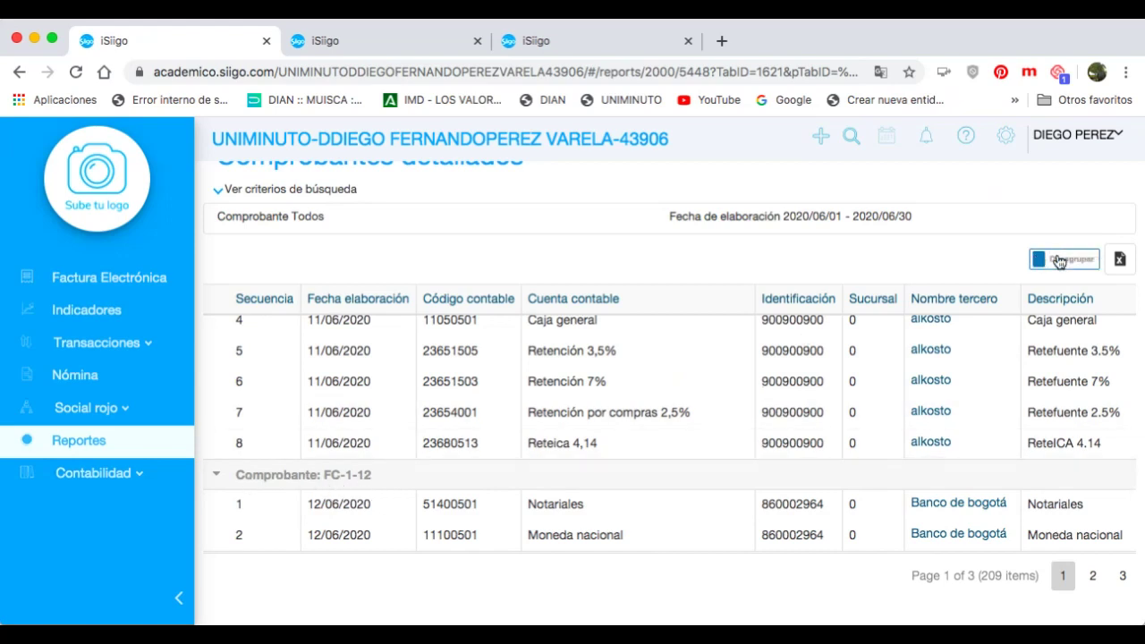
pyautogui.scroll(20, 468, 404)
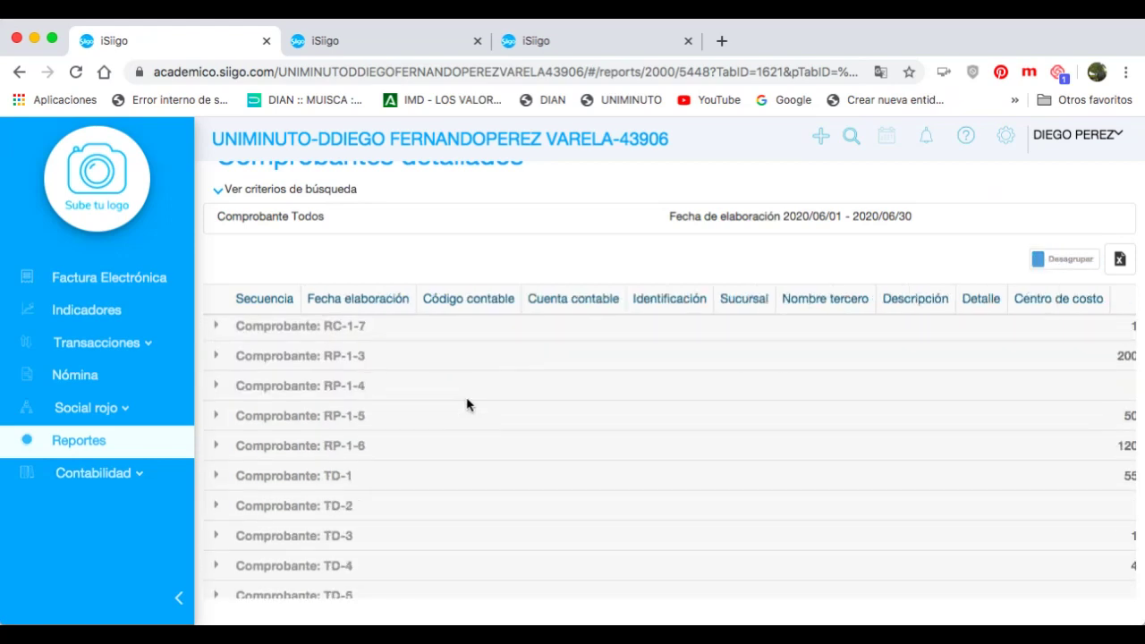
pyautogui.scroll(15, 466, 399)
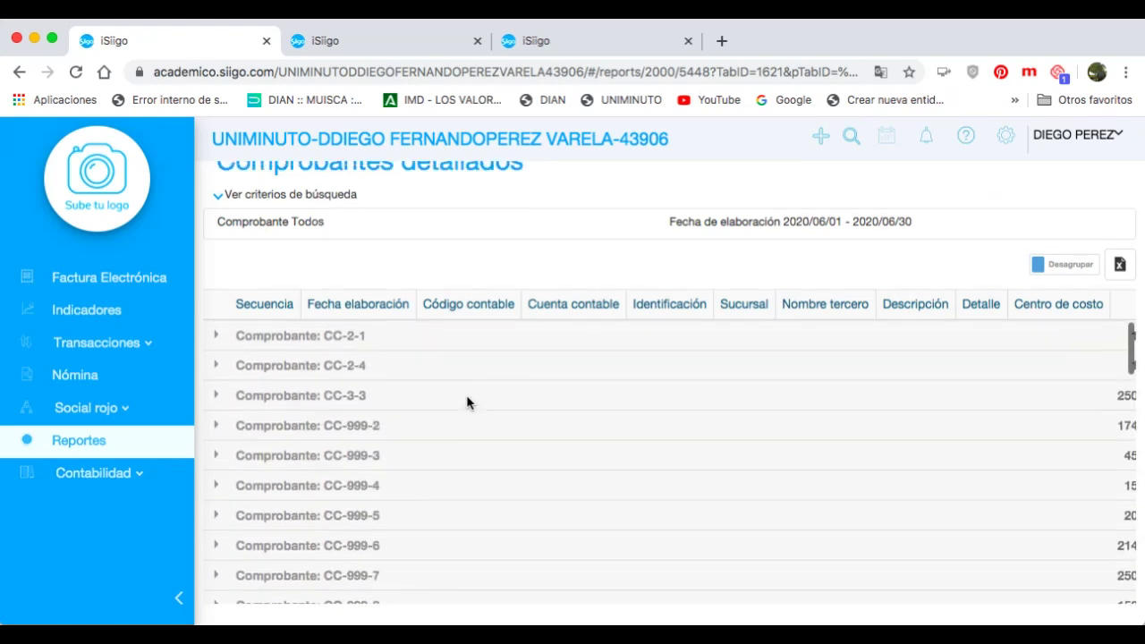
pyautogui.scroll(-20, 402, 407)
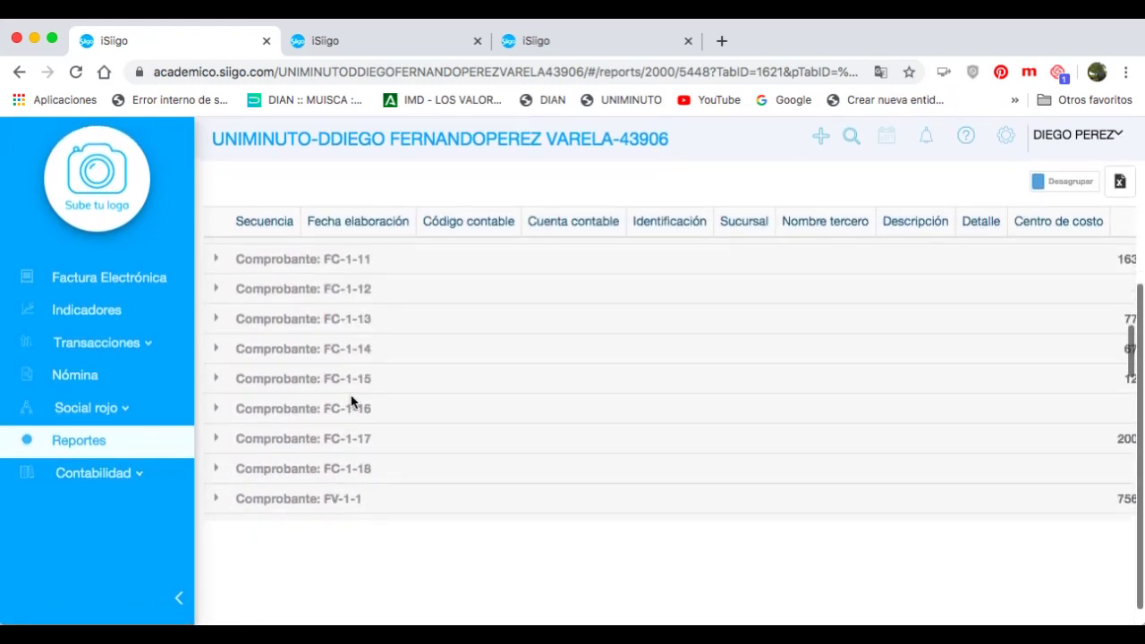
pyautogui.hscroll(5, 983, 436)
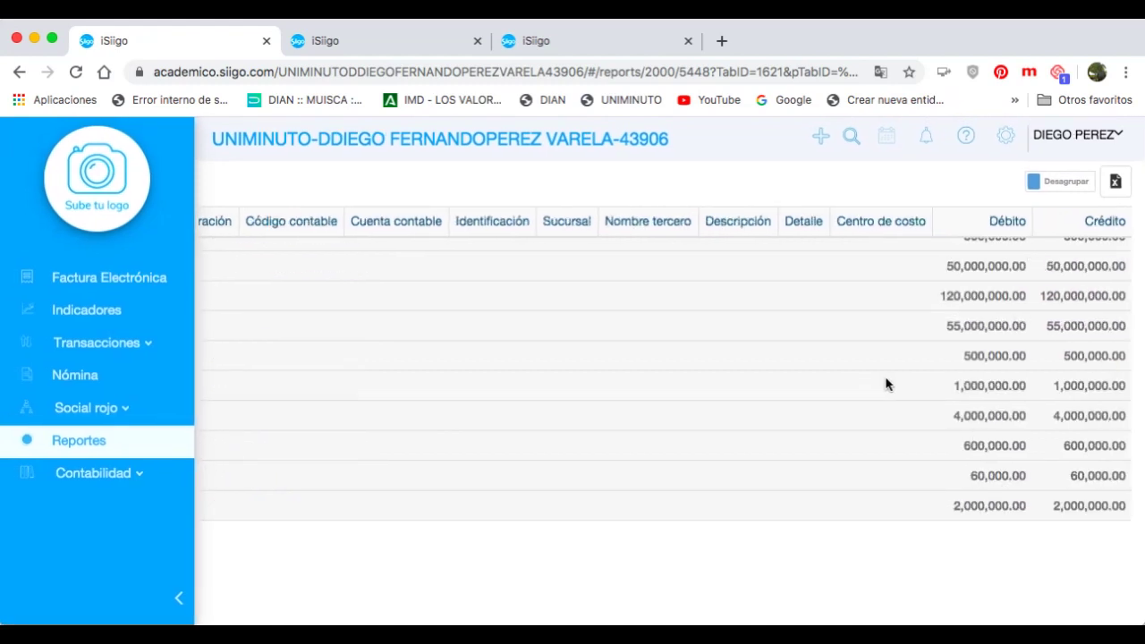
pyautogui.click(1037, 182)
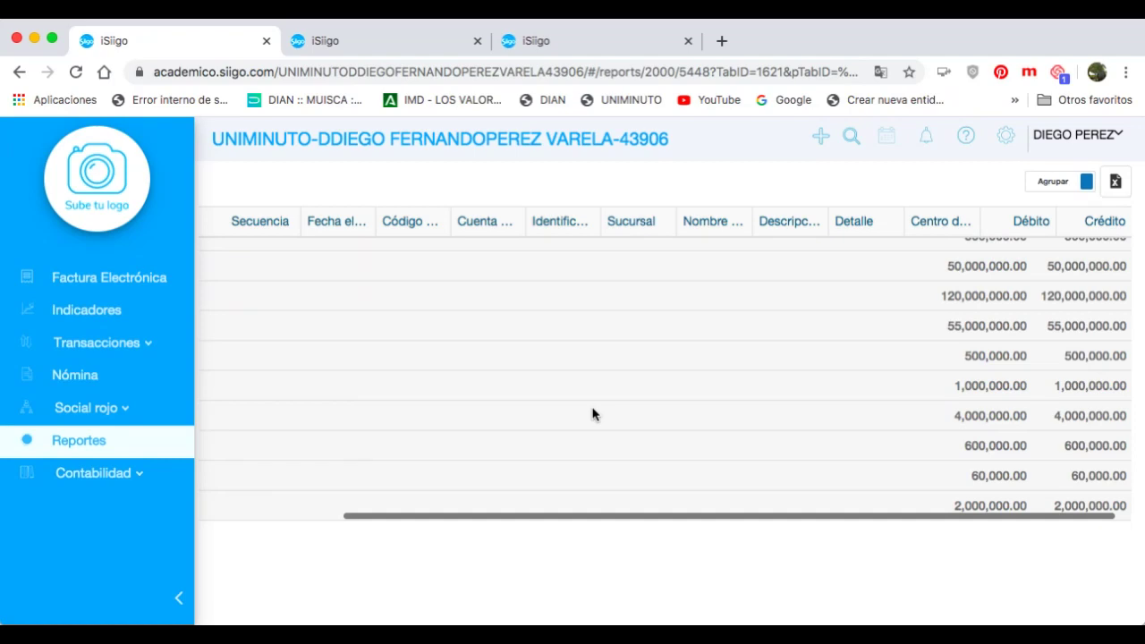
pyautogui.scroll(-2, 597, 414)
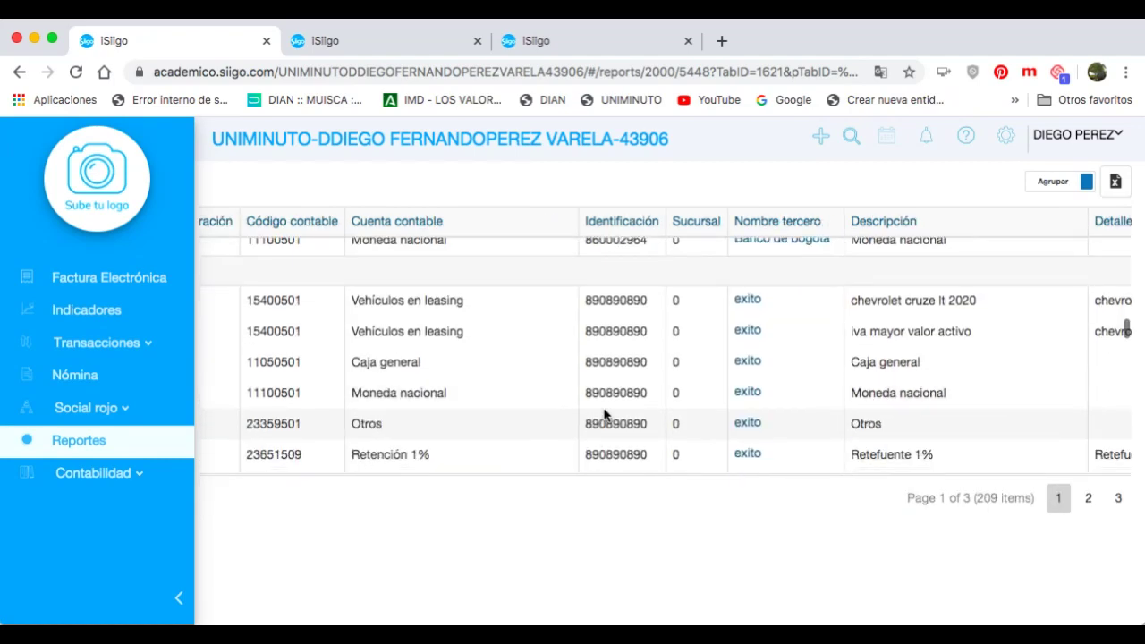
pyautogui.scroll(-10, 604, 410)
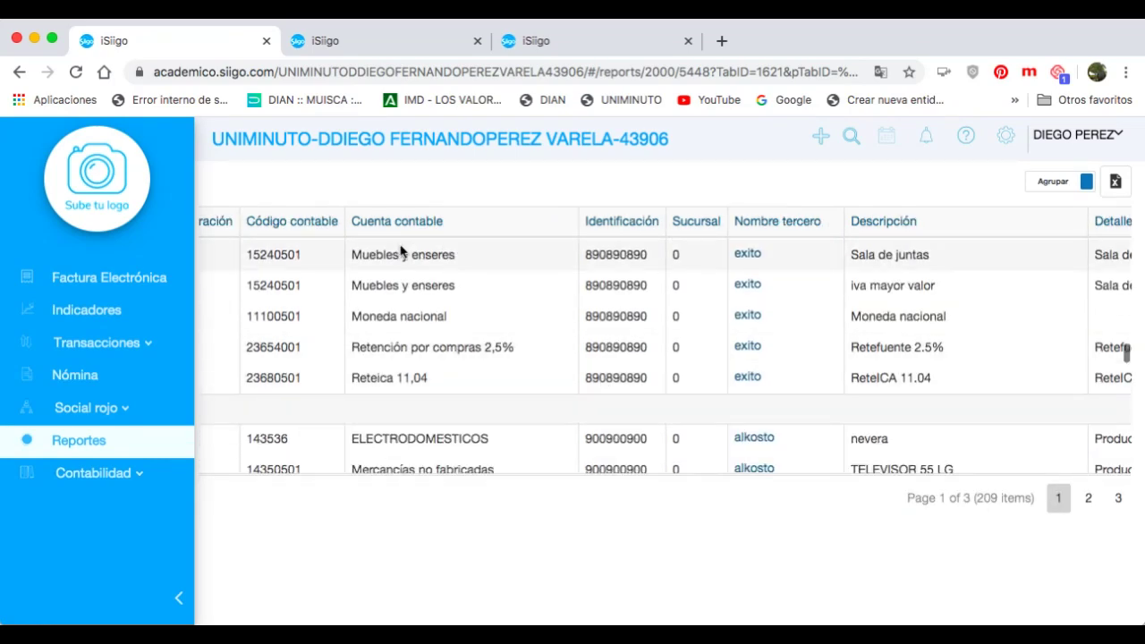
pyautogui.scroll(10, 669, 247)
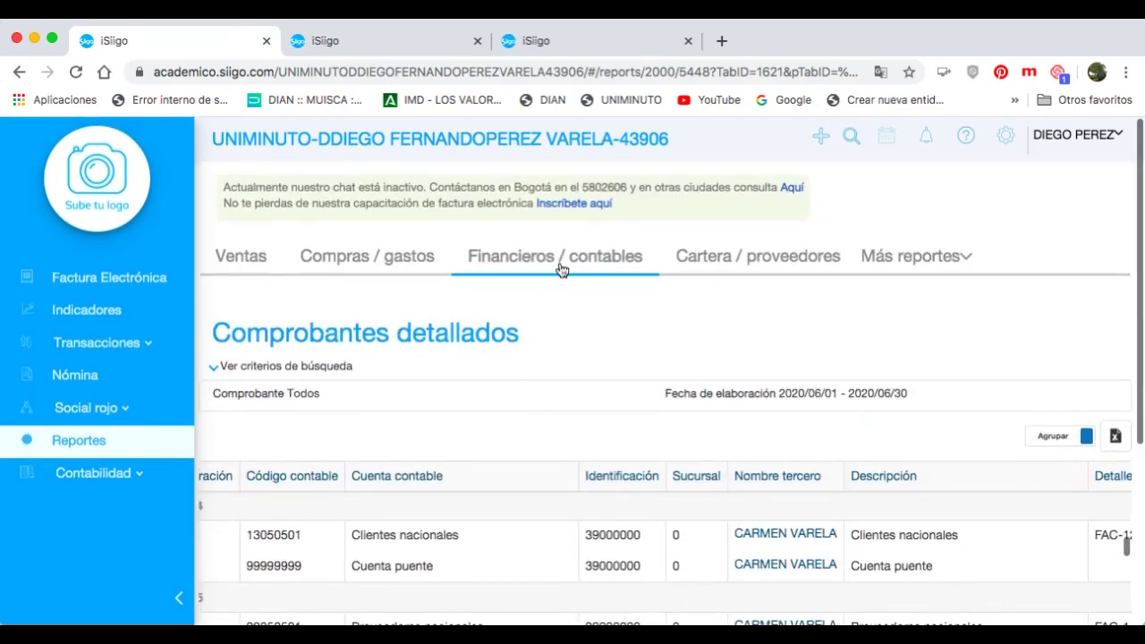
# Return to the financial reports list and open Movimiento de recibos de caja y pagos
pyautogui.click(560, 269)
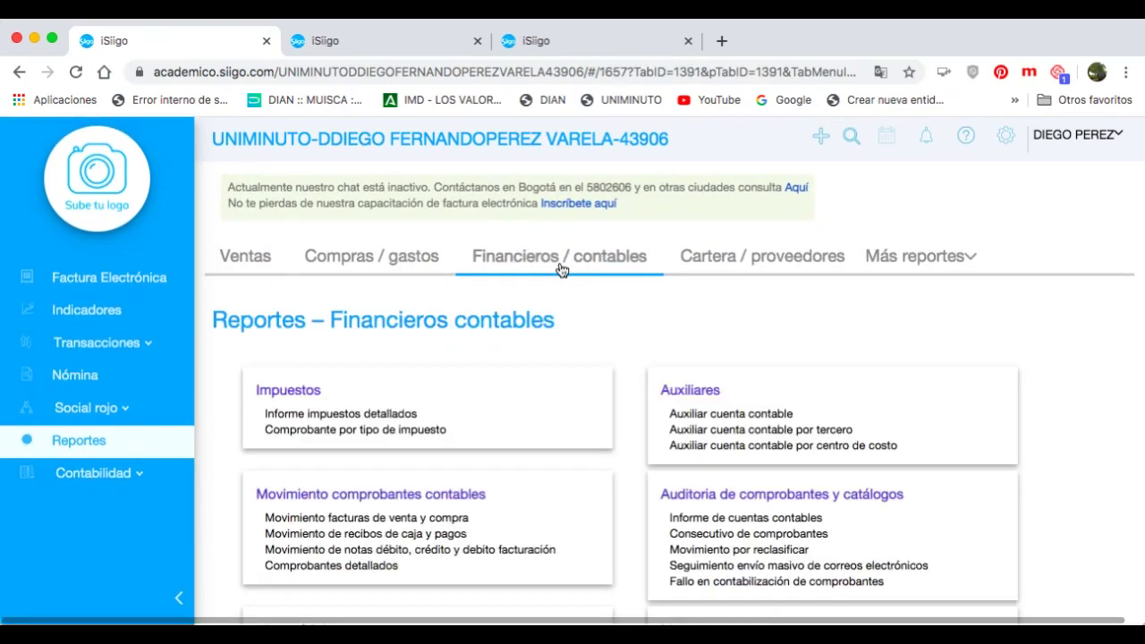
pyautogui.scroll(-1, 516, 429)
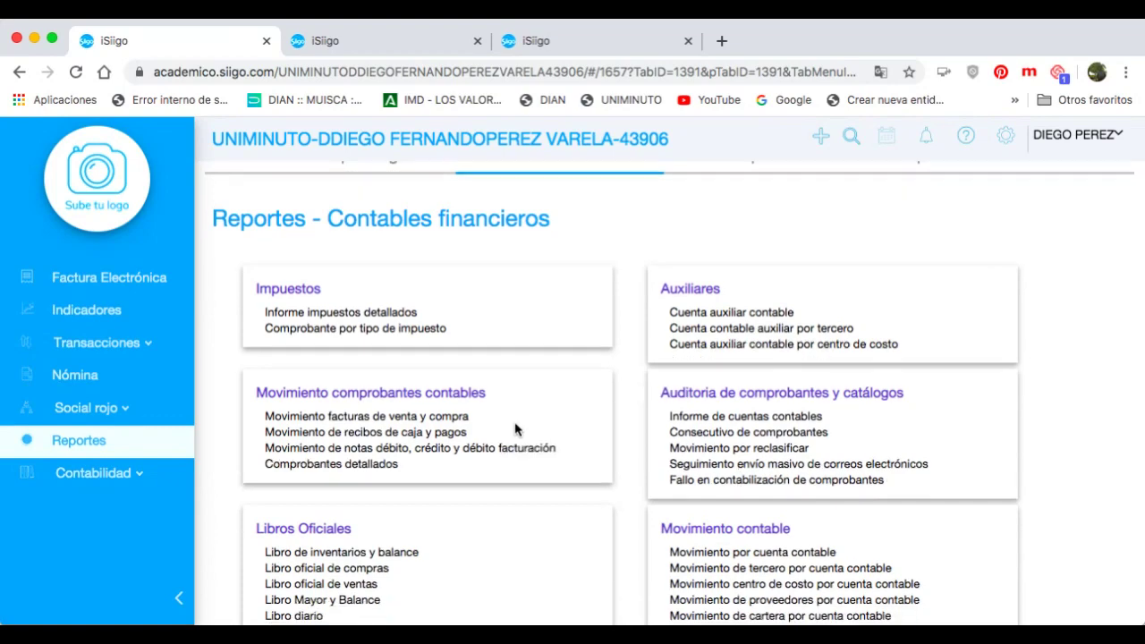
pyautogui.scroll(-1, 515, 429)
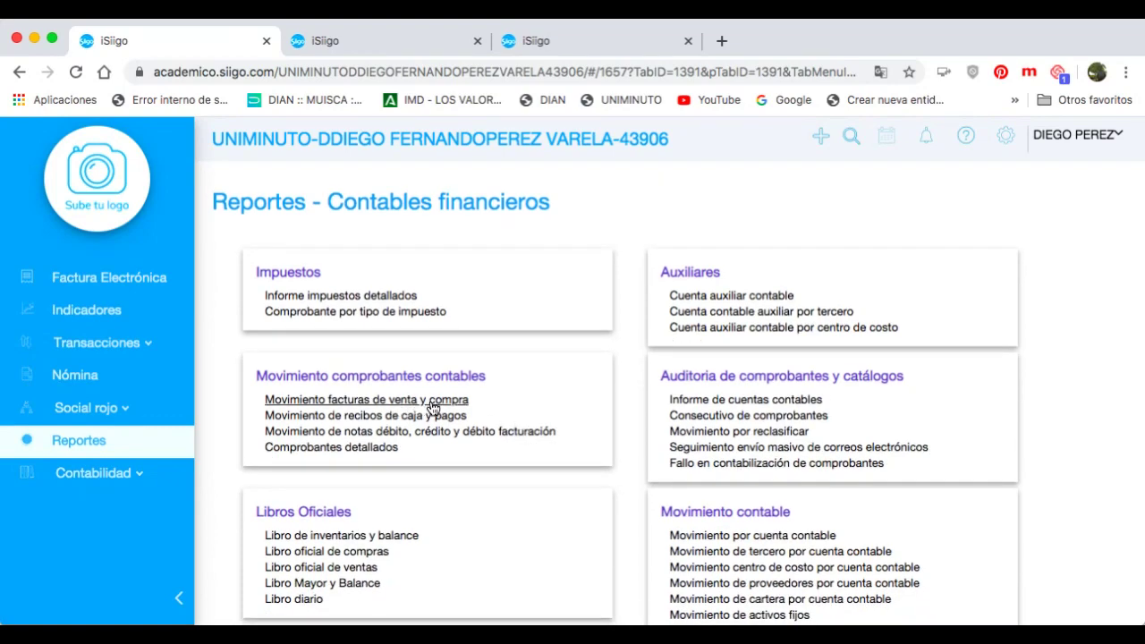
pyautogui.click(403, 417)
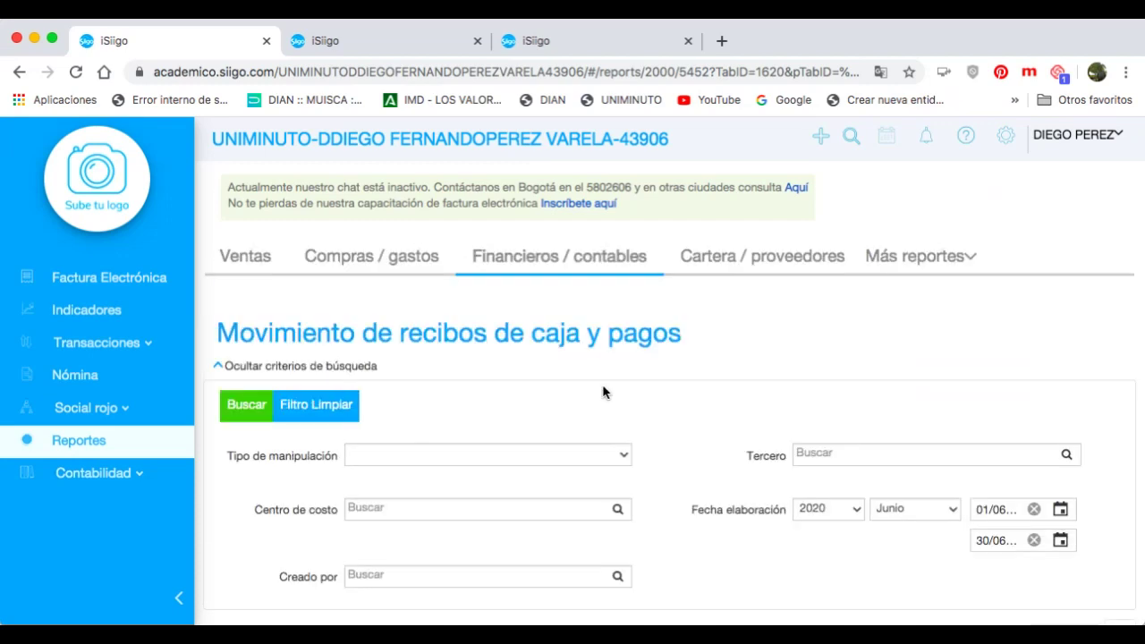
# Run the June 2020 receipts report and review RC-1-2 to RC-1-7 with their Valor and Observaciones
pyautogui.scroll(-3, 606, 390)
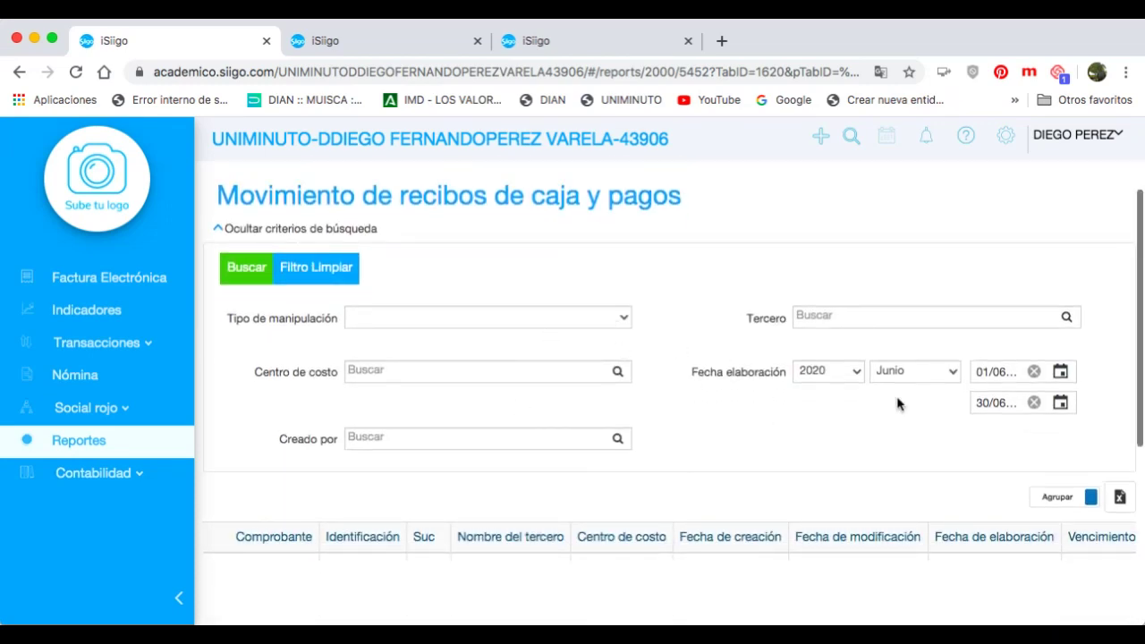
pyautogui.click(240, 269)
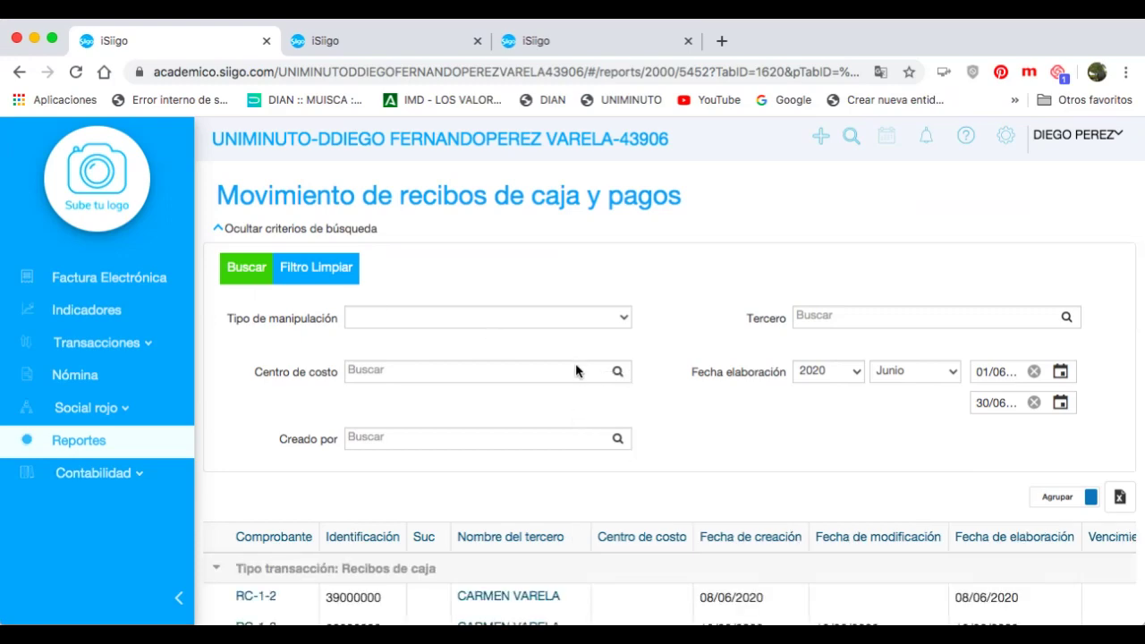
pyautogui.scroll(-3, 626, 366)
pyautogui.scroll(-3, 674, 370)
pyautogui.scroll(2, 674, 370)
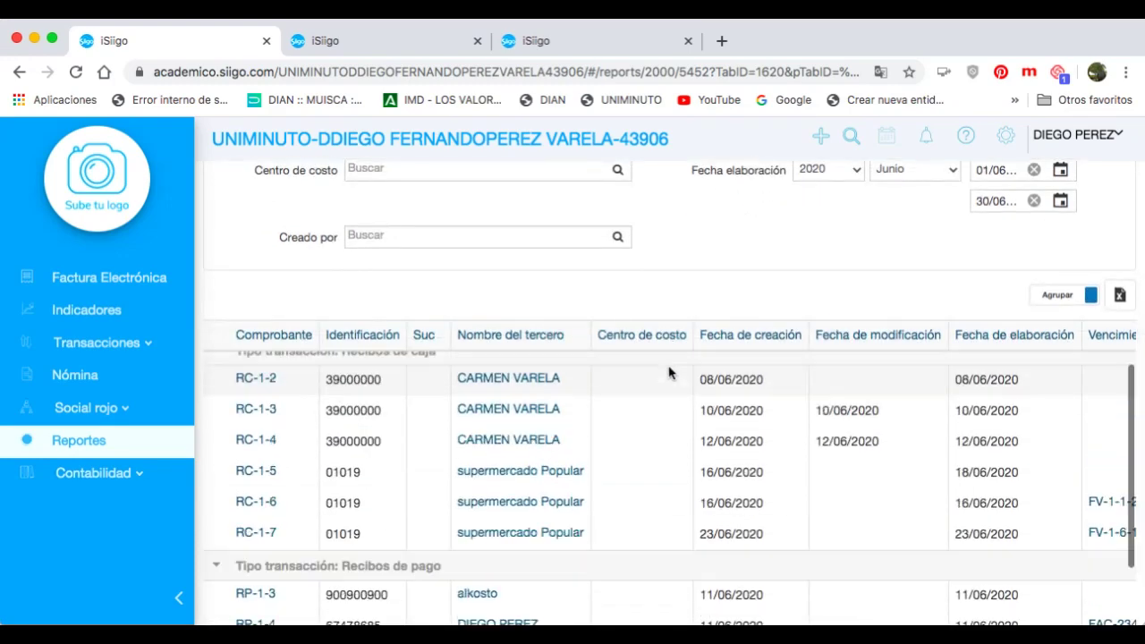
pyautogui.scroll(-1, 706, 367)
pyautogui.scroll(1, 702, 358)
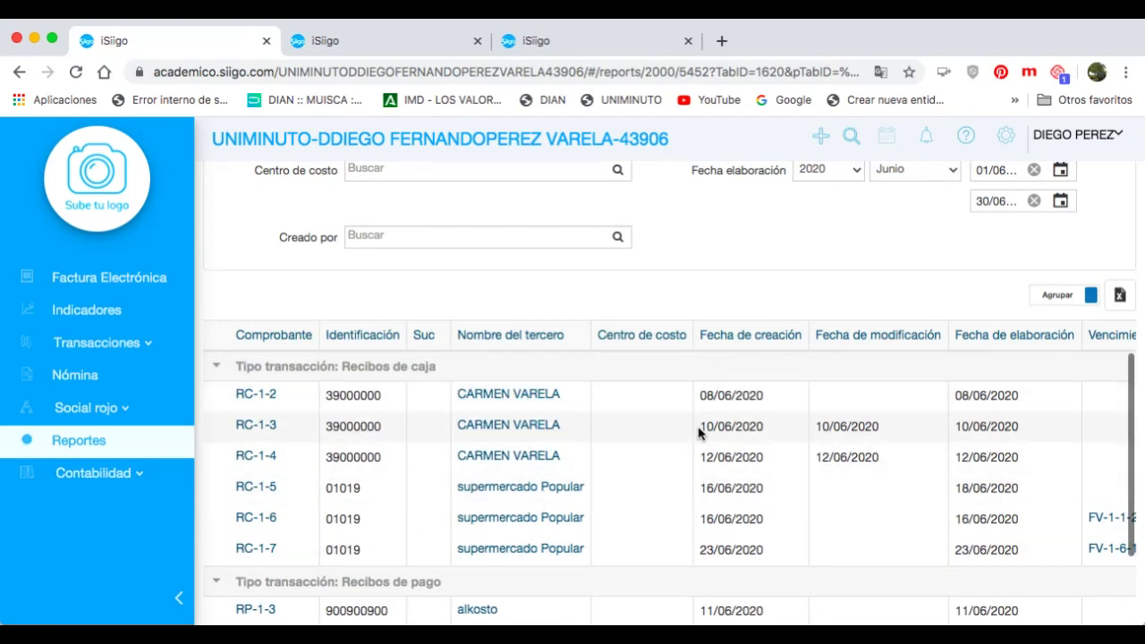
pyautogui.hscroll(5, 697, 430)
pyautogui.hscroll(2, 724, 393)
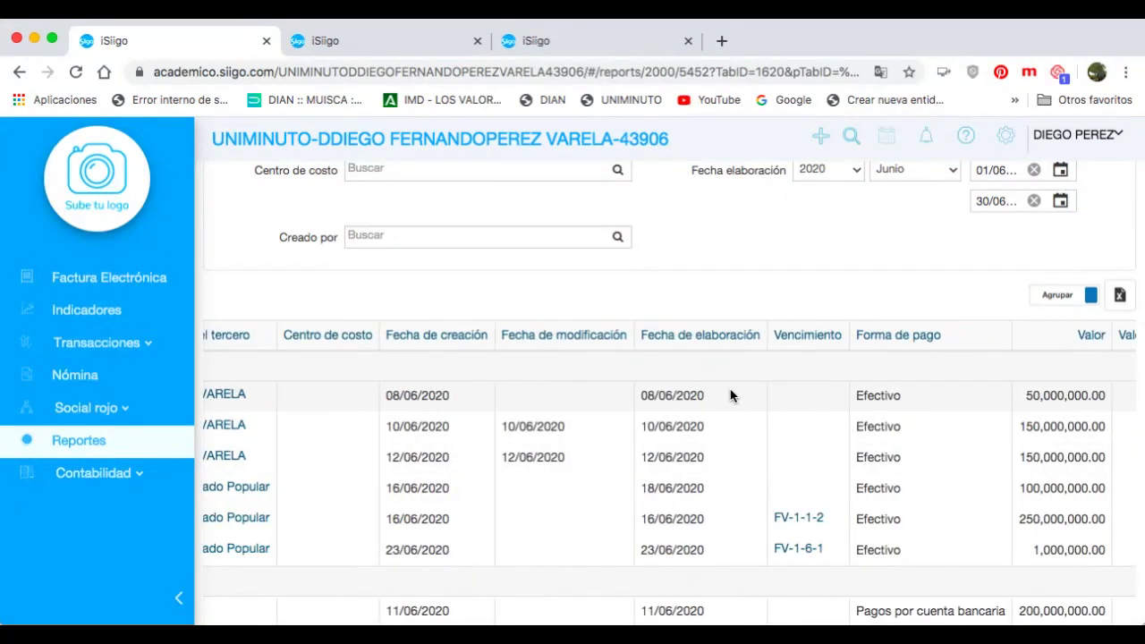
pyautogui.hscroll(5, 882, 426)
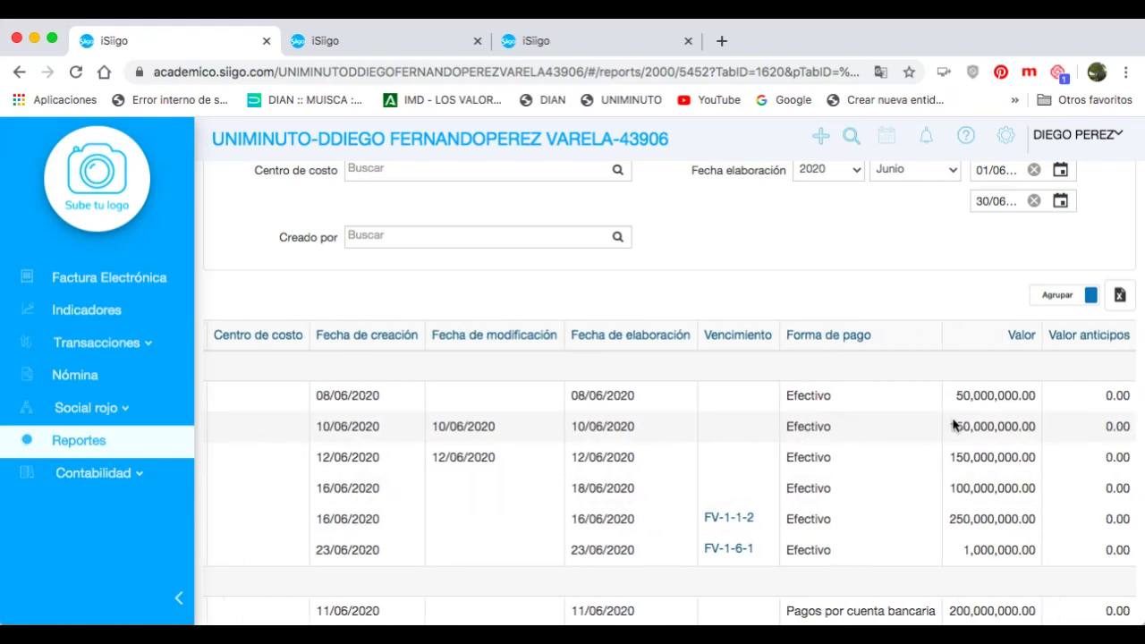
pyautogui.hscroll(2, 954, 427)
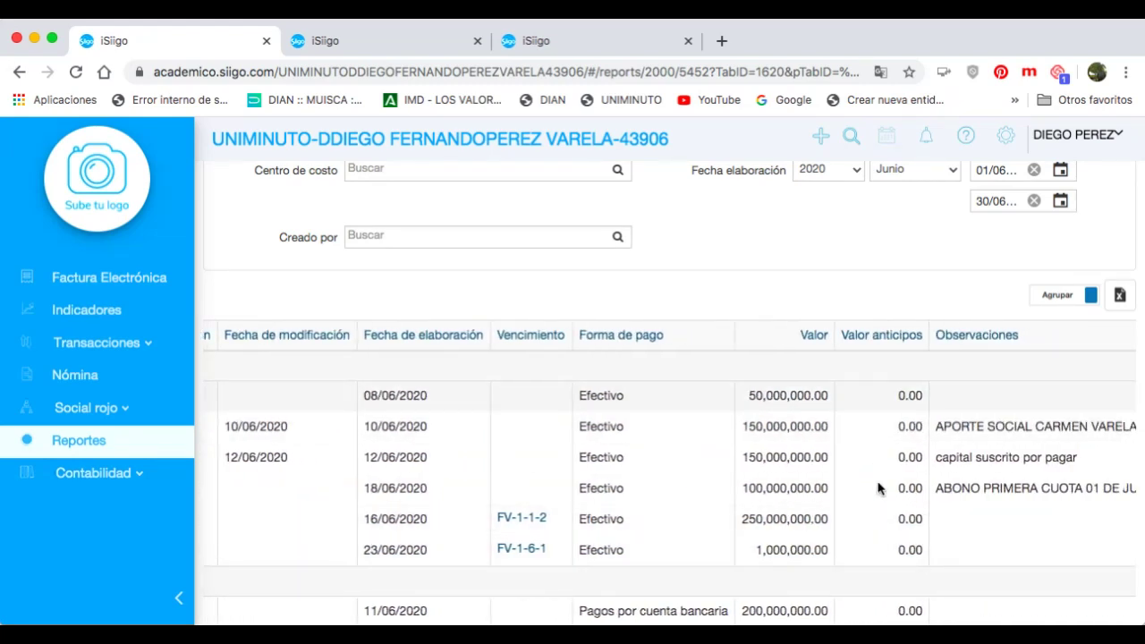
pyautogui.hscroll(2, 1038, 459)
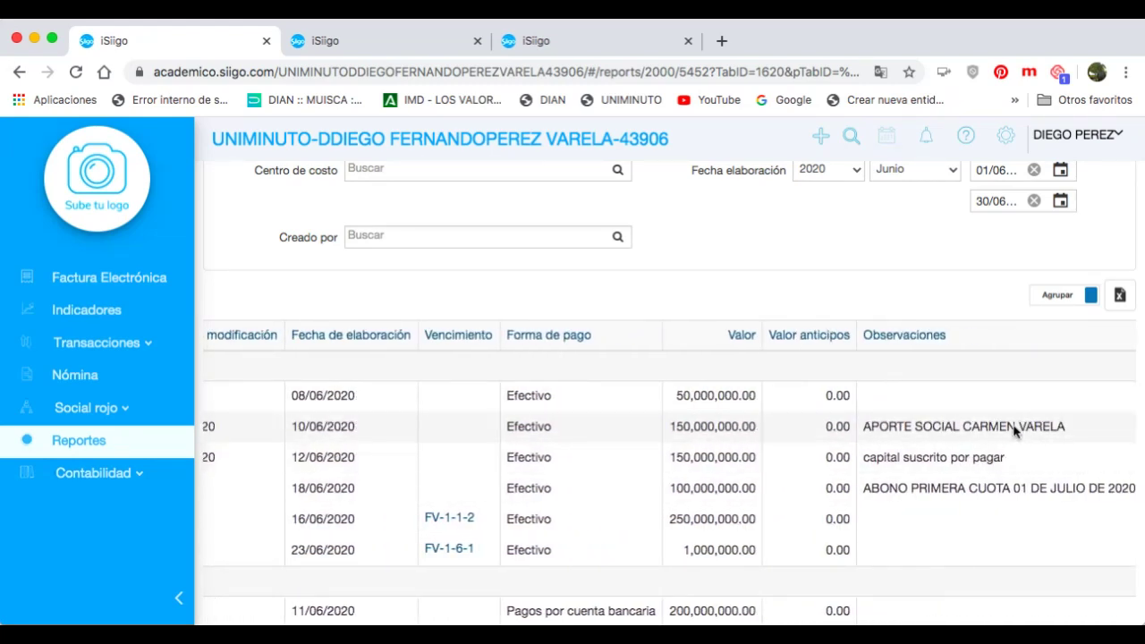
pyautogui.hscroll(-15, 581, 429)
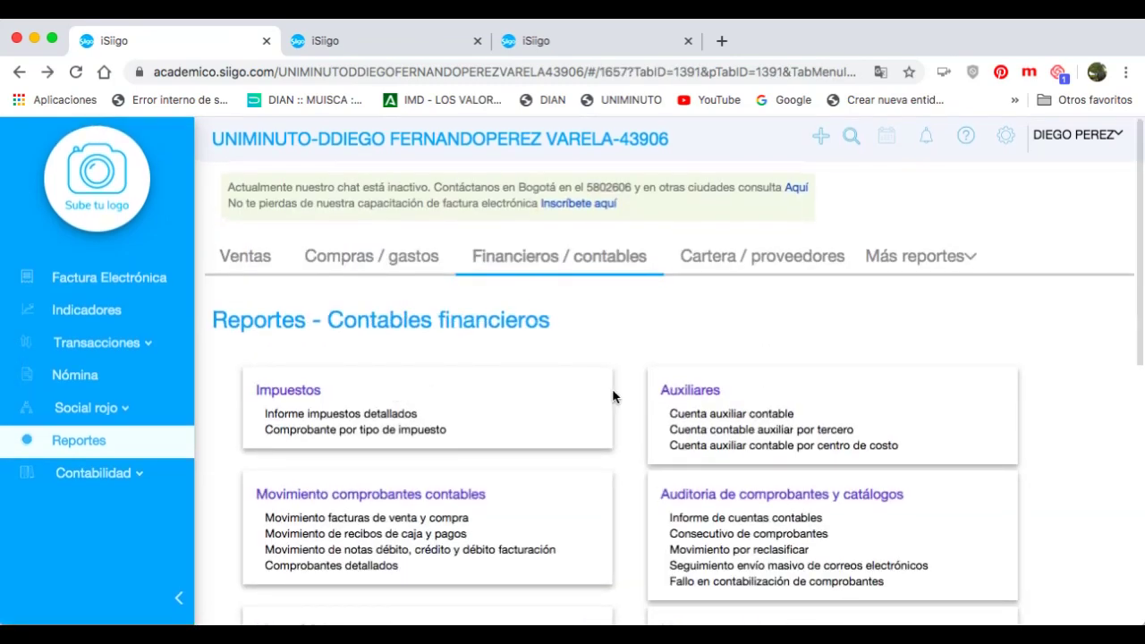
# Open Libro de inventarios y balance from the Libros Oficiales card
pyautogui.scroll(-1, 711, 352)
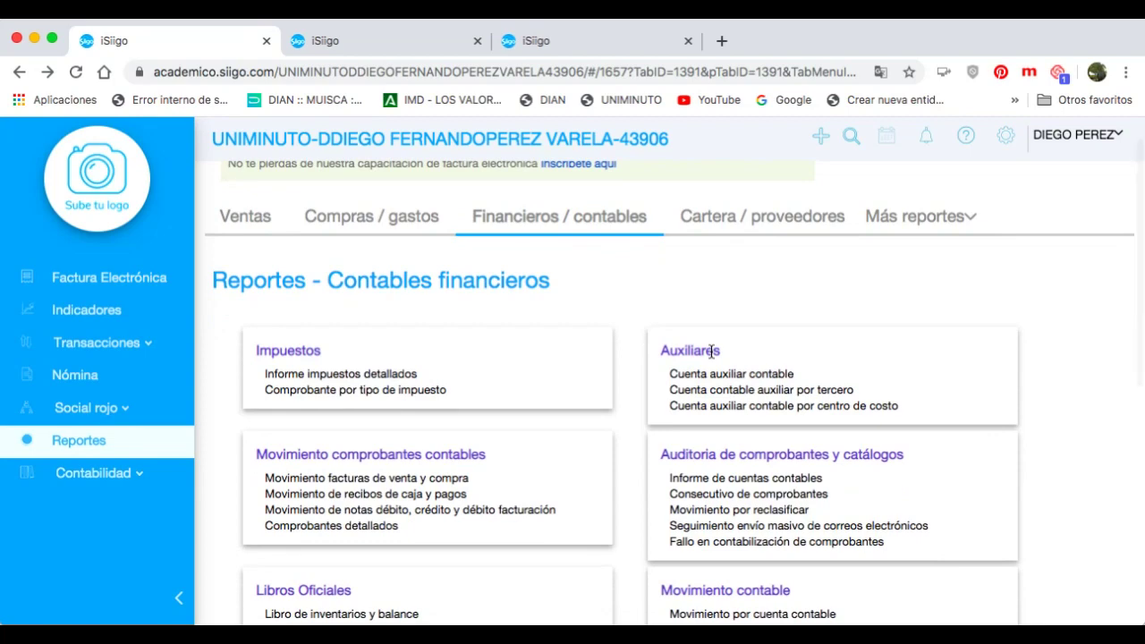
pyautogui.scroll(-3, 715, 349)
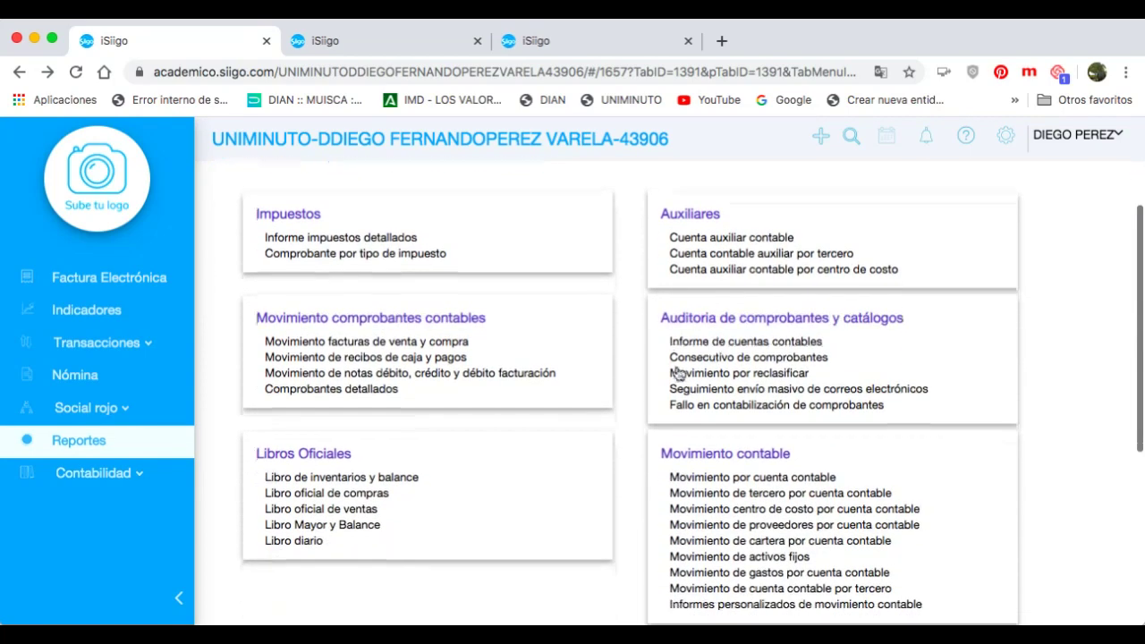
pyautogui.scroll(-2, 427, 386)
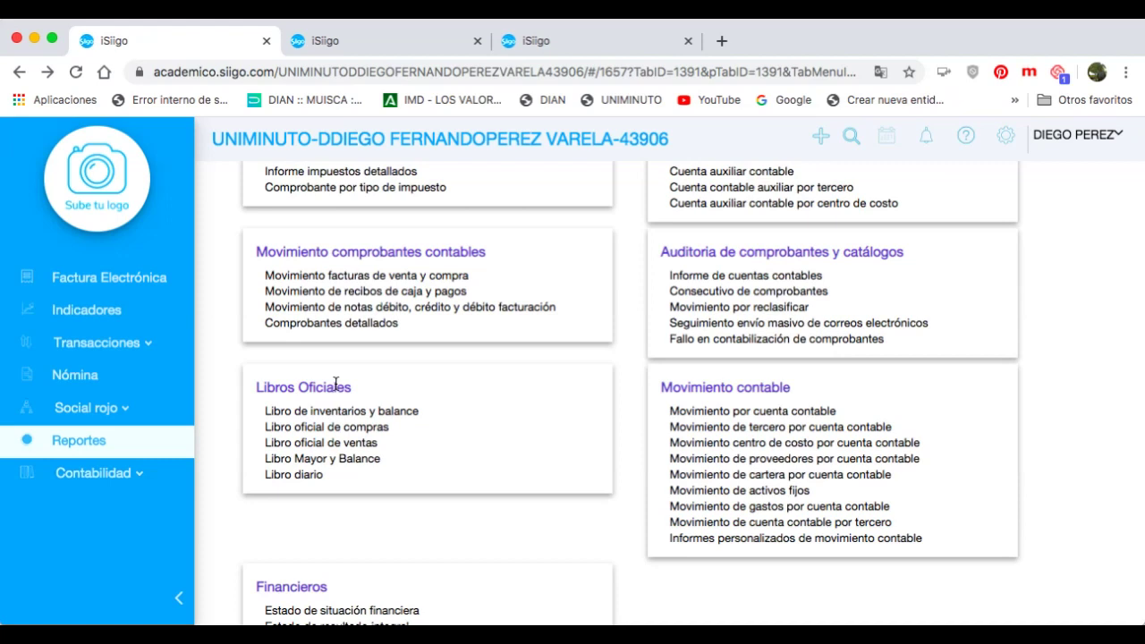
pyautogui.scroll(-1, 346, 393)
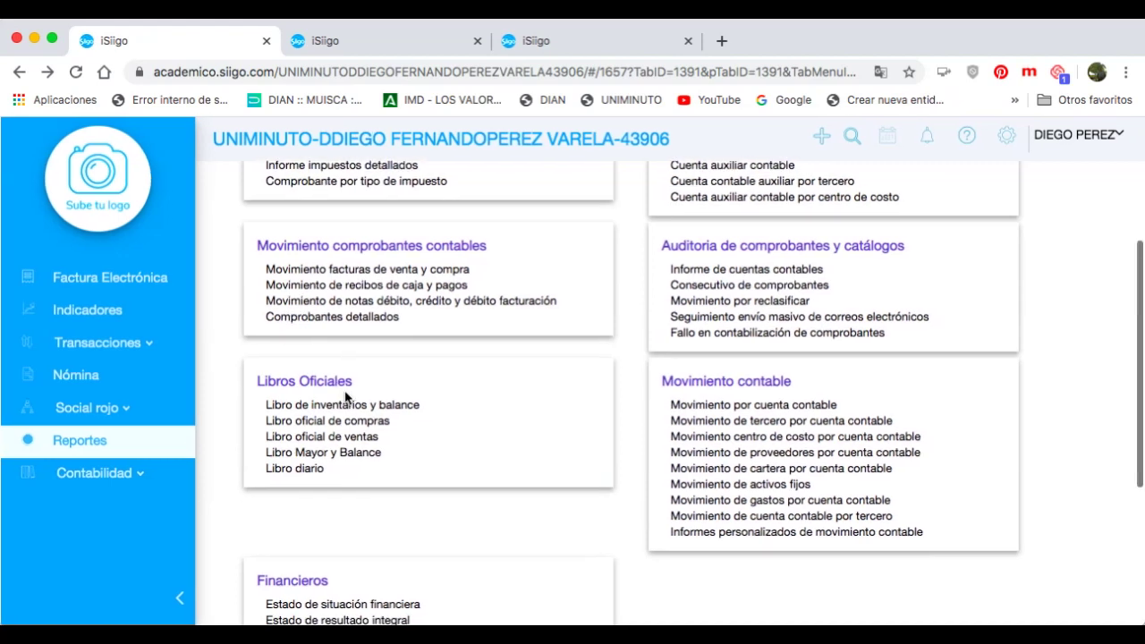
pyautogui.click(7, 254)
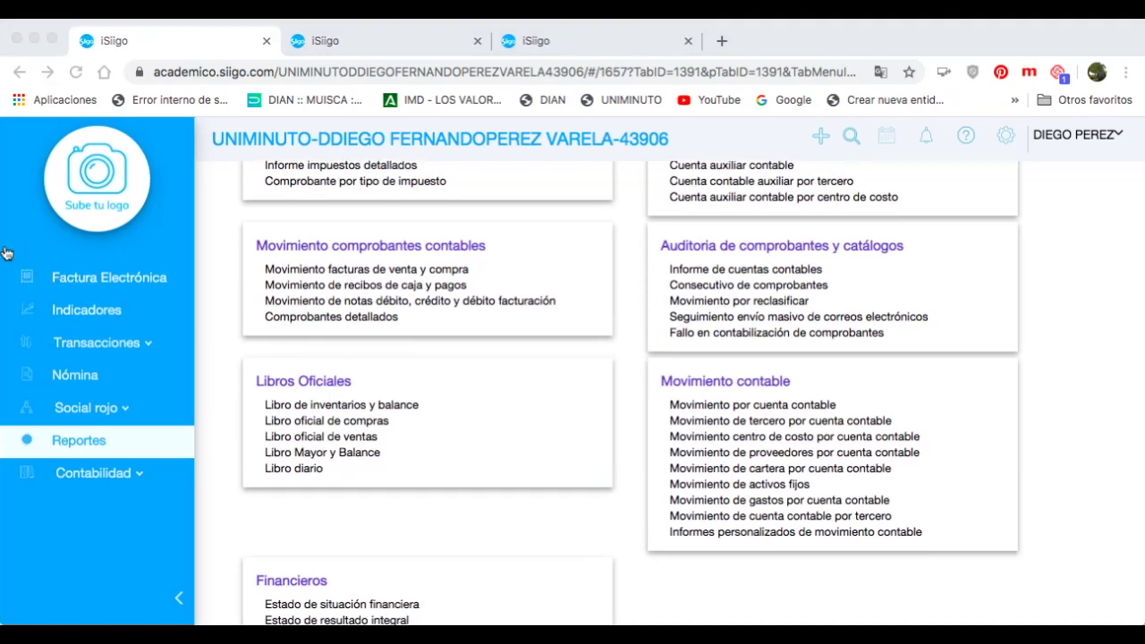
pyautogui.click(372, 412)
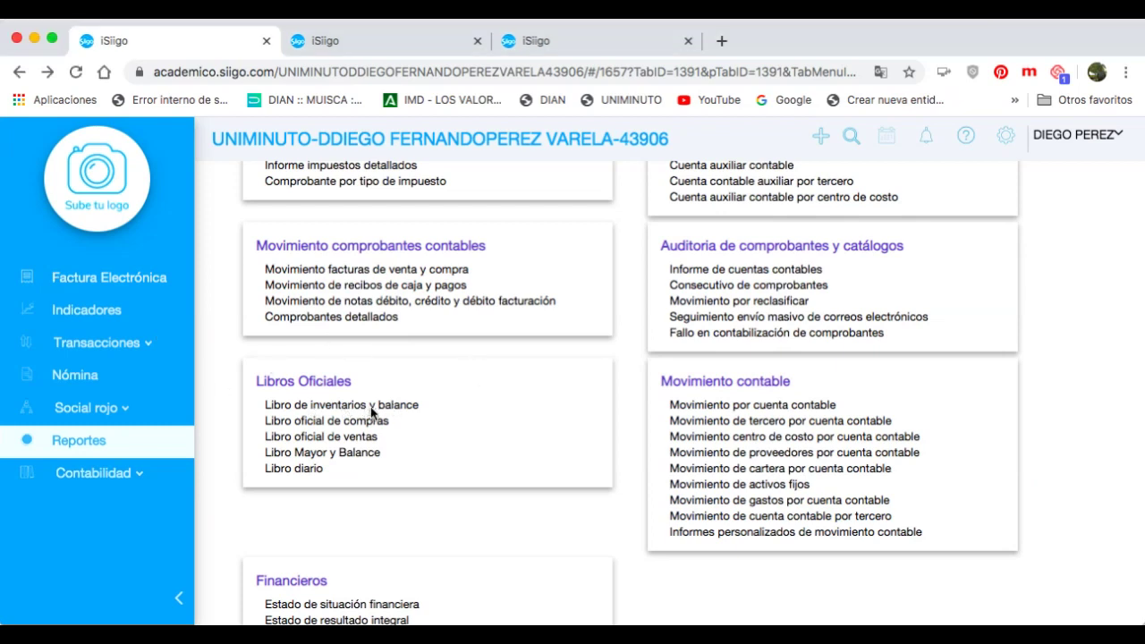
pyautogui.click(371, 410)
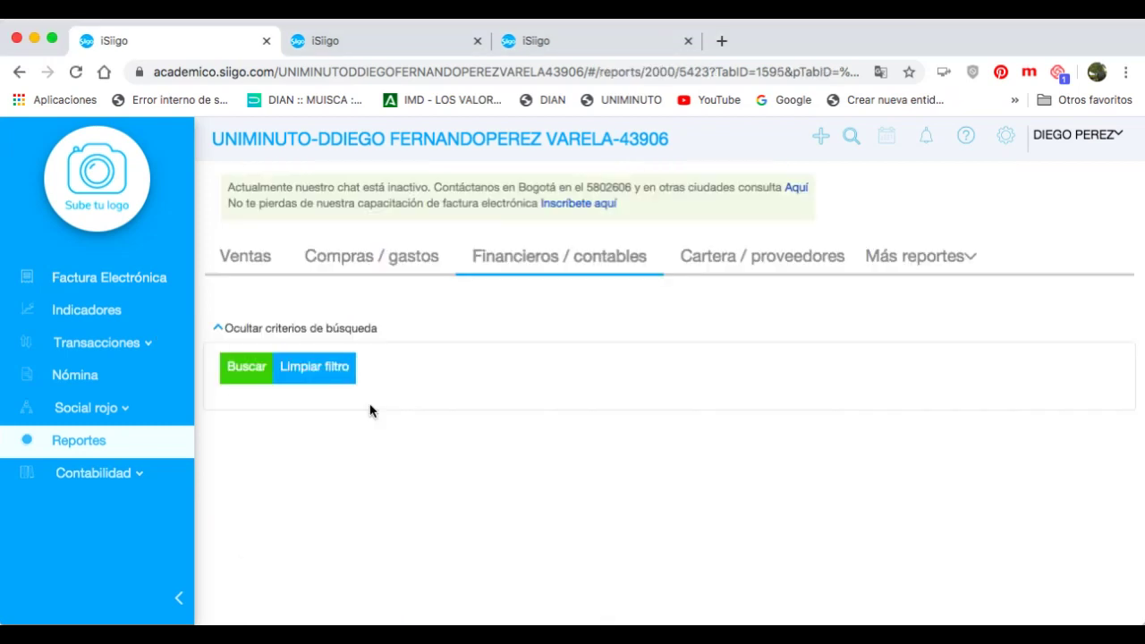
# Generate the June 2020 Libro de inventarios y balance, export it to PDF and open the download
pyautogui.scroll(-3, 780, 268)
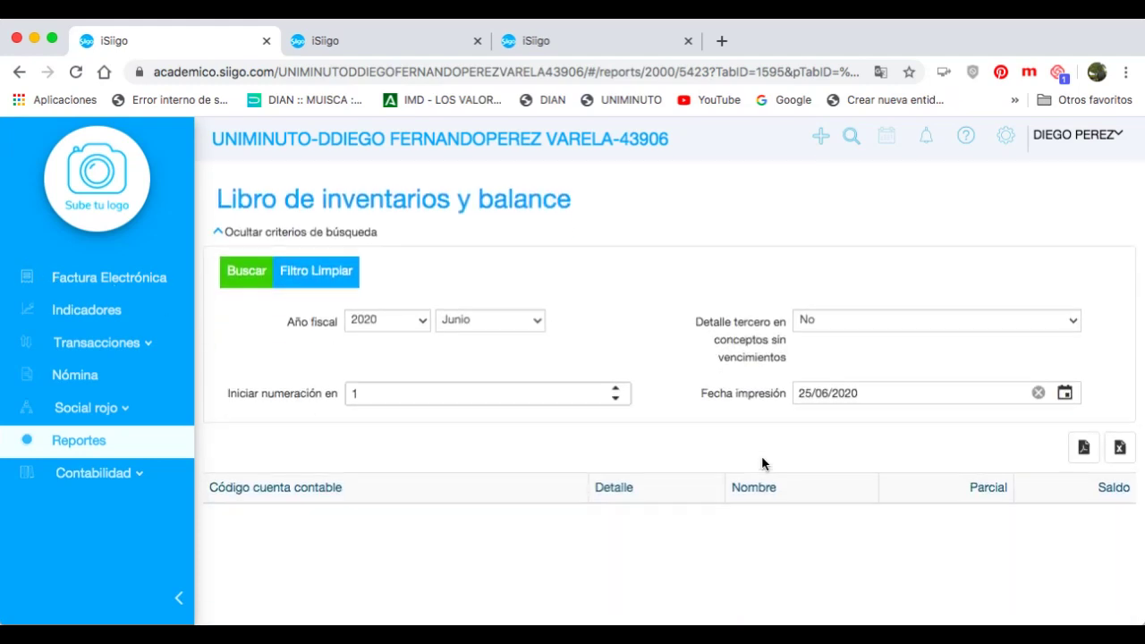
pyautogui.click(256, 245)
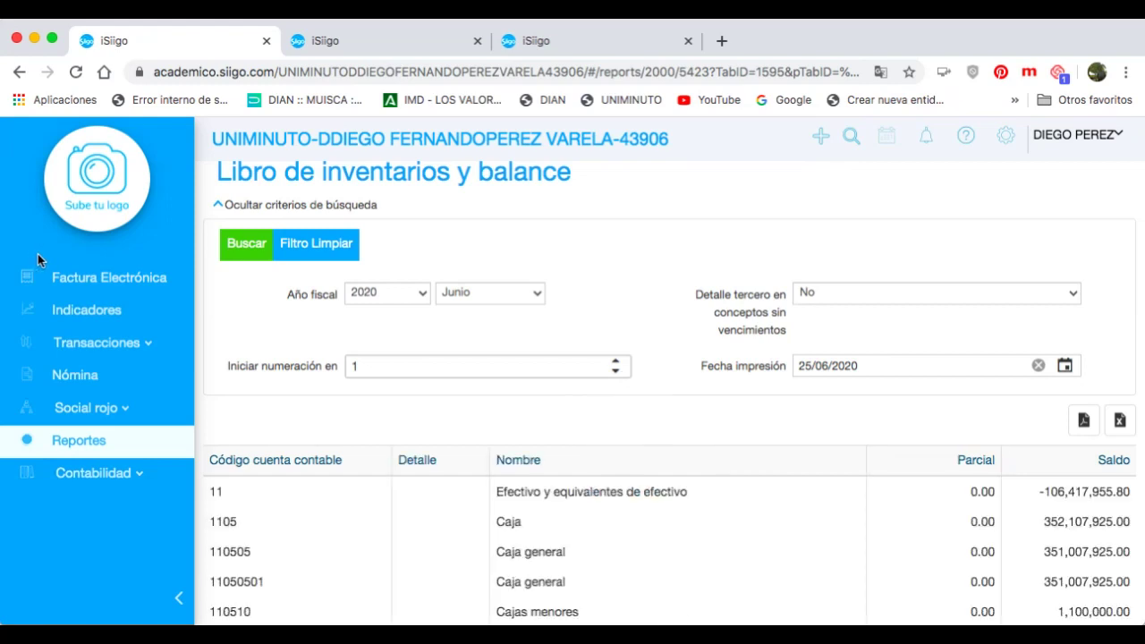
pyautogui.scroll(-2, 667, 382)
pyautogui.scroll(-3, 669, 381)
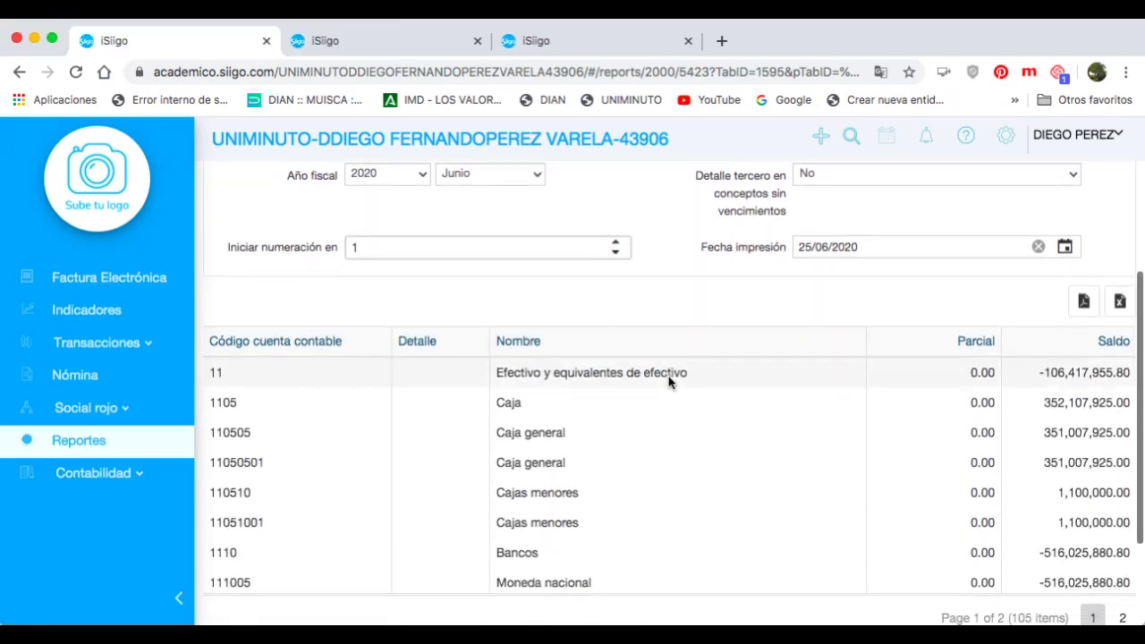
pyautogui.click(1084, 303)
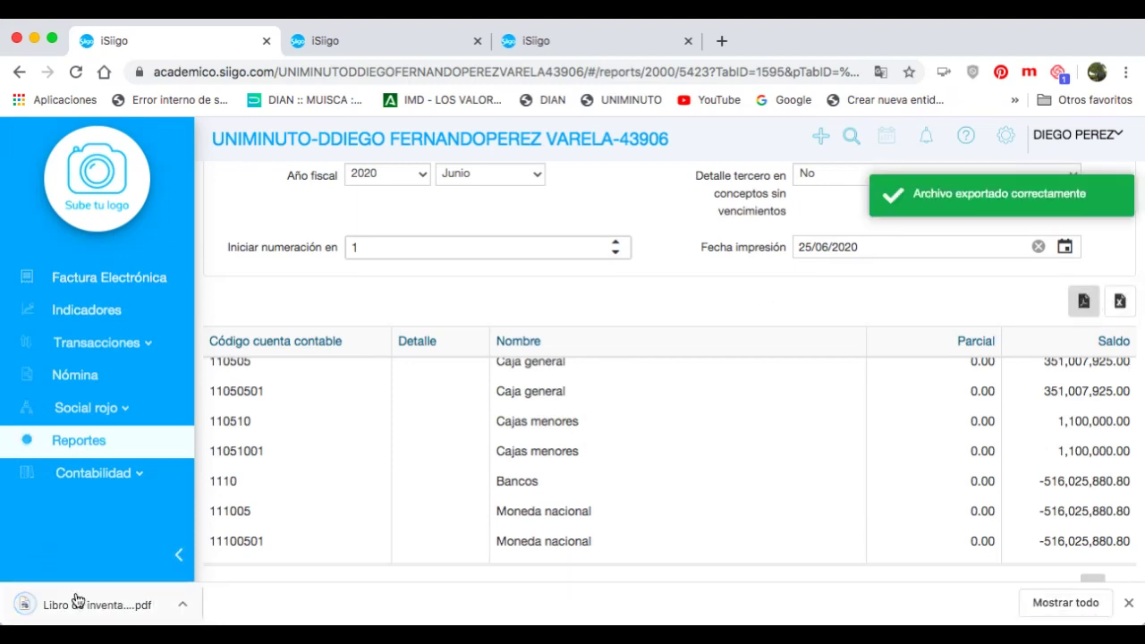
pyautogui.click(77, 597)
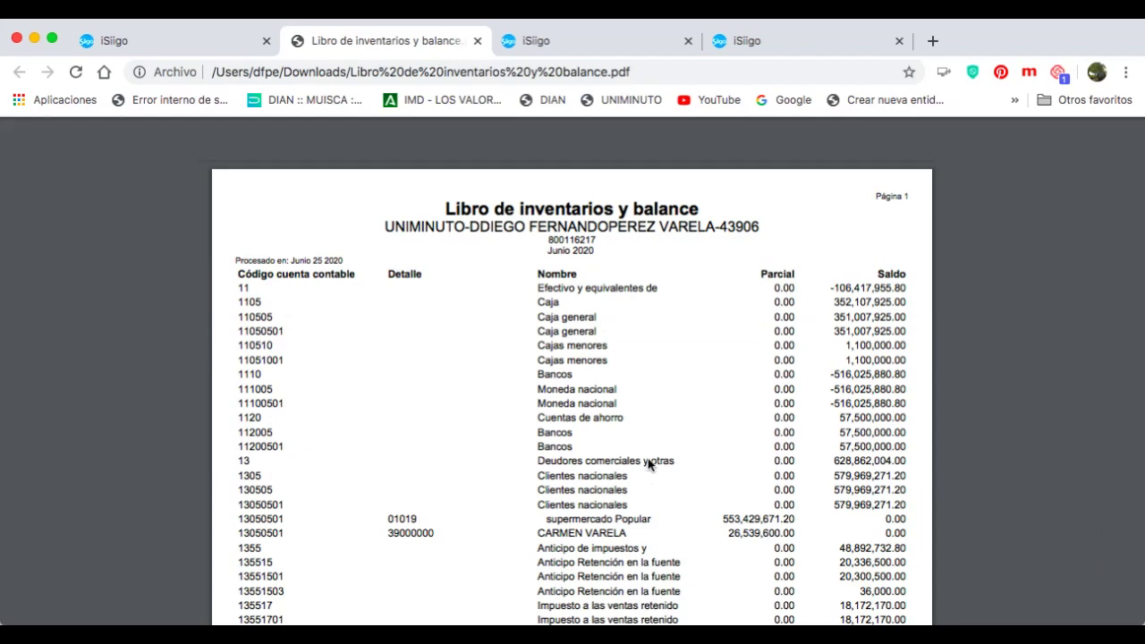
# Review both pages of the inventory and balance PDF, return to page 1, and close its tab
pyautogui.scroll(-4, 700, 454)
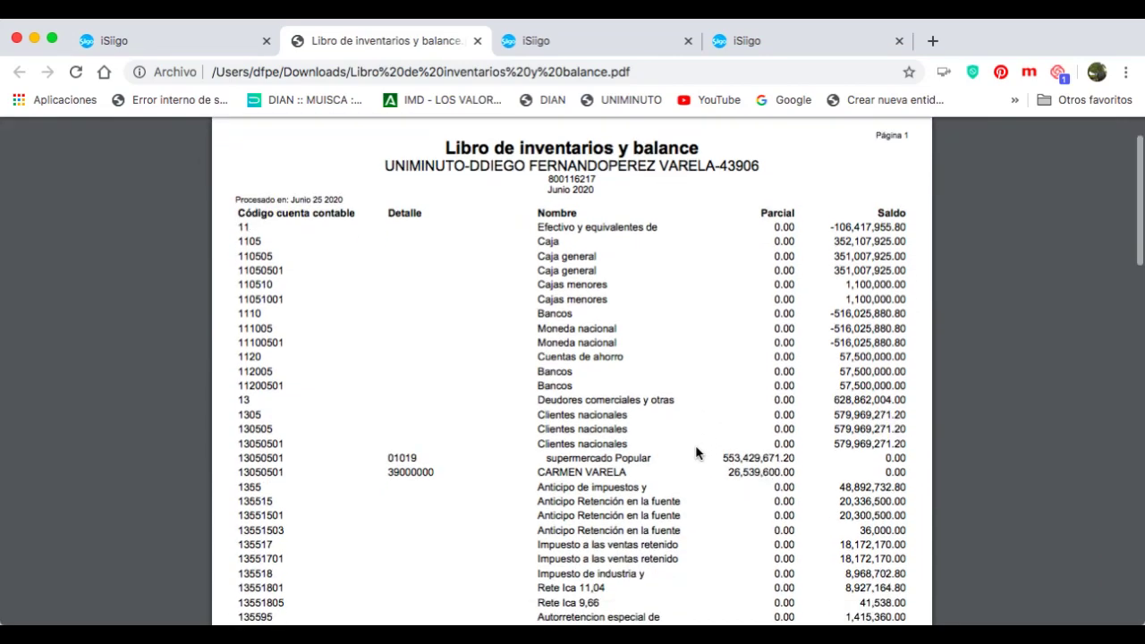
pyautogui.scroll(2, 700, 454)
pyautogui.scroll(-5, 698, 453)
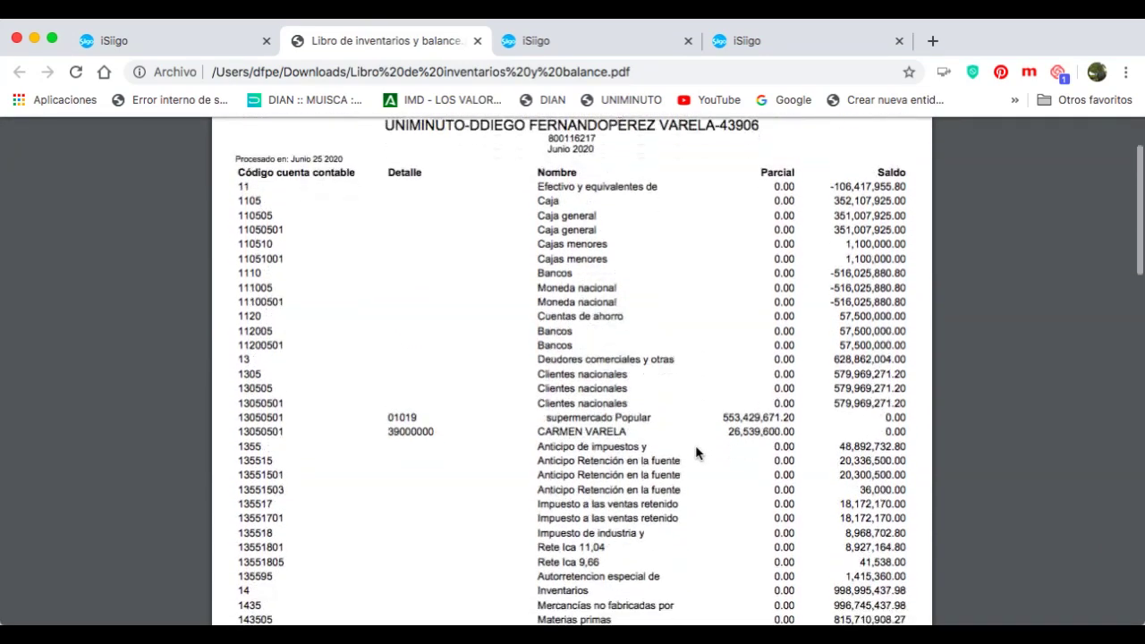
pyautogui.scroll(-1, 698, 453)
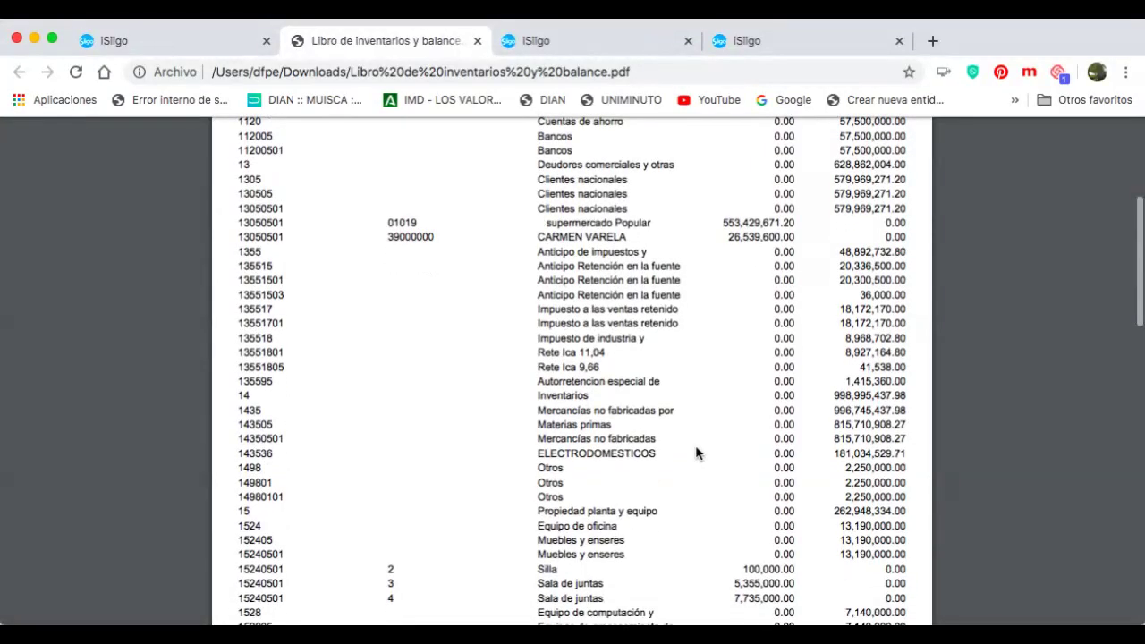
pyautogui.scroll(-3, 697, 454)
pyautogui.scroll(-10, 697, 454)
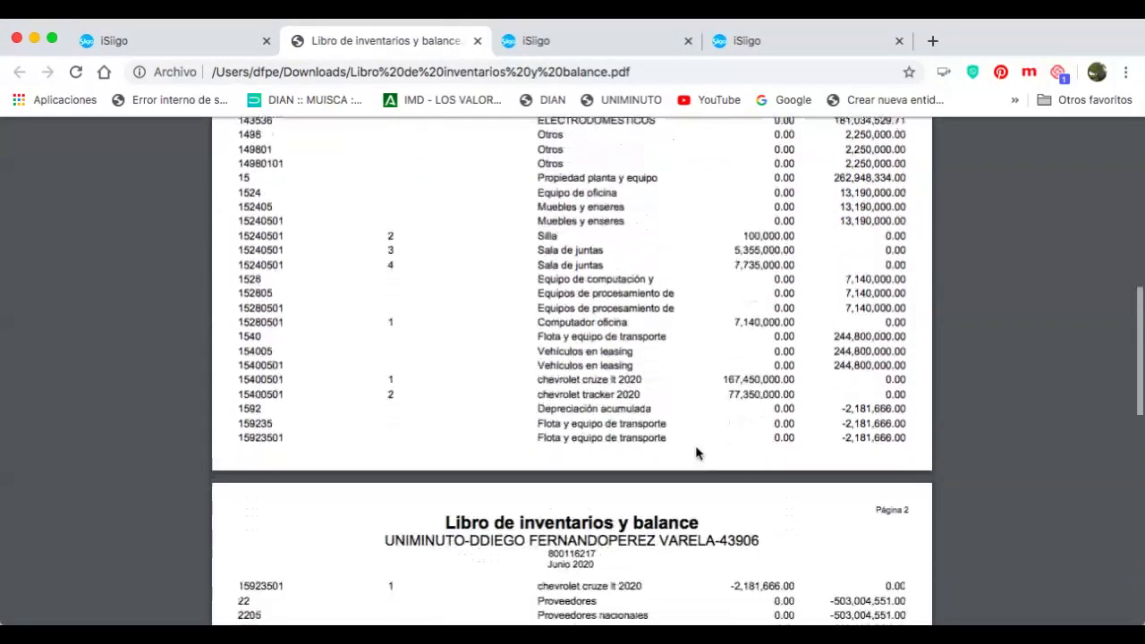
pyautogui.scroll(-10, 697, 453)
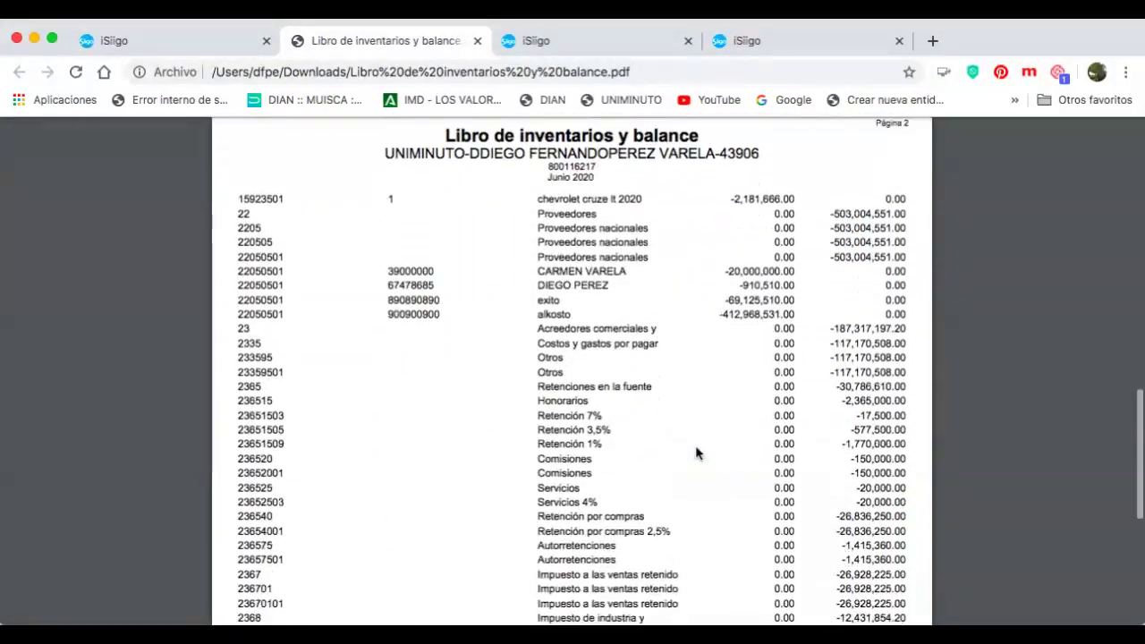
pyautogui.press('Home')
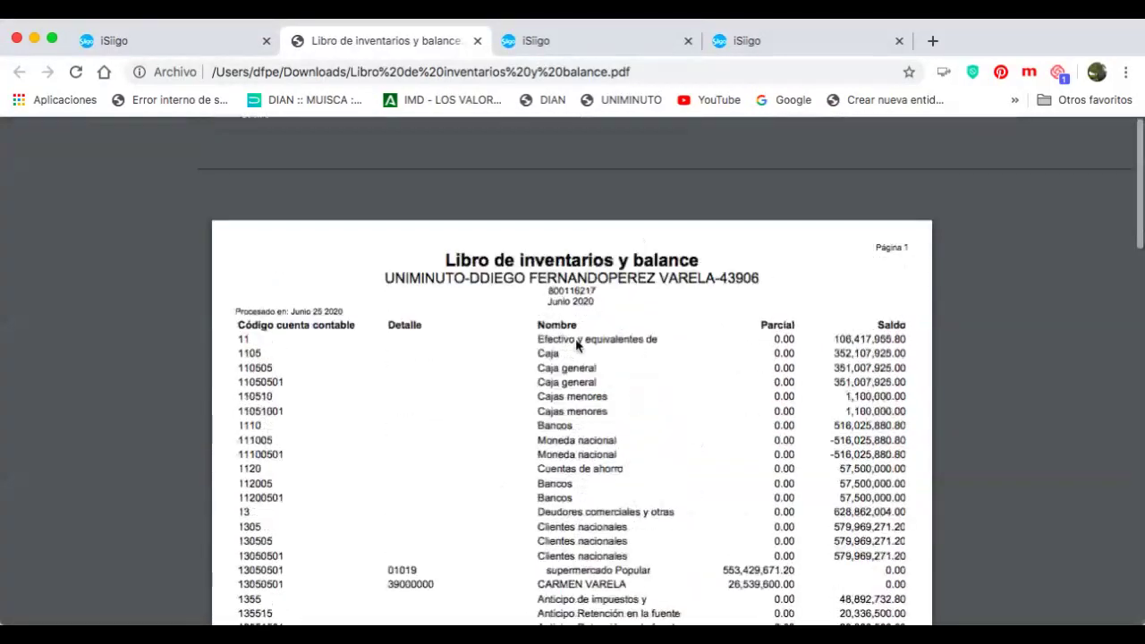
pyautogui.press('super+w')
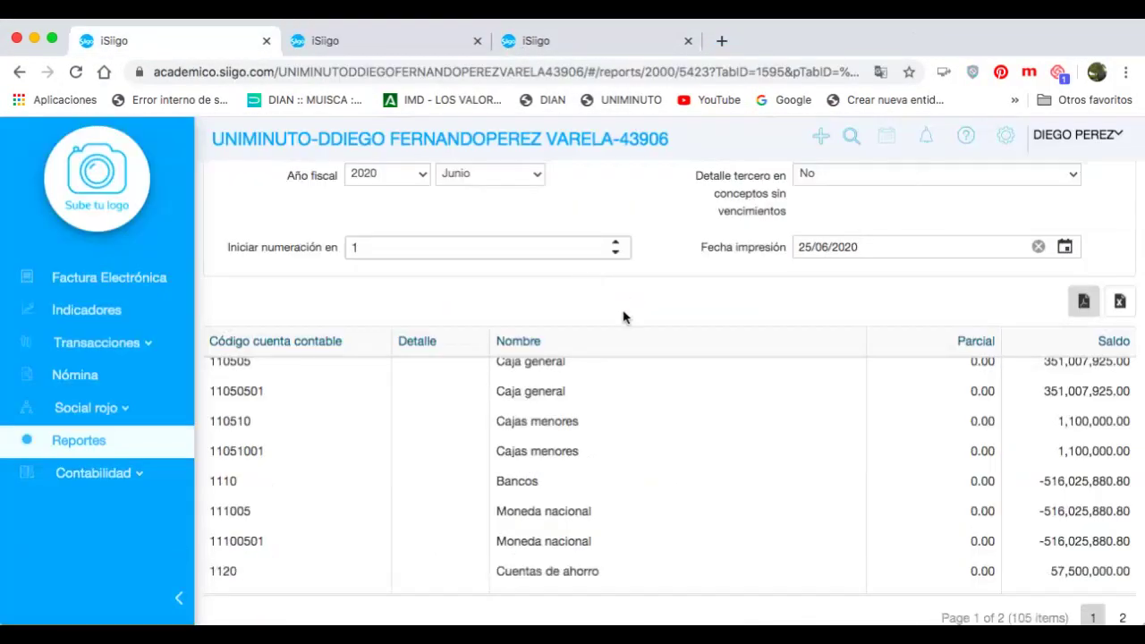
# Open Libro oficial de compras from the Financieros / contables reports list
pyautogui.scroll(5, 624, 319)
pyautogui.click(545, 266)
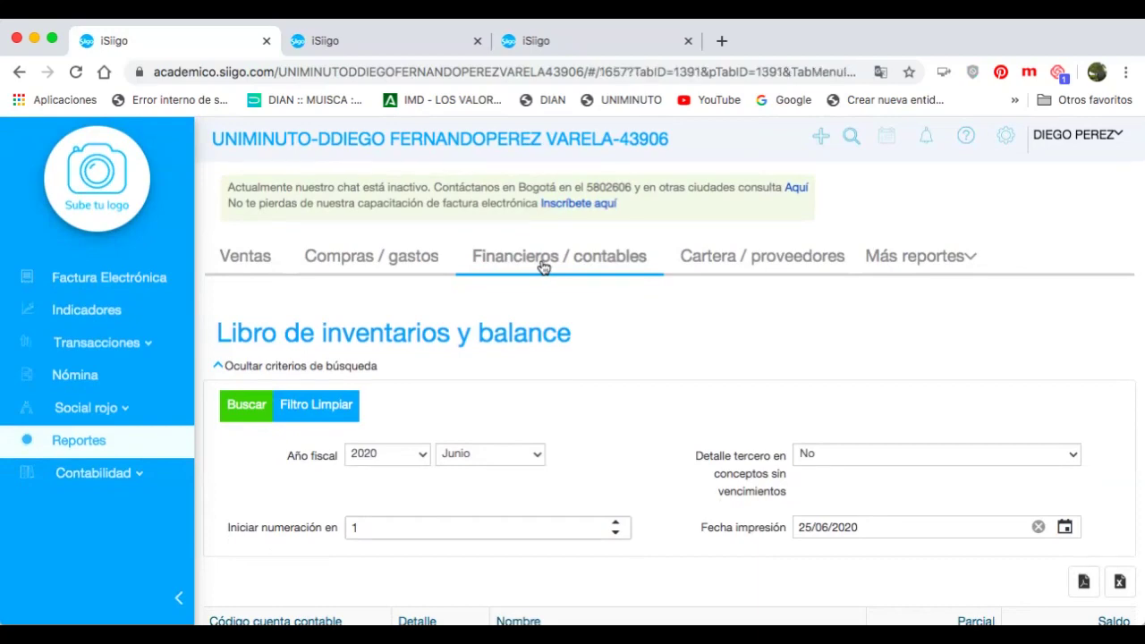
pyautogui.scroll(-3, 586, 370)
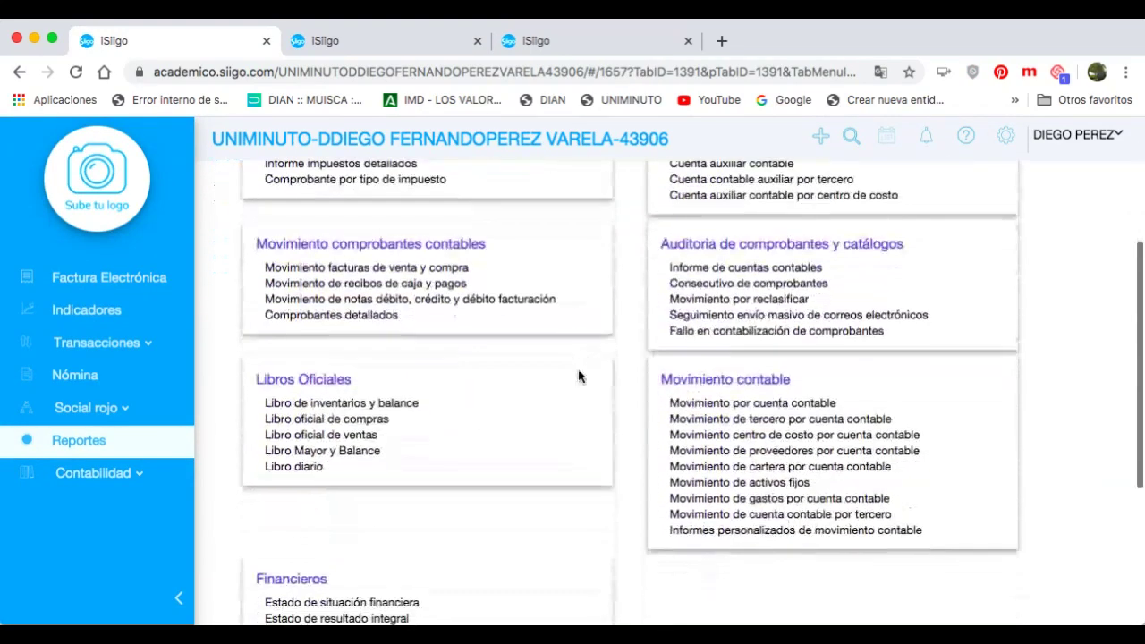
pyautogui.click(322, 421)
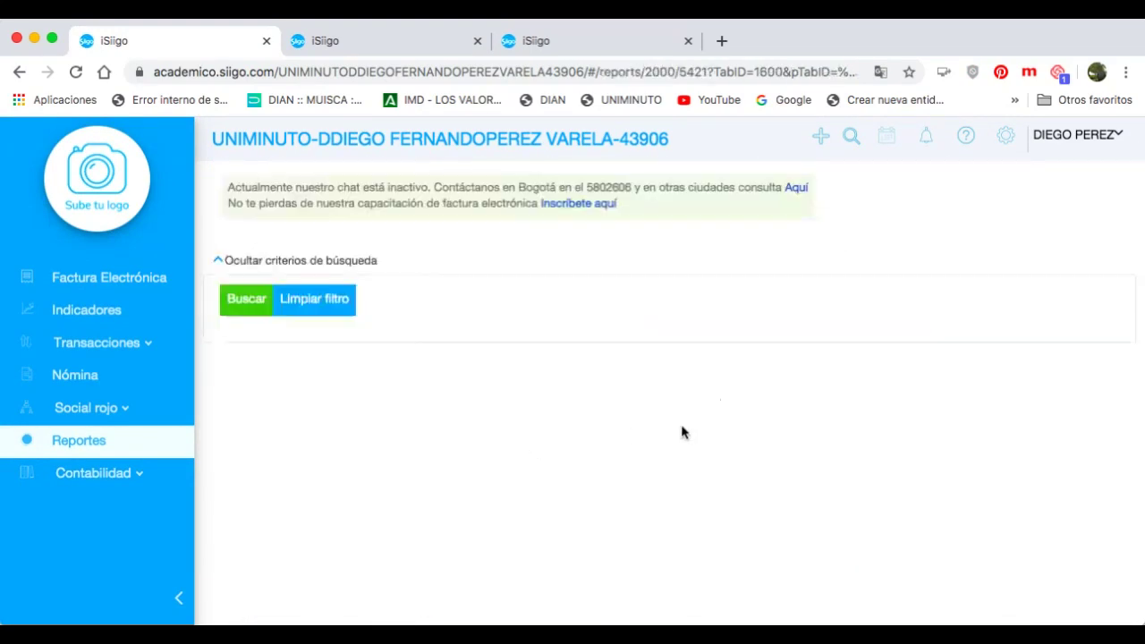
# Generate the June 2020 purchases book, export it to PDF and open the downloaded file
pyautogui.scroll(-1, 789, 378)
pyautogui.scroll(-1, 782, 385)
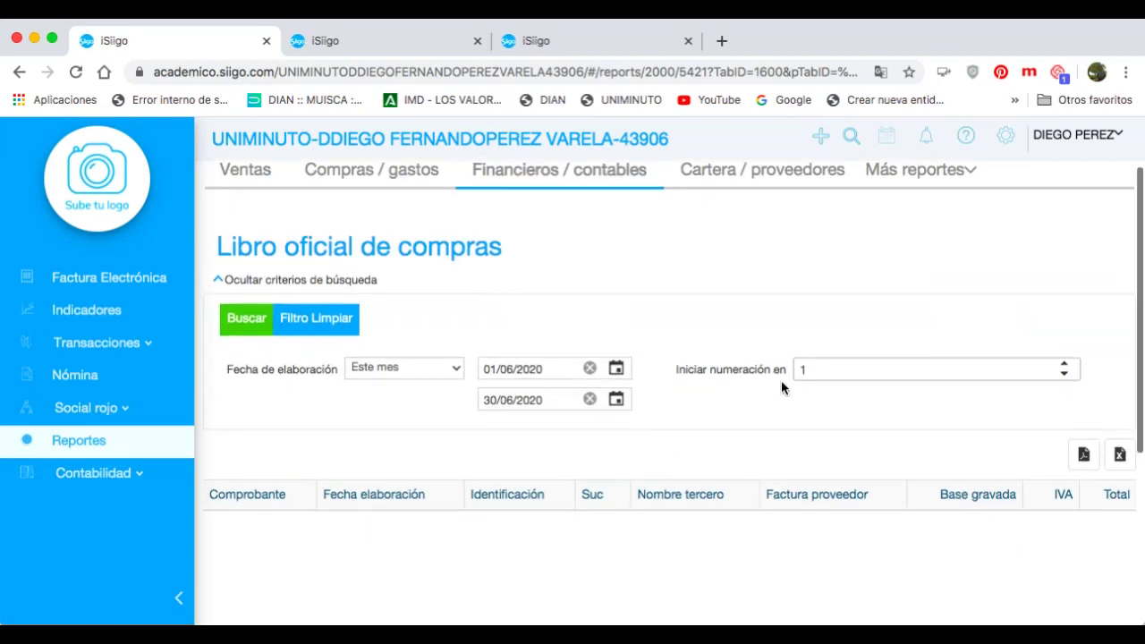
pyautogui.click(253, 328)
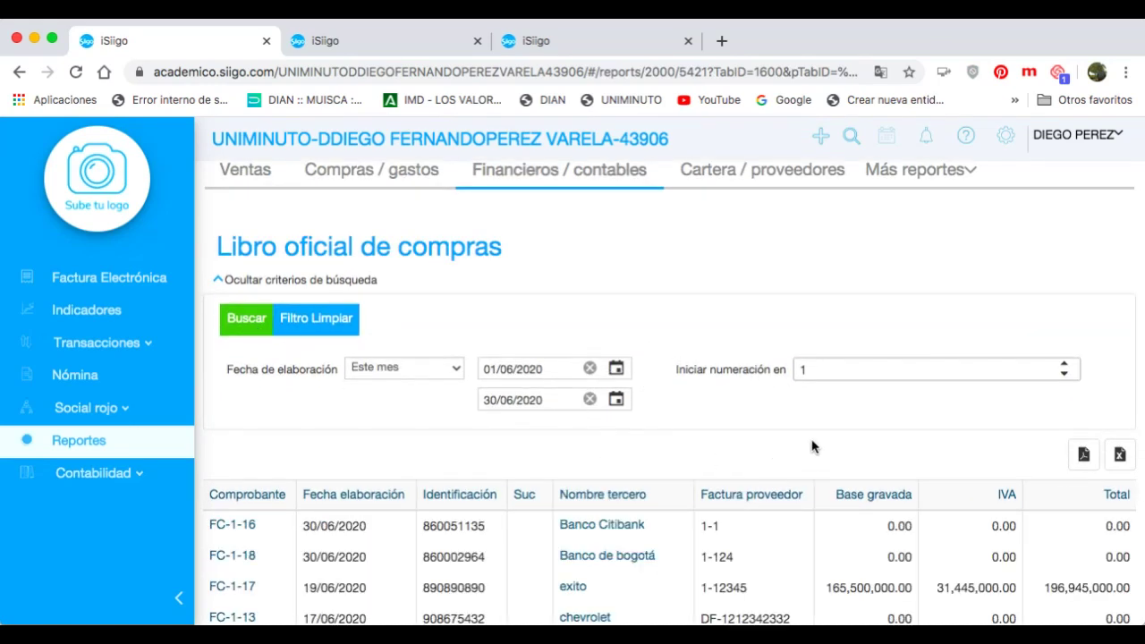
pyautogui.scroll(-5, 812, 446)
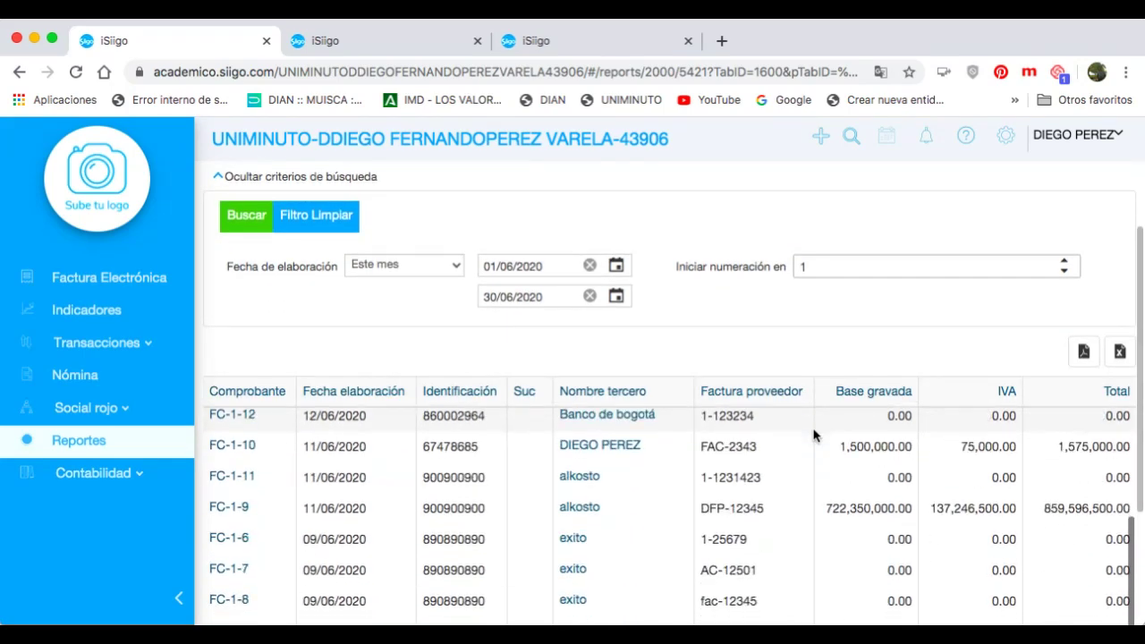
pyautogui.click(1083, 350)
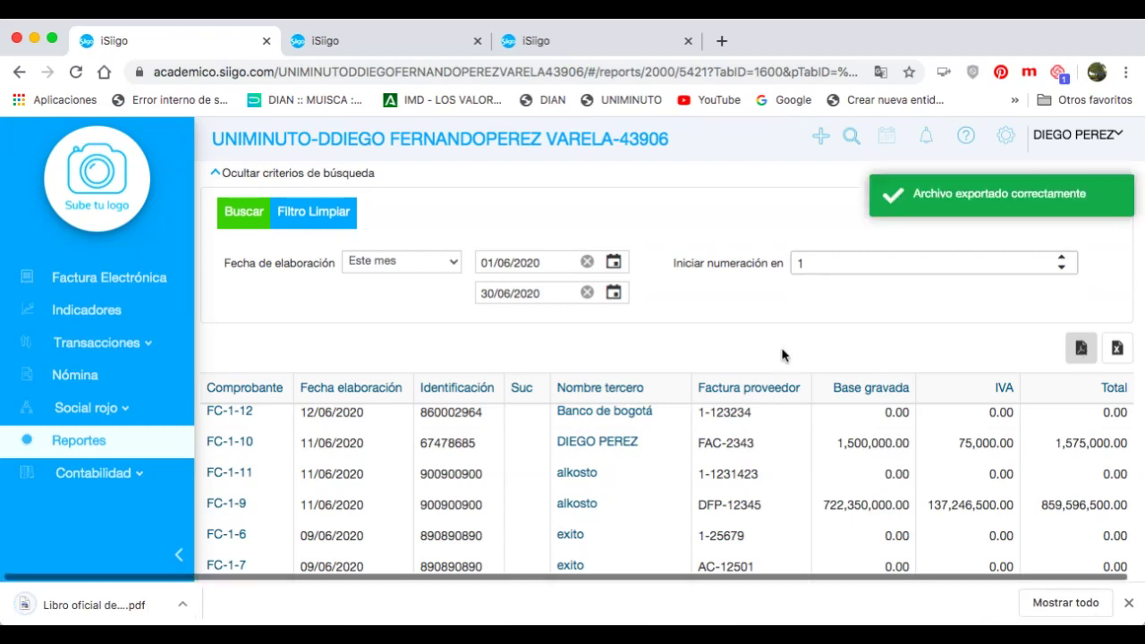
pyautogui.click(111, 605)
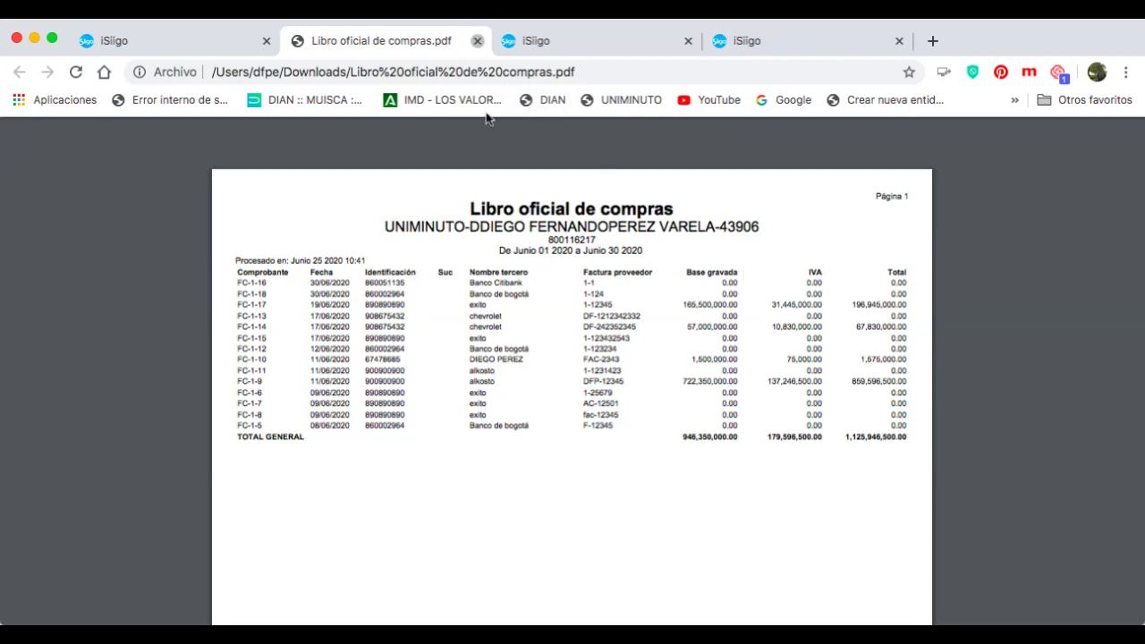
# Close the June 2020 purchases book PDF tab with Cmd+W after reviewing it
pyautogui.press('super+w')
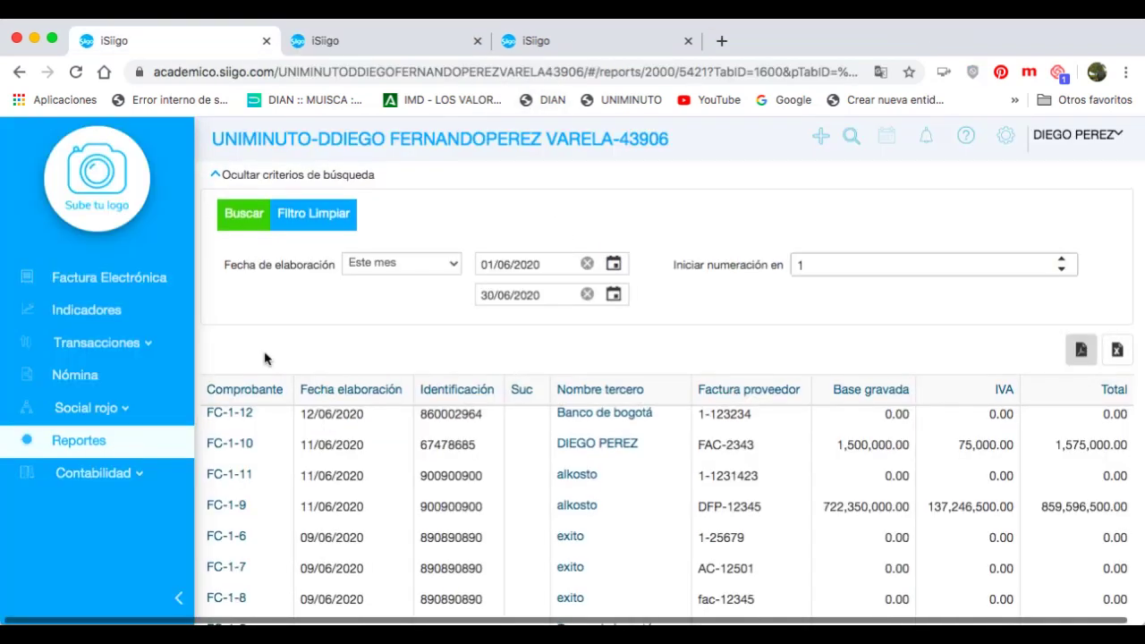
# Go back to the Financieros / contables reports list and open Libro oficial de ventas
pyautogui.scroll(3, 570, 310)
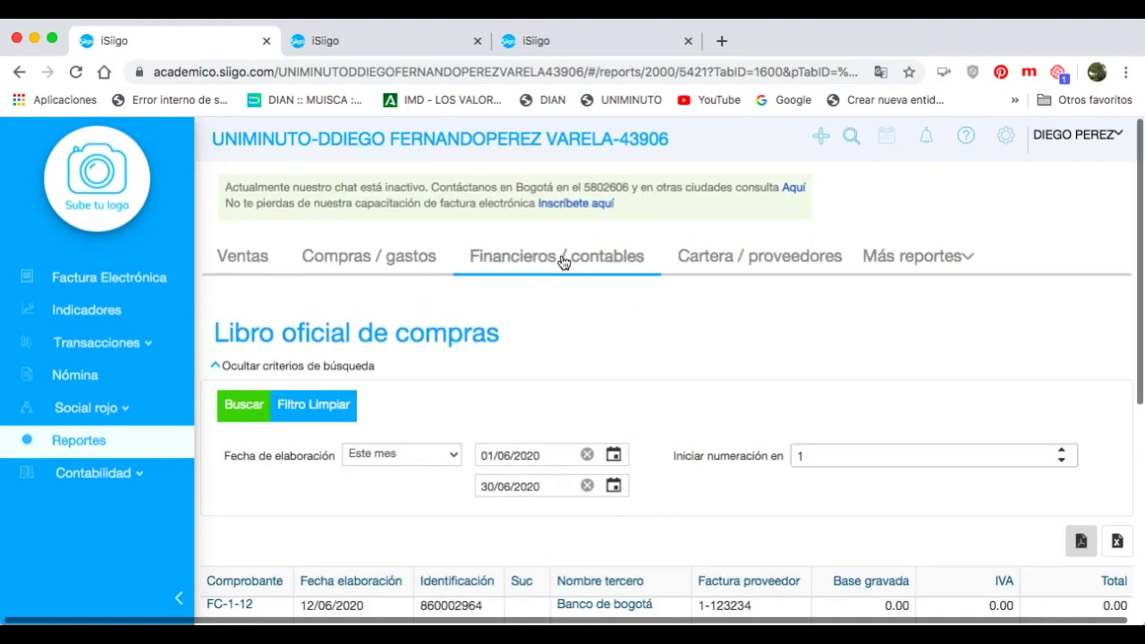
pyautogui.click(566, 264)
pyautogui.scroll(-5, 567, 263)
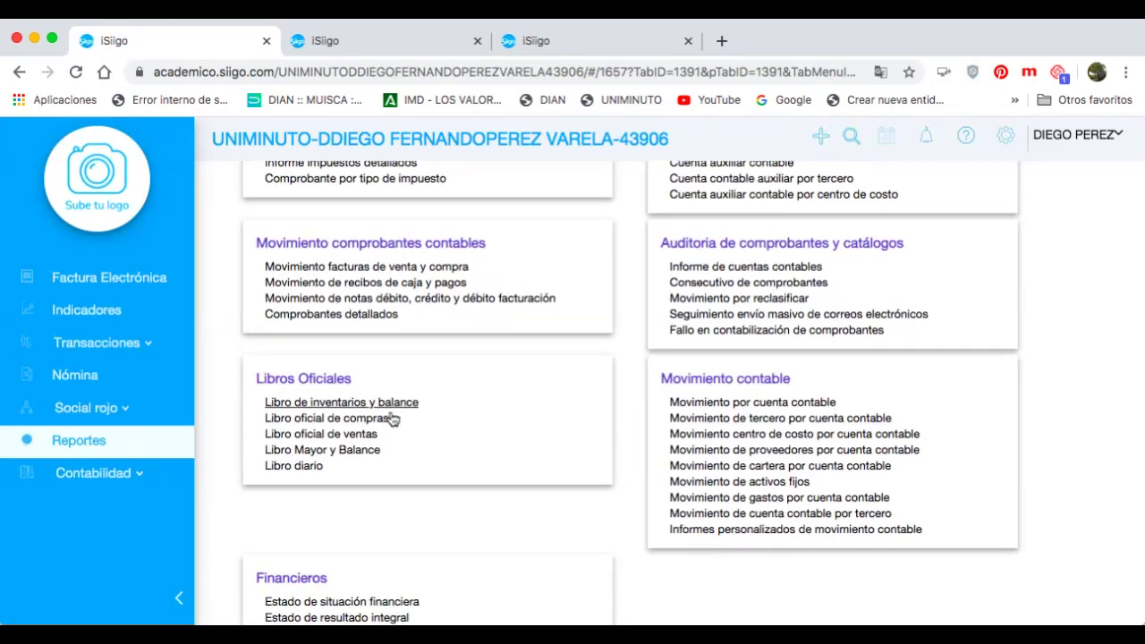
pyautogui.click(352, 438)
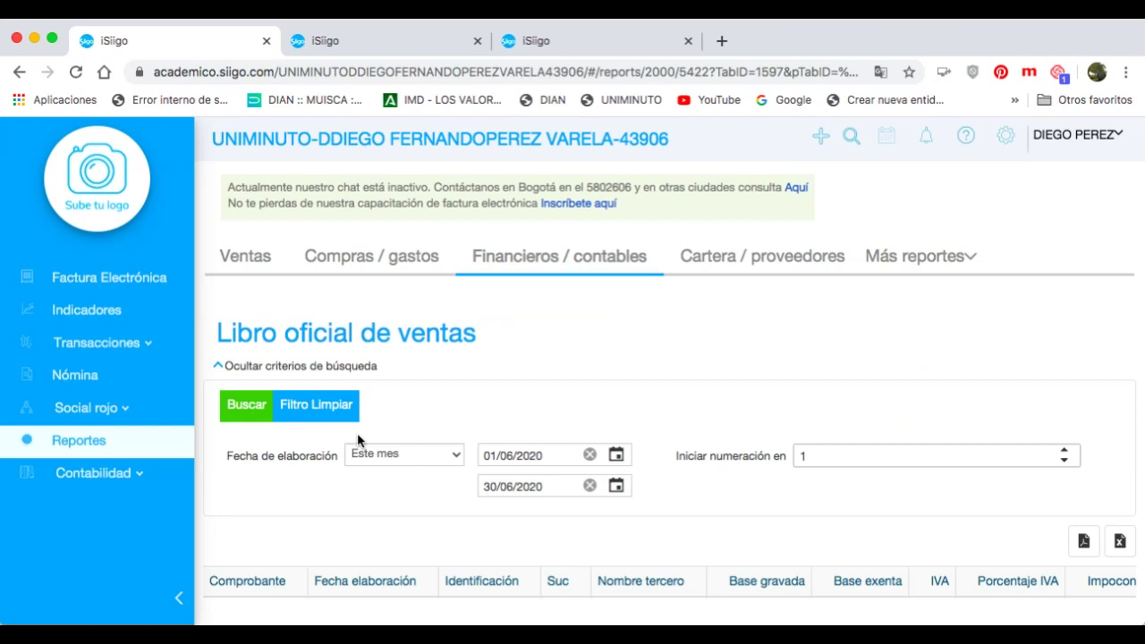
# Set the sales report range to 01/01/2020 through 31/12/2020 and run the search
pyautogui.click(616, 455)
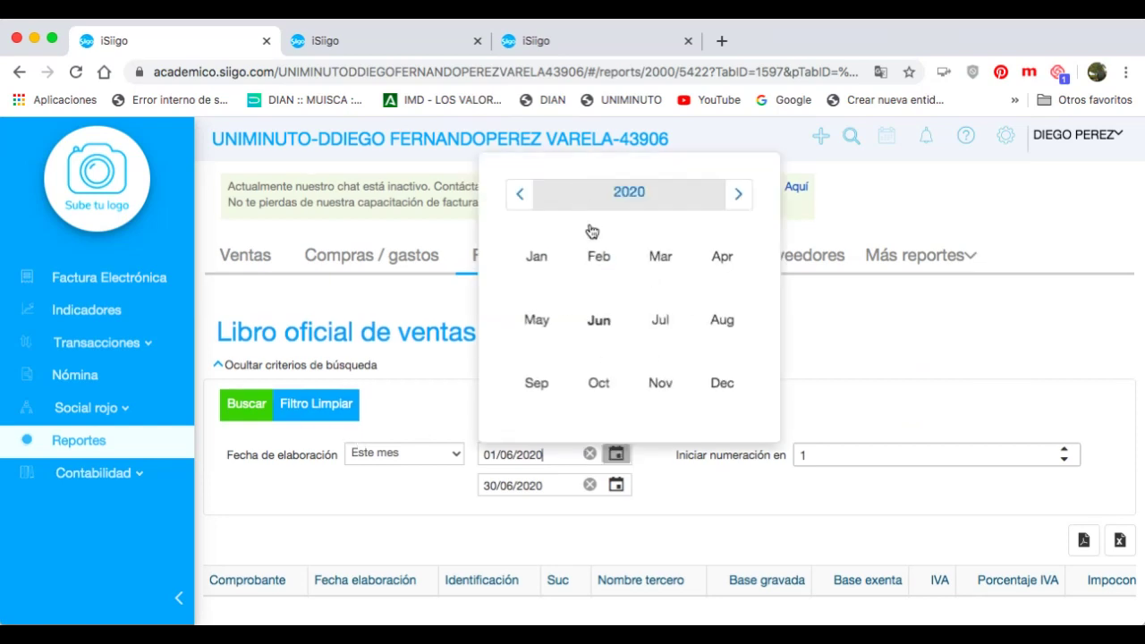
pyautogui.click(549, 257)
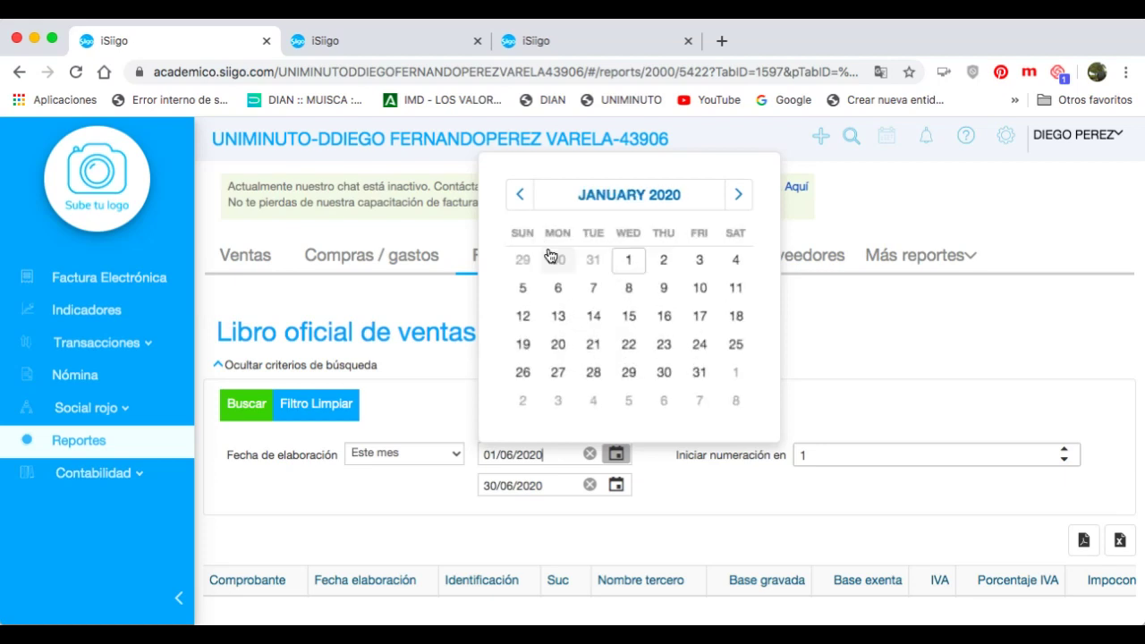
pyautogui.click(631, 261)
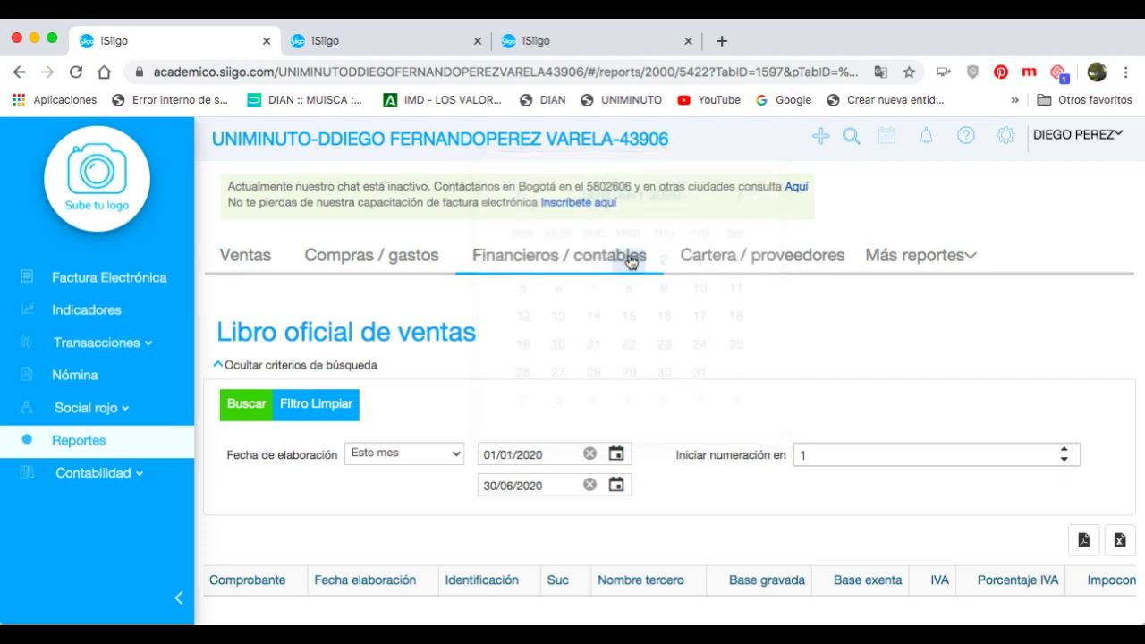
pyautogui.click(617, 486)
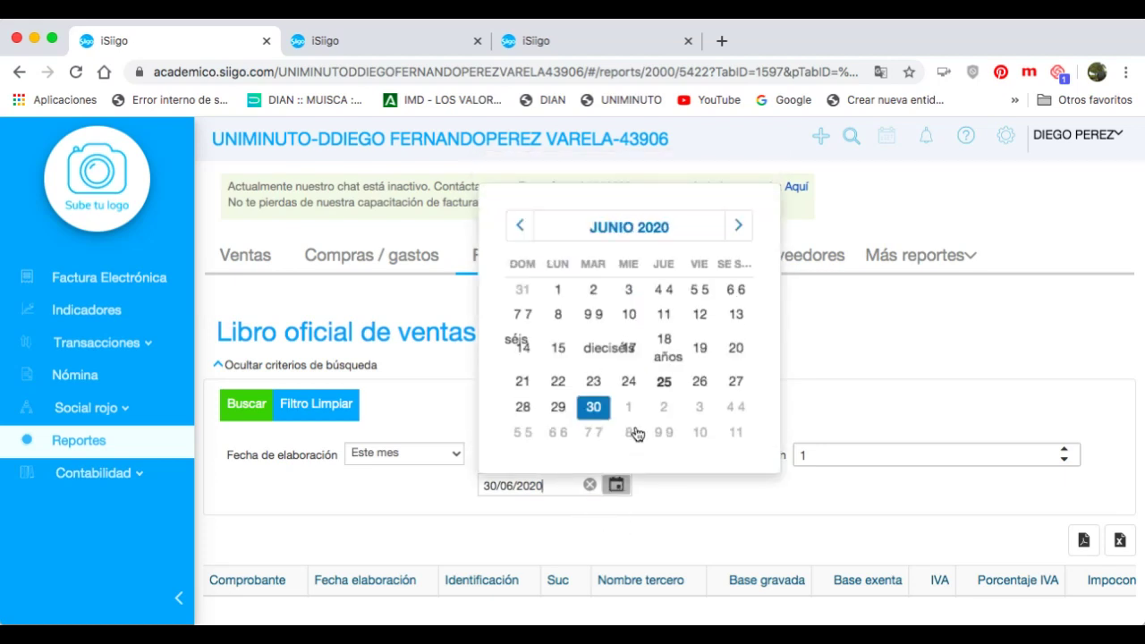
pyautogui.click(646, 231)
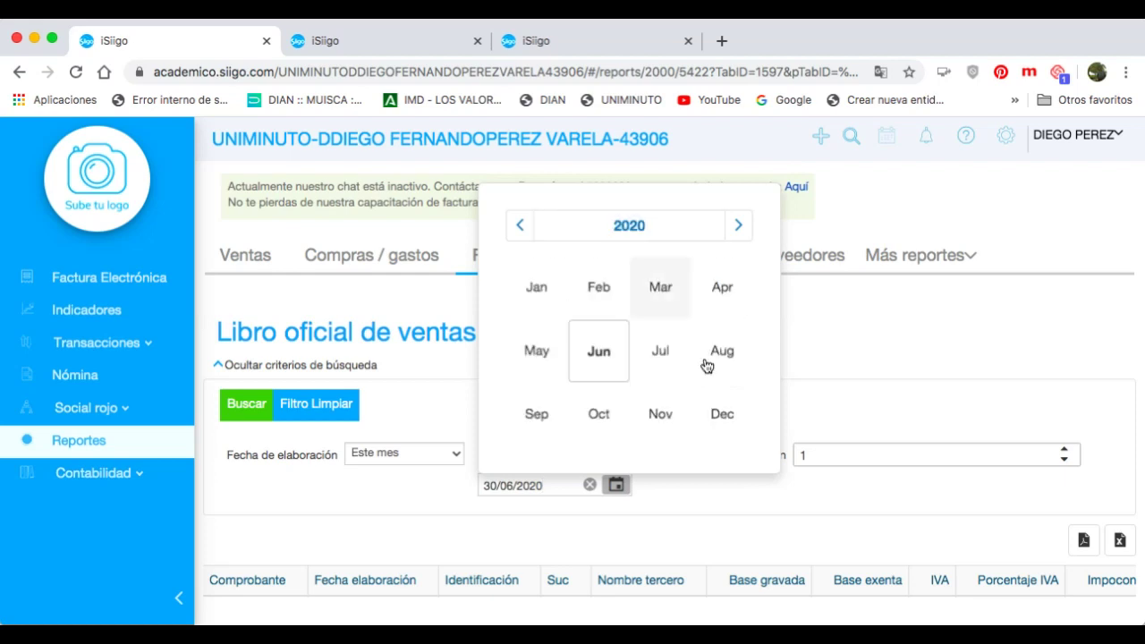
pyautogui.click(726, 417)
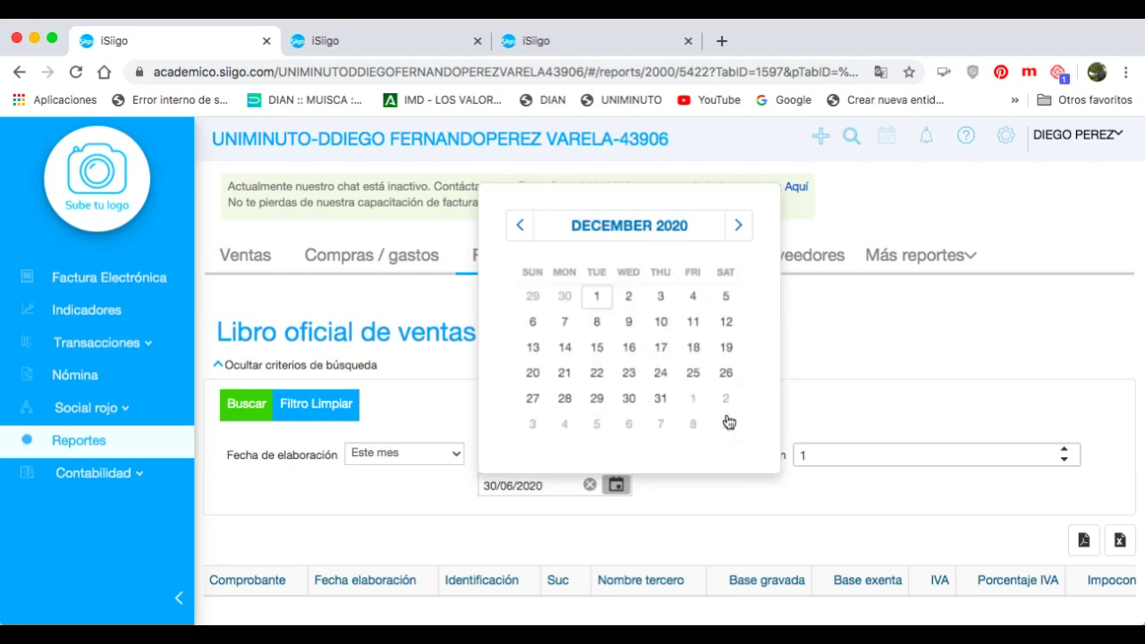
pyautogui.click(665, 406)
pyautogui.click(268, 412)
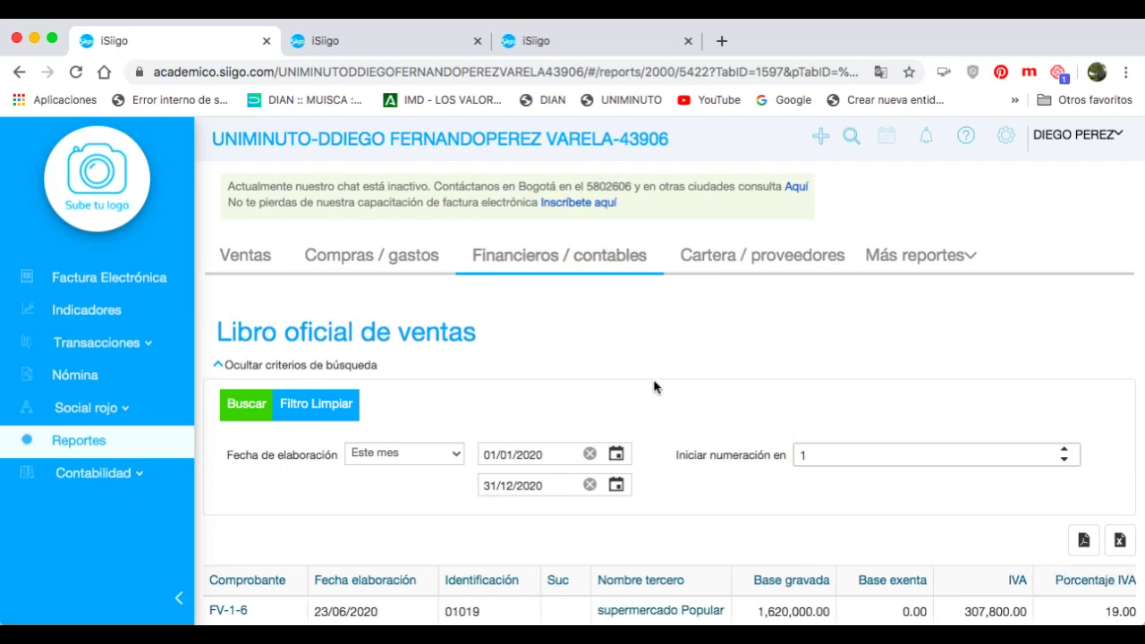
# Export the 2020 sales book to PDF and open the downloaded file
pyautogui.scroll(-5, 654, 387)
pyautogui.click(1084, 197)
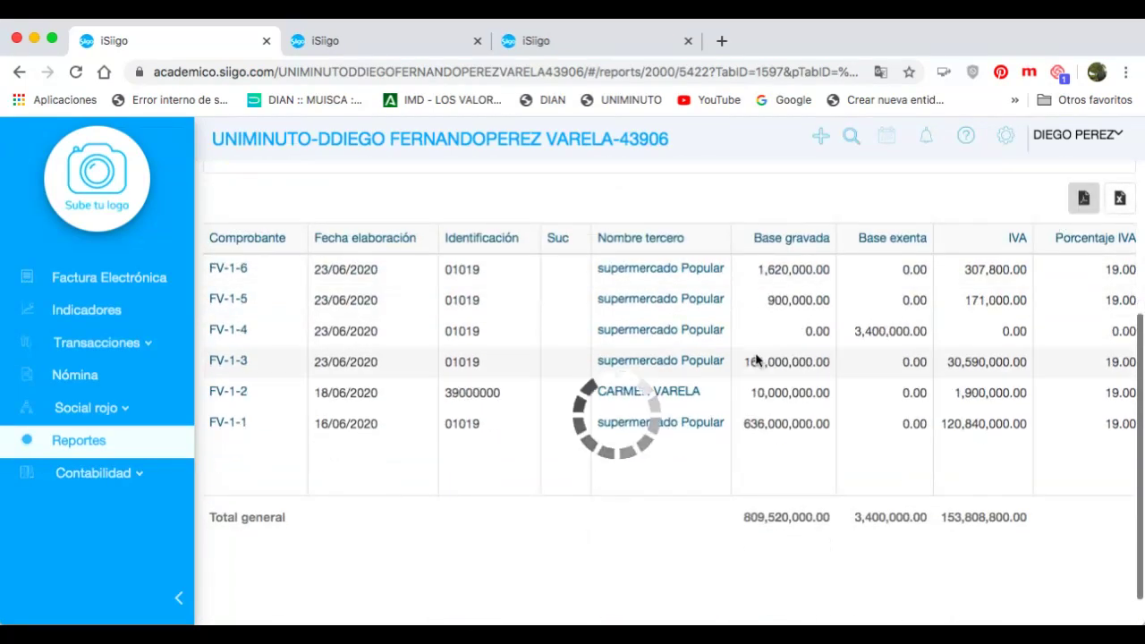
pyautogui.click(90, 606)
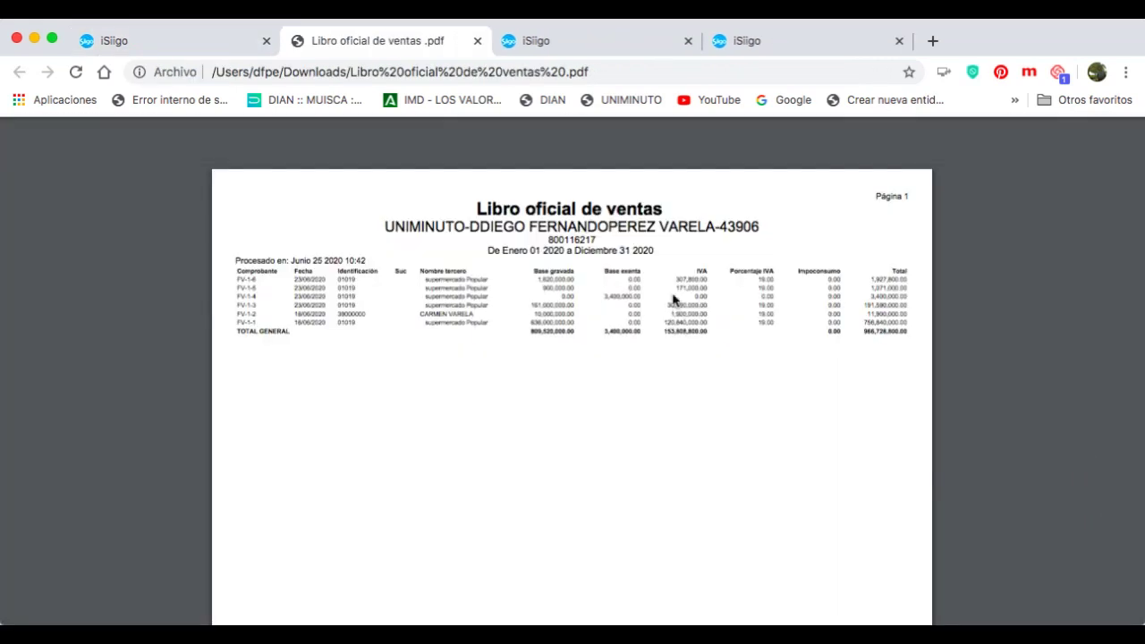
# Highlight the Enero 01 2020 – Diciembre 31 2020 line in the sales PDF, review it, and close the tab
pyautogui.moveTo(501, 253); pyautogui.dragTo(652, 258)
pyautogui.scroll(-4, 693, 432)
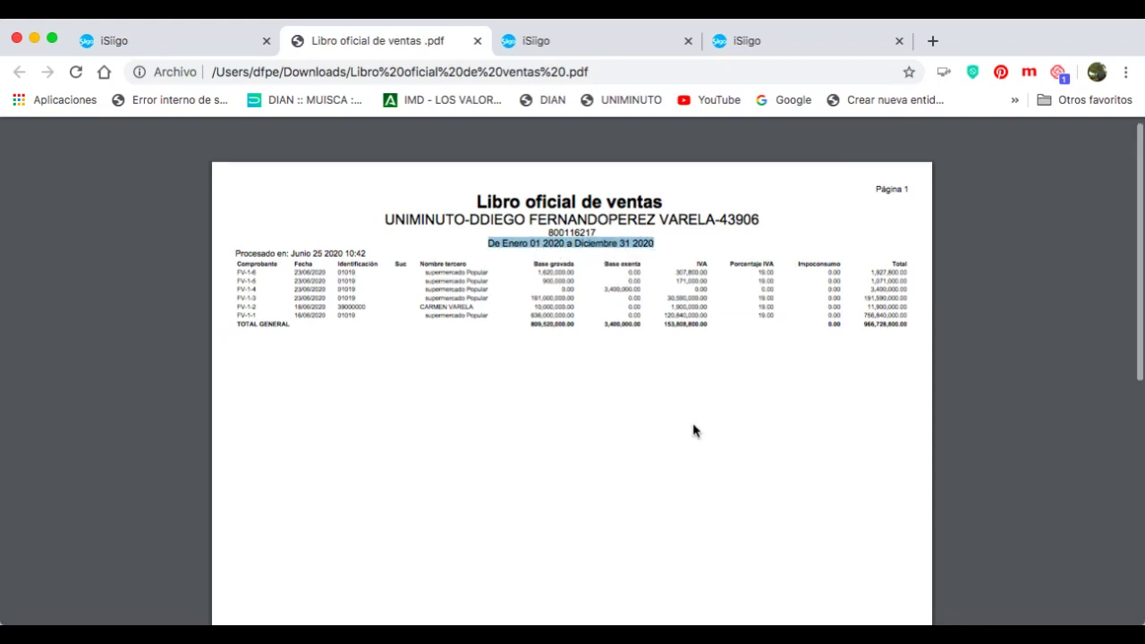
pyautogui.scroll(4, 689, 429)
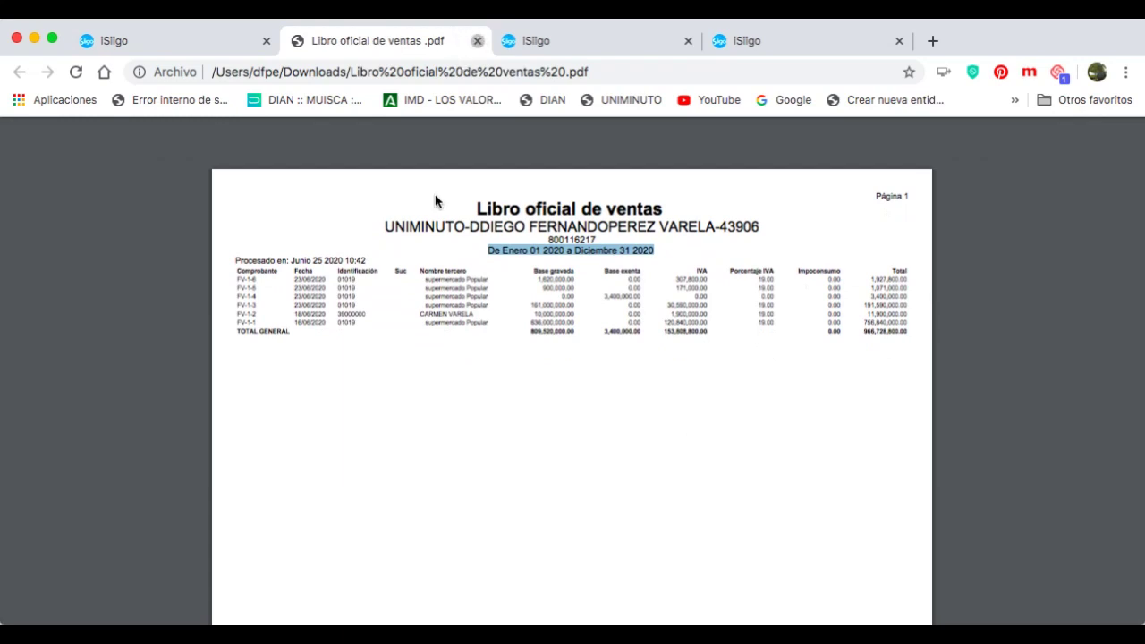
pyautogui.click(476, 40)
pyautogui.scroll(3, 496, 201)
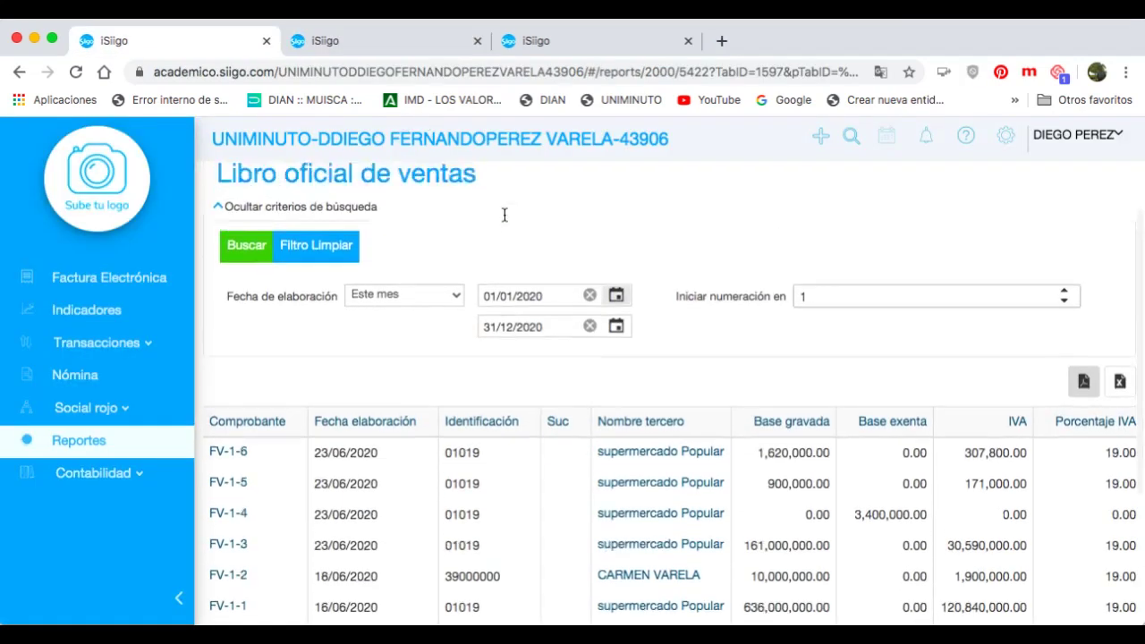
# Return to the Financieros / contables reports list and open Libro Mayor y Balance
pyautogui.scroll(2, 504, 215)
pyautogui.click(503, 213)
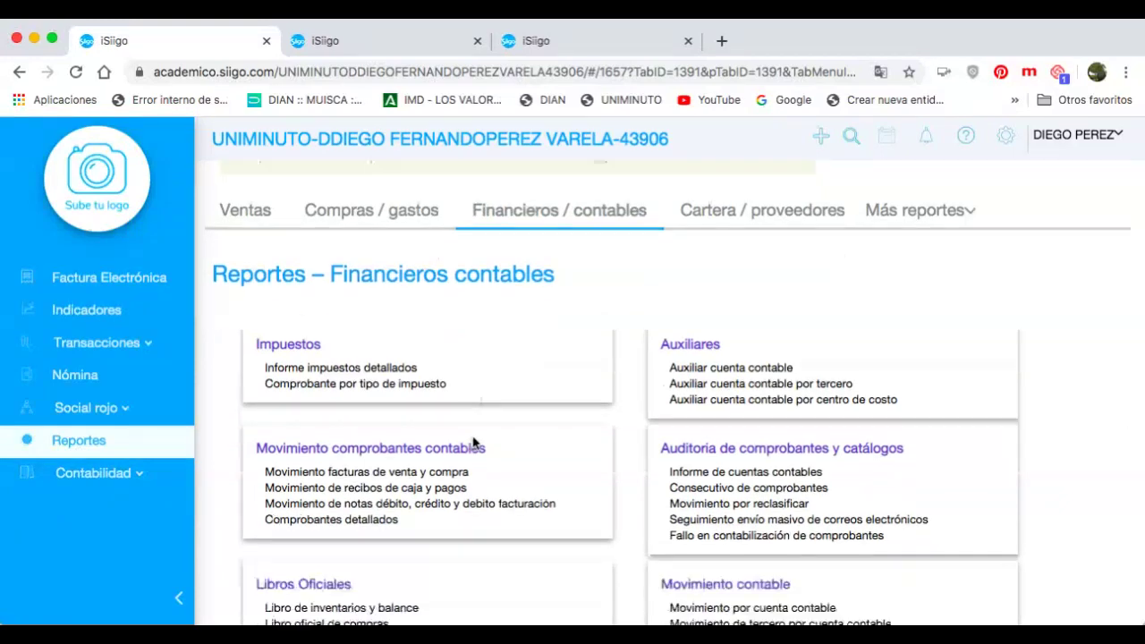
pyautogui.scroll(-5, 474, 443)
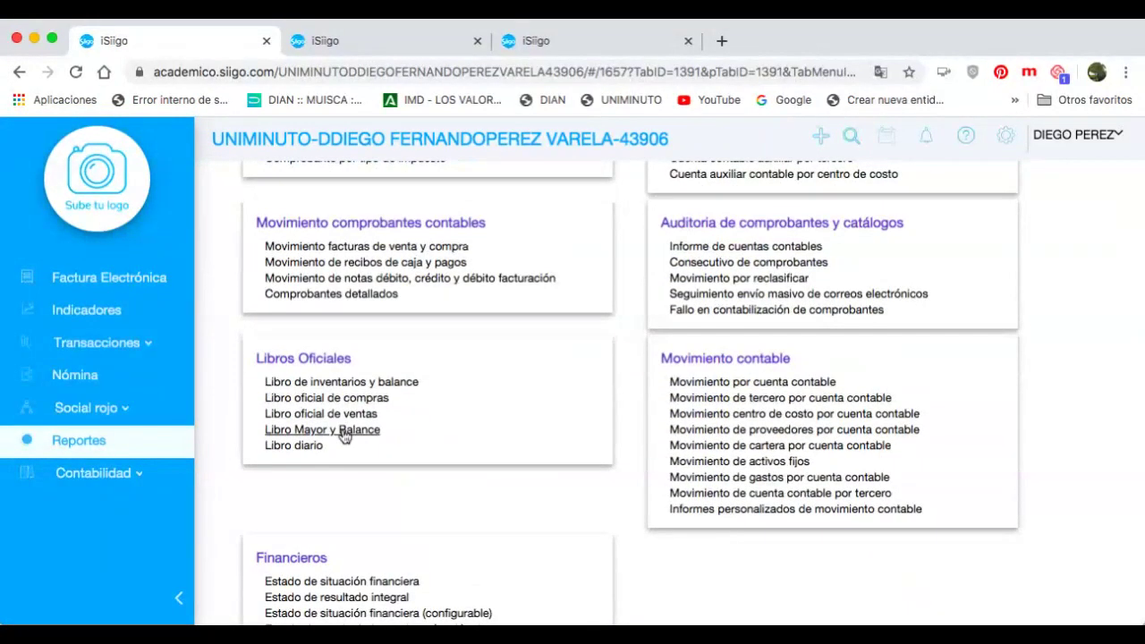
pyautogui.click(345, 432)
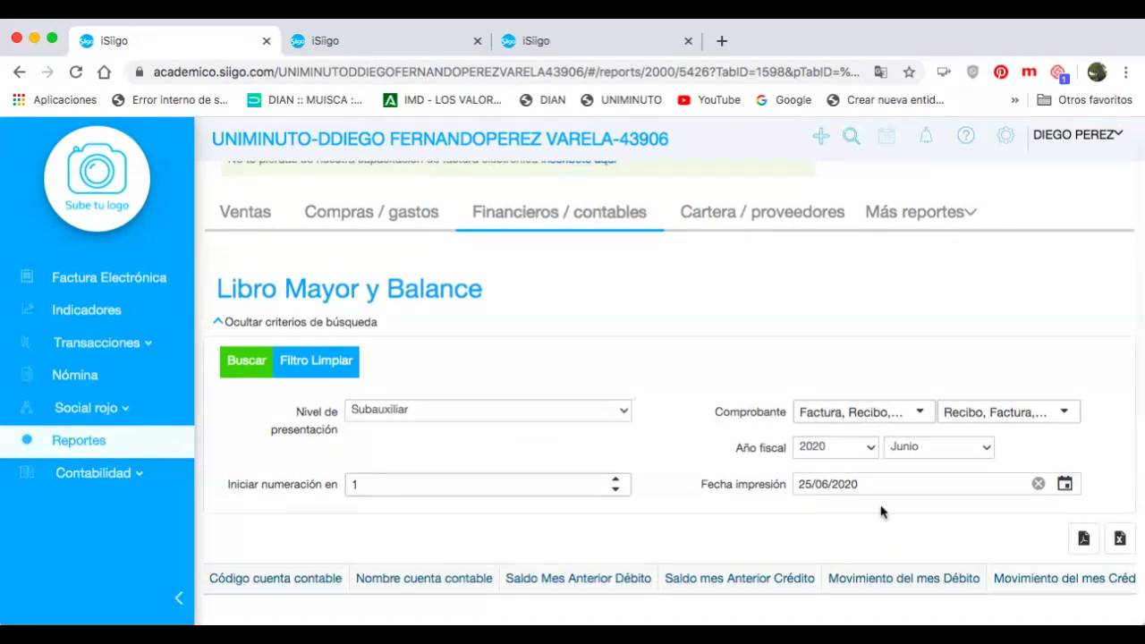
# Check the included voucher types and generate the June 2020 Libro Mayor y Balance
pyautogui.click(921, 407)
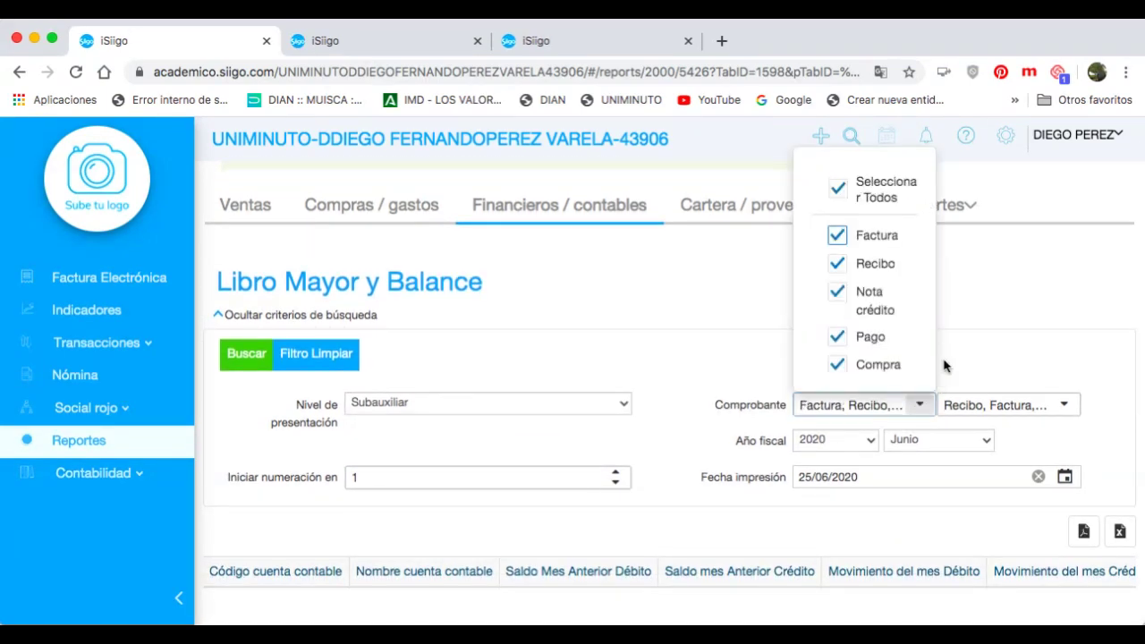
pyautogui.click(349, 363)
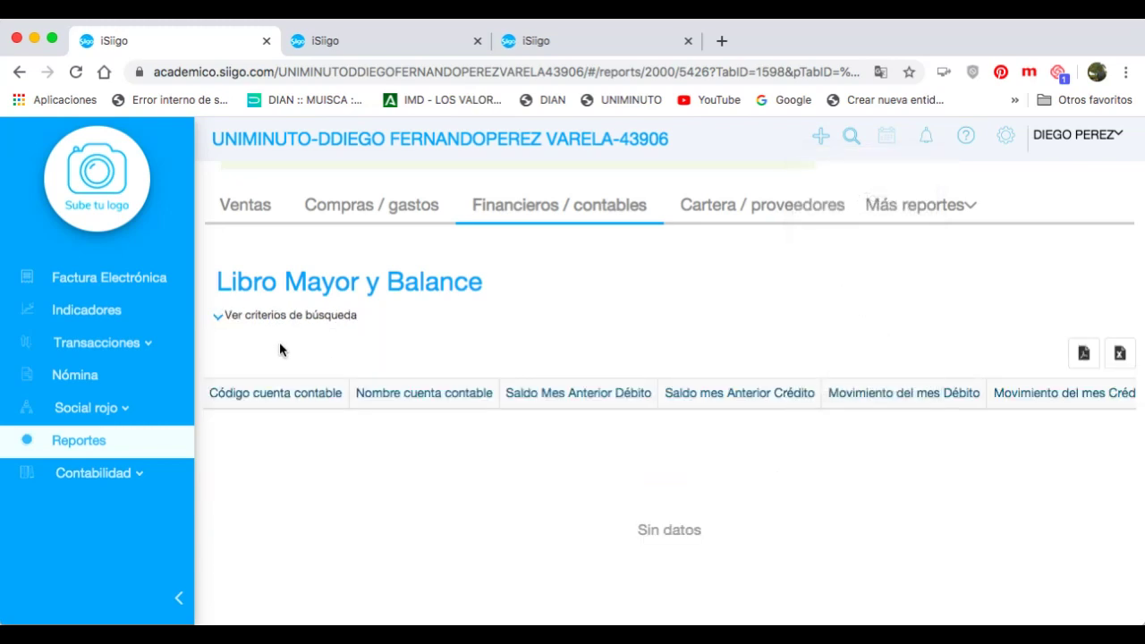
pyautogui.click(225, 317)
pyautogui.click(257, 360)
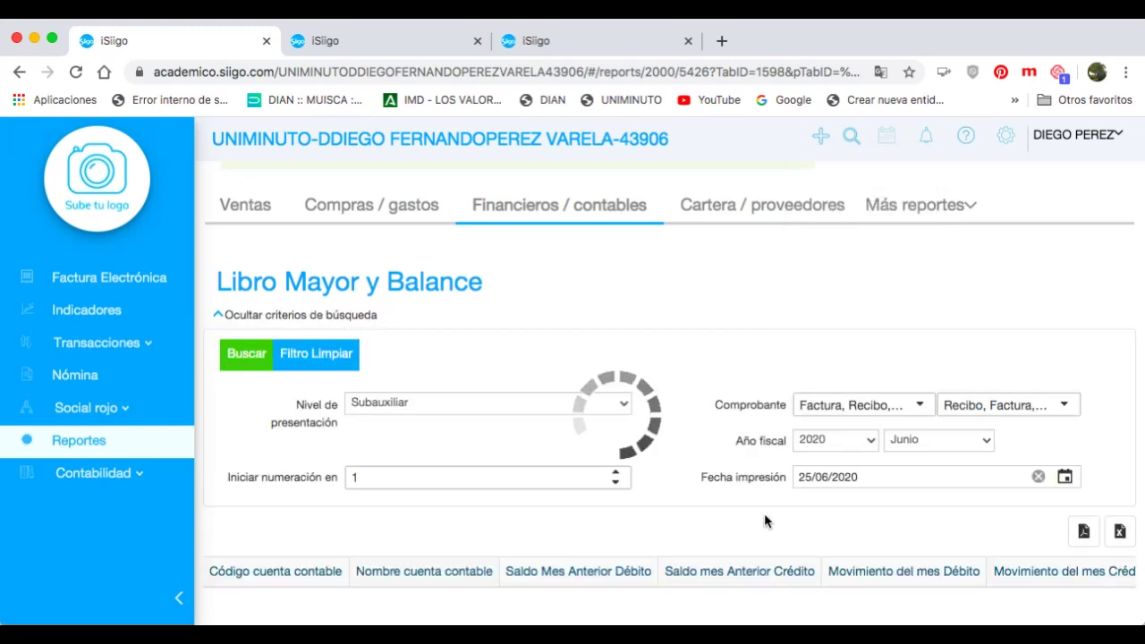
# Export the ledger and balance report to PDF and open the downloaded file
pyautogui.scroll(-5, 749, 474)
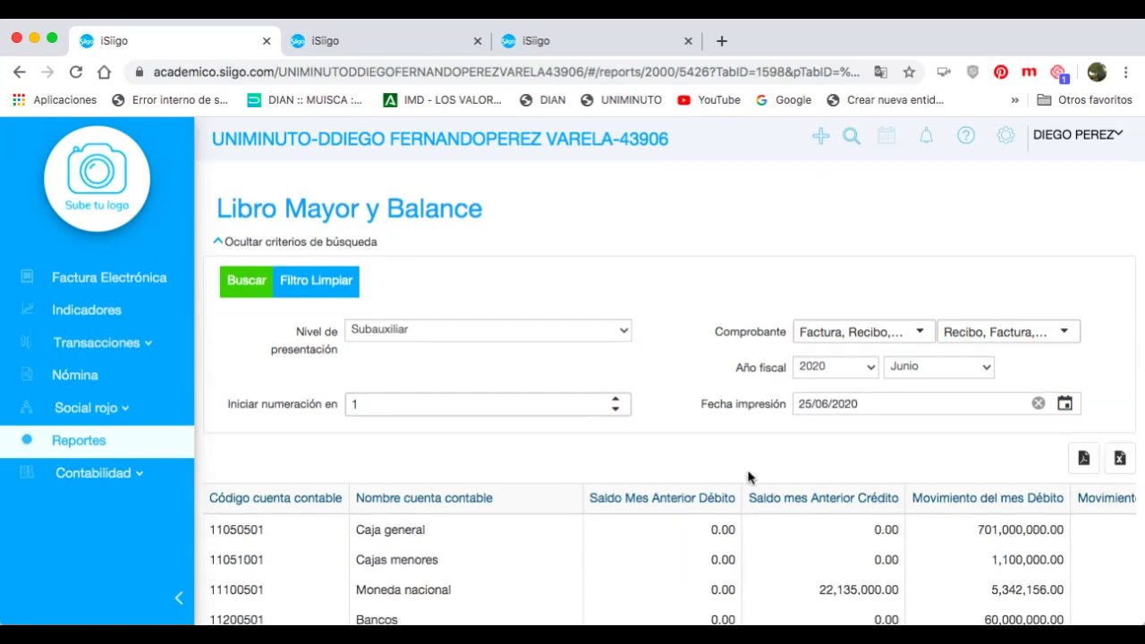
pyautogui.scroll(-2, 748, 477)
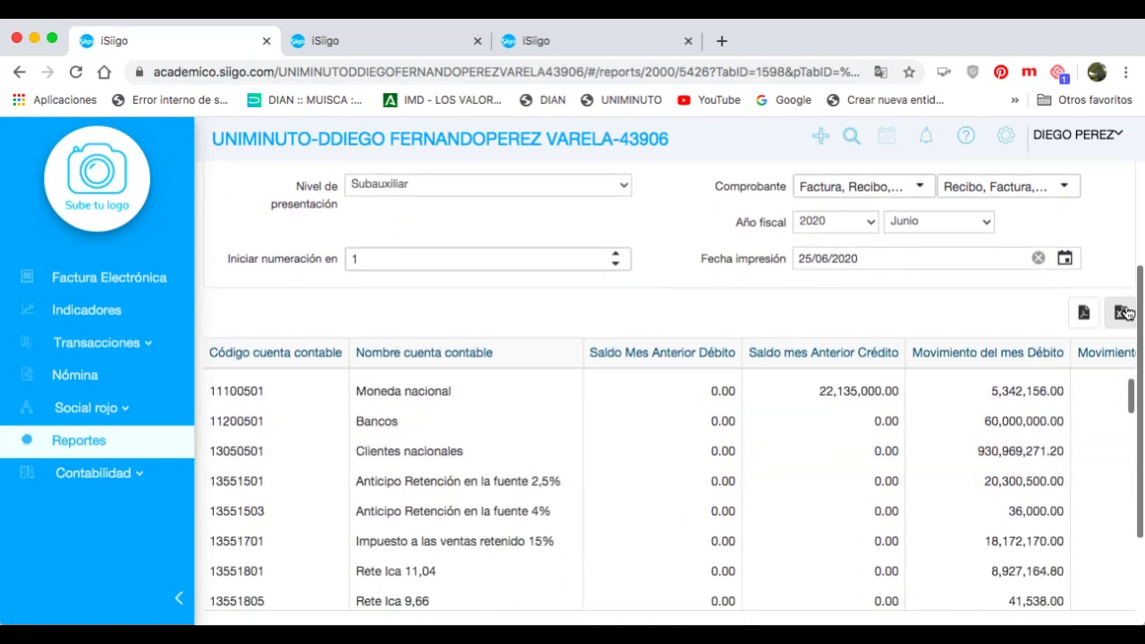
pyautogui.click(1083, 313)
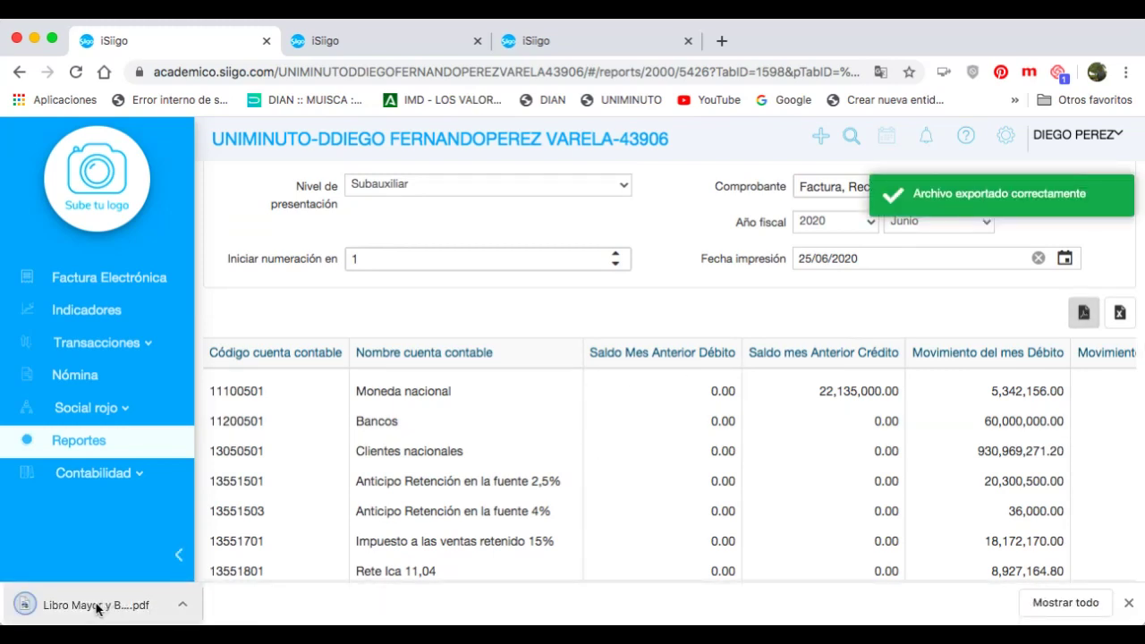
pyautogui.click(92, 606)
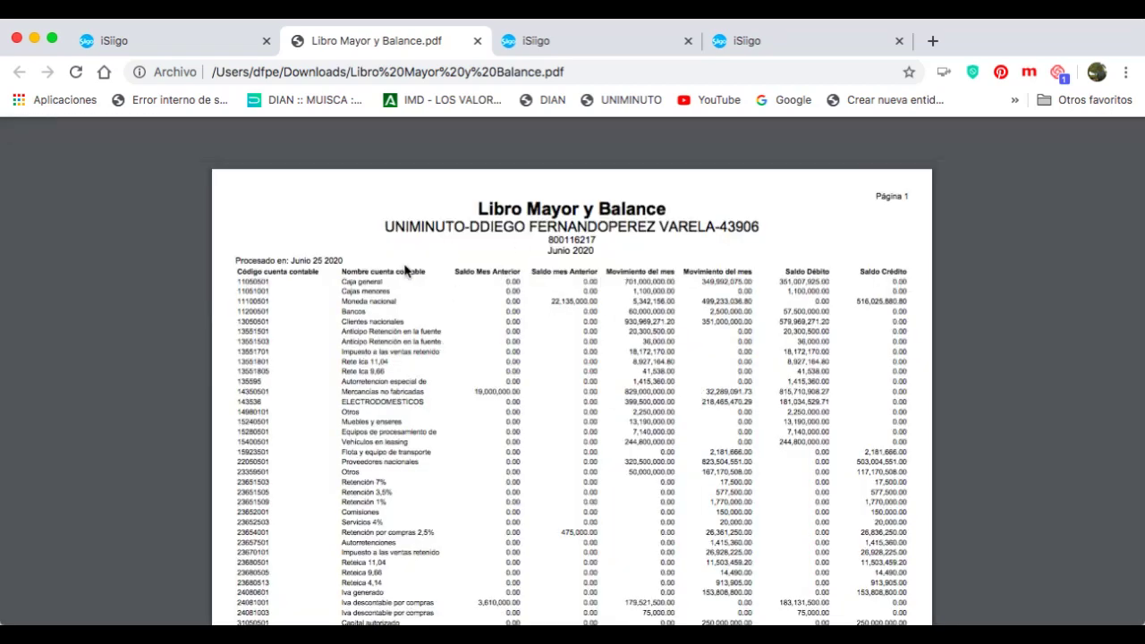
# Scroll the Libro Mayor y Balance PDF down to TOTAL GENERAL, then close its tab
pyautogui.scroll(-1, 404, 302)
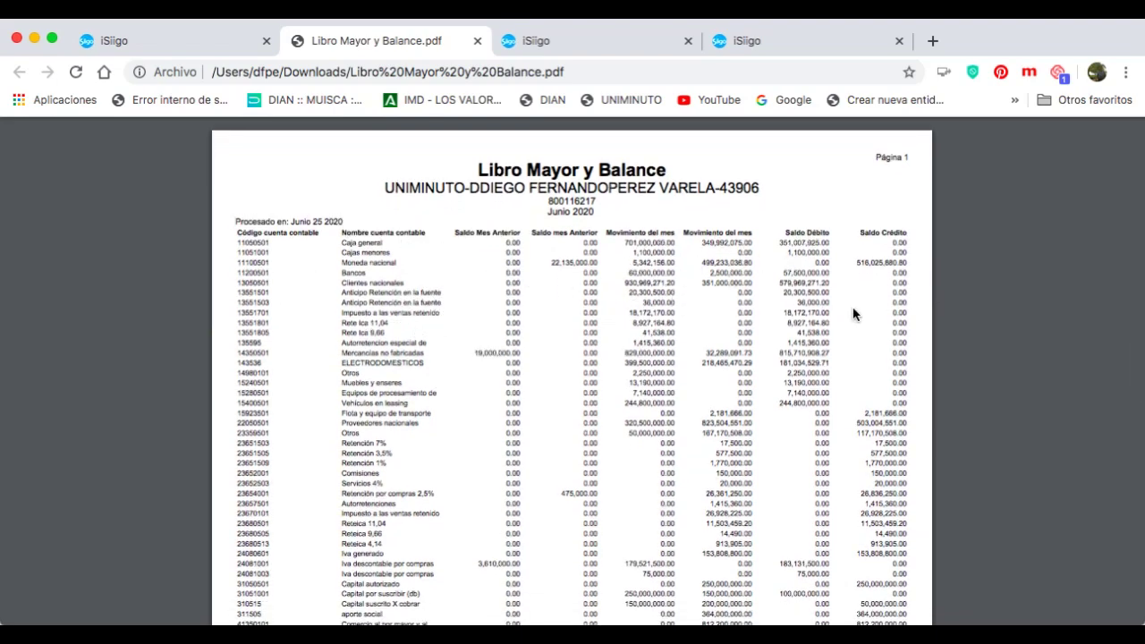
pyautogui.scroll(-10, 852, 306)
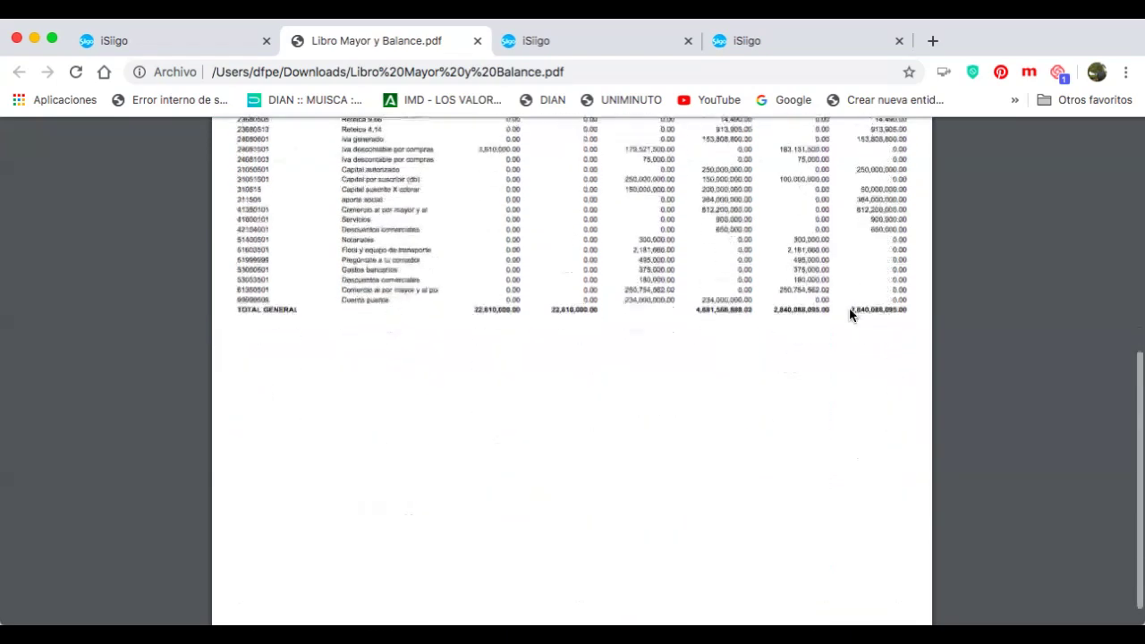
pyautogui.scroll(15, 849, 307)
pyautogui.click(477, 40)
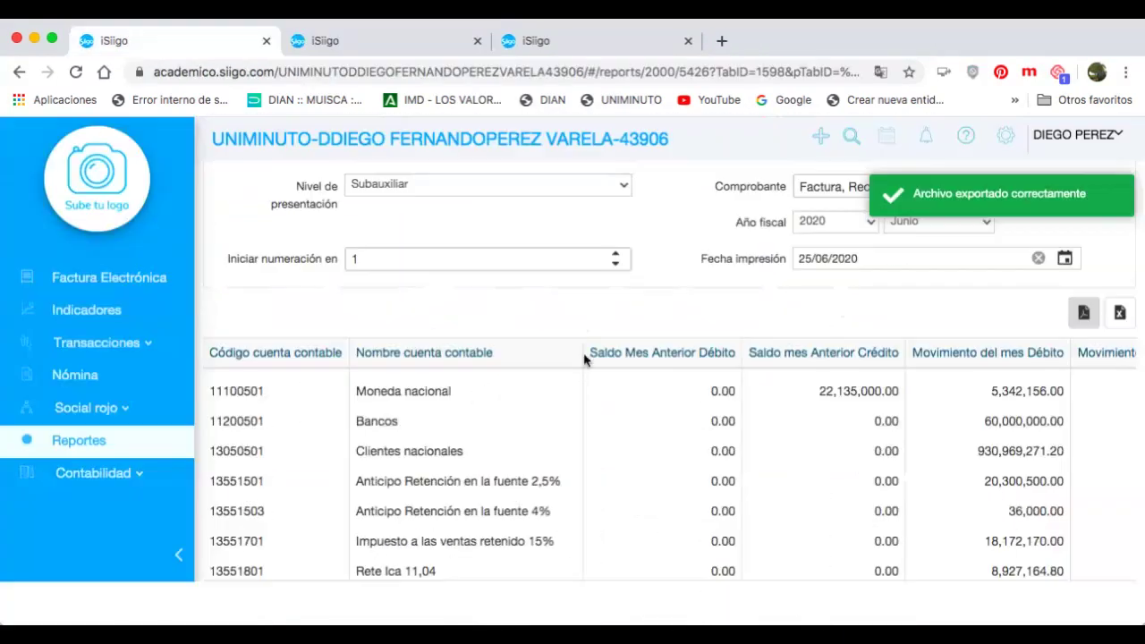
# Open the Libro diario report from Financieros / contables and generate it for June 2020
pyautogui.scroll(-2, 546, 404)
pyautogui.scroll(1, 547, 407)
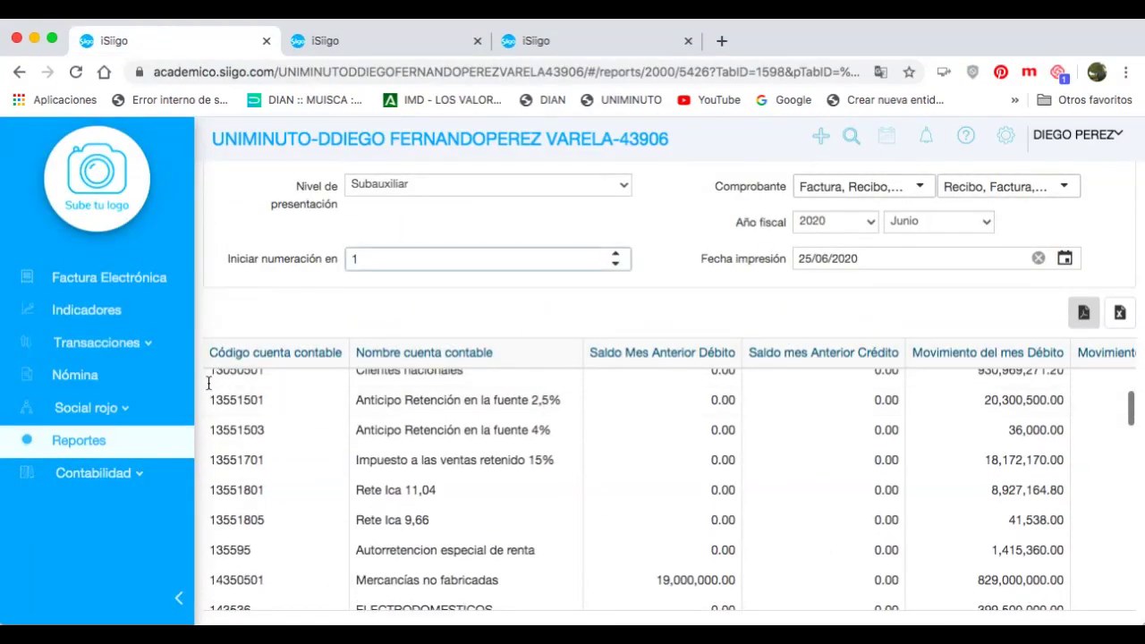
pyautogui.scroll(5, 400, 219)
pyautogui.click(528, 213)
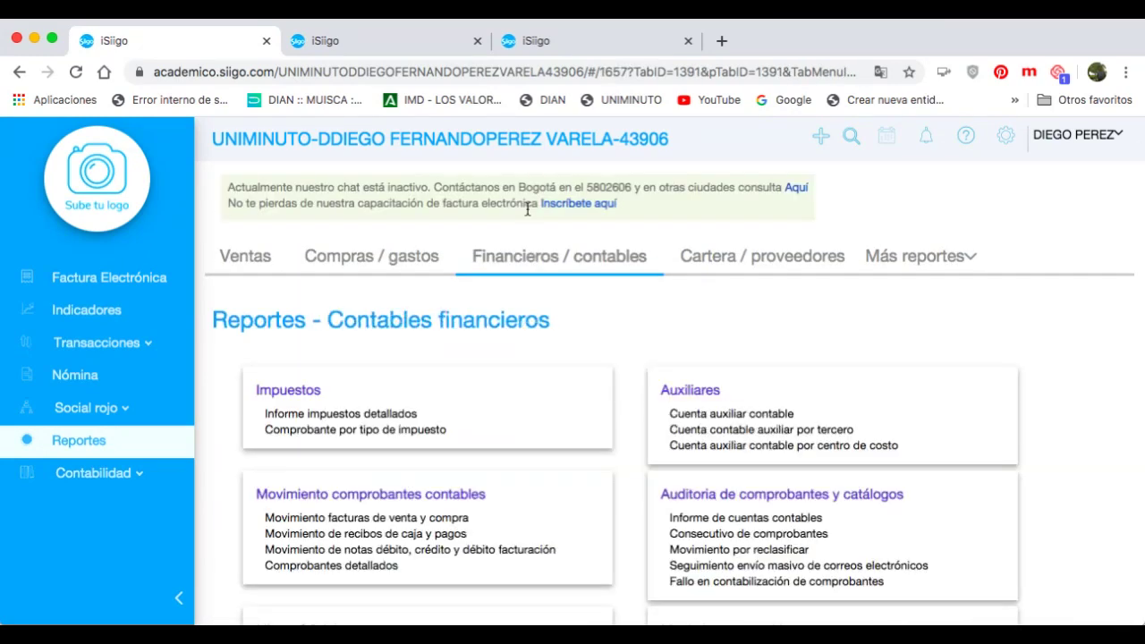
pyautogui.scroll(-5, 493, 420)
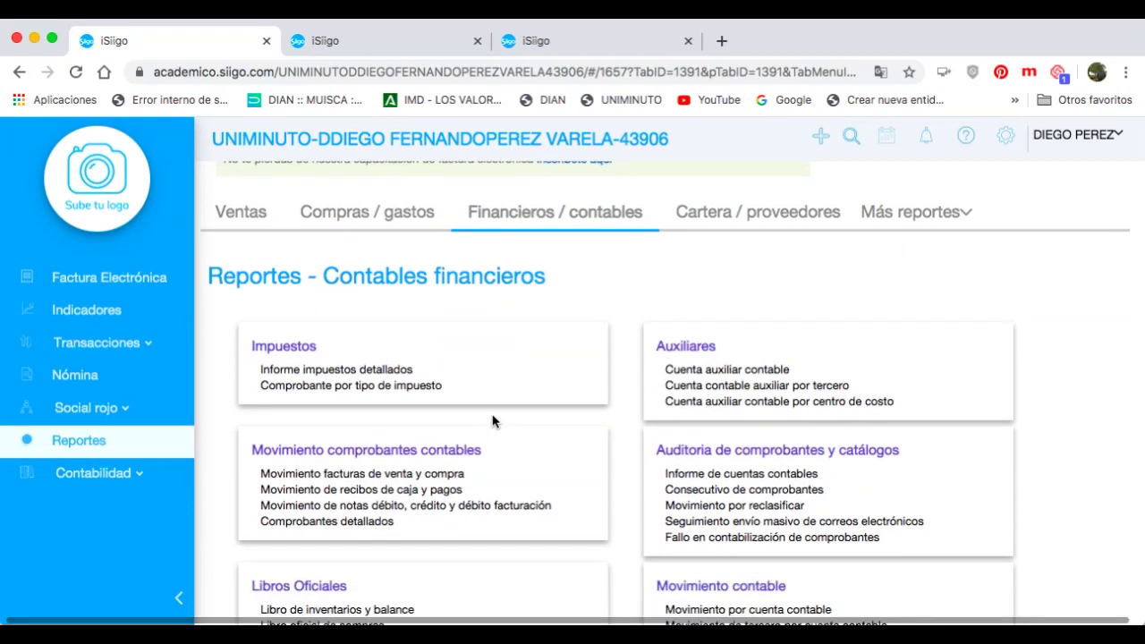
pyautogui.scroll(-1, 511, 428)
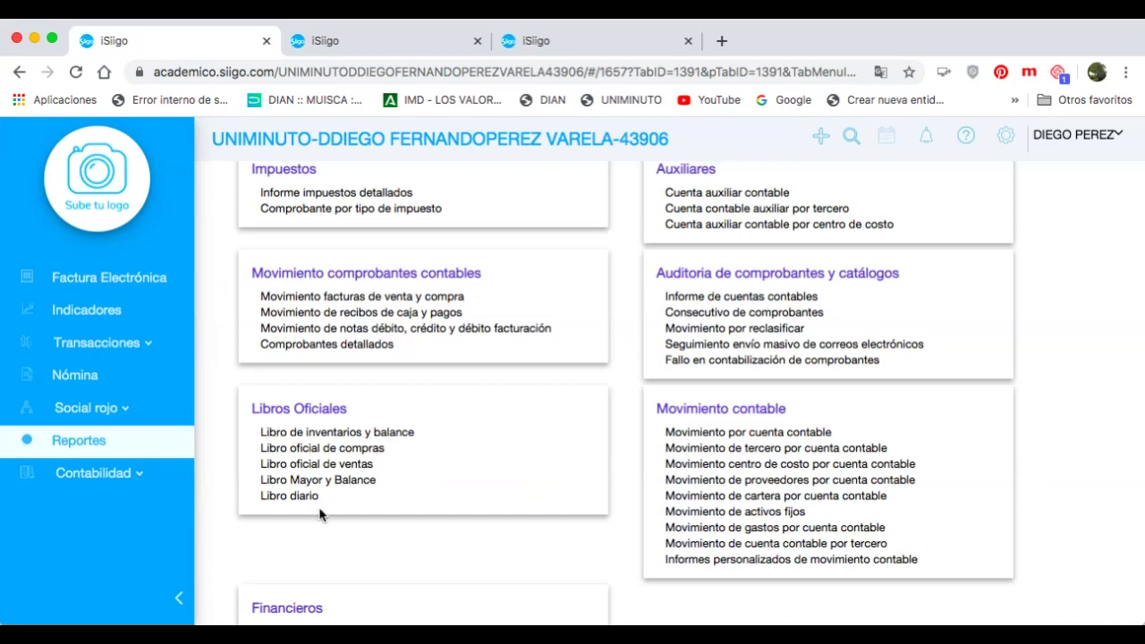
pyautogui.click(288, 498)
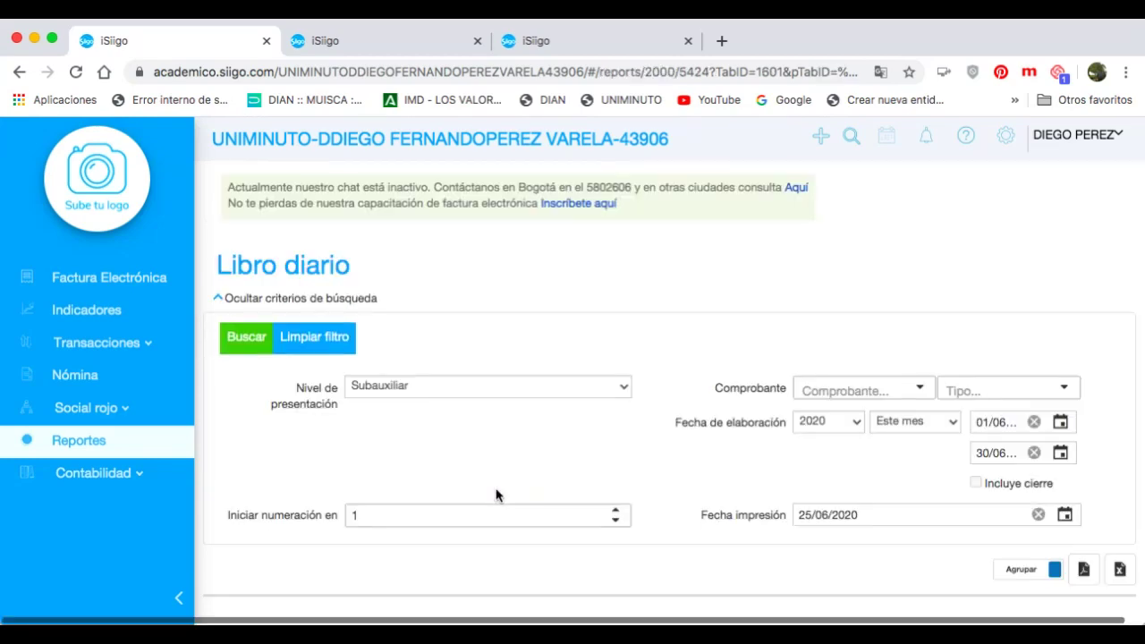
pyautogui.scroll(-1, 634, 416)
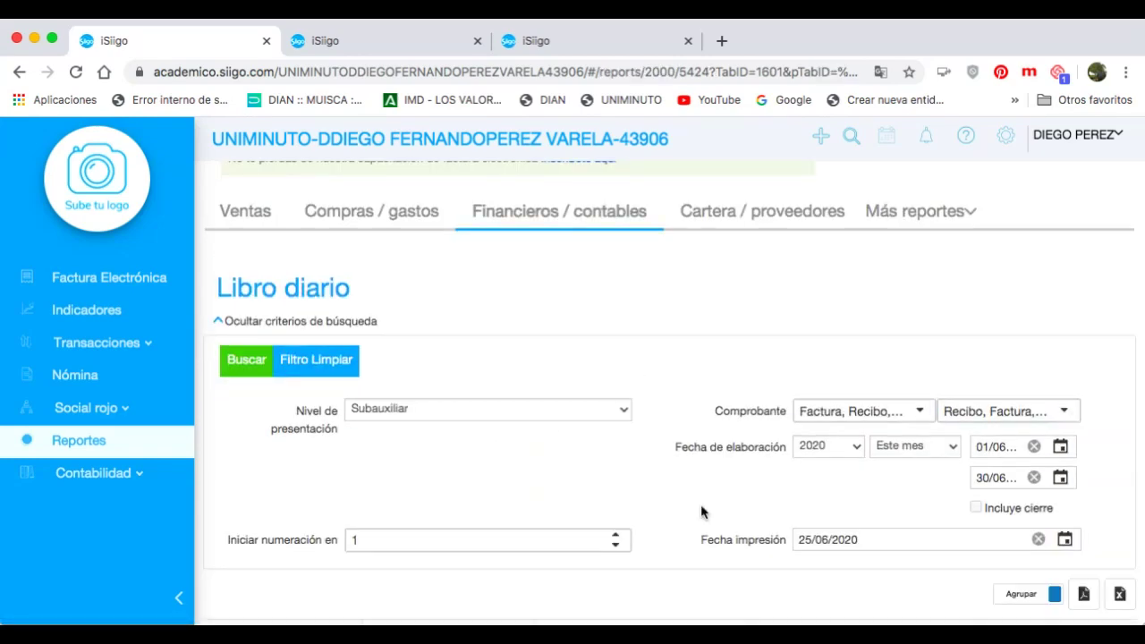
pyautogui.click(253, 372)
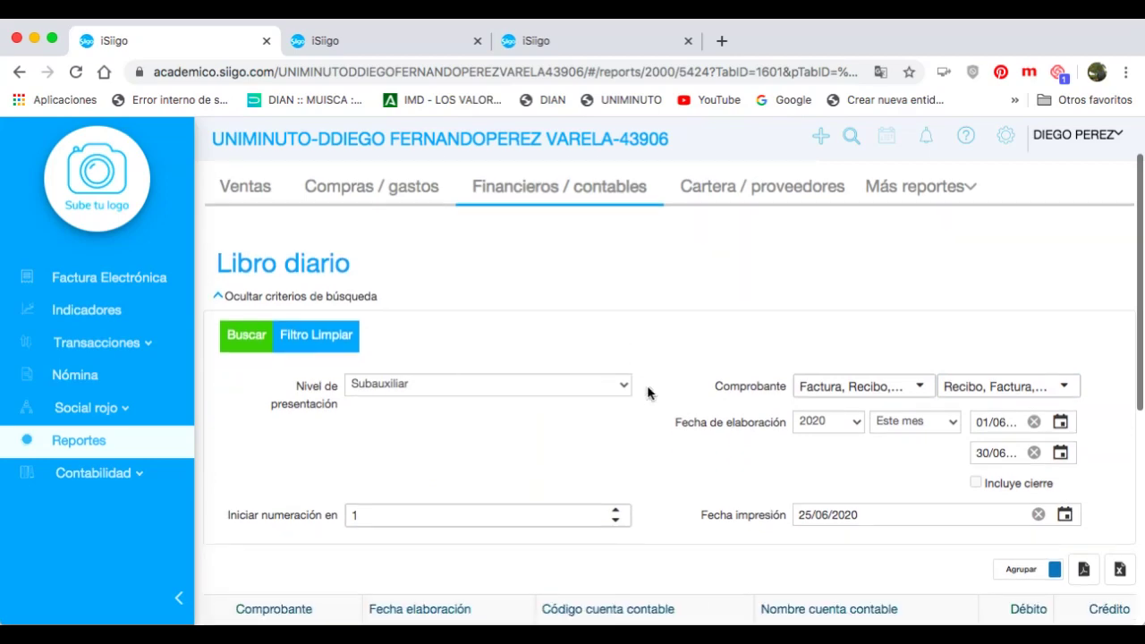
# Toggle grouping by comprobante, export Libro diario to PDF, and open Libro diario.pdf
pyautogui.scroll(-2, 685, 388)
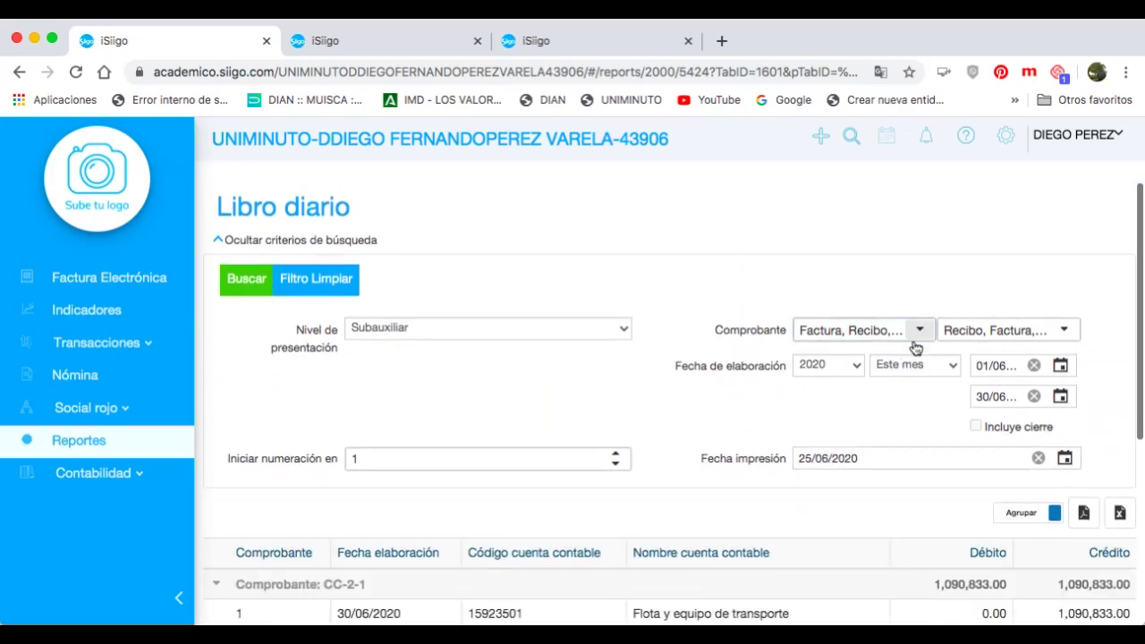
pyautogui.scroll(-6, 916, 348)
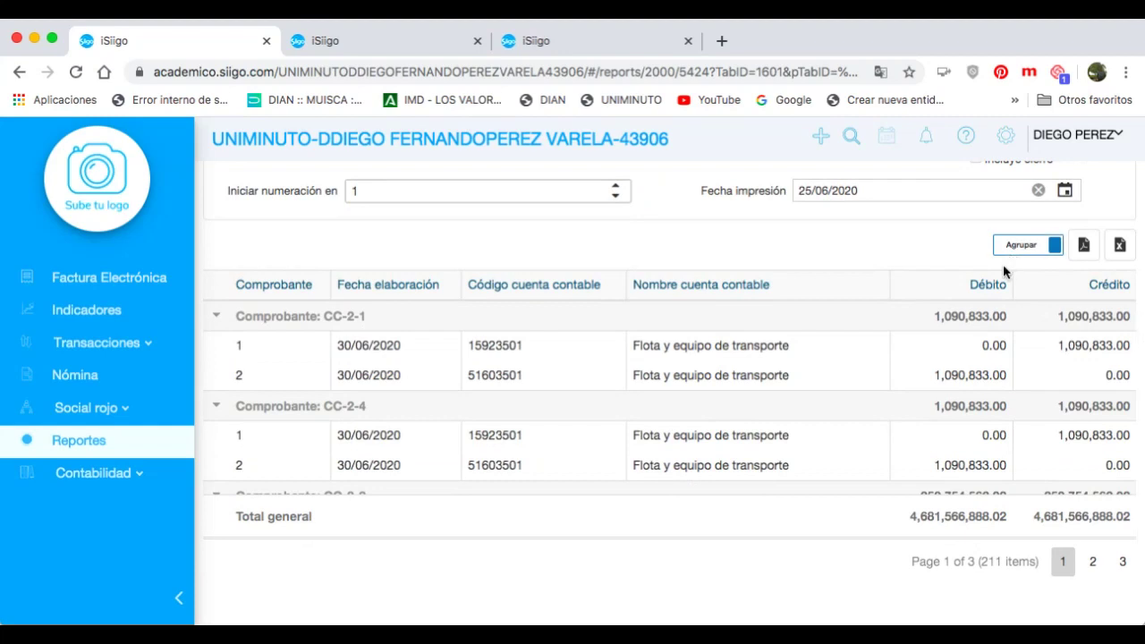
pyautogui.click(1020, 248)
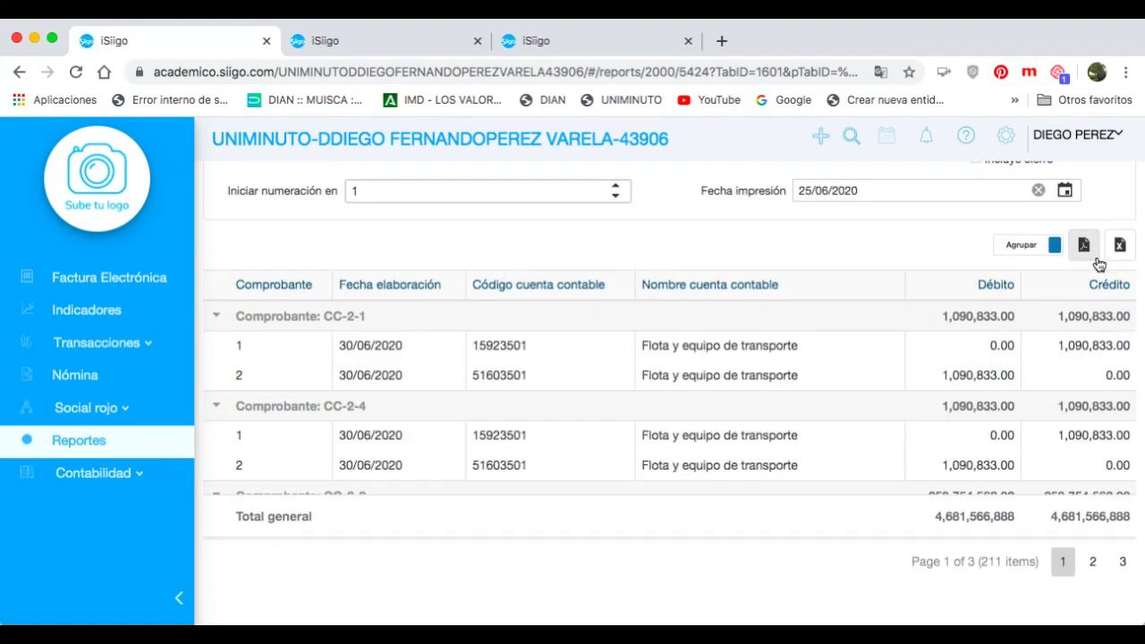
pyautogui.click(1084, 245)
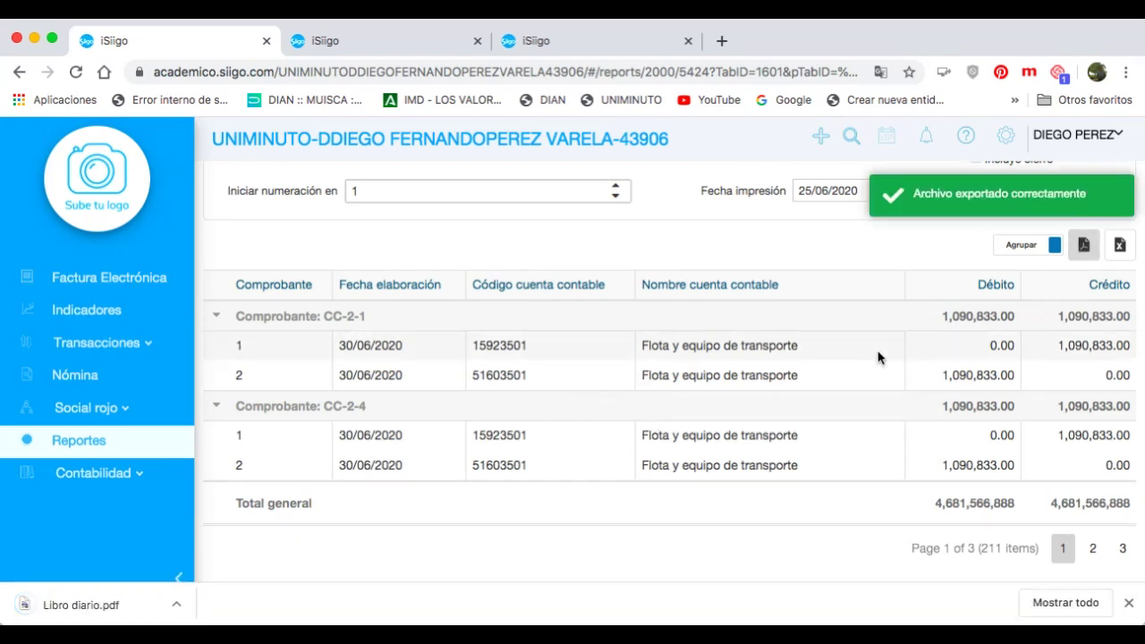
pyautogui.click(78, 604)
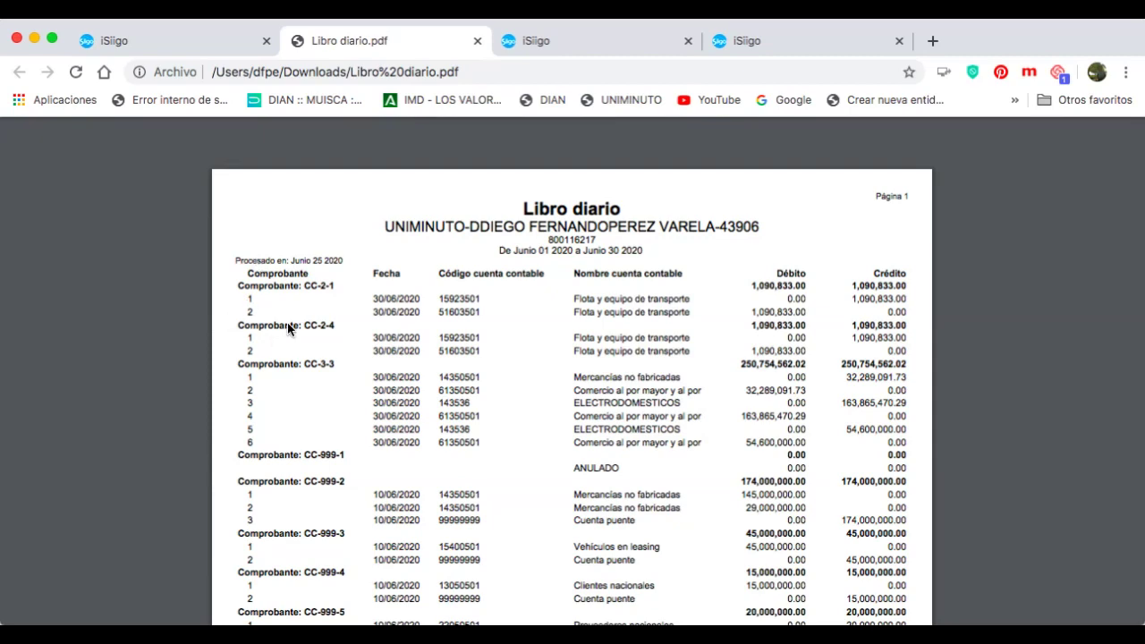
# Page through the five-page Libro diario PDF, then close its tab
pyautogui.scroll(-1, 510, 347)
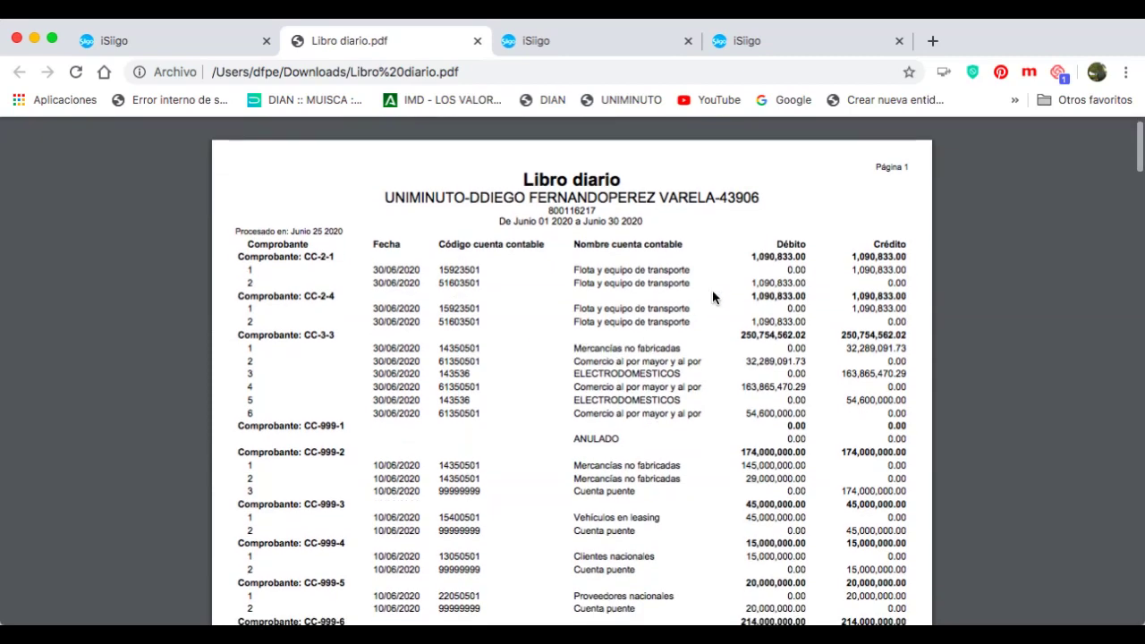
pyautogui.scroll(-12, 769, 309)
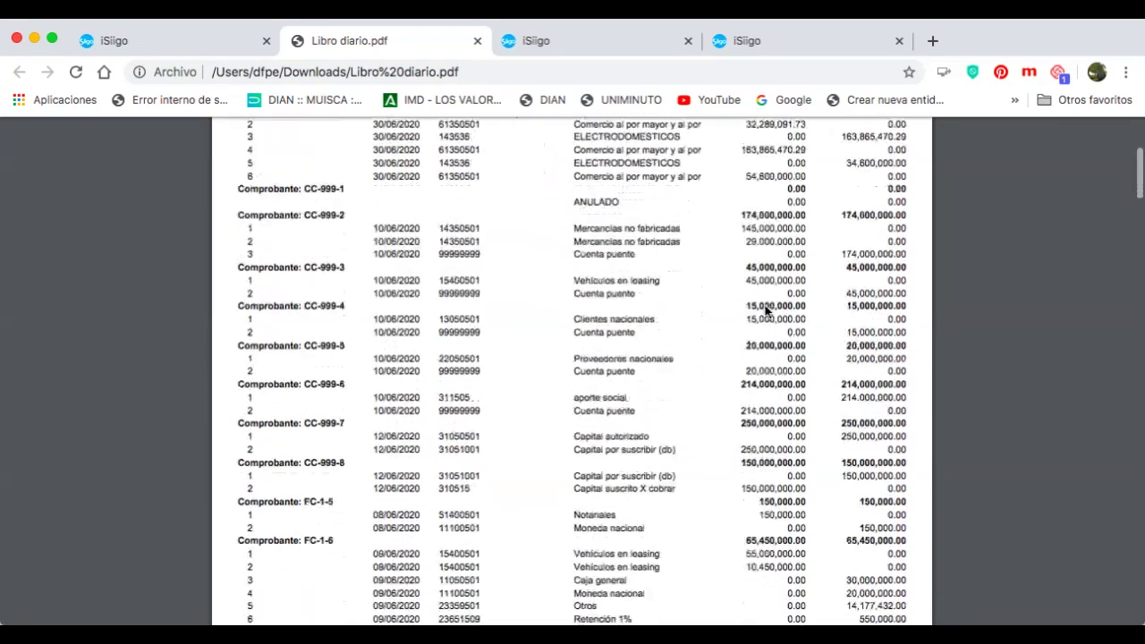
pyautogui.scroll(-16, 761, 312)
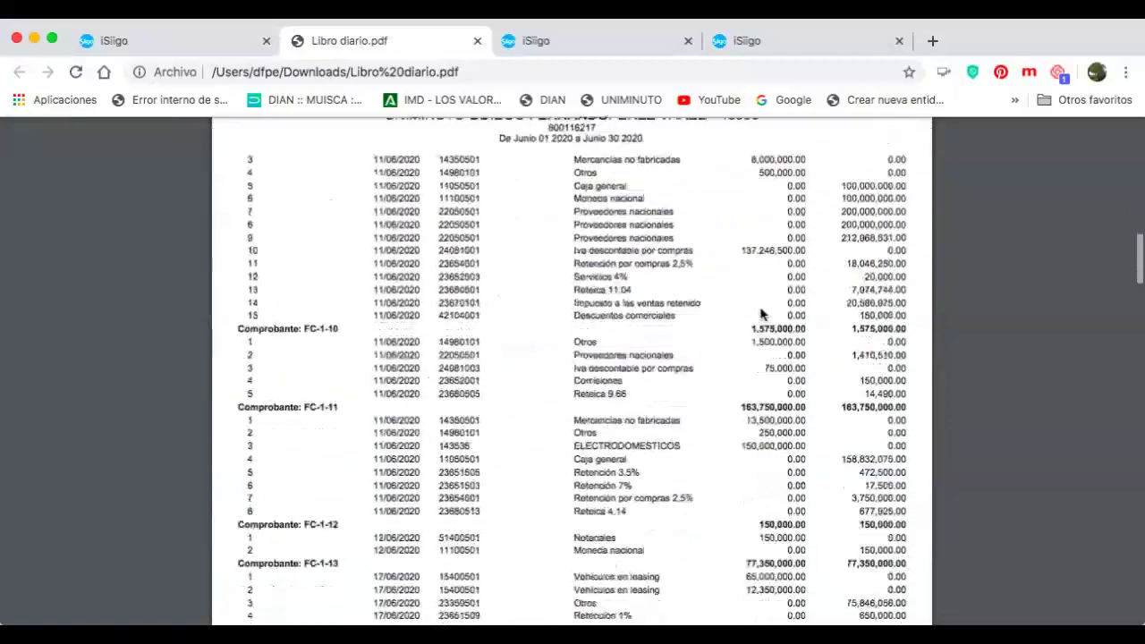
pyautogui.scroll(-20, 761, 312)
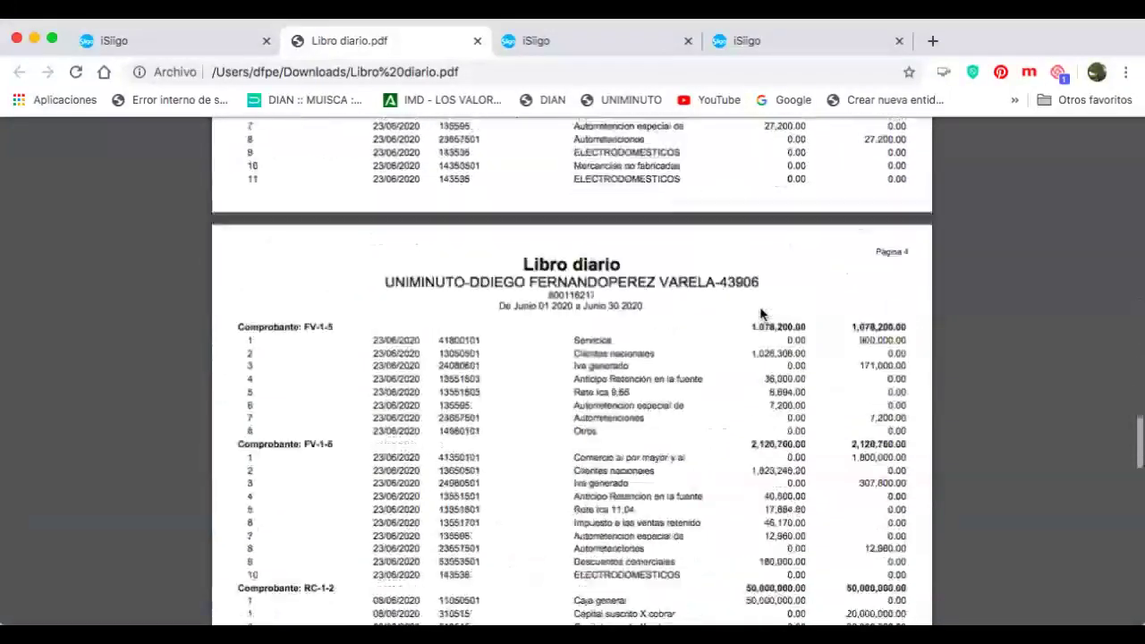
pyautogui.click(478, 41)
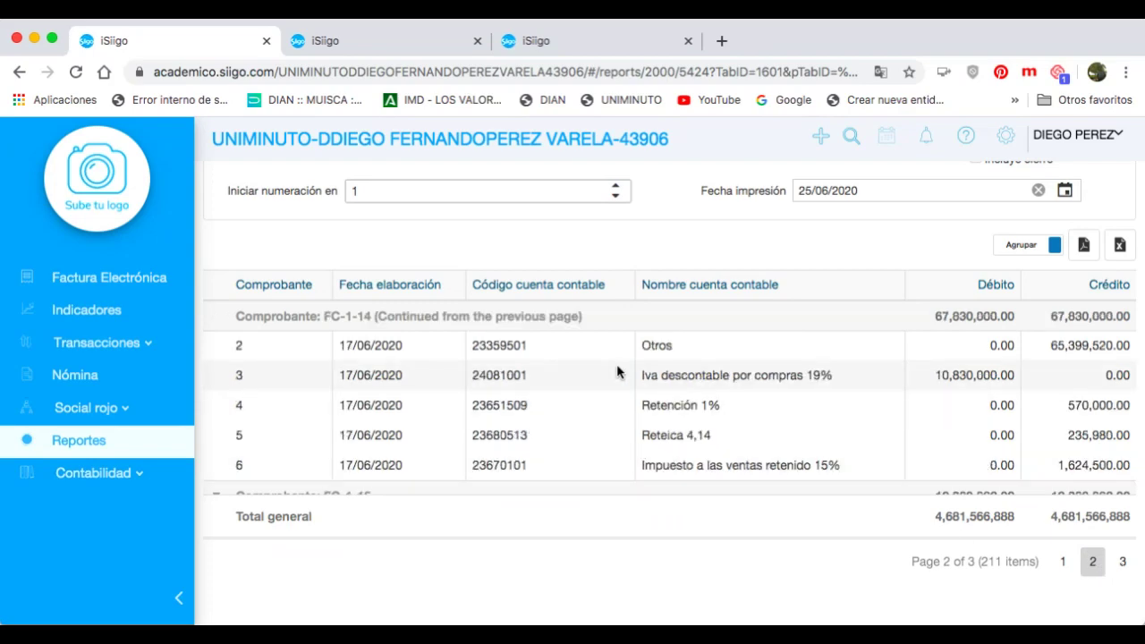
# Reopen the Financieros / contables catalogue and scroll to the Libros Oficiales and Financieros groups
pyautogui.scroll(6, 617, 371)
pyautogui.click(526, 259)
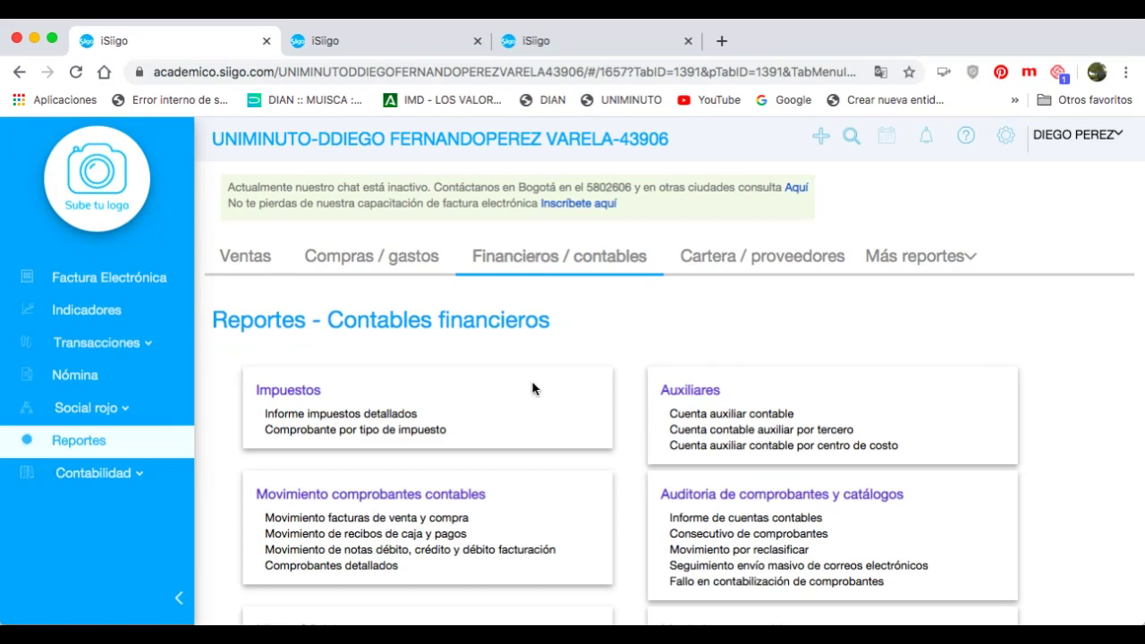
pyautogui.scroll(-7, 533, 389)
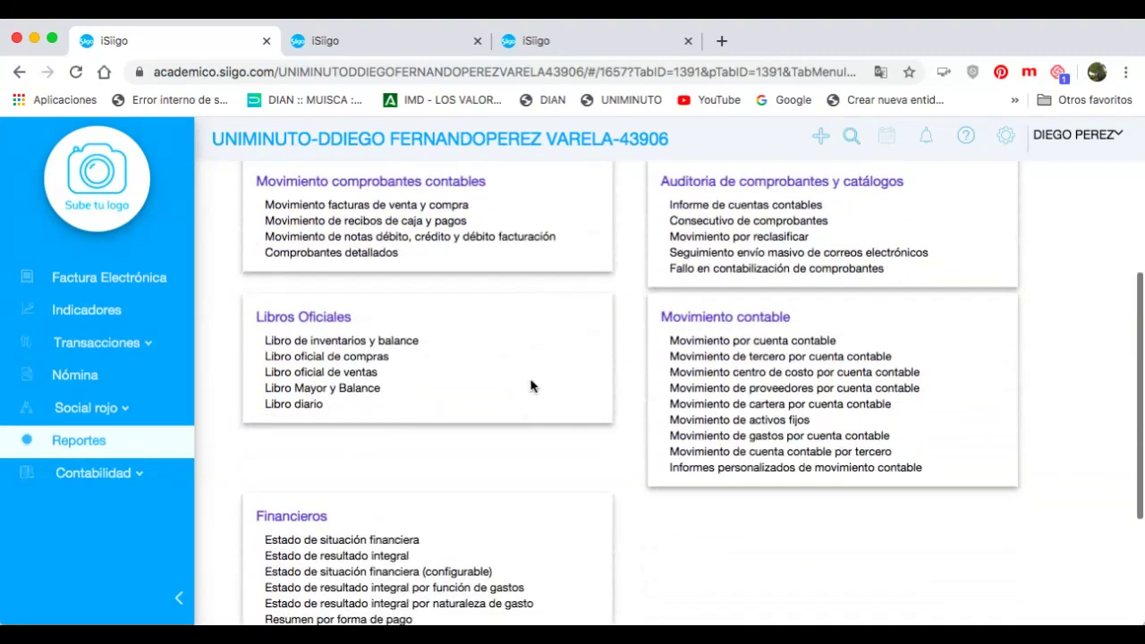
pyautogui.scroll(-4, 530, 385)
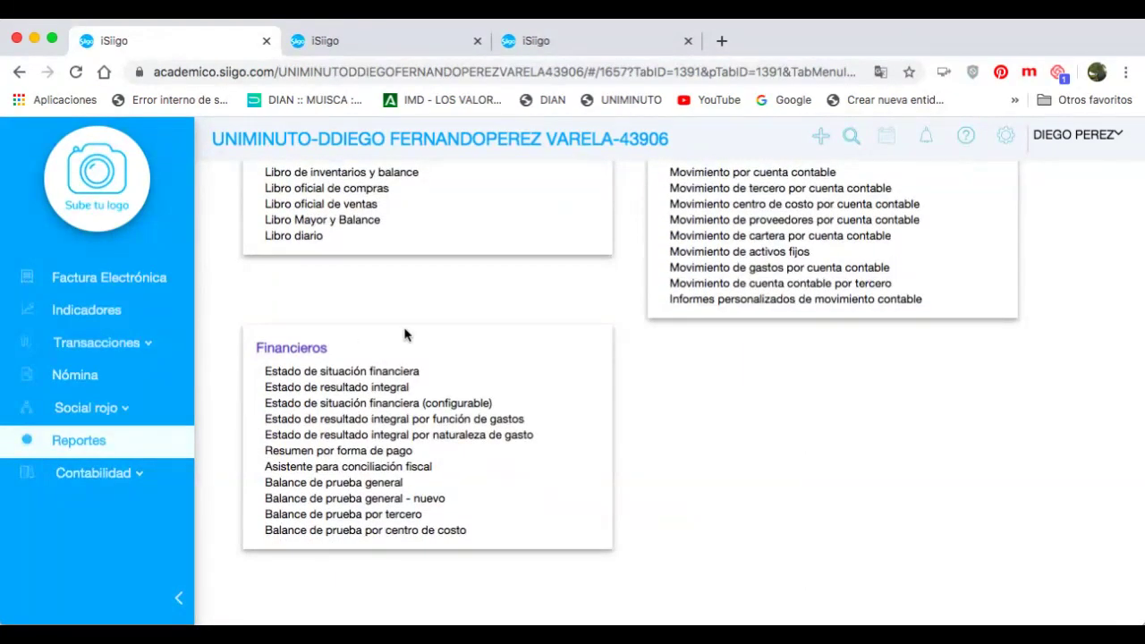
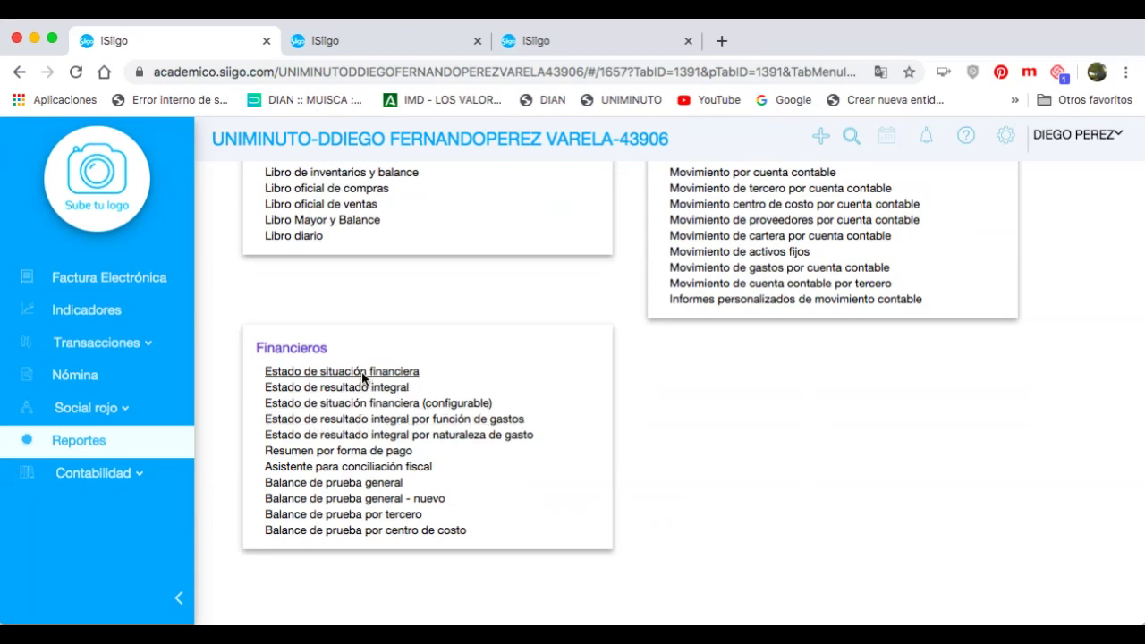
# Open Estado de situación financiera and set its range to Enero–Junio 2020
pyautogui.click(363, 372)
pyautogui.scroll(-2, 719, 372)
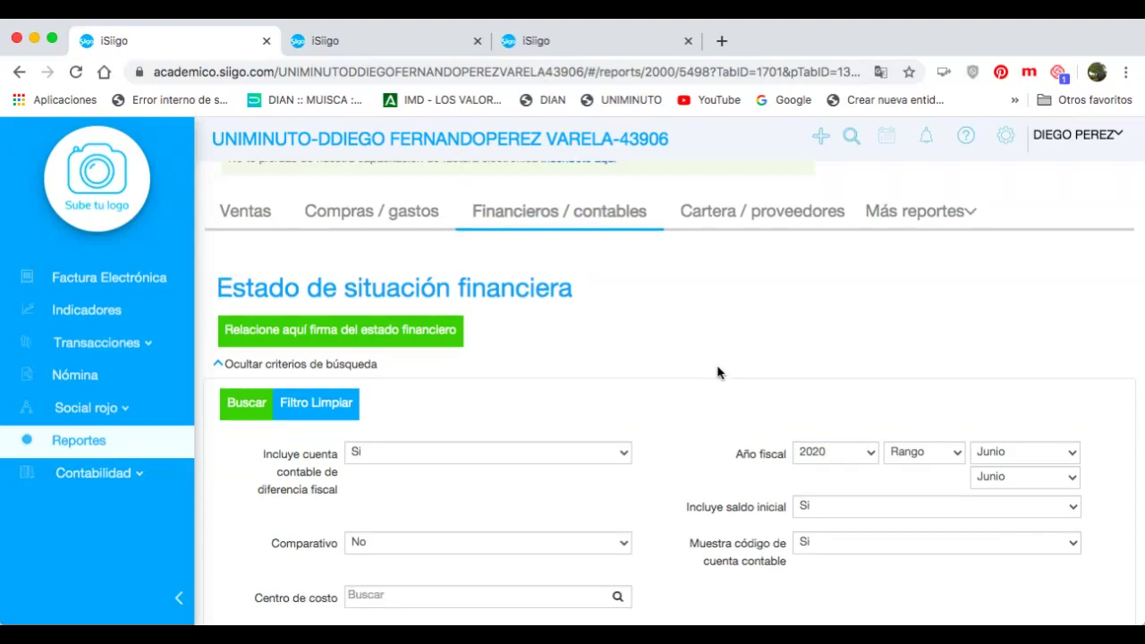
pyautogui.scroll(-2, 718, 372)
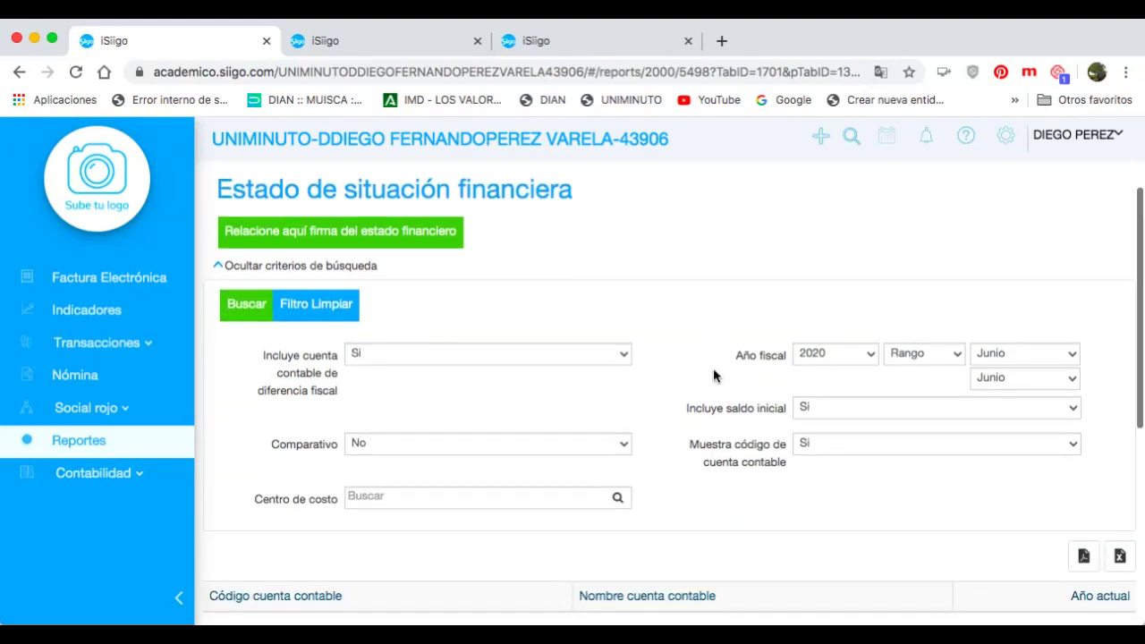
pyautogui.click(858, 353)
pyautogui.click(922, 353)
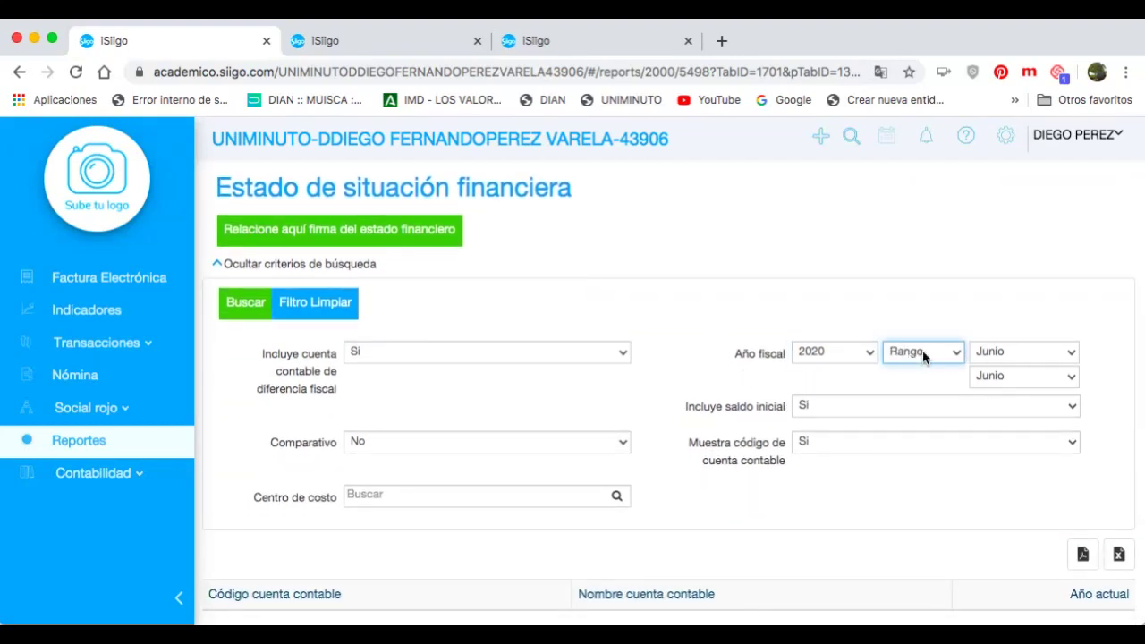
pyautogui.click(986, 349)
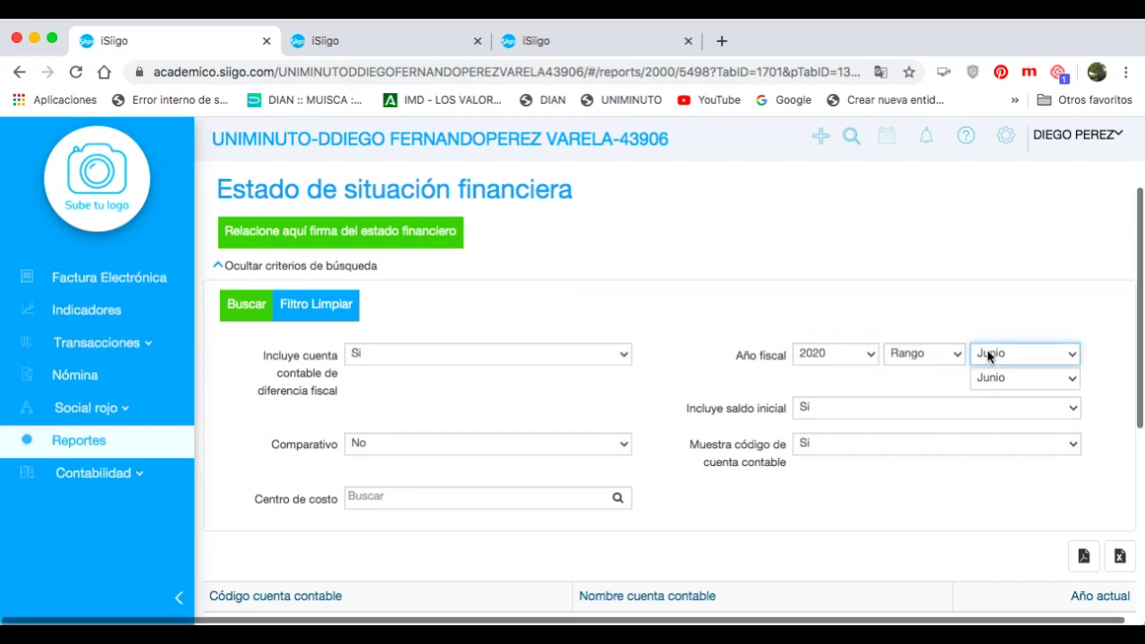
pyautogui.click(975, 274)
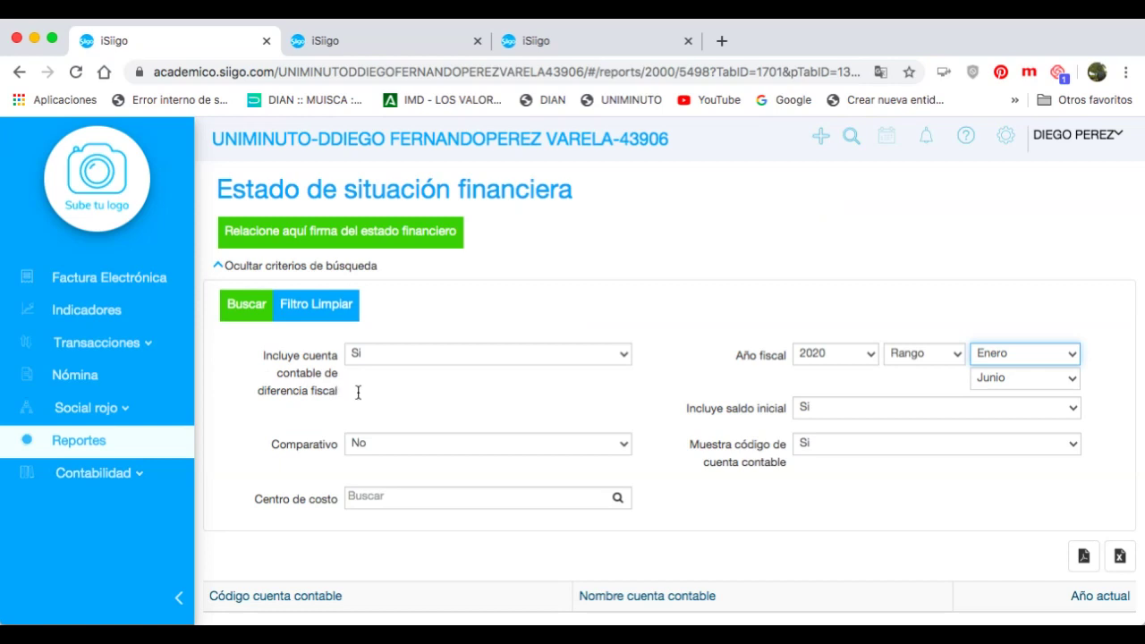
# Set Incluye cuenta contable and Muestra código both to No
pyautogui.click(541, 356)
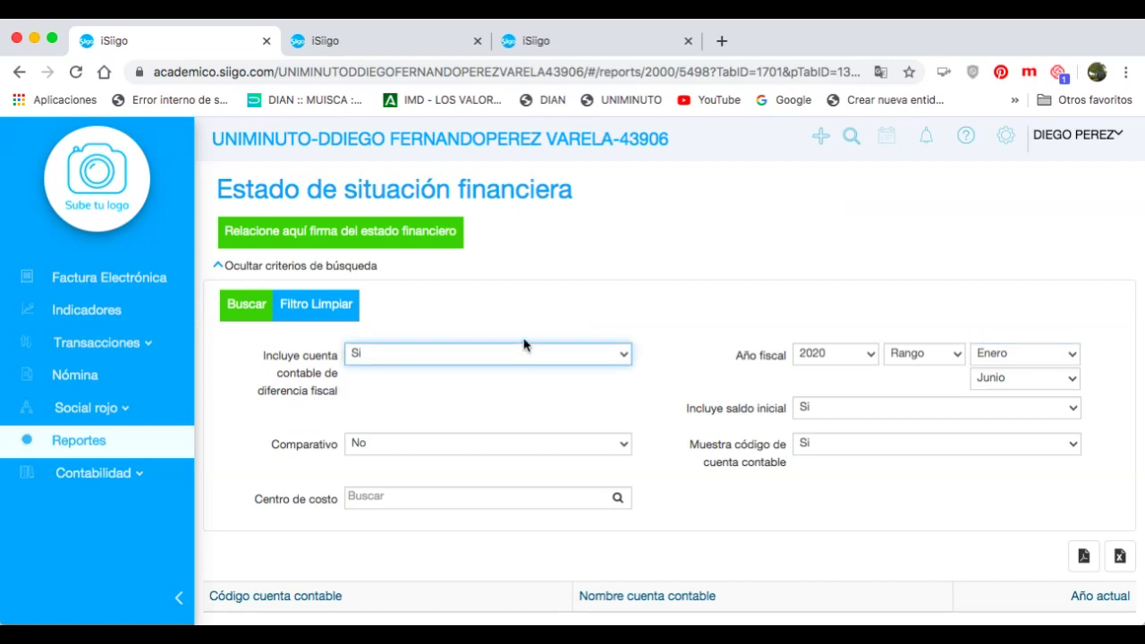
pyautogui.click(590, 357)
pyautogui.scroll(-2, 636, 361)
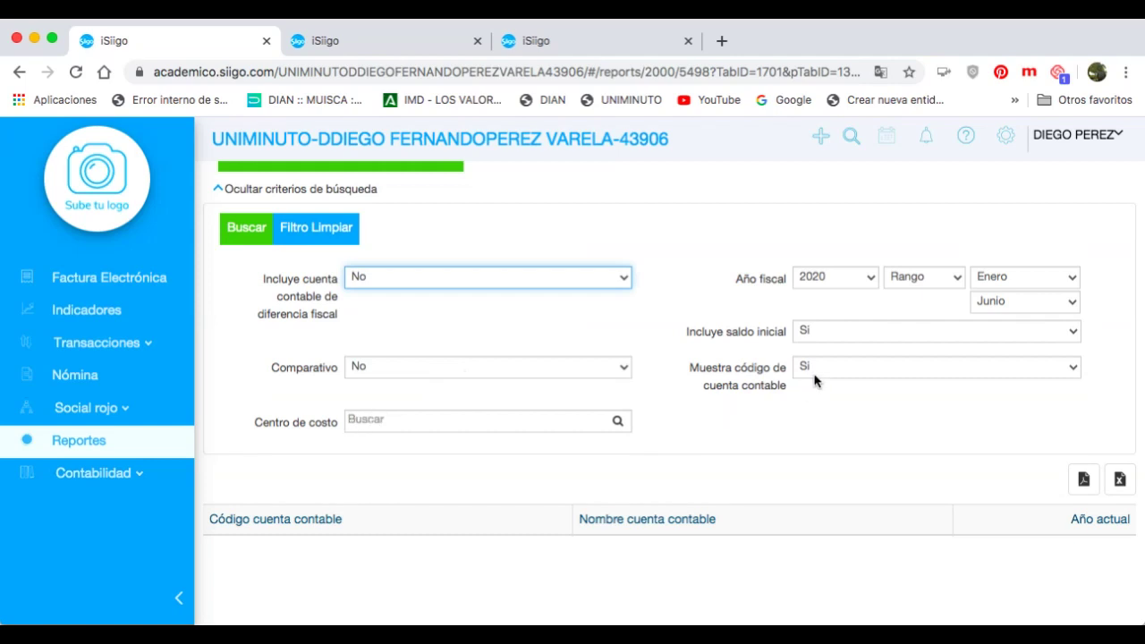
pyautogui.scroll(-1, 928, 336)
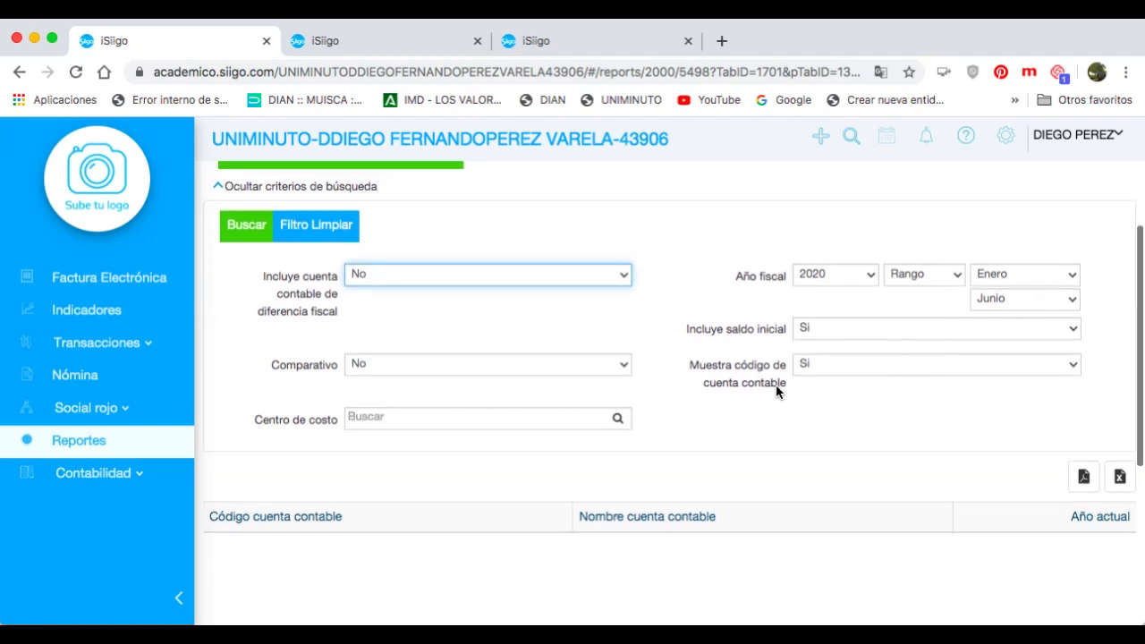
pyautogui.click(1069, 368)
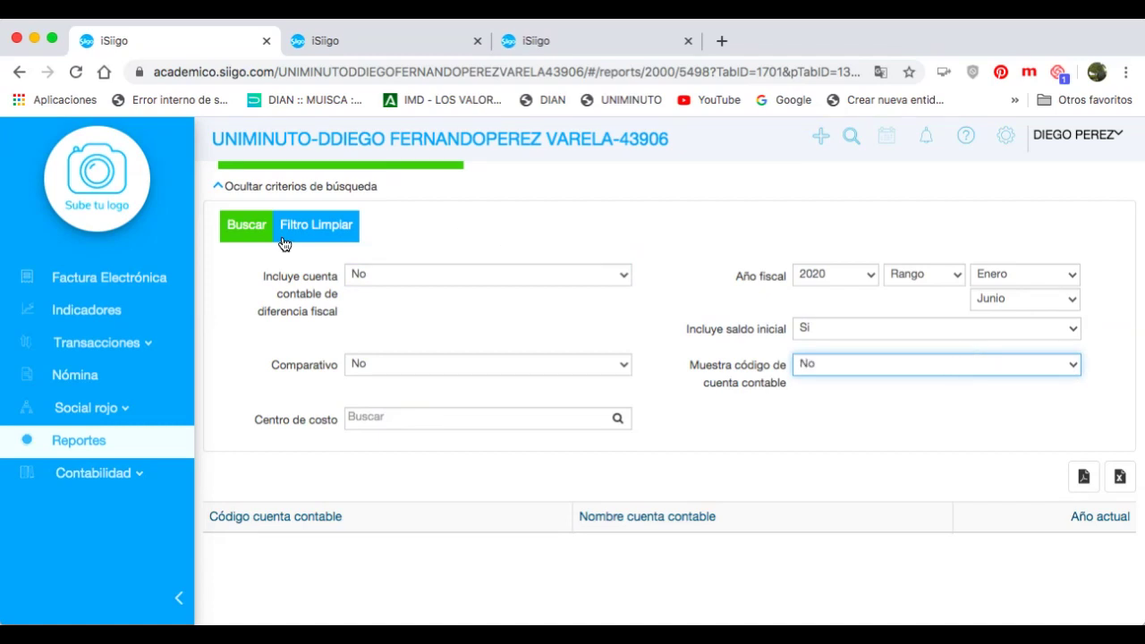
# Run the report, export it to PDF and open the downloaded file
pyautogui.click(244, 231)
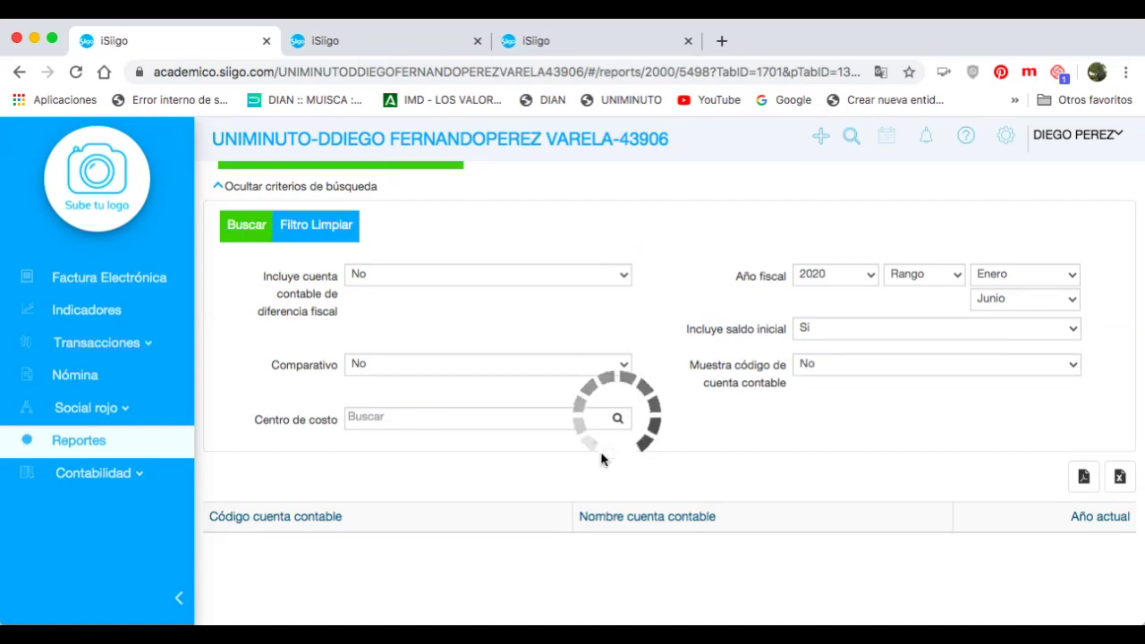
pyautogui.scroll(-1, 617, 434)
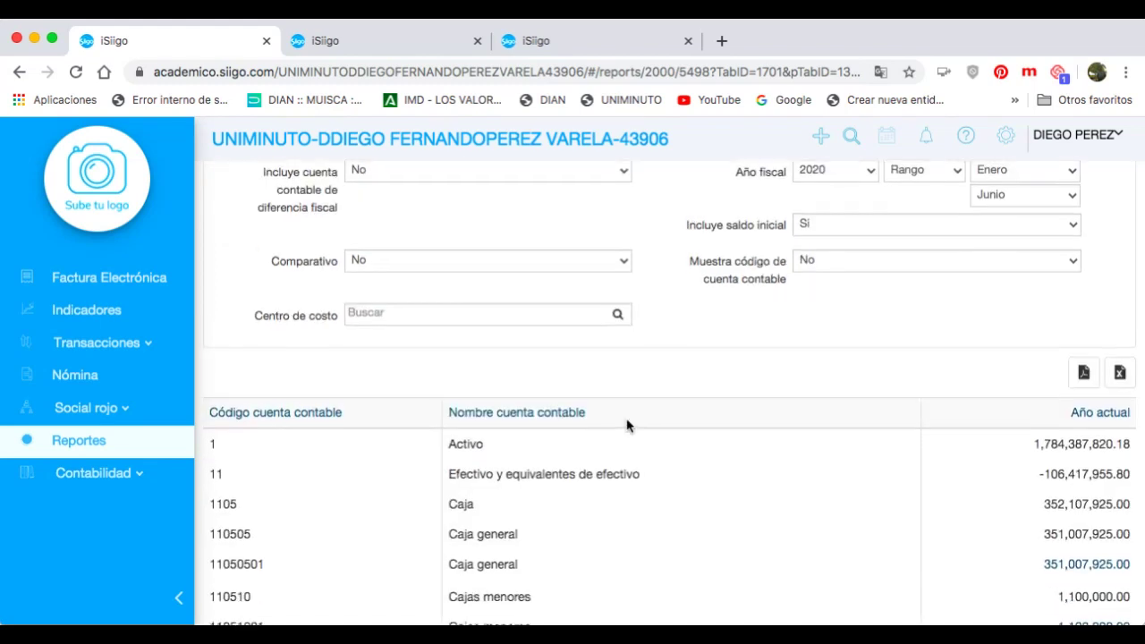
pyautogui.click(1084, 377)
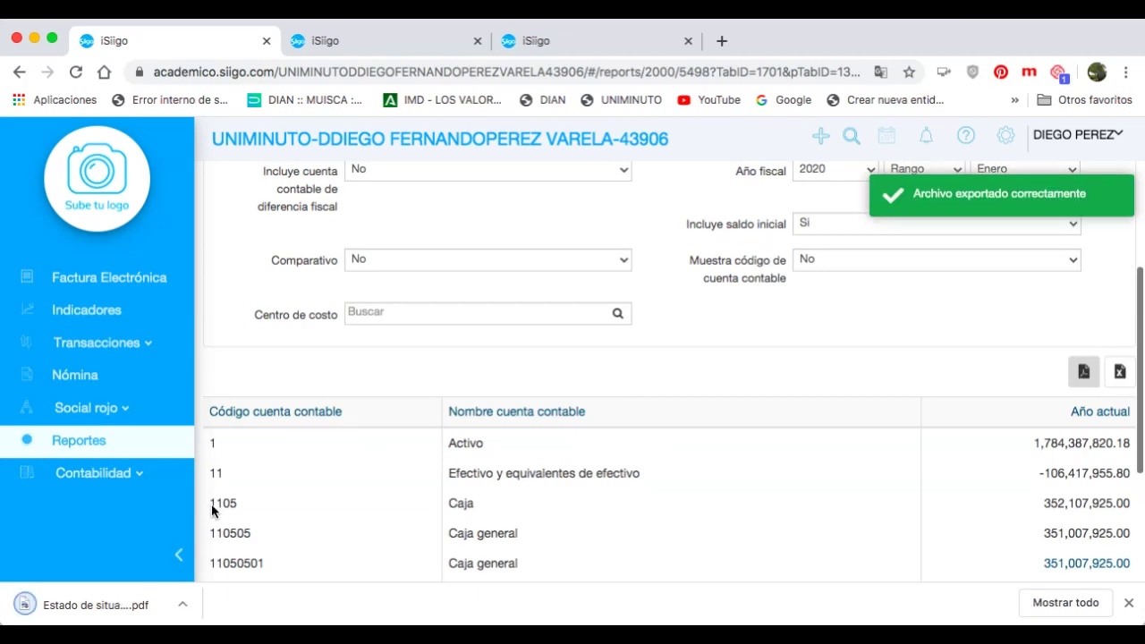
pyautogui.click(58, 604)
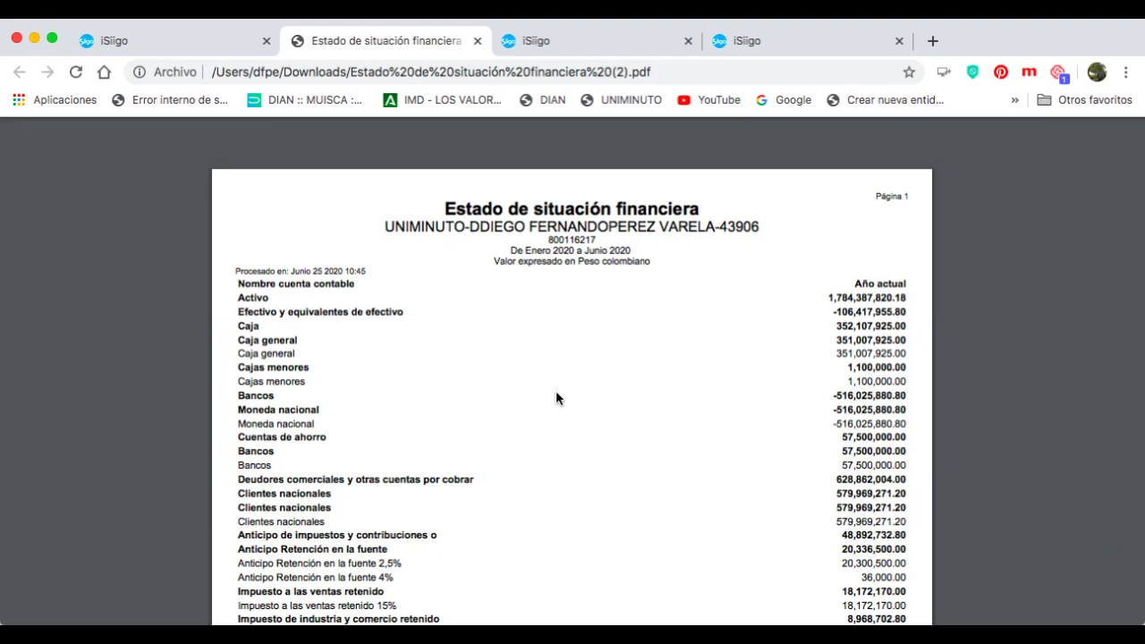
# Read both pages of the statement PDF down to the Patrimonio totals, then close it
pyautogui.scroll(-1, 555, 390)
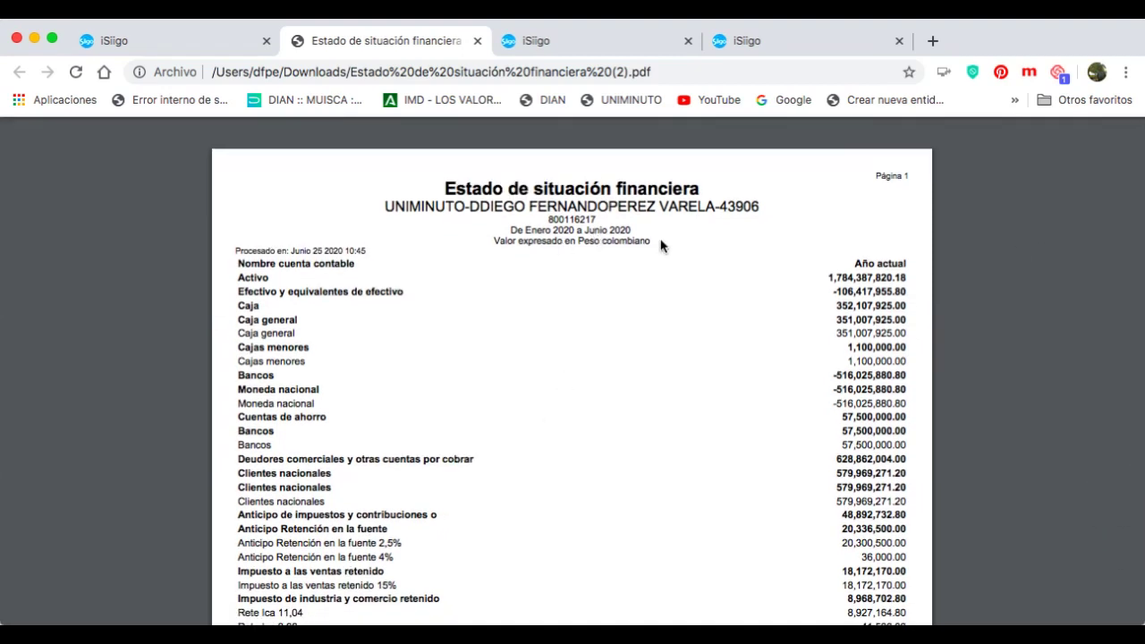
pyautogui.scroll(-3, 613, 263)
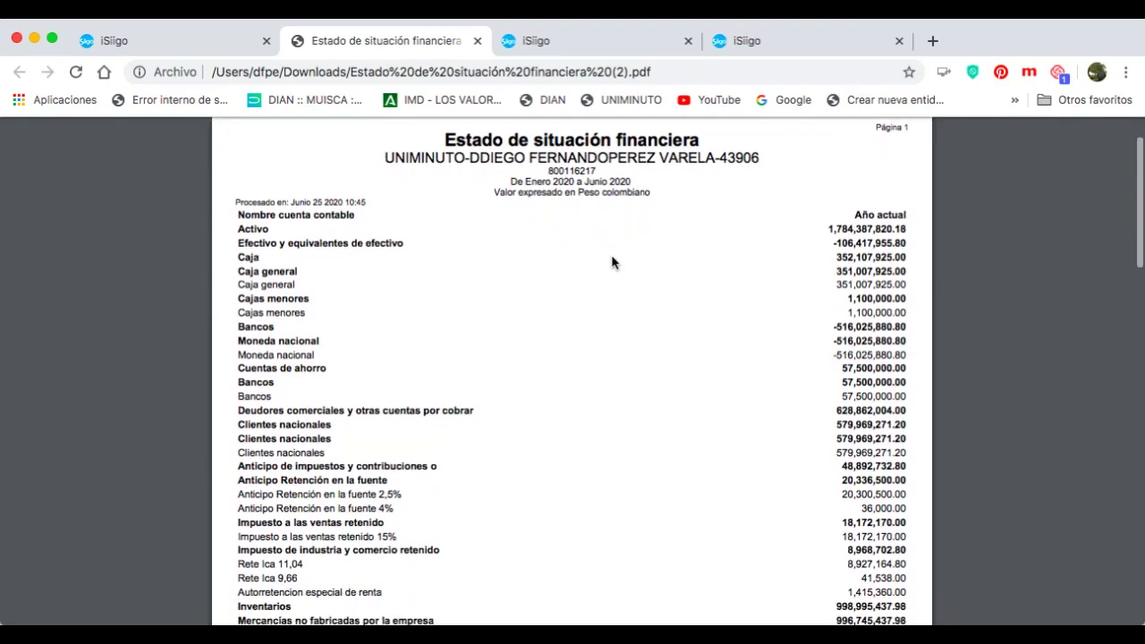
pyautogui.scroll(-1, 612, 262)
pyautogui.scroll(-10, 612, 262)
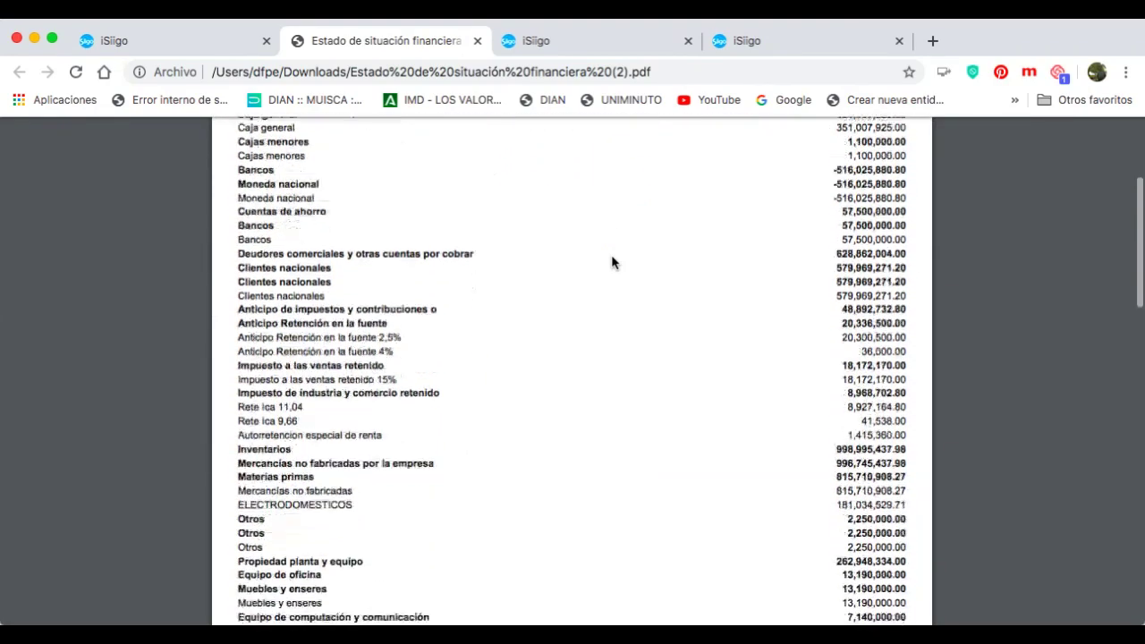
pyautogui.scroll(-15, 613, 262)
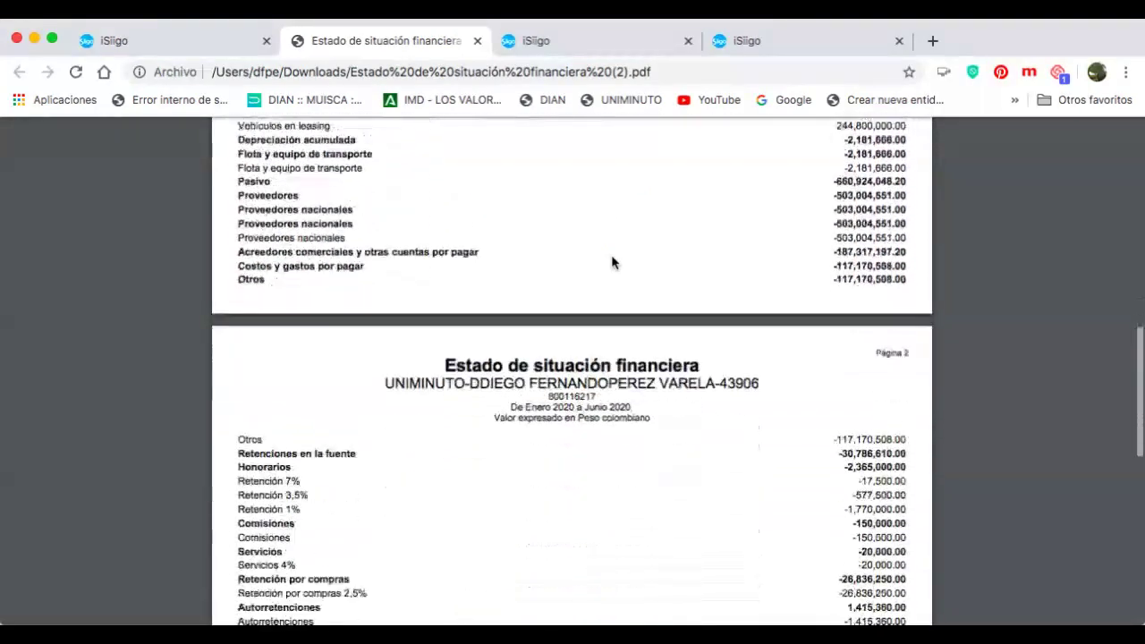
pyautogui.scroll(-5, 613, 262)
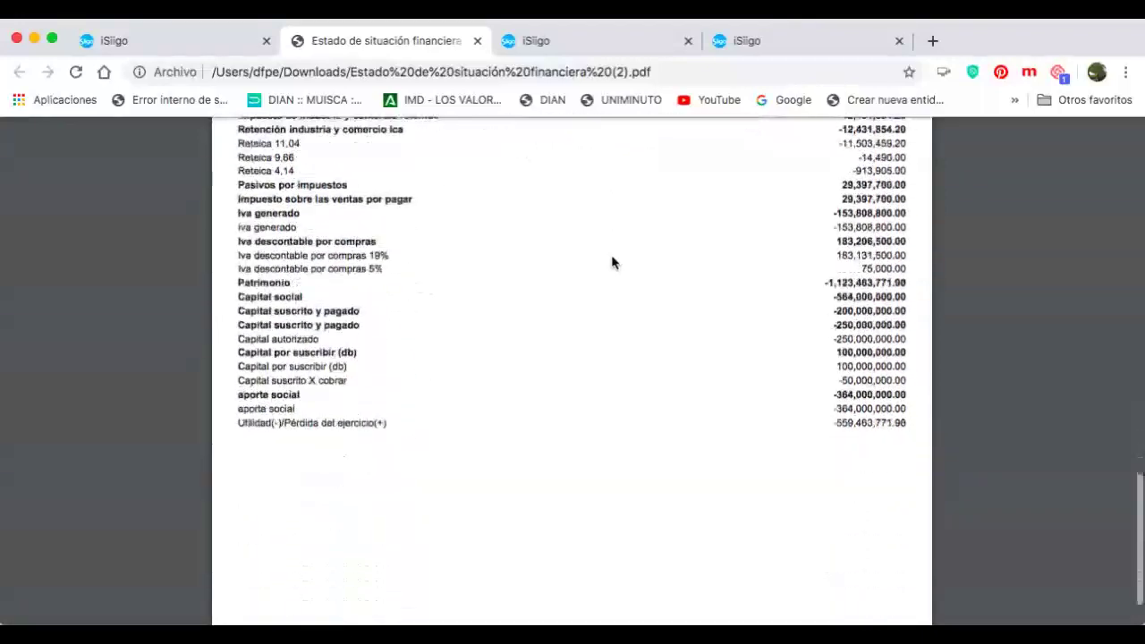
pyautogui.scroll(20, 613, 260)
pyautogui.scroll(3, 612, 240)
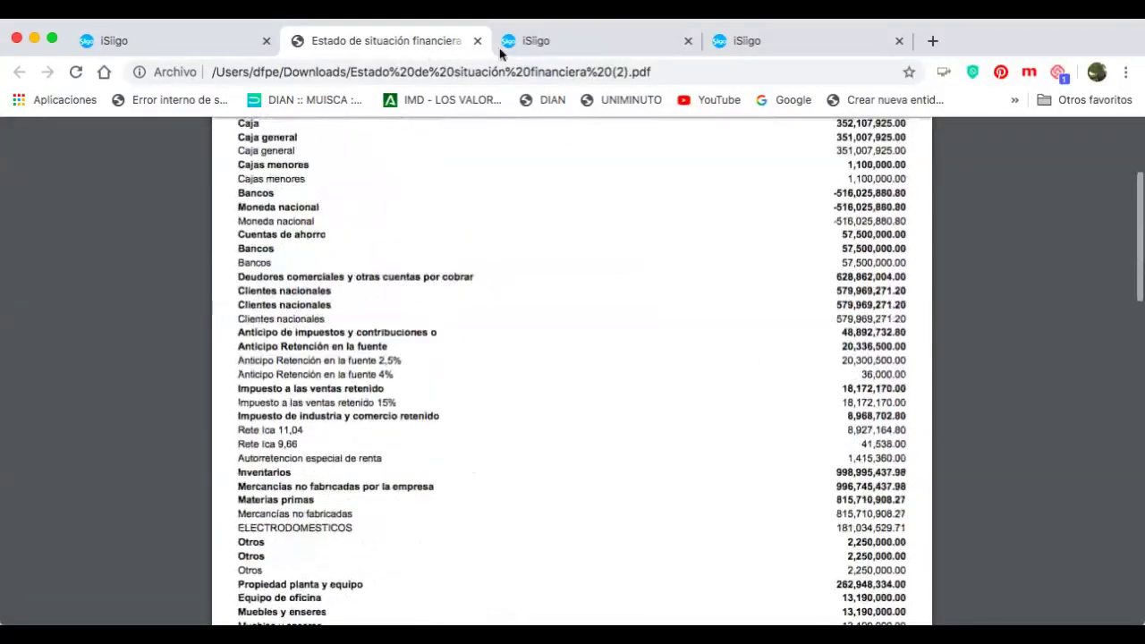
pyautogui.click(477, 40)
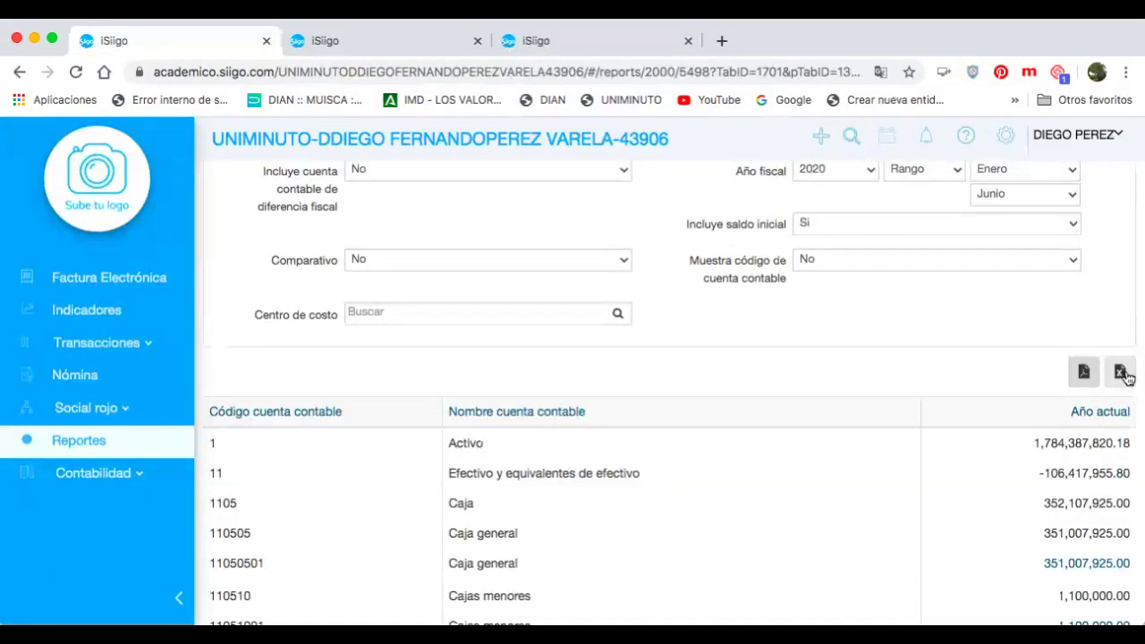
pyautogui.click(1124, 373)
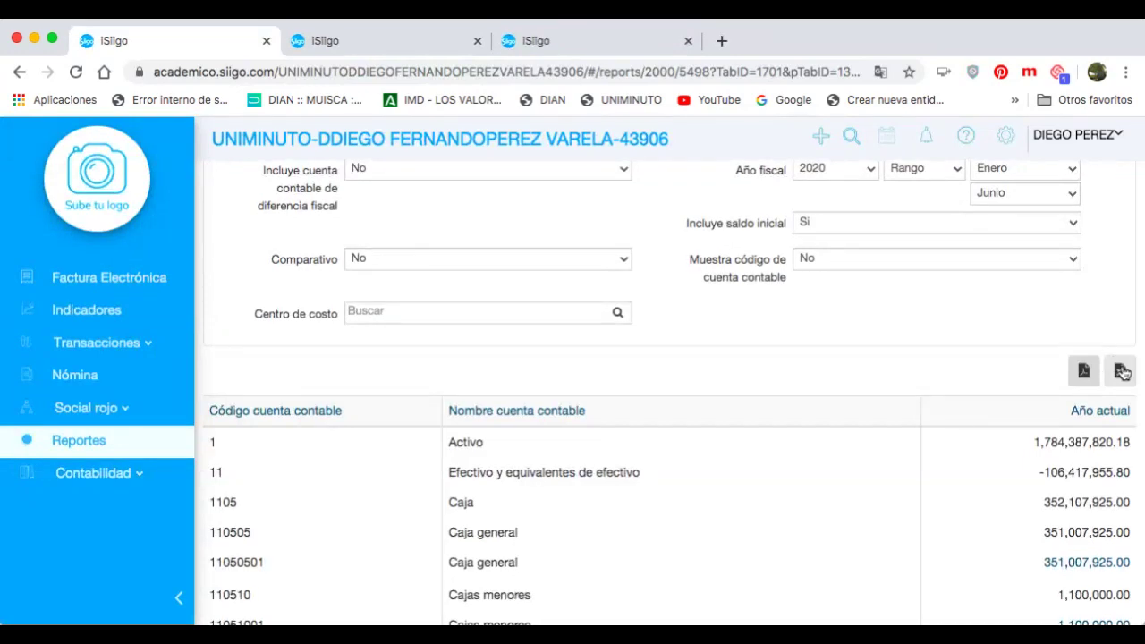
pyautogui.scroll(5, 884, 412)
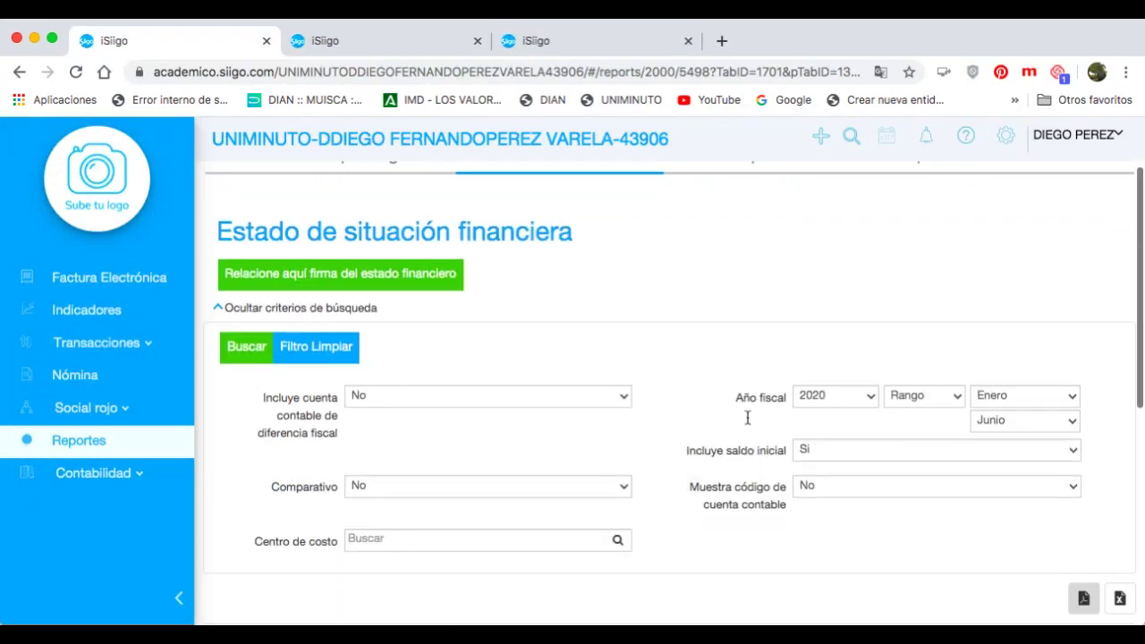
pyautogui.scroll(2, 748, 417)
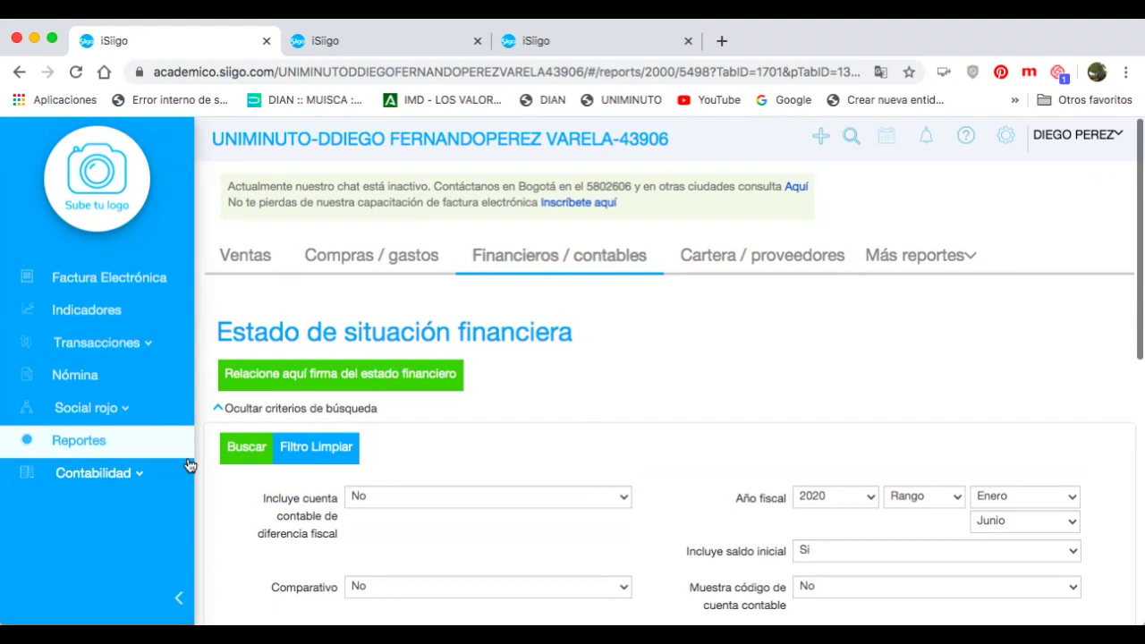
# Enable the Representante legal and Contador signatures and enter each signer's name
pyautogui.click(324, 386)
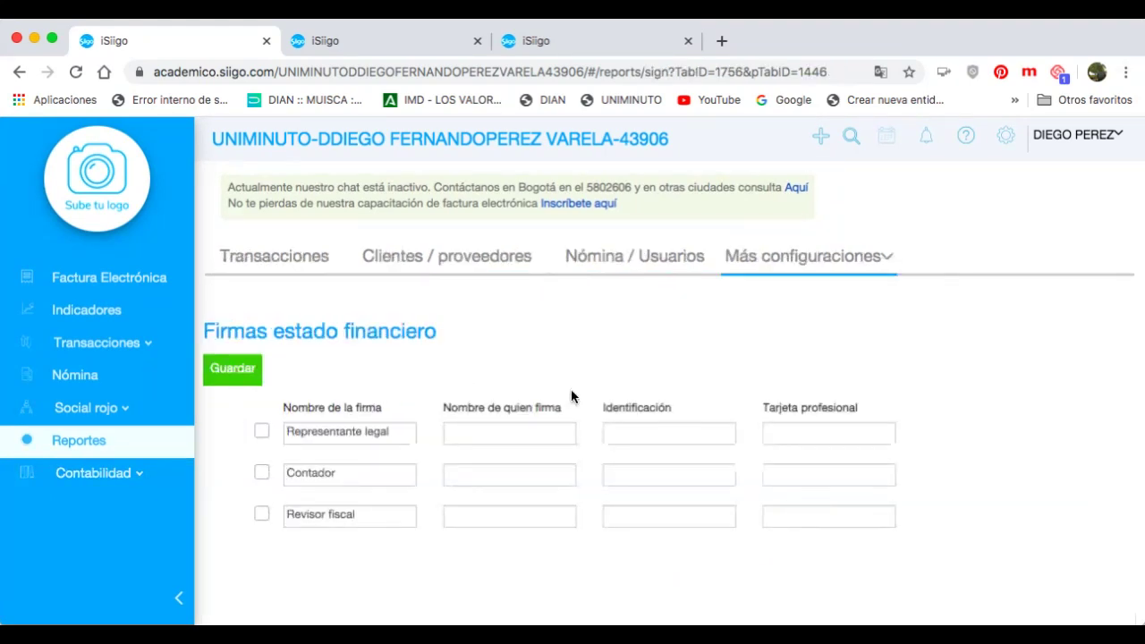
pyautogui.click(262, 433)
pyautogui.click(262, 474)
pyautogui.click(475, 436)
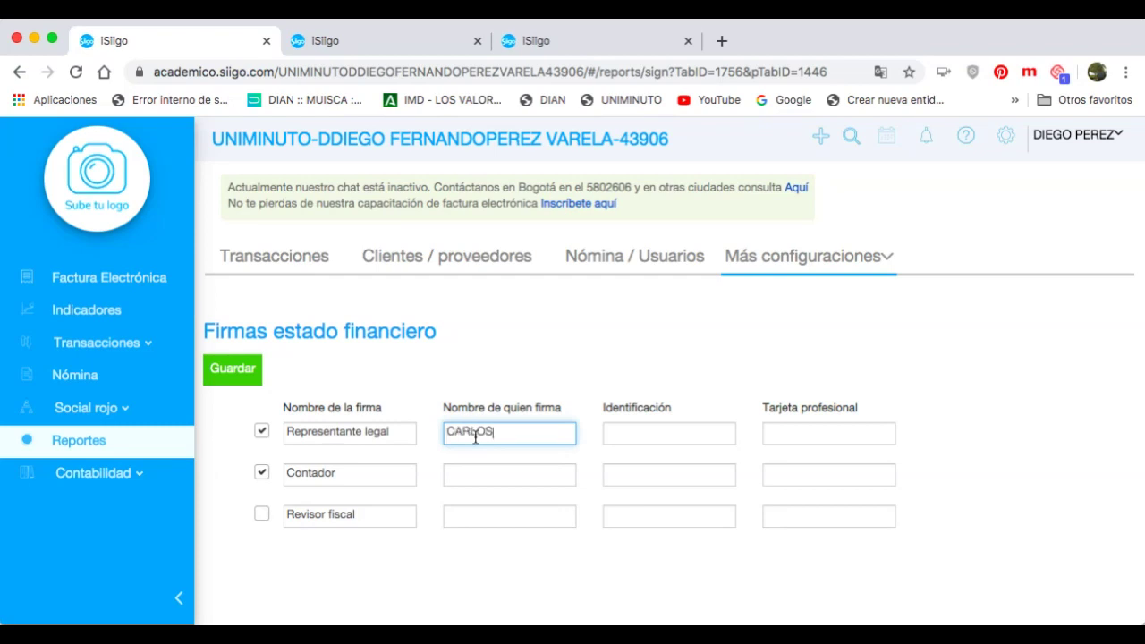
pyautogui.click(483, 480)
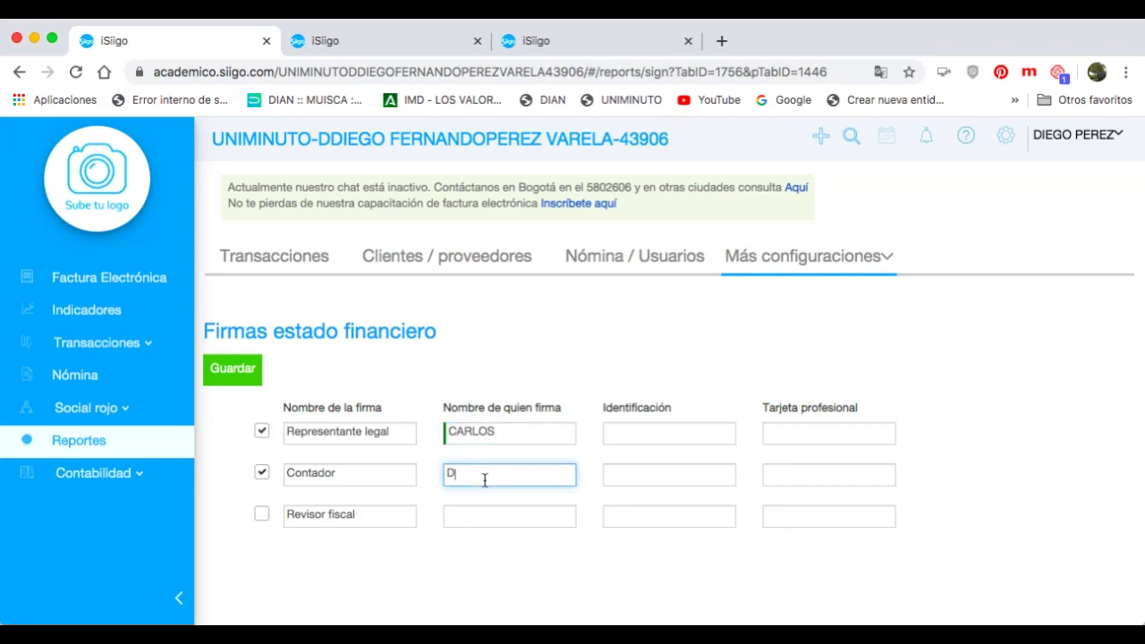
# Enter the Identificación numbers for the legal representative and the accountant
pyautogui.click(625, 437)
pyautogui.write('34534')
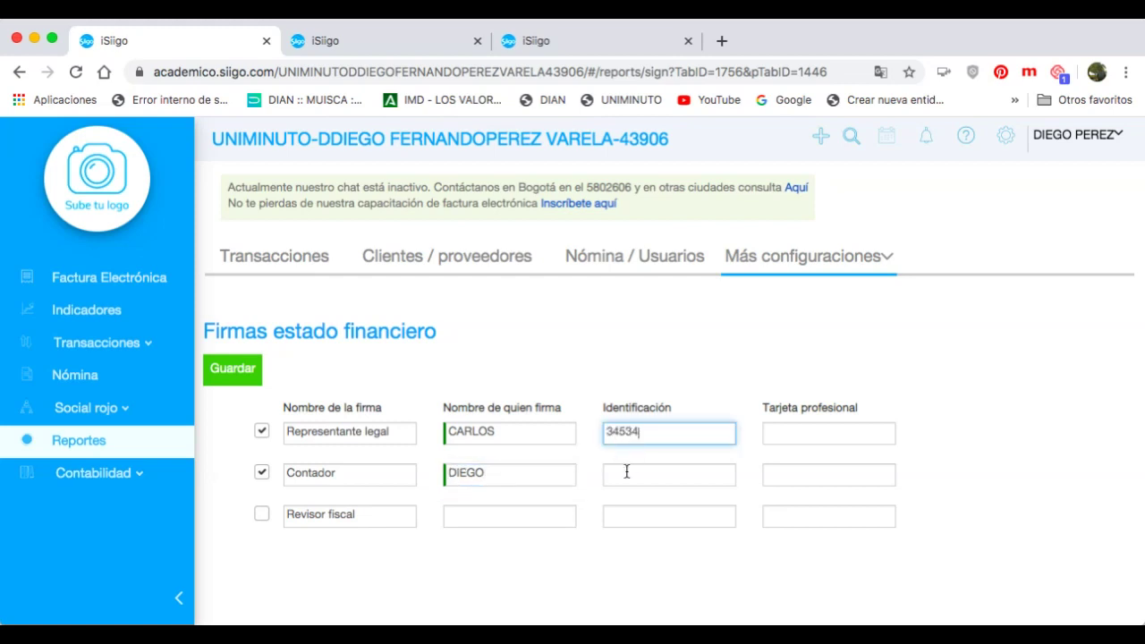
pyautogui.click(626, 472)
pyautogui.write('456456')
# Fill in the Tarjeta profesional numbers and save the signature settings
pyautogui.click(789, 435)
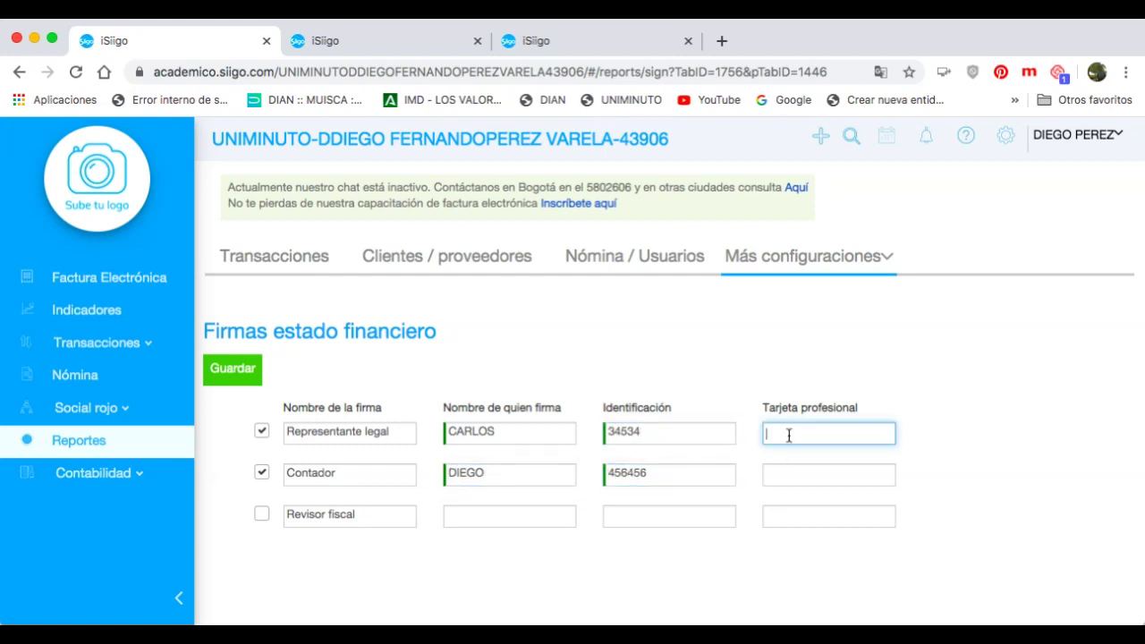
pyautogui.write('34534')
pyautogui.click(794, 471)
pyautogui.write('RETER')
pyautogui.click(805, 435)
pyautogui.click(810, 472)
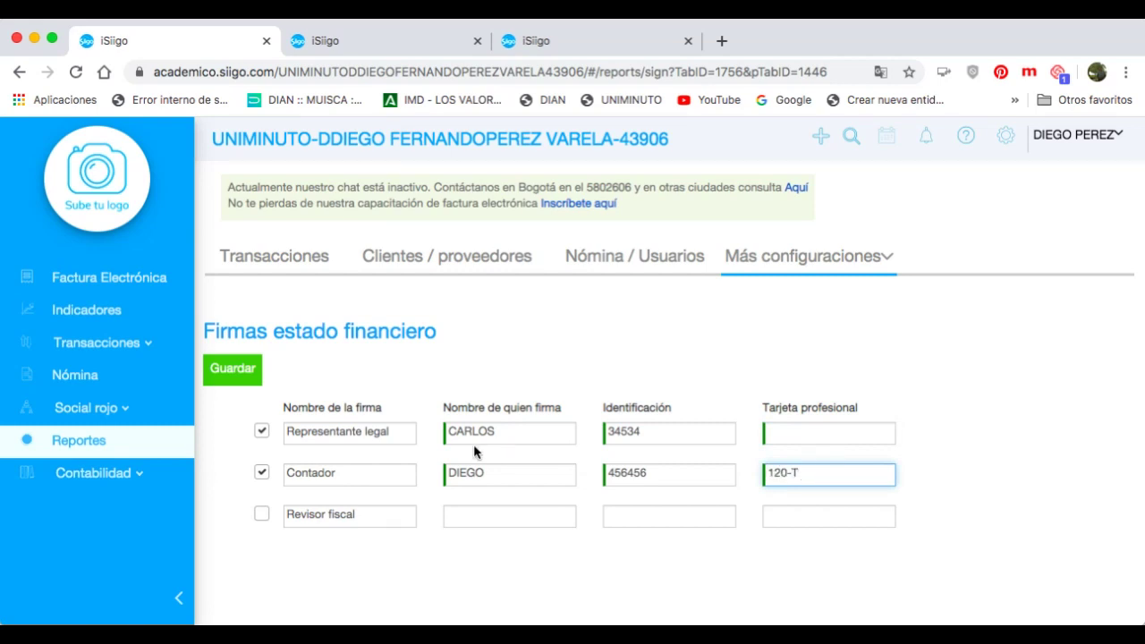
pyautogui.click(231, 382)
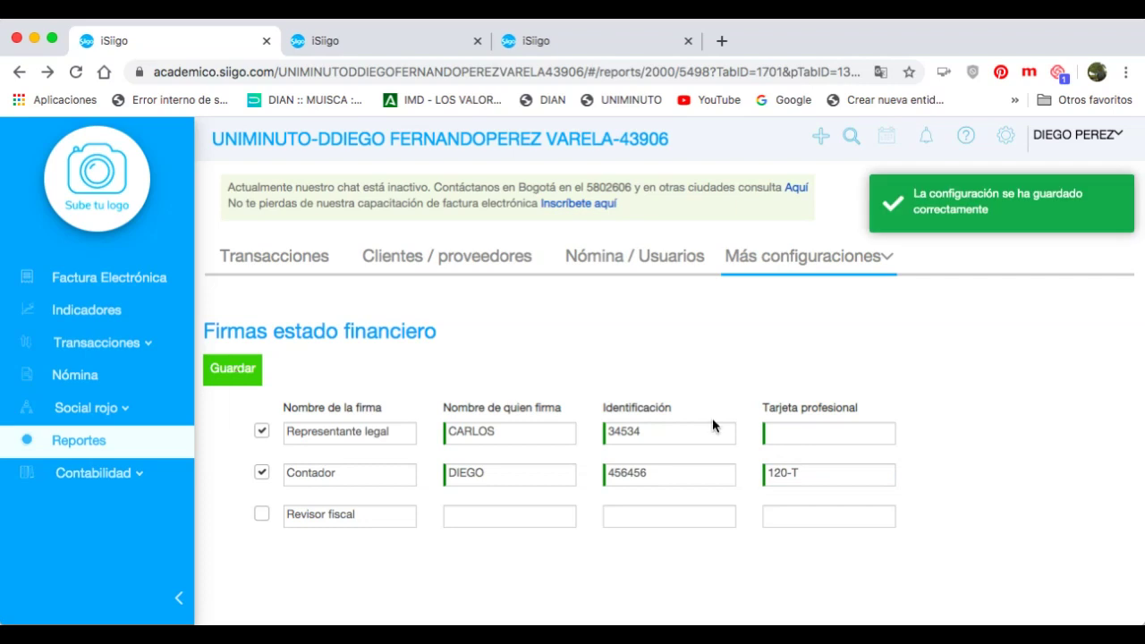
# Rerun the June 2020 Estado de situación financiera and open its new PDF export
pyautogui.scroll(-2, 554, 394)
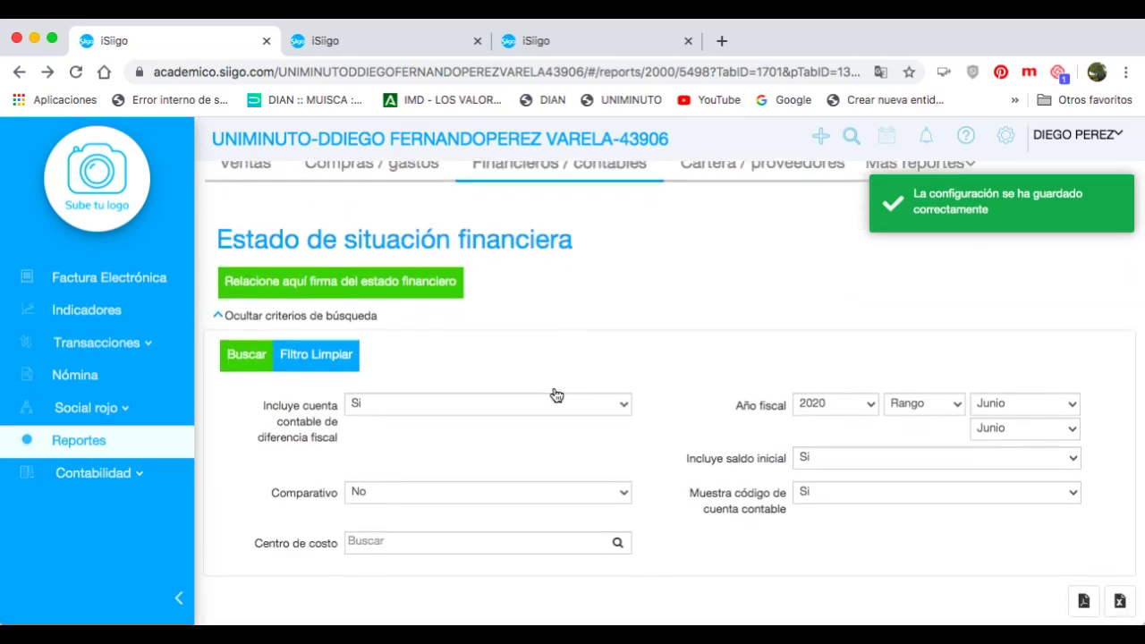
pyautogui.scroll(-1, 628, 386)
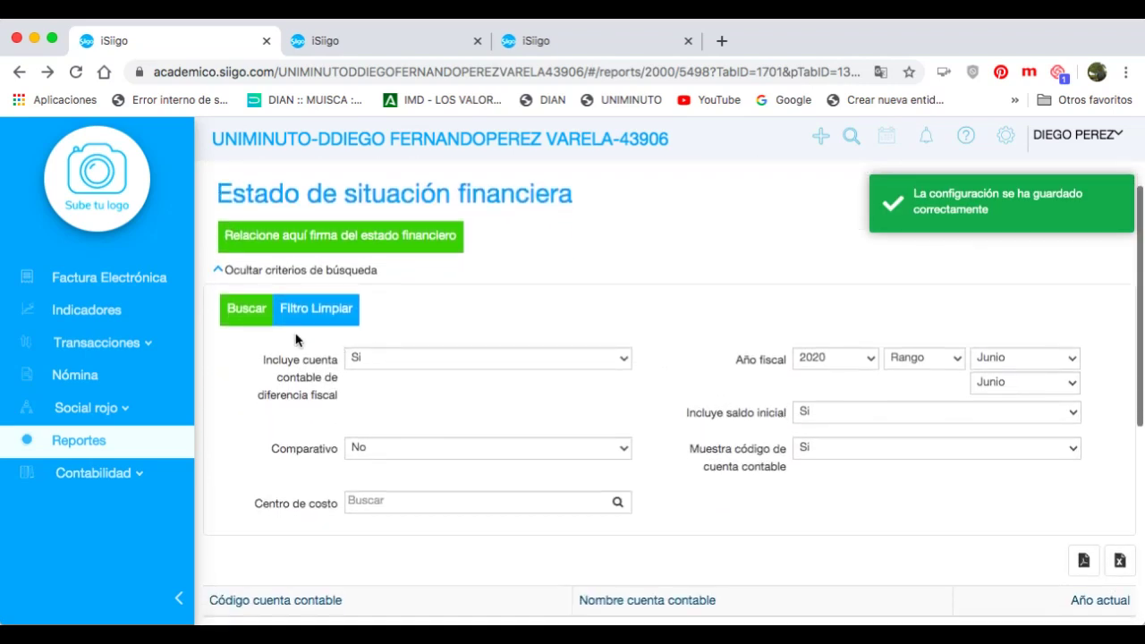
pyautogui.click(250, 319)
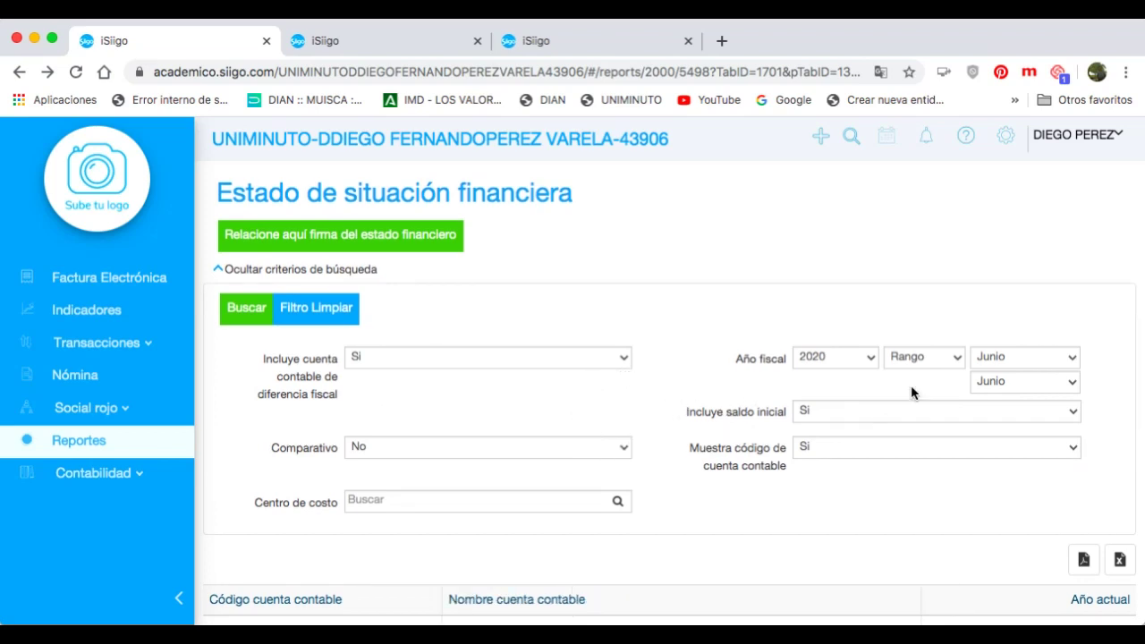
pyautogui.scroll(-3, 910, 392)
pyautogui.click(1084, 447)
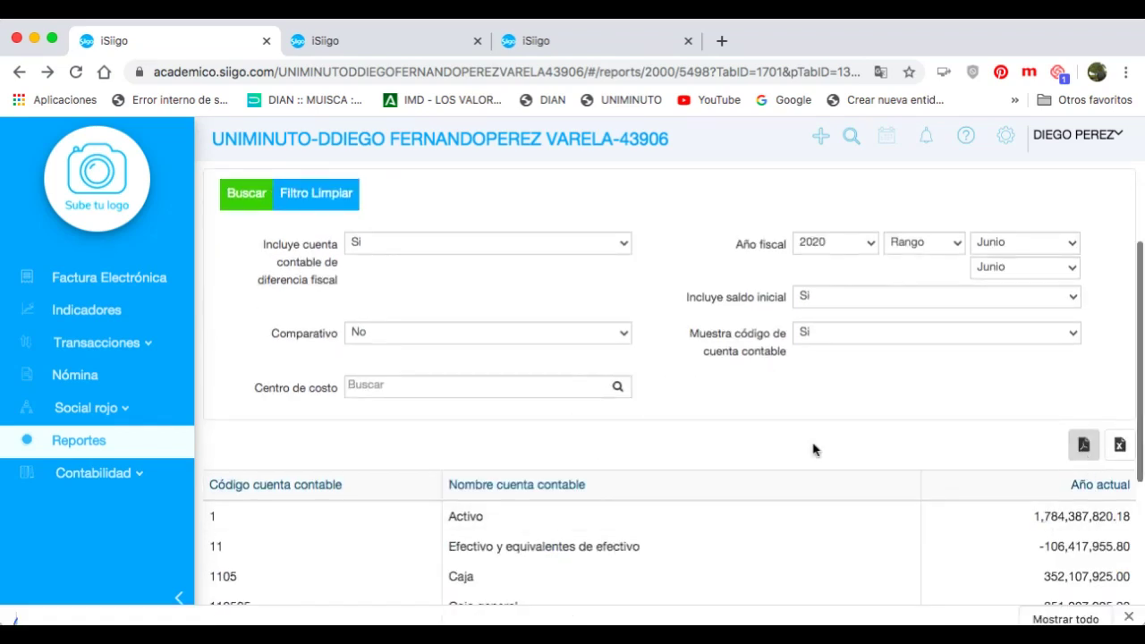
pyautogui.click(54, 604)
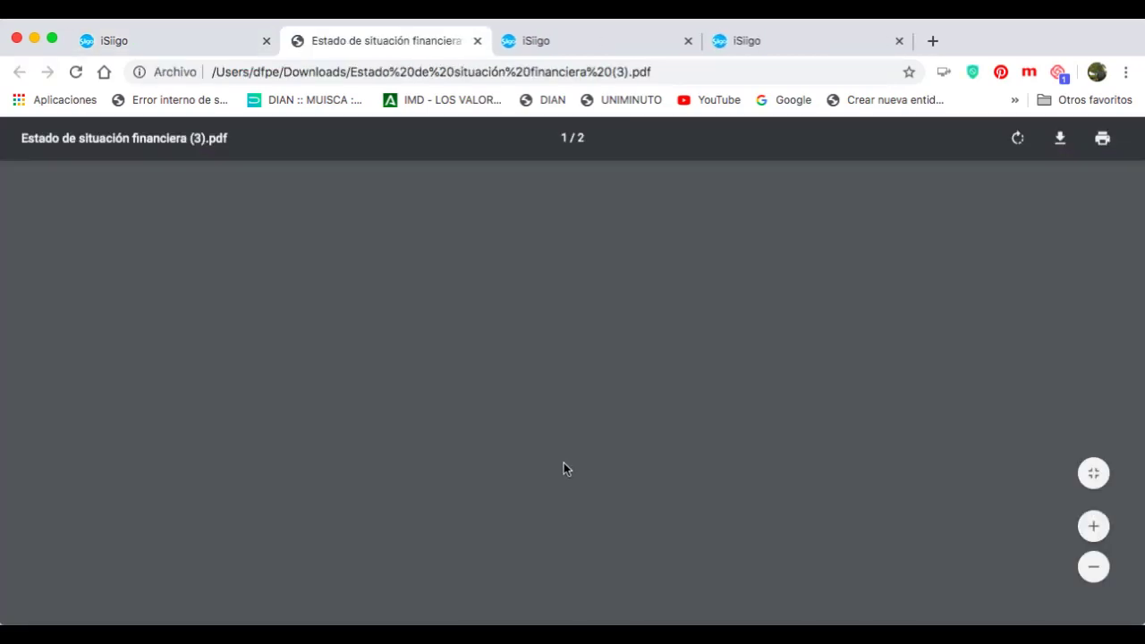
# Check the Representante legal and Contador signature lines in the PDF, then close its tab
pyautogui.scroll(-3, 685, 464)
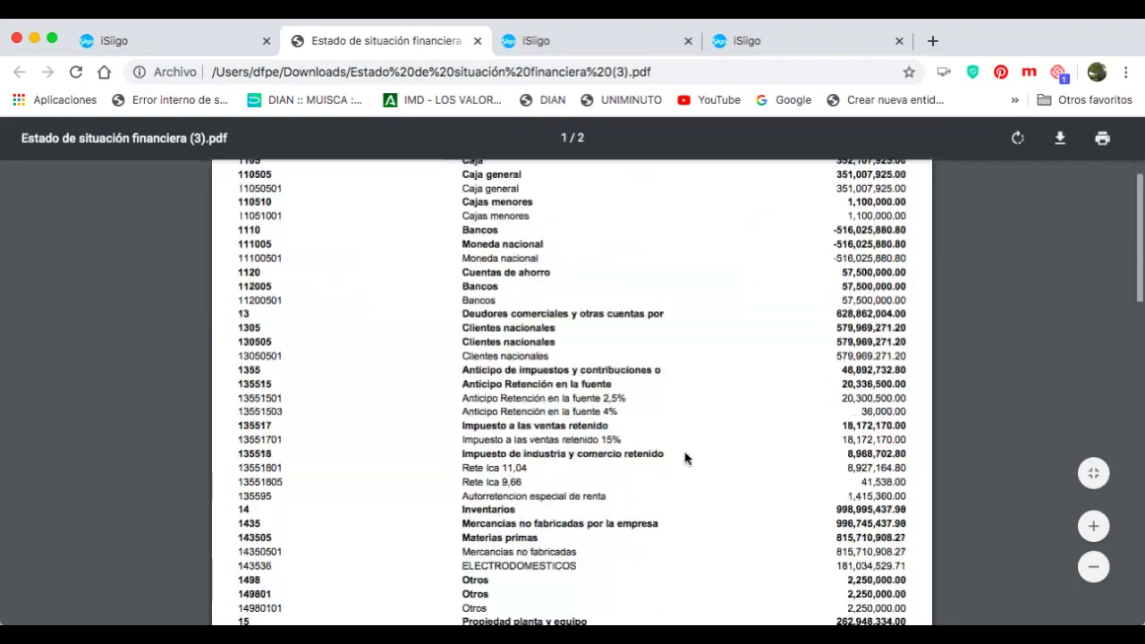
pyautogui.scroll(-15, 685, 458)
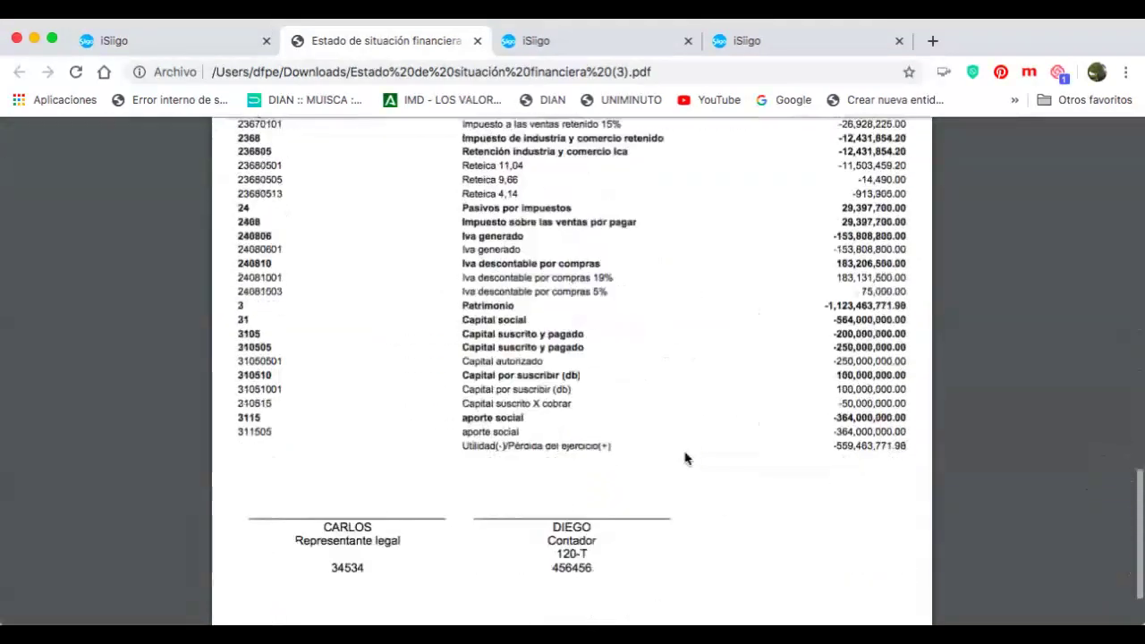
pyautogui.scroll(-2, 685, 458)
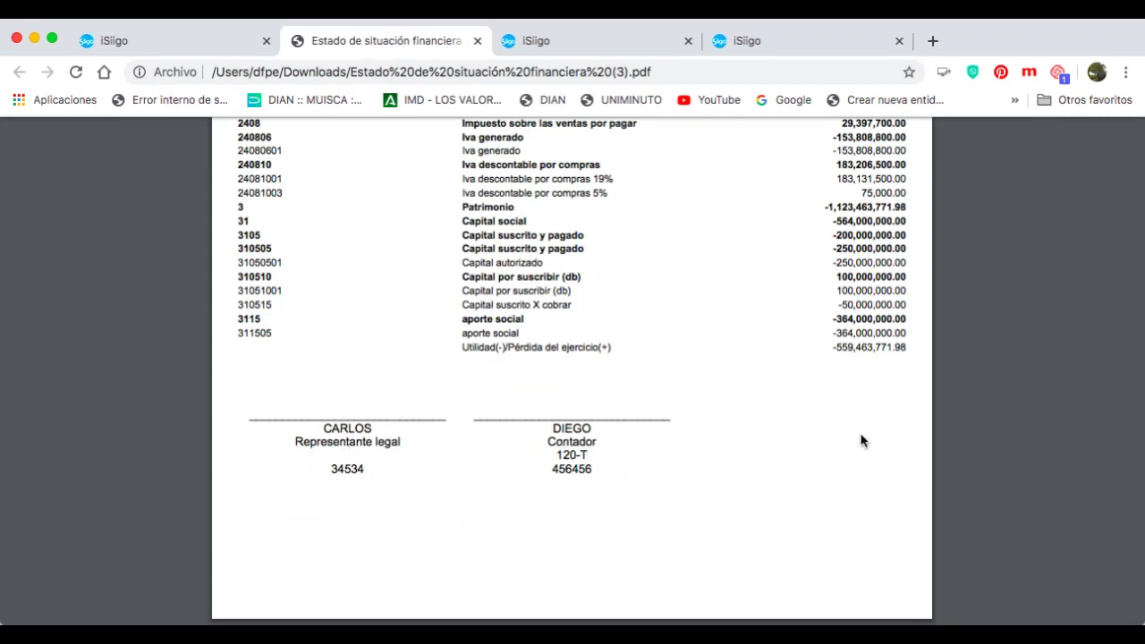
pyautogui.scroll(1, 774, 450)
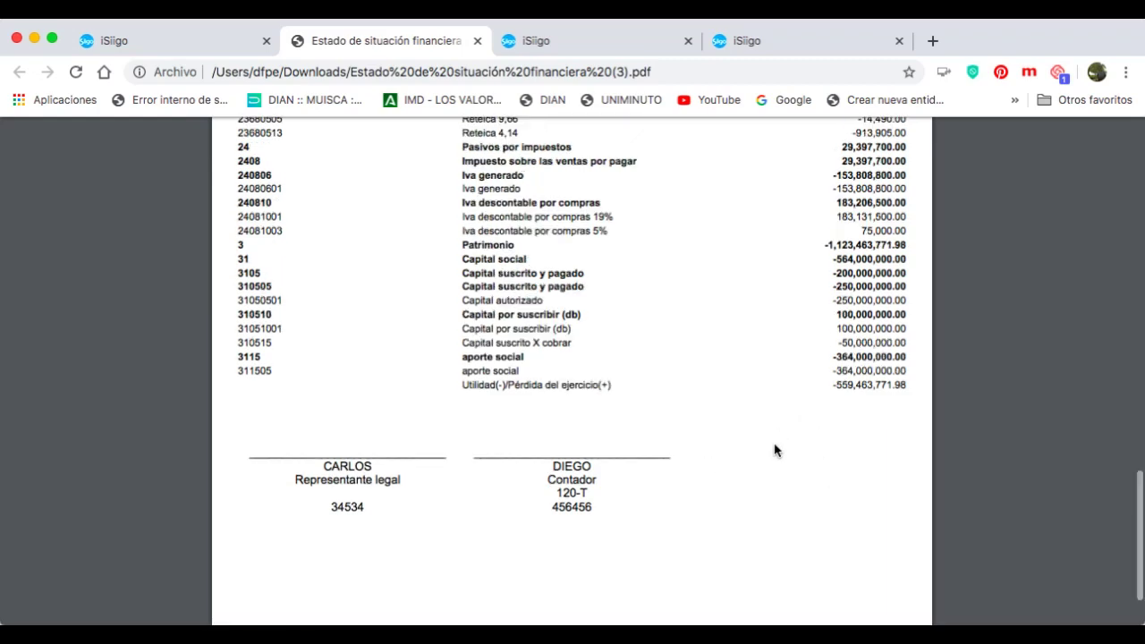
pyautogui.scroll(4, 775, 447)
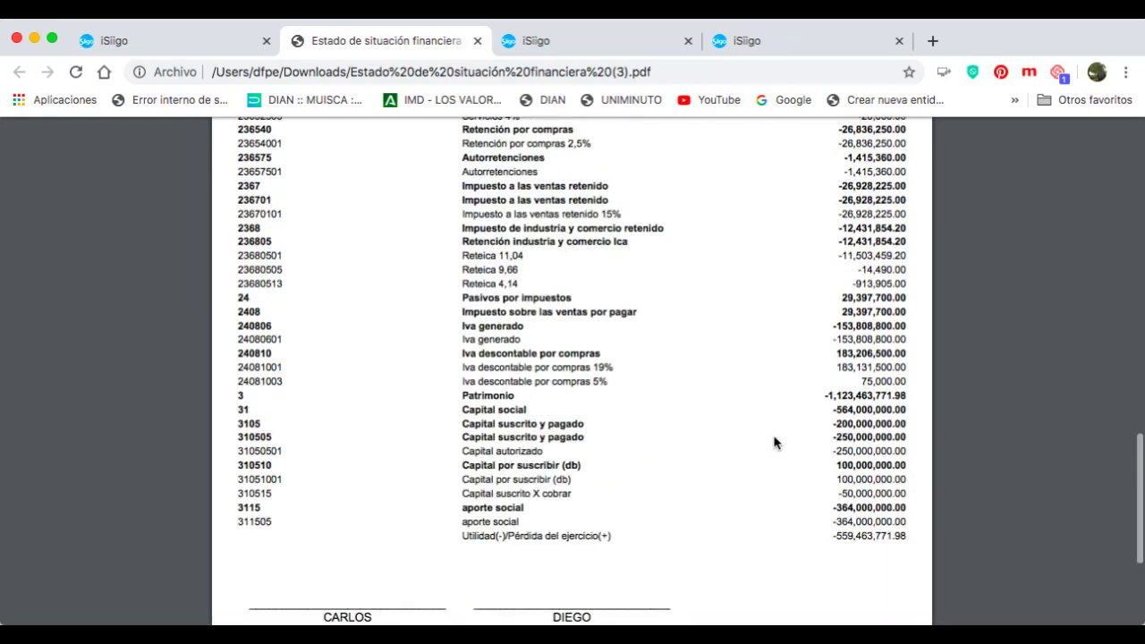
pyautogui.scroll(20, 774, 442)
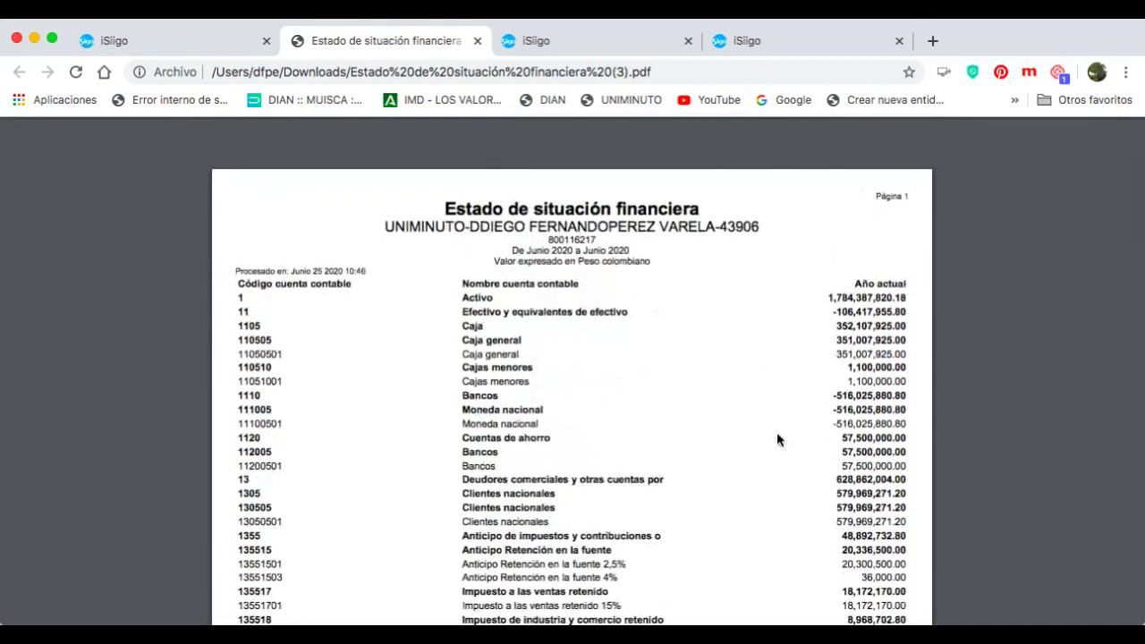
pyautogui.scroll(-20, 776, 432)
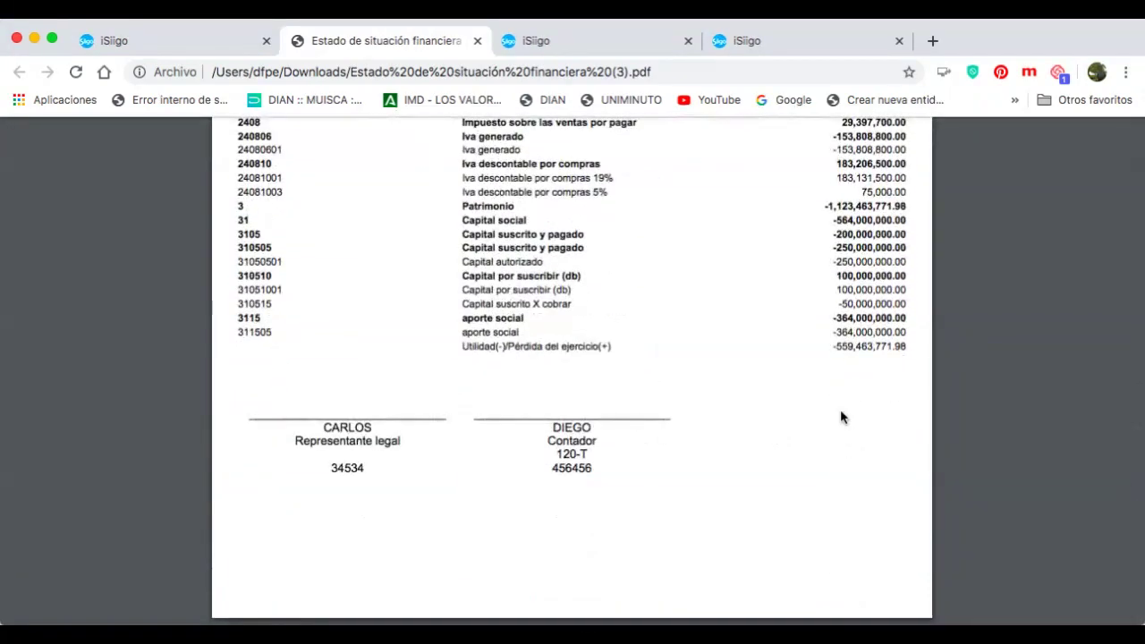
pyautogui.scroll(15, 826, 420)
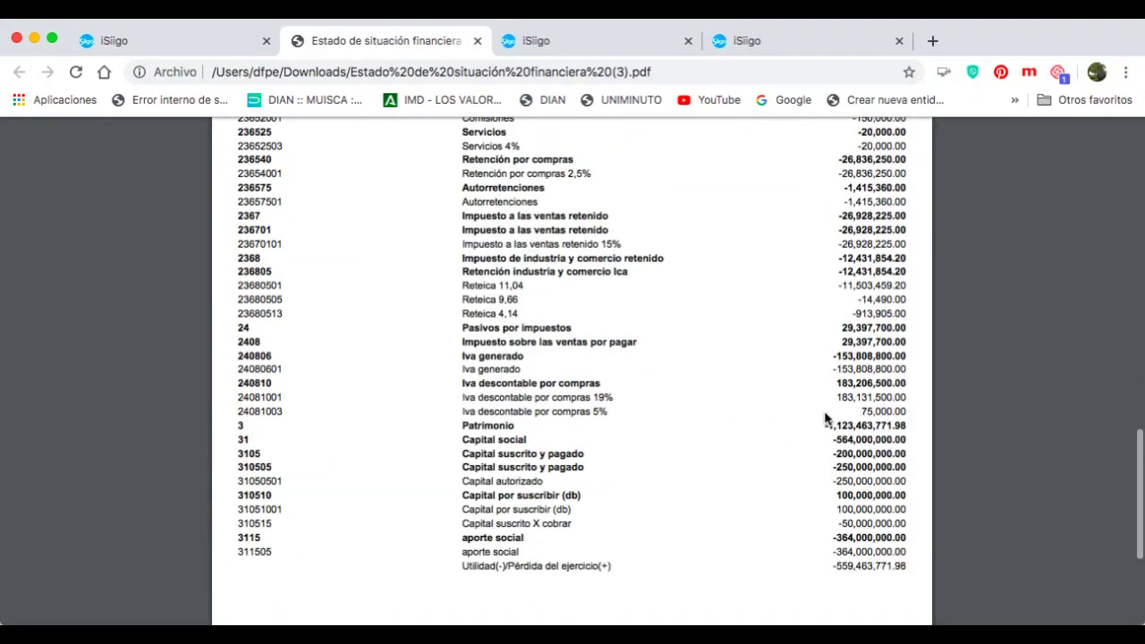
pyautogui.scroll(5, 823, 416)
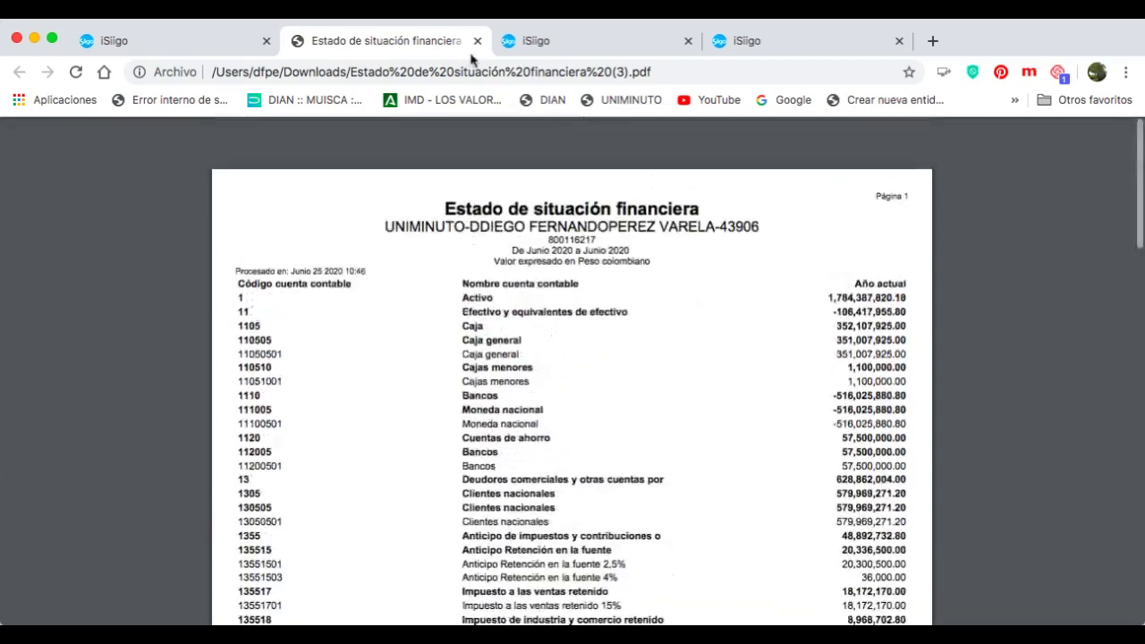
pyautogui.click(477, 40)
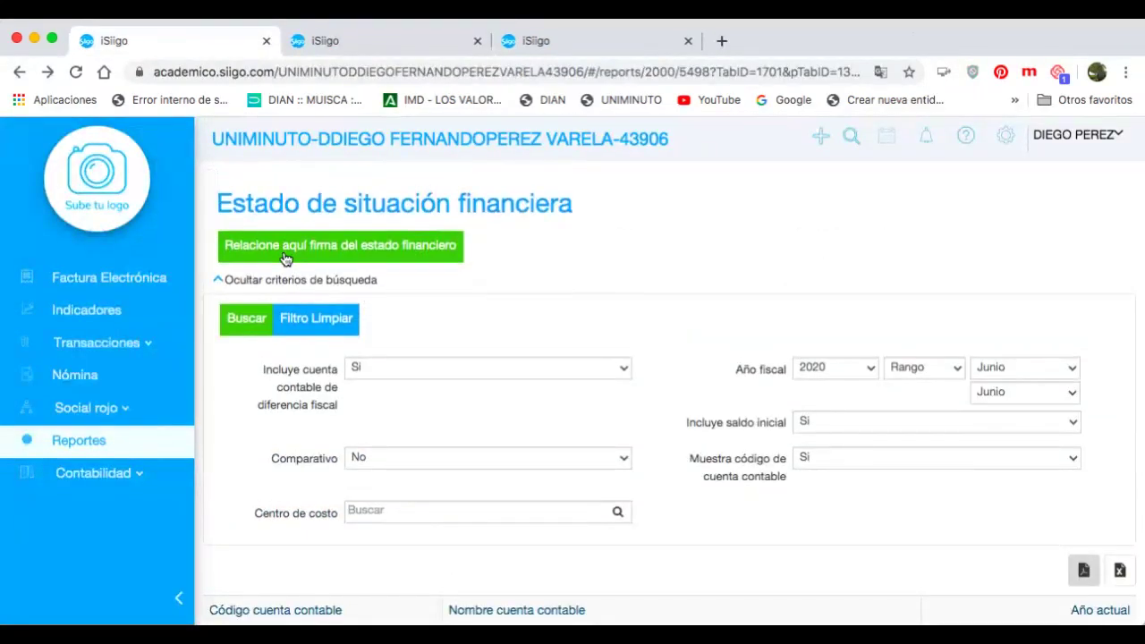
# Uncheck the Representante legal signature and return to the Financieros / contables reports list
pyautogui.click(284, 258)
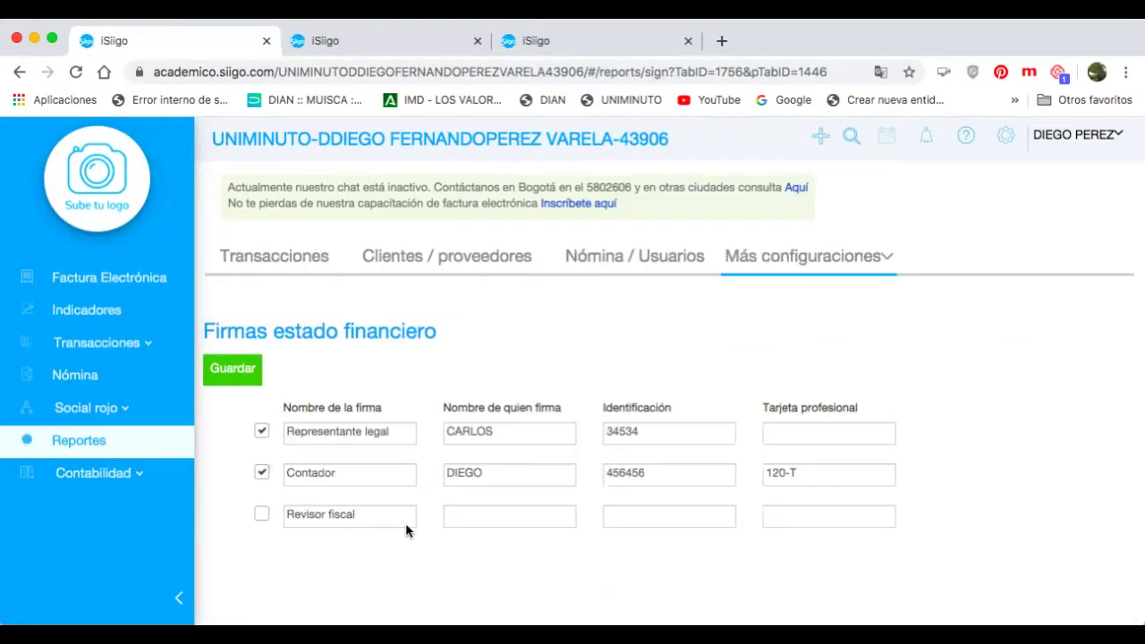
pyautogui.click(261, 472)
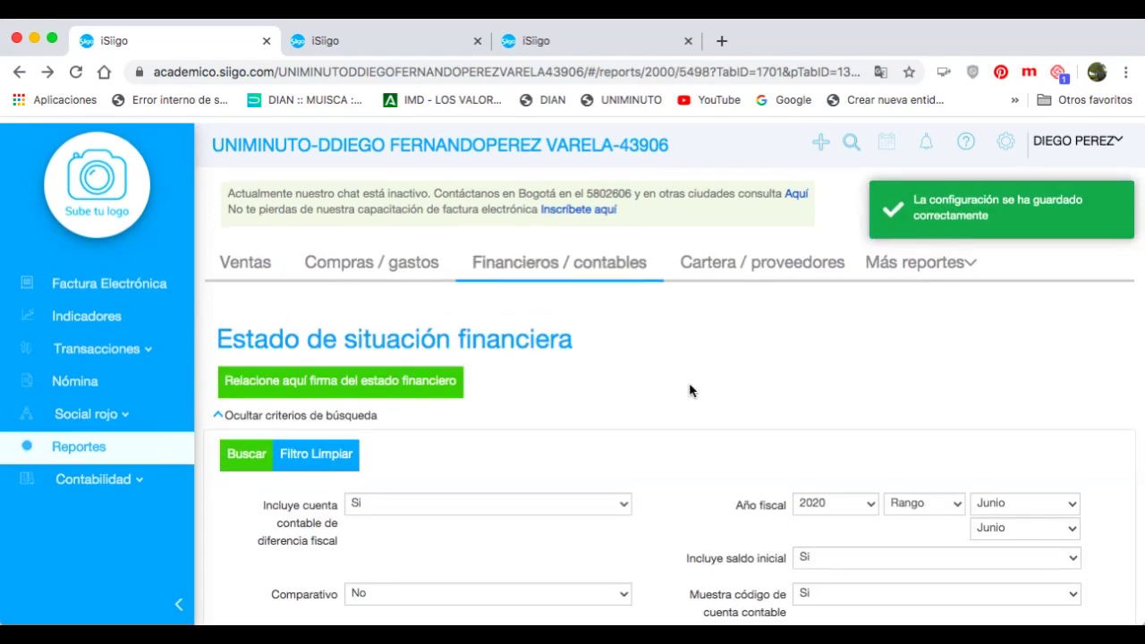
pyautogui.scroll(-1, 689, 389)
pyautogui.scroll(1, 565, 217)
pyautogui.click(565, 212)
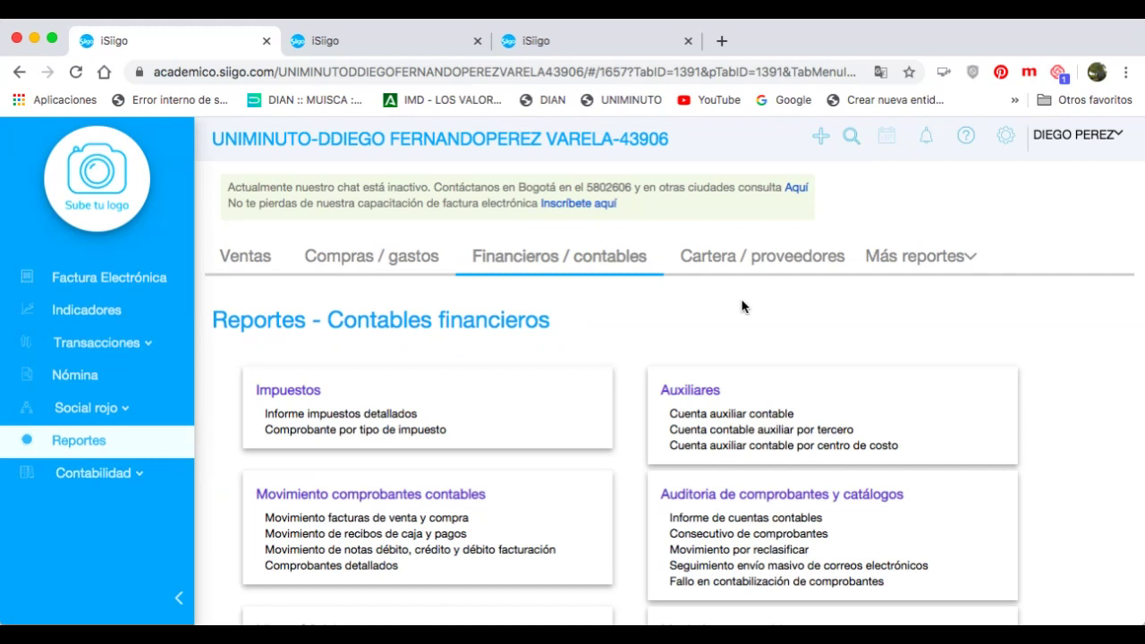
# Generate the configurable Estado de situación financiera for June 2020 and export it to PDF
pyautogui.scroll(-5, 742, 307)
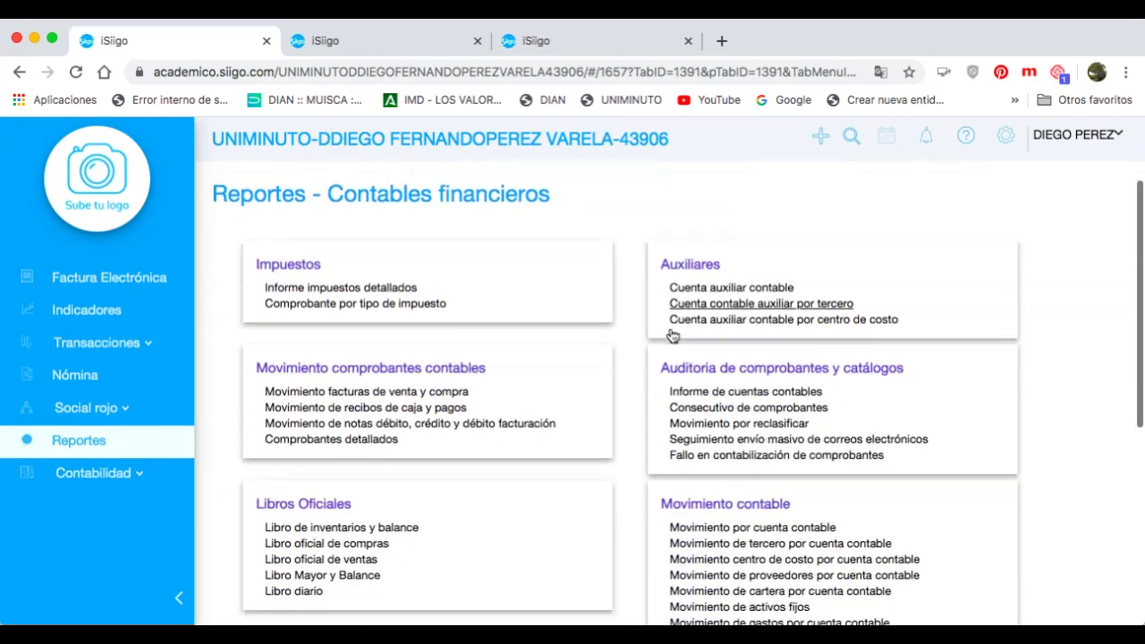
pyautogui.scroll(-8, 671, 334)
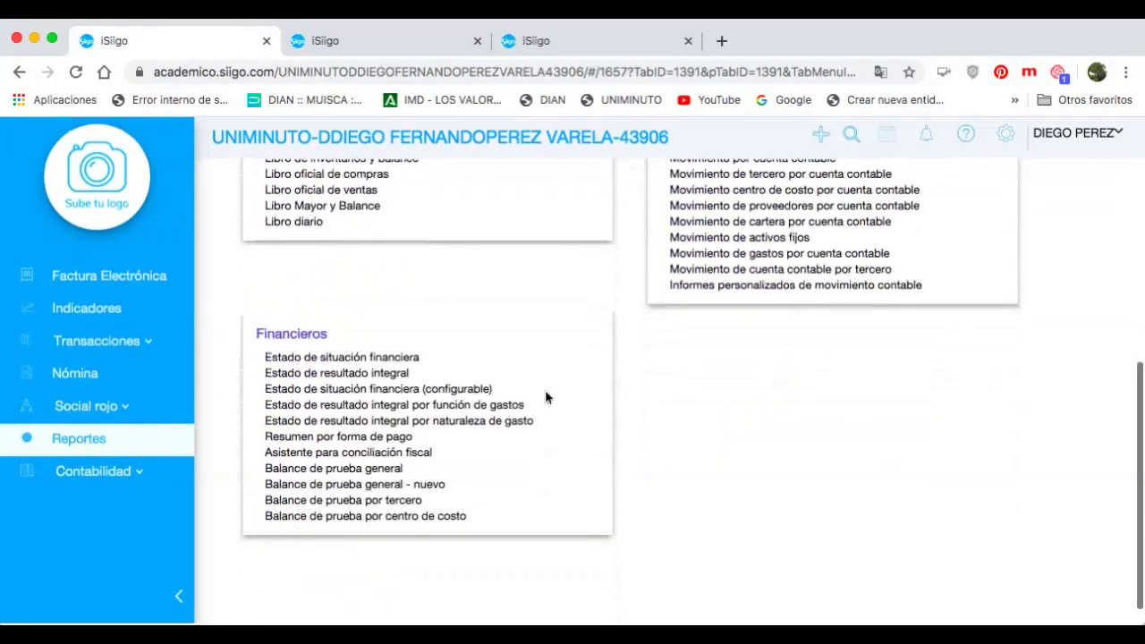
pyautogui.click(428, 389)
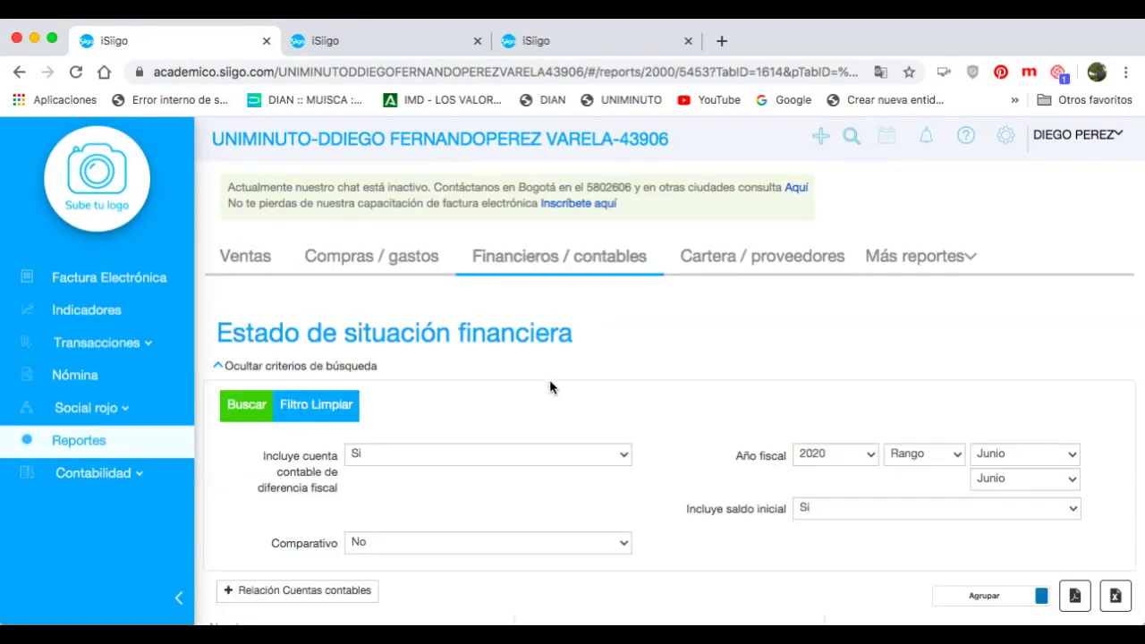
pyautogui.scroll(-3, 549, 383)
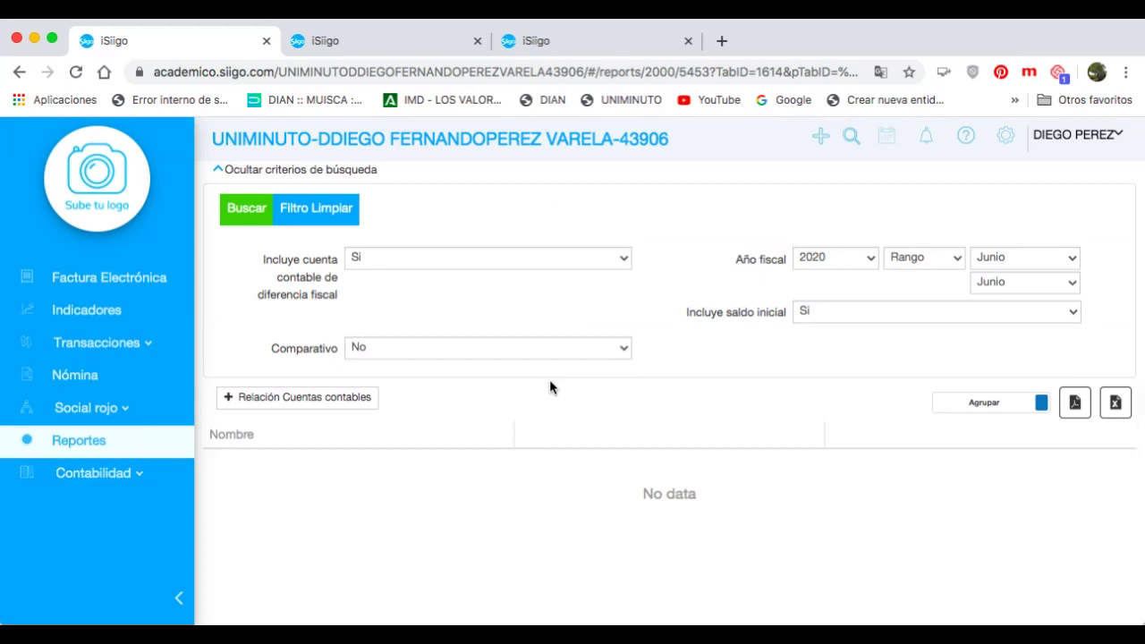
pyautogui.click(256, 218)
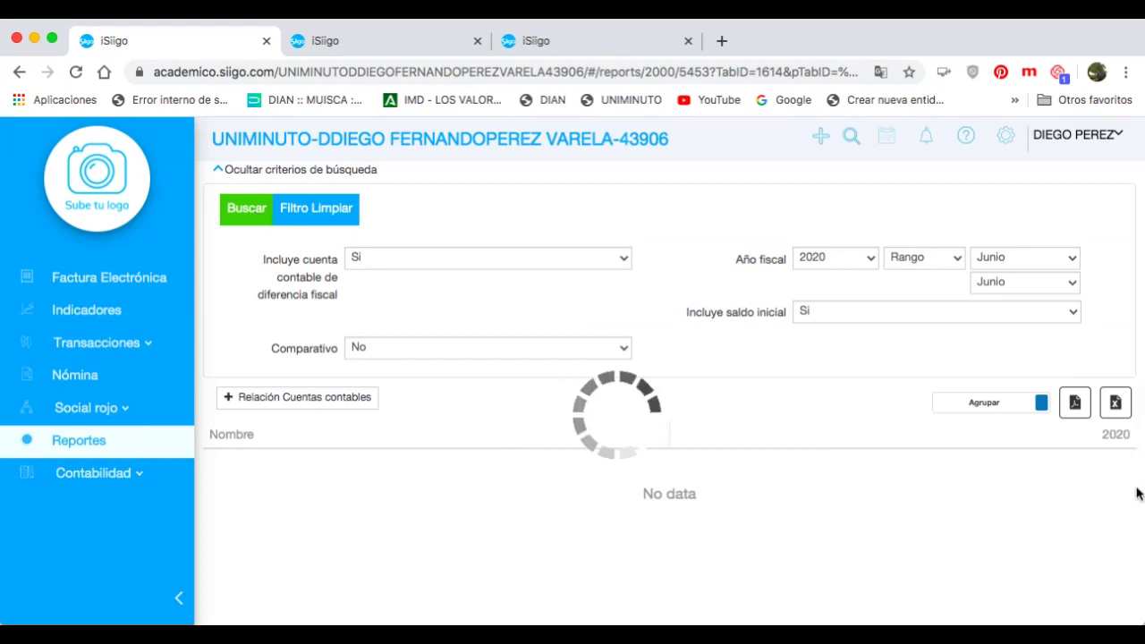
pyautogui.scroll(-5, 1038, 483)
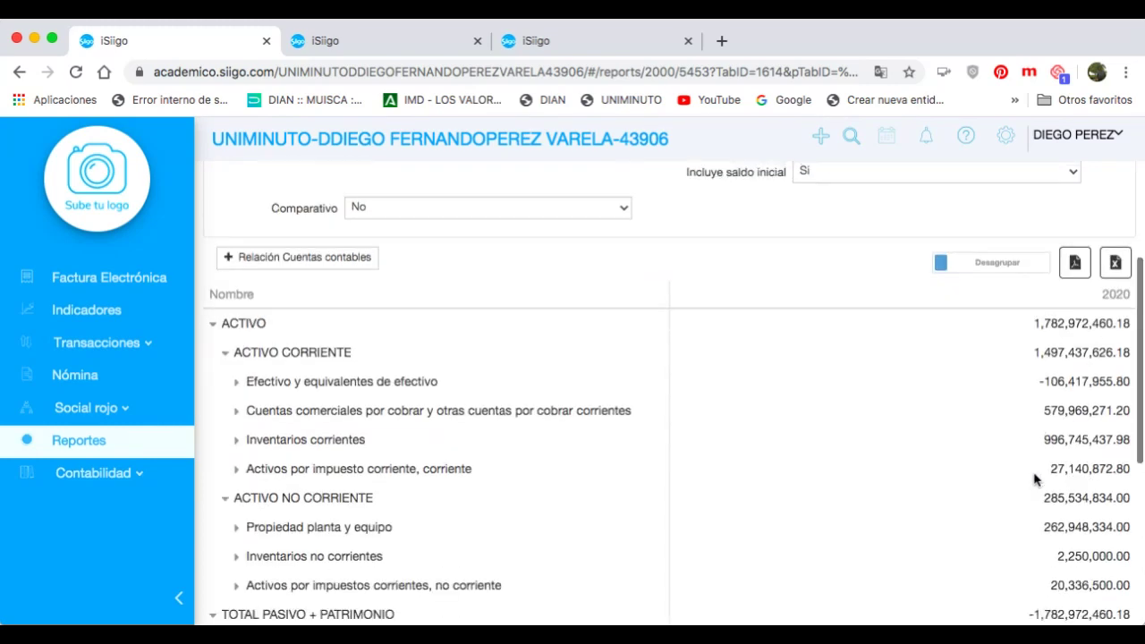
pyautogui.scroll(-3, 1035, 480)
pyautogui.scroll(10, 1035, 477)
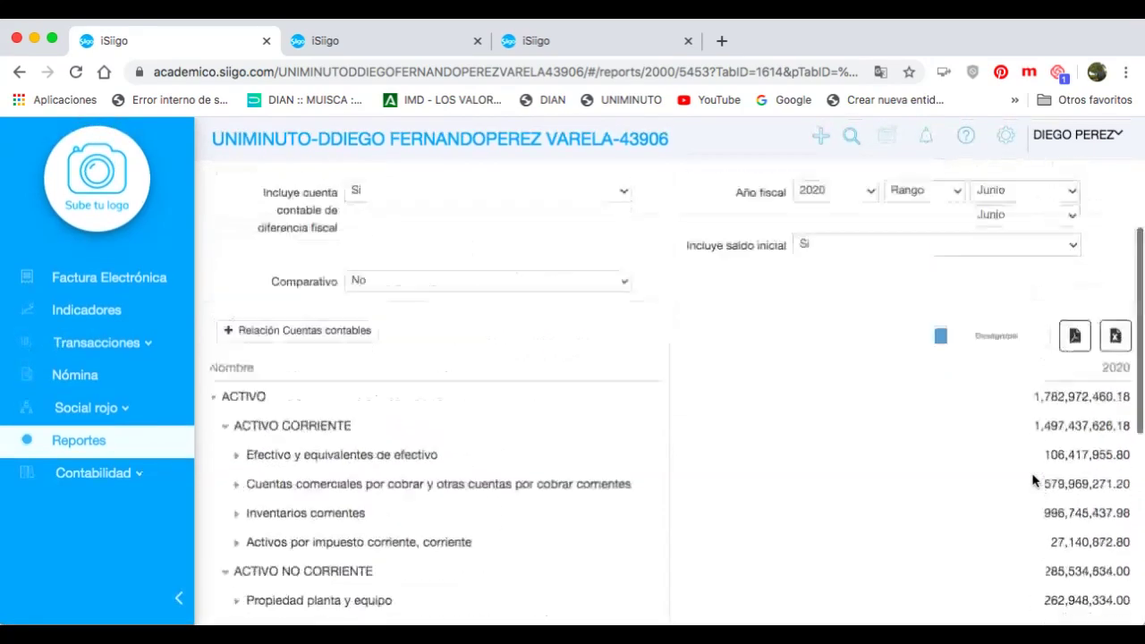
pyautogui.scroll(-3, 1038, 478)
pyautogui.click(1074, 460)
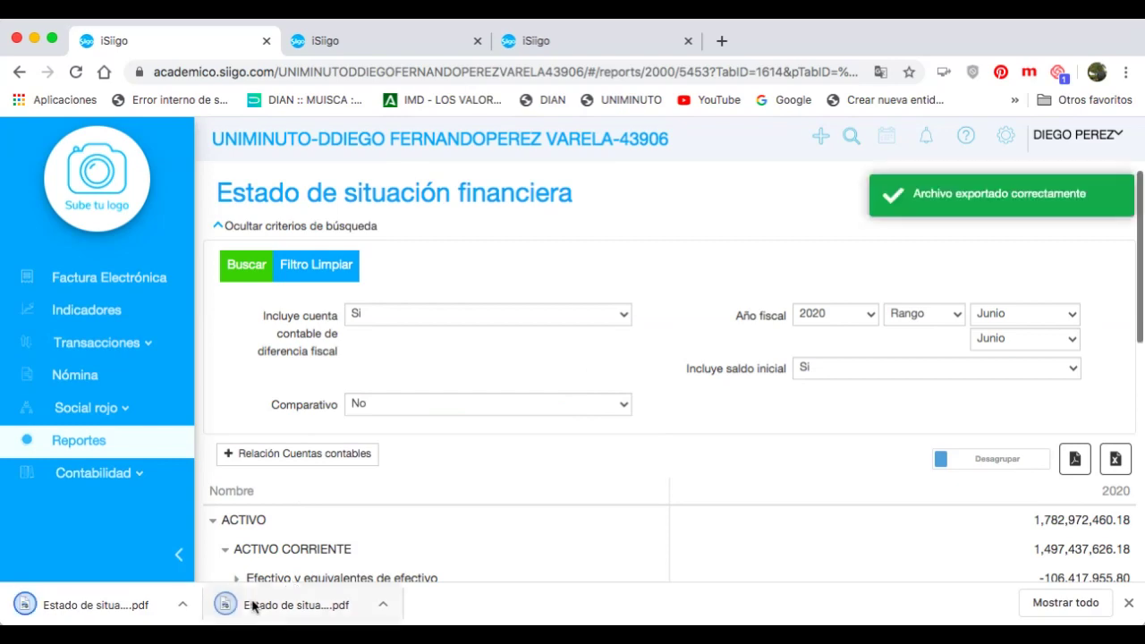
# Open the configurable statement PDF, scroll through its pages, and close its tab
pyautogui.click(273, 597)
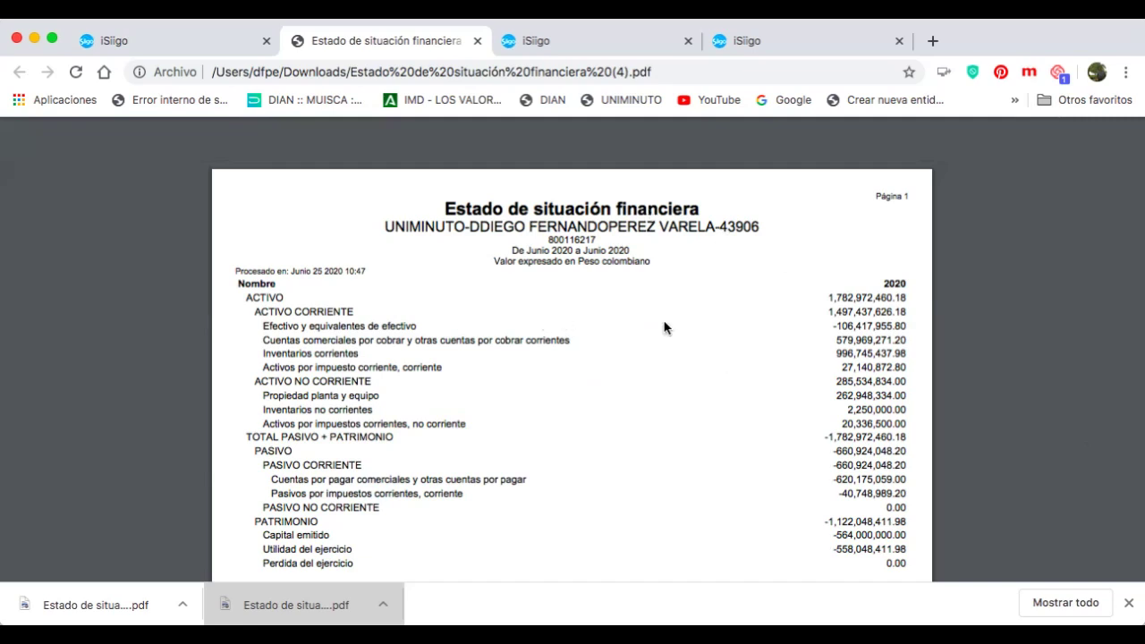
pyautogui.scroll(-1, 626, 358)
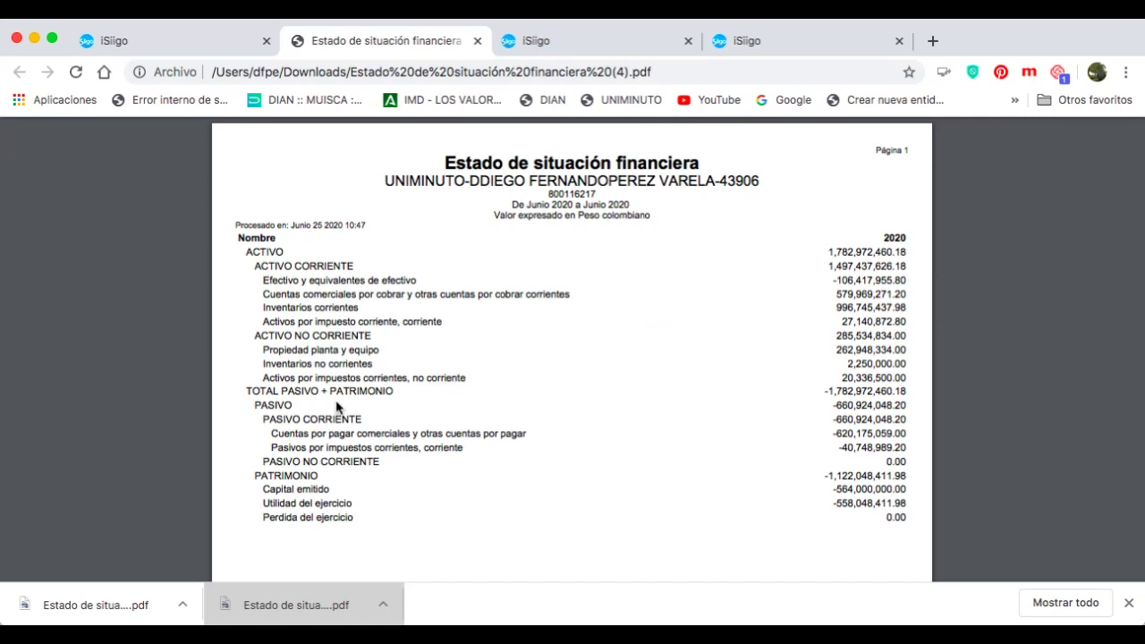
pyautogui.scroll(-3, 337, 407)
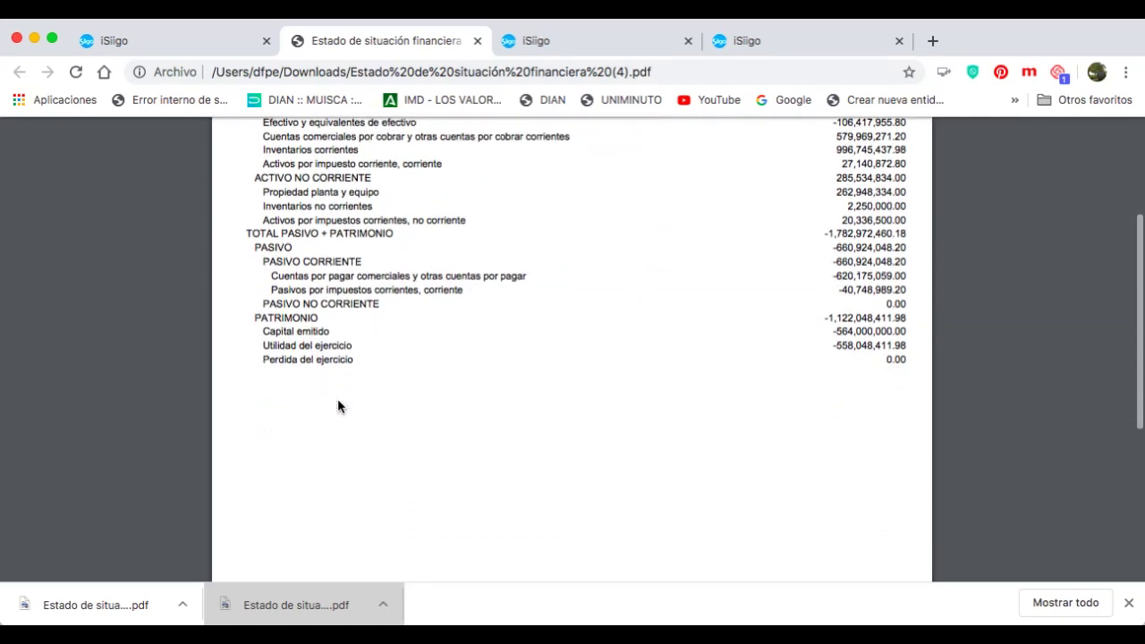
pyautogui.scroll(-5, 337, 407)
pyautogui.scroll(10, 337, 407)
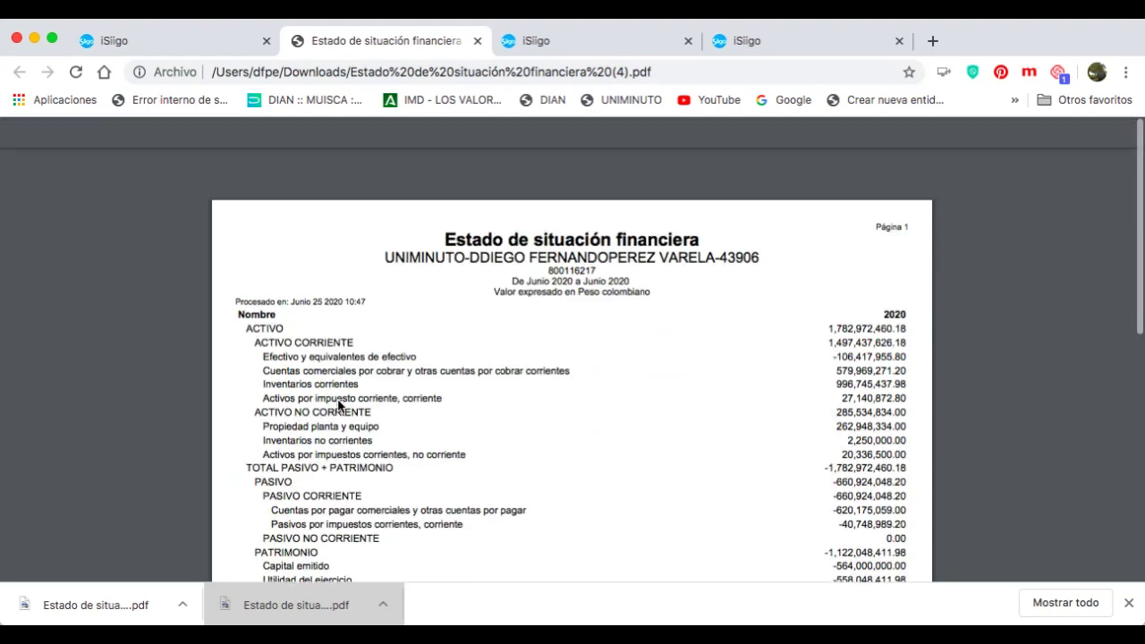
pyautogui.scroll(-1, 339, 405)
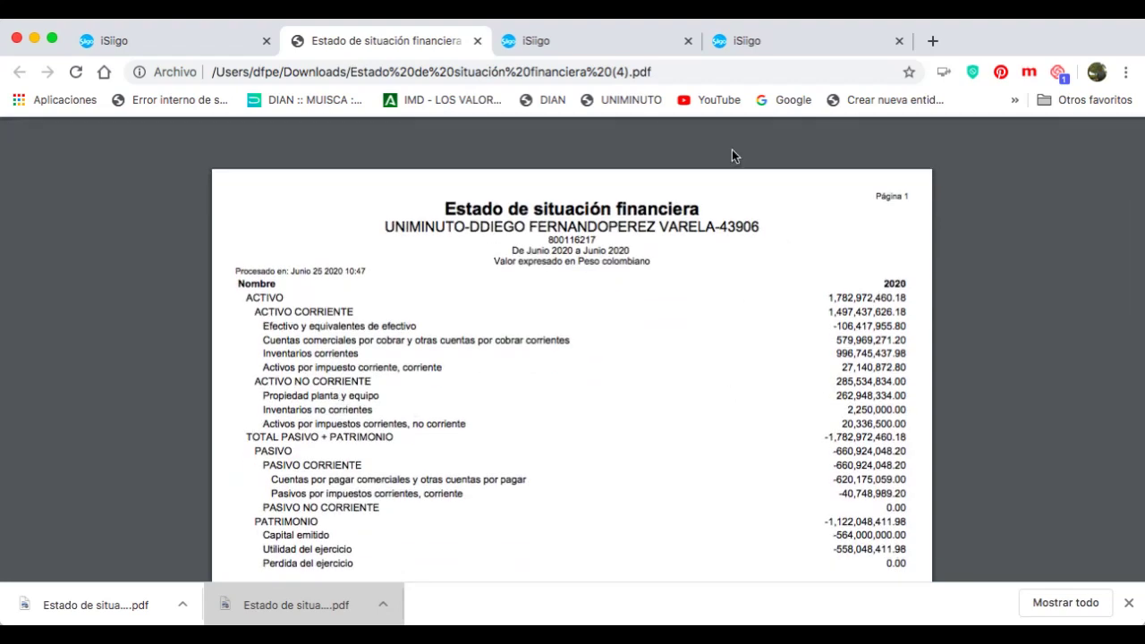
pyautogui.click(477, 41)
pyautogui.scroll(-3, 398, 312)
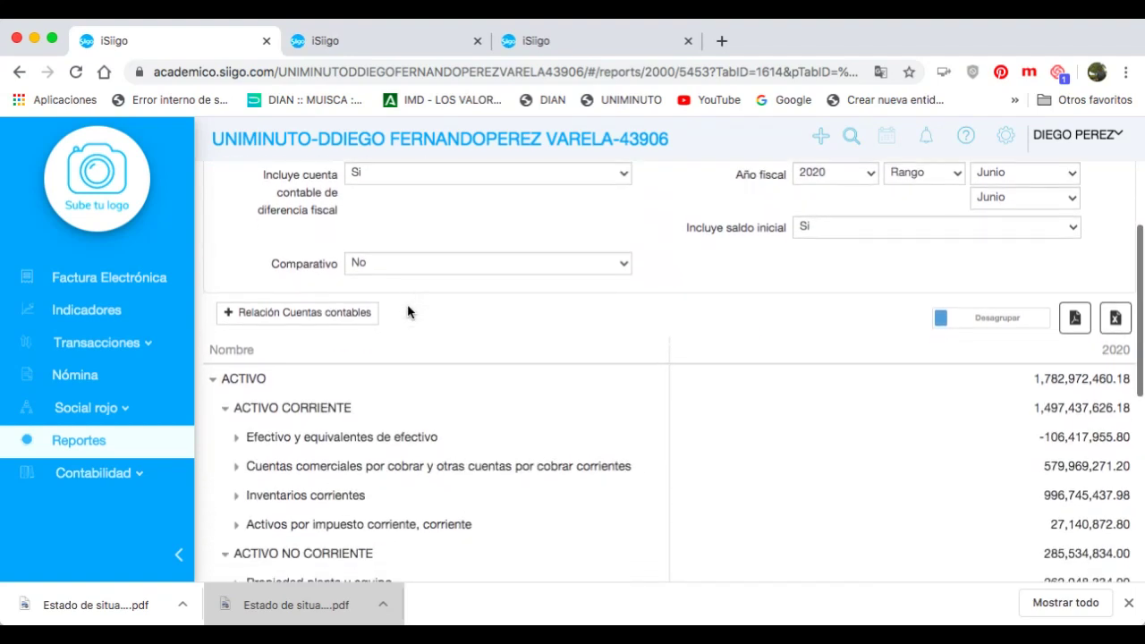
# Go back to the Financieros / contables list and open Estado de resultado integral
pyautogui.scroll(3, 407, 311)
pyautogui.scroll(3, 407, 311)
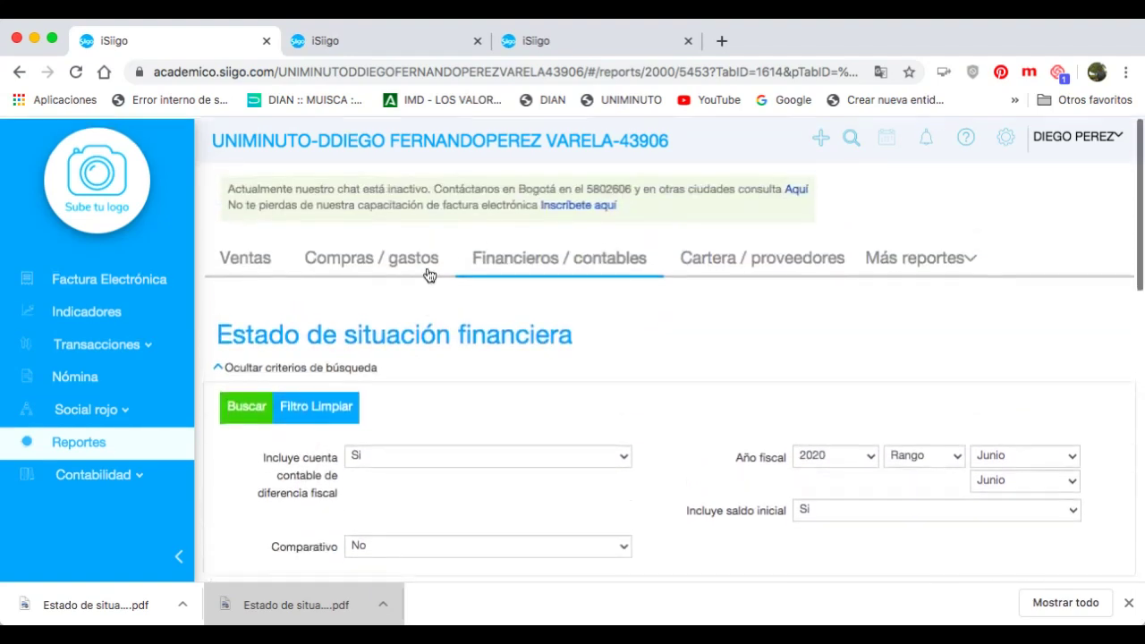
pyautogui.click(541, 271)
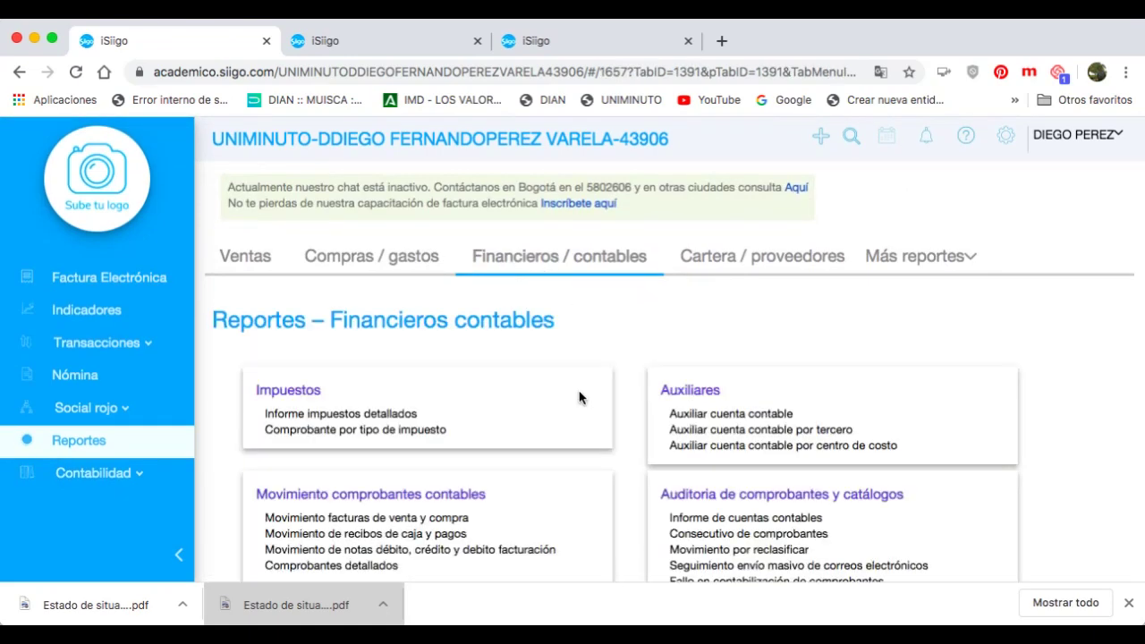
pyautogui.scroll(-5, 579, 394)
pyautogui.scroll(-2, 579, 395)
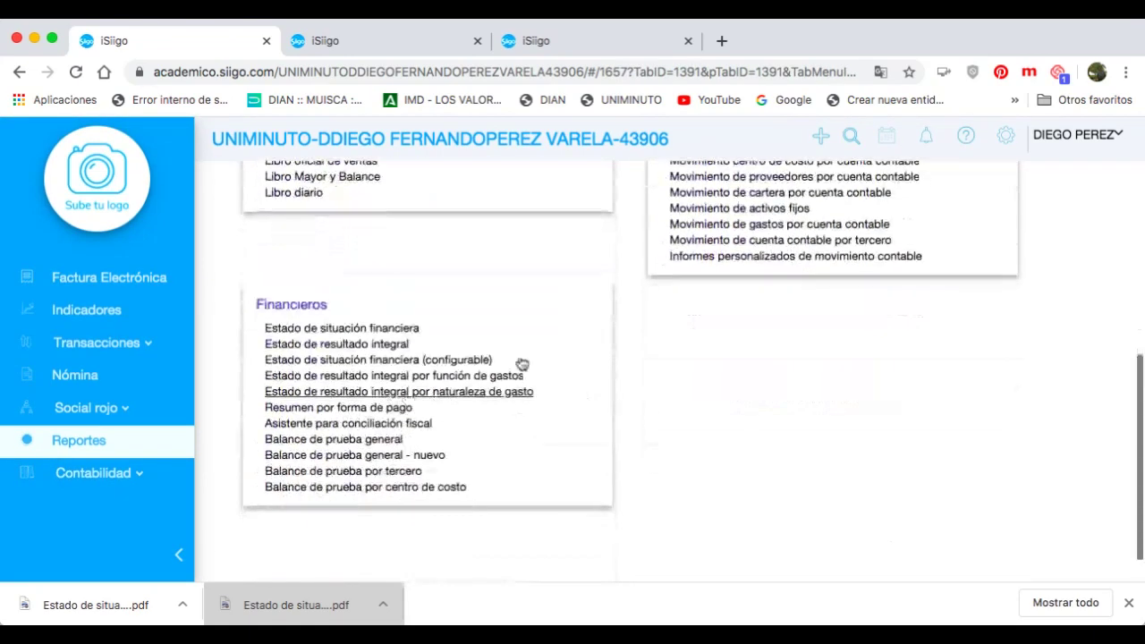
pyautogui.click(367, 347)
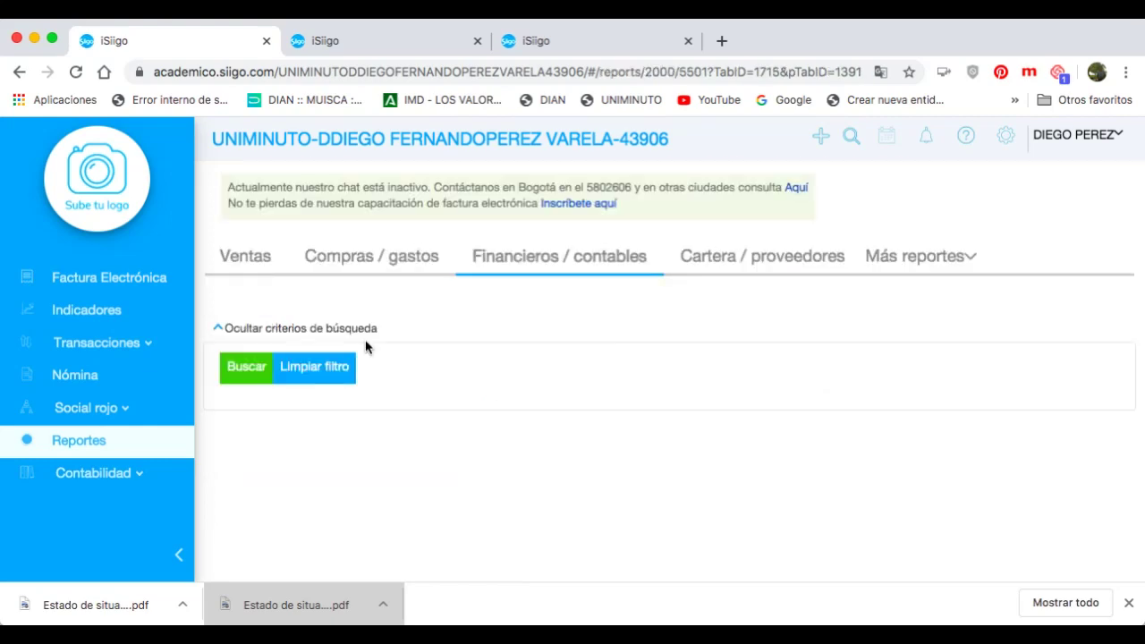
# Run the June 2020 income statement, showing Ingresos of 813,750,000.00, and export it to PDF
pyautogui.scroll(-5, 671, 356)
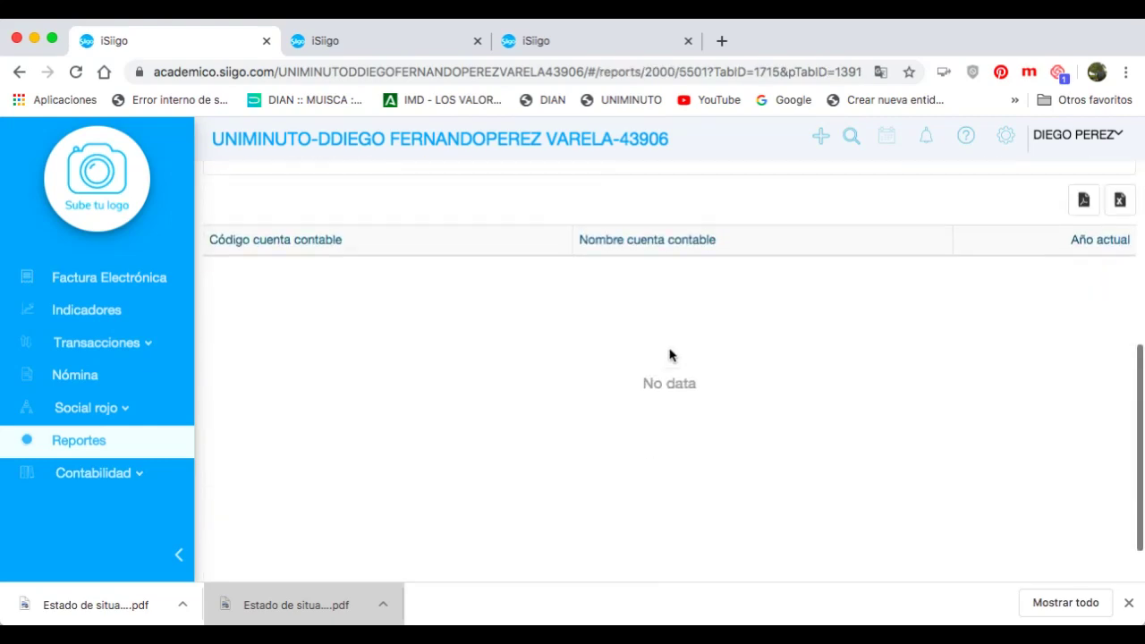
pyautogui.scroll(4, 634, 356)
pyautogui.scroll(1, 634, 356)
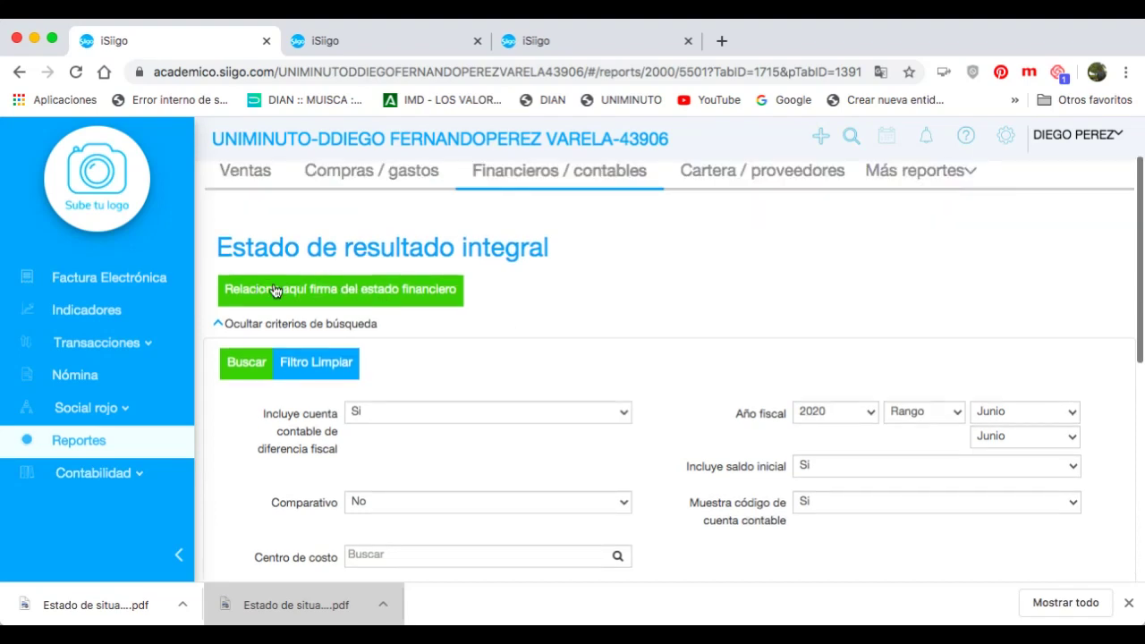
pyautogui.click(255, 364)
pyautogui.scroll(-3, 805, 369)
pyautogui.scroll(-7, 827, 371)
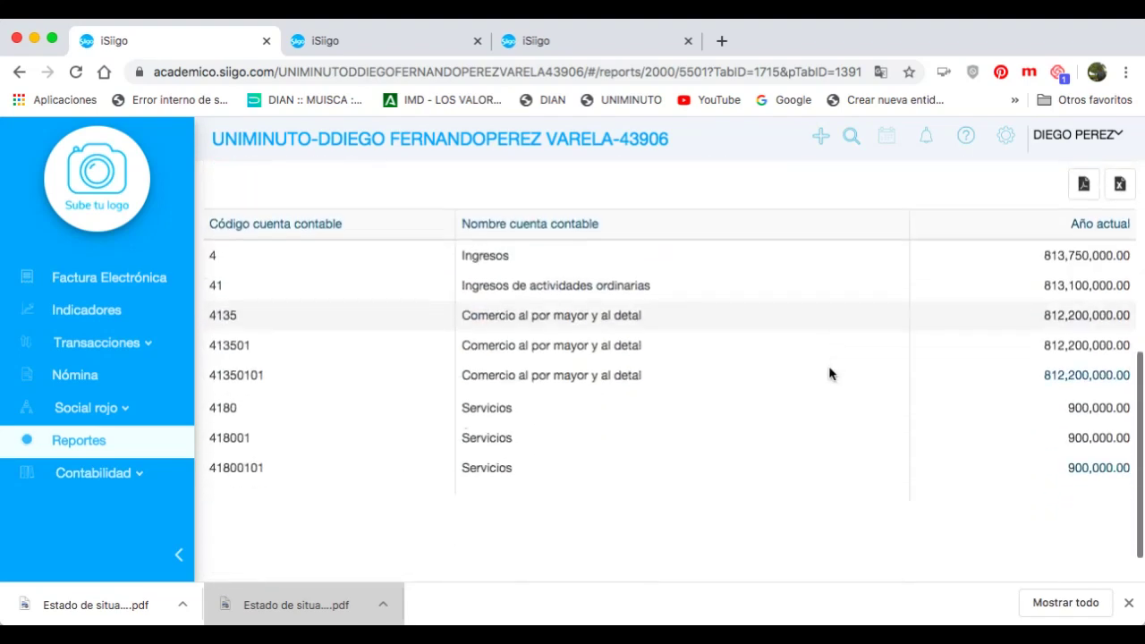
pyautogui.click(1081, 170)
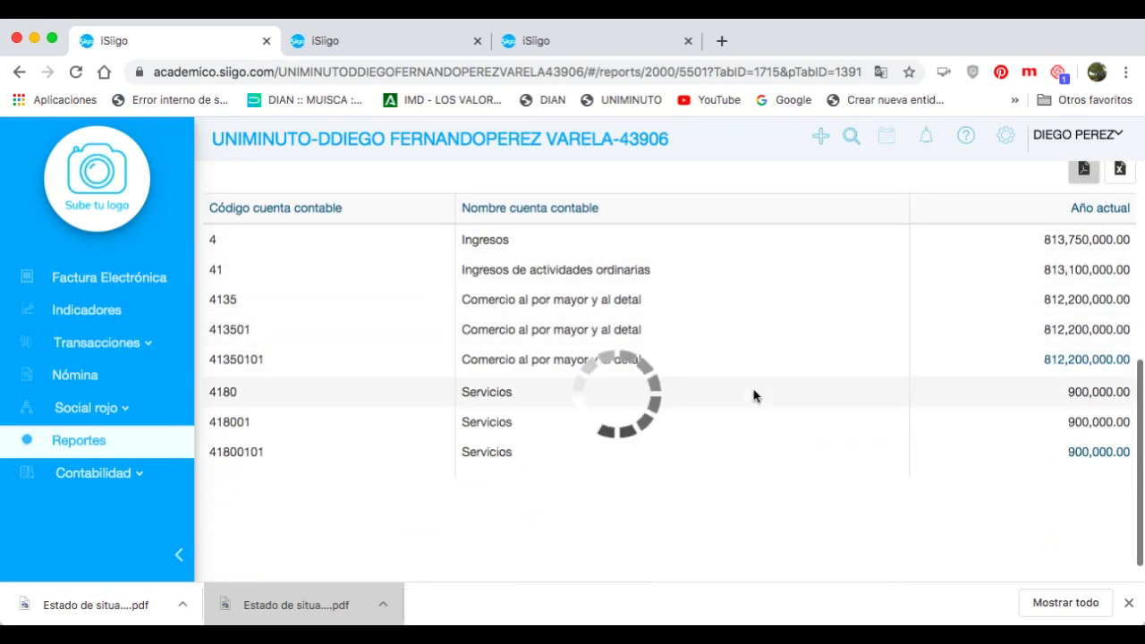
pyautogui.scroll(-1, 716, 424)
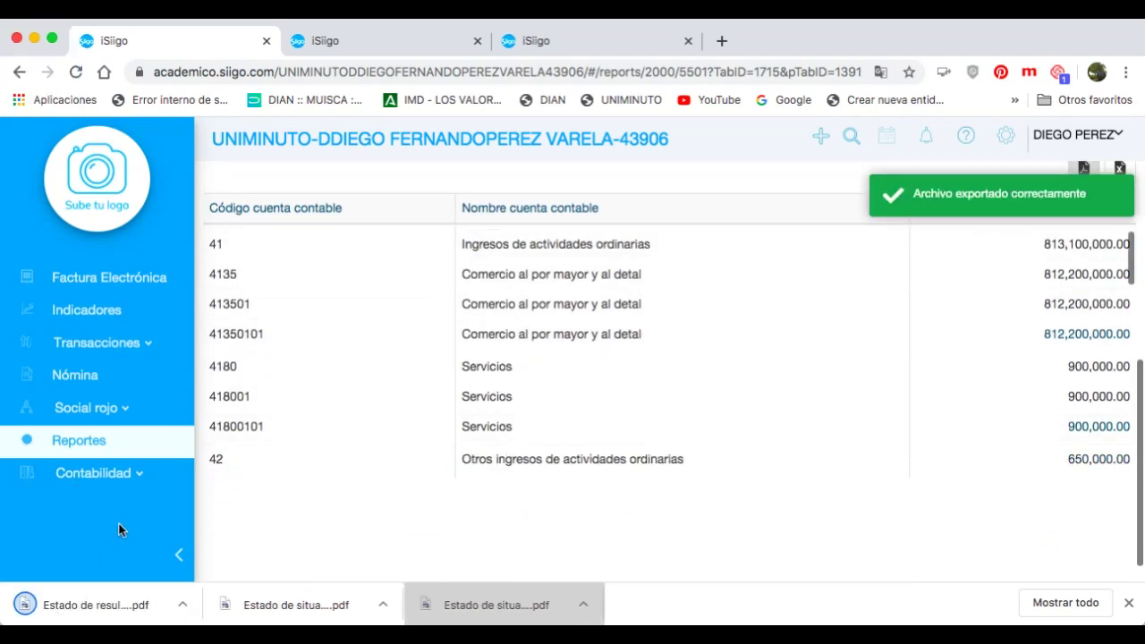
pyautogui.click(88, 605)
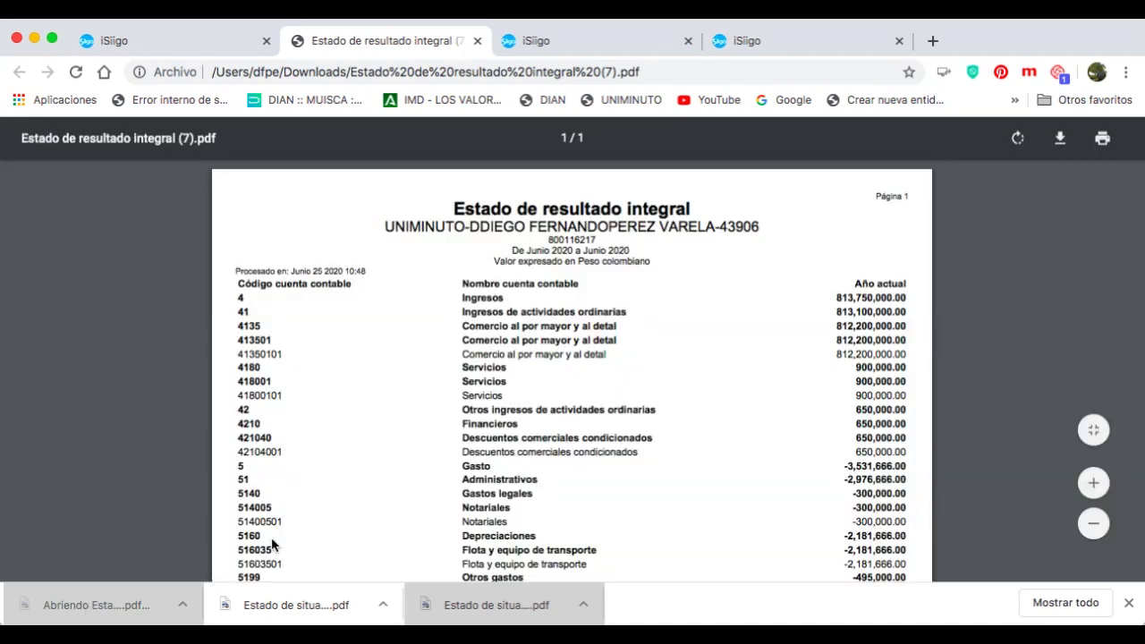
pyautogui.scroll(-3, 614, 412)
pyautogui.scroll(-7, 615, 412)
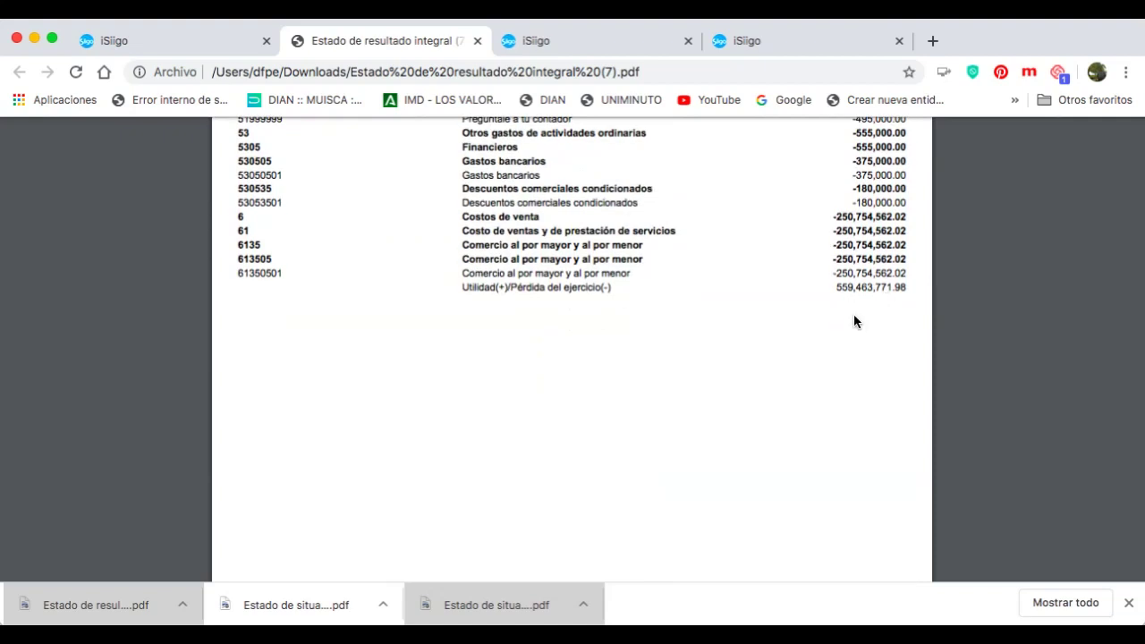
pyautogui.scroll(2, 854, 317)
pyautogui.scroll(8, 855, 325)
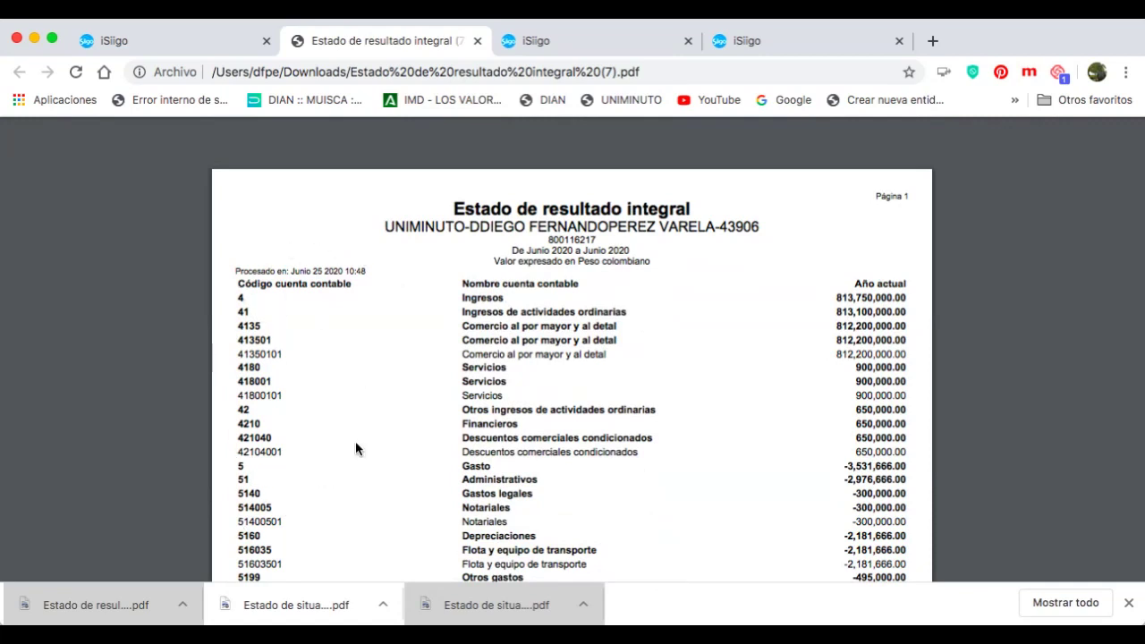
pyautogui.scroll(-1, 466, 315)
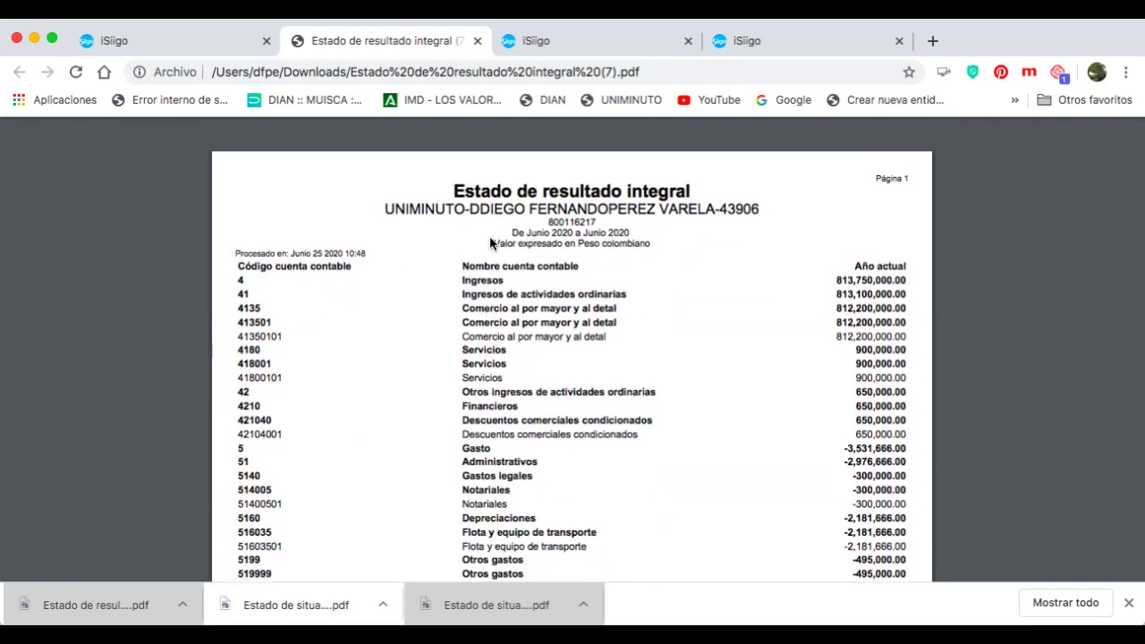
pyautogui.scroll(-2, 609, 246)
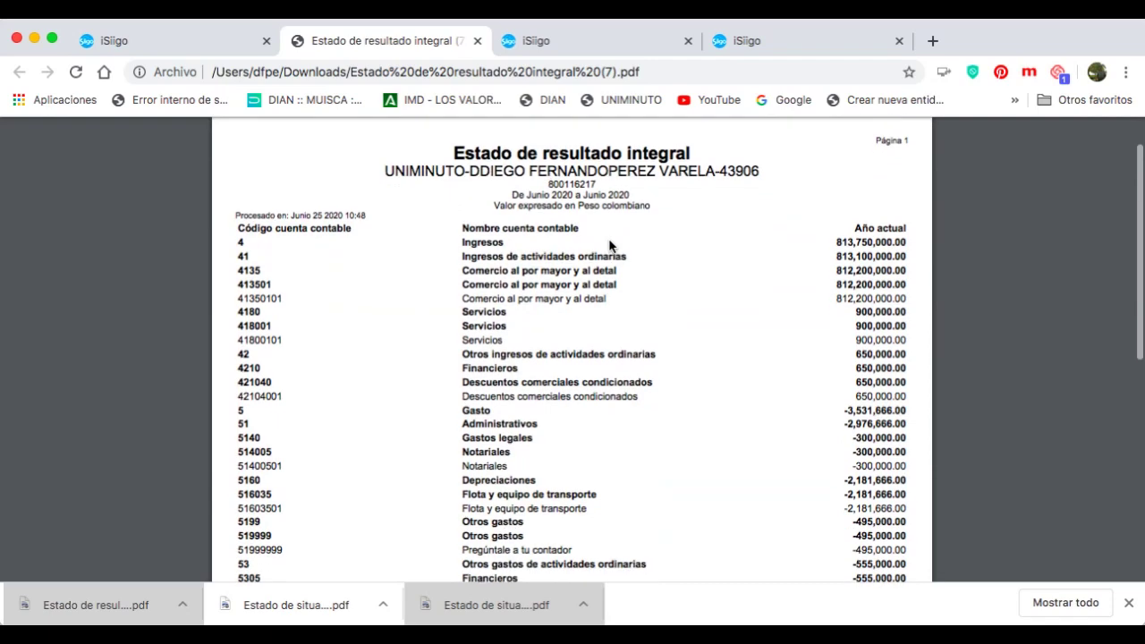
pyautogui.scroll(-20, 609, 246)
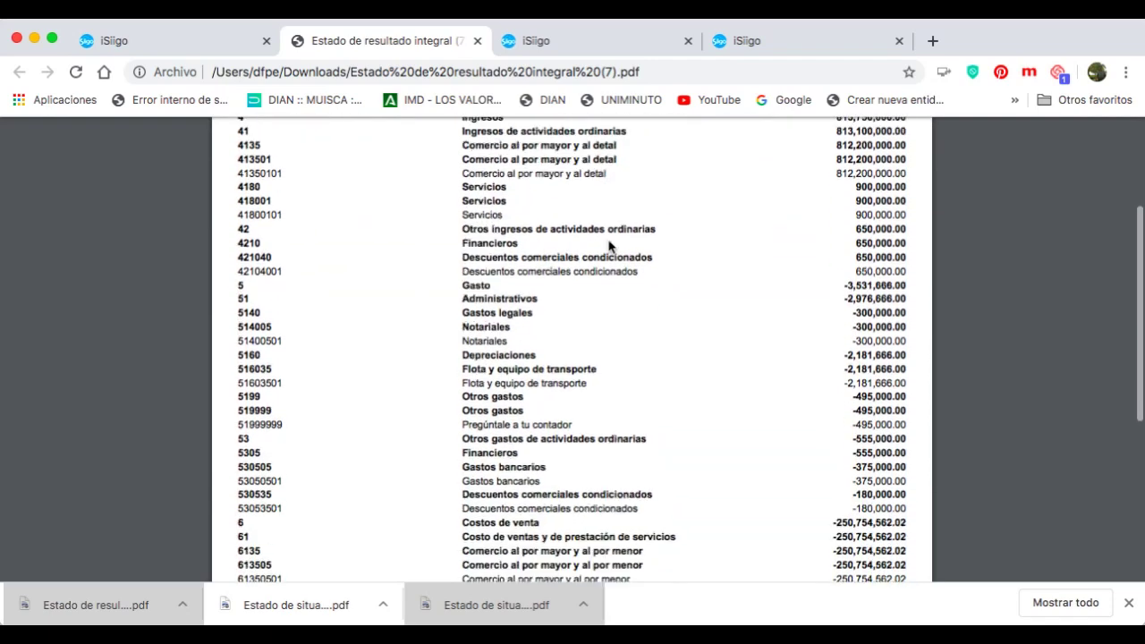
pyautogui.scroll(12, 593, 408)
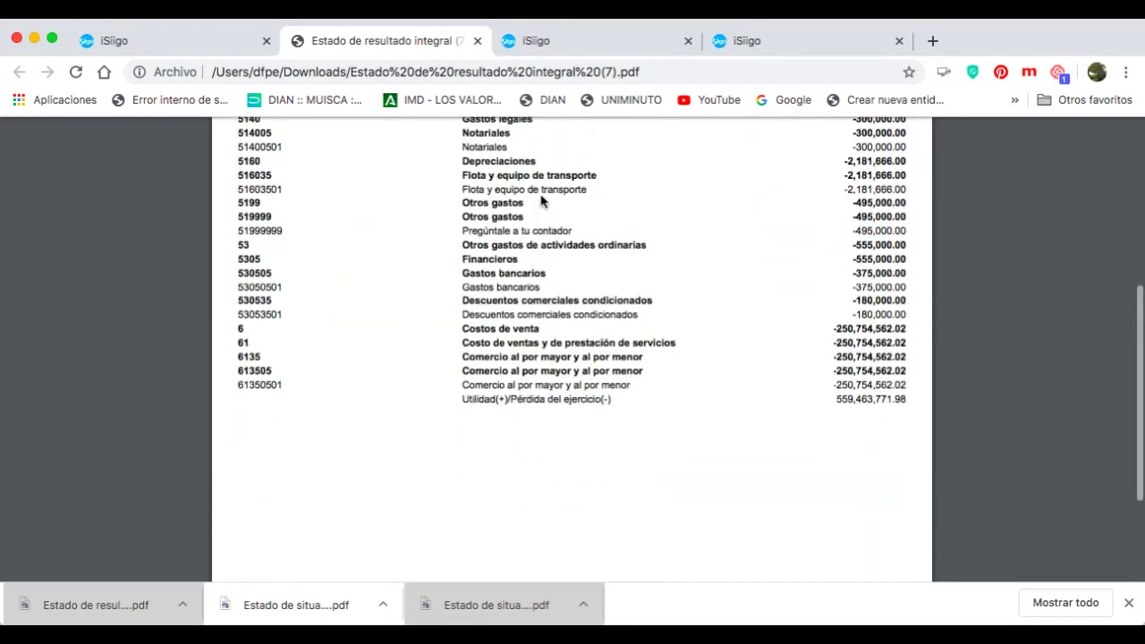
pyautogui.click(477, 41)
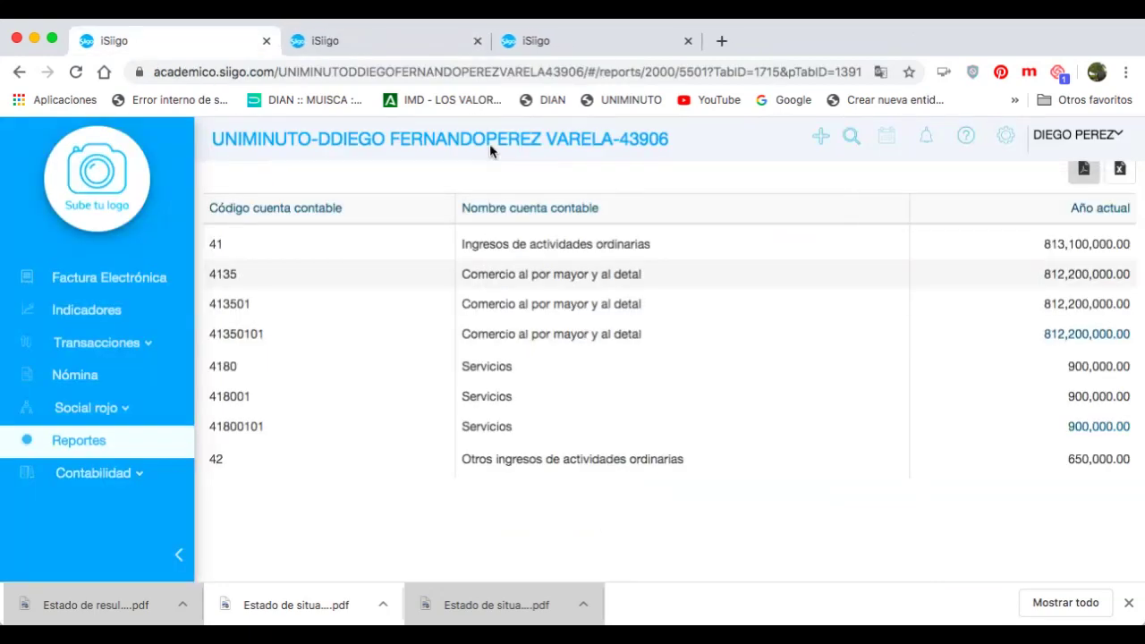
# Return to the Financieros / contables list and scroll to the Financieros statements group
pyautogui.scroll(3, 524, 226)
pyautogui.scroll(5, 523, 230)
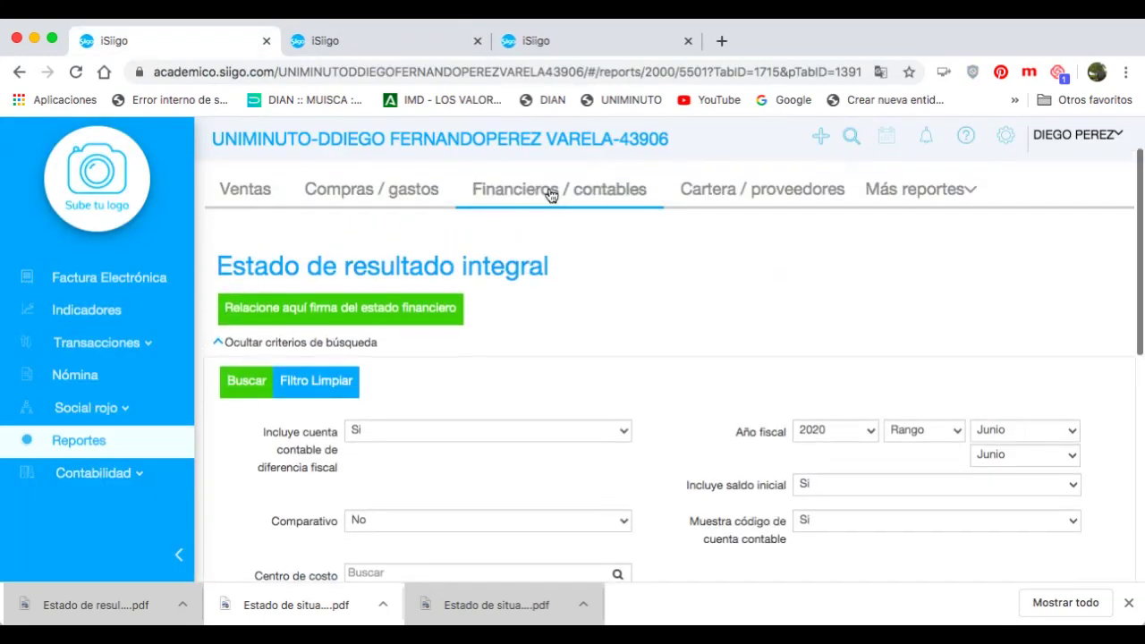
pyautogui.click(549, 191)
pyautogui.scroll(-5, 557, 290)
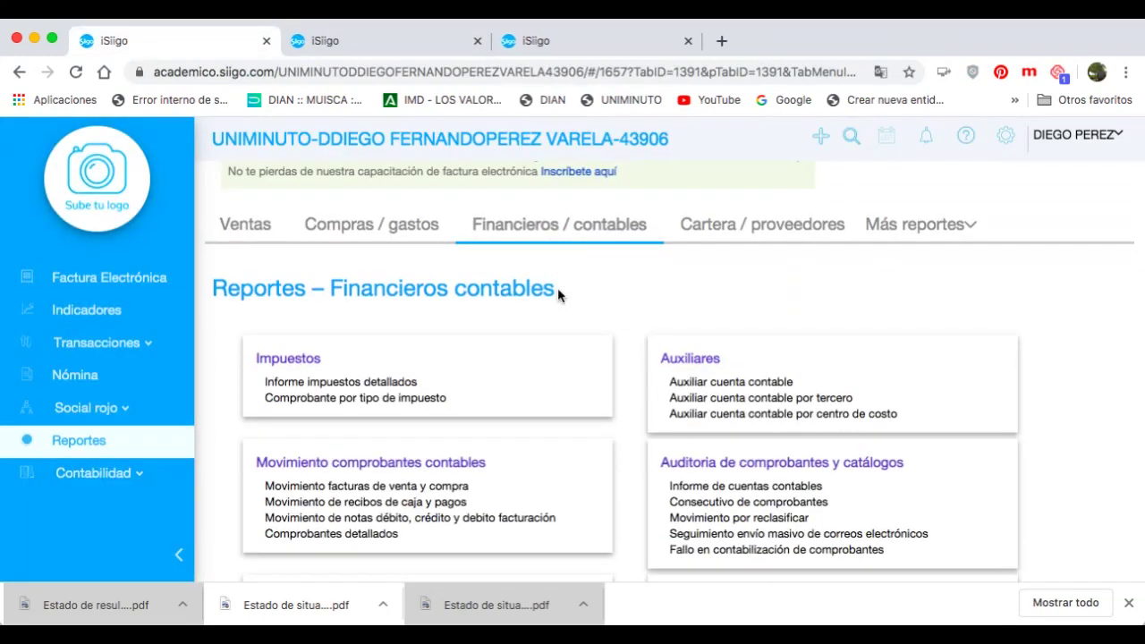
pyautogui.scroll(-5, 557, 294)
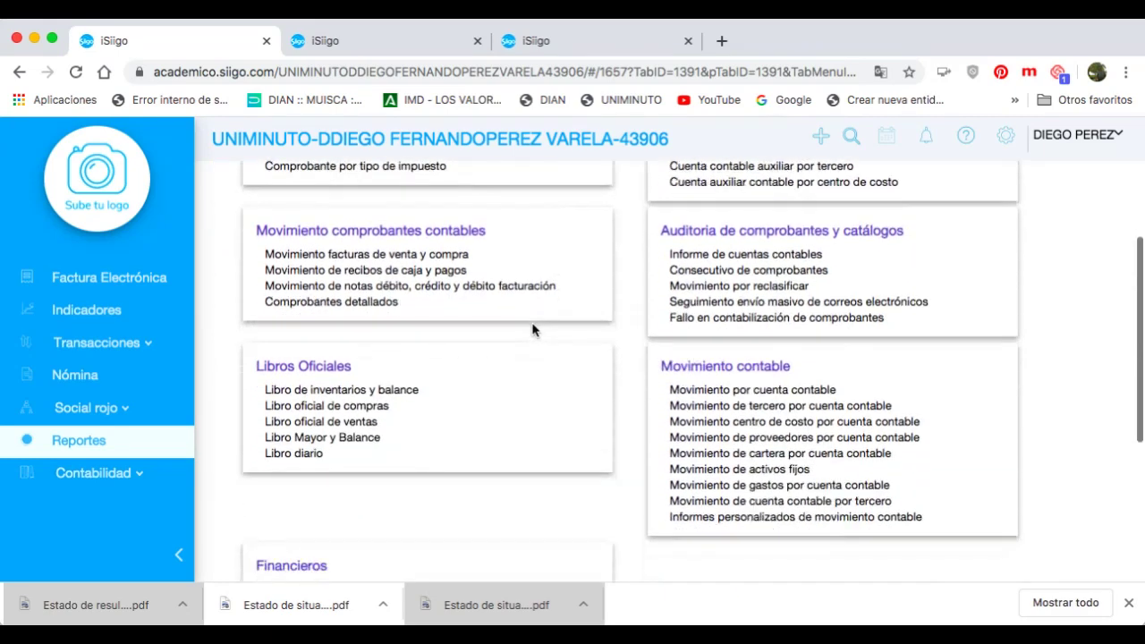
pyautogui.scroll(-2, 529, 331)
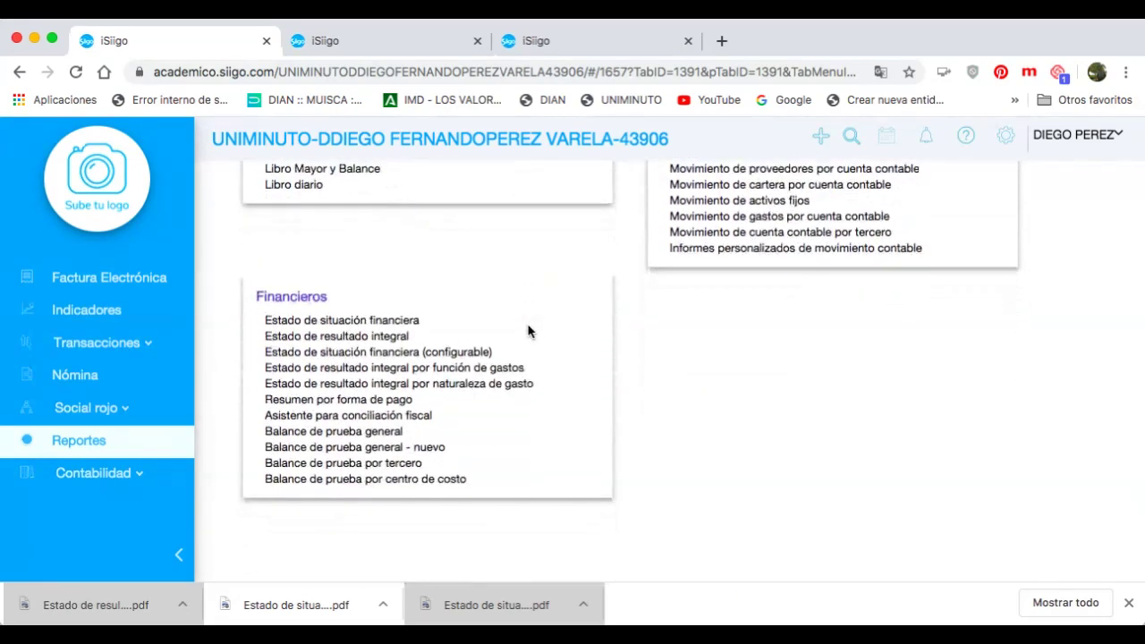
# Open the Resumen por forma de pago report and scroll through its initial view
pyautogui.click(366, 409)
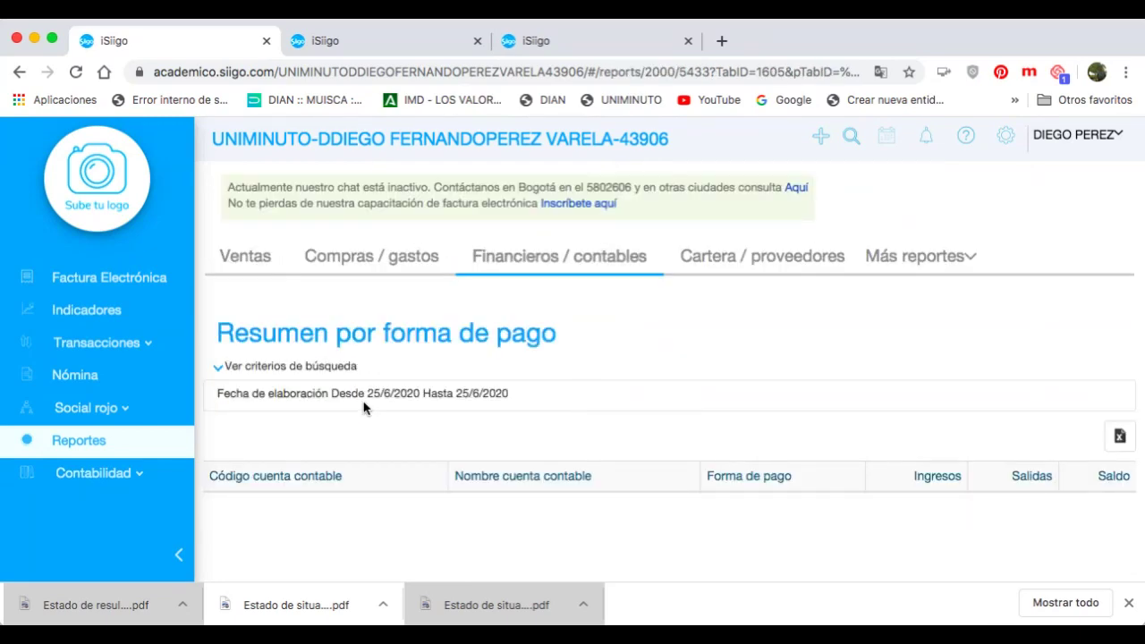
pyautogui.scroll(-2, 635, 366)
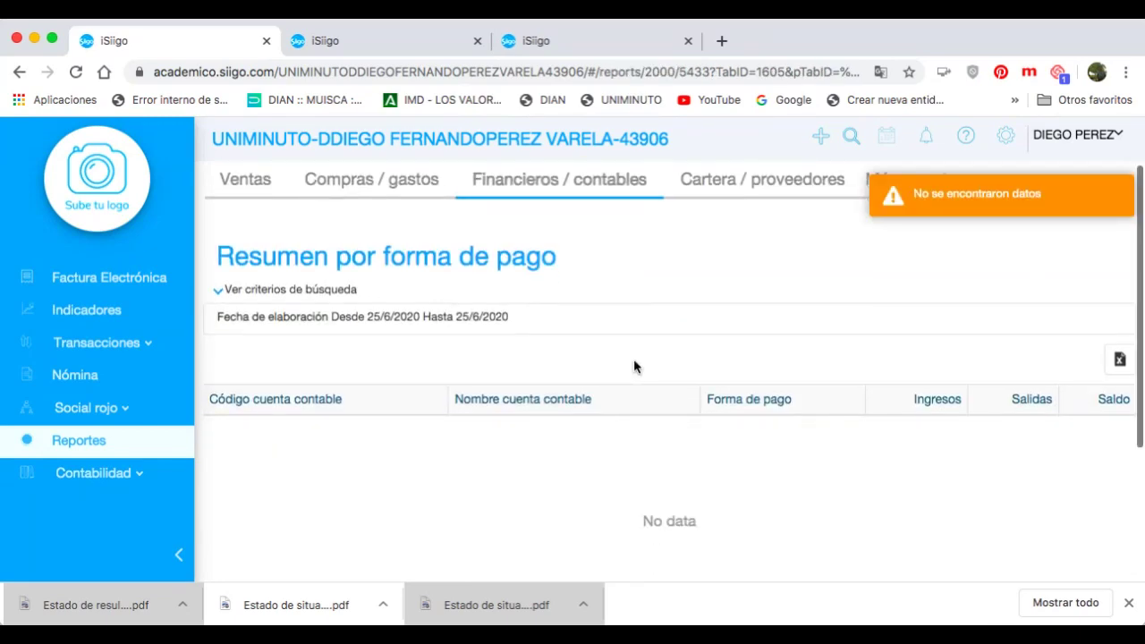
pyautogui.scroll(1, 633, 363)
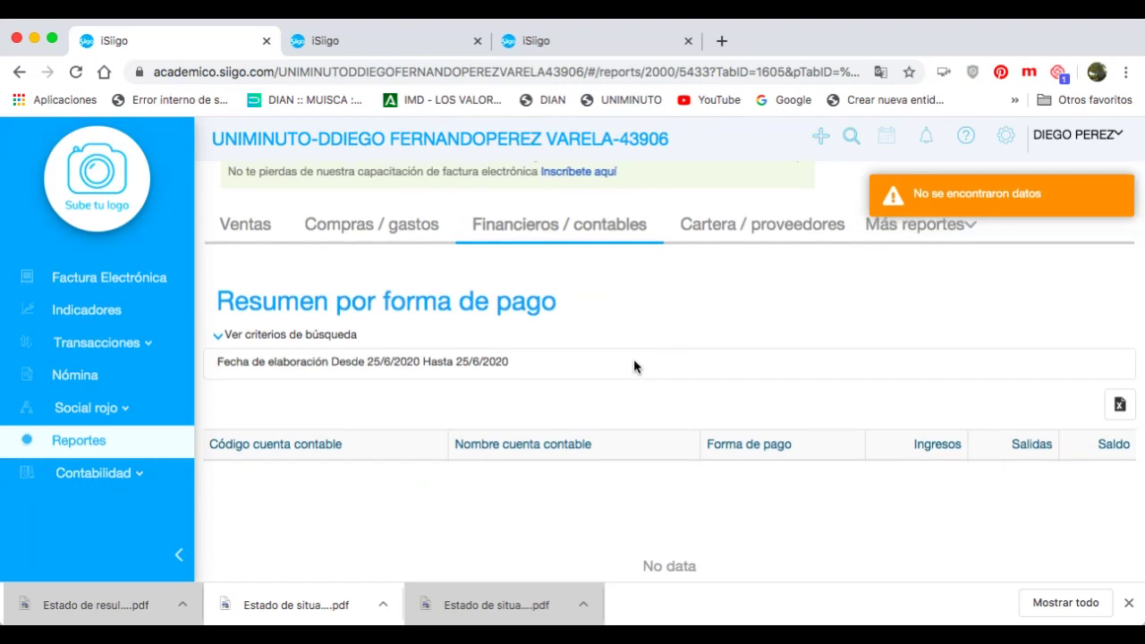
pyautogui.scroll(-2, 633, 367)
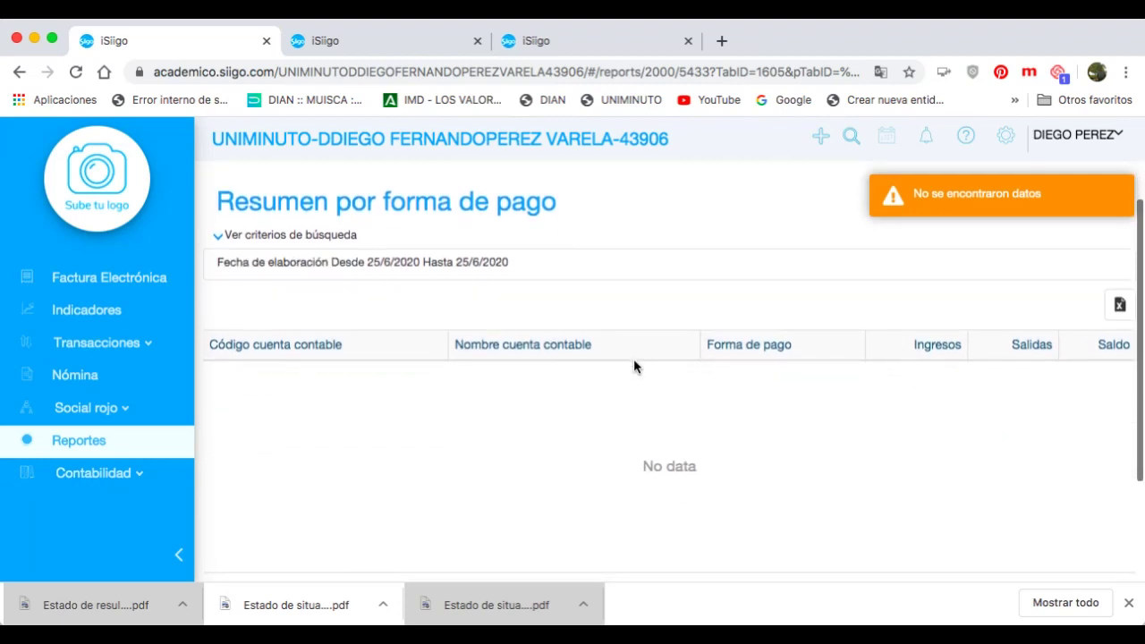
# Set the report's date filter from 01/06/2020 to 30/06/2020
pyautogui.click(221, 237)
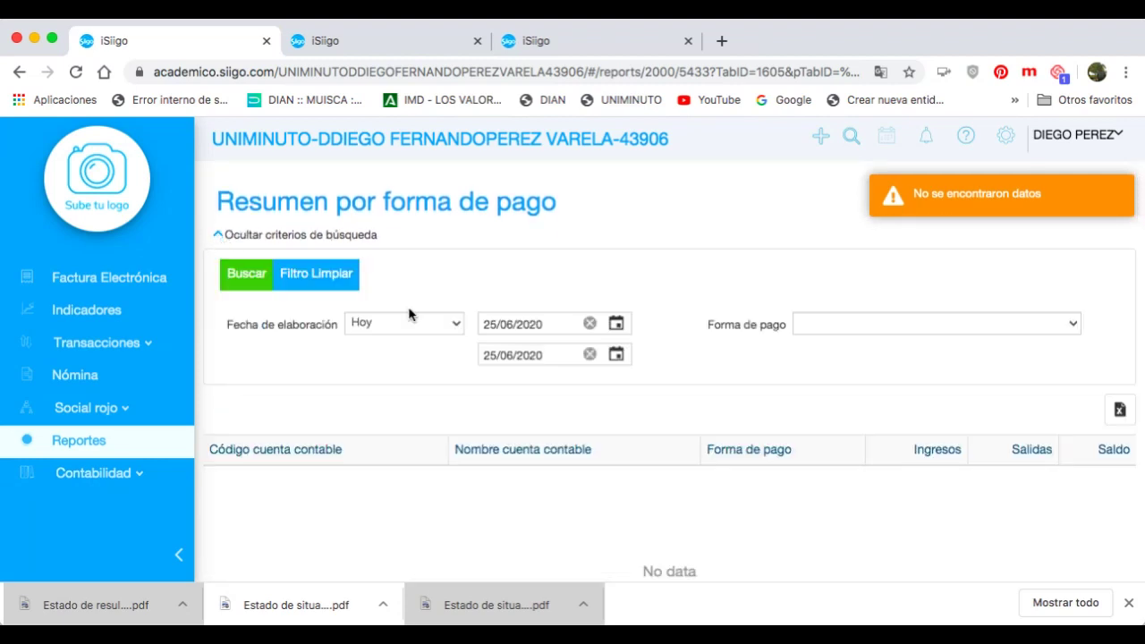
pyautogui.click(591, 325)
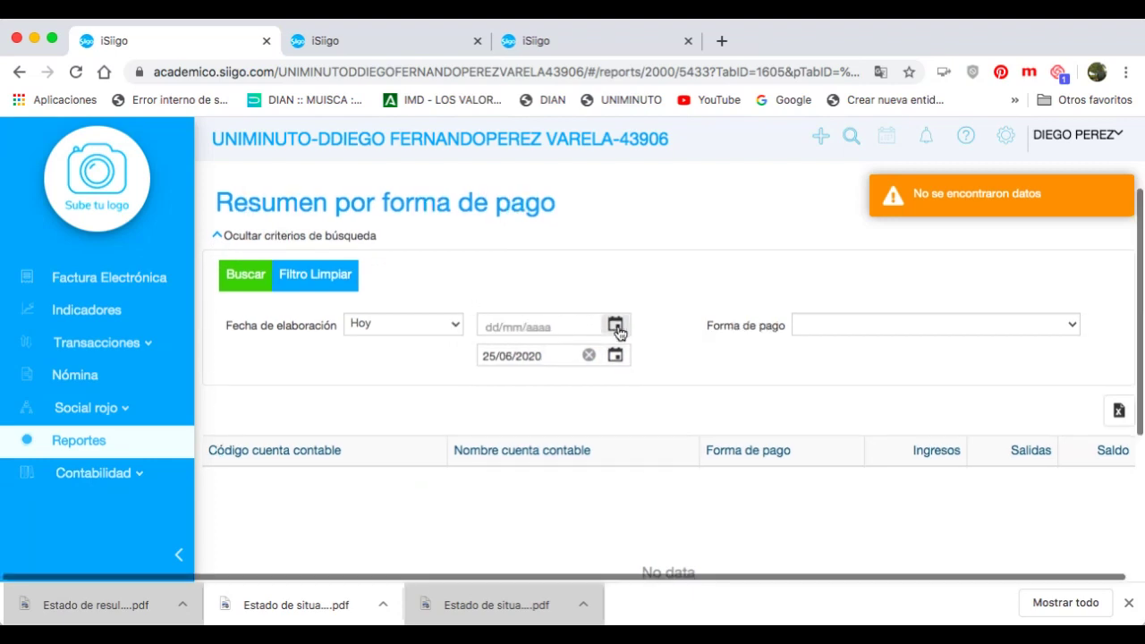
pyautogui.click(618, 329)
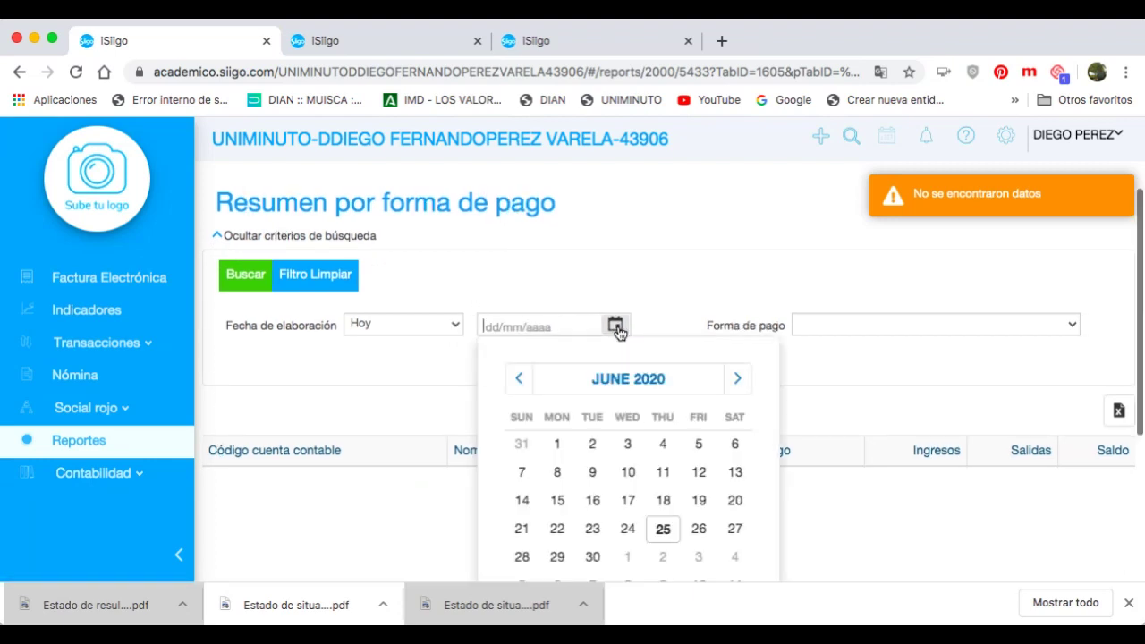
pyautogui.click(695, 392)
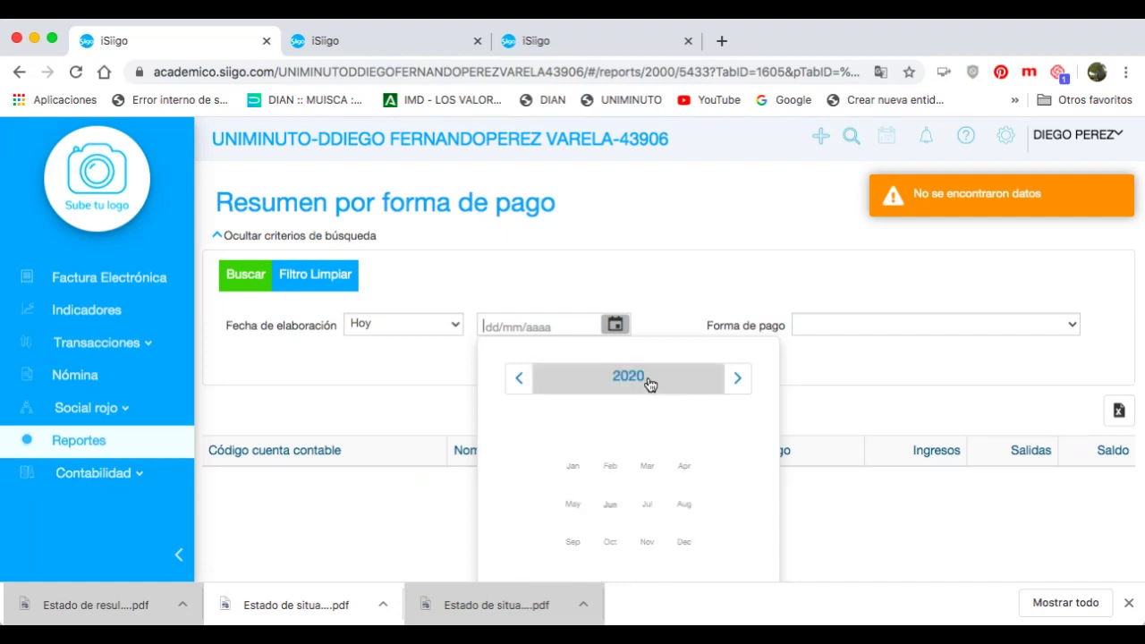
pyautogui.click(599, 507)
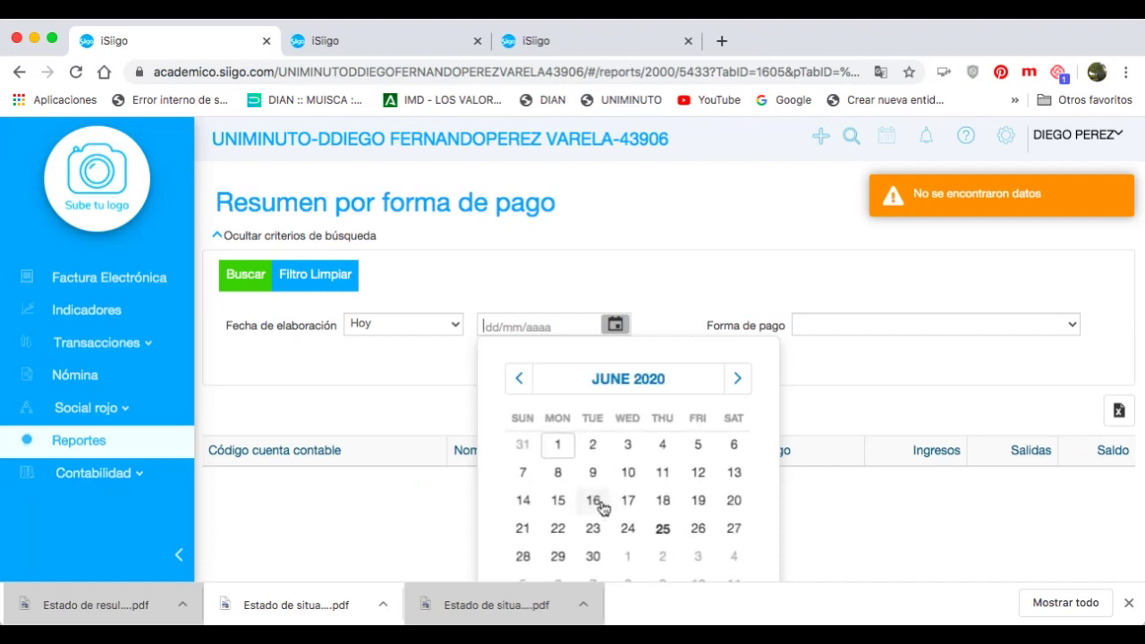
pyautogui.click(556, 448)
pyautogui.click(616, 356)
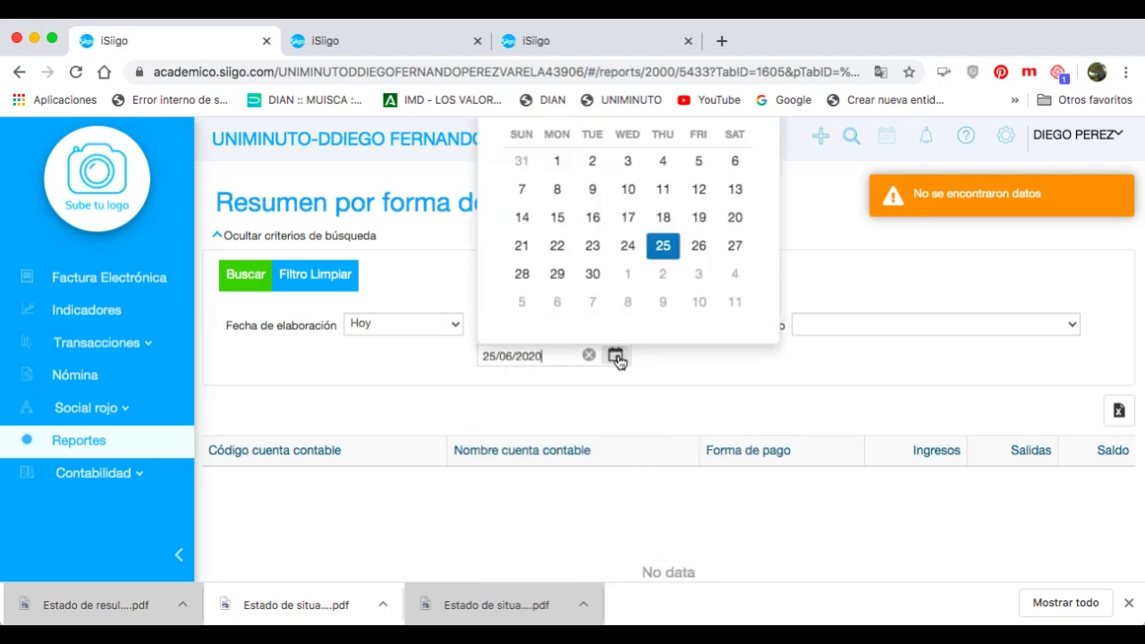
pyautogui.click(592, 275)
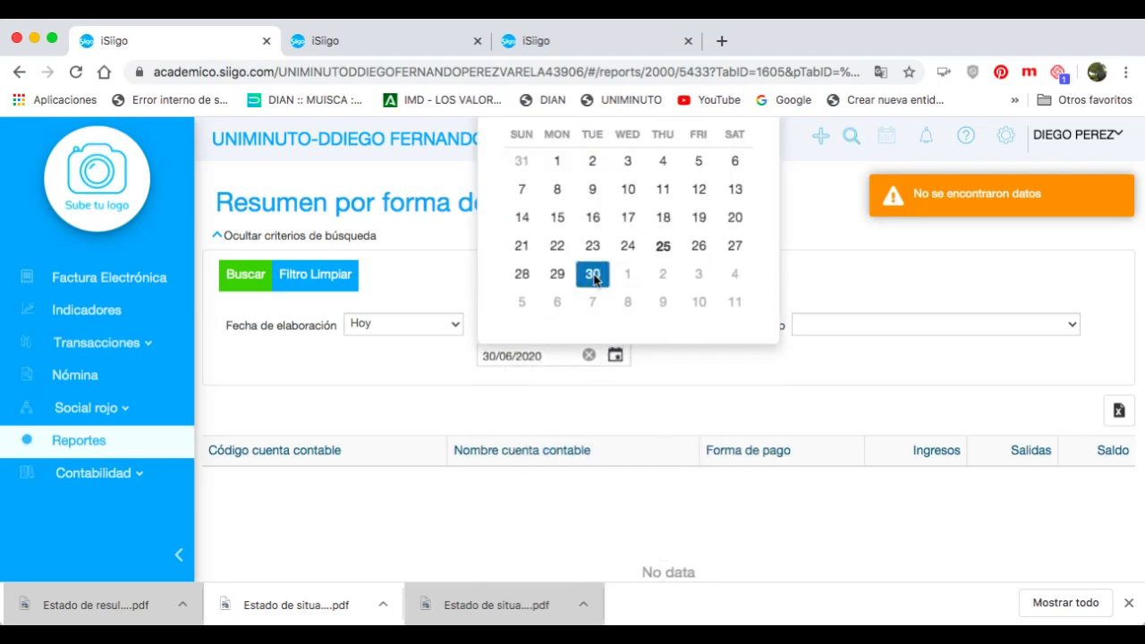
# Run the June 2020 search and review the four accounts totalling -251,453,463.80
pyautogui.click(250, 275)
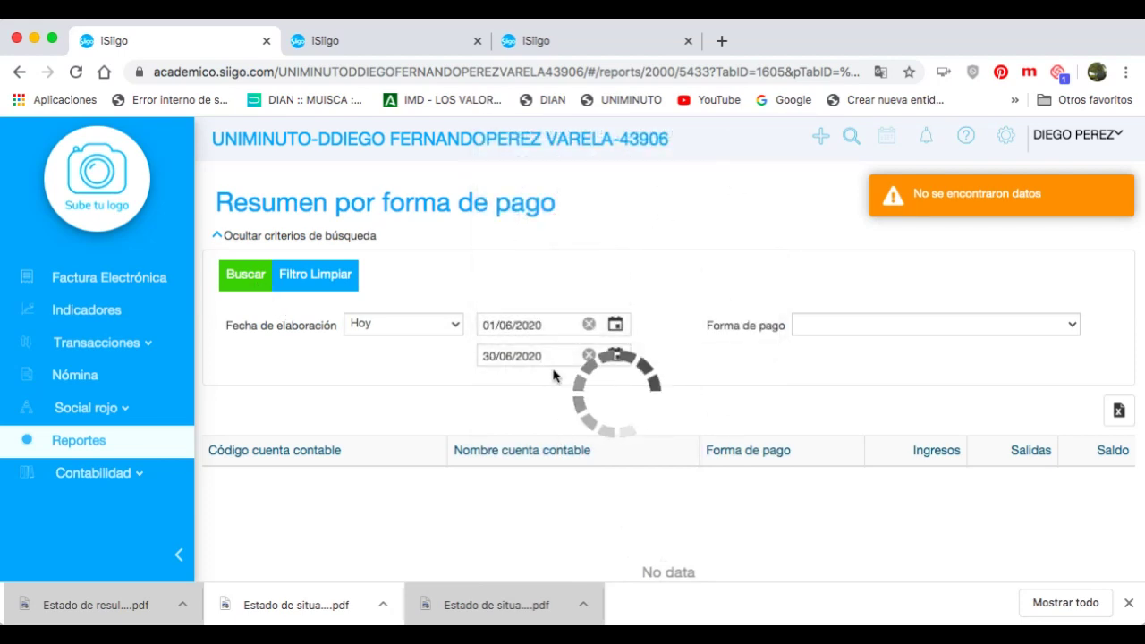
pyautogui.scroll(-3, 591, 385)
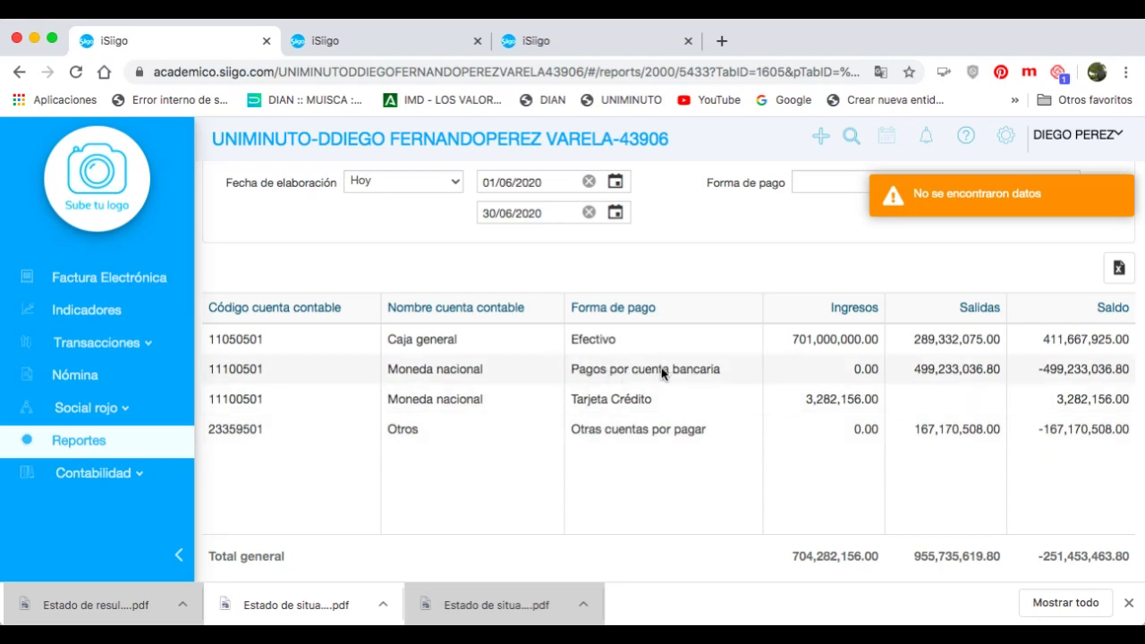
pyautogui.hscroll(1, 729, 407)
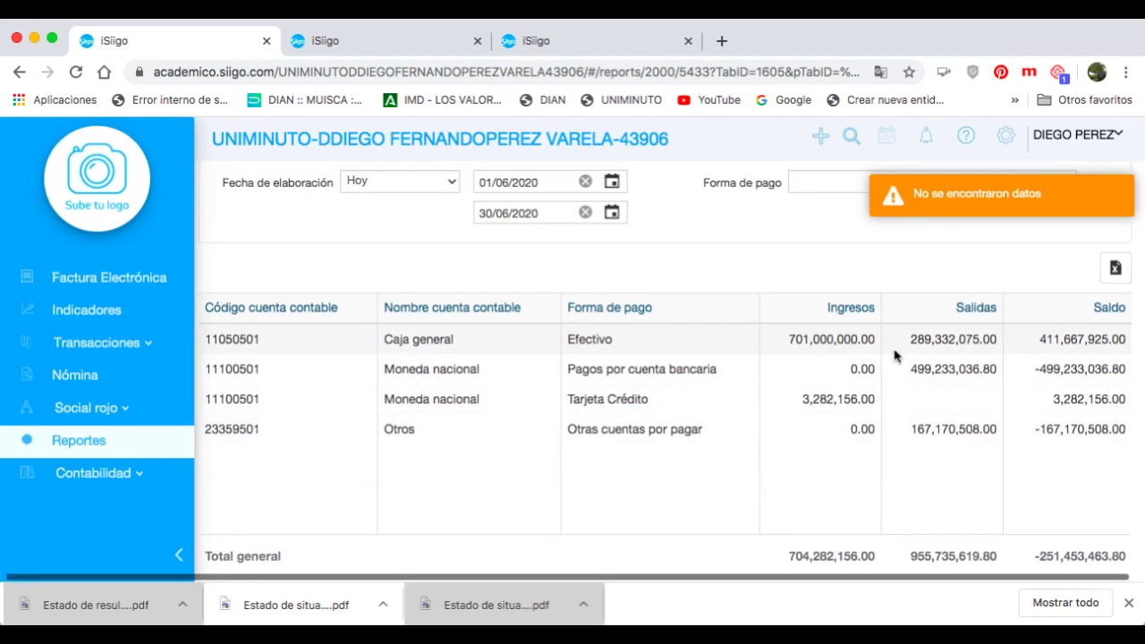
pyautogui.scroll(-2, 1048, 439)
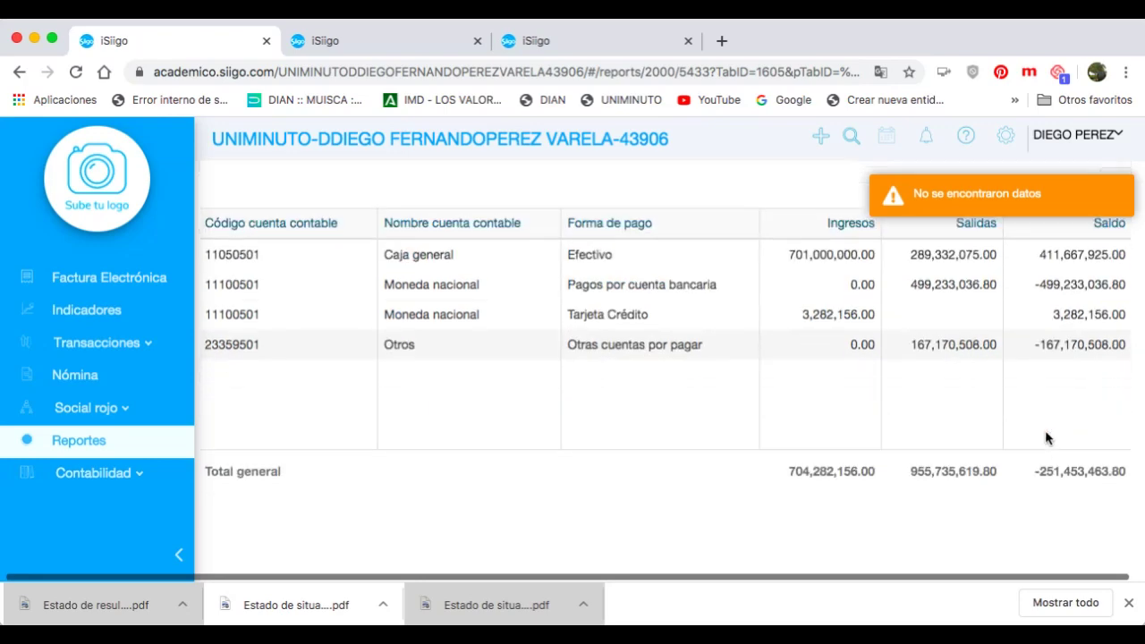
pyautogui.scroll(8, 1047, 438)
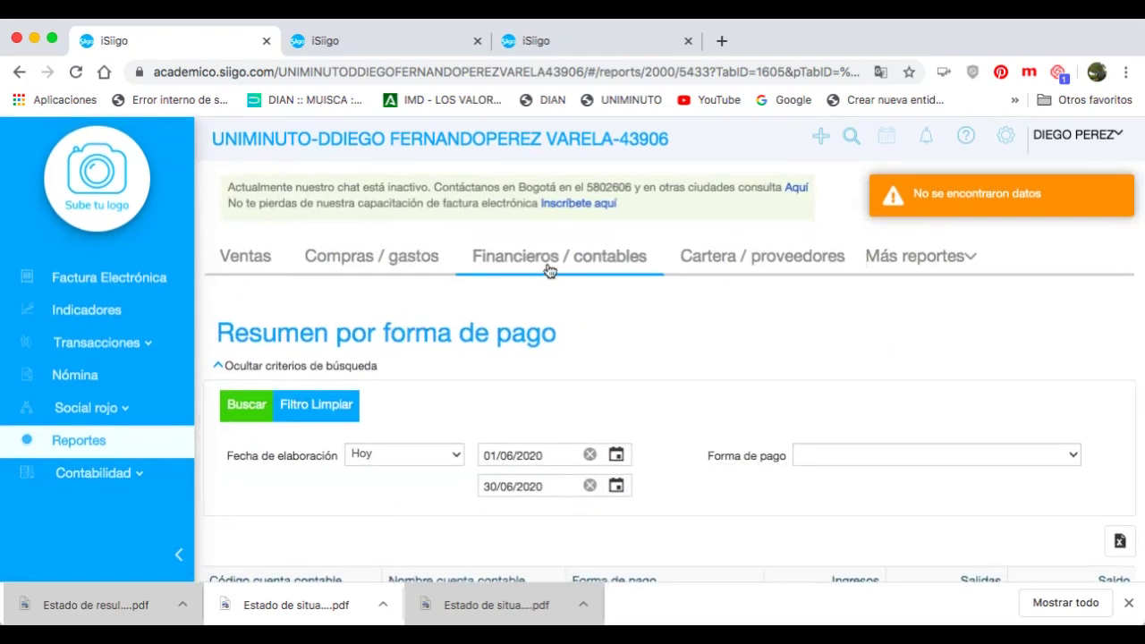
# Go to the Financieros / contables tab and scroll through its tax, auxiliary and audit report cards
pyautogui.click(549, 267)
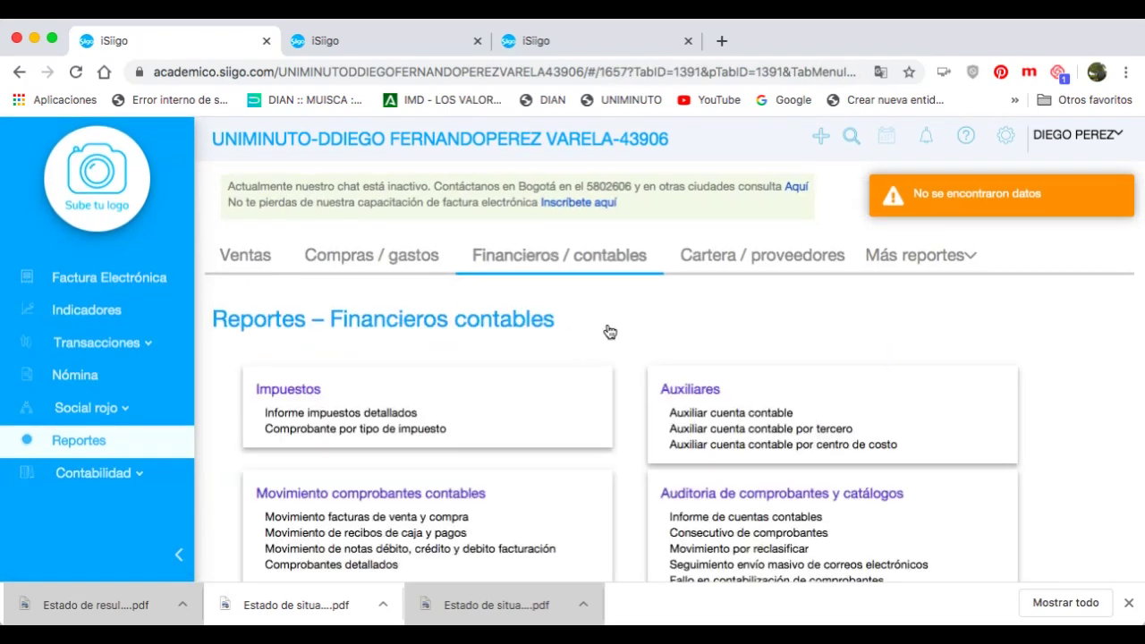
pyautogui.scroll(-10, 609, 332)
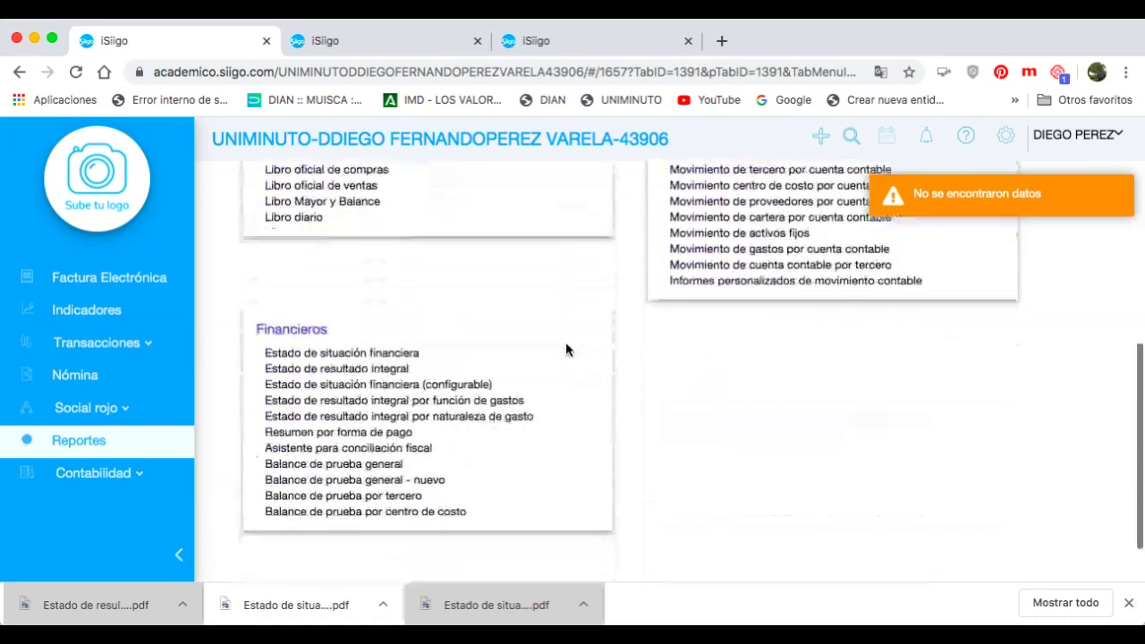
pyautogui.scroll(10, 565, 350)
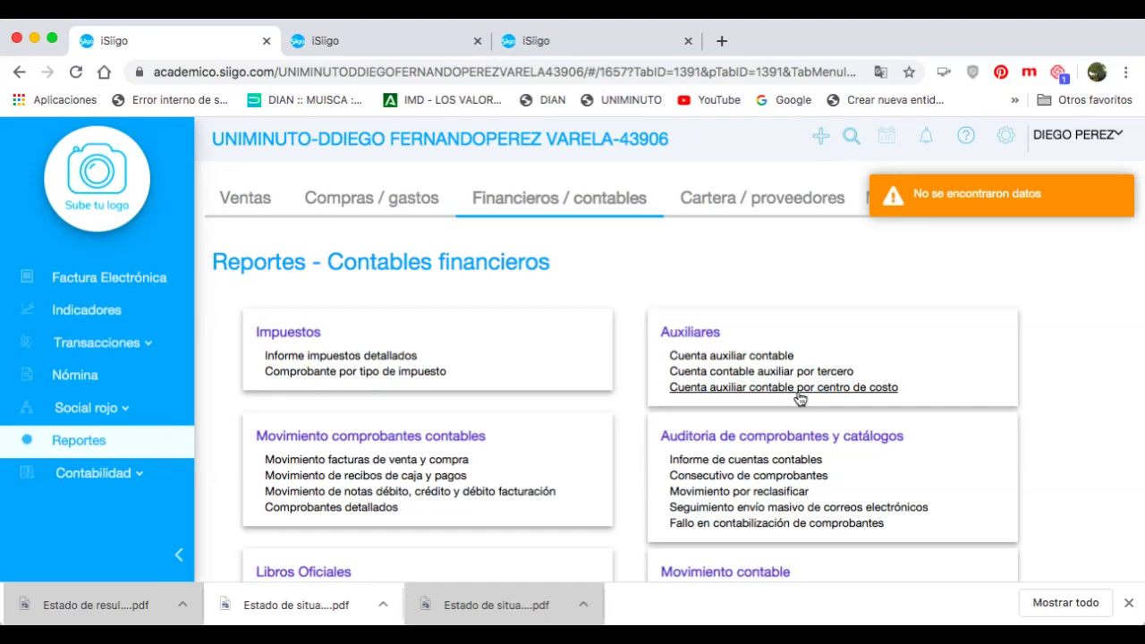
# Try the Cuenta auxiliar contable por centro de costo report, then return to Financieros / contables
pyautogui.click(881, 392)
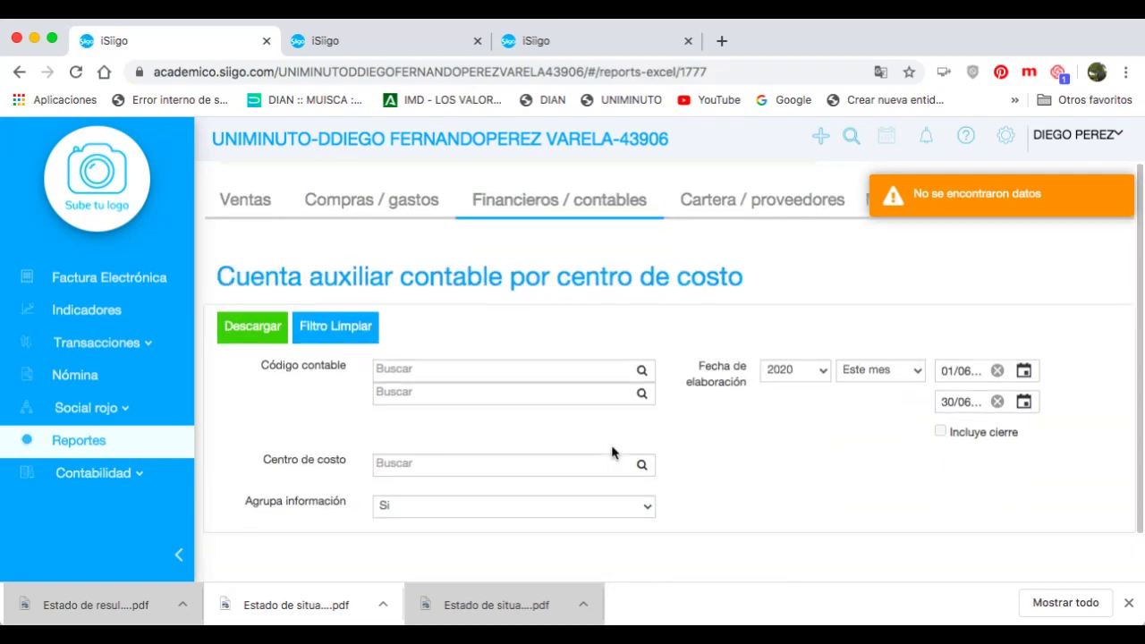
pyautogui.click(255, 305)
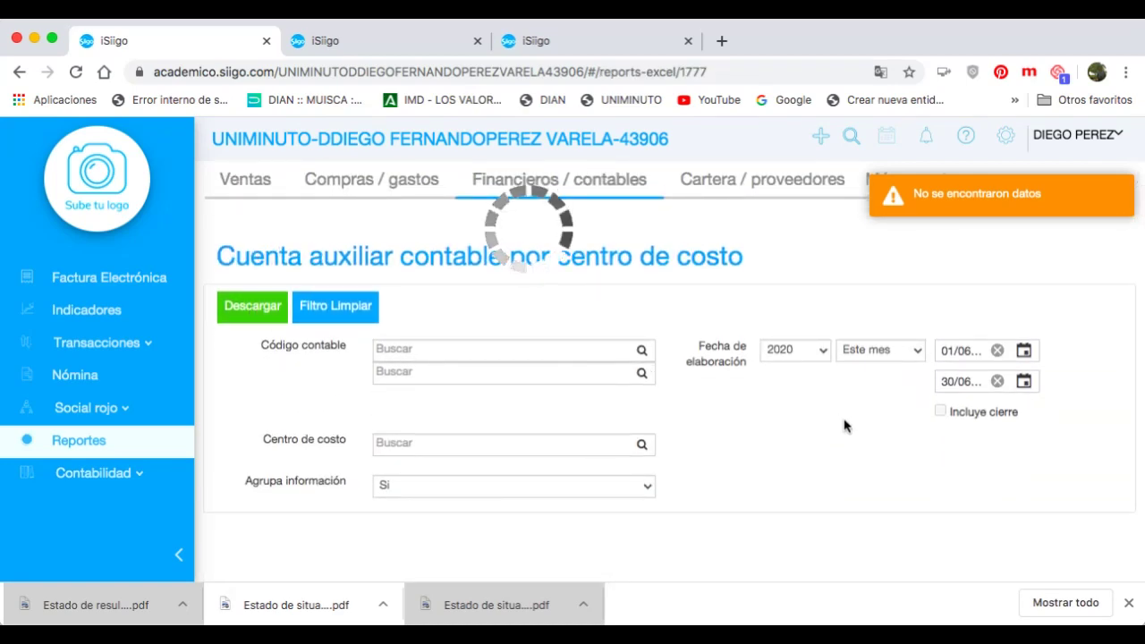
pyautogui.scroll(-1, 851, 429)
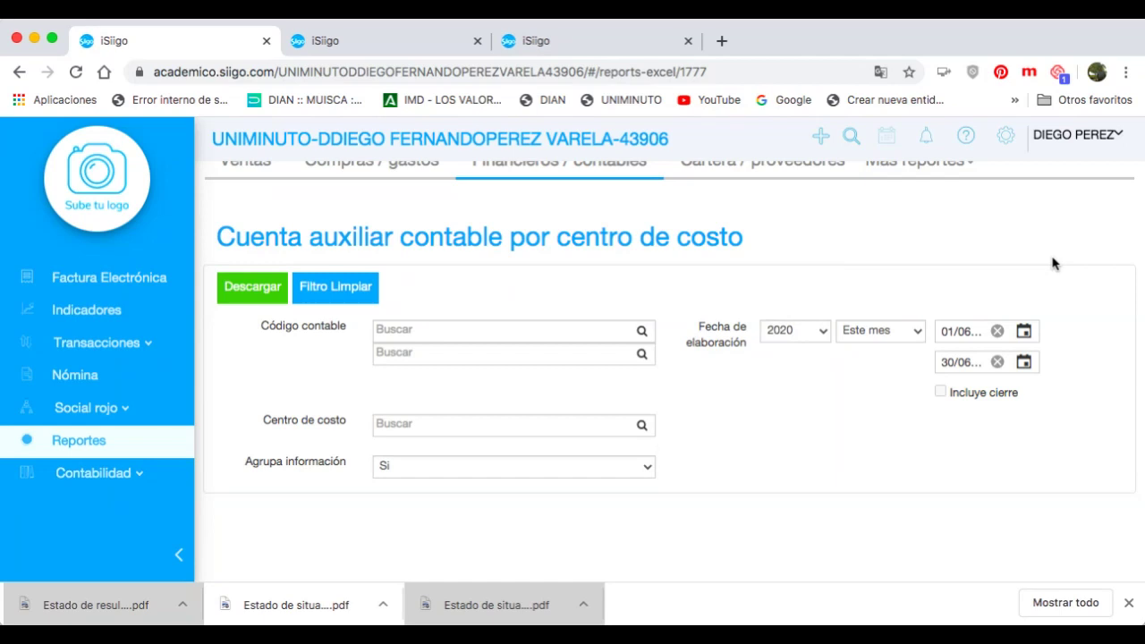
pyautogui.click(616, 426)
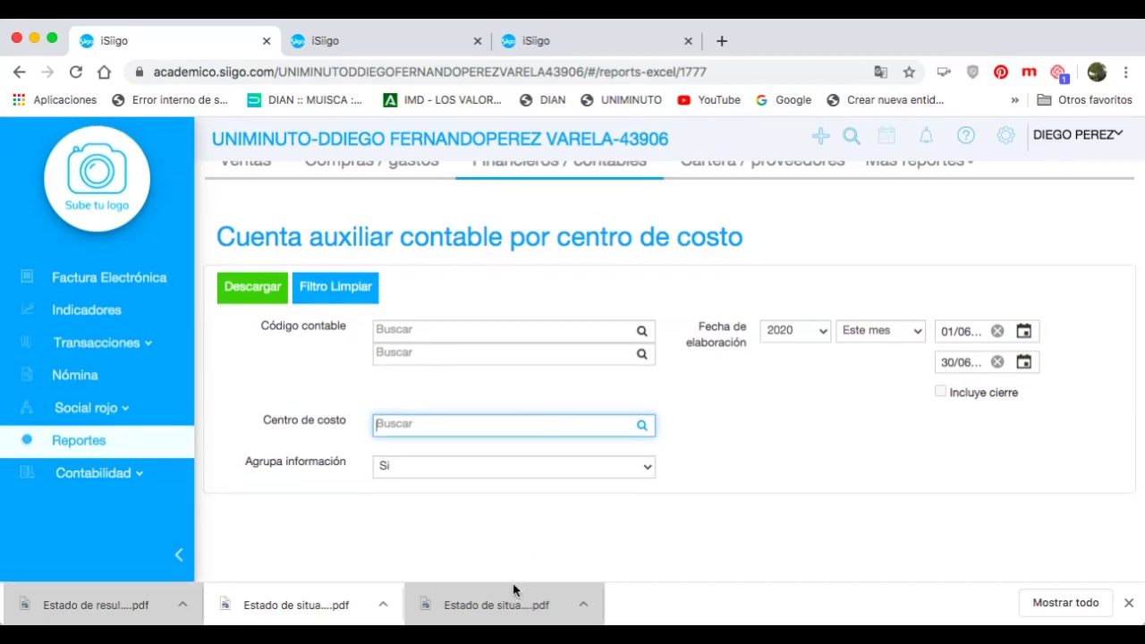
pyautogui.scroll(2, 588, 361)
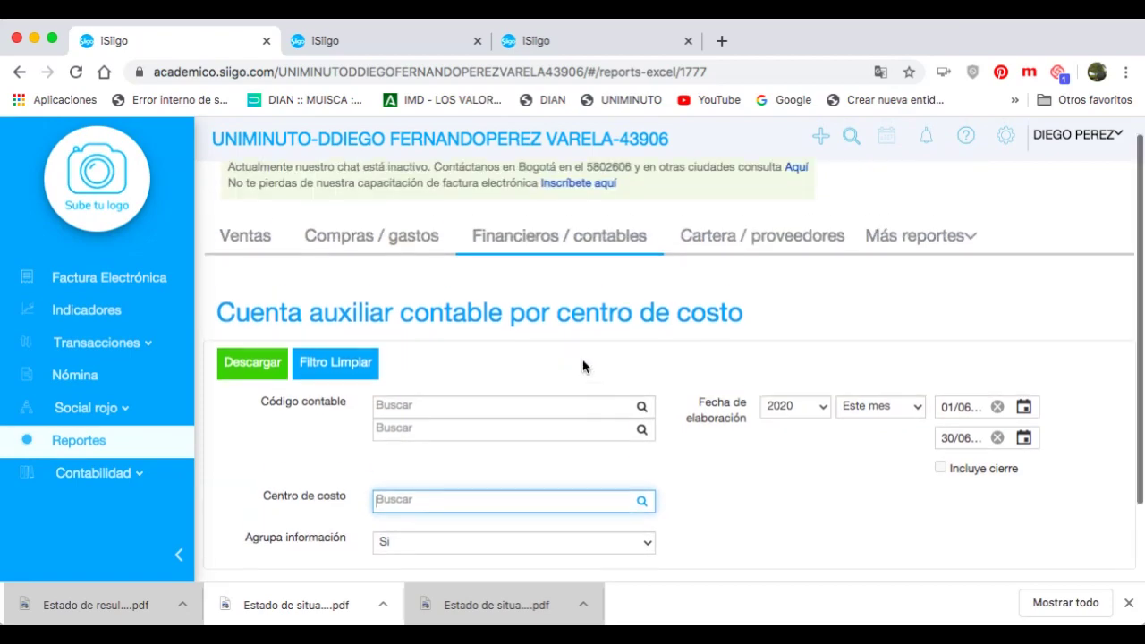
pyautogui.click(548, 266)
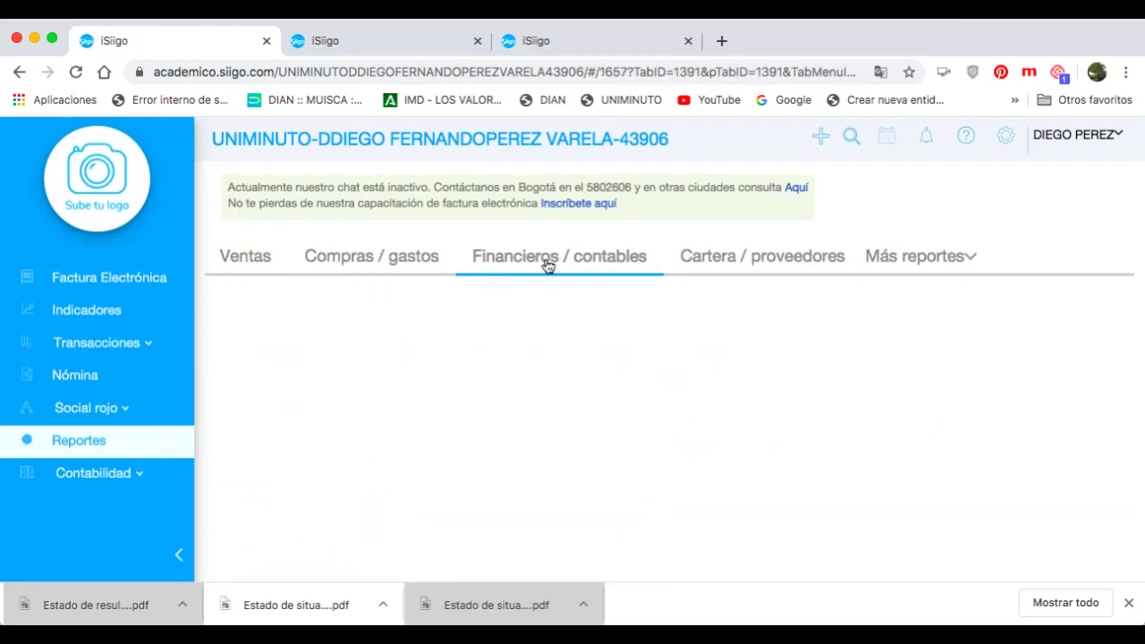
# Open the Cuenta auxiliar contable report from the Auxiliares card and view its filters
pyautogui.scroll(-2, 781, 302)
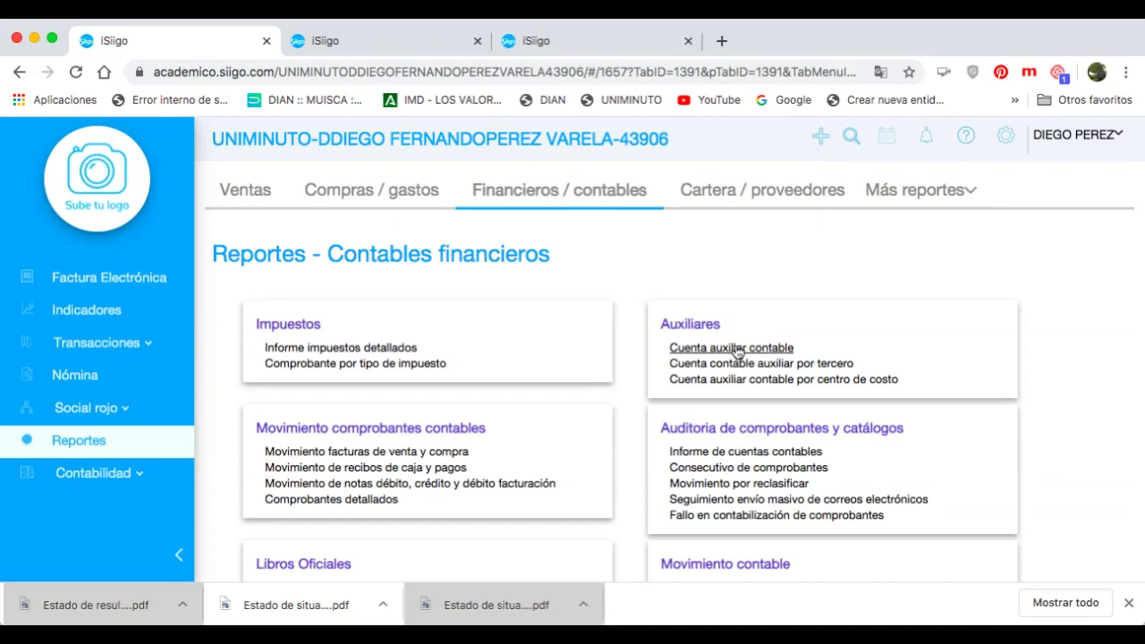
pyautogui.click(736, 349)
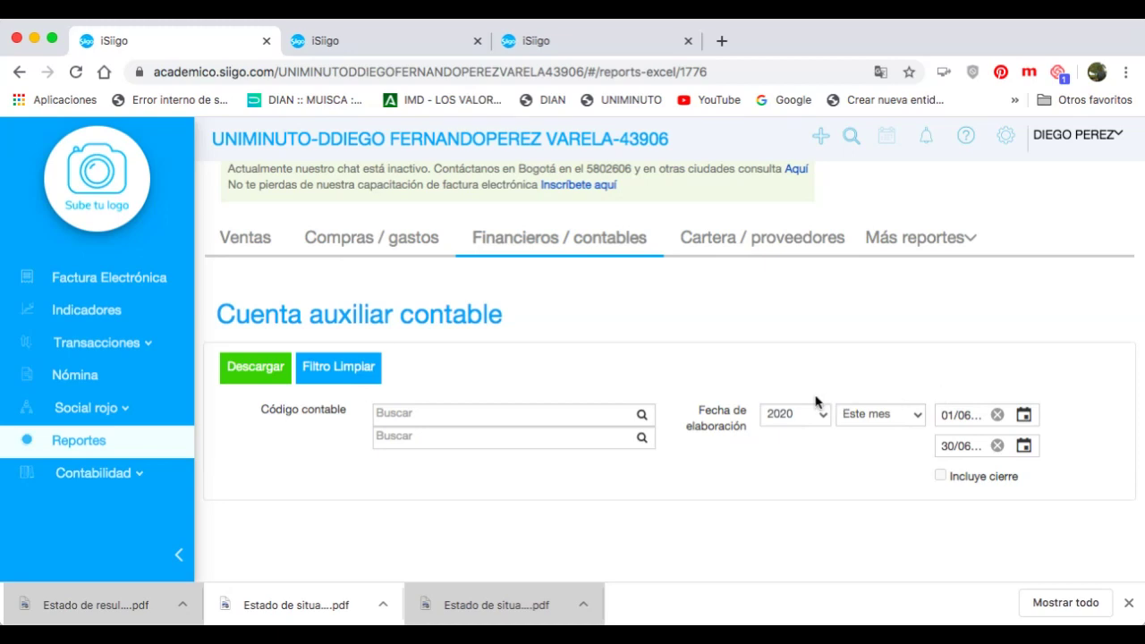
pyautogui.scroll(-1, 816, 401)
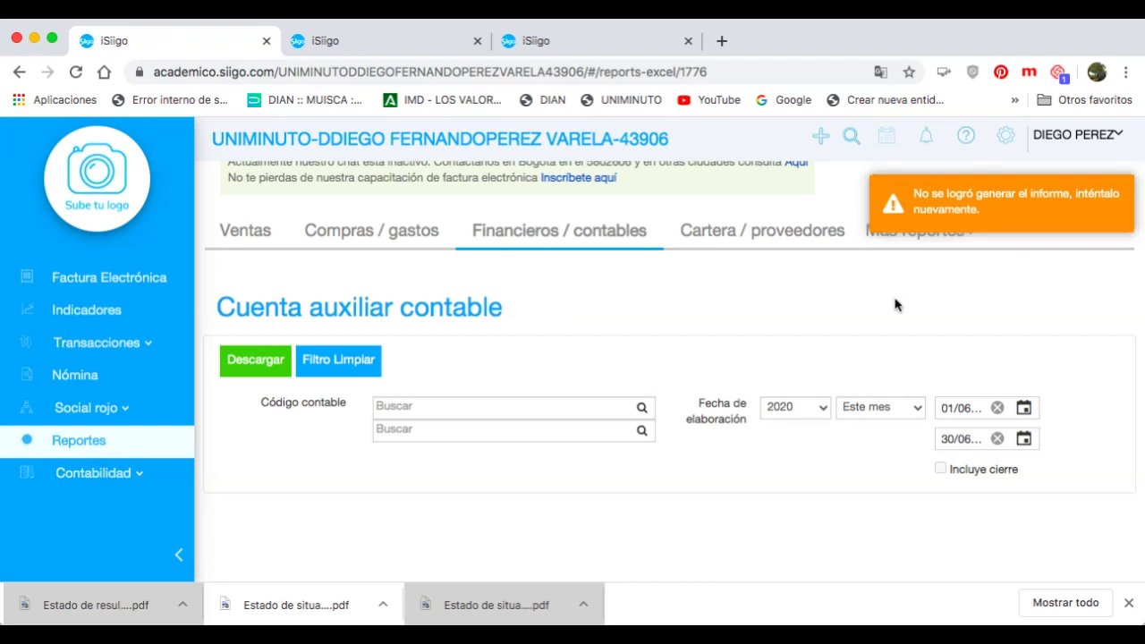
# Filter by account 24081001 Iva descontable por compras 19% (searching 2408) and download the report
pyautogui.click(568, 410)
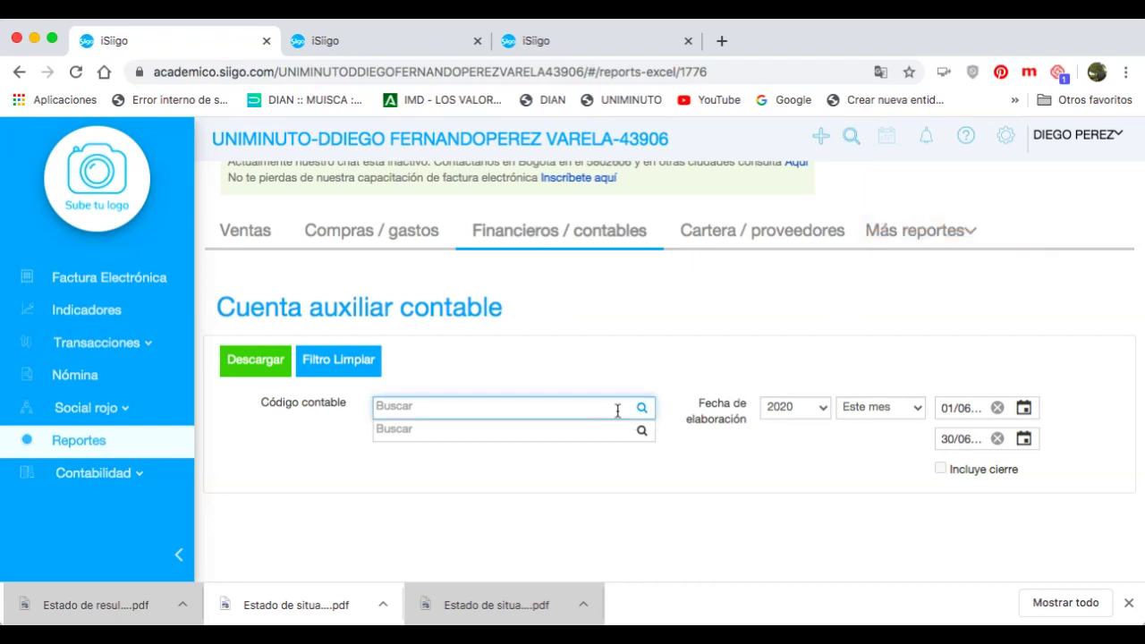
pyautogui.scroll(-3, 615, 426)
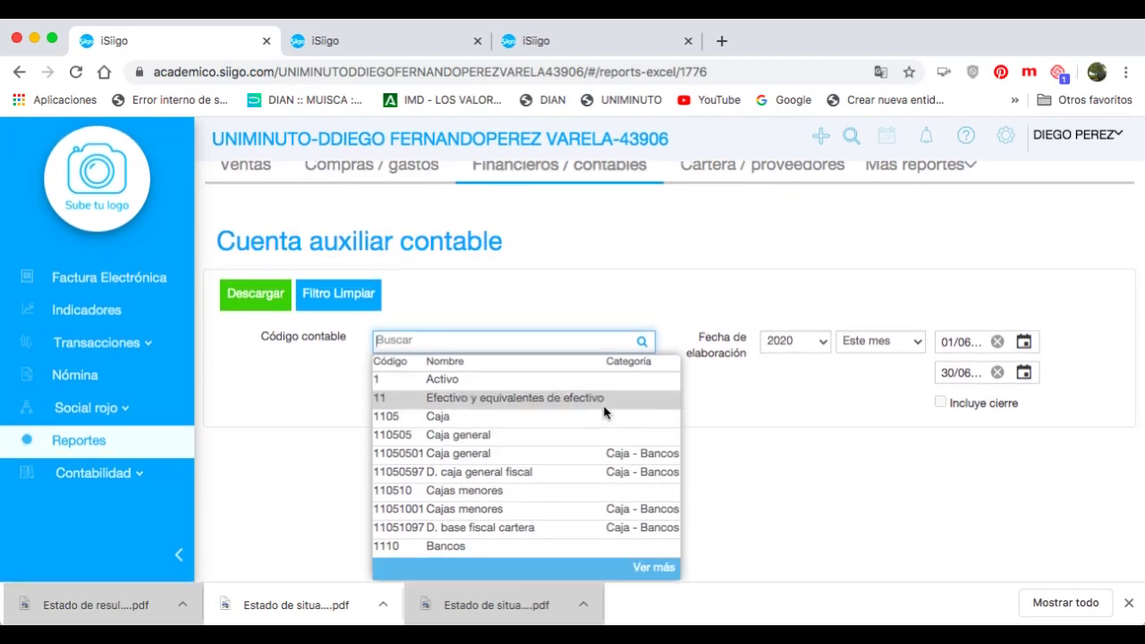
pyautogui.write('2408')
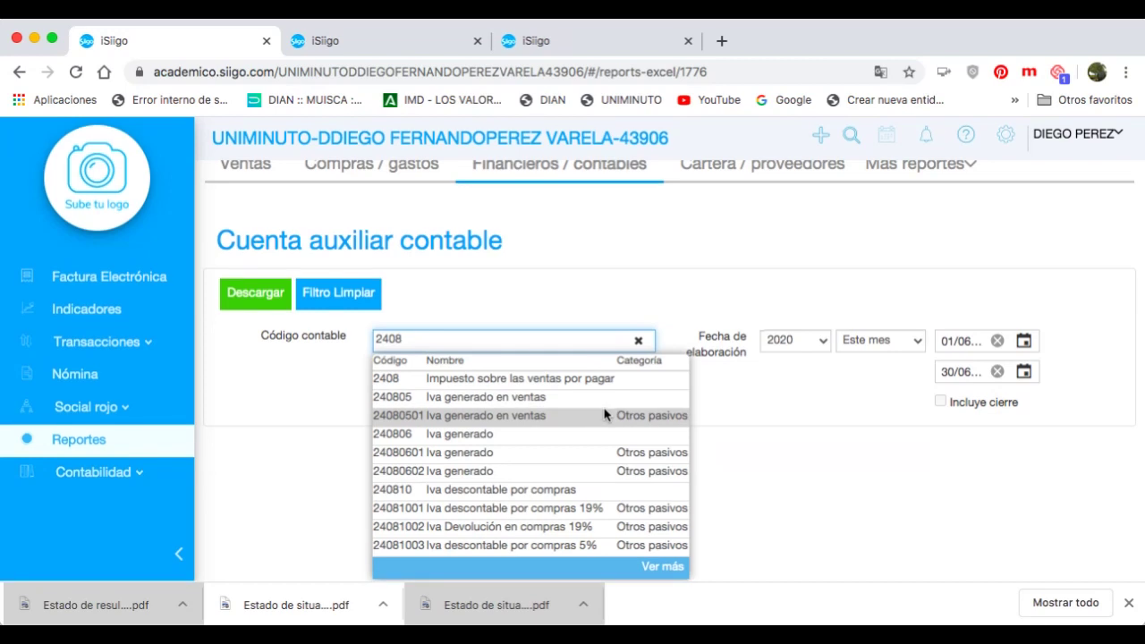
pyautogui.click(582, 509)
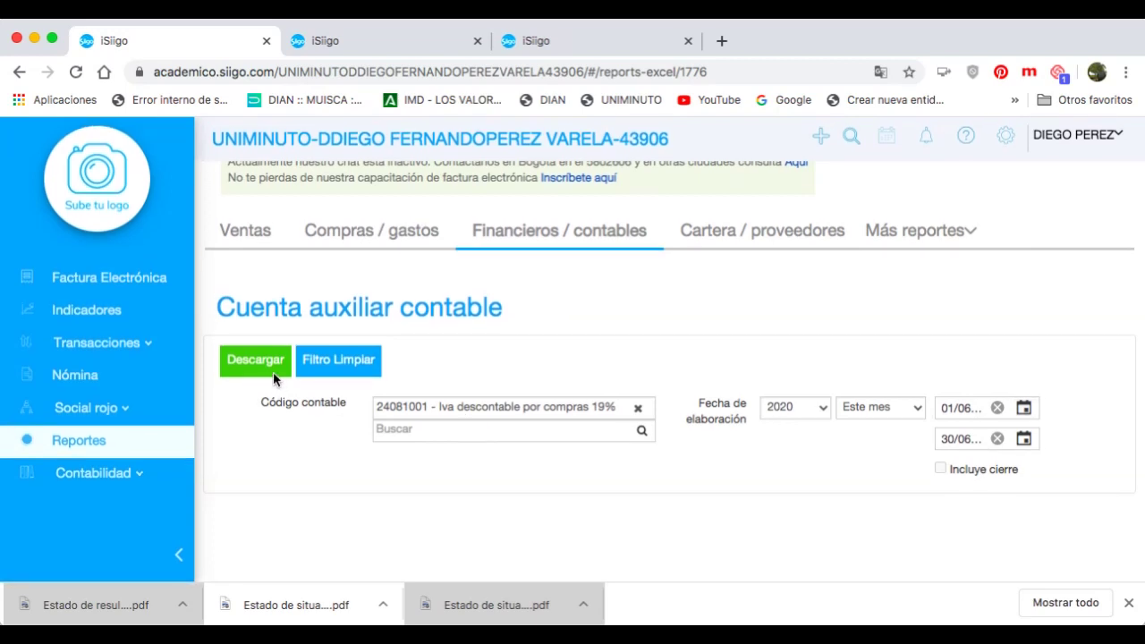
pyautogui.click(260, 362)
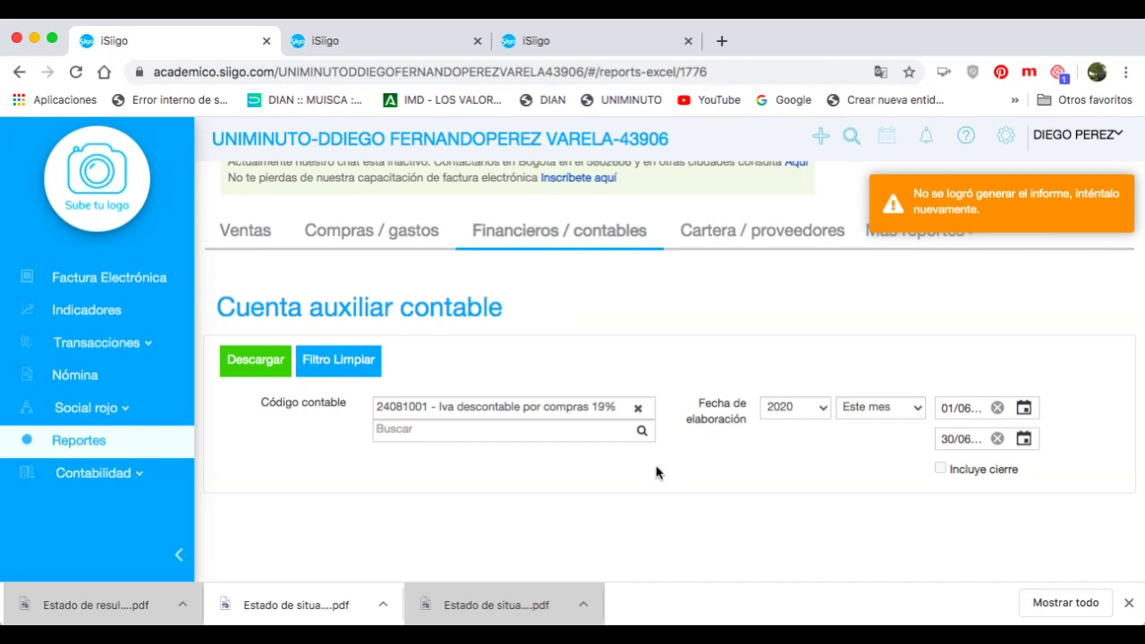
# Set the range's end account to 24081001 as well and retry the download
pyautogui.click(616, 435)
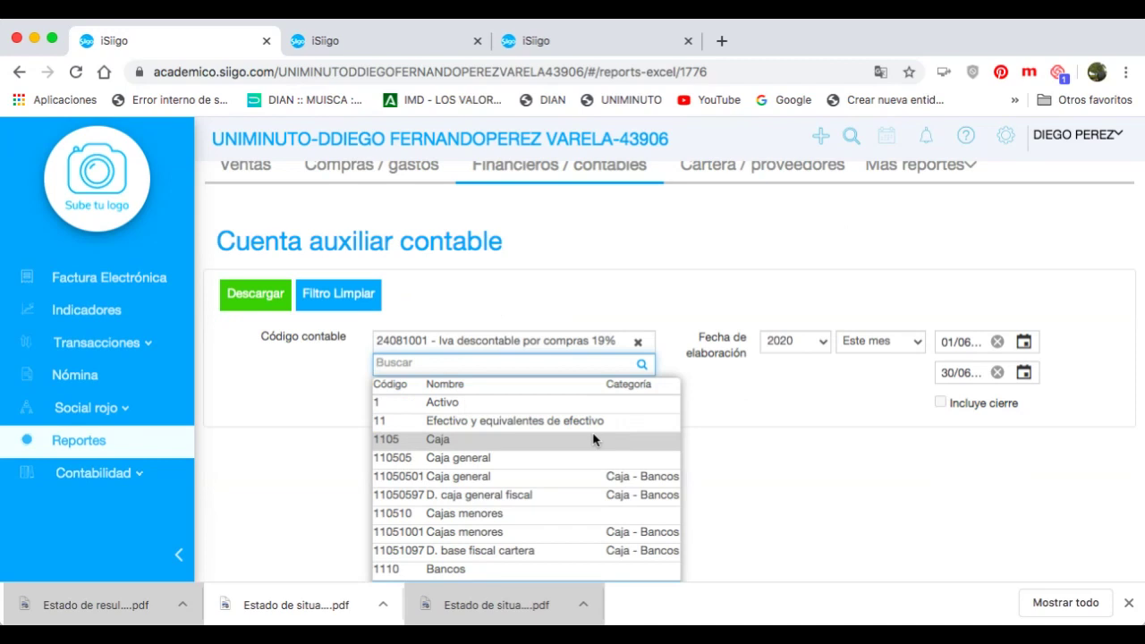
pyautogui.scroll(-1, 593, 439)
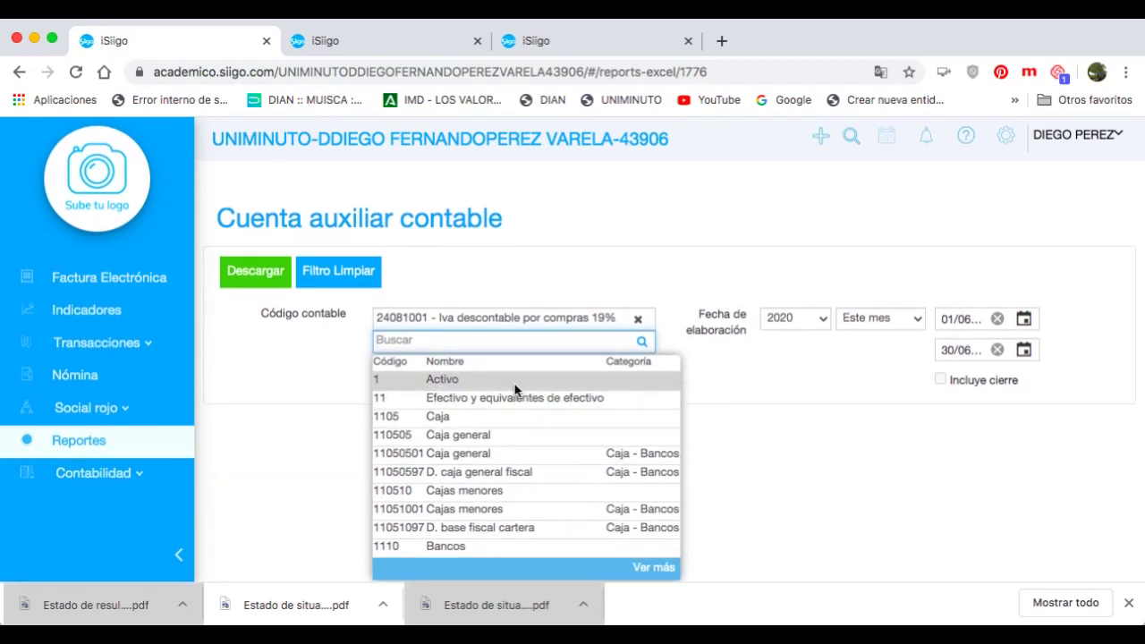
pyautogui.write('24')
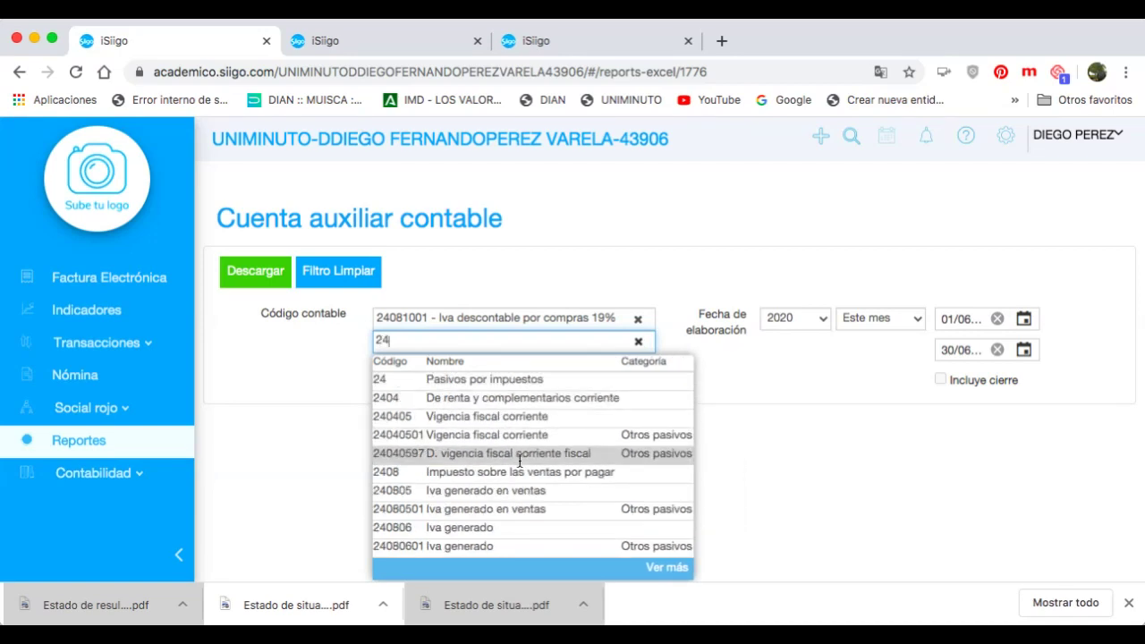
pyautogui.scroll(2, 528, 458)
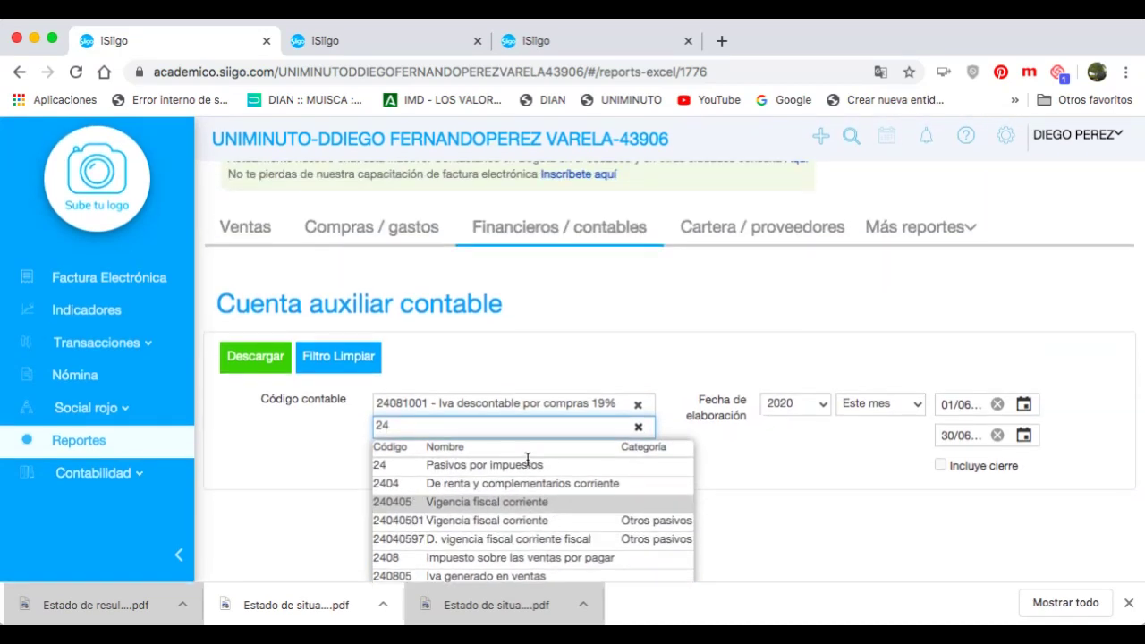
pyautogui.scroll(-1, 527, 459)
pyautogui.write('08')
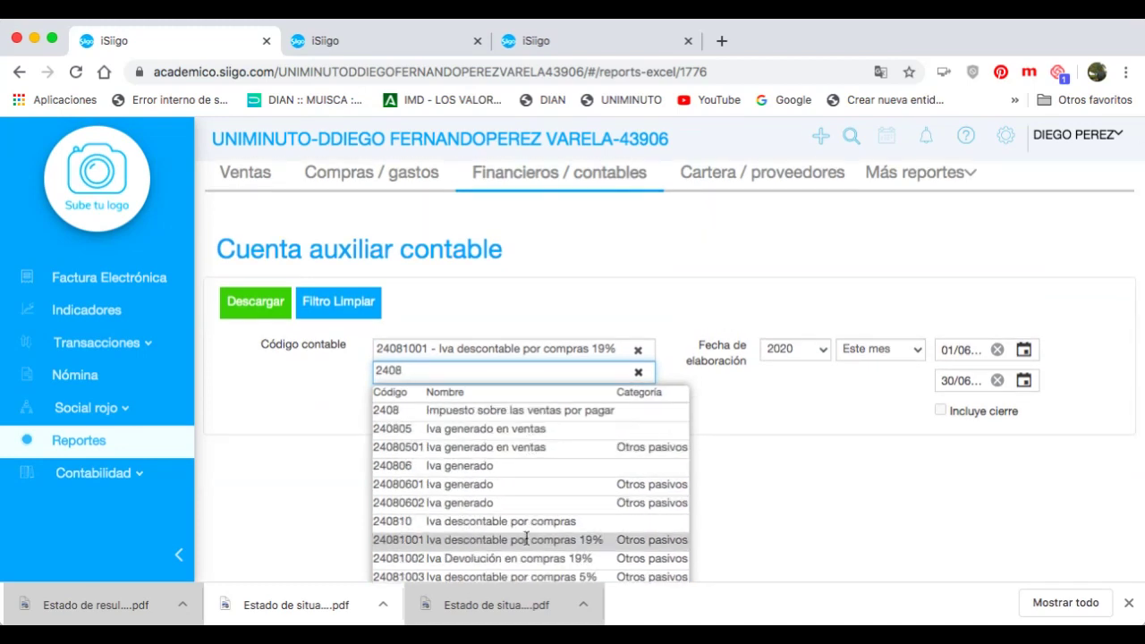
pyautogui.click(526, 539)
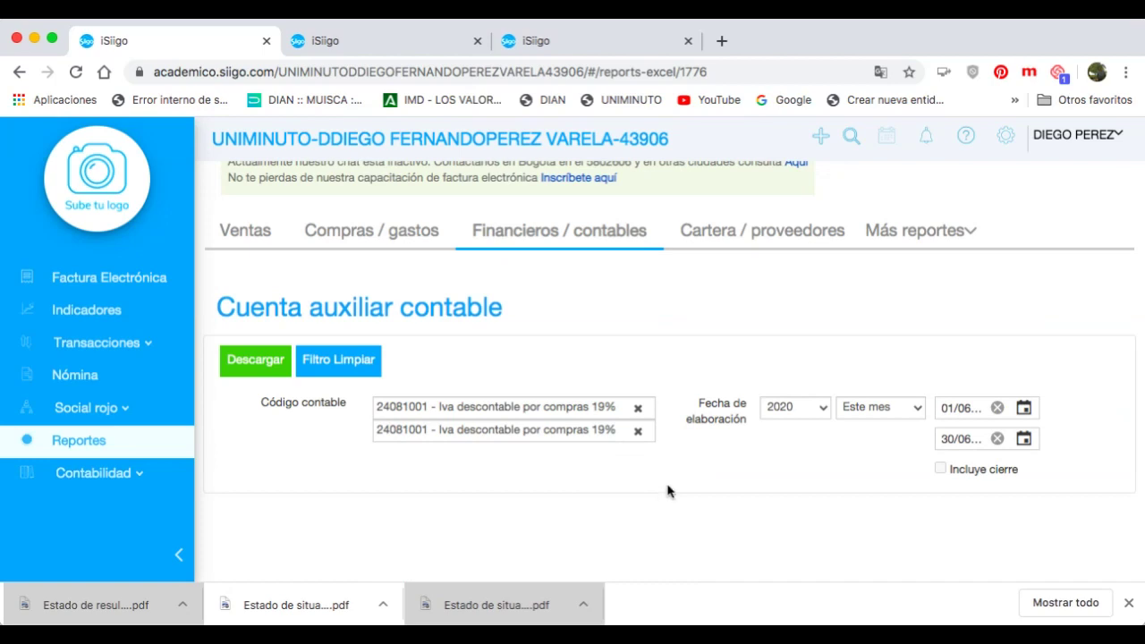
pyautogui.click(259, 365)
# Replace the first account code with 23651503 Retención 7%
pyautogui.click(637, 408)
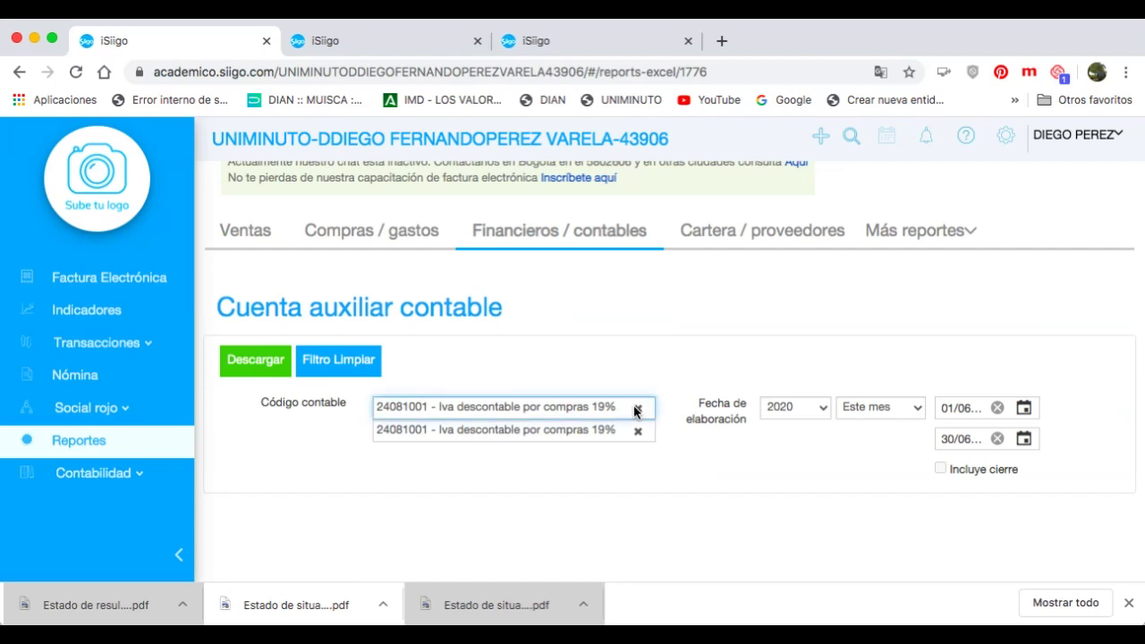
pyautogui.click(638, 409)
pyautogui.click(569, 409)
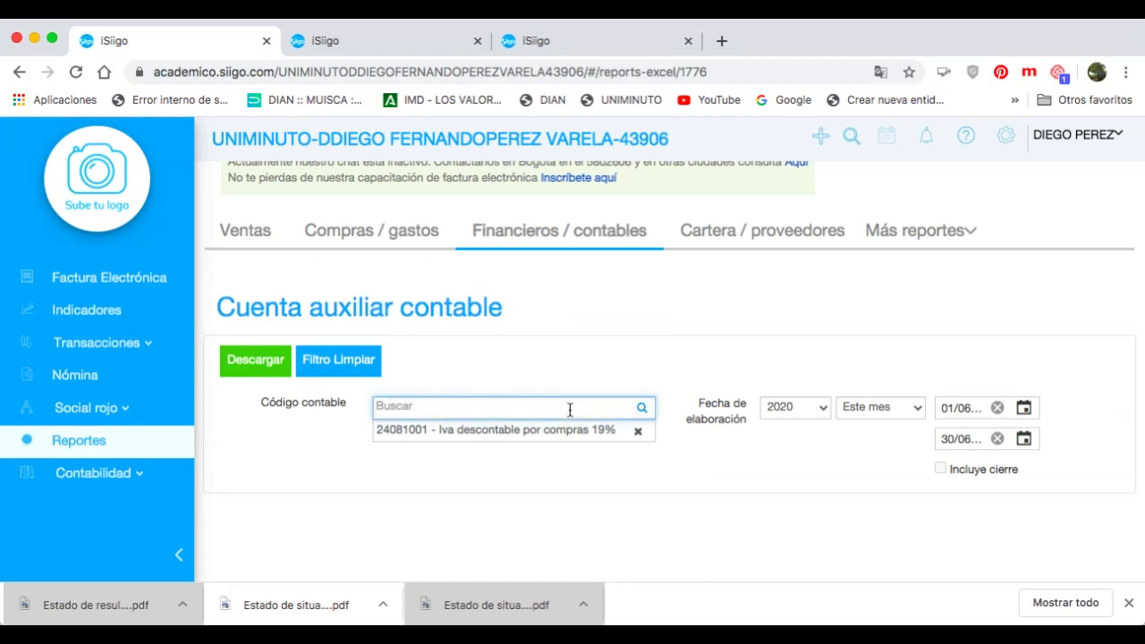
pyautogui.write('23')
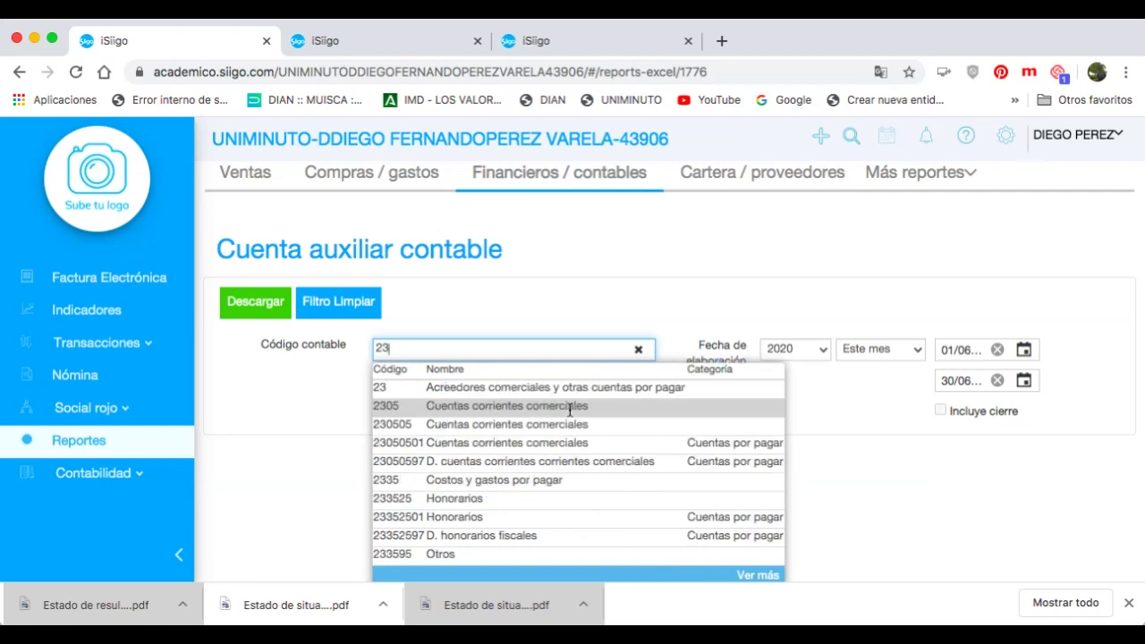
pyautogui.scroll(-1, 541, 458)
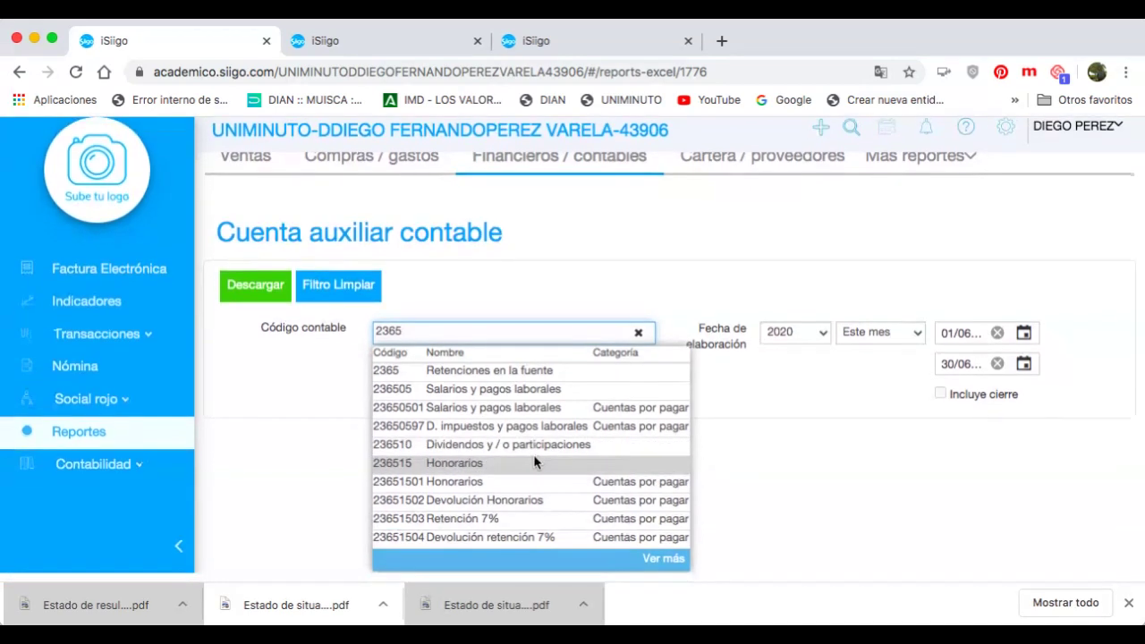
pyautogui.click(494, 527)
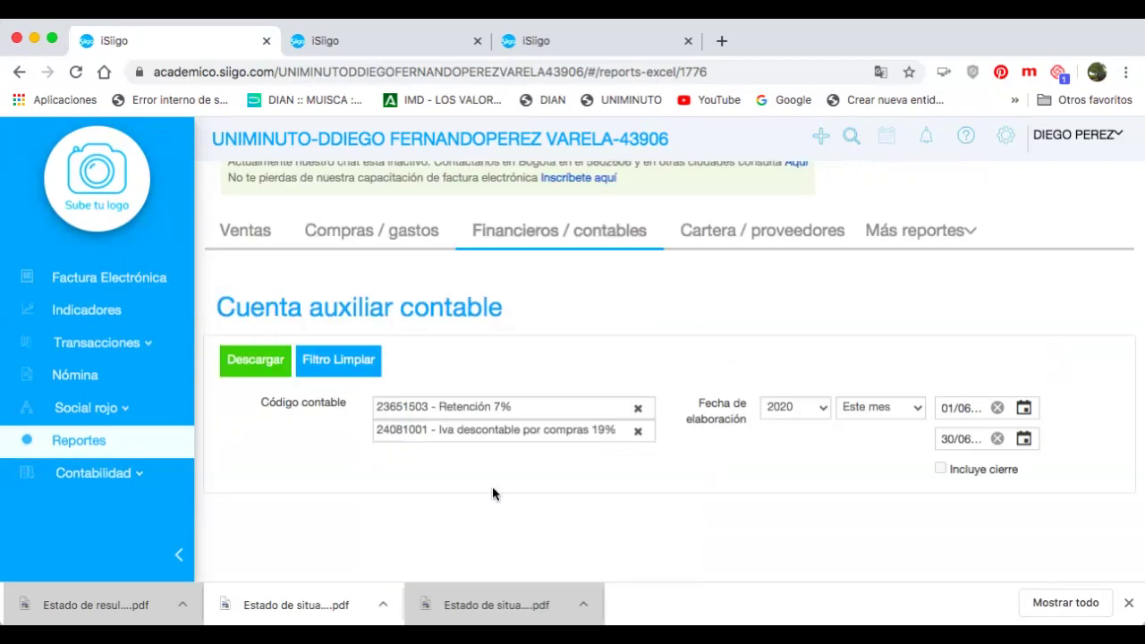
# Change the second account code to 23651503 Retención 7% too and download the report
pyautogui.click(637, 432)
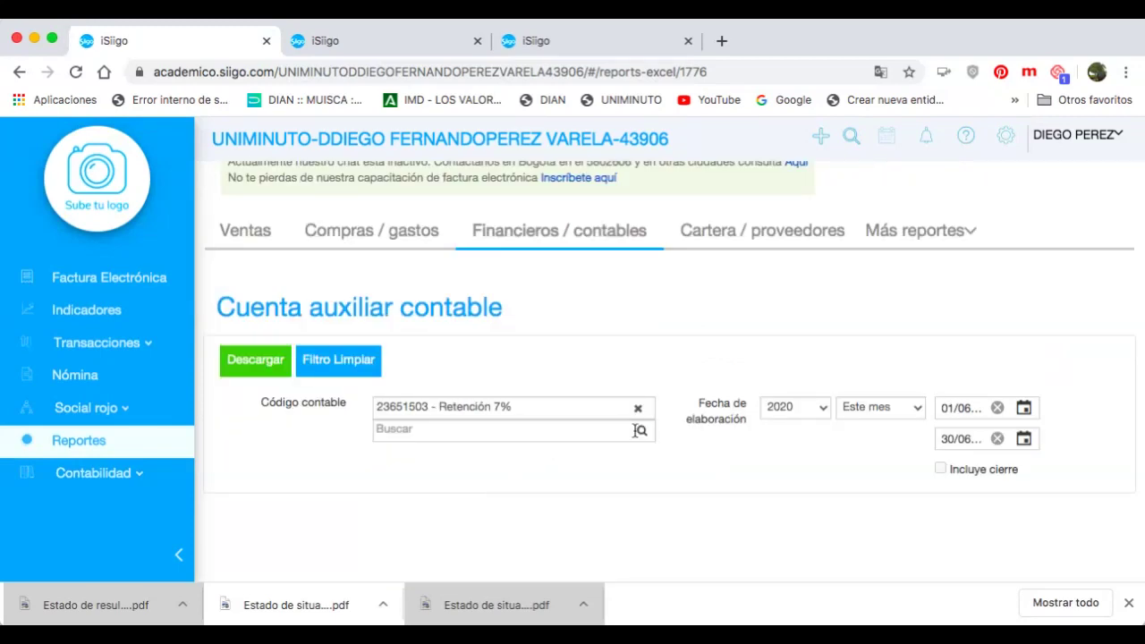
pyautogui.click(531, 432)
pyautogui.write('236515')
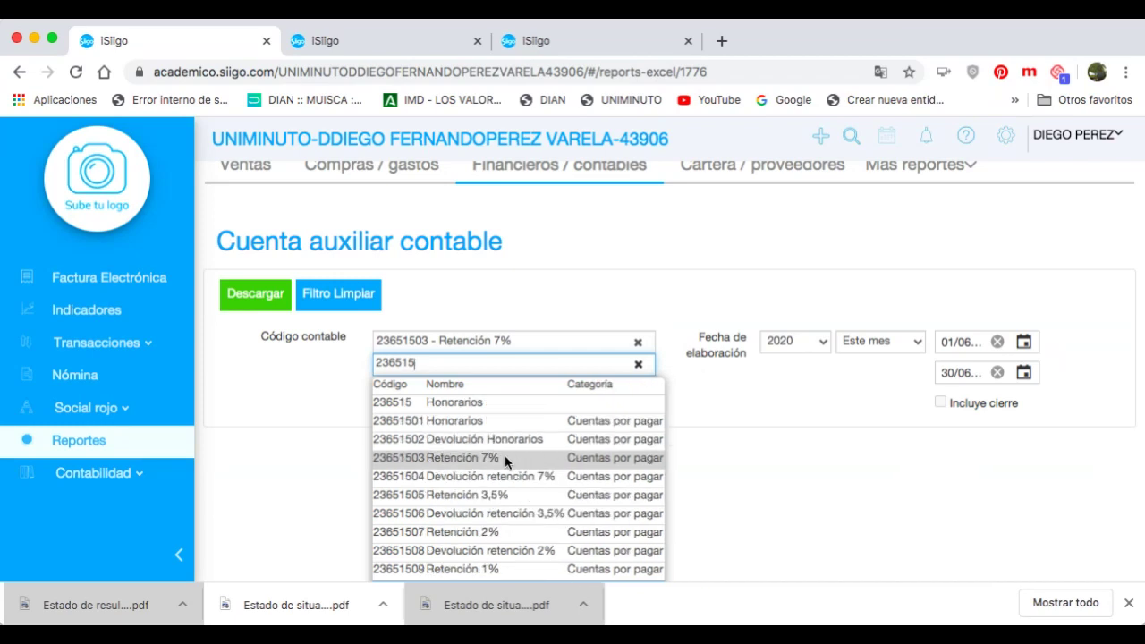
pyautogui.click(498, 457)
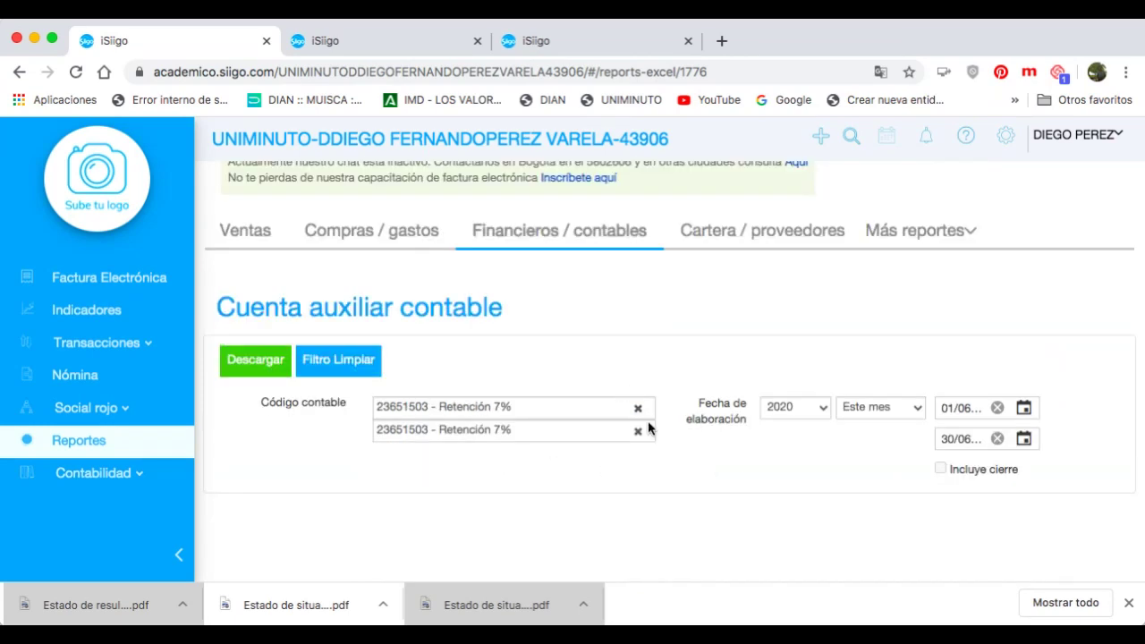
pyautogui.click(259, 363)
# Replace the first account code with 11050501 Caja general
pyautogui.click(638, 408)
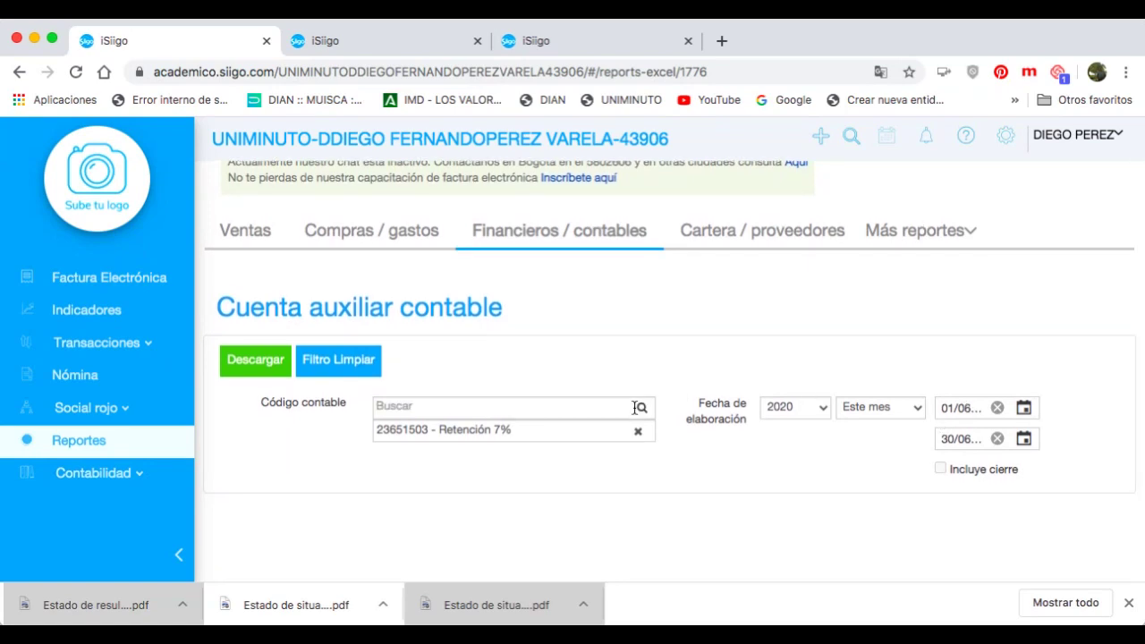
pyautogui.click(603, 407)
pyautogui.write('11')
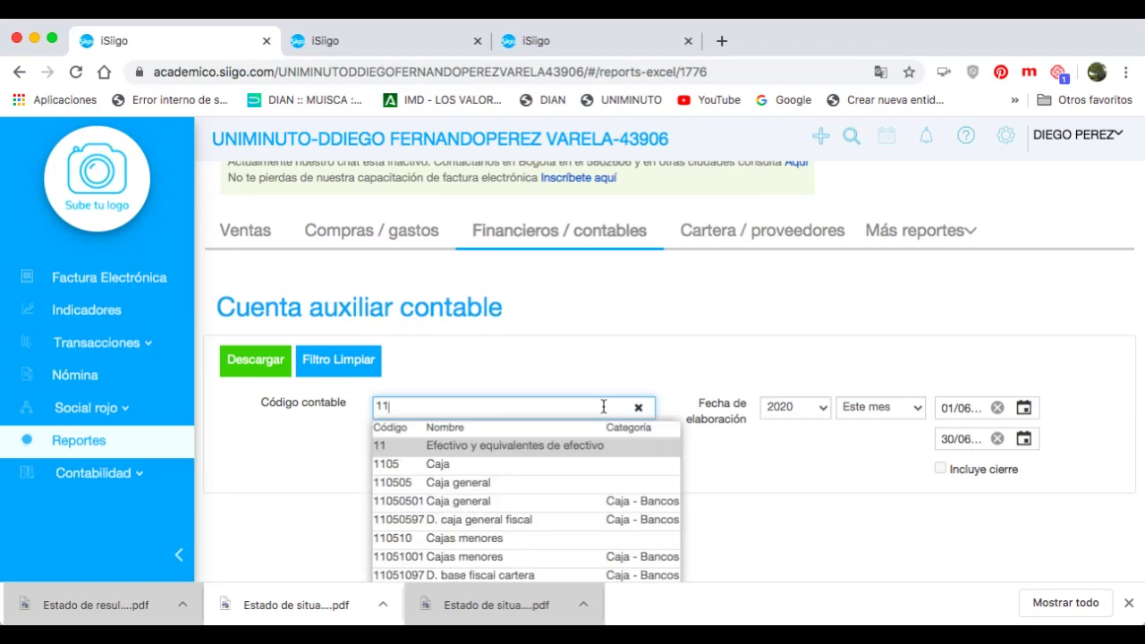
pyautogui.scroll(-1, 604, 412)
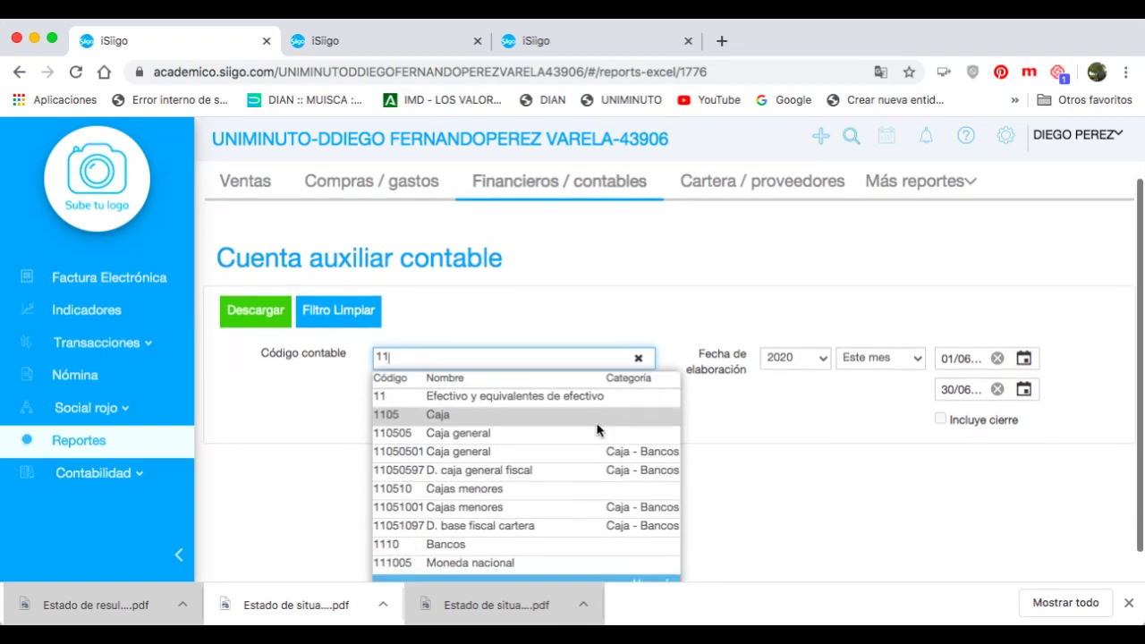
pyautogui.click(565, 450)
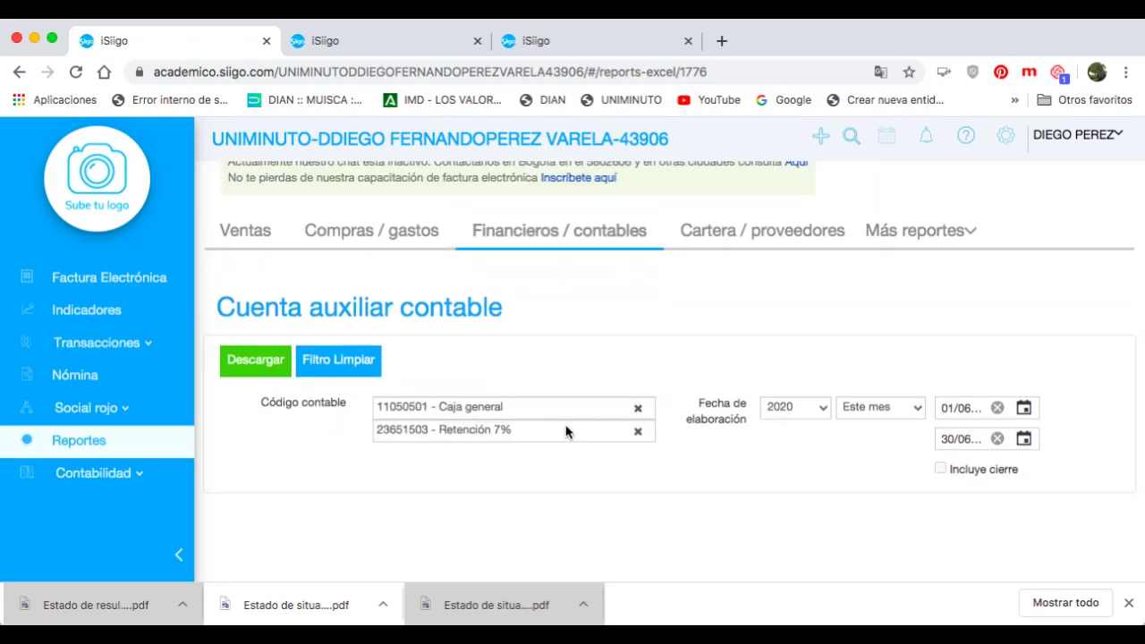
pyautogui.click(565, 432)
# Set the second account code to 11050501 Caja general, retry the download, and return to the reports list
pyautogui.click(637, 433)
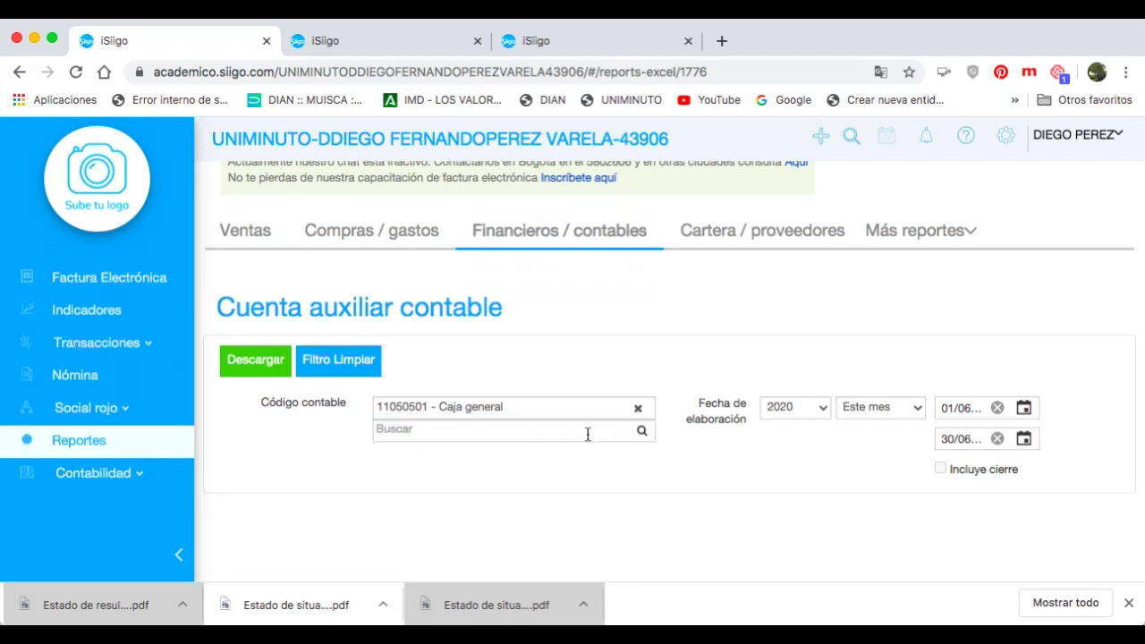
pyautogui.click(566, 432)
pyautogui.write('11')
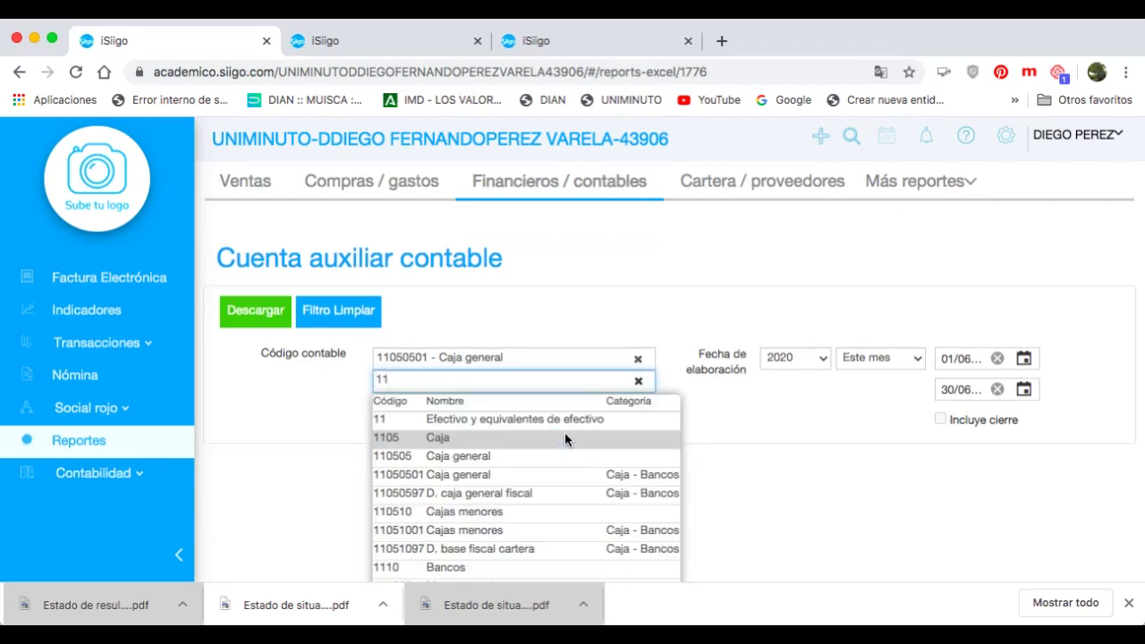
pyautogui.click(558, 474)
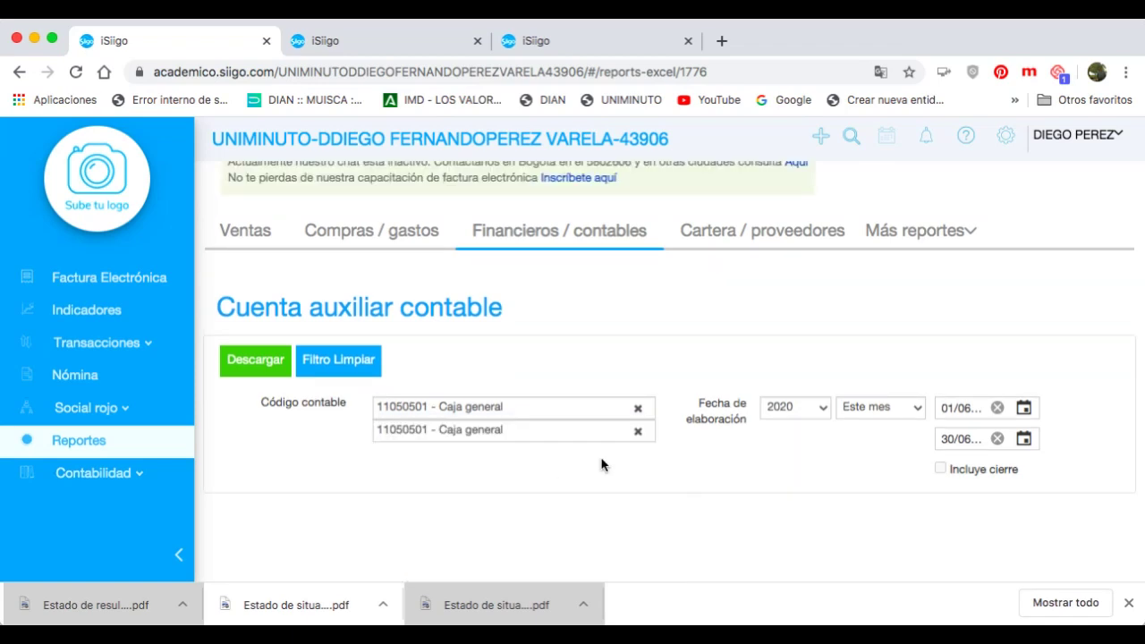
pyautogui.click(260, 362)
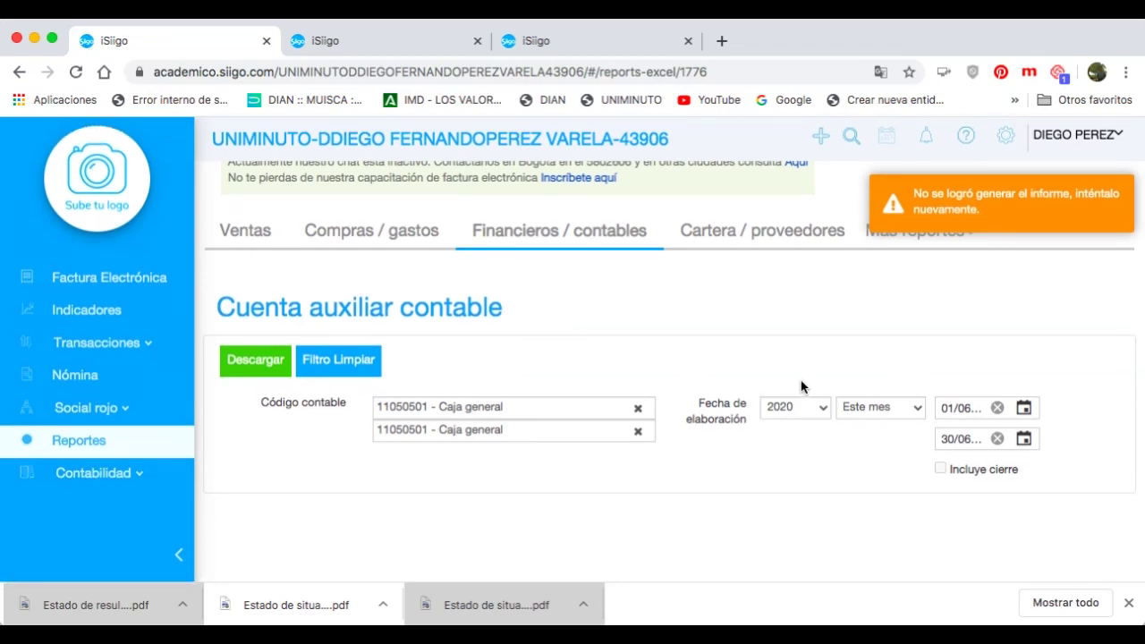
pyautogui.scroll(2, 920, 358)
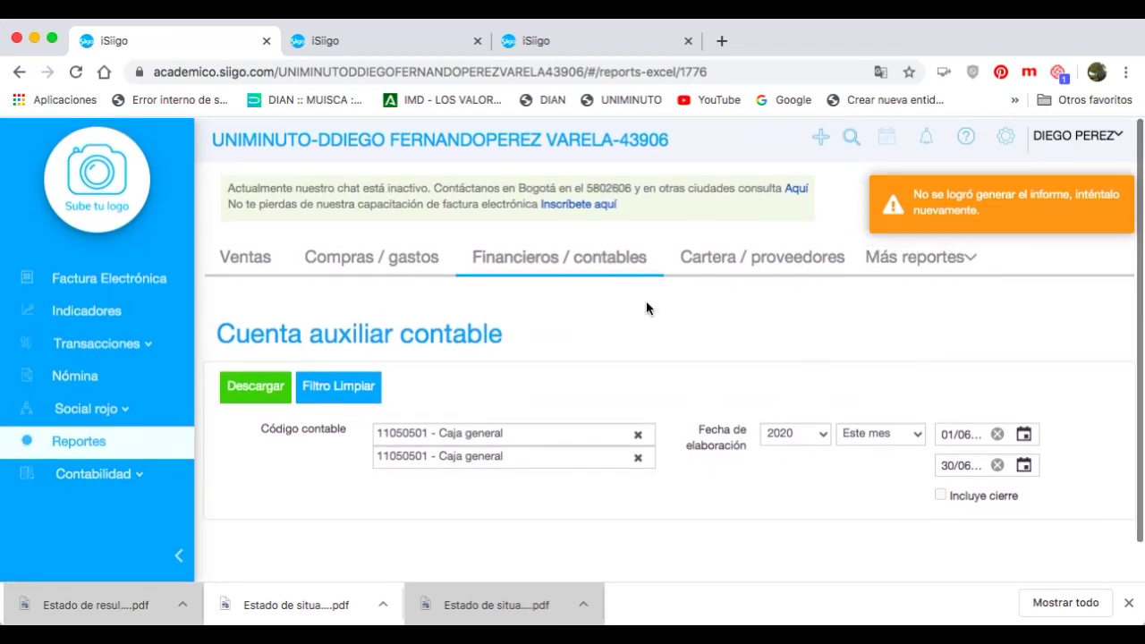
pyautogui.click(564, 265)
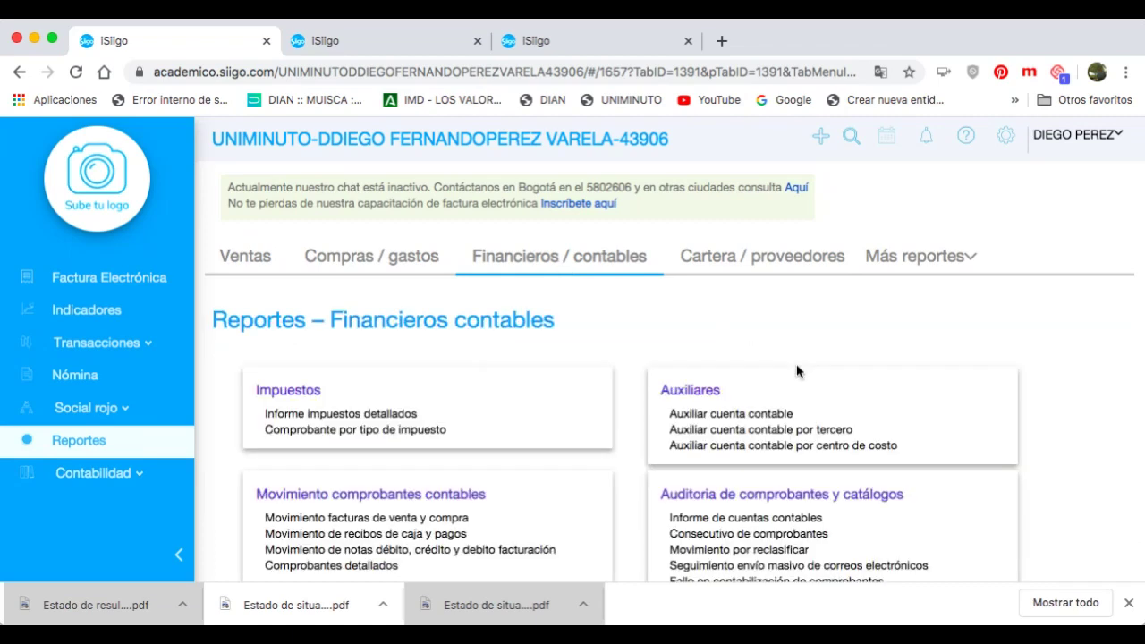
# Scroll to Auditoría de comprobantes y catálogos and open the Informe de cuentas contables report
pyautogui.scroll(-2, 863, 364)
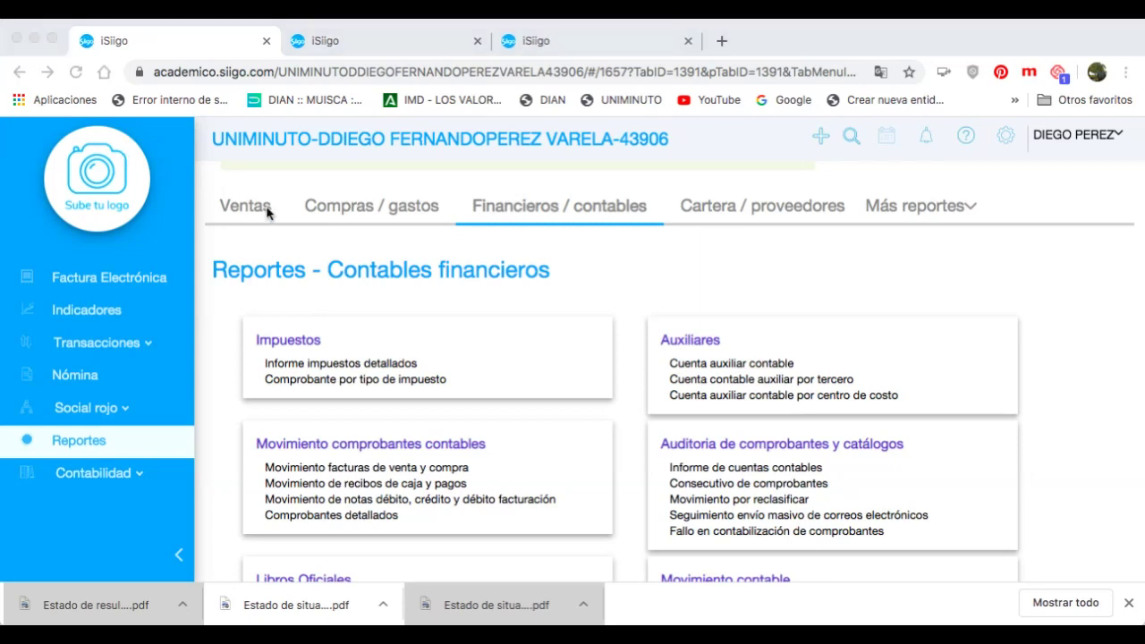
pyautogui.click(778, 369)
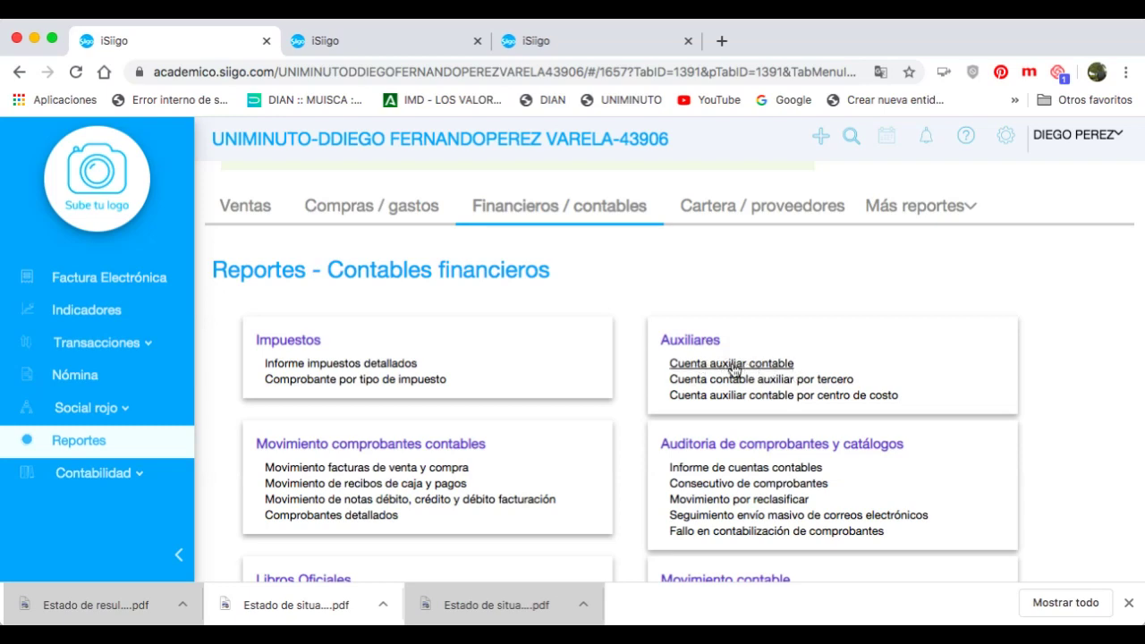
pyautogui.scroll(-3, 1025, 356)
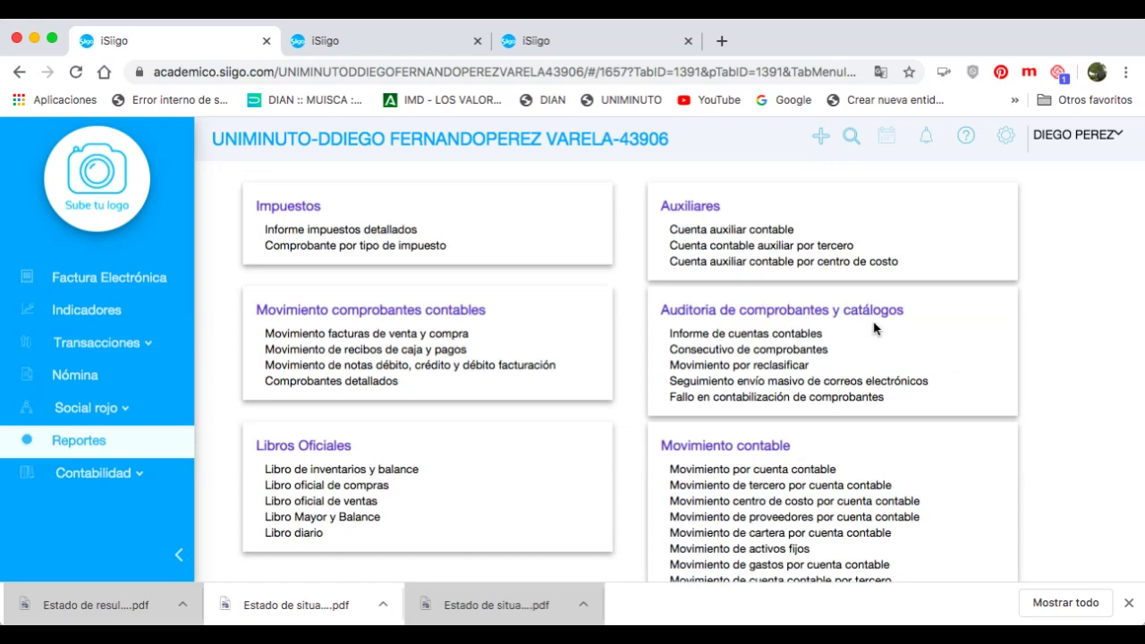
pyautogui.scroll(-2, 874, 328)
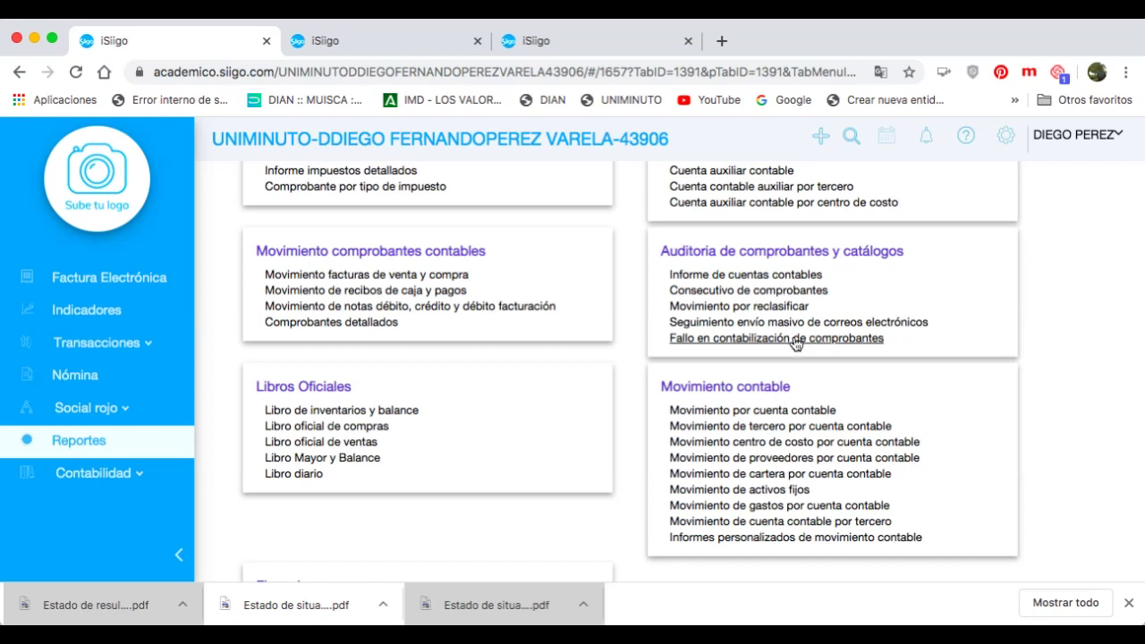
pyautogui.click(745, 277)
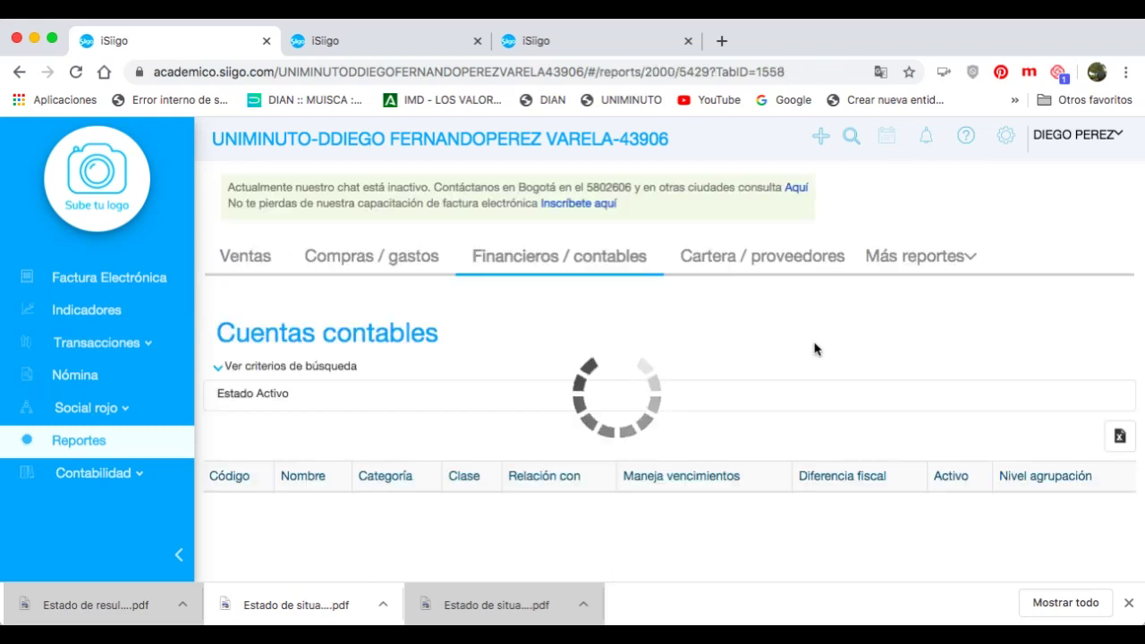
# Scroll through the 807-item Cuentas contables table and its columns, then back down to Financieros
pyautogui.scroll(-5, 814, 349)
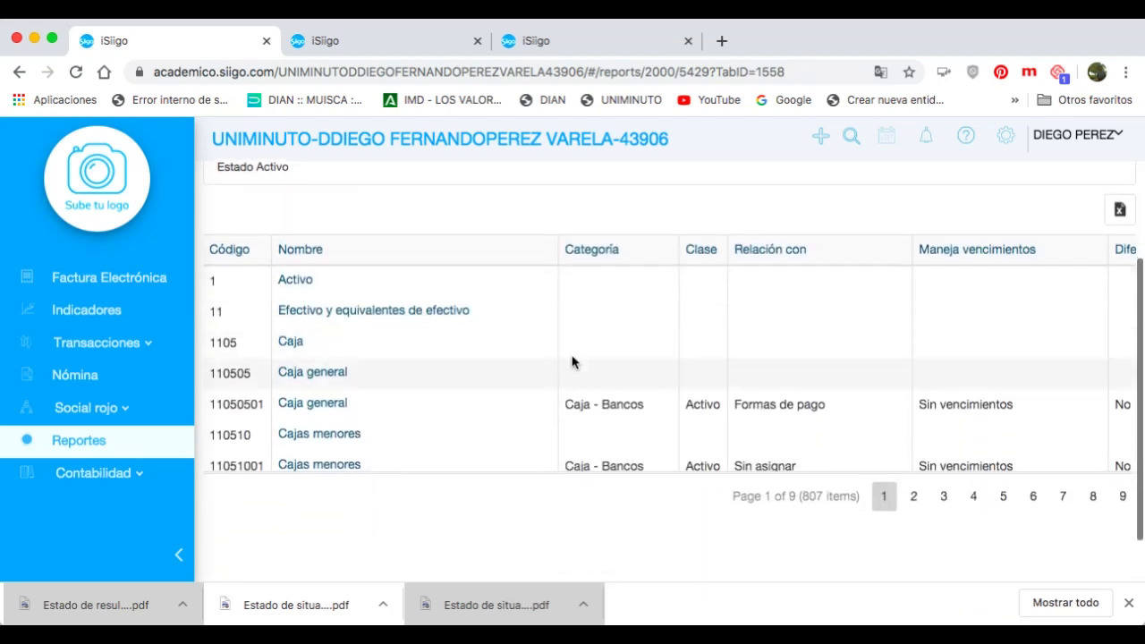
pyautogui.scroll(-3, 627, 357)
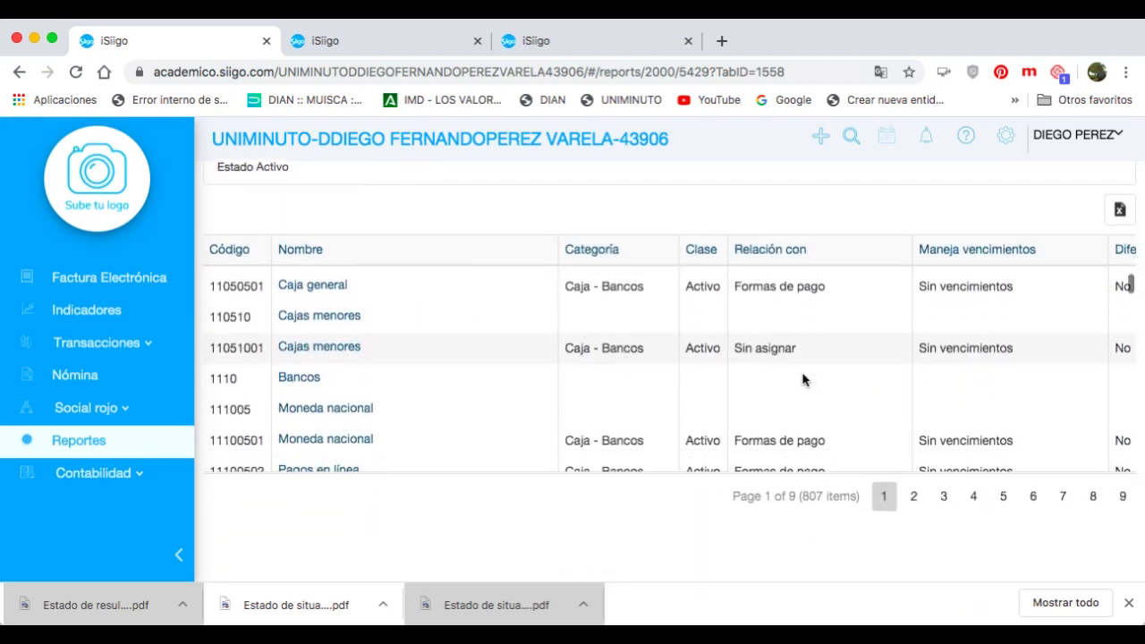
pyautogui.hscroll(4, 799, 378)
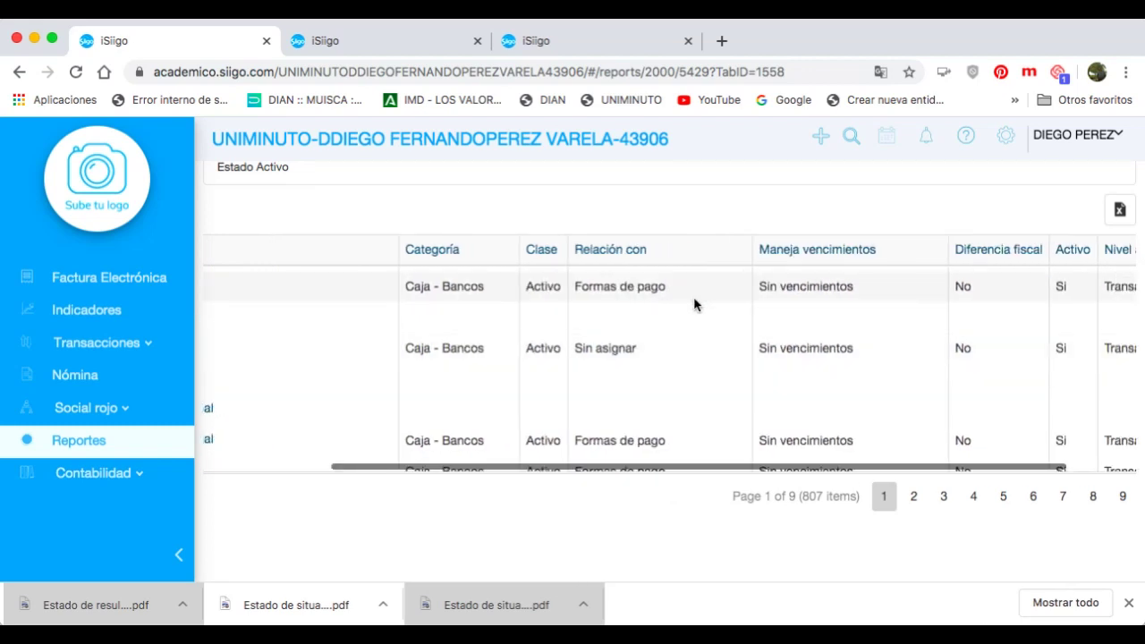
pyautogui.hscroll(2, 783, 402)
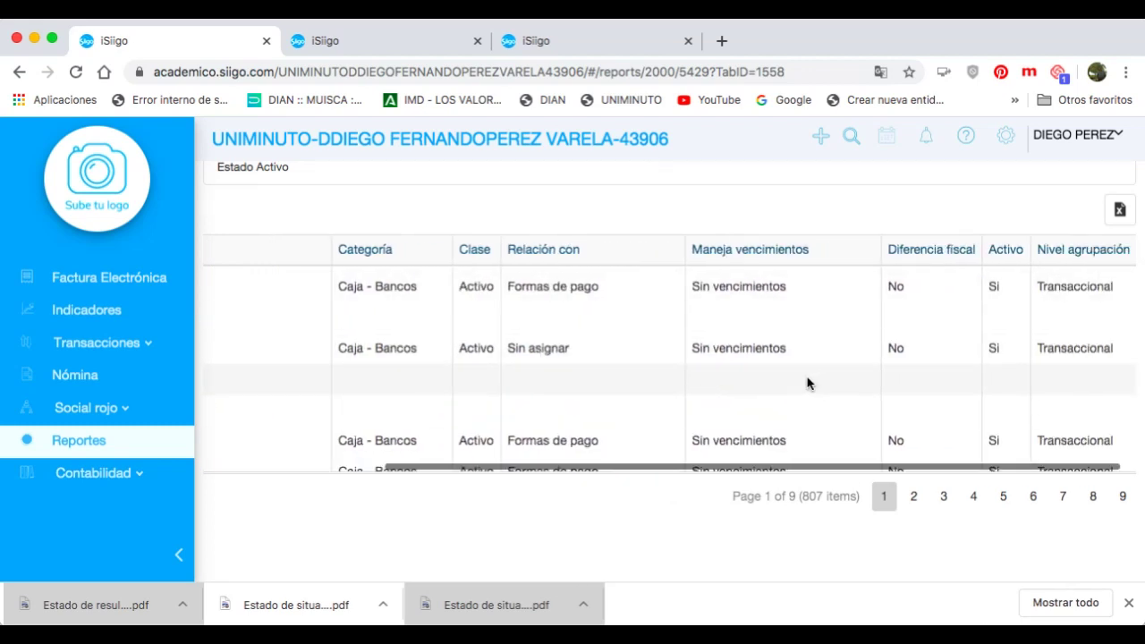
pyautogui.hscroll(1, 882, 373)
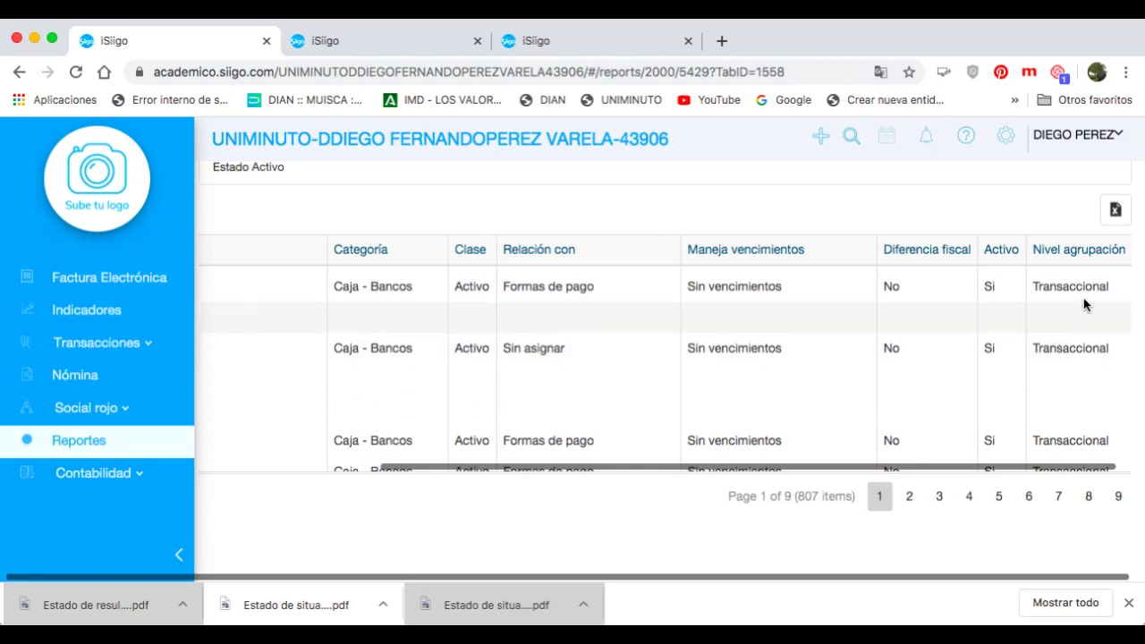
pyautogui.hscroll(-5, 914, 363)
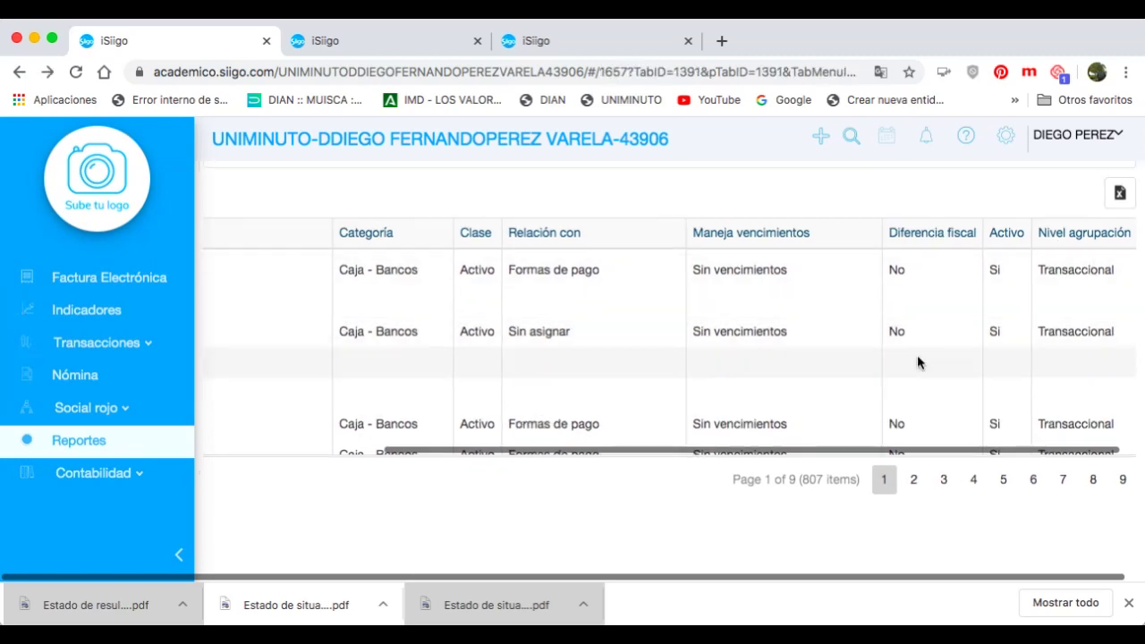
pyautogui.scroll(-5, 767, 403)
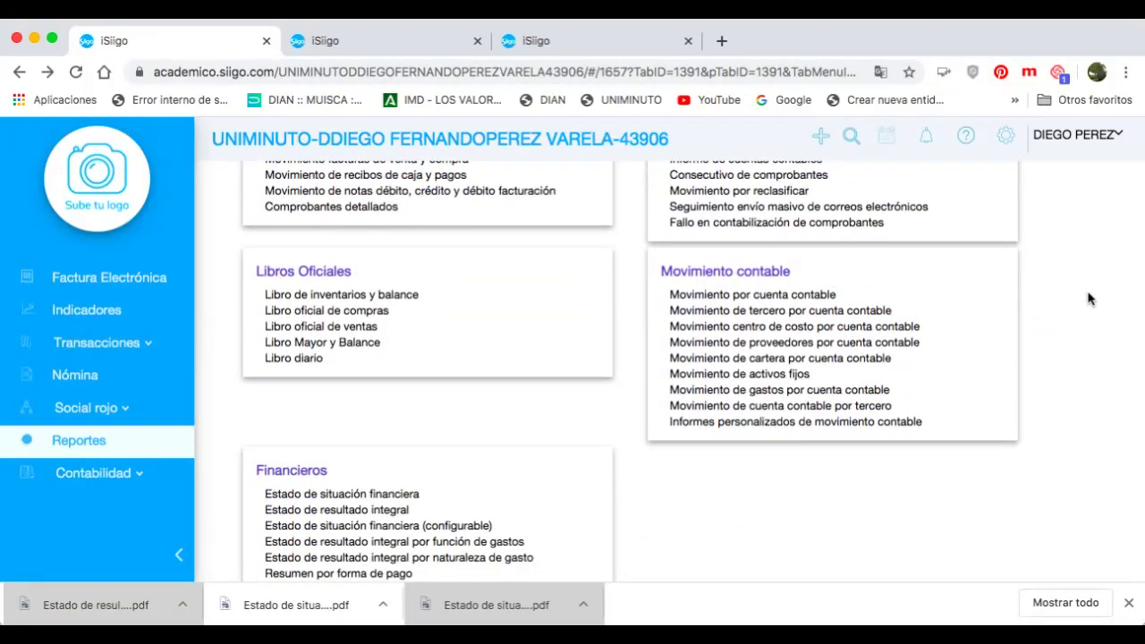
# Highlight the Auxiliares report names, then scroll down to the Movimiento contable report group
pyautogui.scroll(5, 1086, 301)
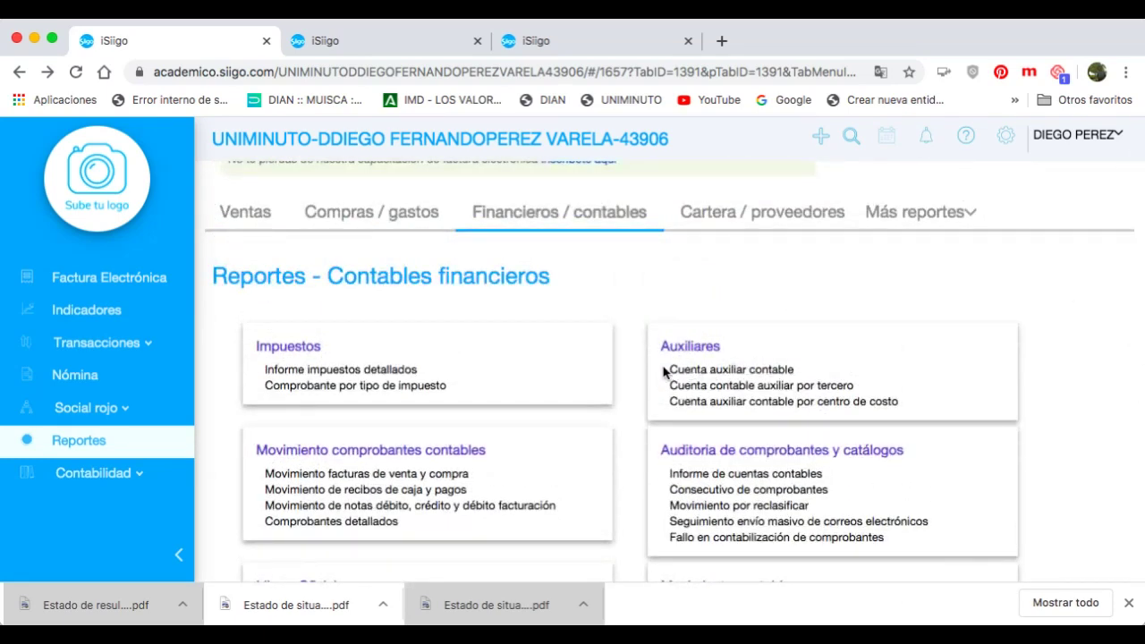
pyautogui.moveTo(671, 370); pyautogui.dragTo(889, 401)
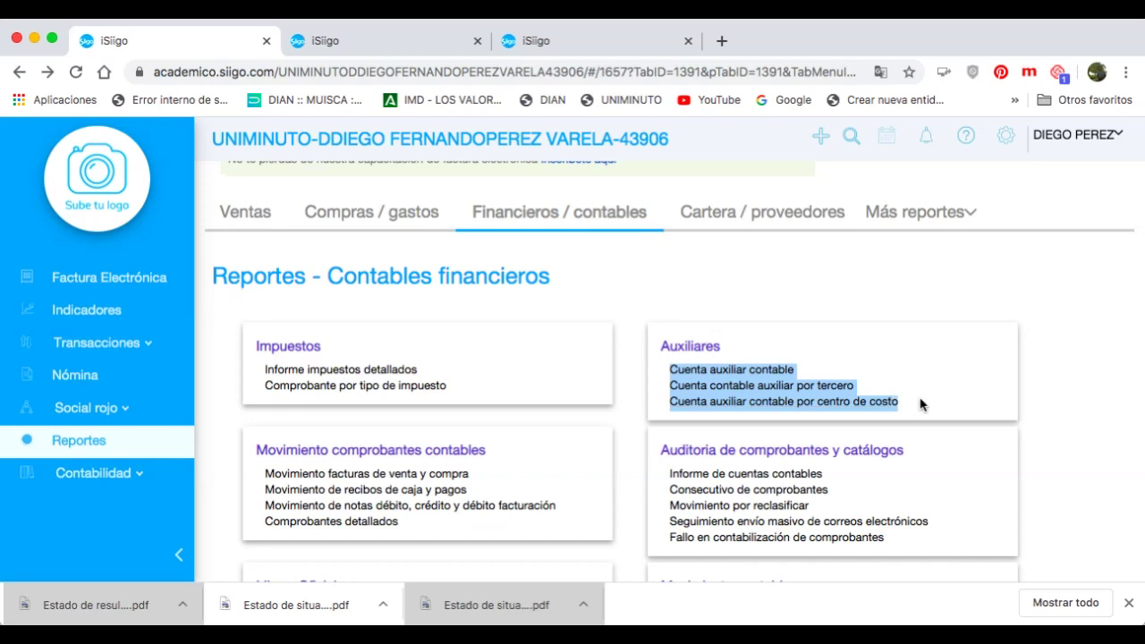
pyautogui.scroll(-2, 964, 394)
pyautogui.scroll(-5, 964, 394)
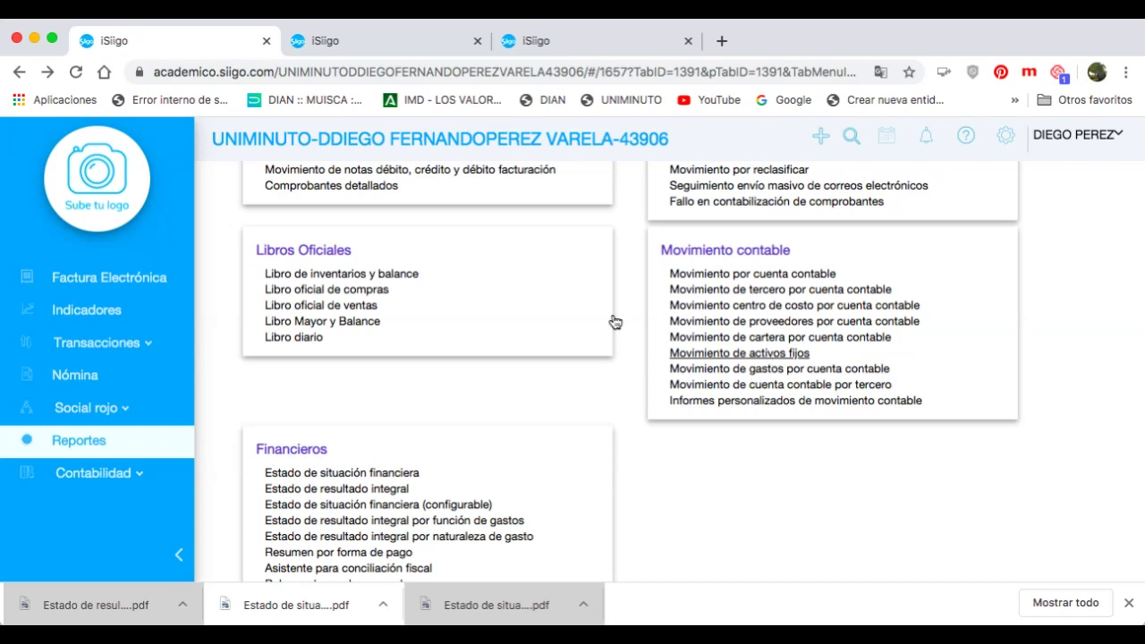
pyautogui.click(8, 256)
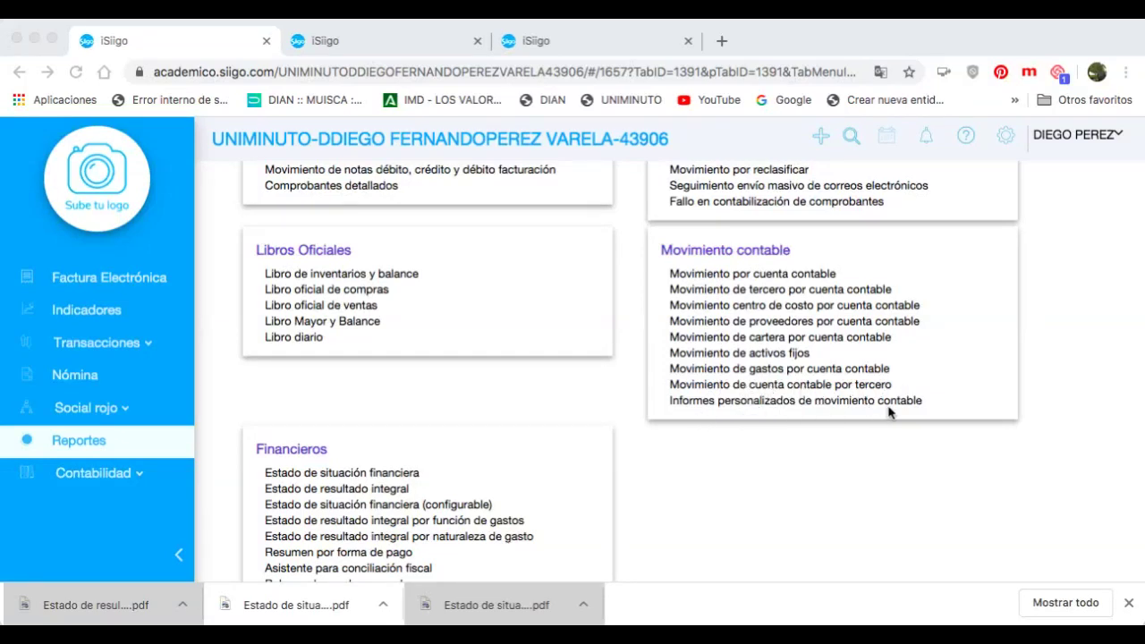
pyautogui.click(751, 276)
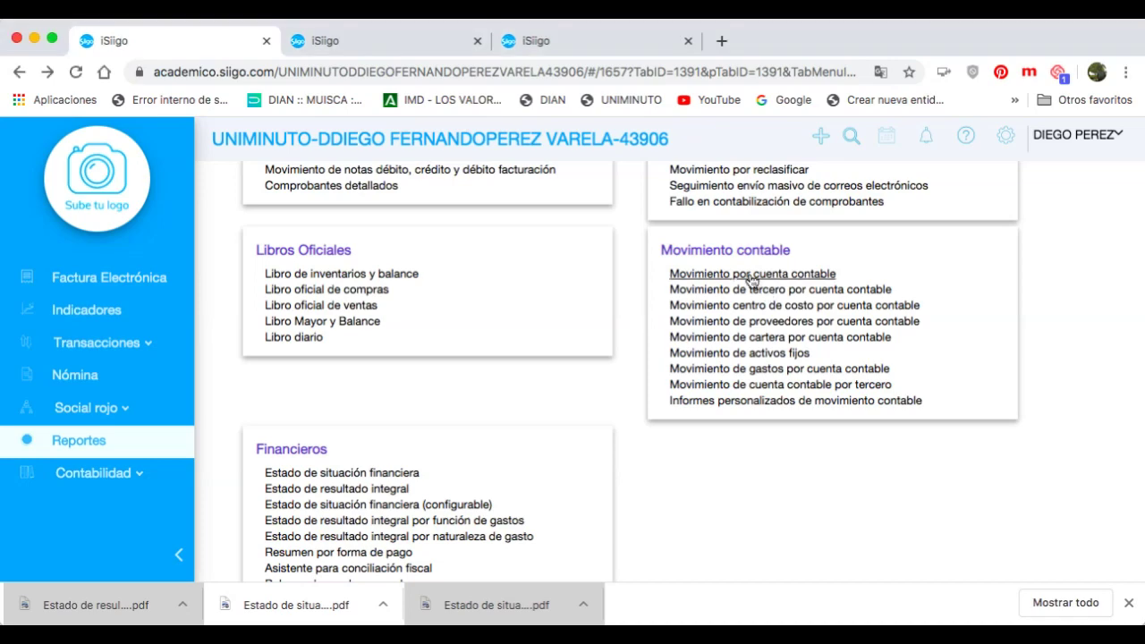
# Run the Movimiento por cuenta contable report for 01/06–30/06 2020
pyautogui.click(752, 277)
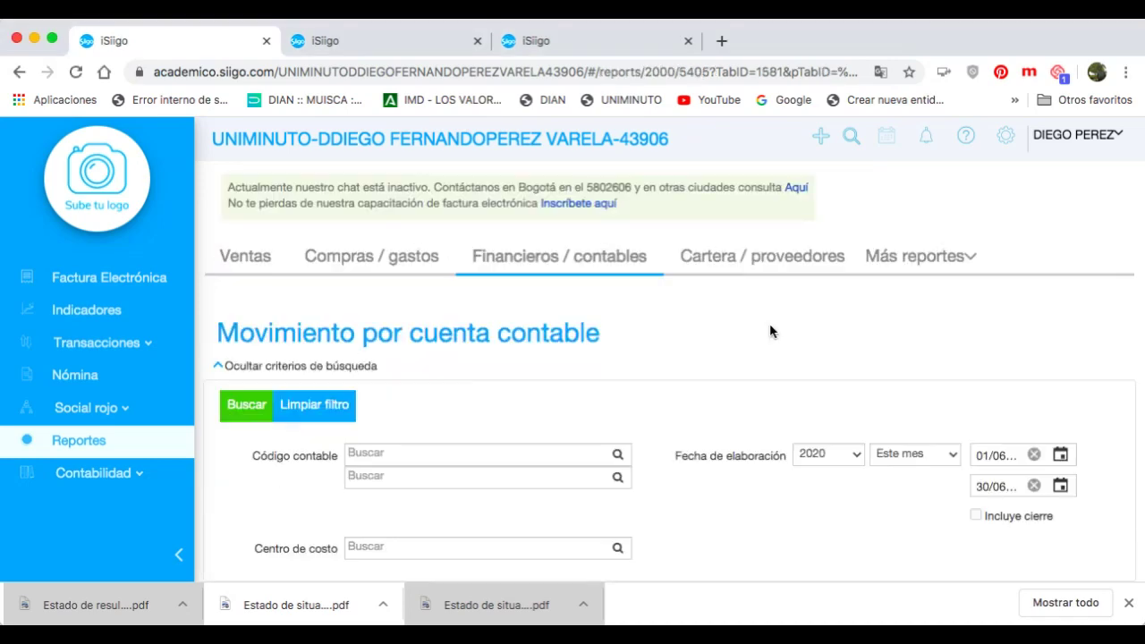
pyautogui.scroll(-2, 770, 331)
pyautogui.scroll(-3, 769, 331)
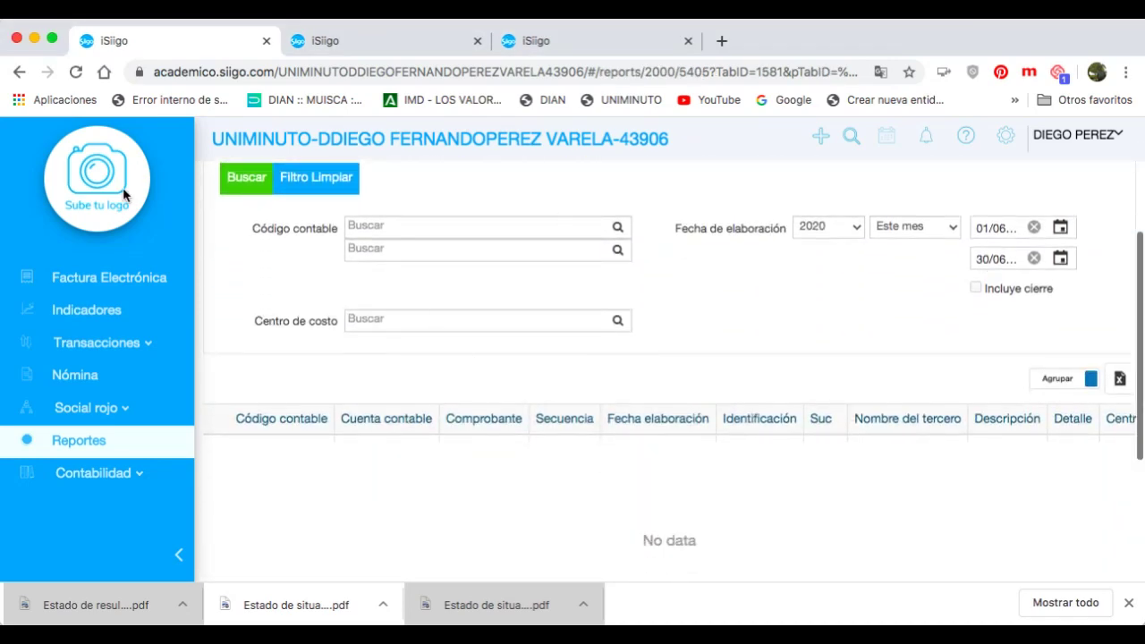
pyautogui.click(244, 177)
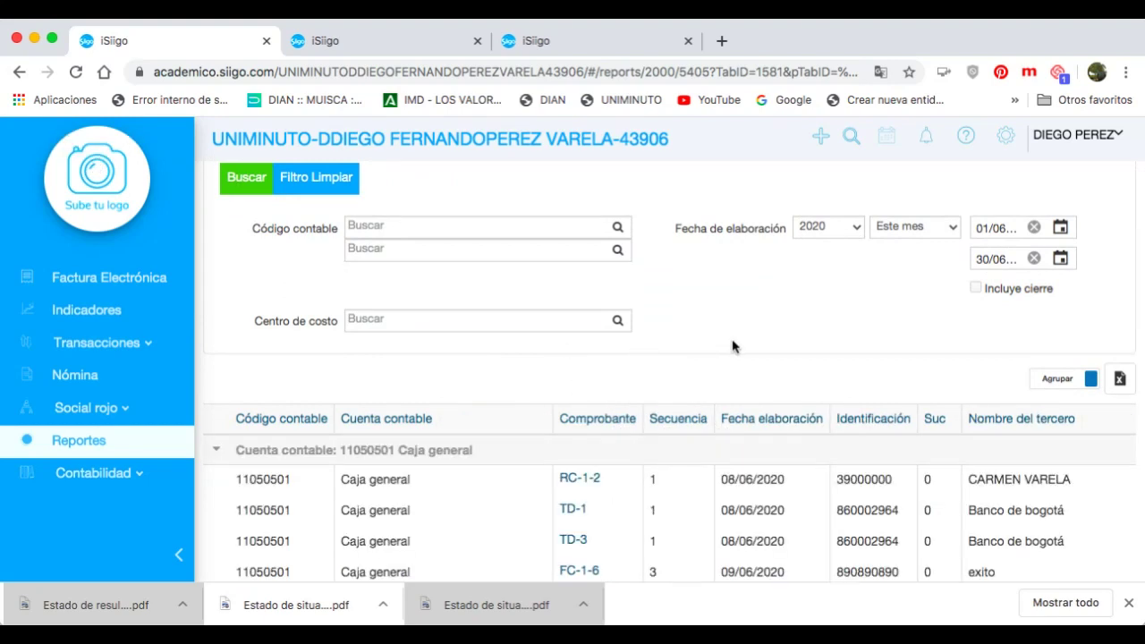
# Scroll through the 209 listed account movements and refocus the browser window
pyautogui.scroll(-2, 716, 353)
pyautogui.scroll(-3, 365, 491)
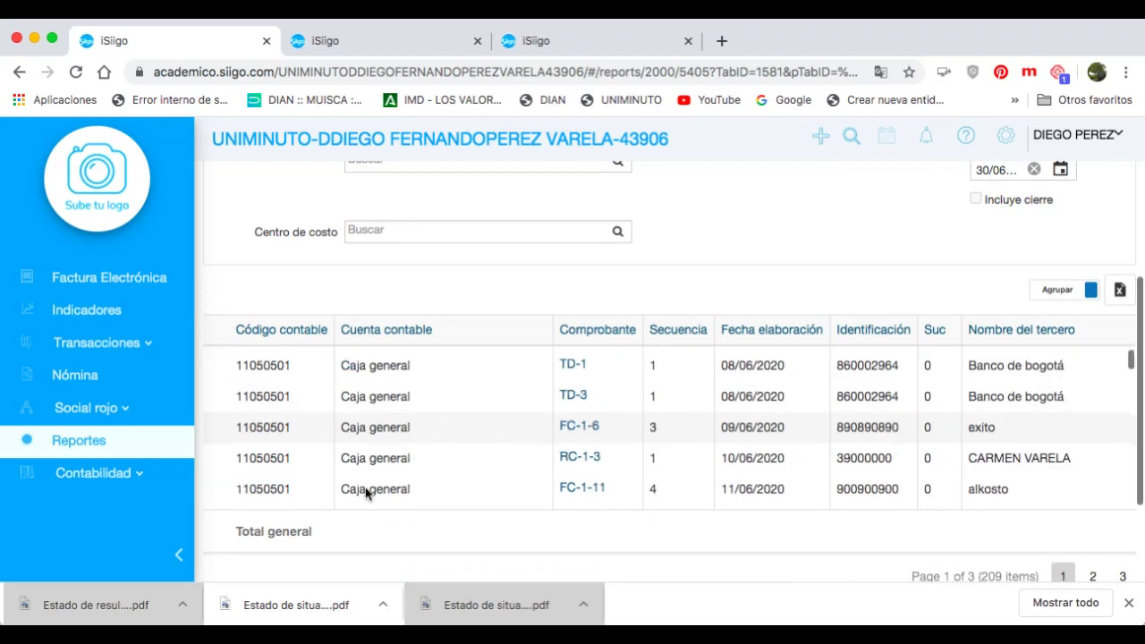
pyautogui.scroll(-2, 546, 431)
pyautogui.scroll(-10, 546, 431)
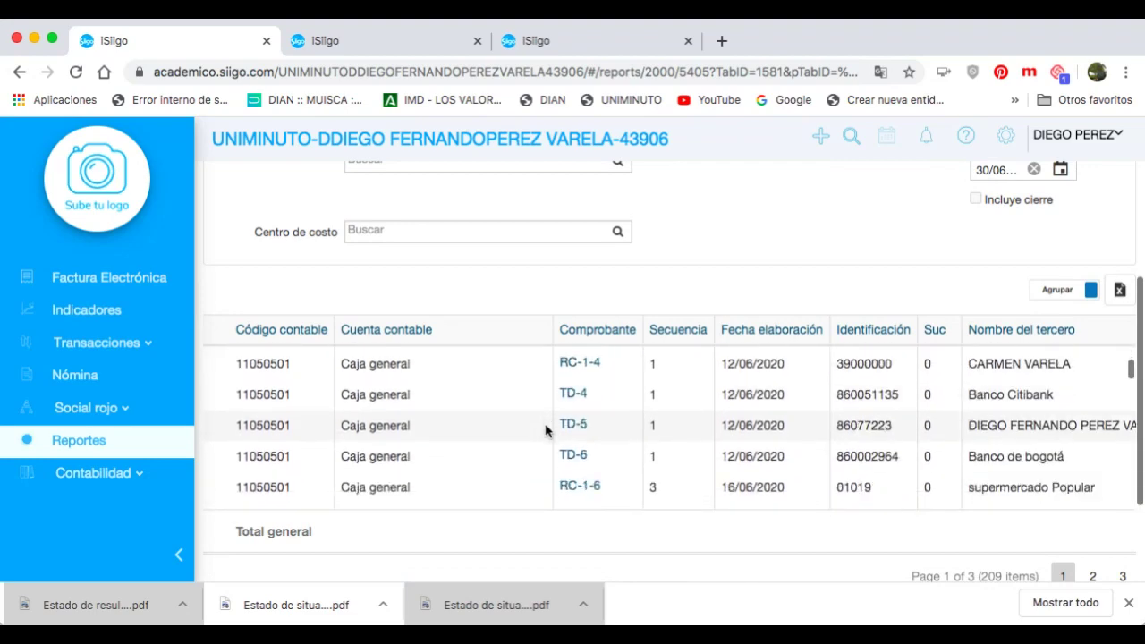
pyautogui.scroll(-10, 546, 431)
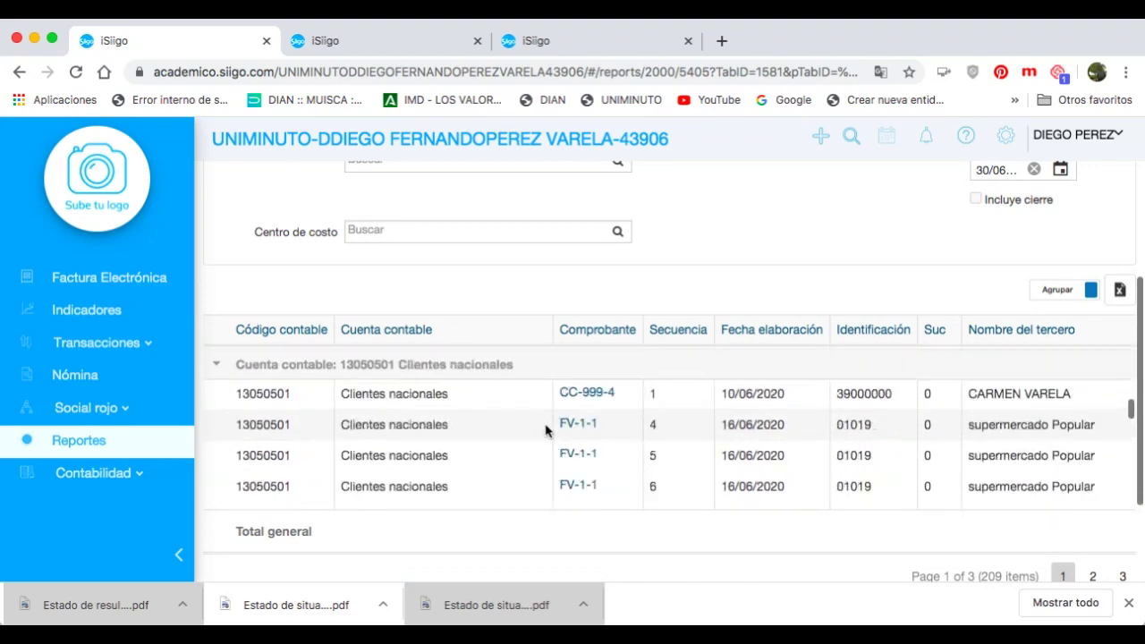
pyautogui.scroll(-10, 591, 421)
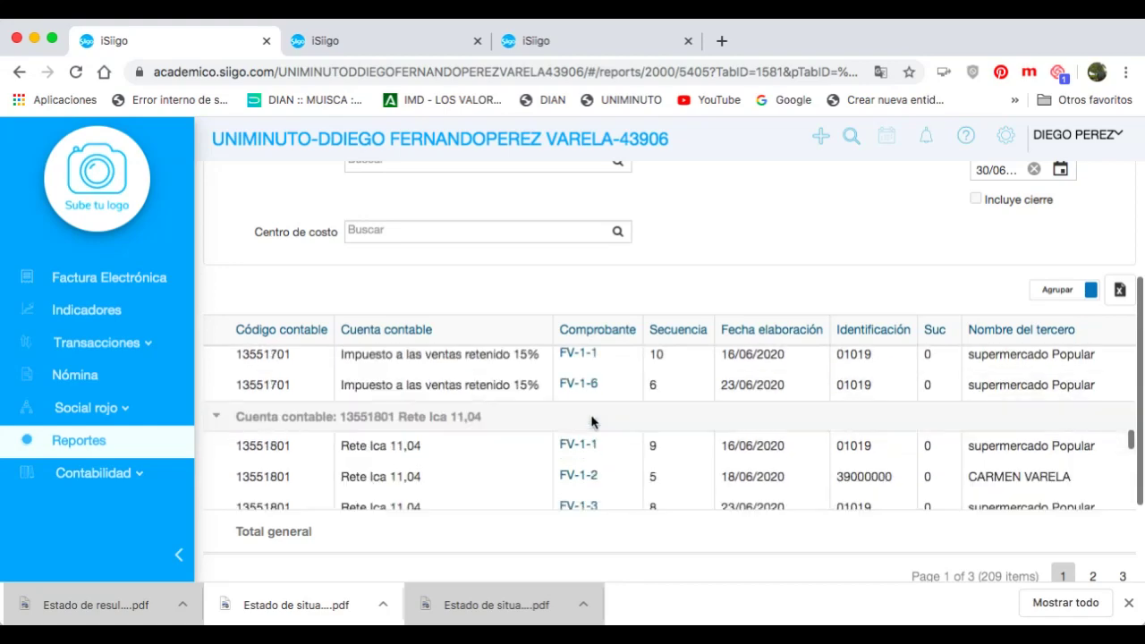
pyautogui.scroll(-3, 591, 421)
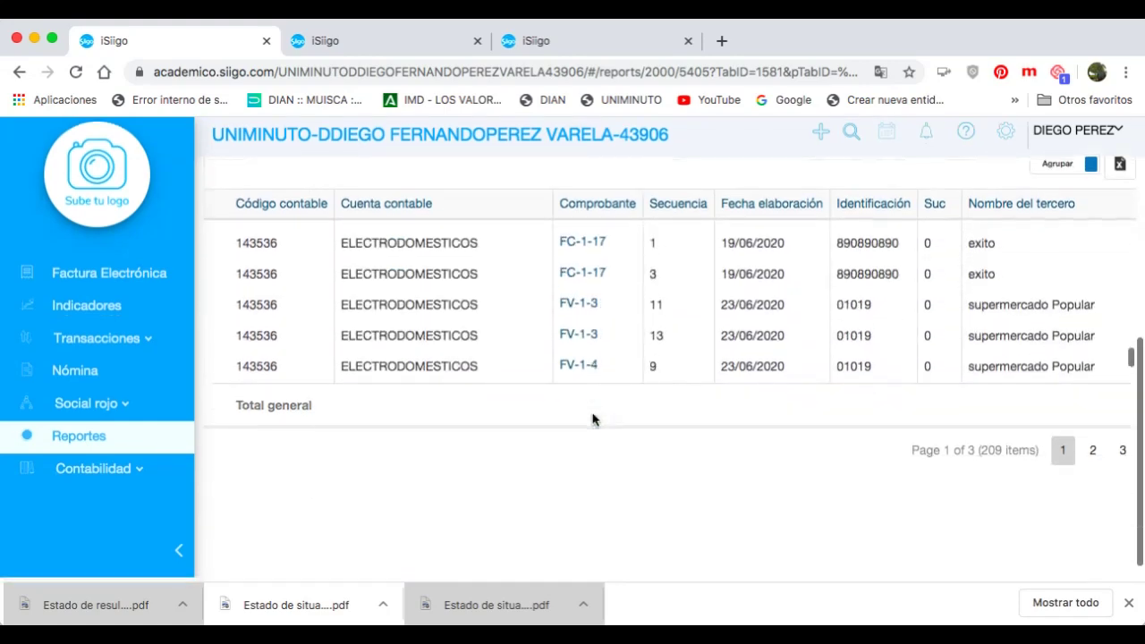
pyautogui.scroll(3, 294, 292)
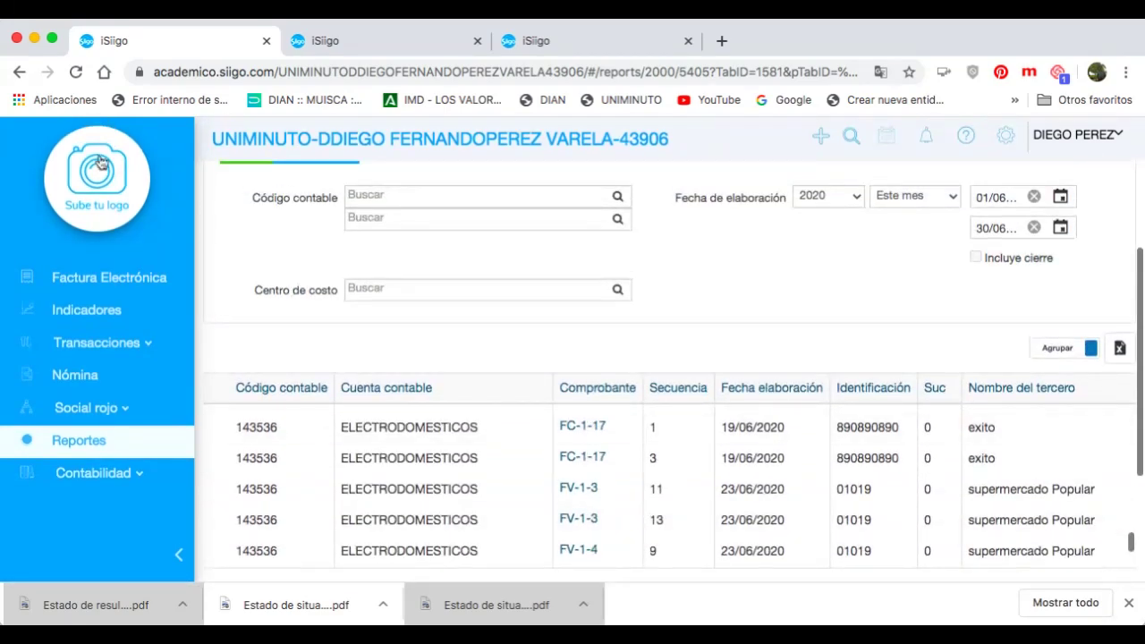
pyautogui.press('super+Tab')
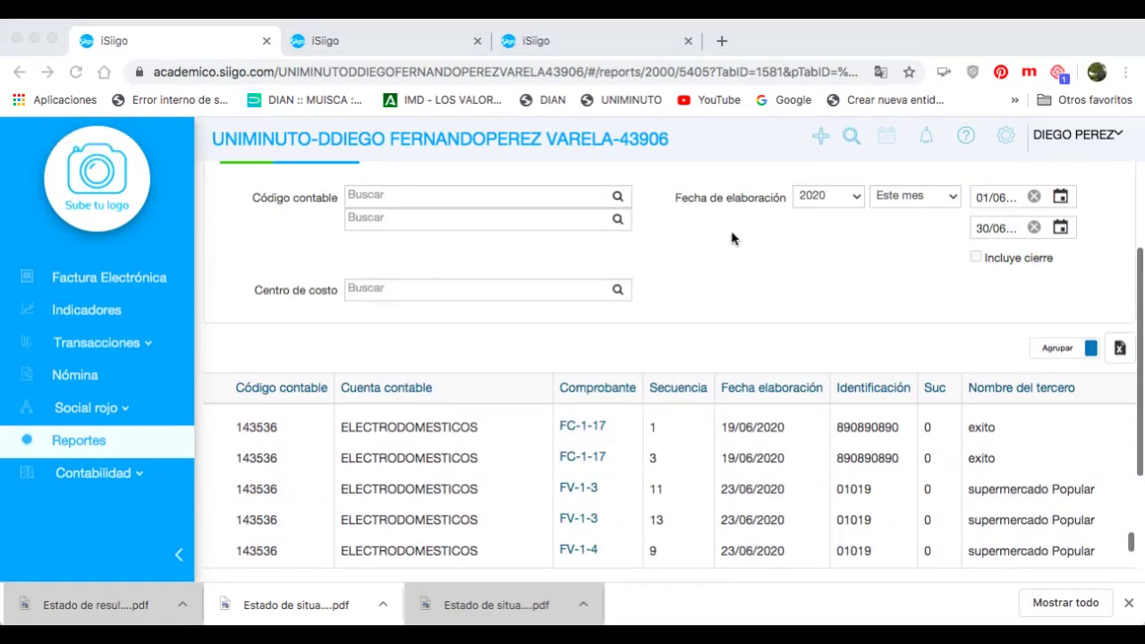
pyautogui.click(1099, 240)
pyautogui.scroll(5, 760, 358)
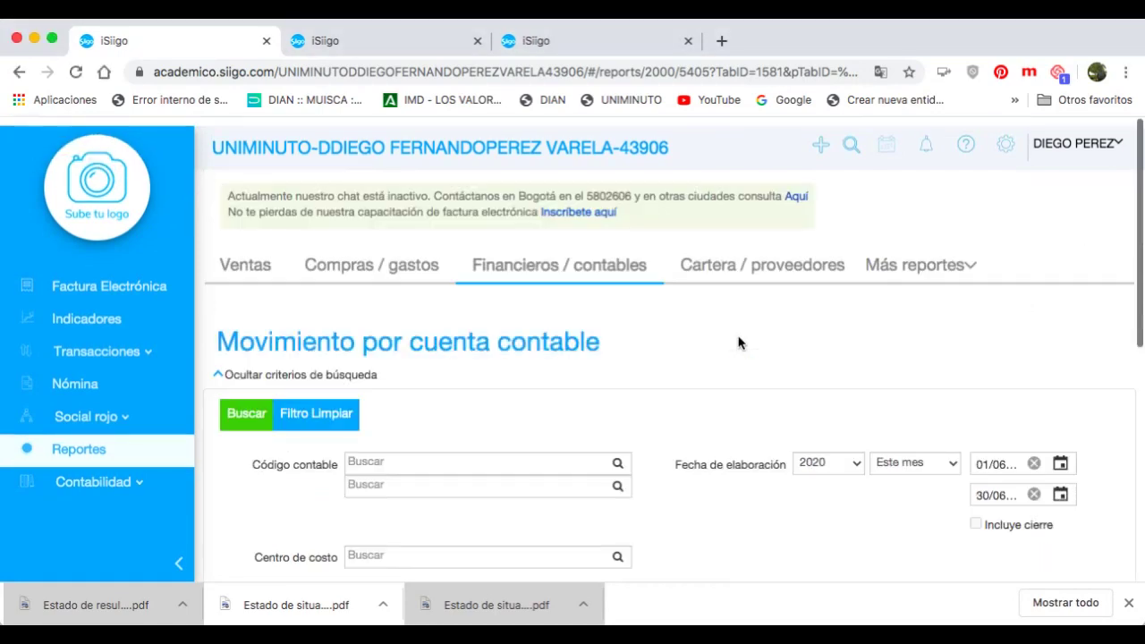
# Return to the Contables financieros reports list and browse its report categories
pyautogui.click(564, 261)
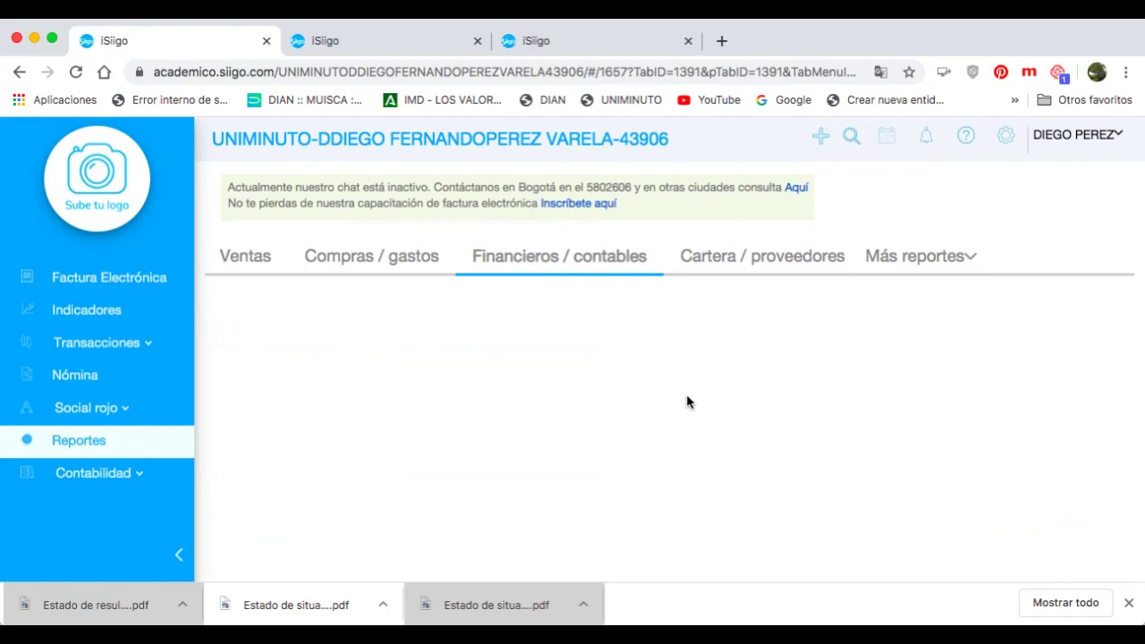
pyautogui.scroll(-1, 573, 448)
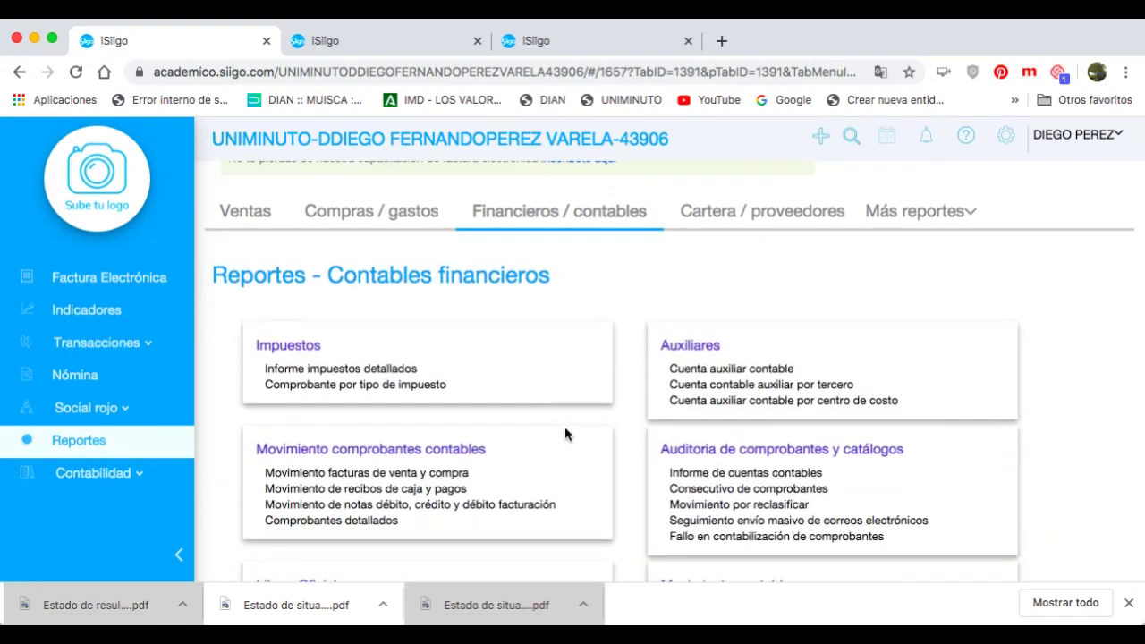
pyautogui.scroll(-3, 748, 383)
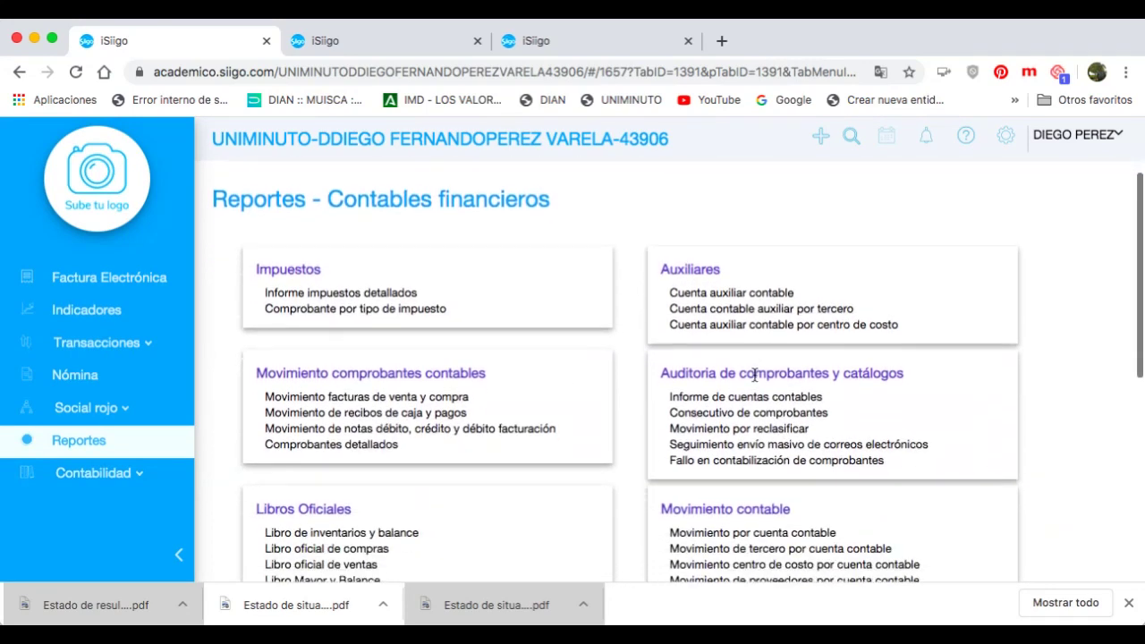
pyautogui.scroll(-3, 756, 382)
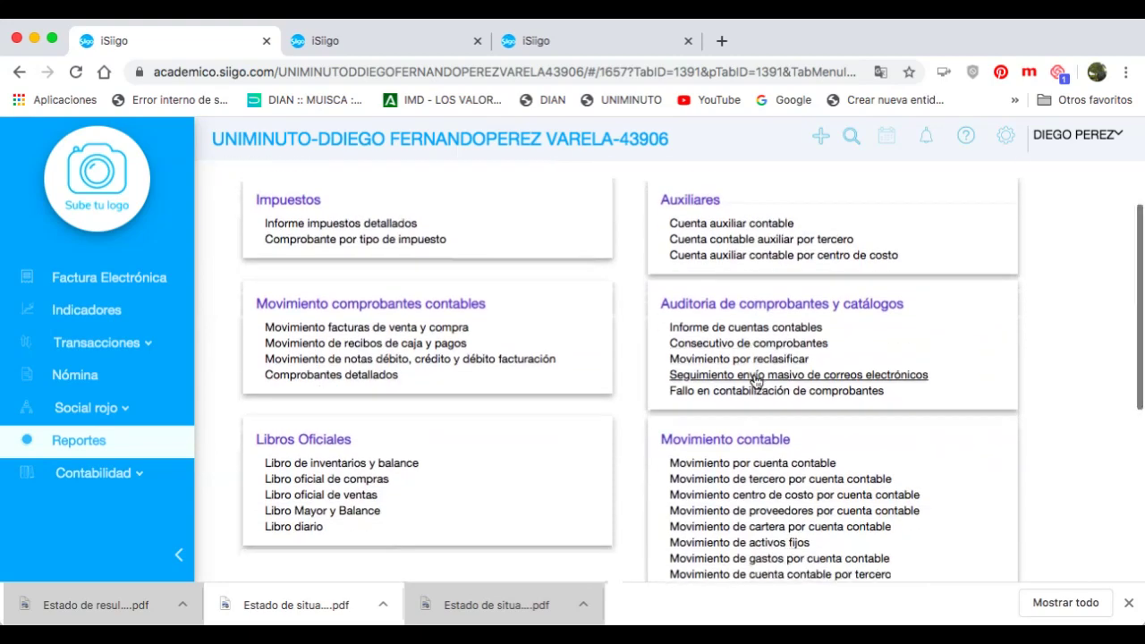
pyautogui.scroll(-5, 756, 382)
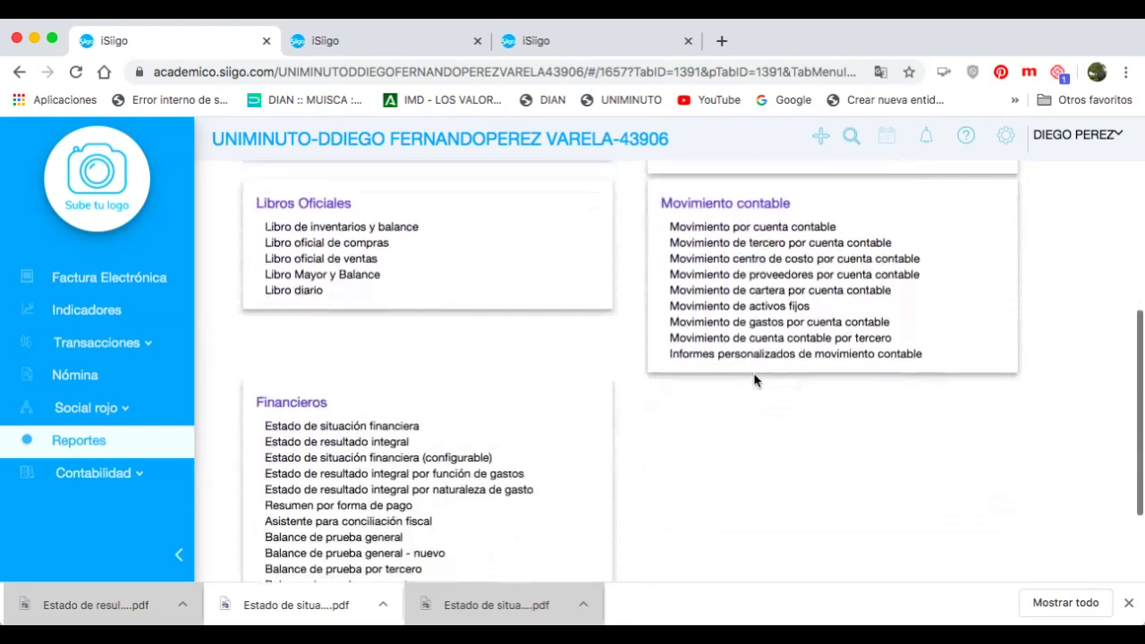
pyautogui.scroll(3, 683, 412)
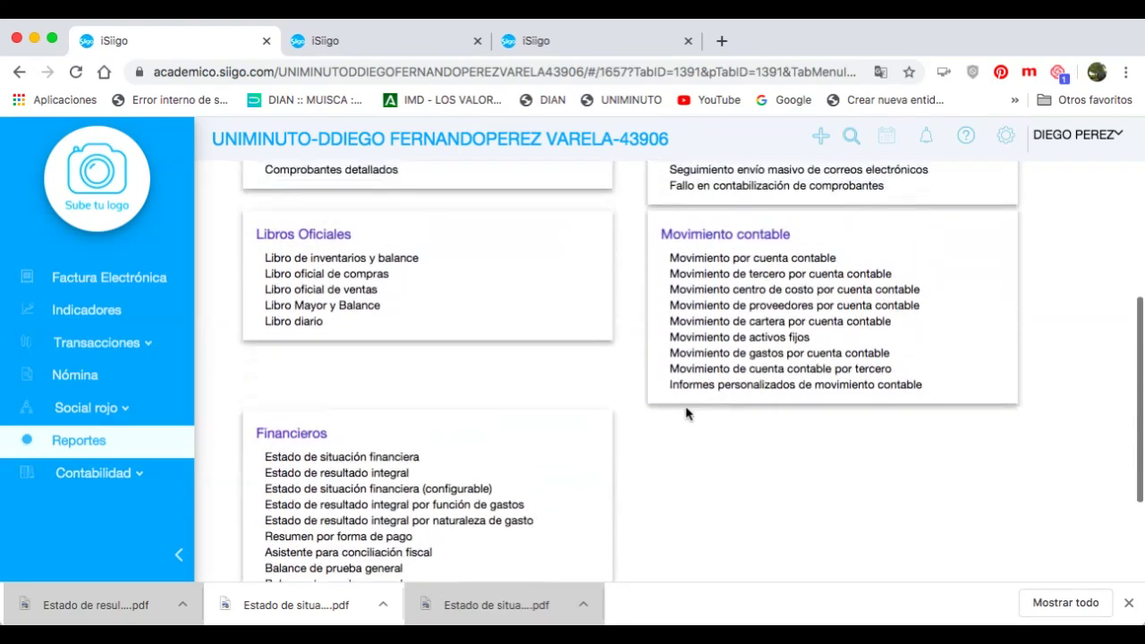
pyautogui.scroll(1, 687, 414)
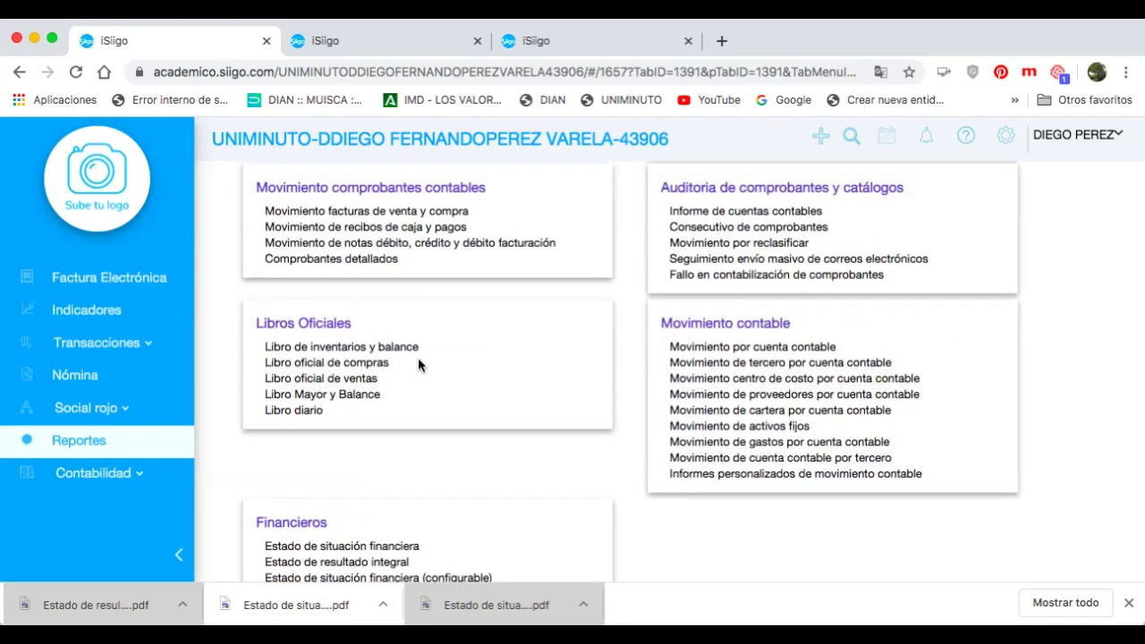
pyautogui.scroll(1, 456, 364)
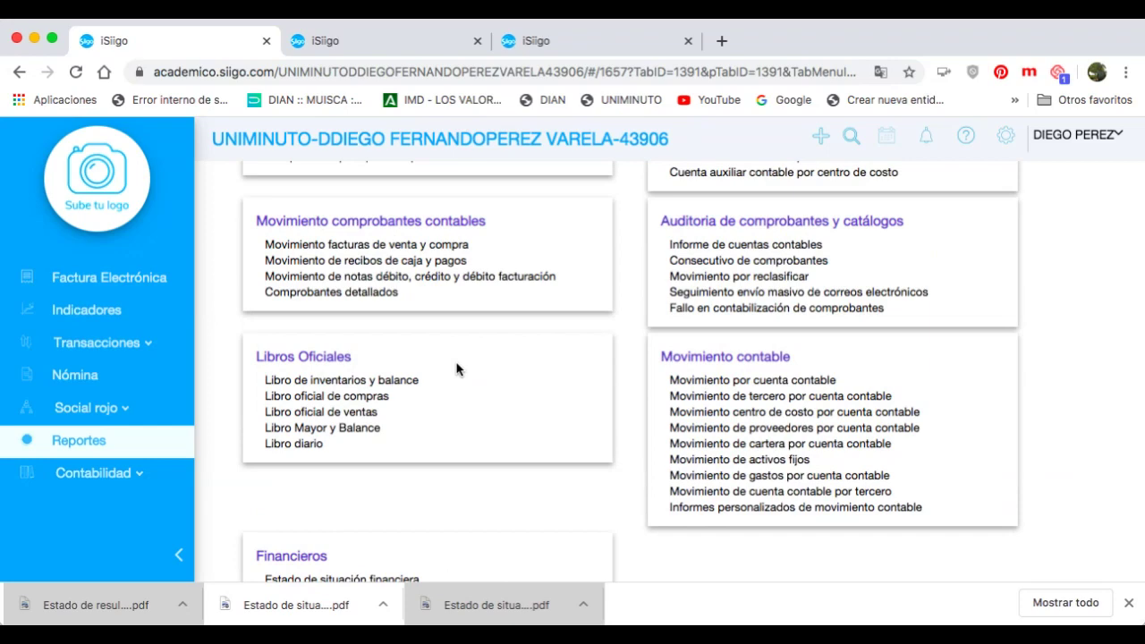
pyautogui.scroll(6, 457, 370)
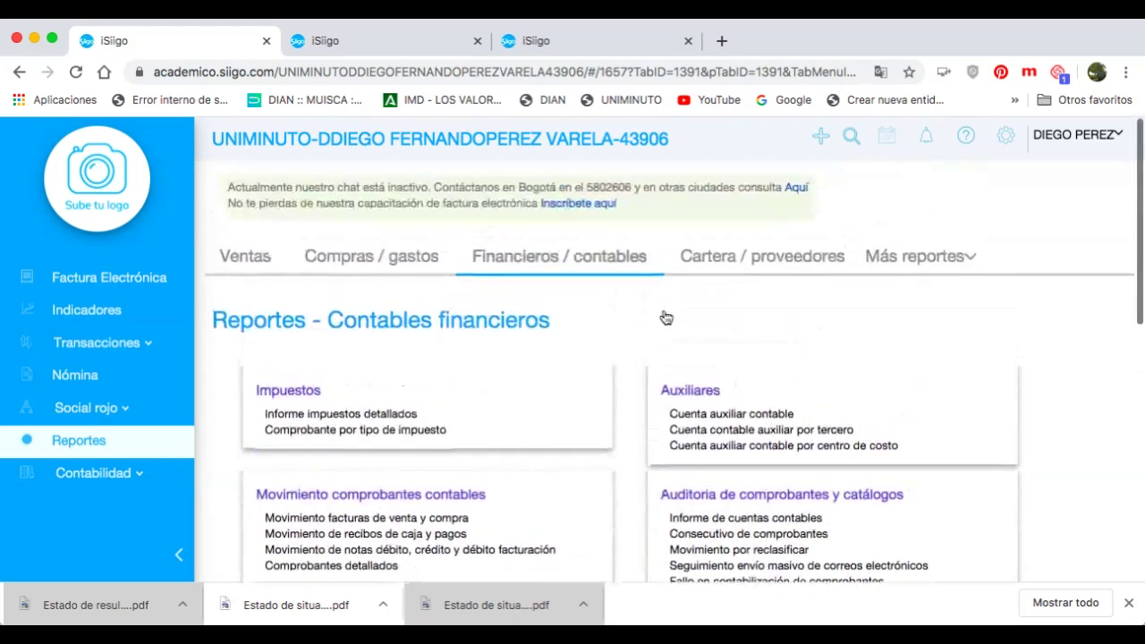
# Switch to Cartera / proveedores and browse its Informes, Cartera, Sistema and Proveedores groups
pyautogui.click(742, 261)
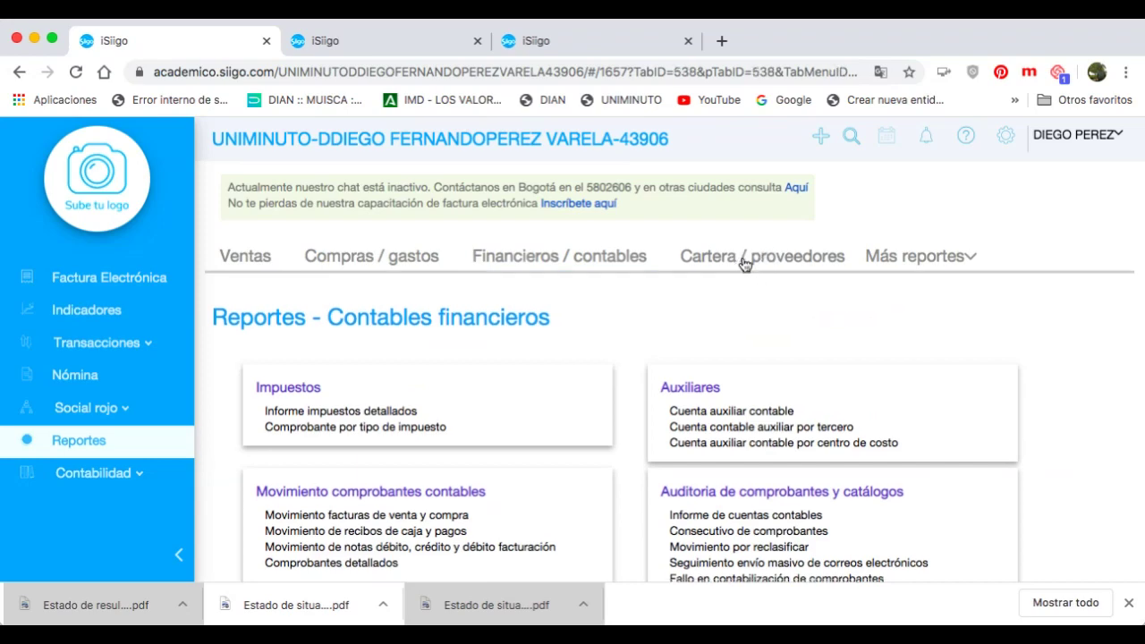
pyautogui.scroll(-2, 795, 335)
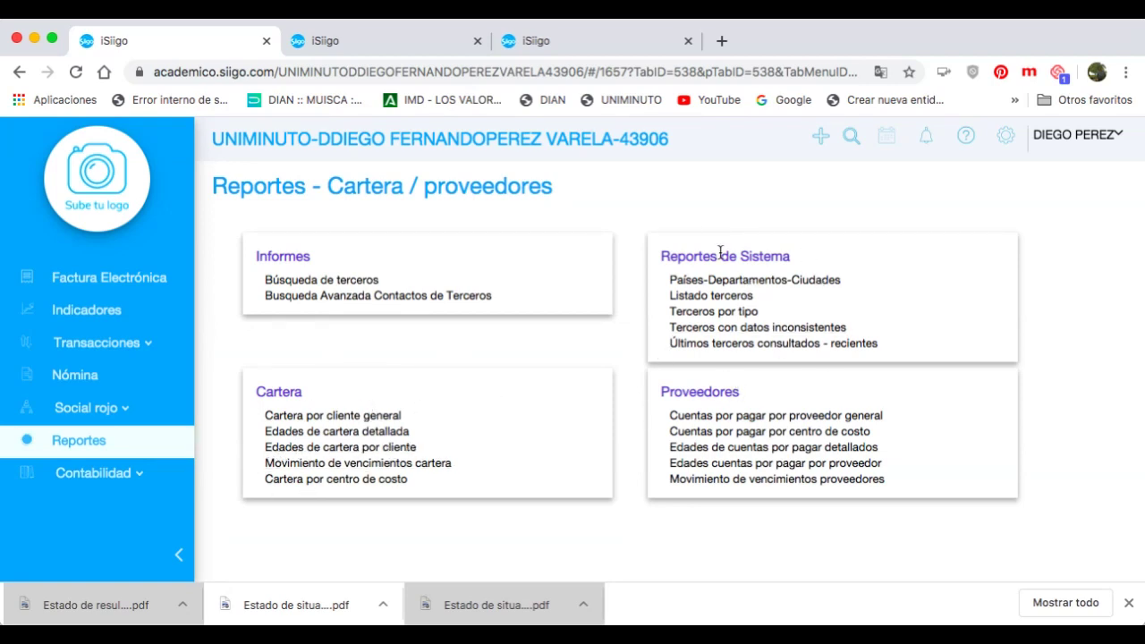
# Search Búsqueda de terceros for an Activo third party matching 'DIE' and review it
pyautogui.click(300, 283)
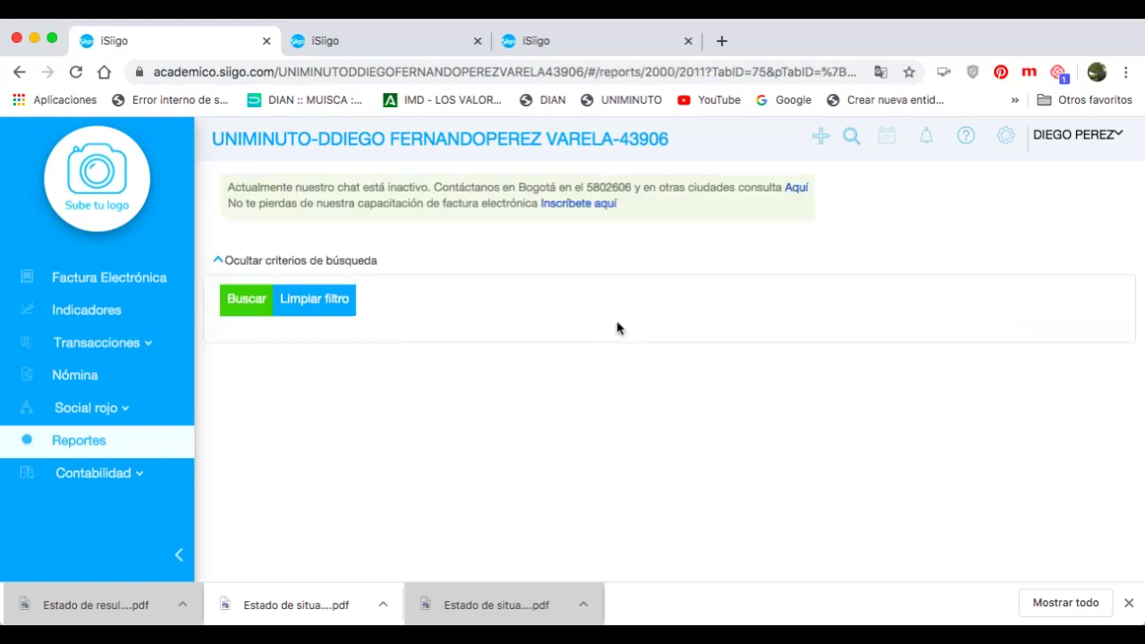
pyautogui.scroll(-1, 723, 383)
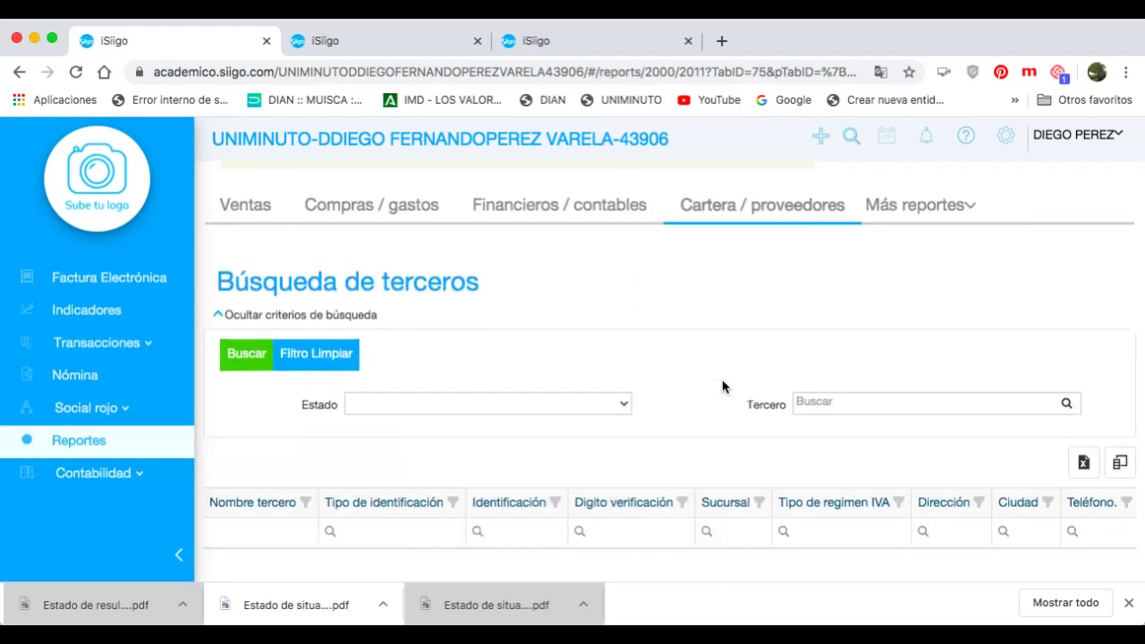
pyautogui.click(625, 384)
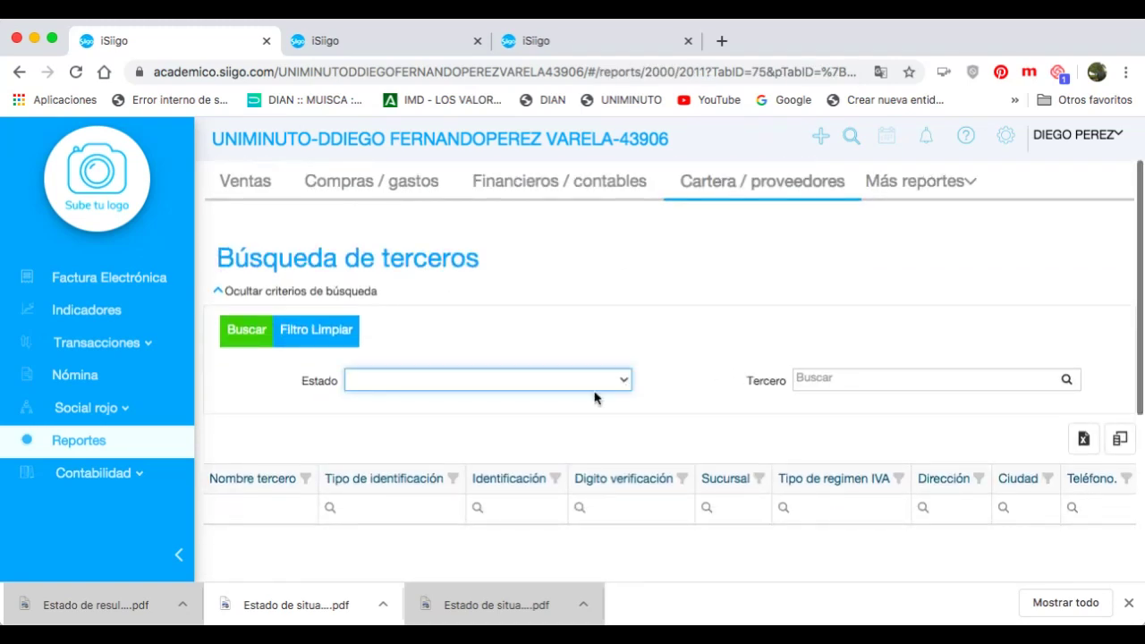
pyautogui.click(524, 412)
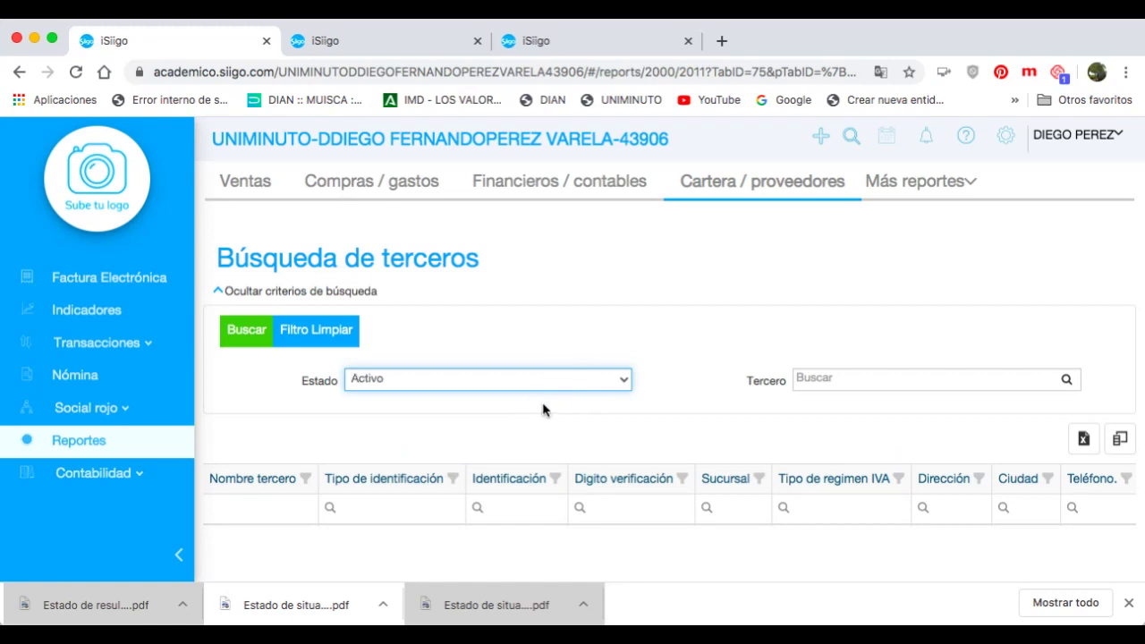
pyautogui.click(880, 376)
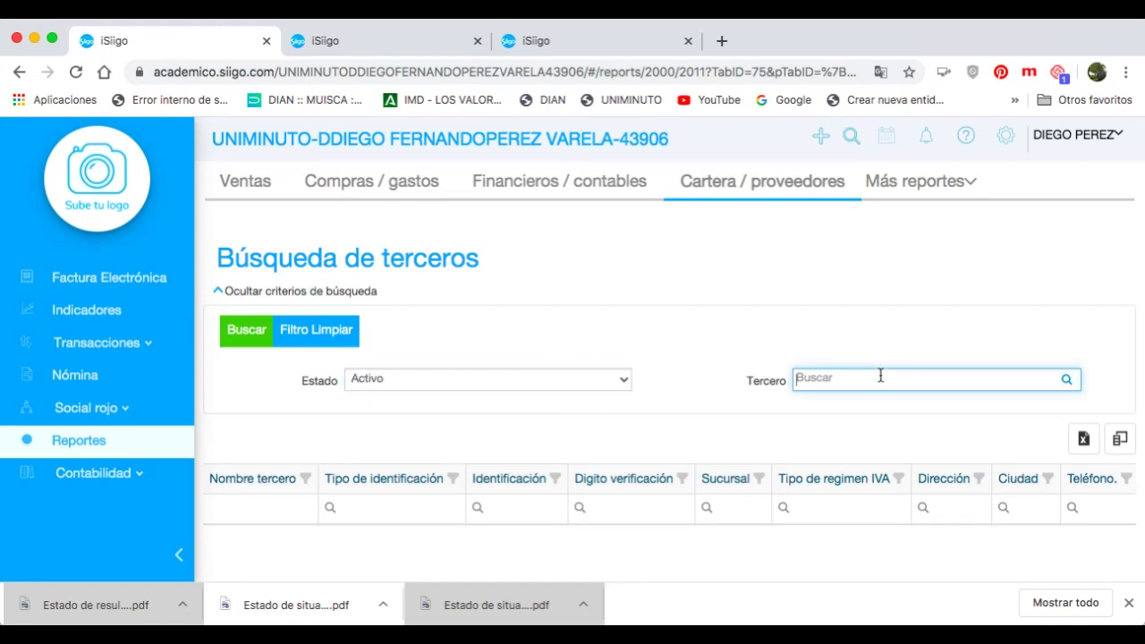
pyautogui.write('DIE')
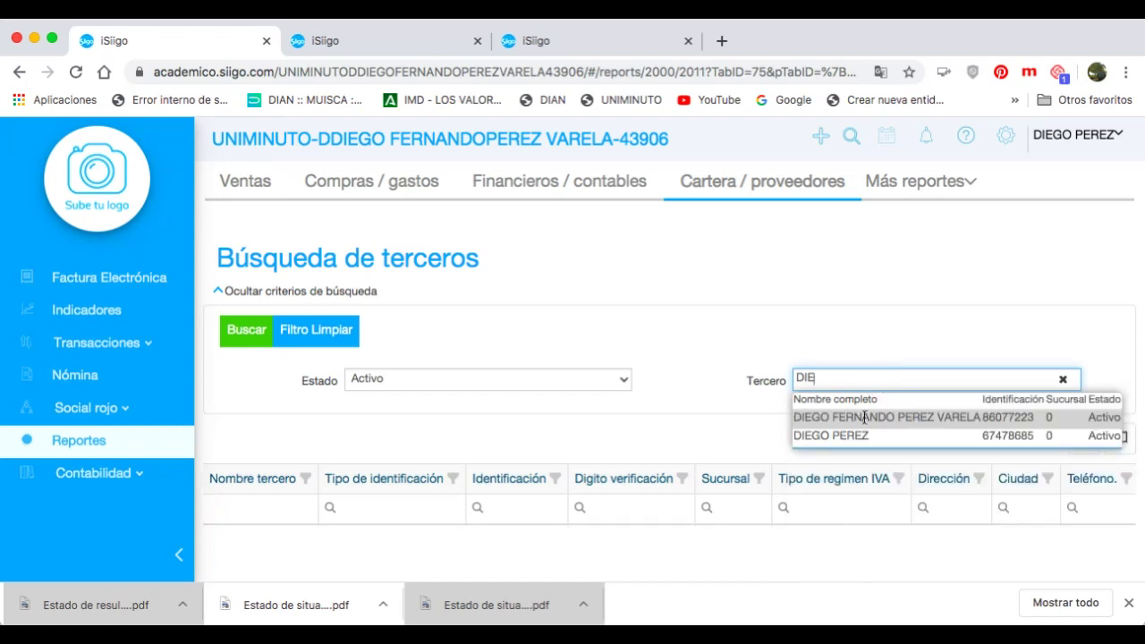
pyautogui.click(849, 417)
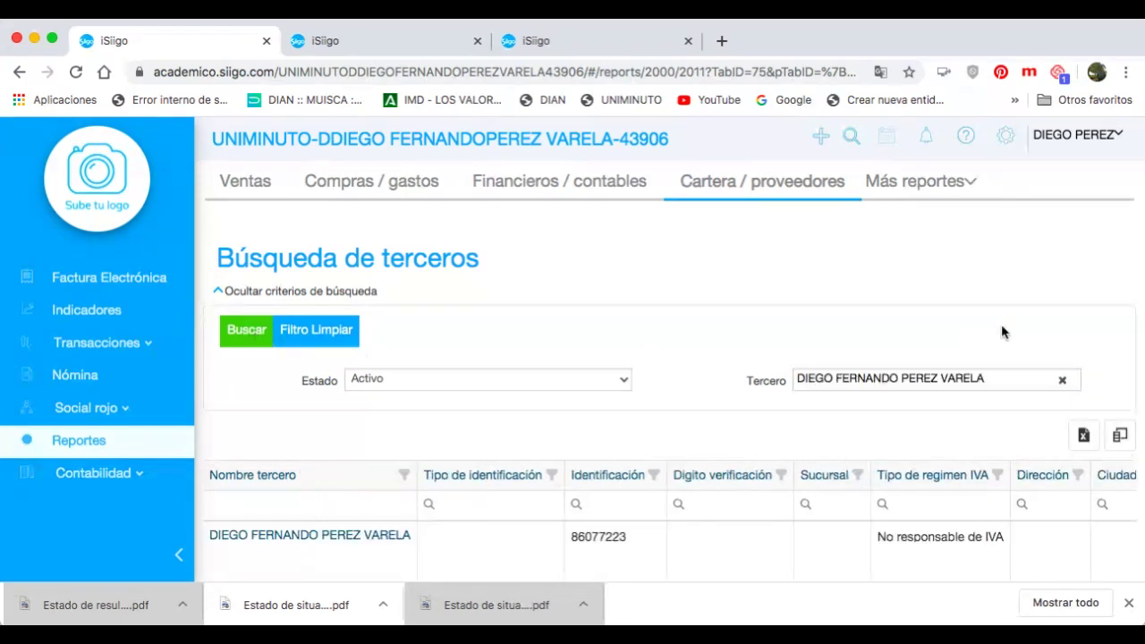
pyautogui.scroll(-3, 984, 384)
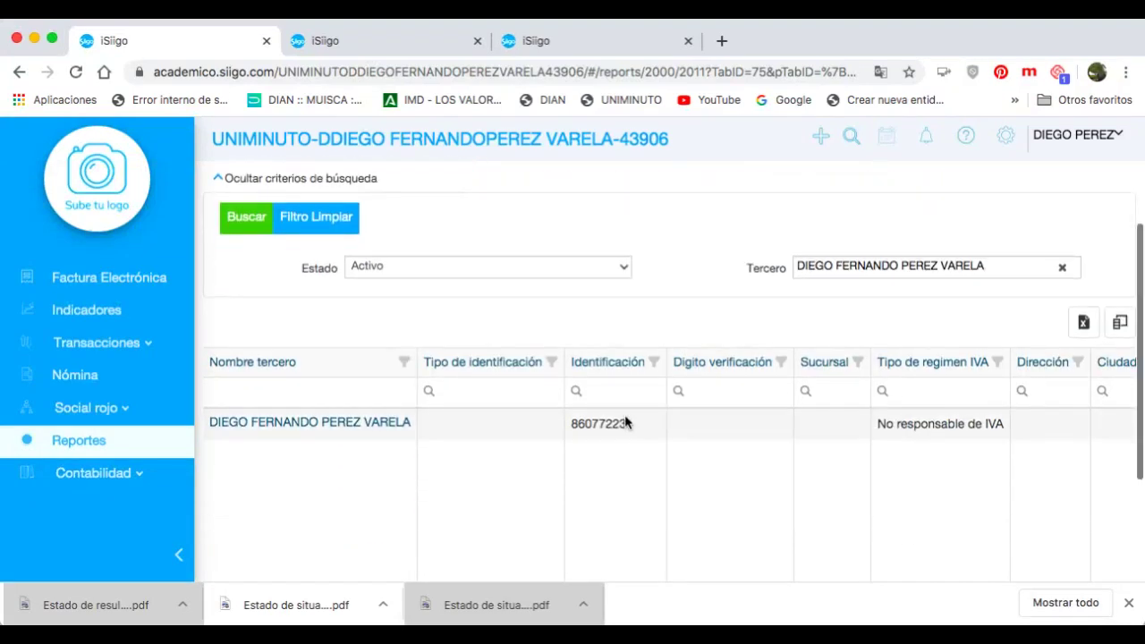
pyautogui.hscroll(5, 642, 416)
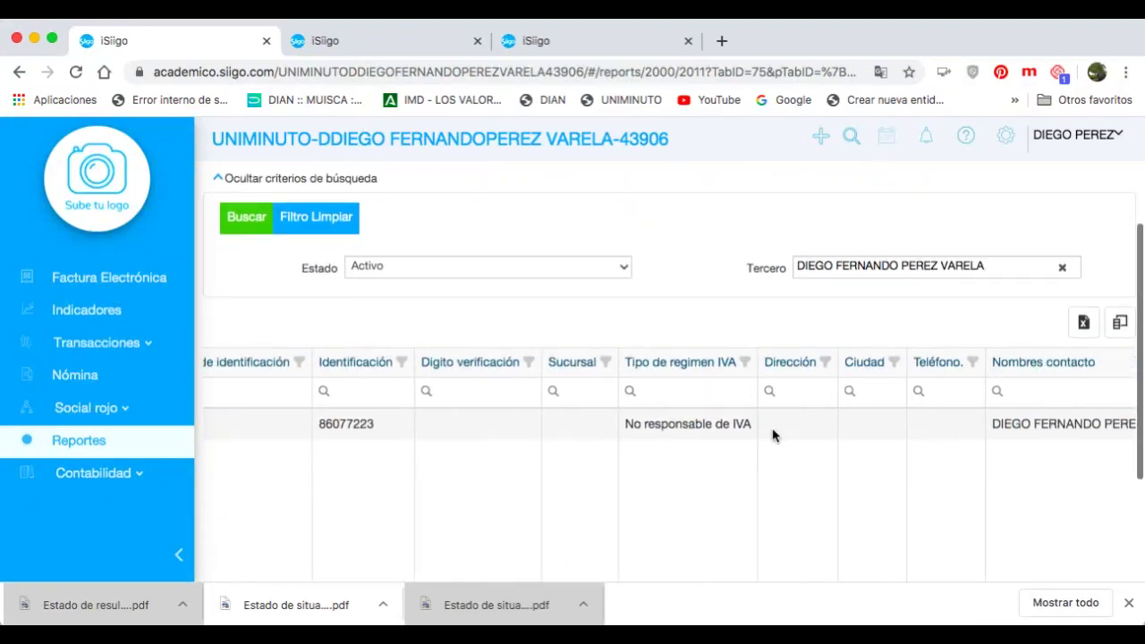
pyautogui.hscroll(2, 845, 432)
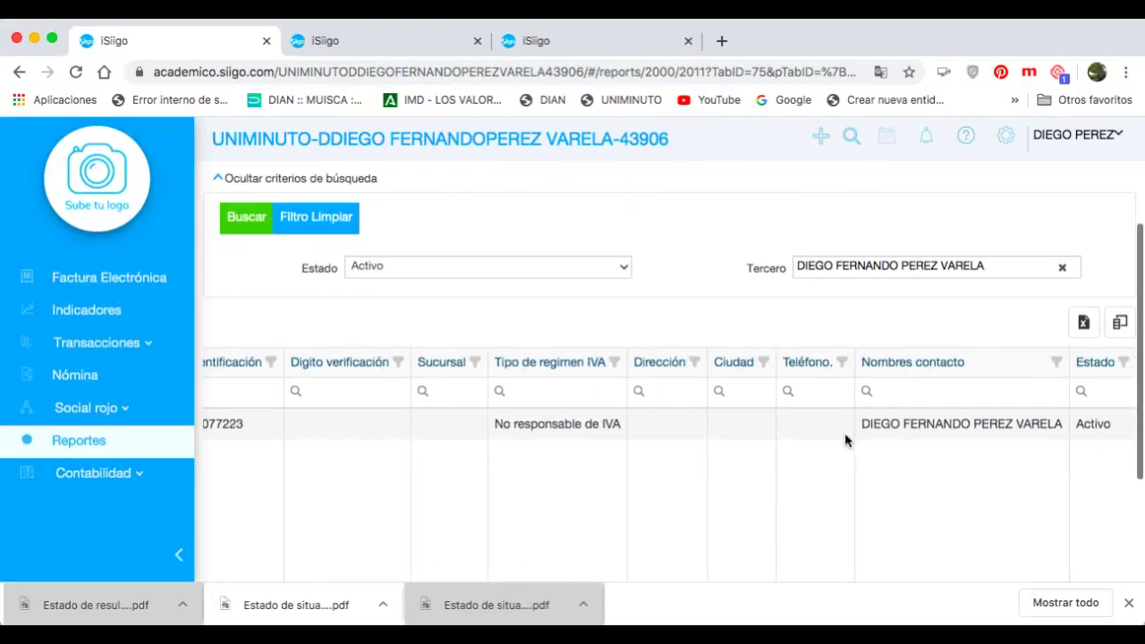
# Clear the Tercero filter to list all 162 active third parties across 2 pages
pyautogui.click(1059, 265)
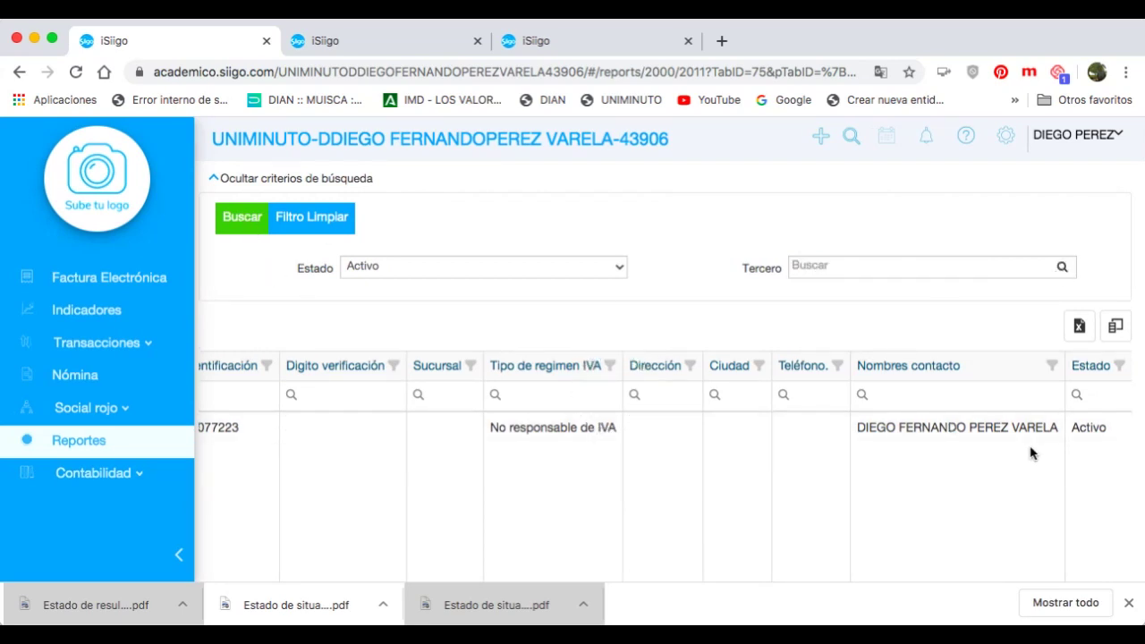
pyautogui.scroll(-1, 897, 441)
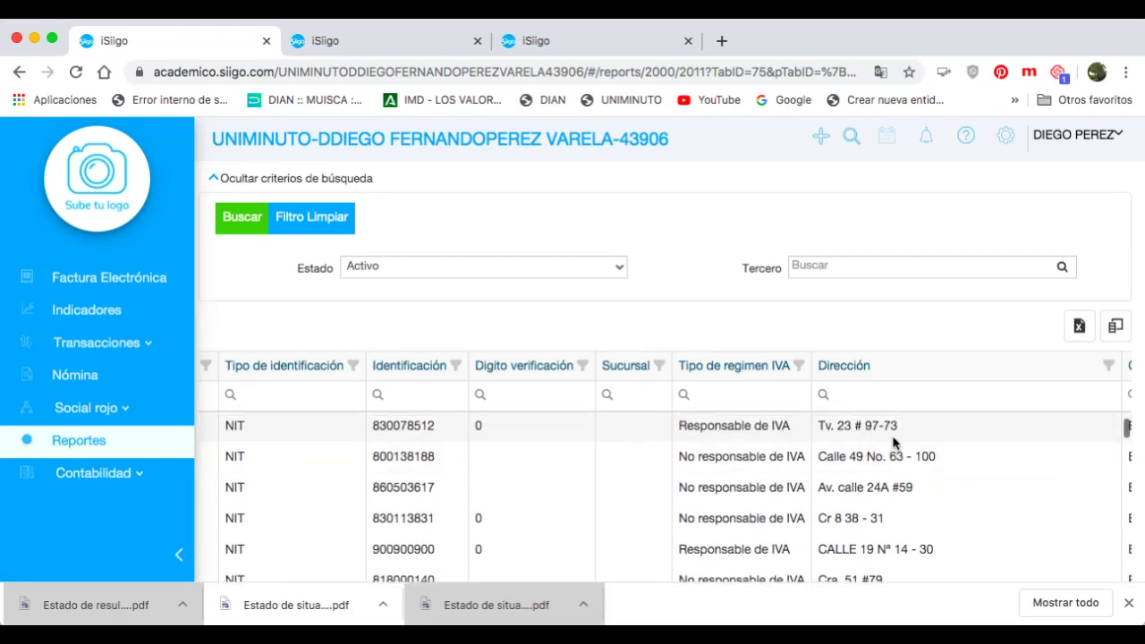
pyautogui.scroll(5, 897, 441)
pyautogui.scroll(-2, 897, 435)
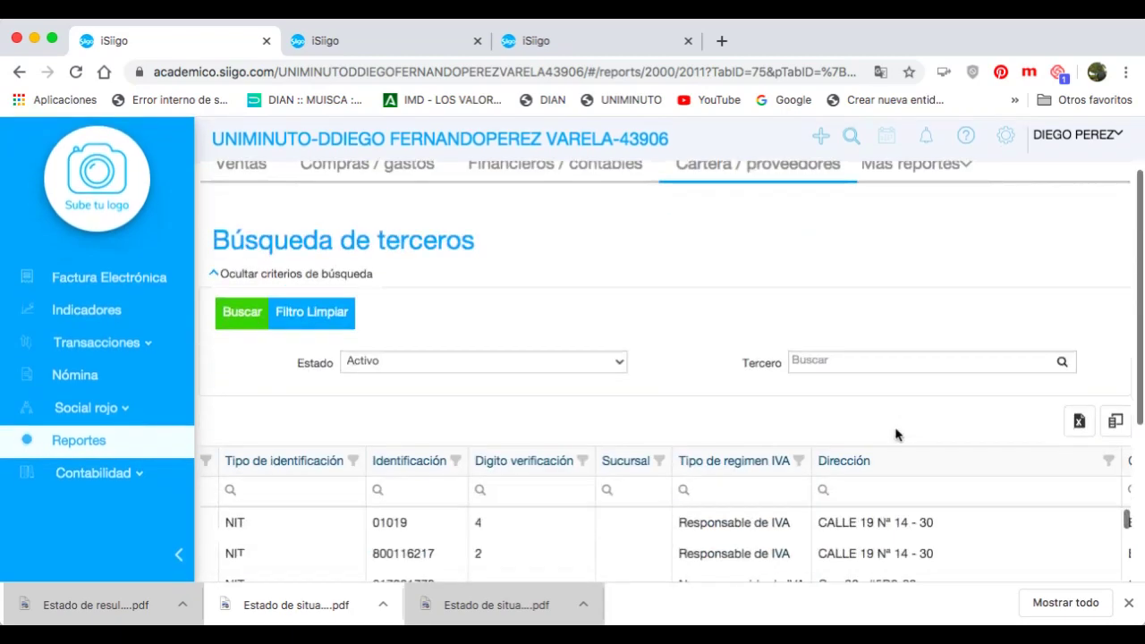
pyautogui.scroll(-5, 897, 434)
pyautogui.hscroll(10, 897, 435)
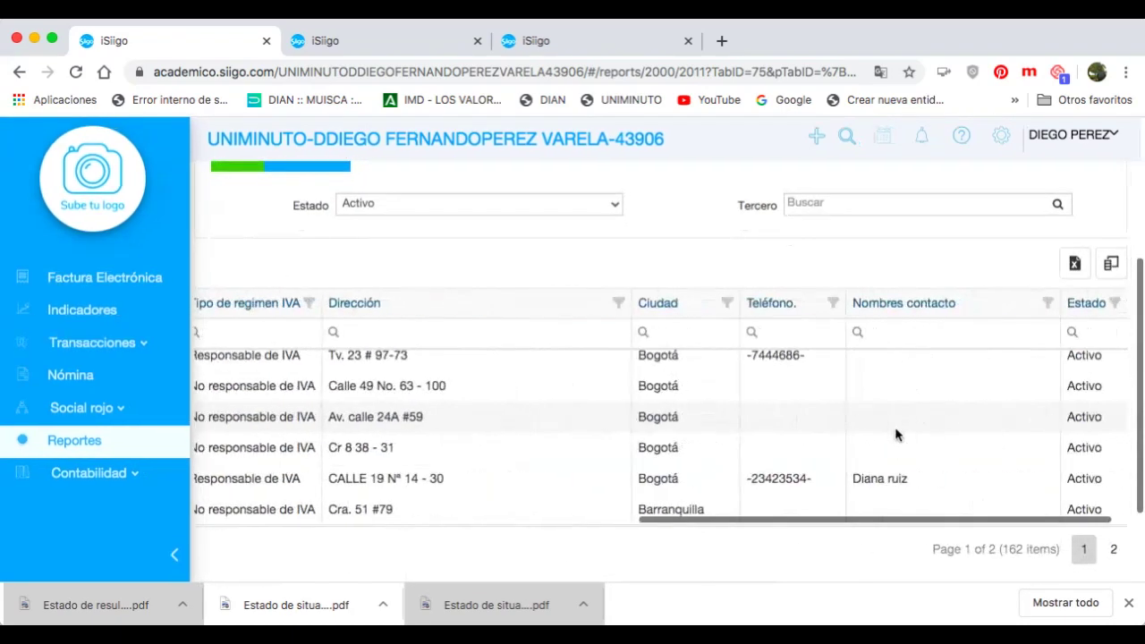
pyautogui.hscroll(-5, 805, 415)
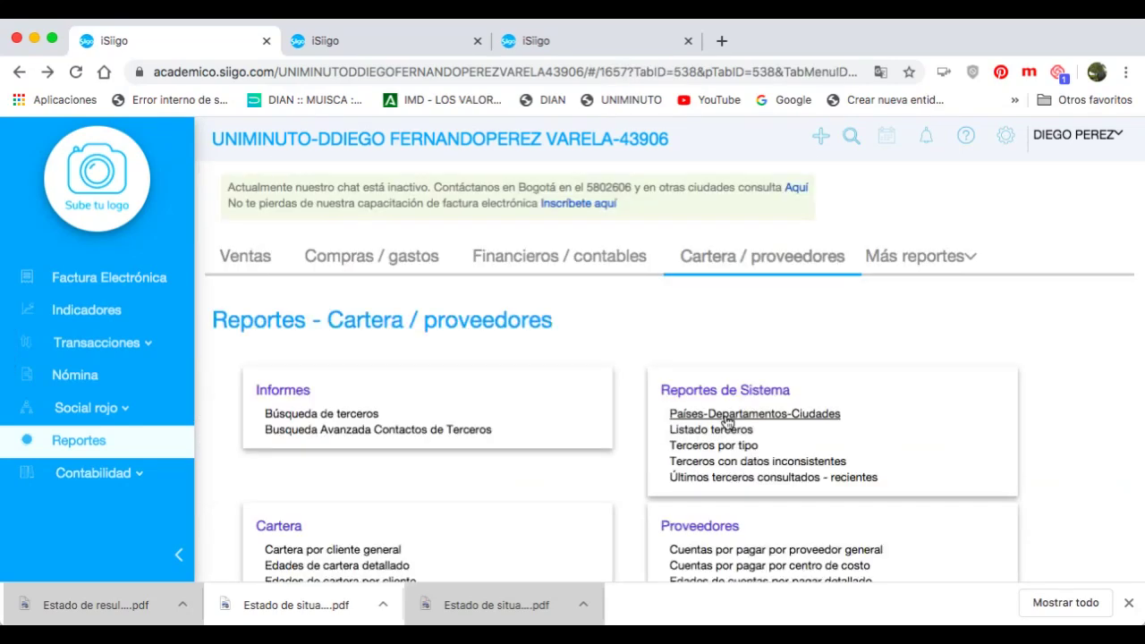
# Open Cartera por cliente general from the Cartera / proveedores list
pyautogui.click(741, 261)
pyautogui.scroll(-3, 841, 352)
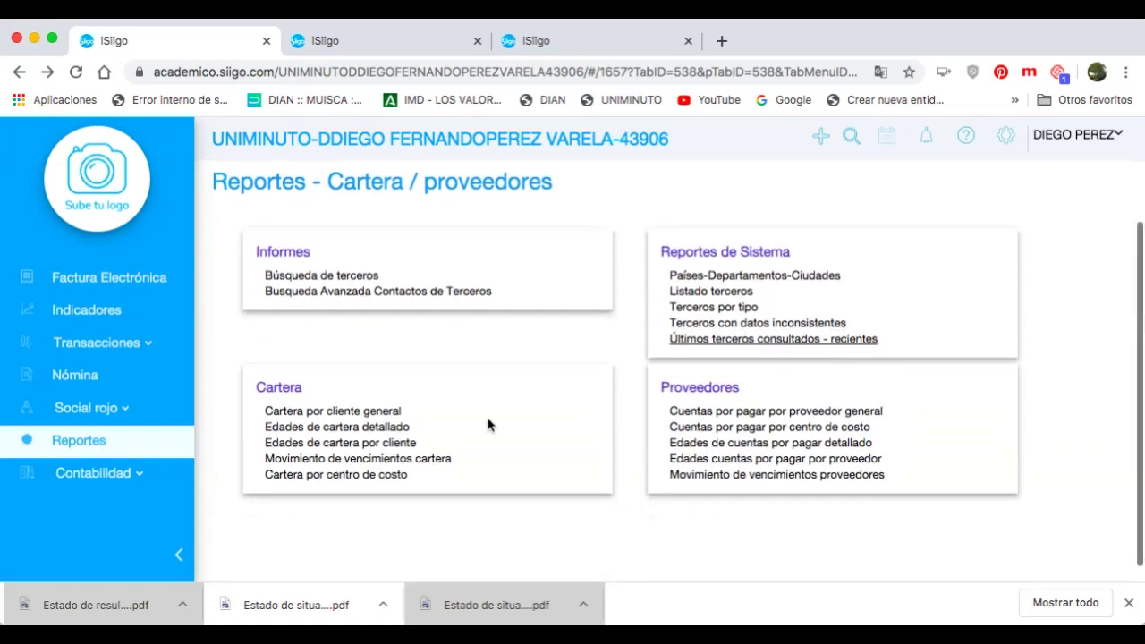
pyautogui.click(342, 413)
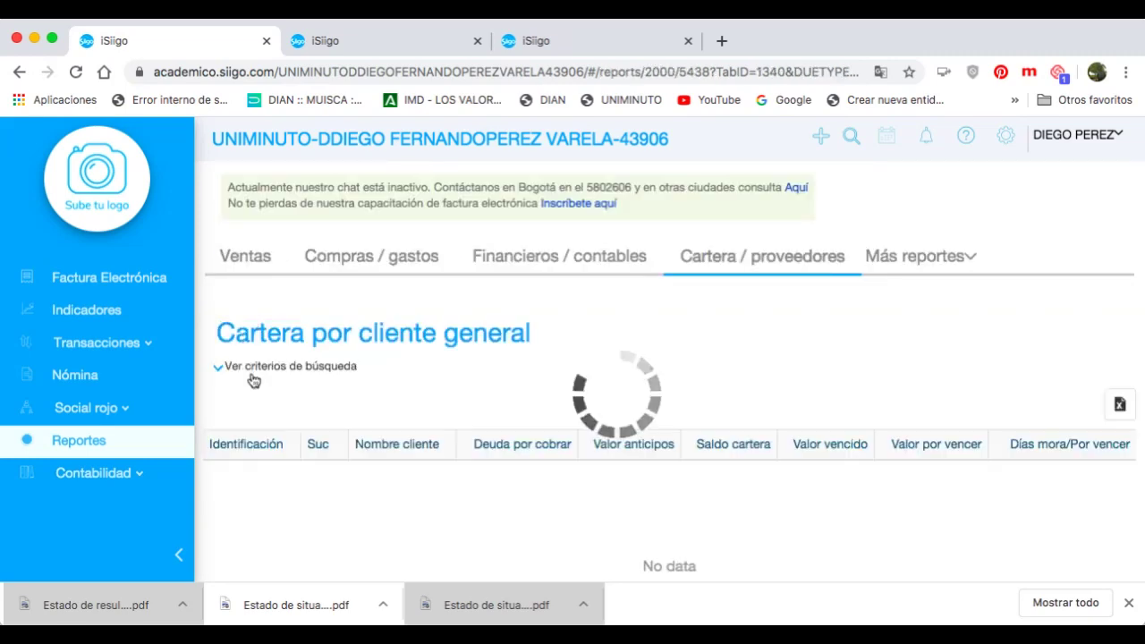
# Review the two clients' receivable balances, then return to the Cartera / proveedores list
pyautogui.scroll(-2, 886, 492)
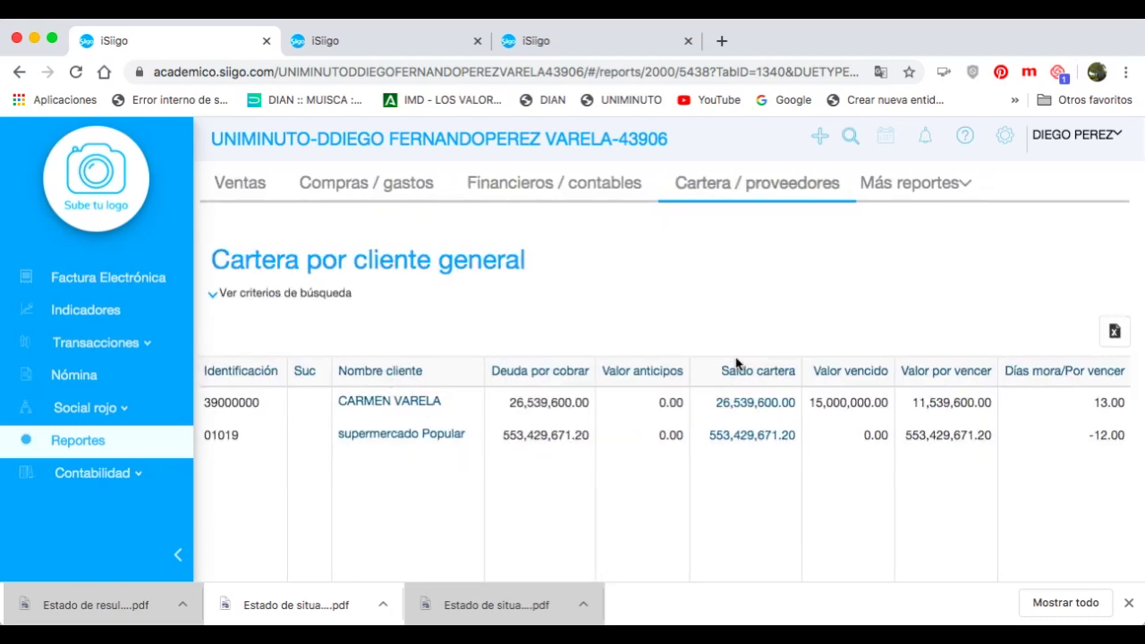
pyautogui.hscroll(1, 826, 448)
pyautogui.hscroll(-1, 1020, 442)
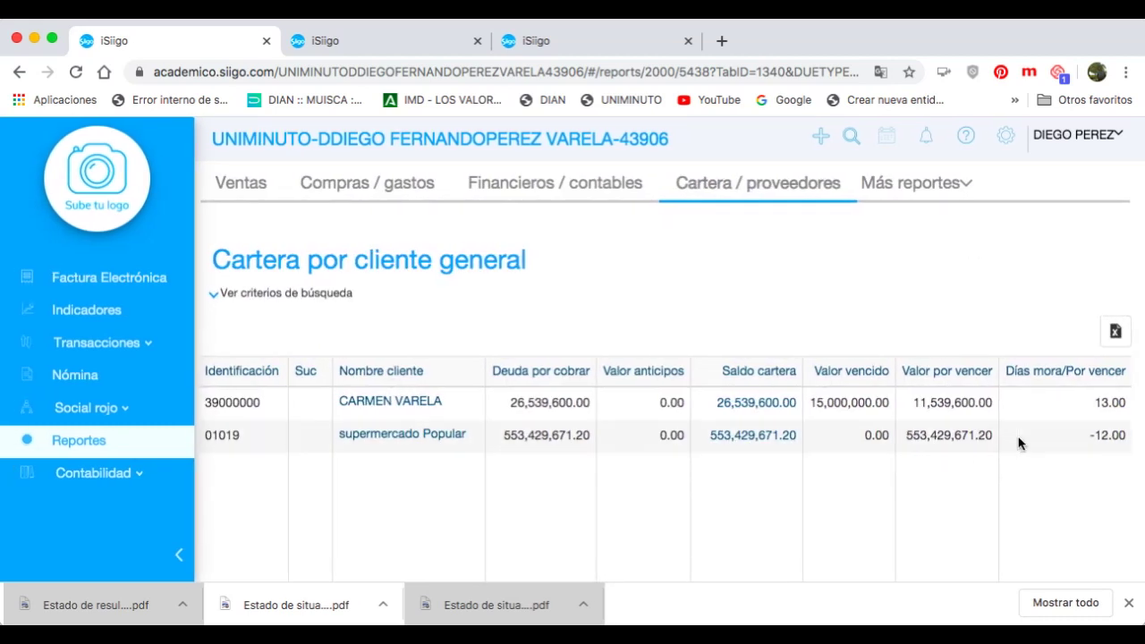
pyautogui.hscroll(1, 1017, 442)
pyautogui.hscroll(-1, 1097, 418)
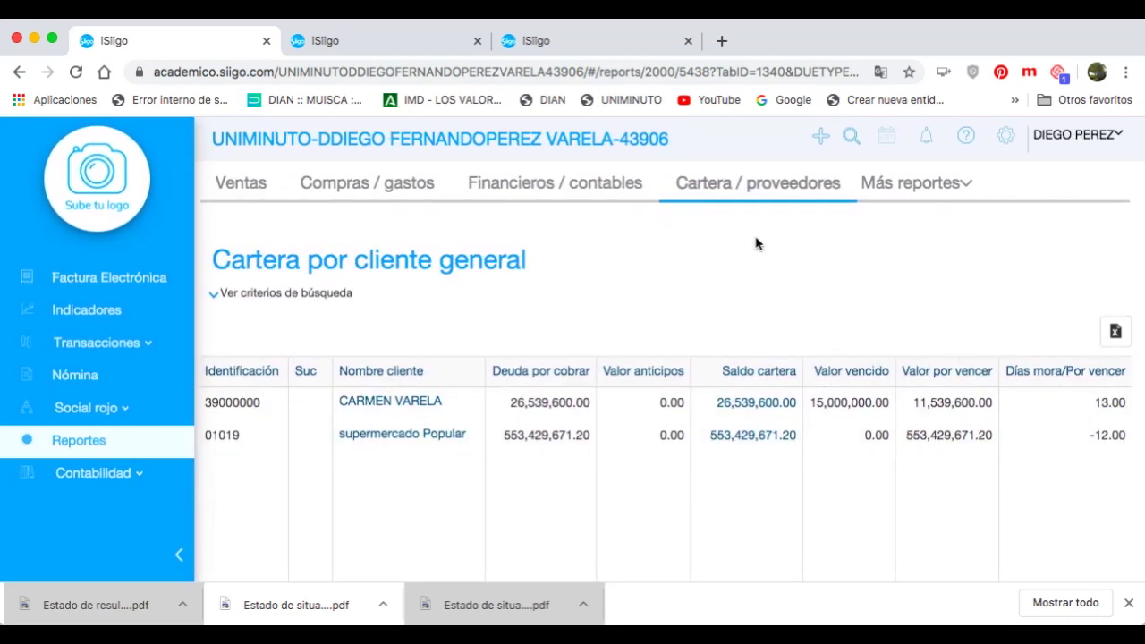
pyautogui.click(737, 198)
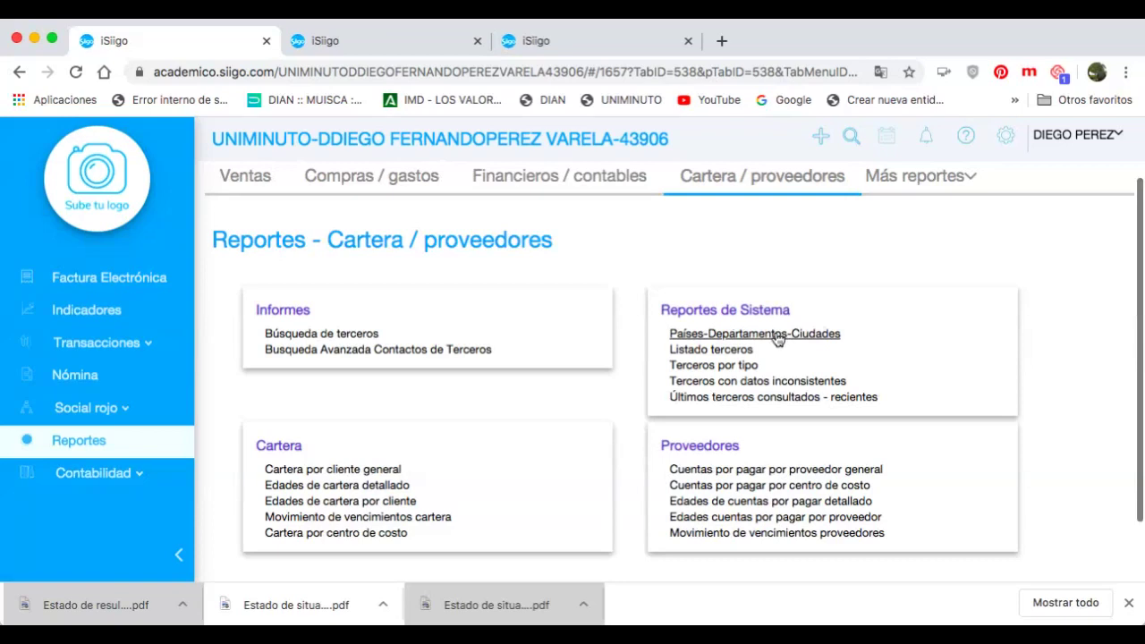
# Browse the Países-Departamentos-Ciudades report's 4584 entries across 184 pages
pyautogui.click(776, 336)
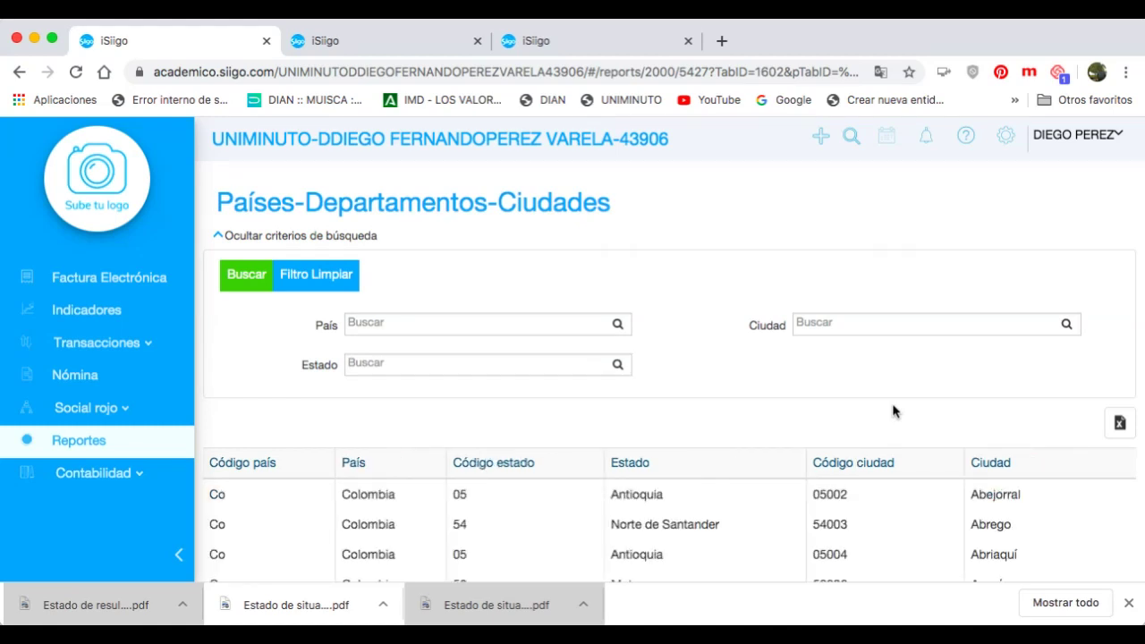
pyautogui.scroll(-3, 855, 415)
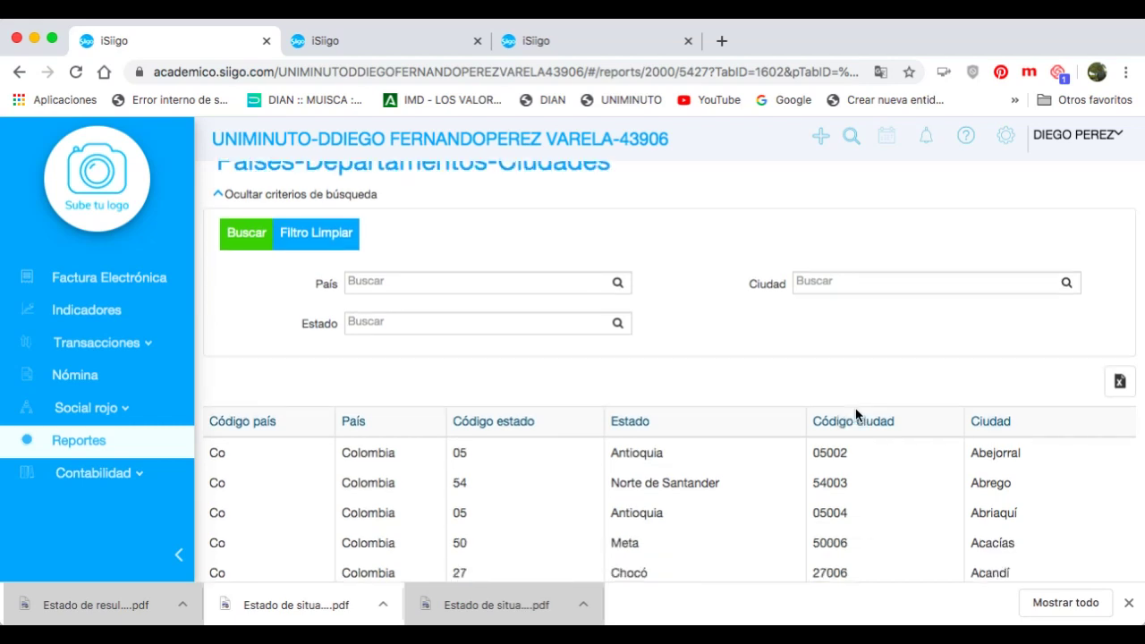
pyautogui.scroll(-5, 743, 449)
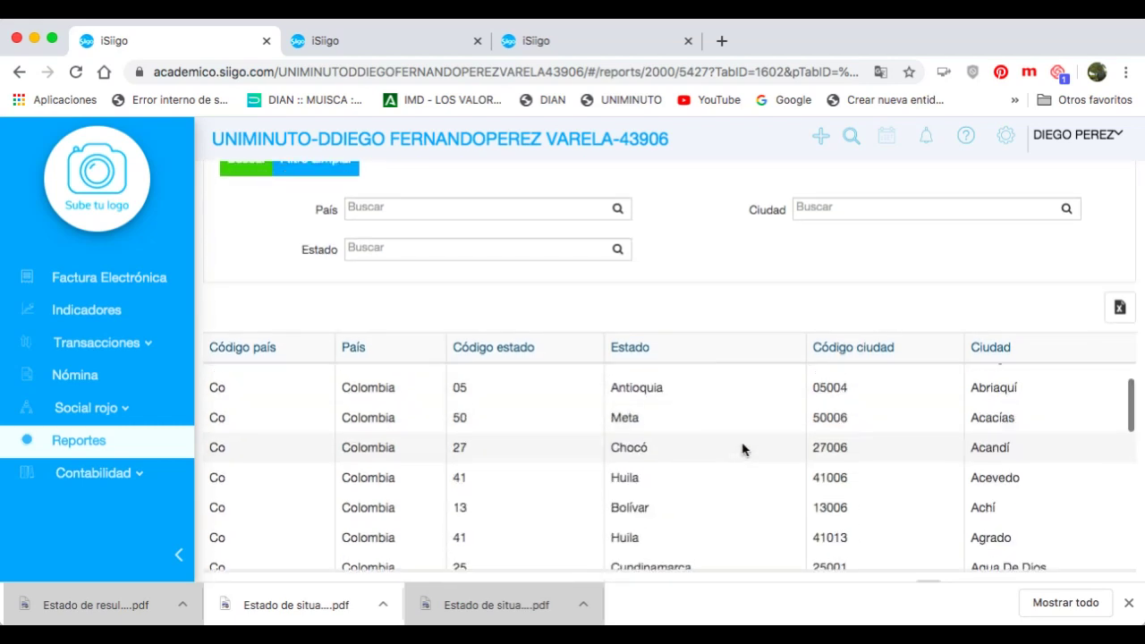
pyautogui.scroll(-10, 837, 307)
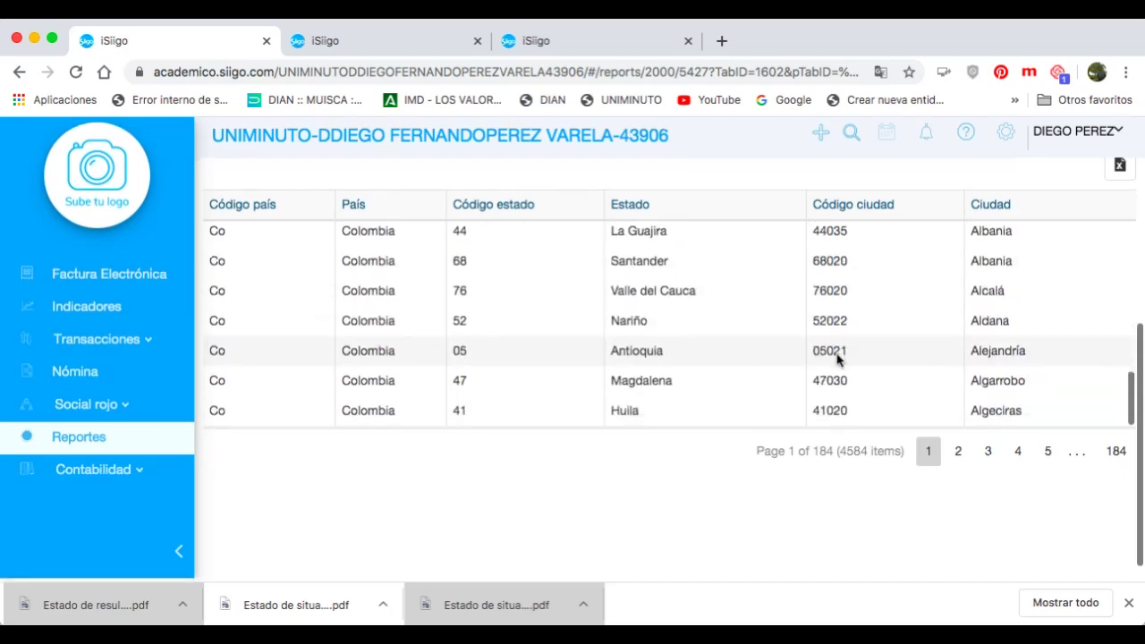
pyautogui.scroll(5, 838, 360)
pyautogui.scroll(10, 837, 360)
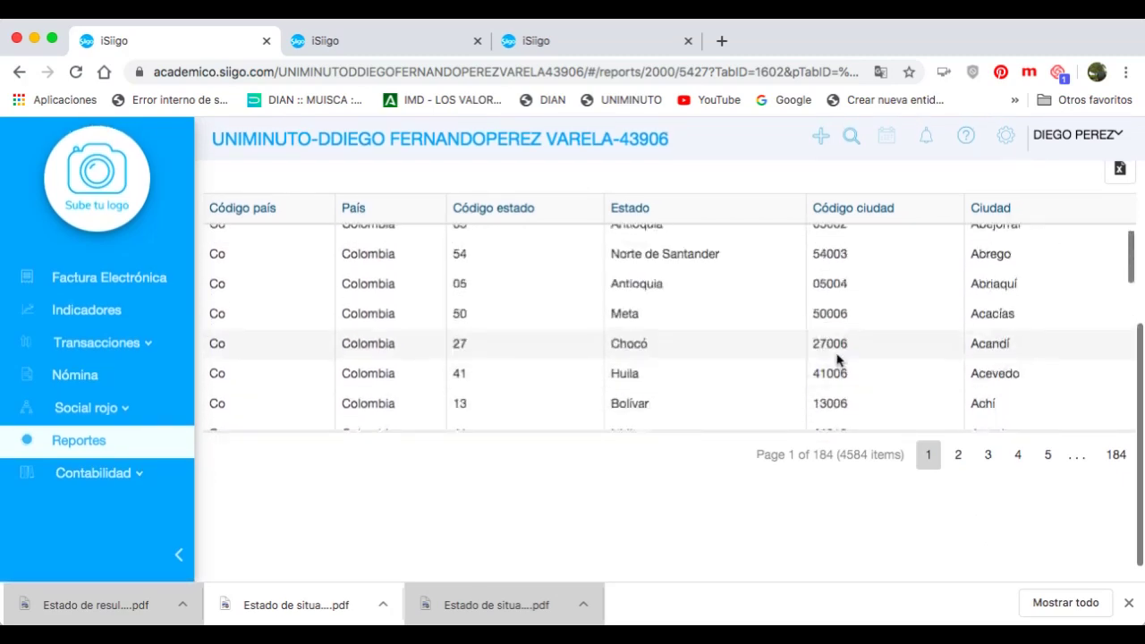
pyautogui.scroll(-2, 891, 434)
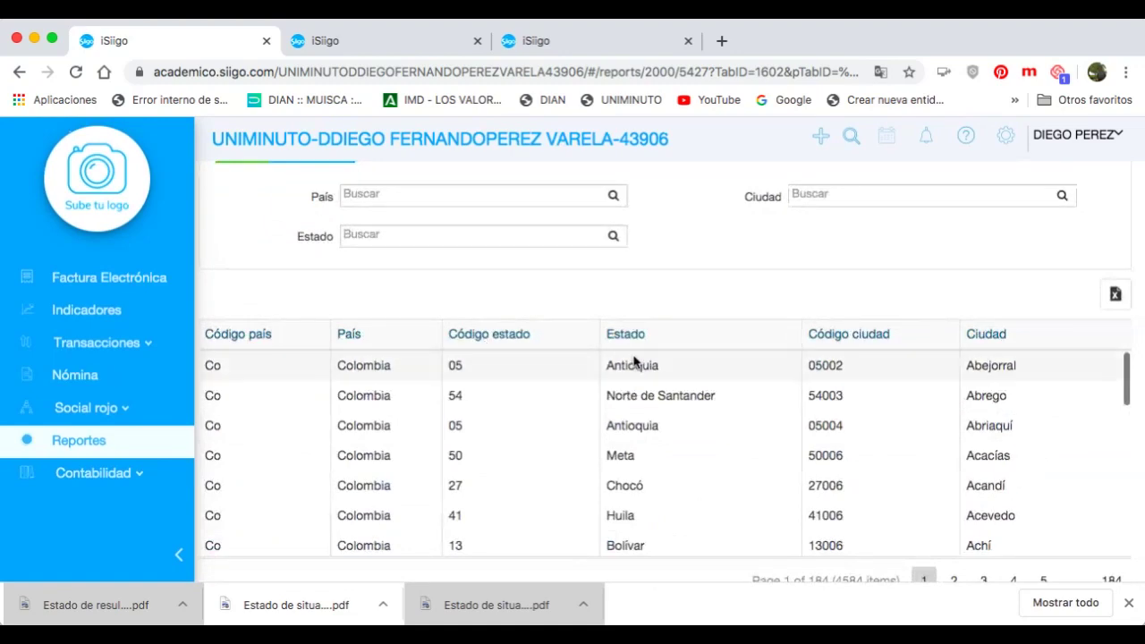
pyautogui.scroll(5, 641, 350)
pyautogui.scroll(2, 644, 348)
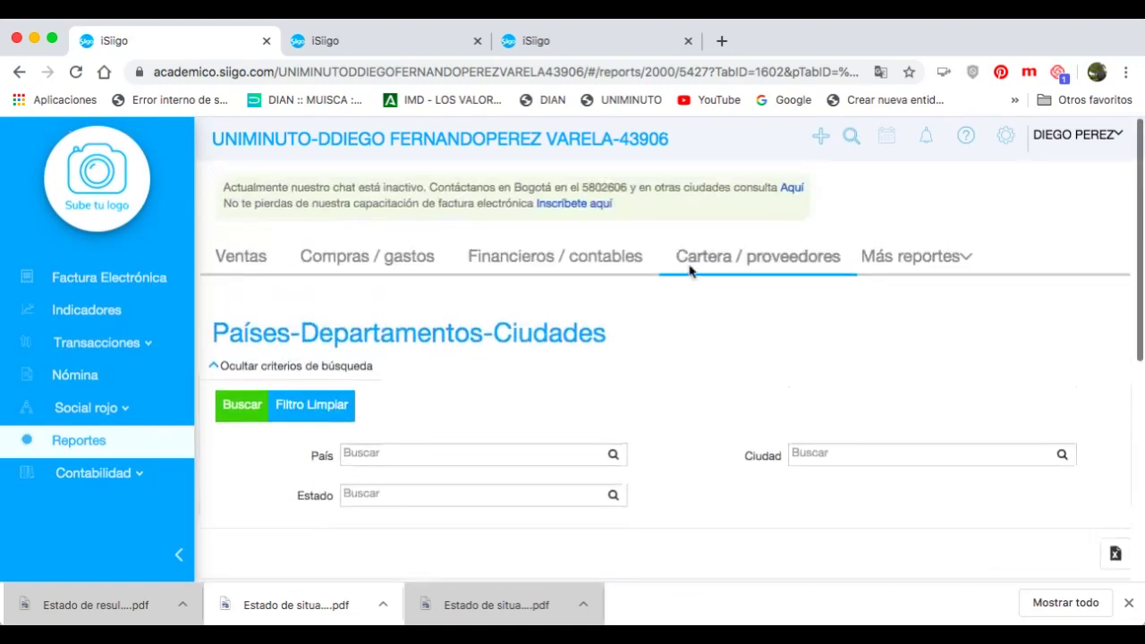
# Return to Cartera / proveedores and open the Listado terceros report
pyautogui.click(734, 263)
pyautogui.scroll(-2, 880, 320)
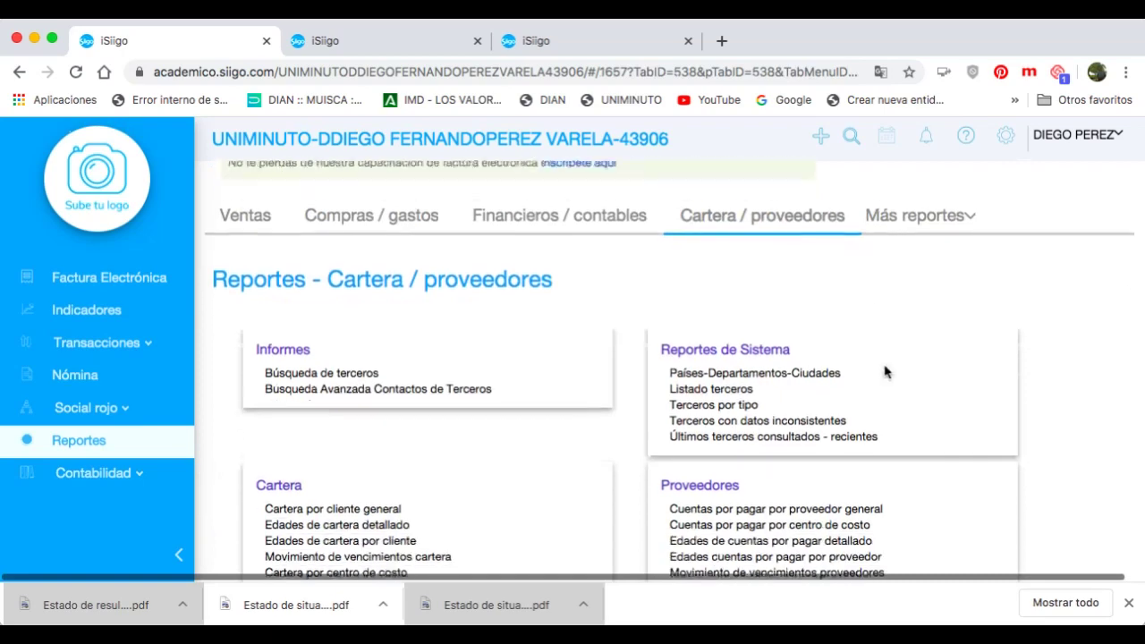
pyautogui.click(724, 381)
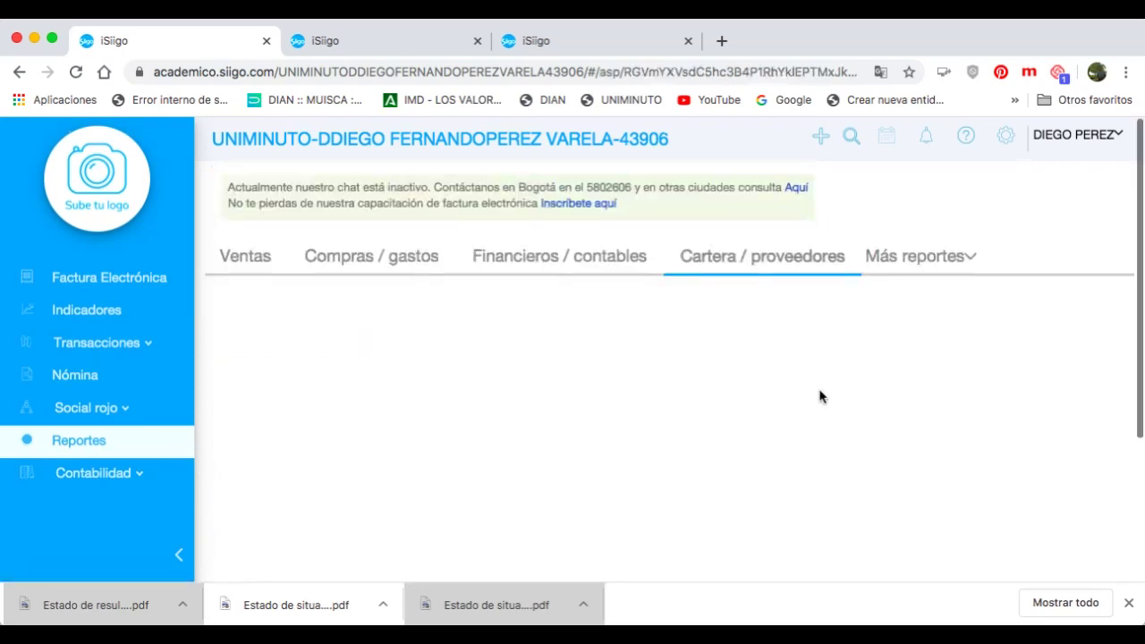
# Scroll through the Listado terceros table of 162 active third parties
pyautogui.scroll(-1, 796, 393)
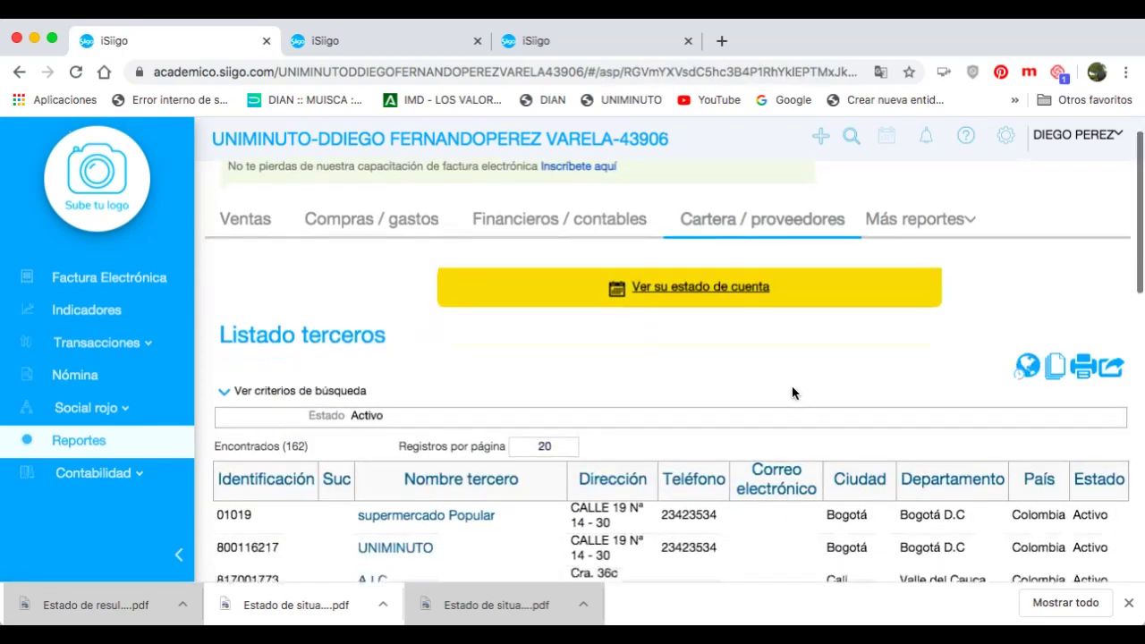
pyautogui.scroll(-4, 791, 392)
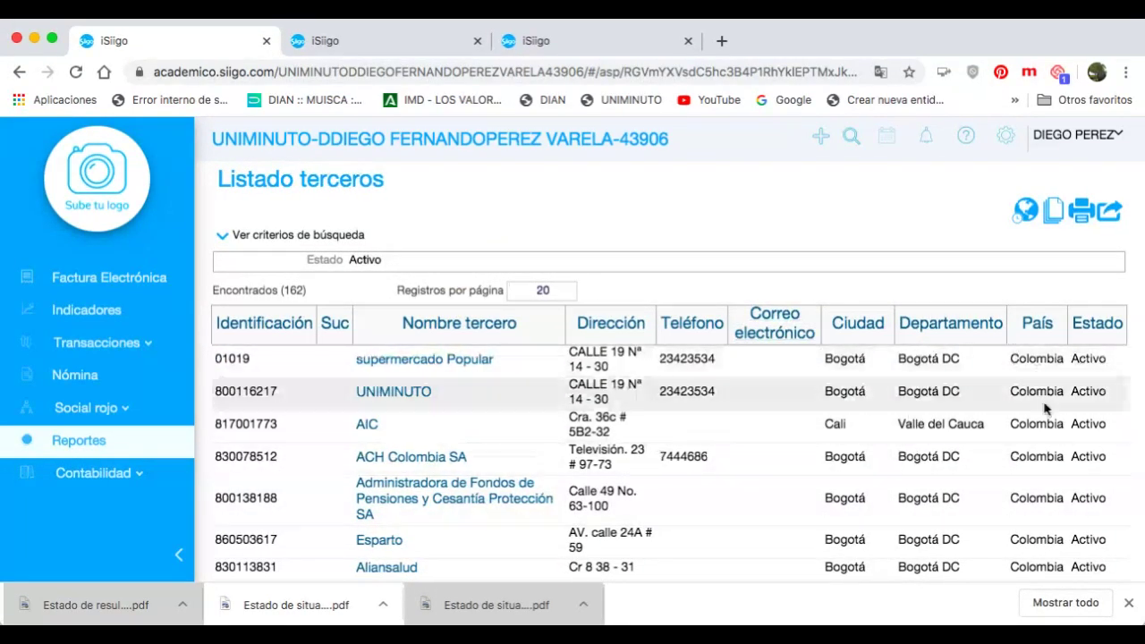
pyautogui.scroll(-1, 990, 411)
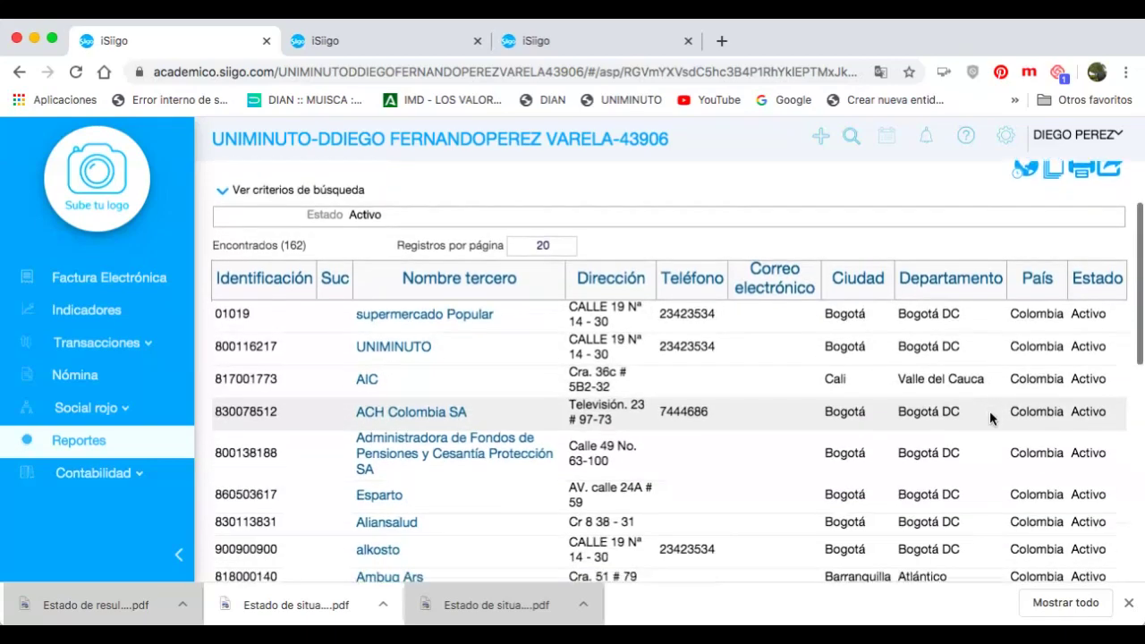
pyautogui.scroll(-8, 990, 416)
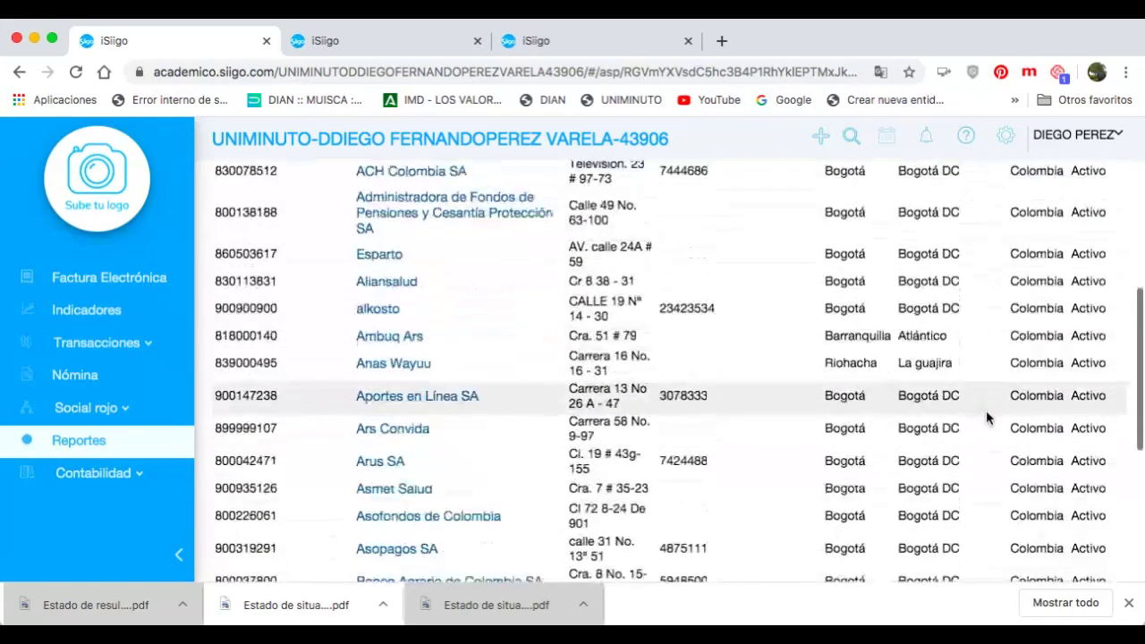
pyautogui.scroll(-3, 985, 416)
pyautogui.scroll(15, 784, 391)
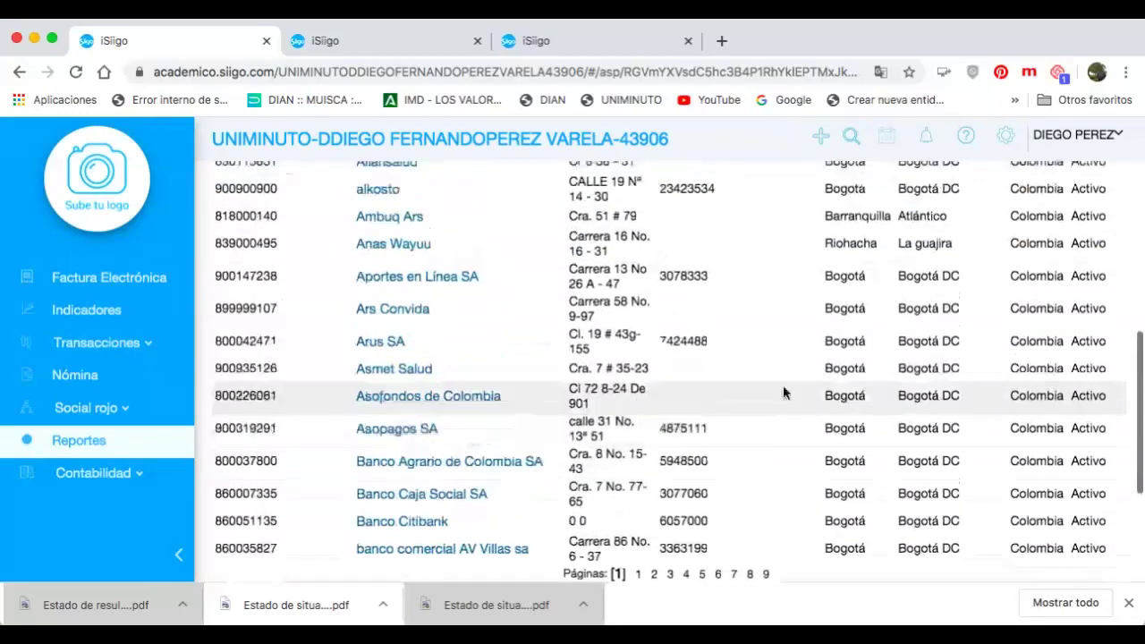
pyautogui.scroll(-1, 679, 284)
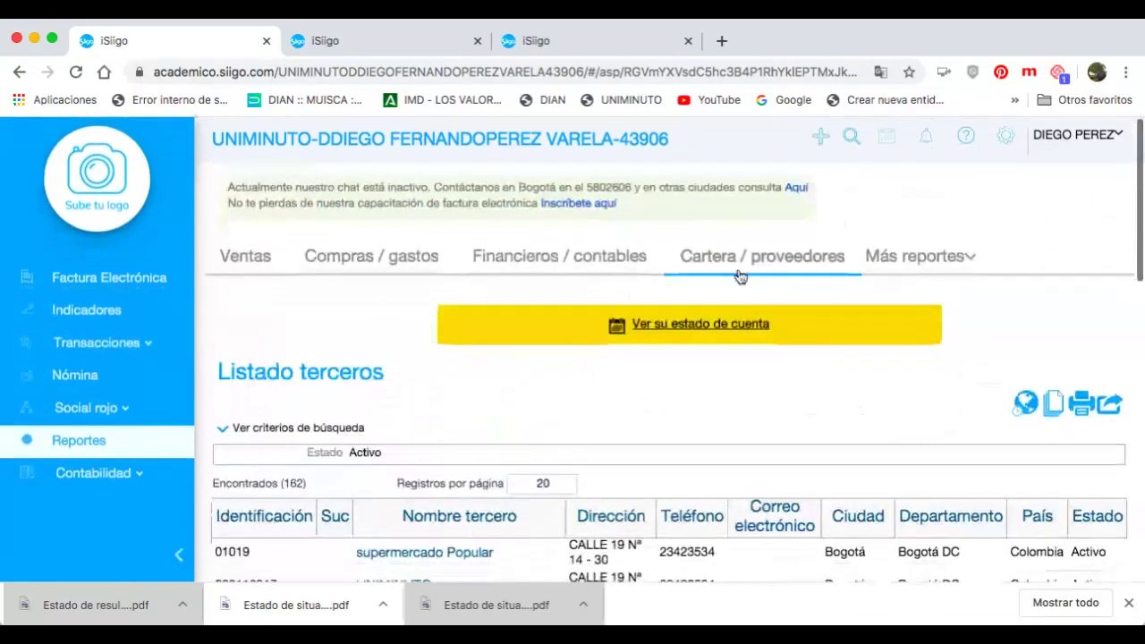
# Return to Cartera / proveedores and open the Terceros por tipo report
pyautogui.click(741, 274)
pyautogui.scroll(-3, 931, 445)
pyautogui.click(715, 386)
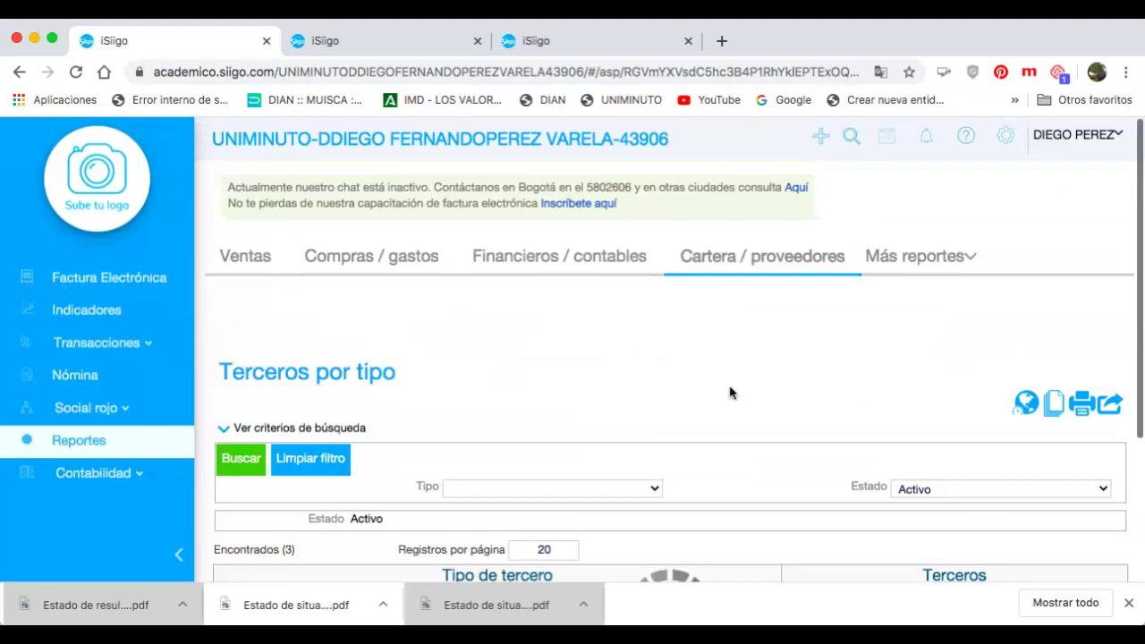
# List the 152 Otros-type third parties, then open Terceros con datos inconsistentes
pyautogui.scroll(-3, 729, 393)
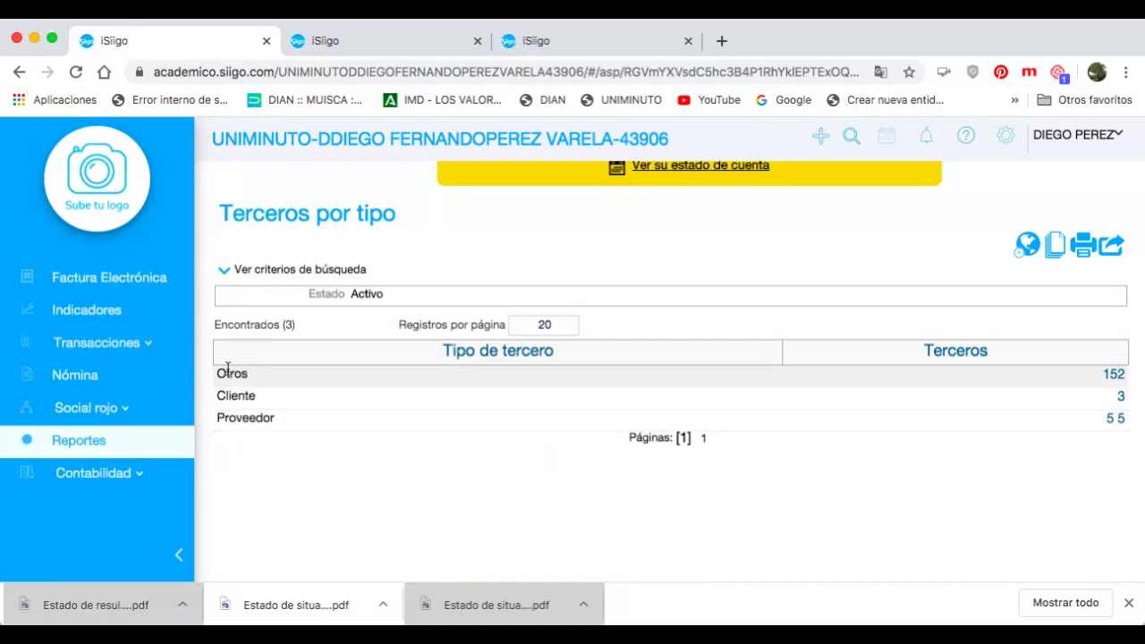
pyautogui.click(1110, 417)
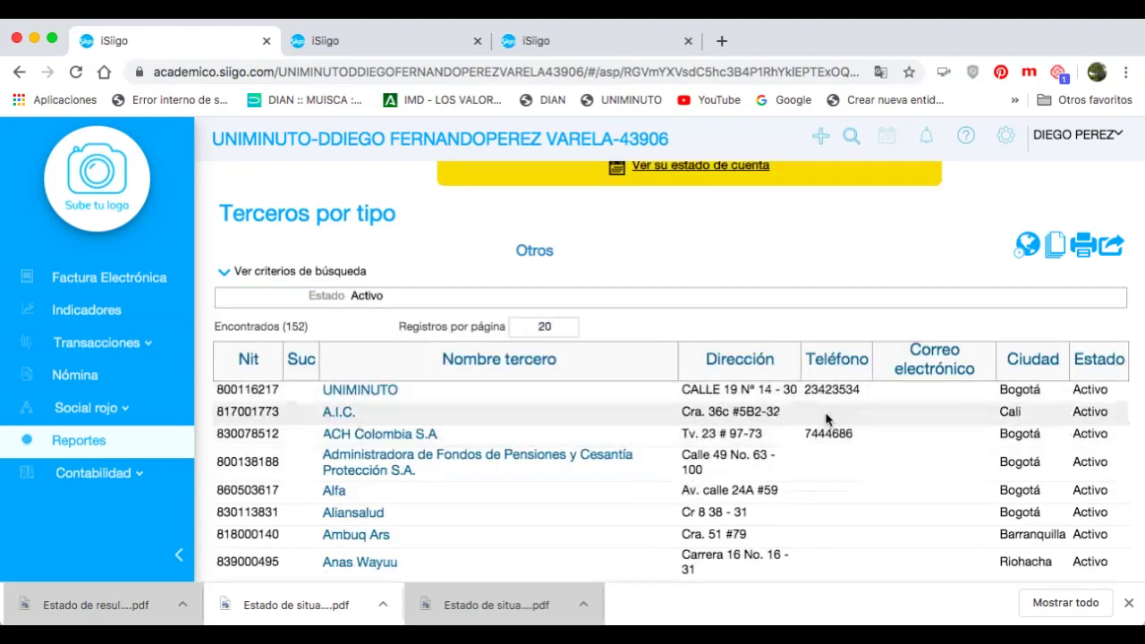
pyautogui.scroll(-2, 823, 412)
pyautogui.scroll(-3, 490, 519)
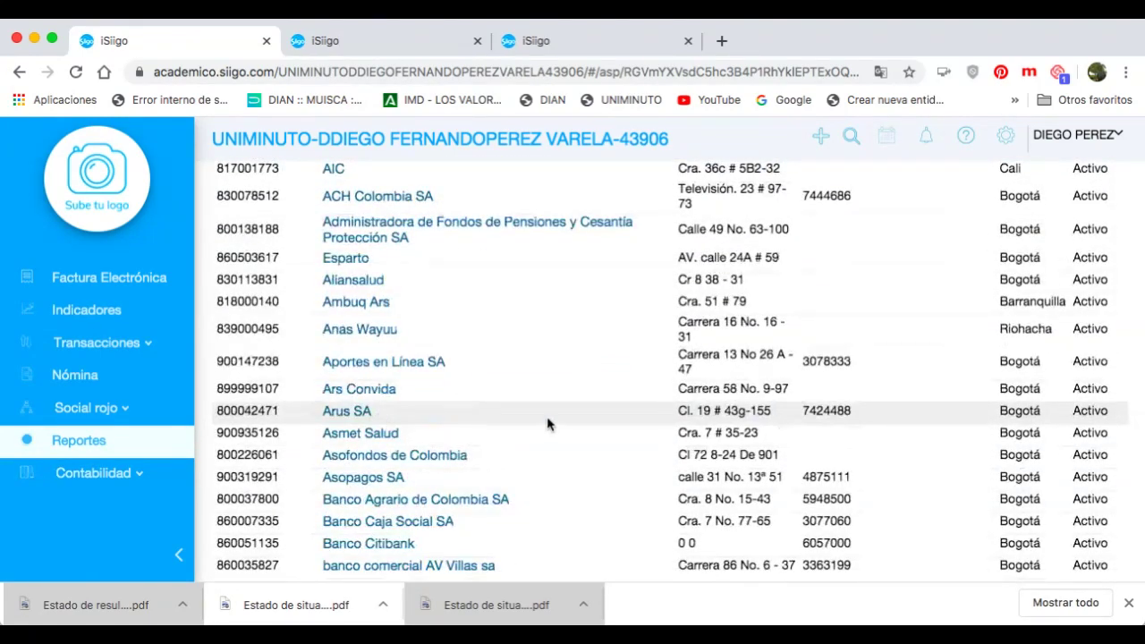
pyautogui.scroll(-2, 547, 421)
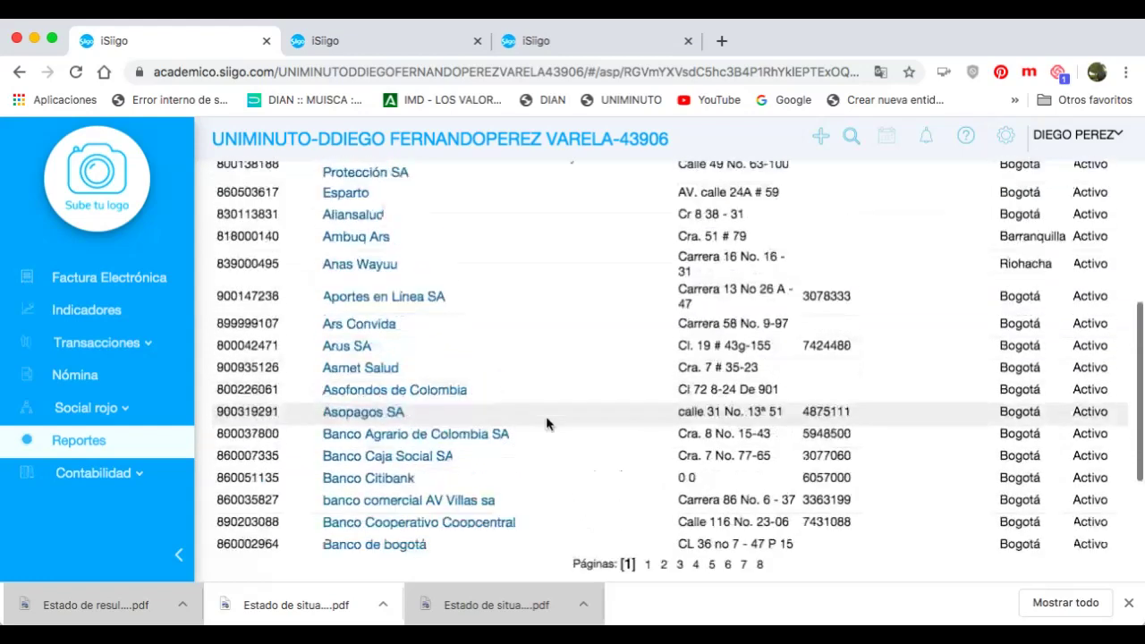
pyautogui.scroll(10, 546, 420)
pyautogui.click(743, 259)
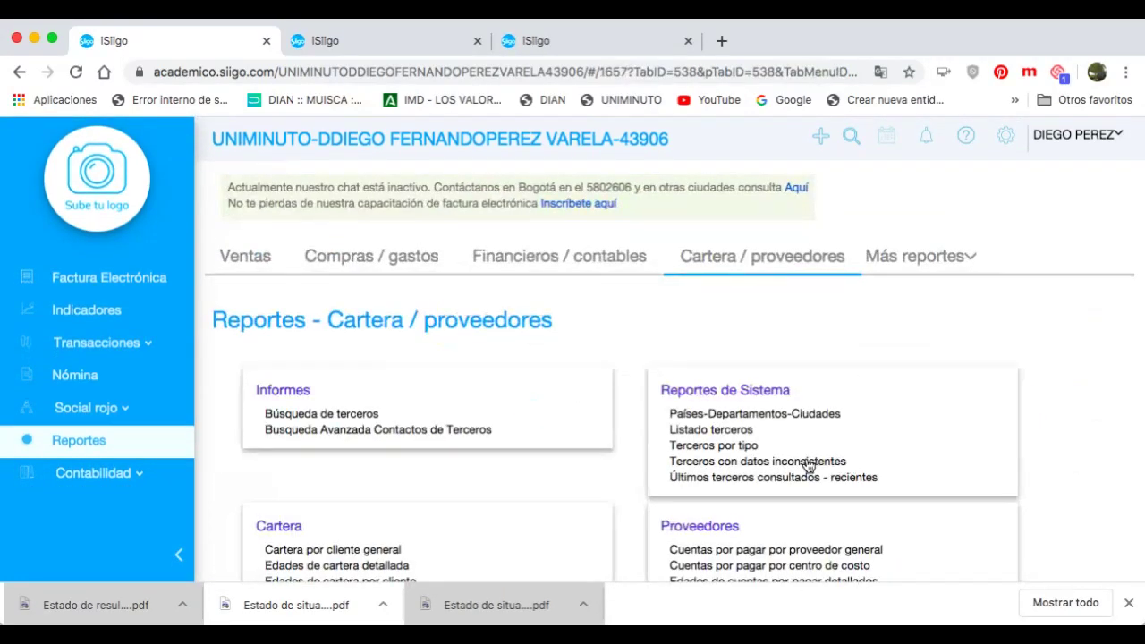
pyautogui.click(808, 465)
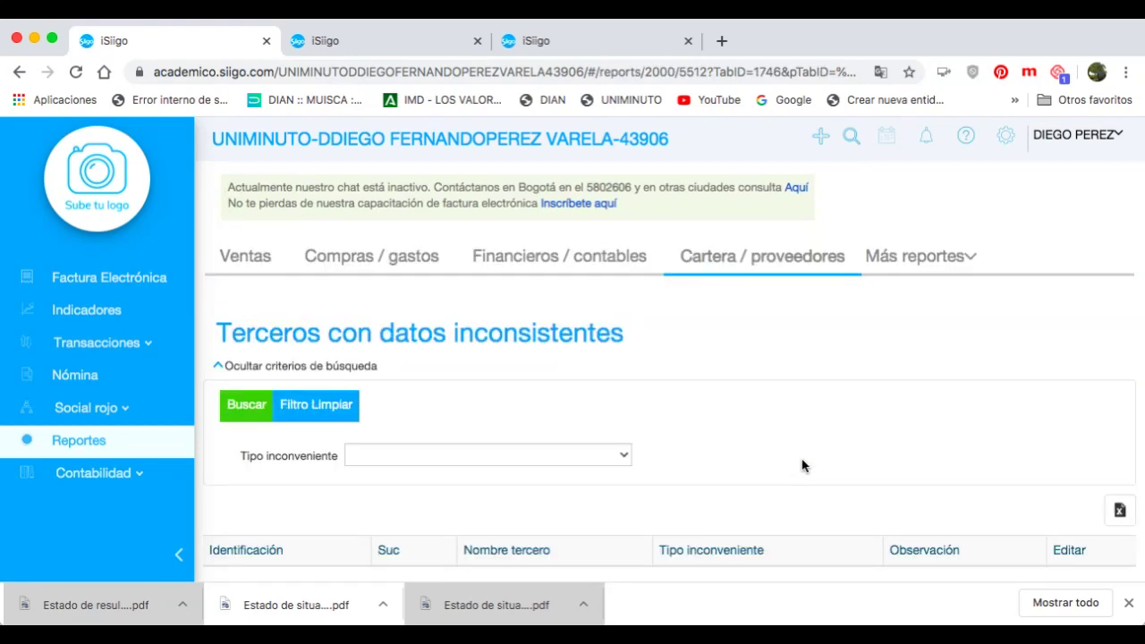
# Review the 136 third parties missing Campos obligatorios, then return to Cartera / proveedores
pyautogui.scroll(-5, 805, 452)
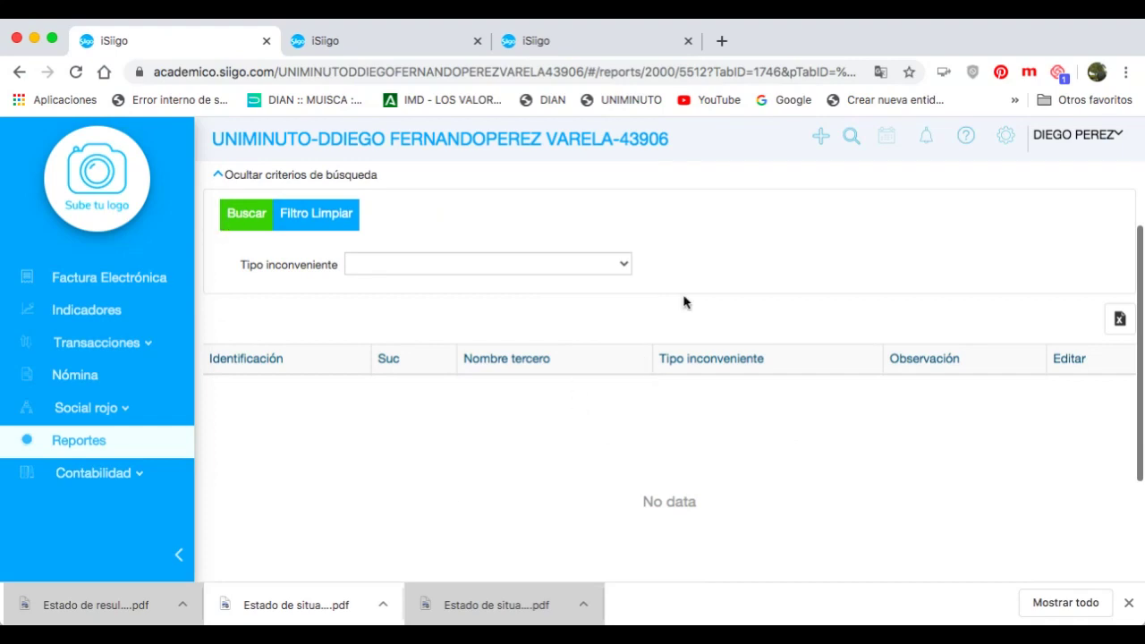
pyautogui.scroll(-1, 528, 351)
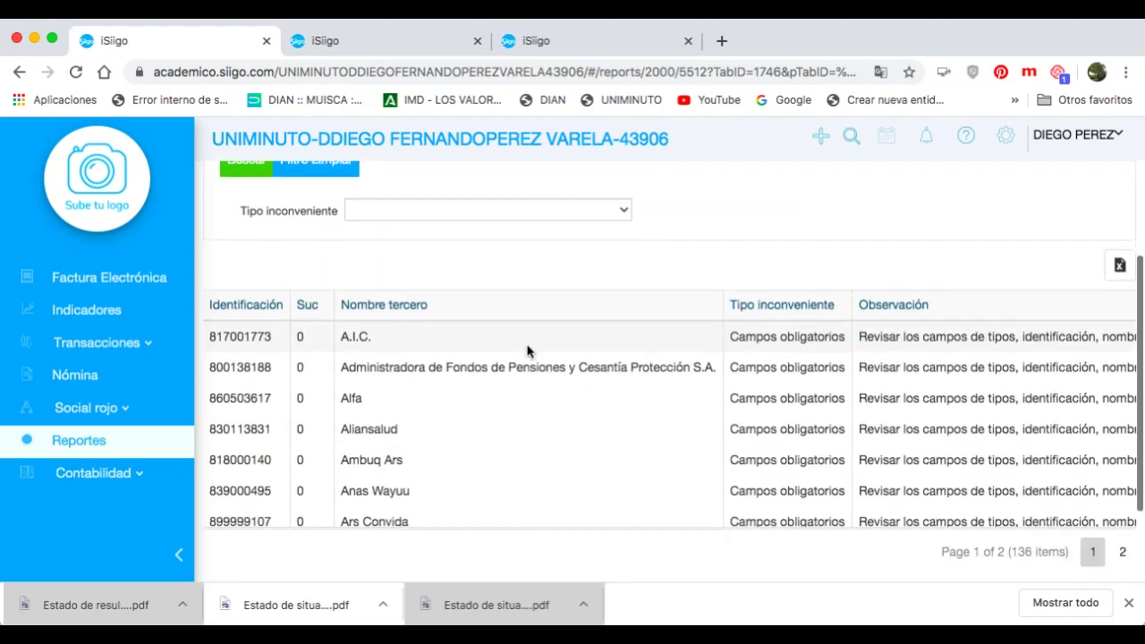
pyautogui.hscroll(3, 816, 345)
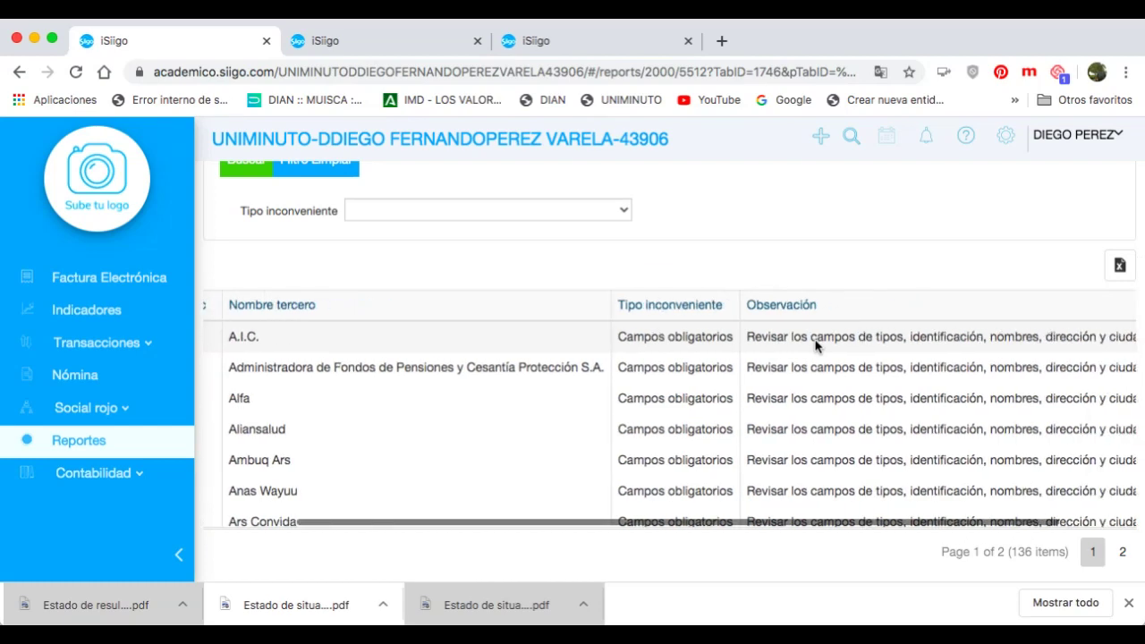
pyautogui.hscroll(2, 984, 387)
pyautogui.hscroll(-5, 950, 384)
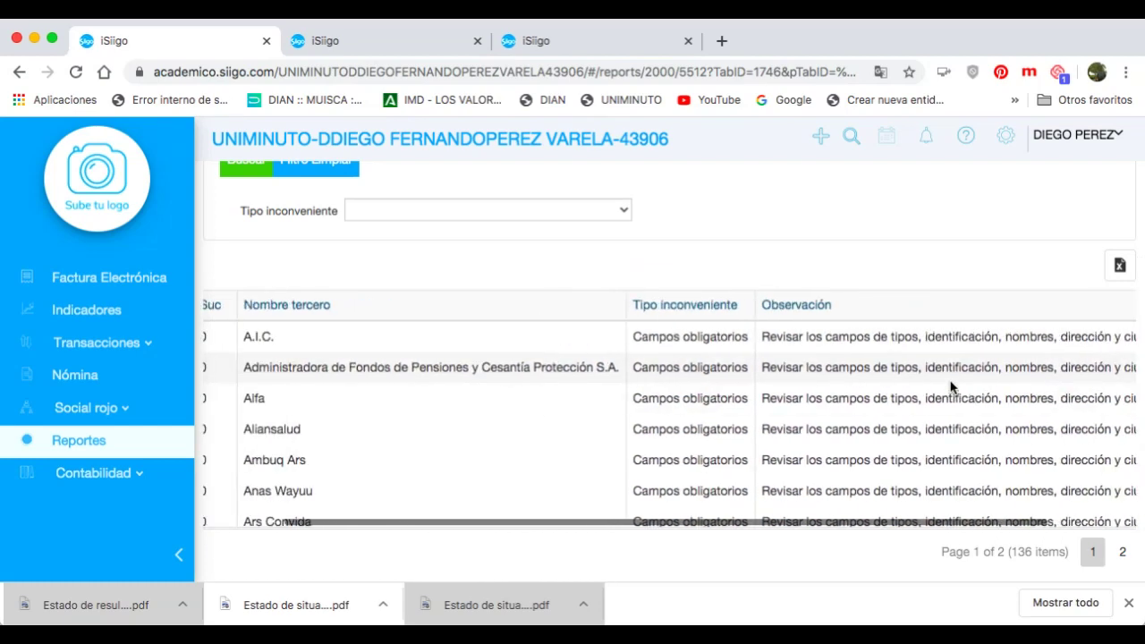
pyautogui.scroll(4, 494, 365)
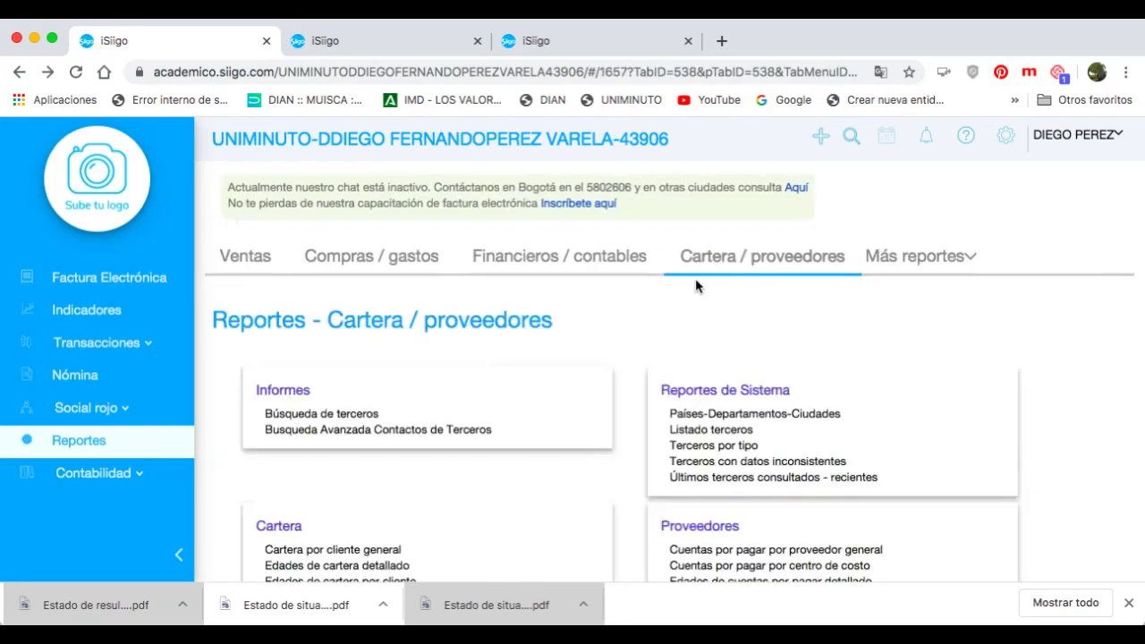
pyautogui.click(716, 271)
pyautogui.scroll(-1, 858, 380)
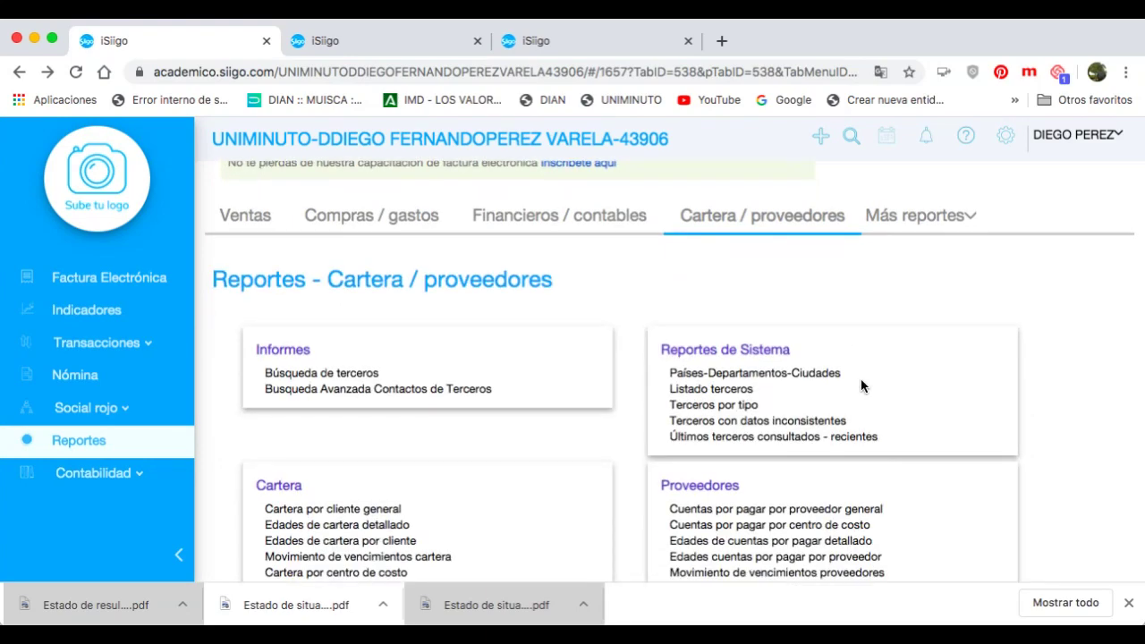
pyautogui.scroll(-1, 863, 375)
pyautogui.scroll(-1, 863, 379)
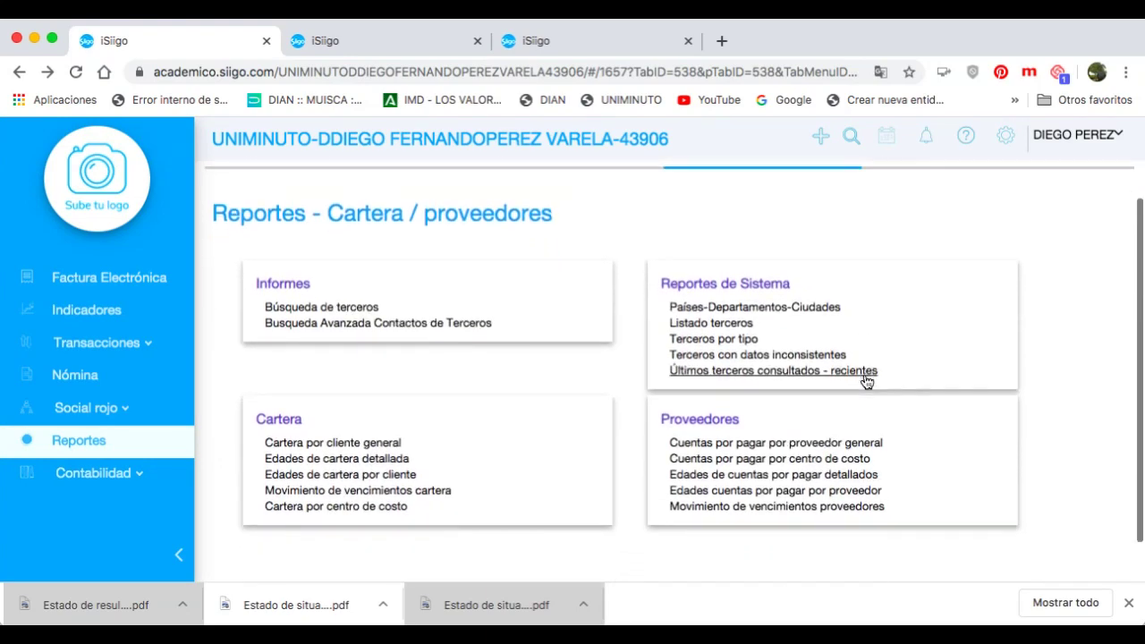
# Open the Últimos terceros consultados - recientes report and scroll through its 20 entries
pyautogui.click(808, 374)
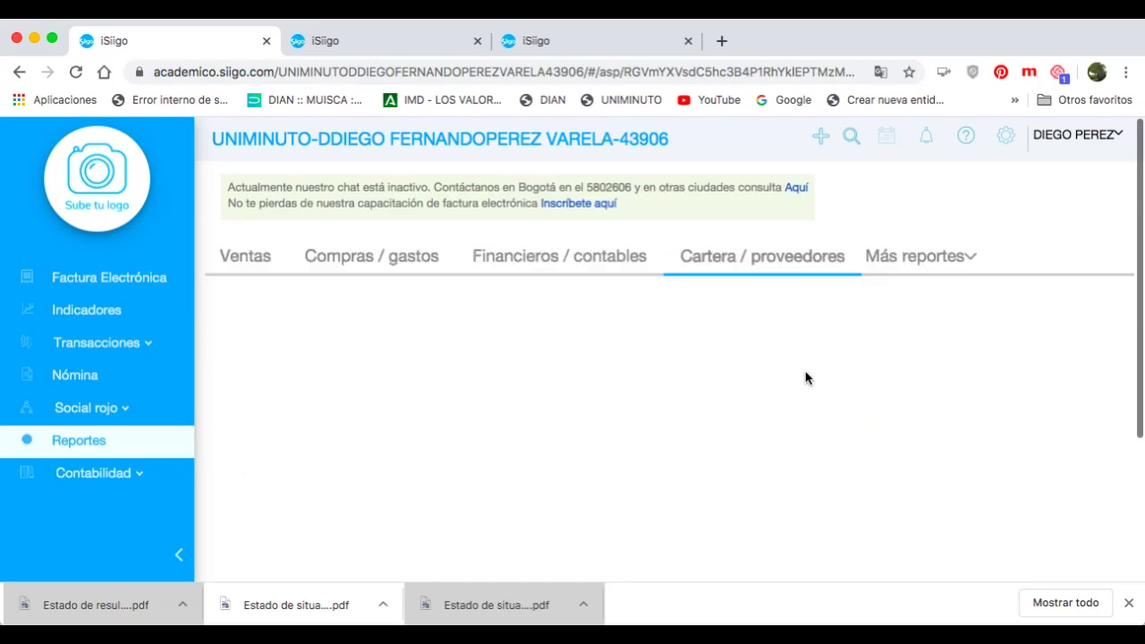
pyautogui.scroll(-2, 787, 402)
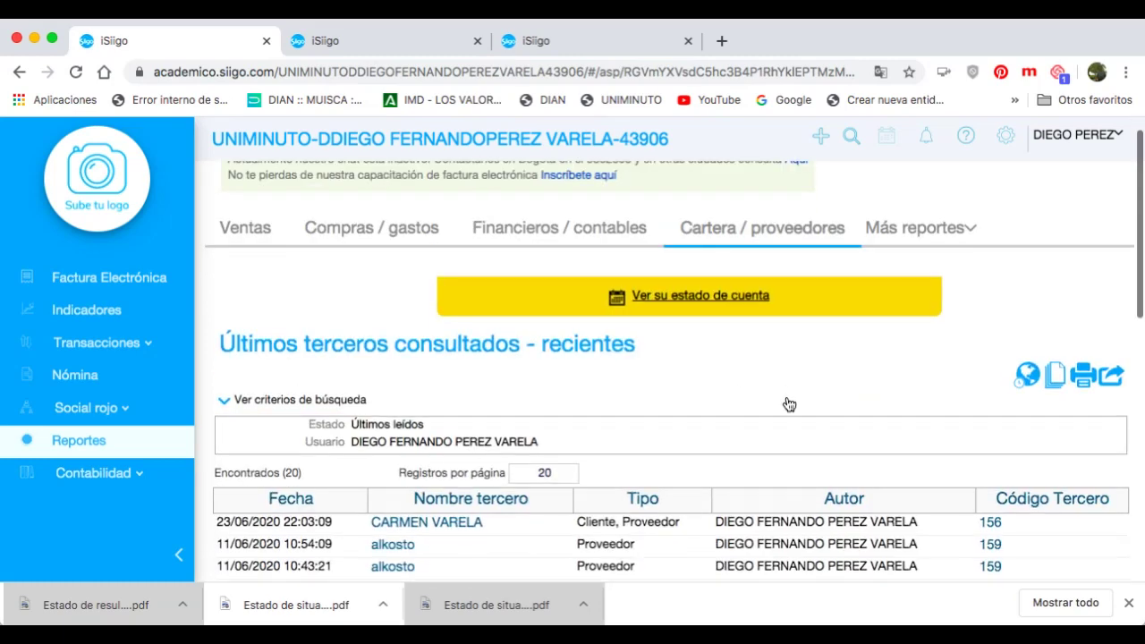
pyautogui.scroll(-3, 787, 403)
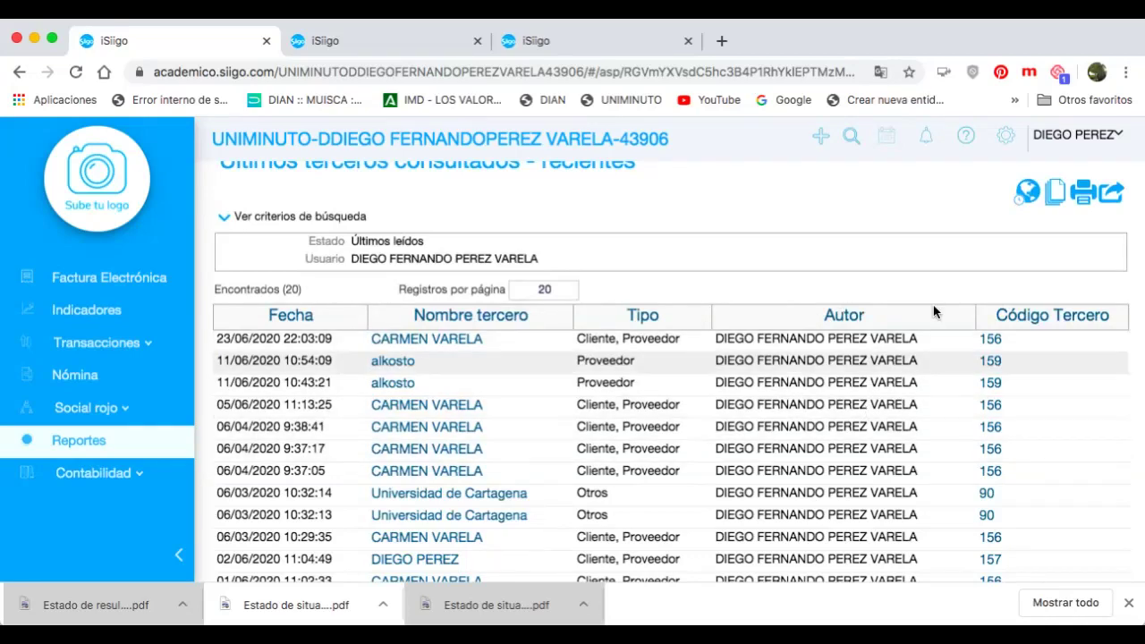
pyautogui.scroll(-3, 1080, 387)
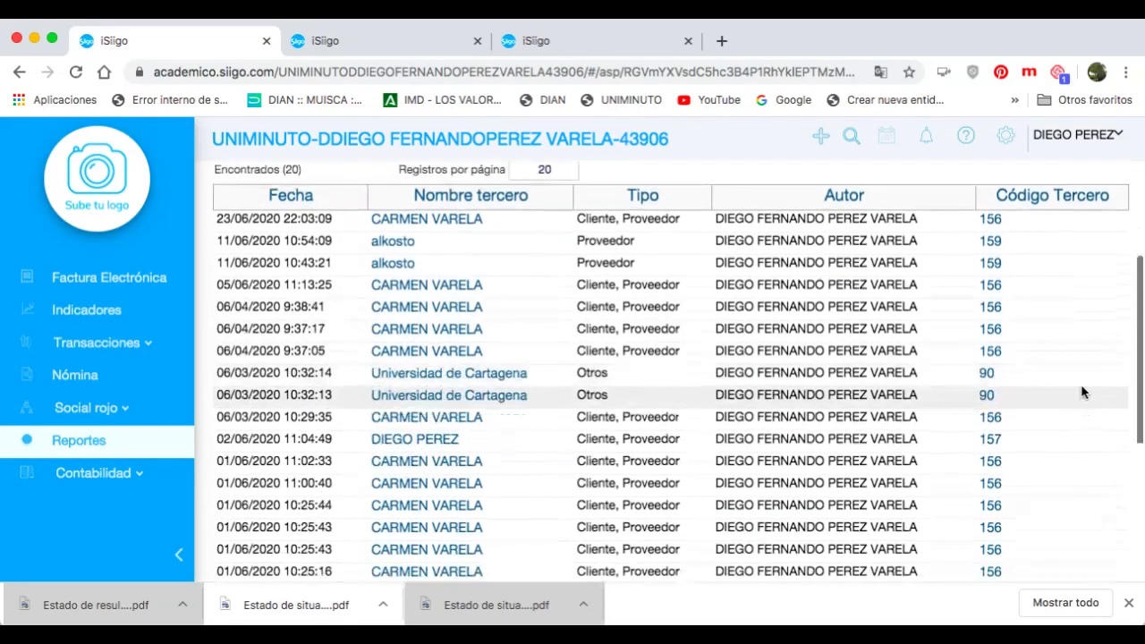
pyautogui.scroll(2, 1079, 388)
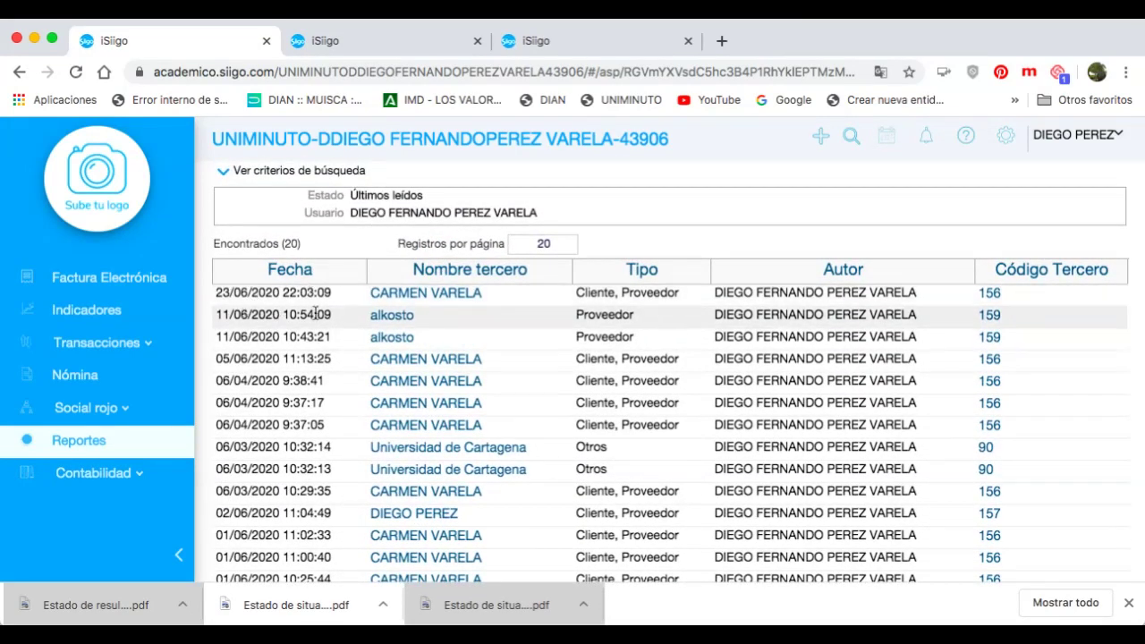
pyautogui.scroll(-1, 282, 387)
pyautogui.scroll(-5, 282, 383)
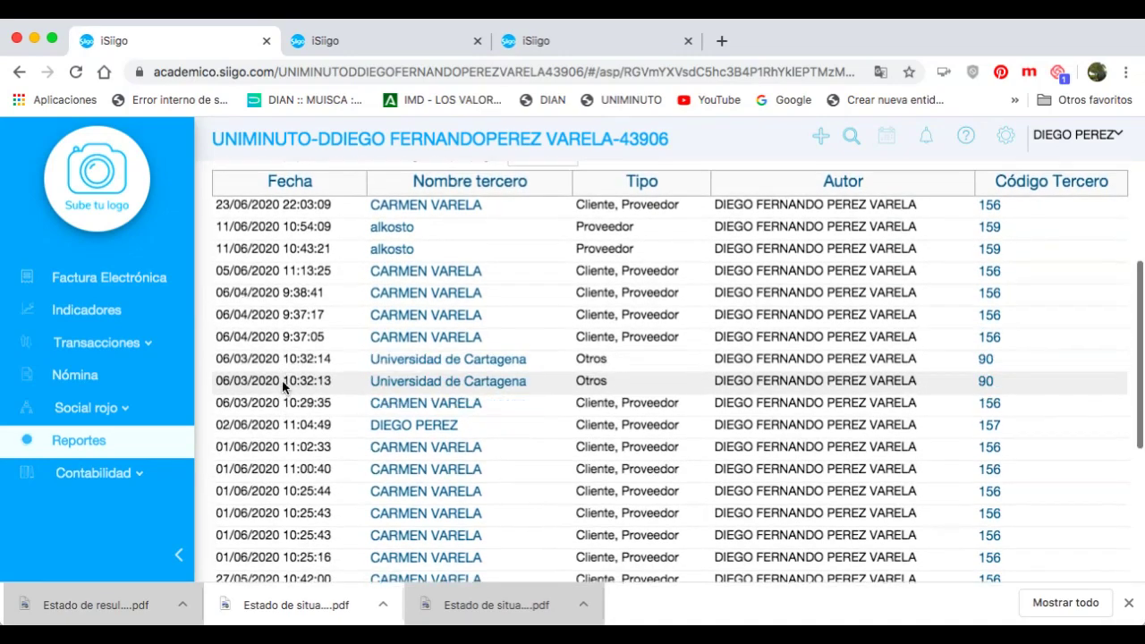
pyautogui.scroll(10, 300, 411)
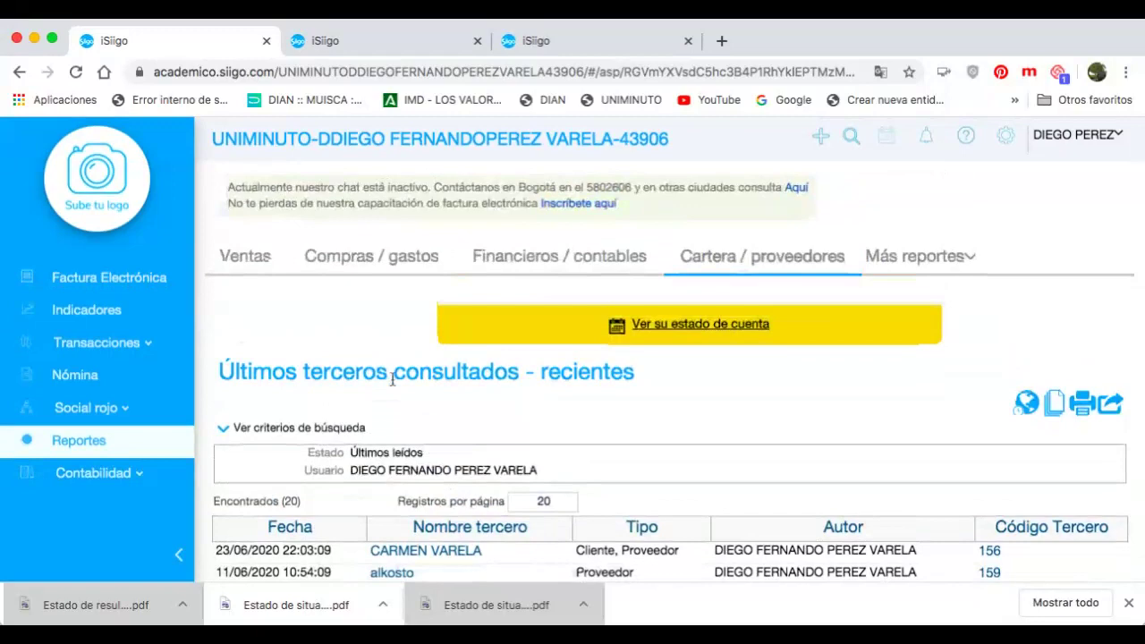
# Return to the Cartera / proveedores report list and scroll down through it
pyautogui.click(775, 261)
pyautogui.scroll(-1, 841, 360)
pyautogui.scroll(-2, 841, 360)
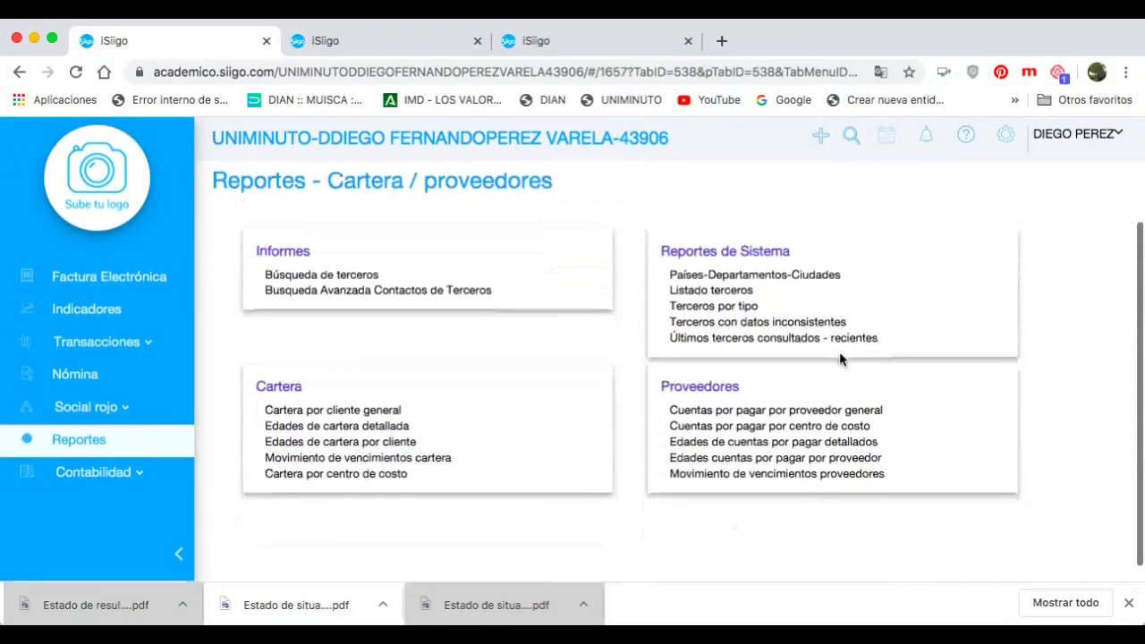
# Open Cuentas por pagar por proveedor general and review four suppliers totalling 503,004,551.00, none overdue
pyautogui.click(782, 412)
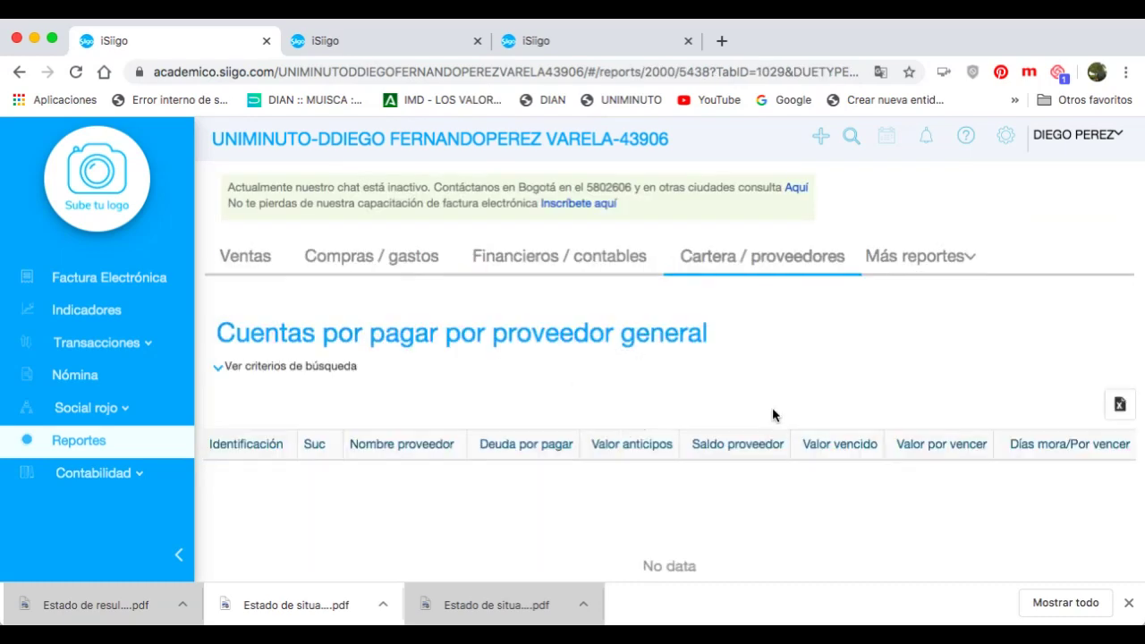
pyautogui.scroll(-3, 772, 407)
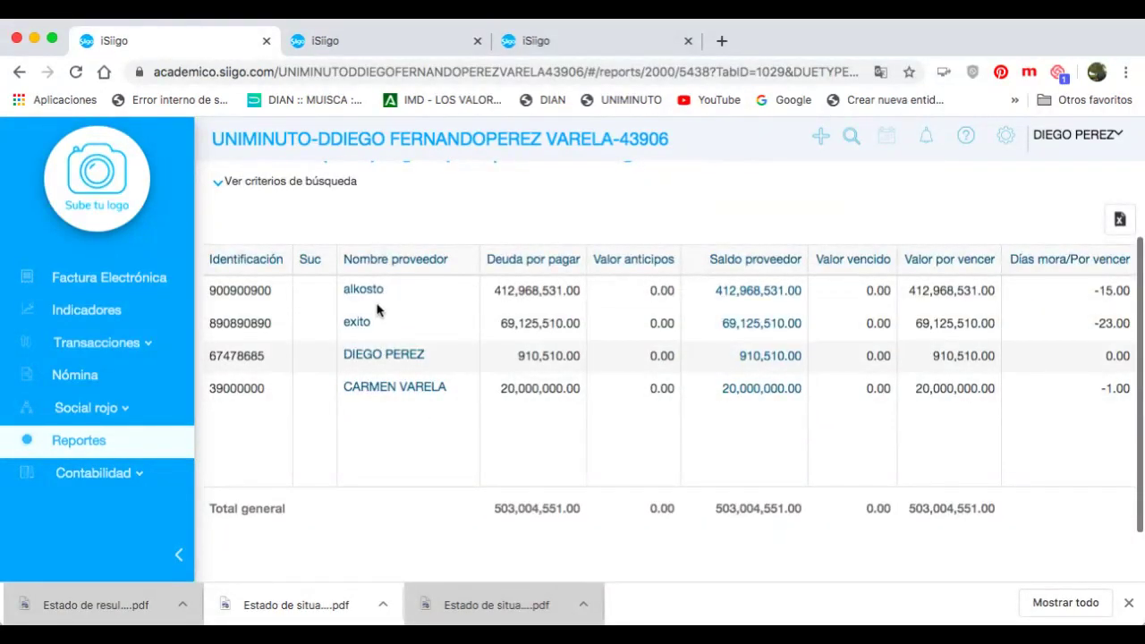
pyautogui.hscroll(1, 777, 341)
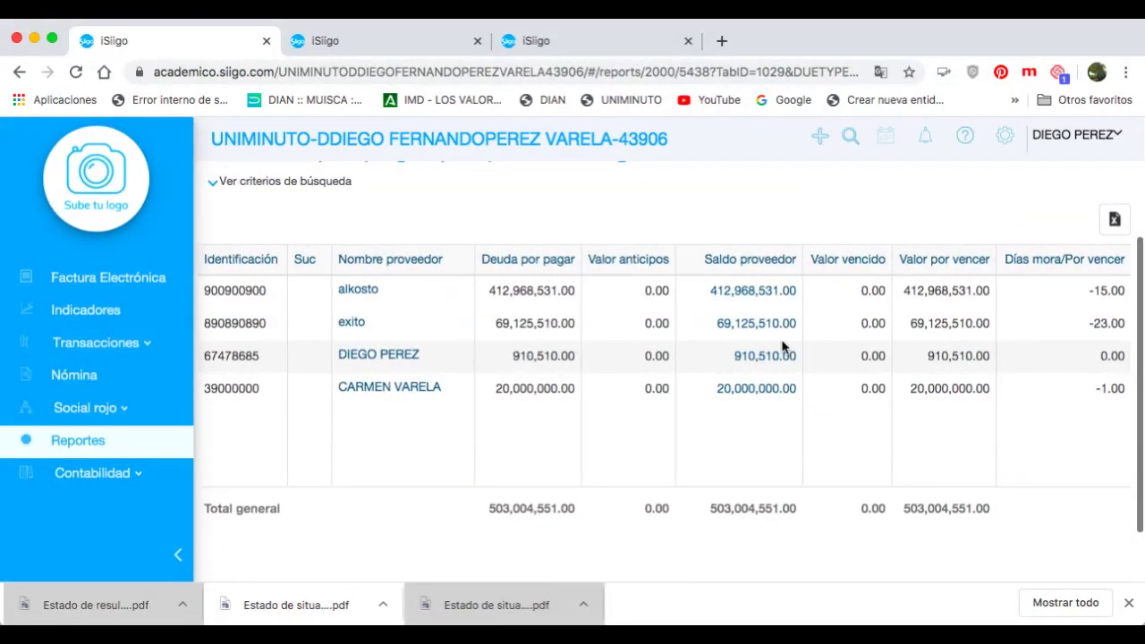
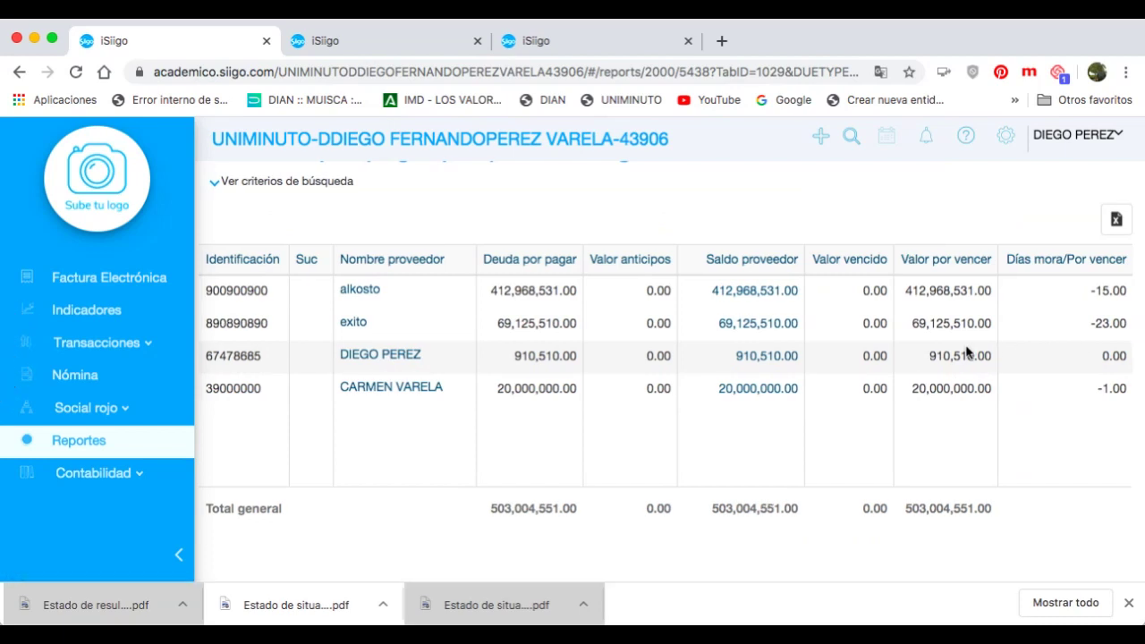
# Inspect one supplier's detailed payables balance, then close it and return to the report
pyautogui.click(748, 359)
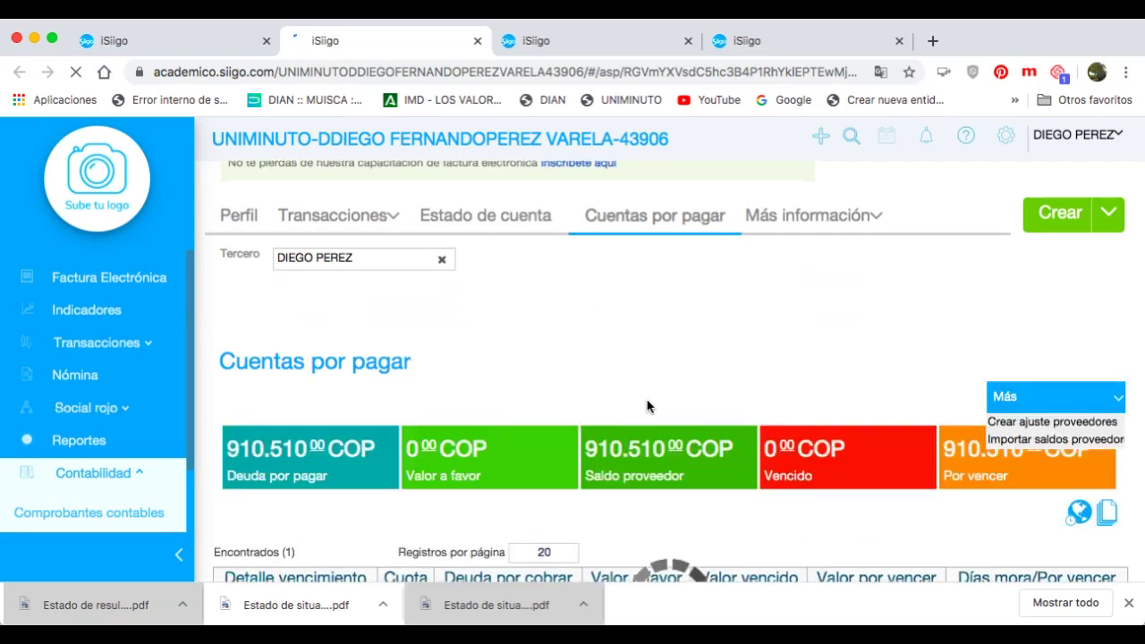
pyautogui.scroll(-4, 647, 406)
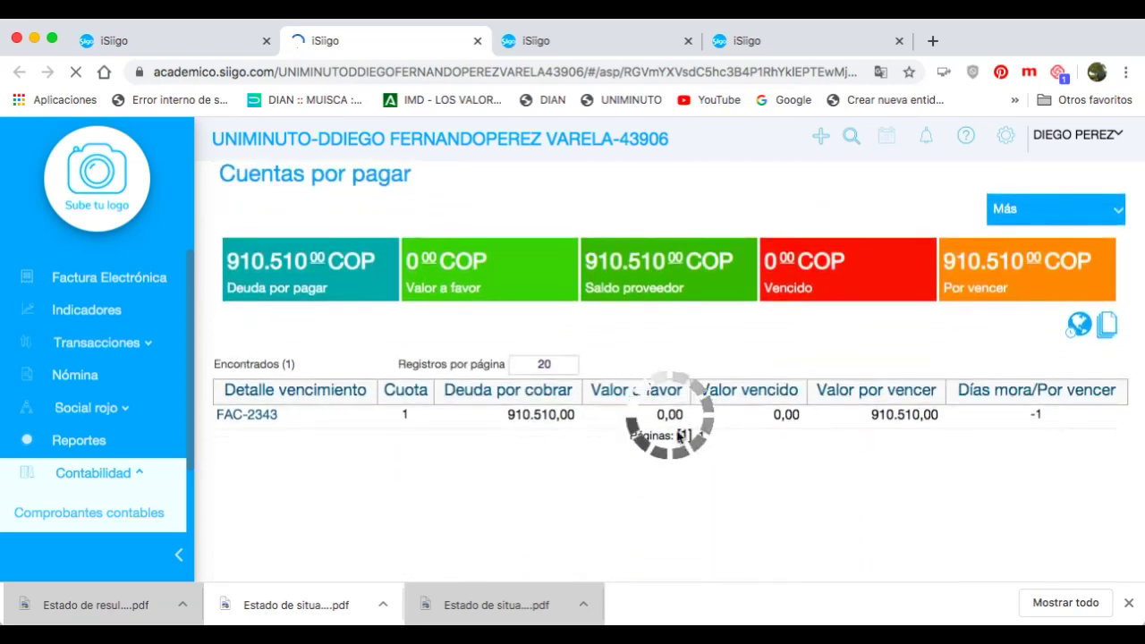
pyautogui.scroll(-1, 680, 437)
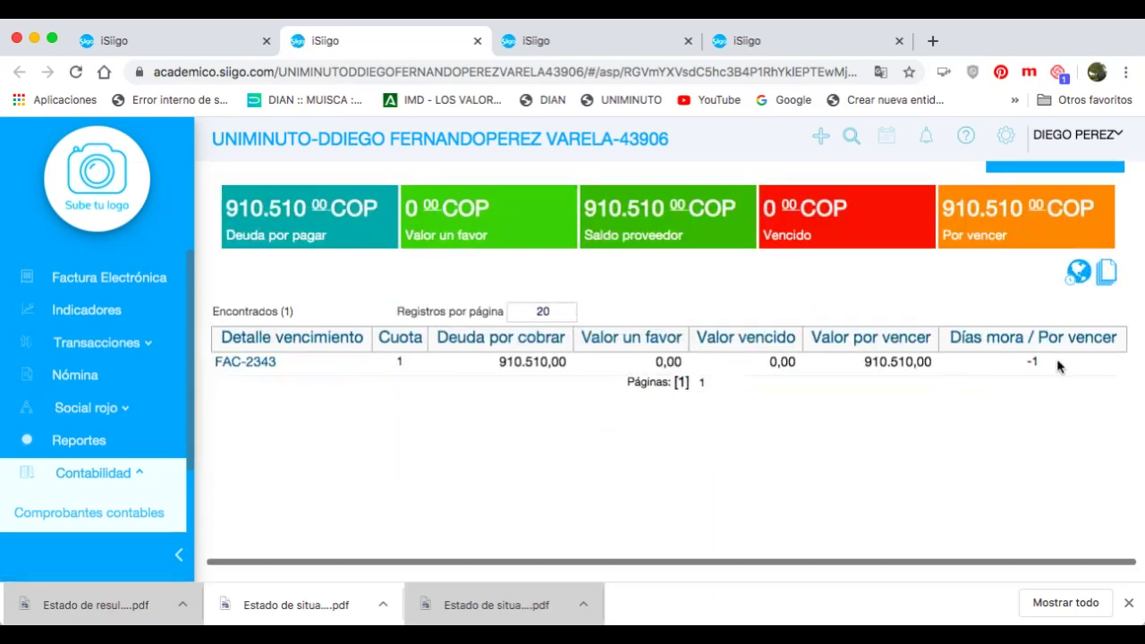
pyautogui.hscroll(-1, 574, 369)
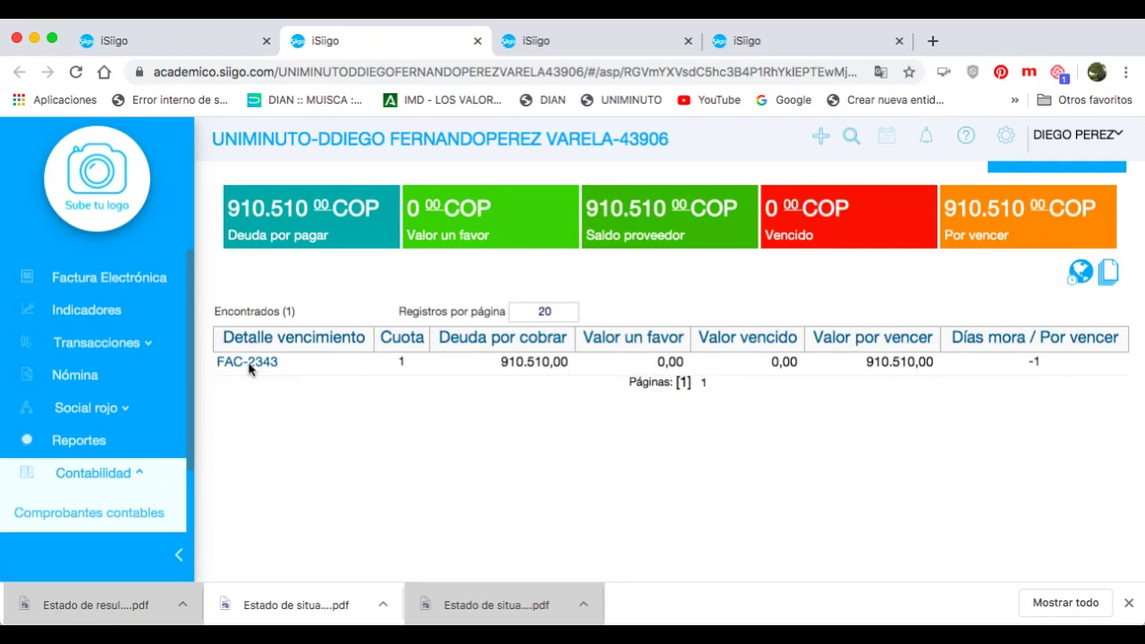
pyautogui.scroll(2, 329, 351)
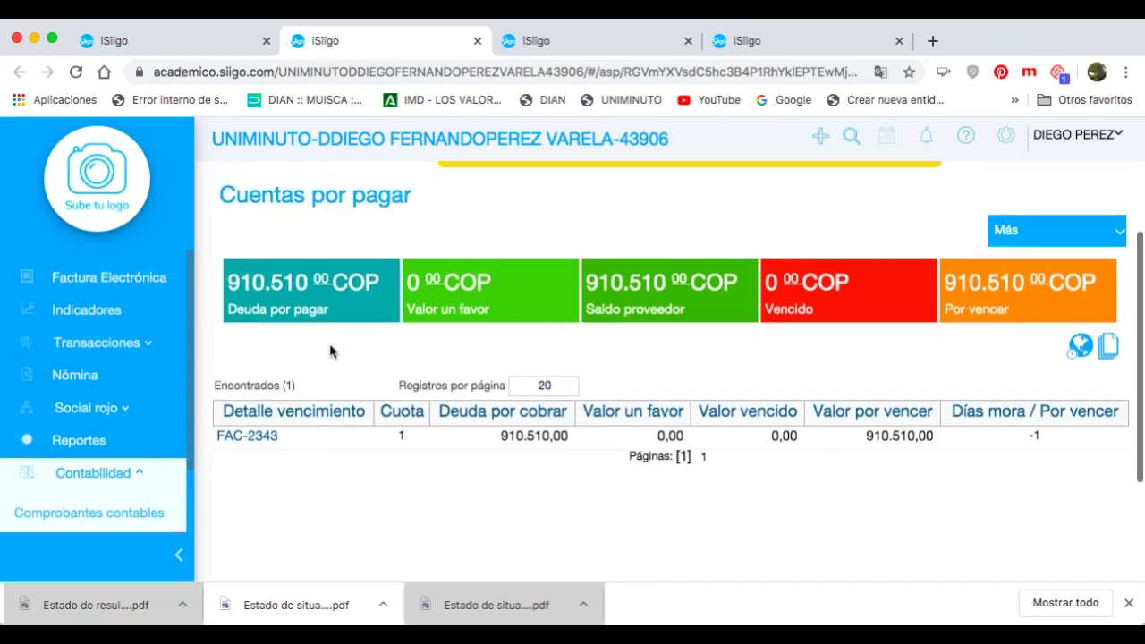
pyautogui.click(477, 41)
pyautogui.scroll(4, 606, 292)
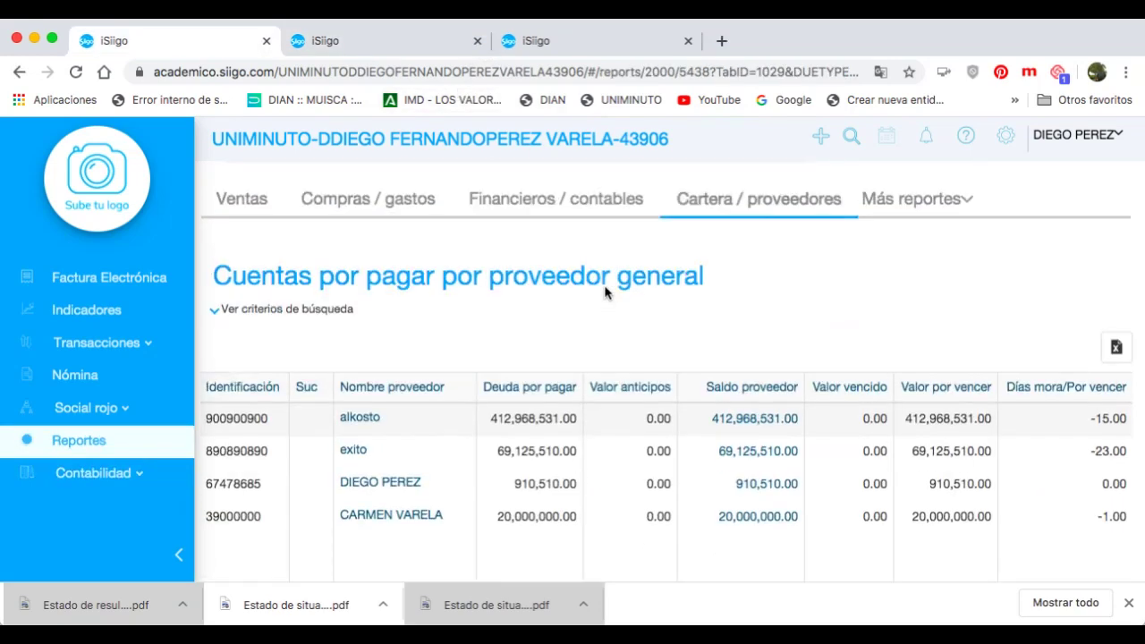
# Go back to the Cartera / proveedores report list and scroll through it
pyautogui.click(740, 259)
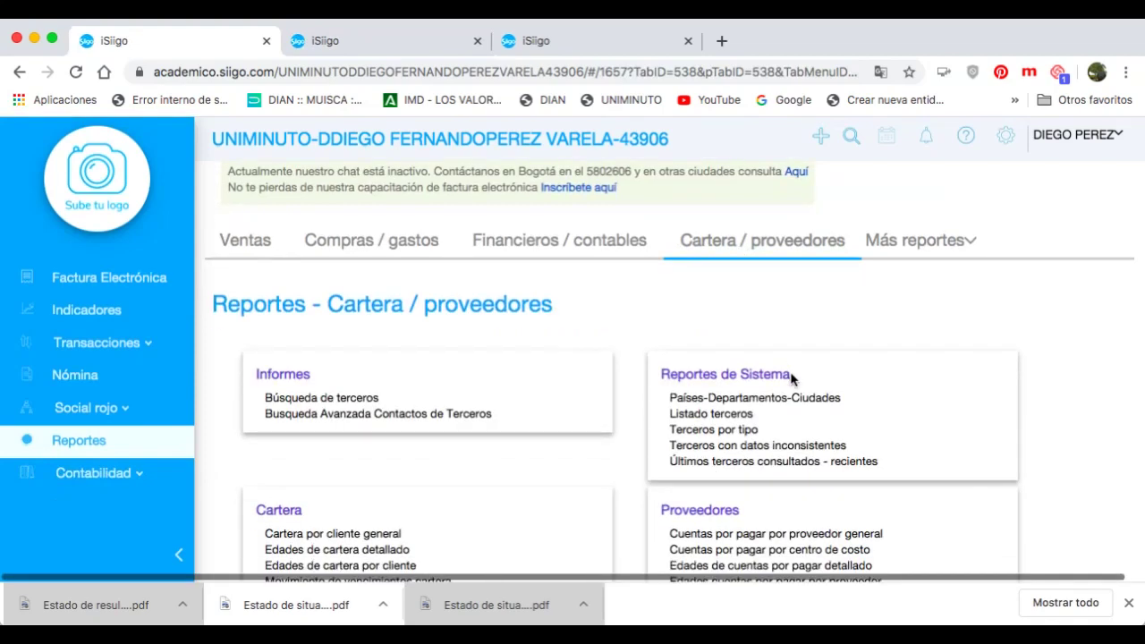
pyautogui.scroll(-2, 792, 381)
pyautogui.scroll(-1, 792, 380)
pyautogui.scroll(3, 723, 375)
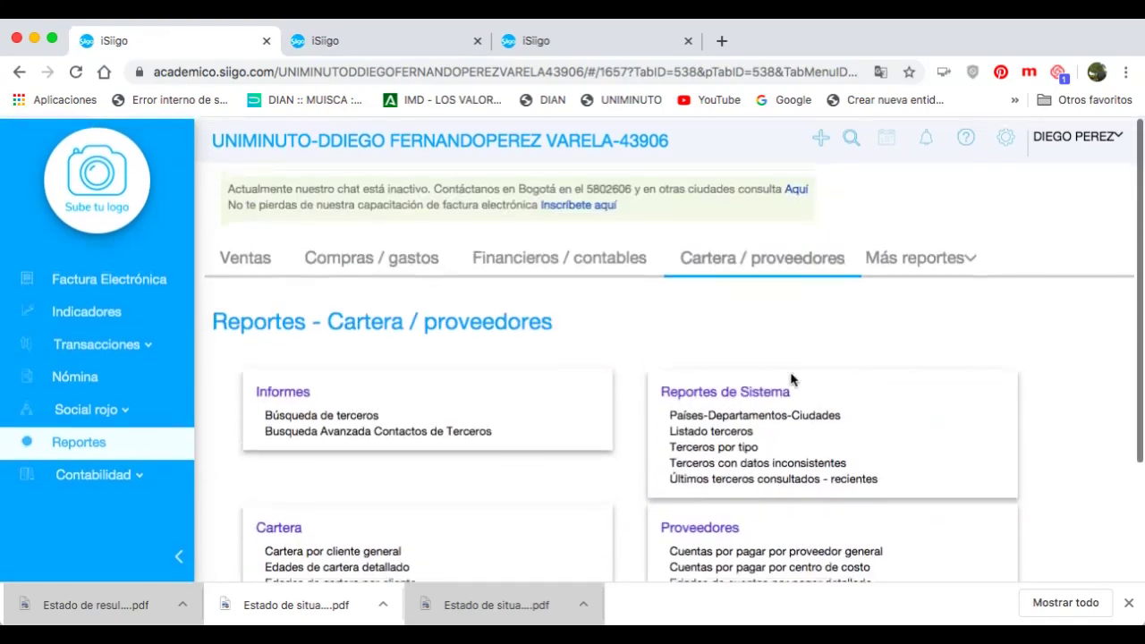
# Browse the Nómina / Usuarios reports under Más reportes
pyautogui.click(911, 259)
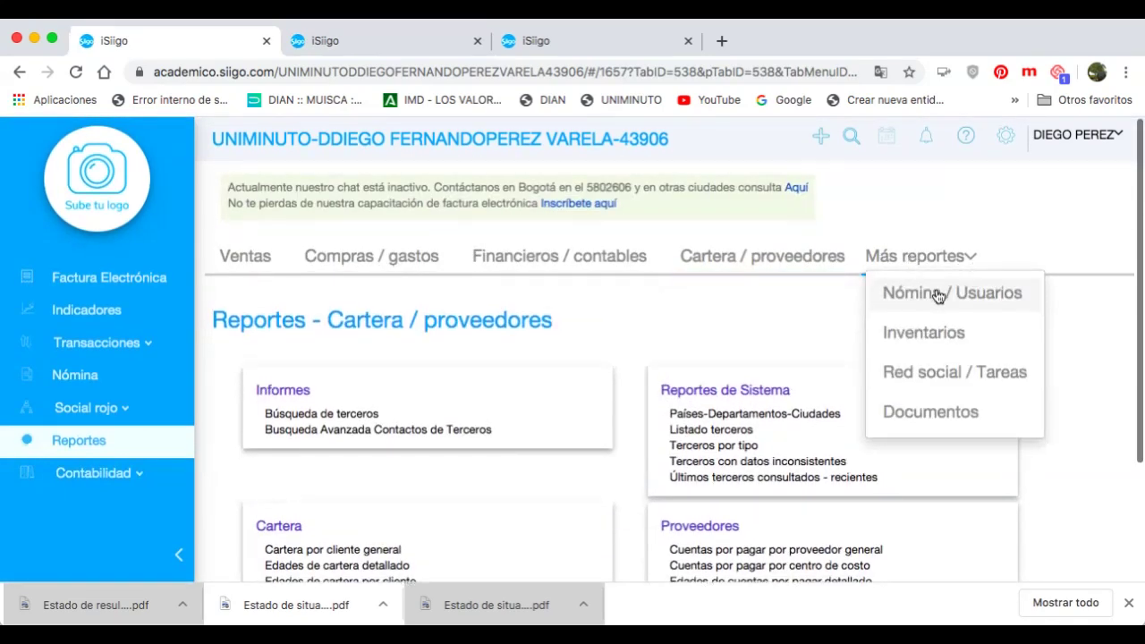
pyautogui.click(938, 295)
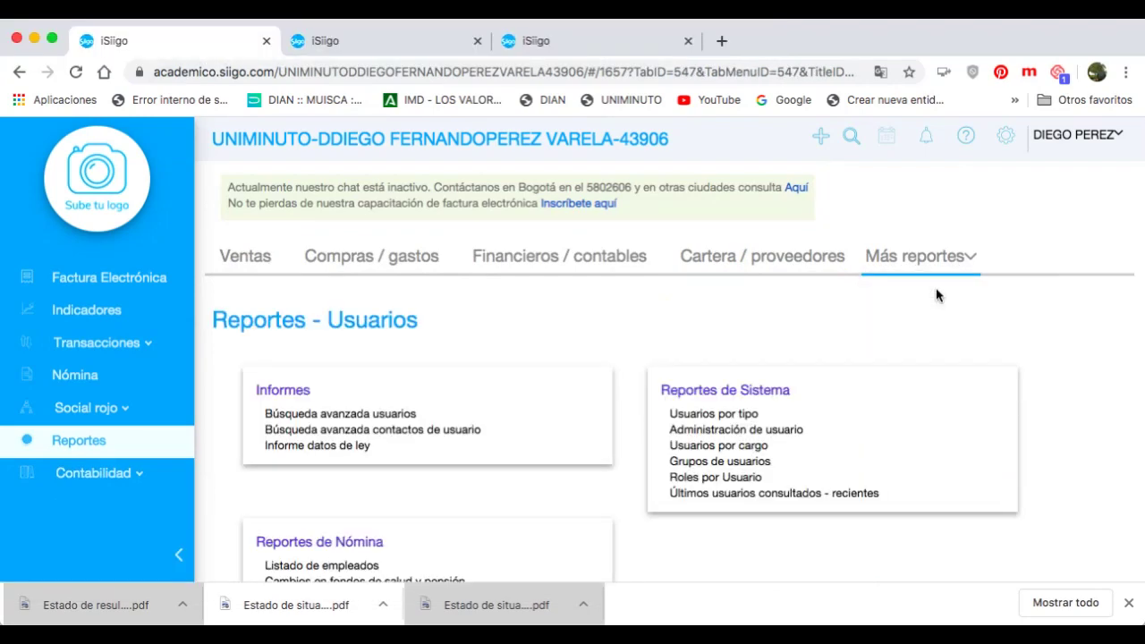
pyautogui.scroll(-3, 535, 531)
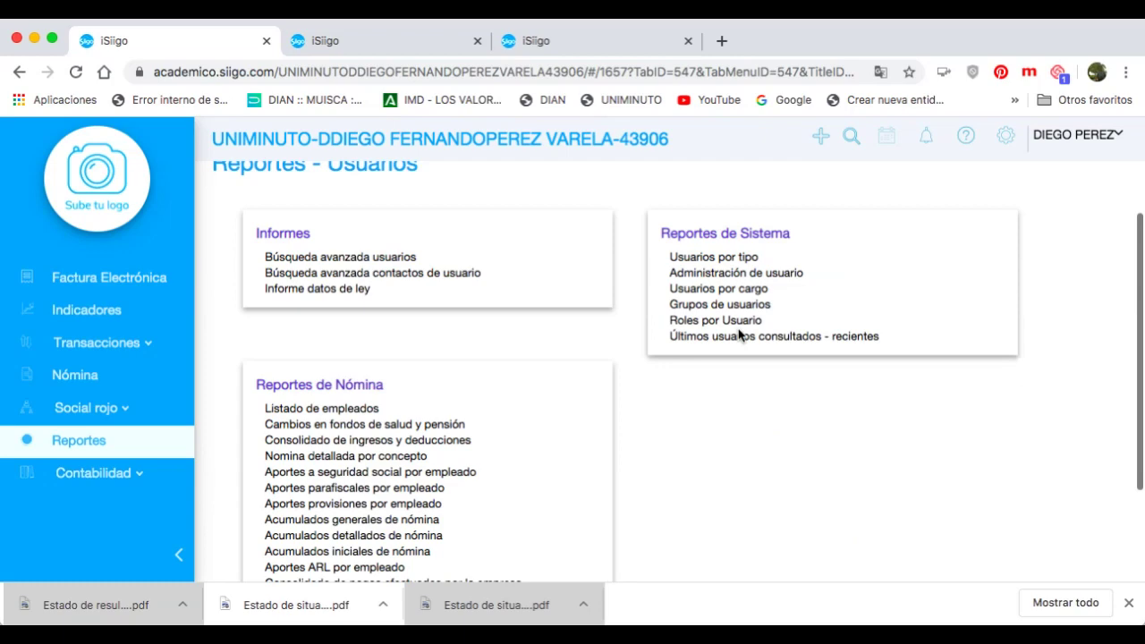
pyautogui.scroll(3, 739, 335)
# Show the Inventarios product reports, such as Saldos de productos and Valorización de inventarios
pyautogui.click(959, 256)
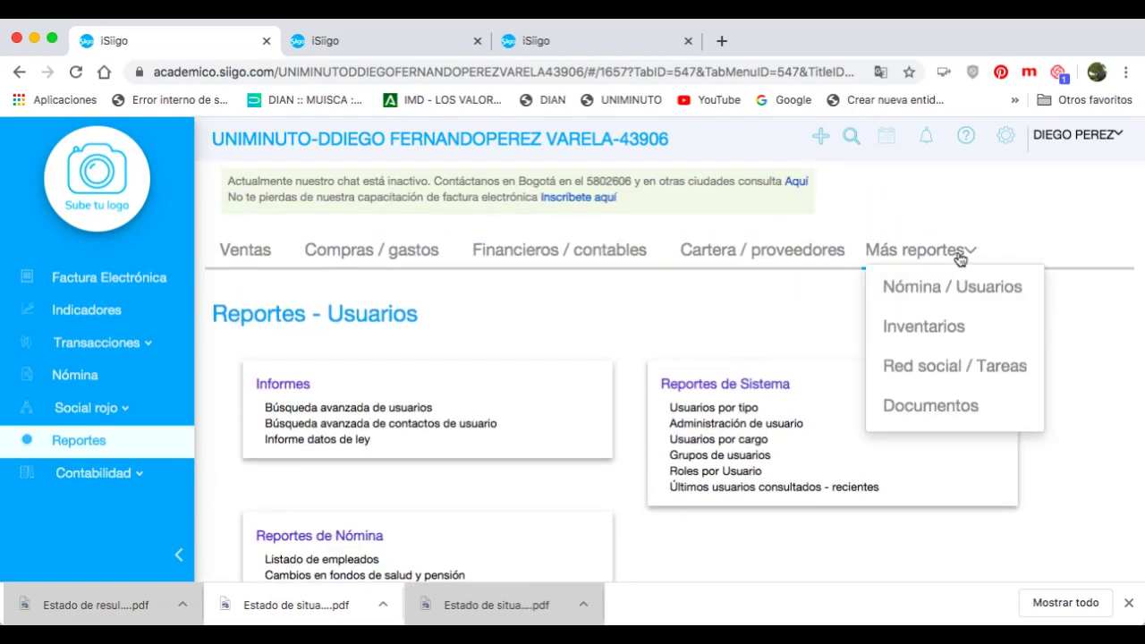
pyautogui.click(935, 328)
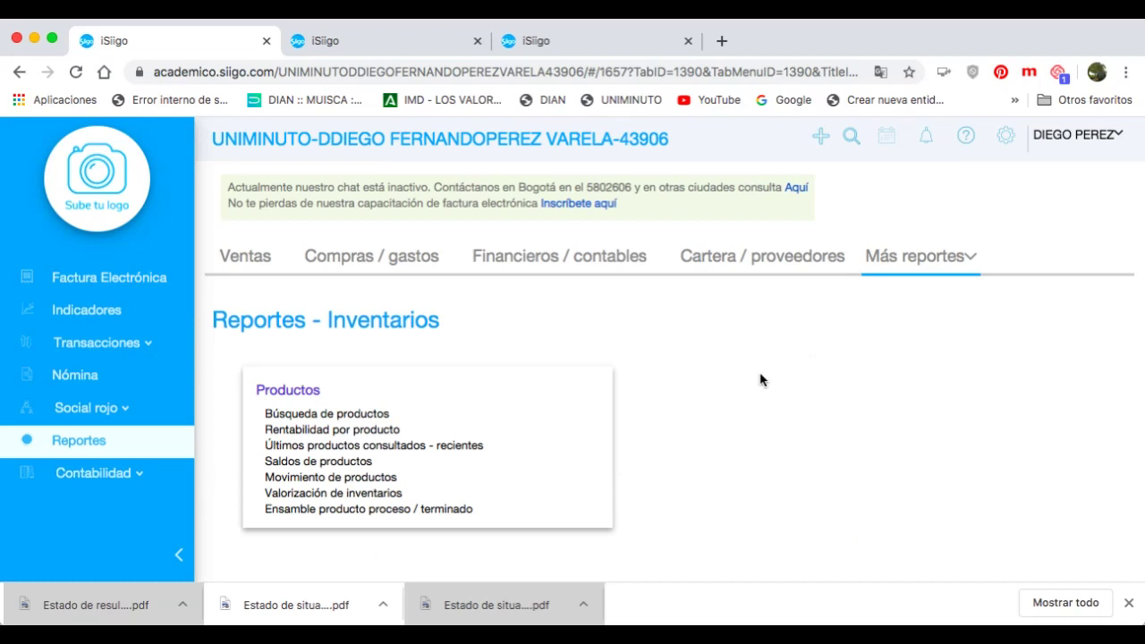
pyautogui.scroll(-1, 537, 402)
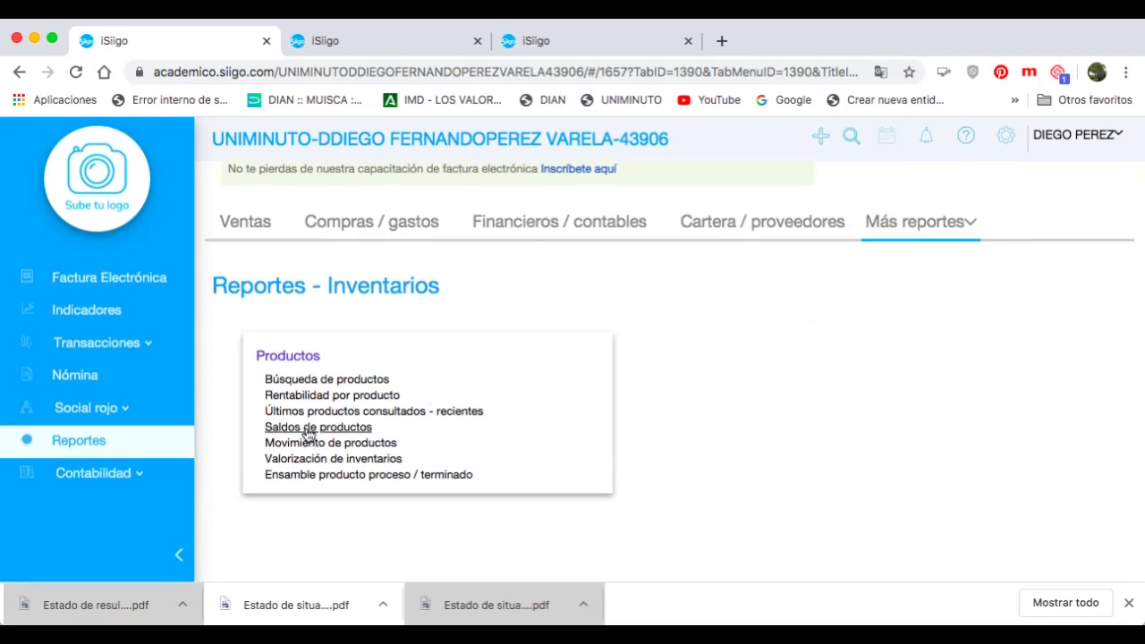
pyautogui.click(306, 432)
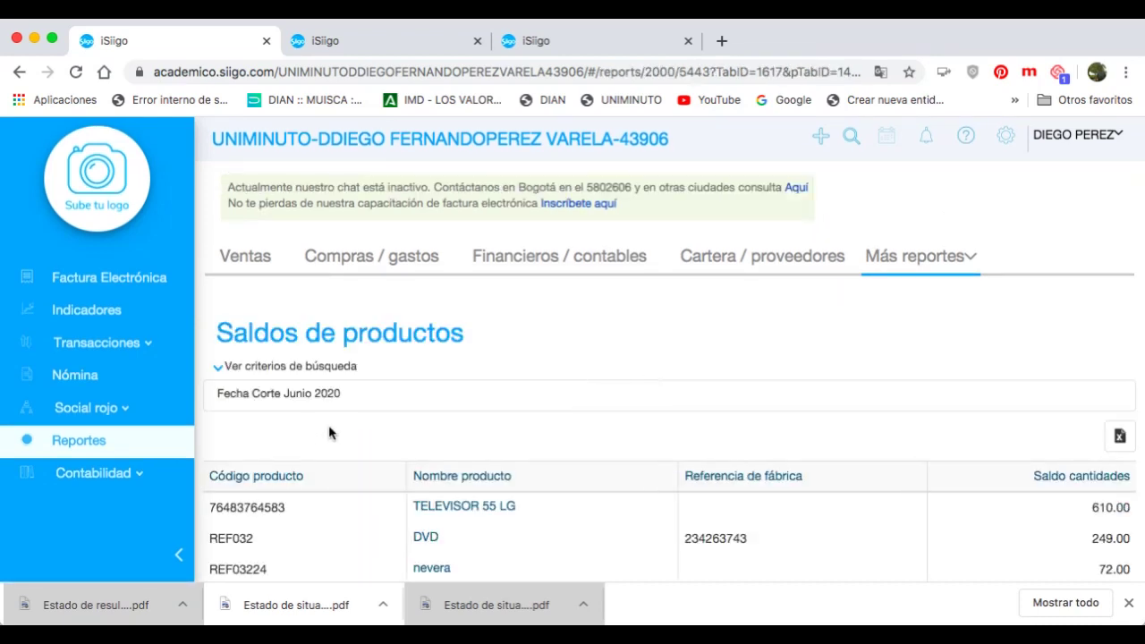
pyautogui.scroll(-2, 483, 416)
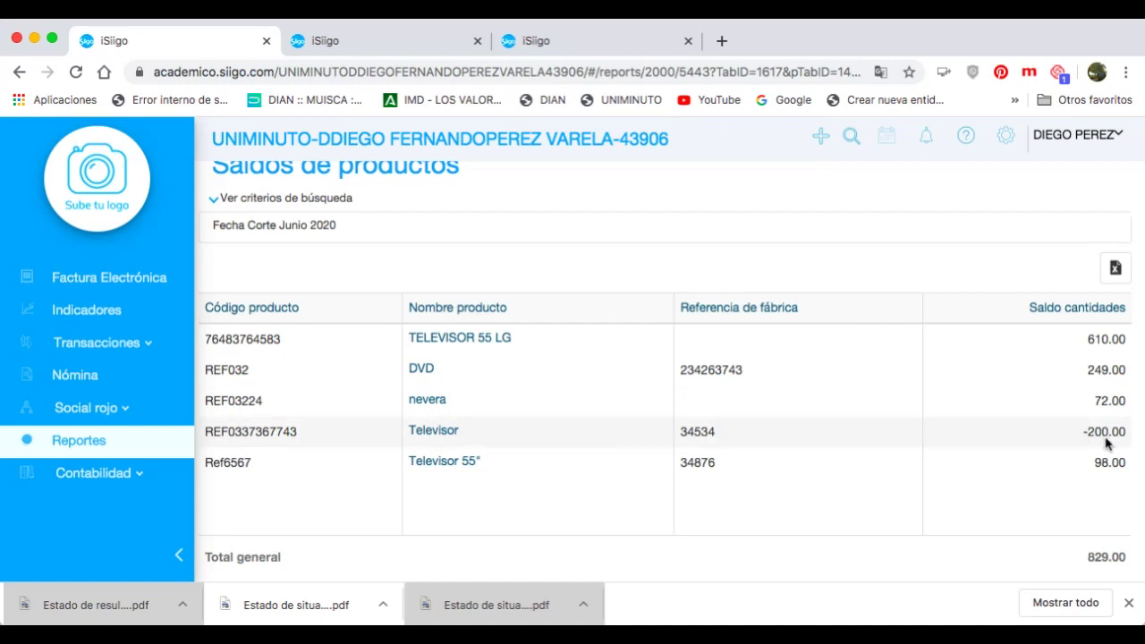
pyautogui.scroll(3, 666, 428)
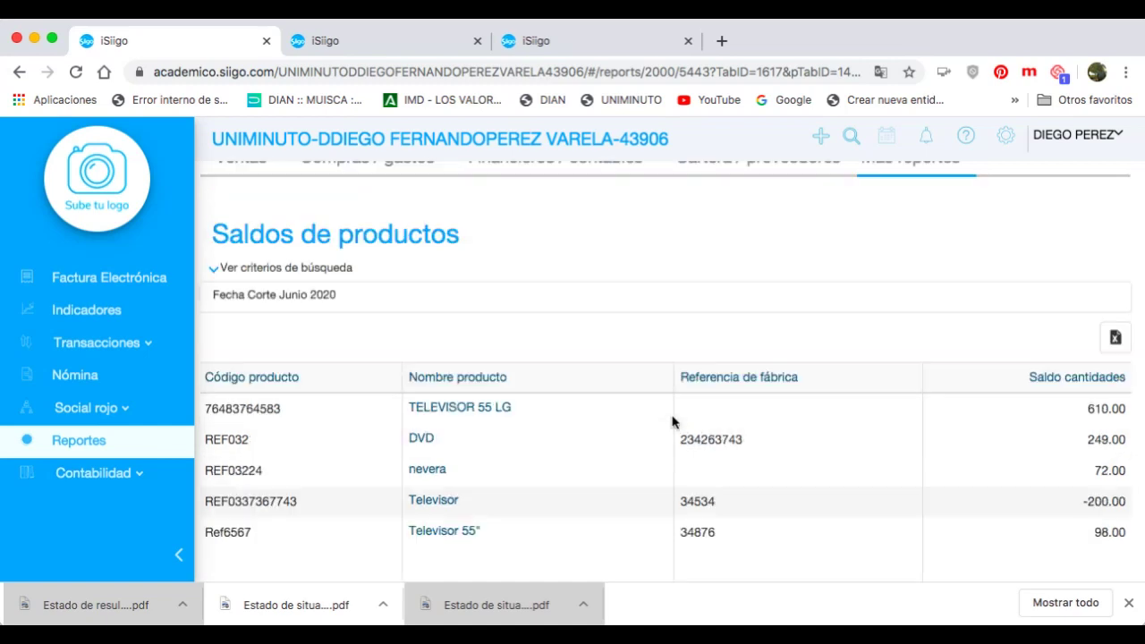
pyautogui.click(914, 228)
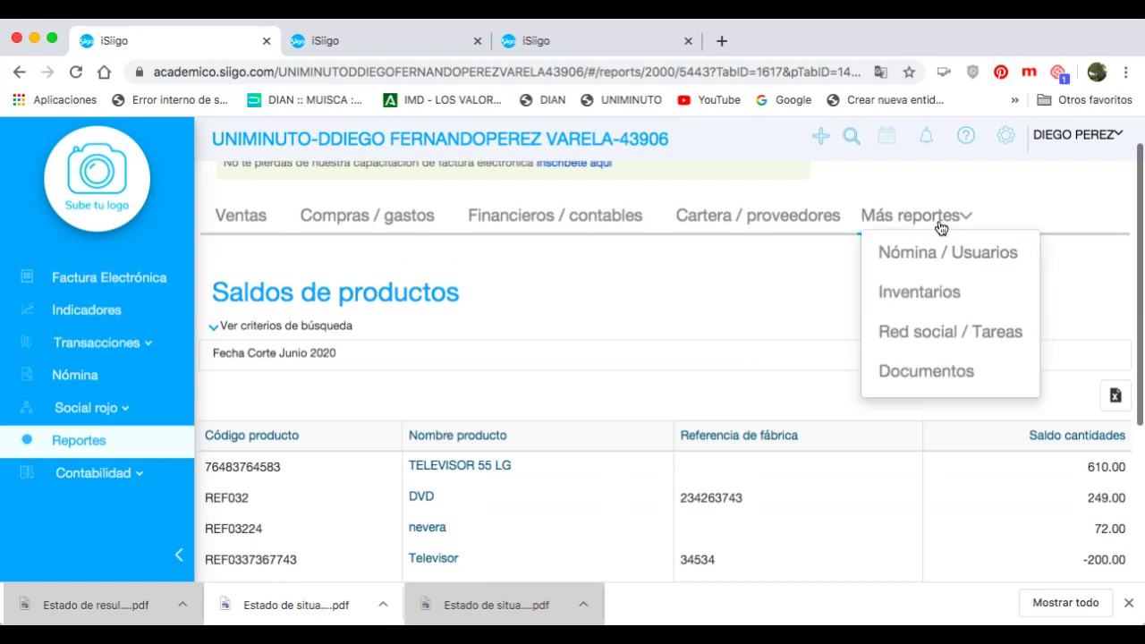
pyautogui.click(929, 294)
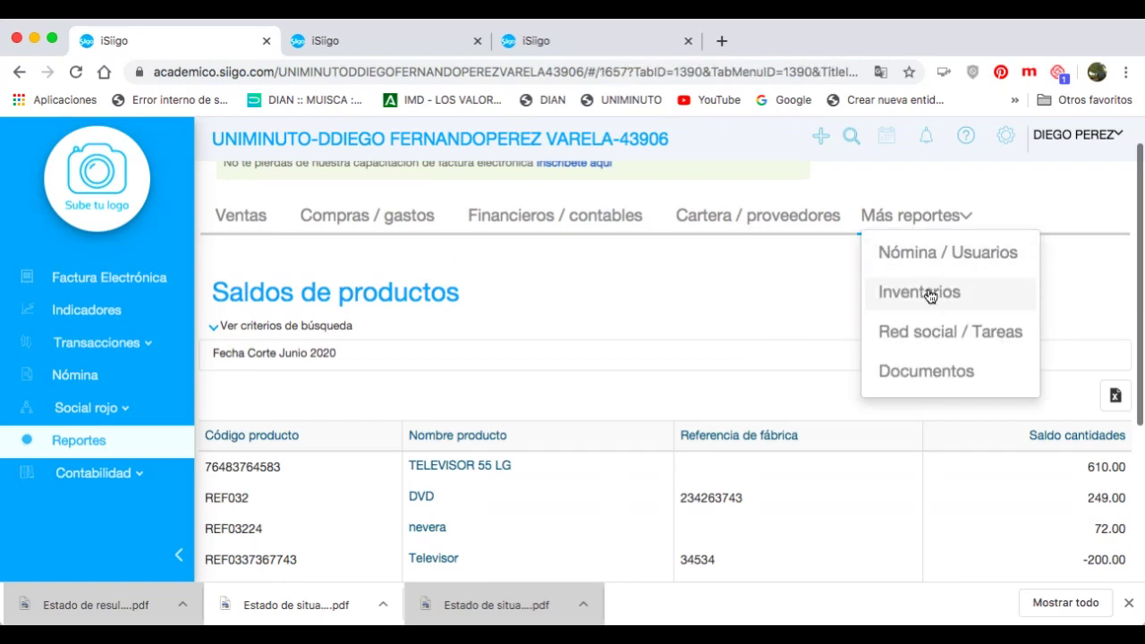
pyautogui.scroll(-1, 611, 422)
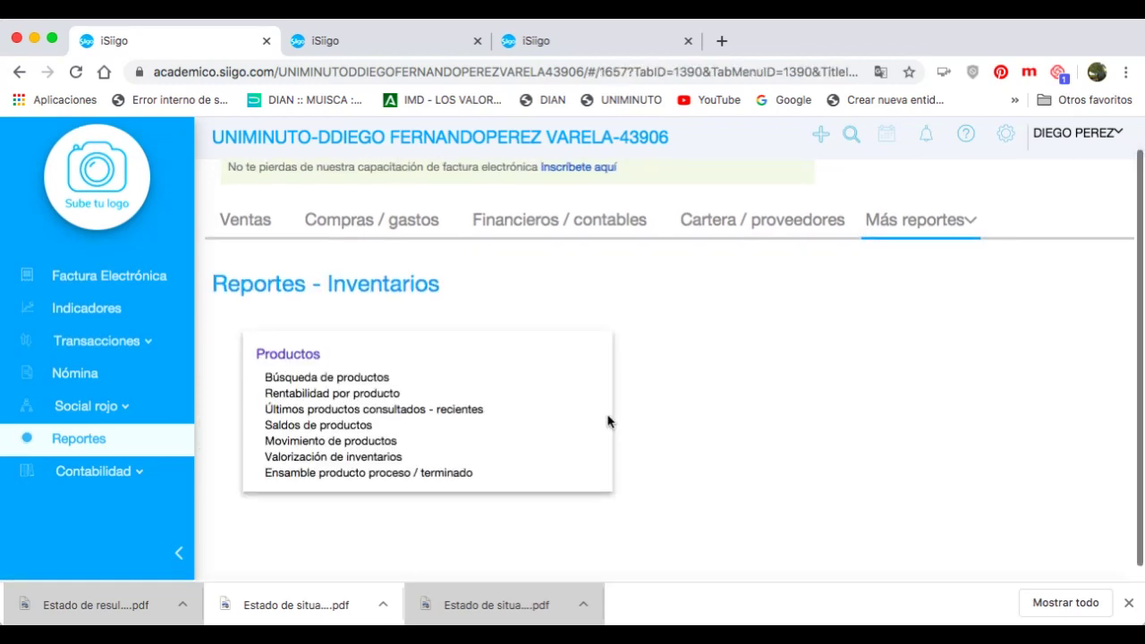
# Review Movimiento de productos for June 2020: TELEVISOR 55 LG 600.00 and DVD 550.00
pyautogui.click(338, 443)
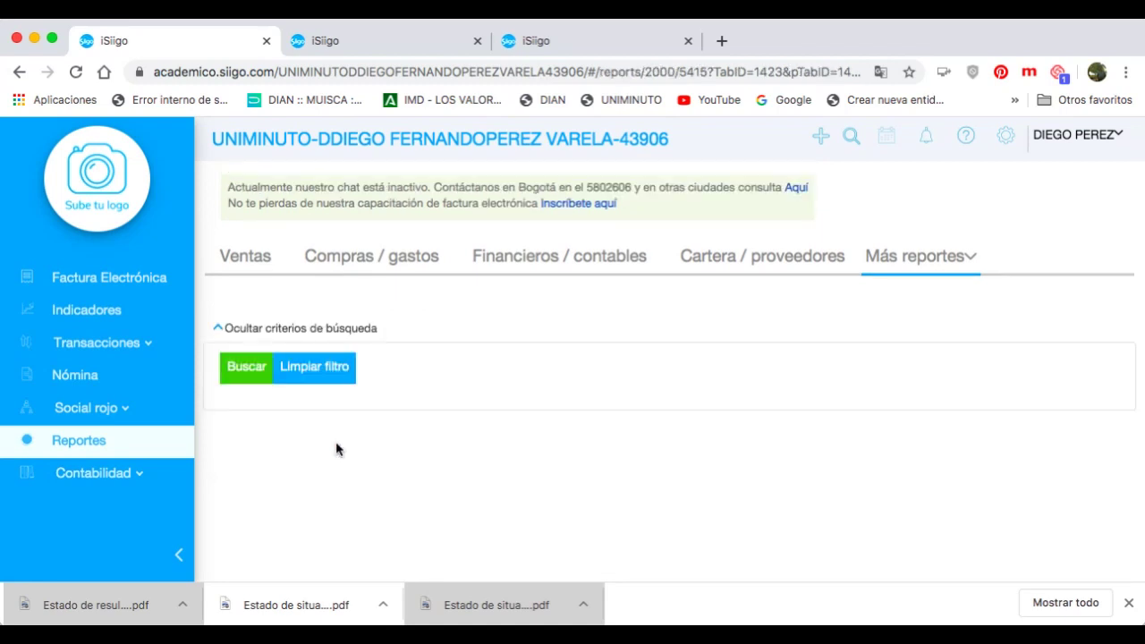
pyautogui.scroll(-3, 354, 443)
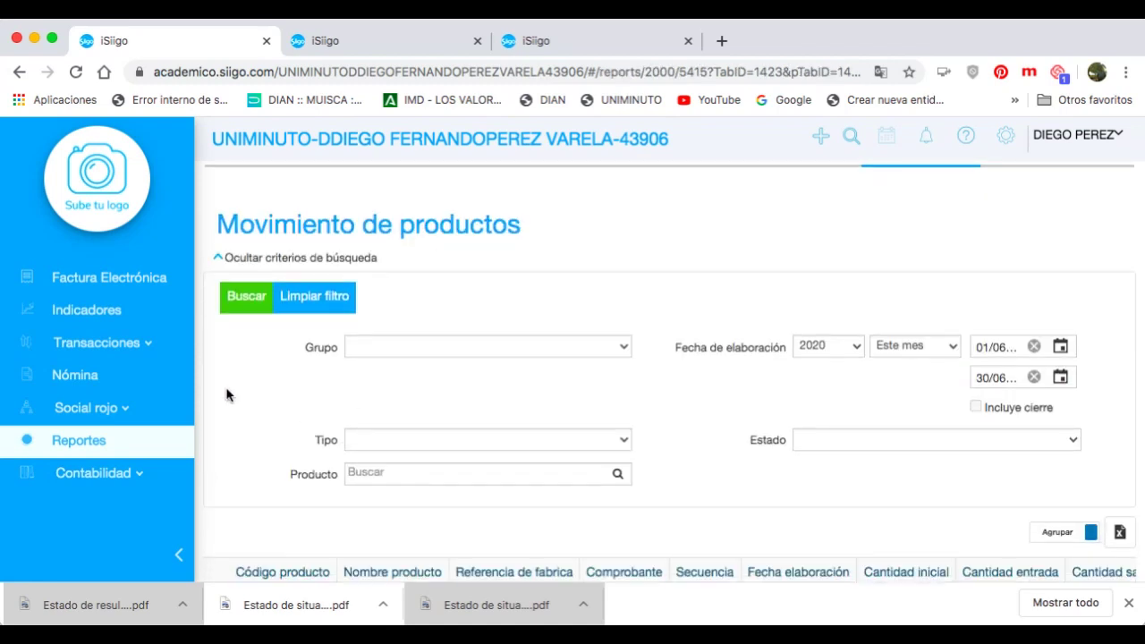
pyautogui.scroll(-3, 867, 407)
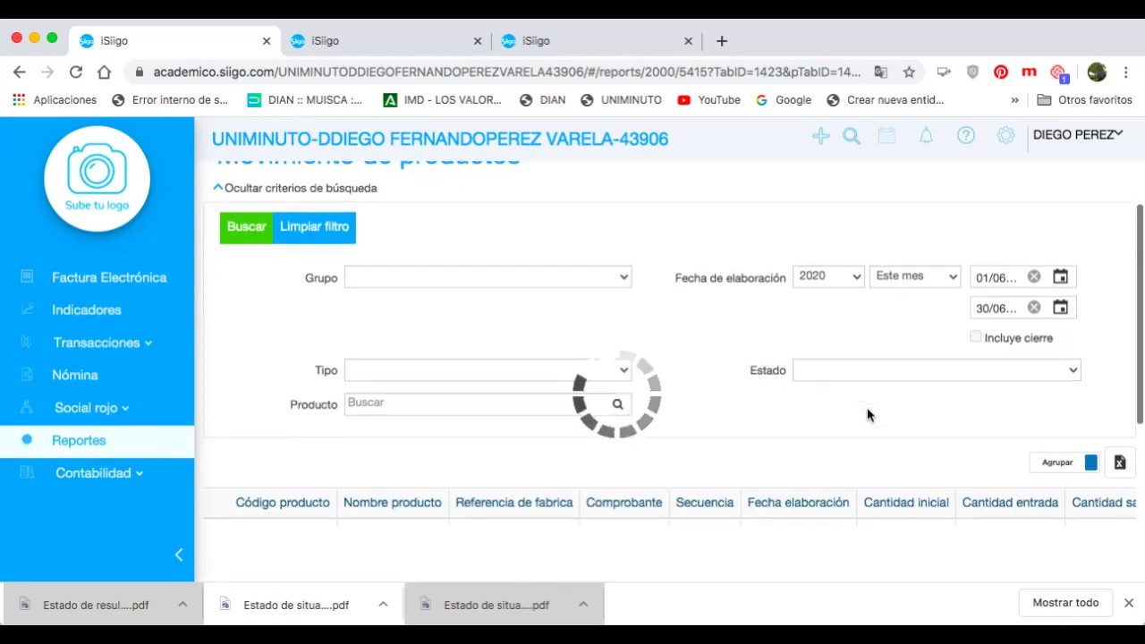
pyautogui.scroll(-2, 867, 393)
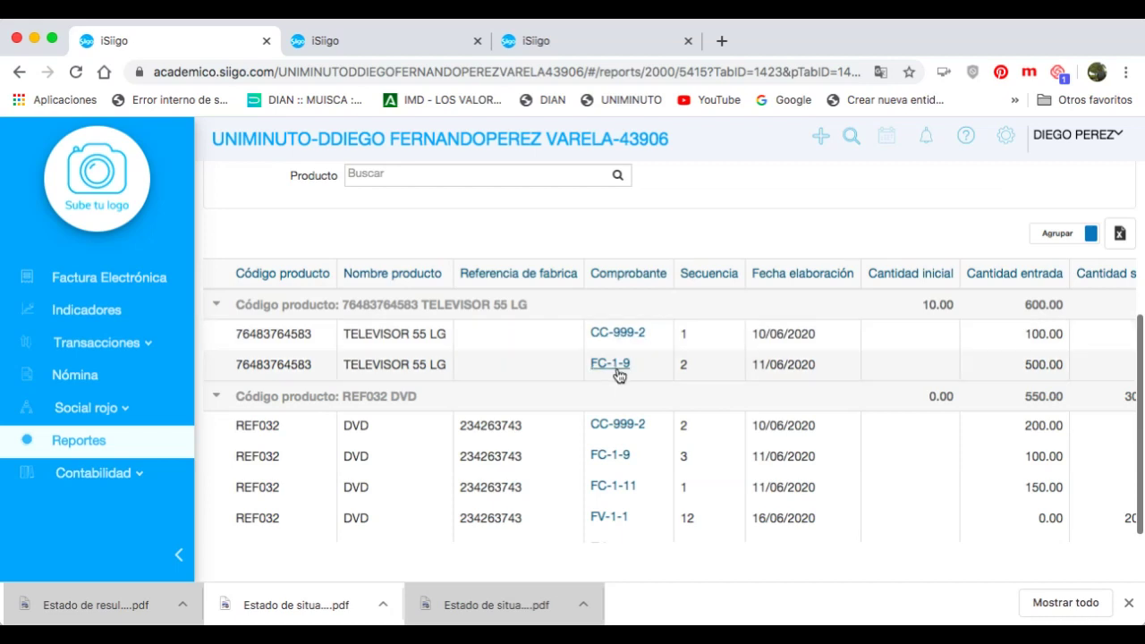
pyautogui.scroll(-1, 619, 374)
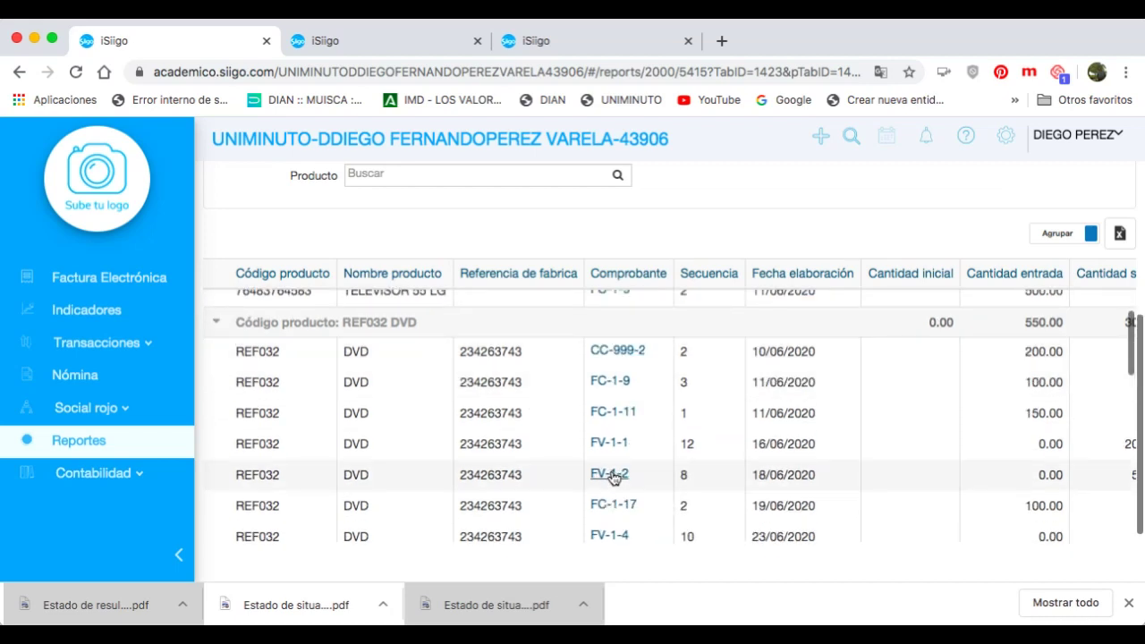
pyautogui.scroll(2, 573, 385)
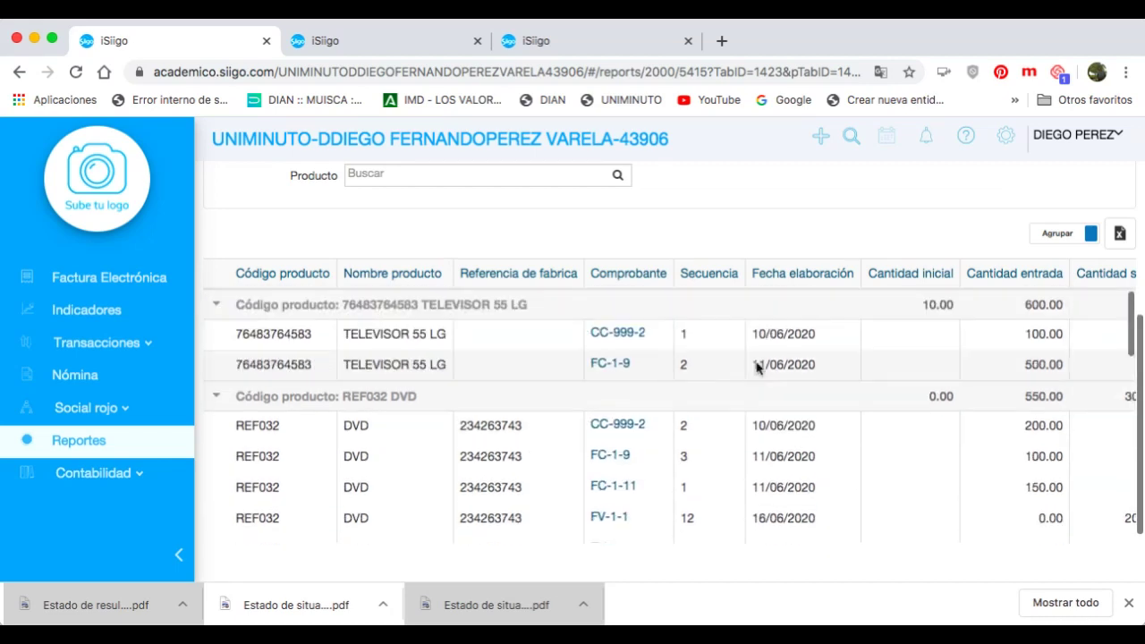
pyautogui.scroll(5, 758, 366)
pyautogui.moveTo(901, 267)
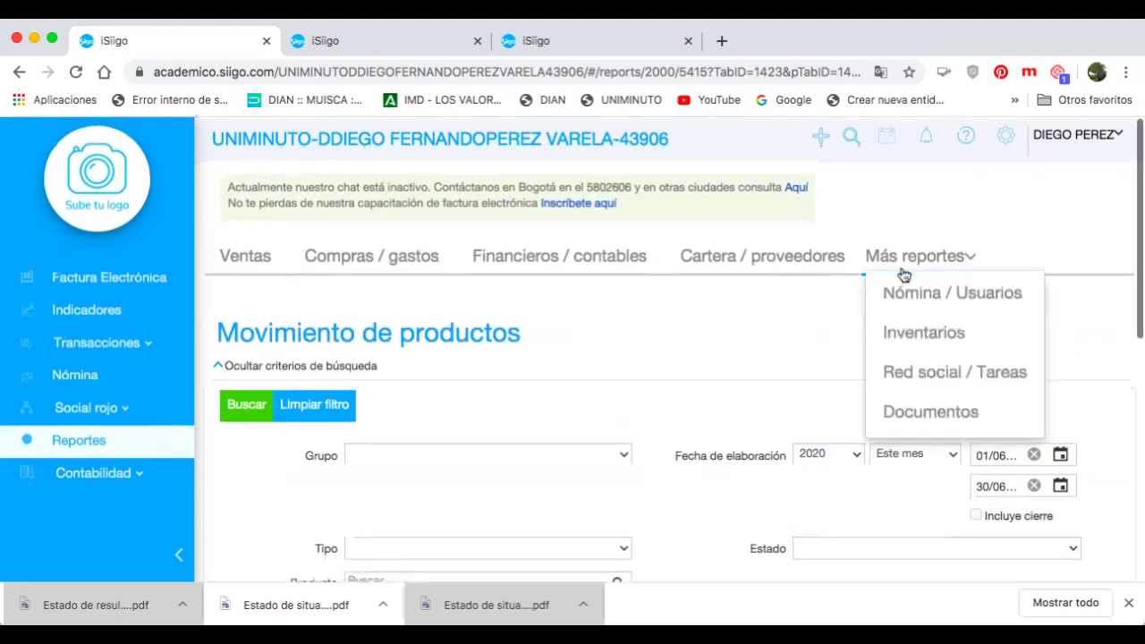
# Review Rentabilidad por producto for June 2020: gross sales 812,200,000.00 versus costs 250,754,562.02
pyautogui.click(903, 341)
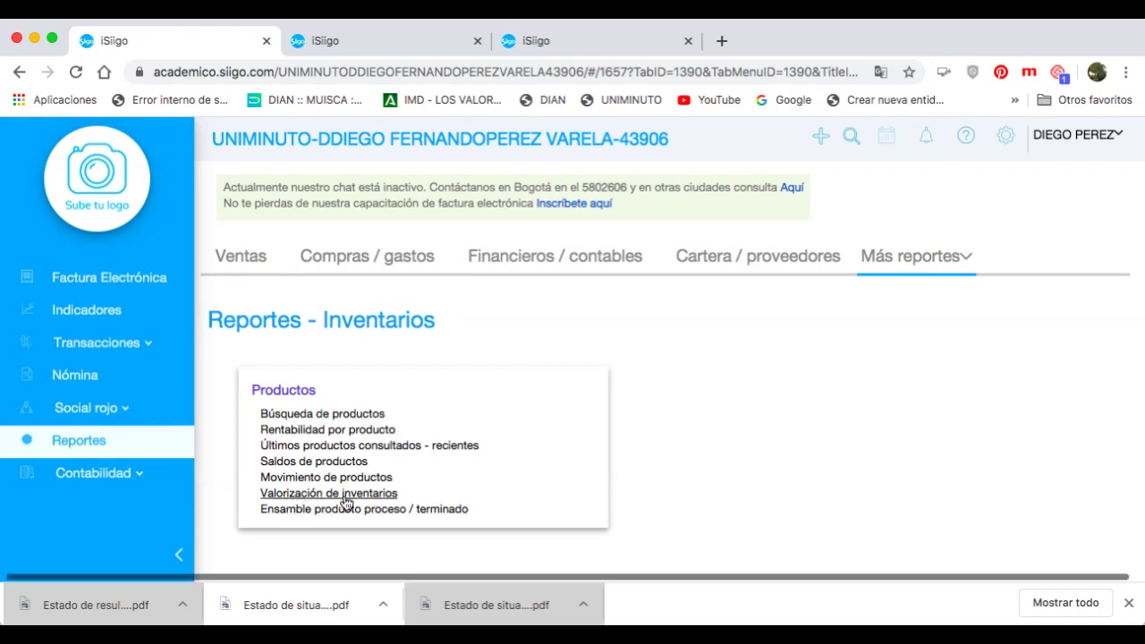
pyautogui.click(315, 430)
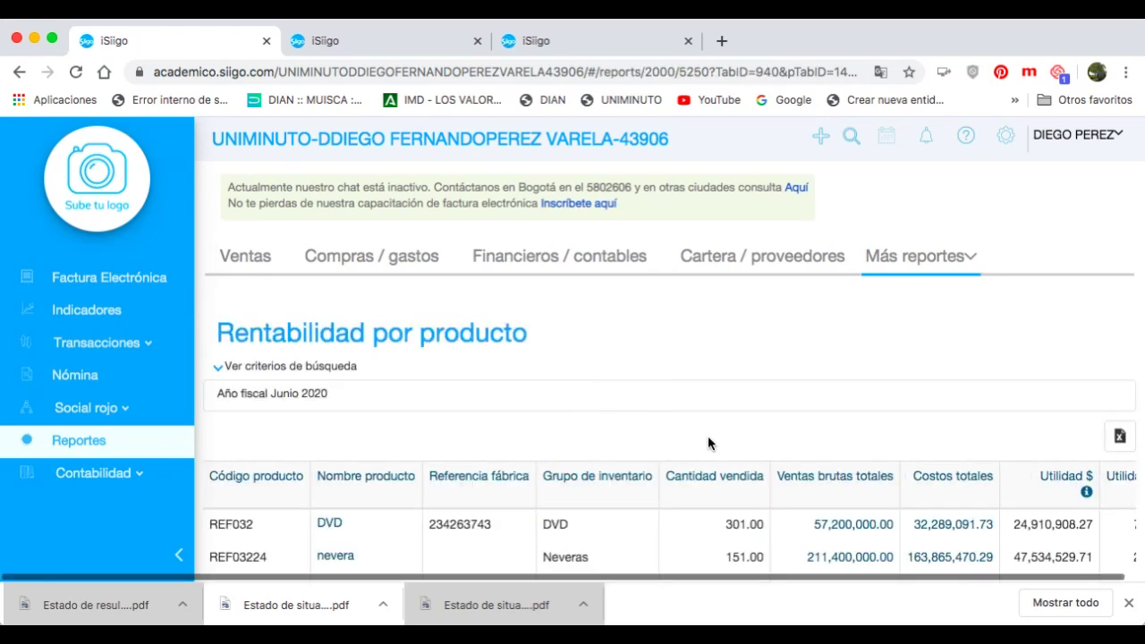
pyautogui.scroll(-2, 707, 436)
pyautogui.scroll(-3, 708, 442)
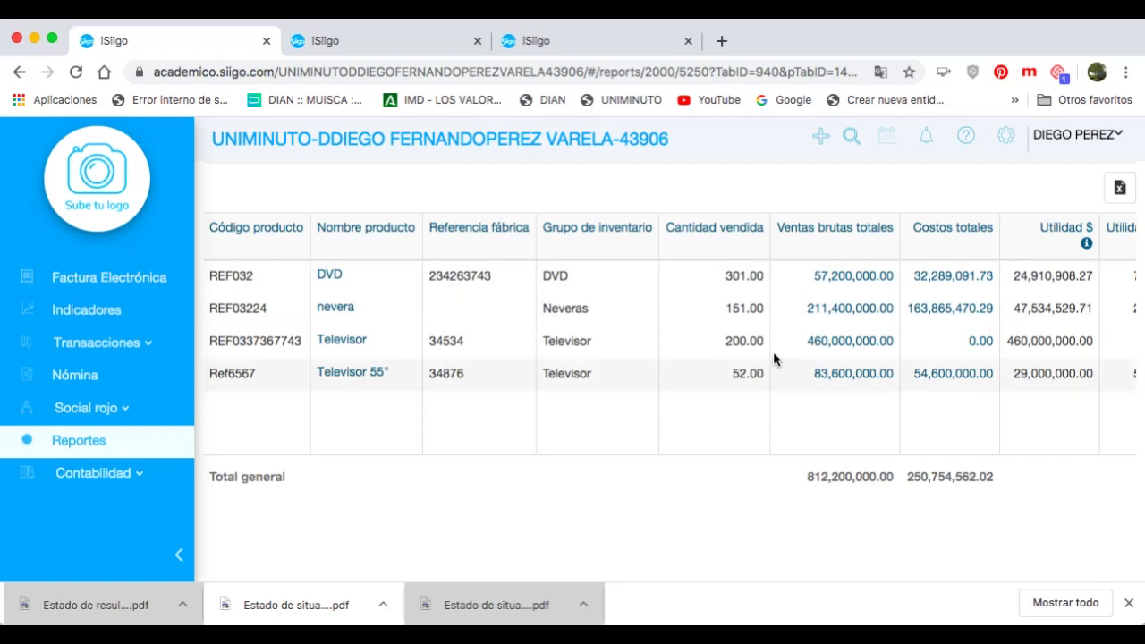
pyautogui.hscroll(2, 940, 308)
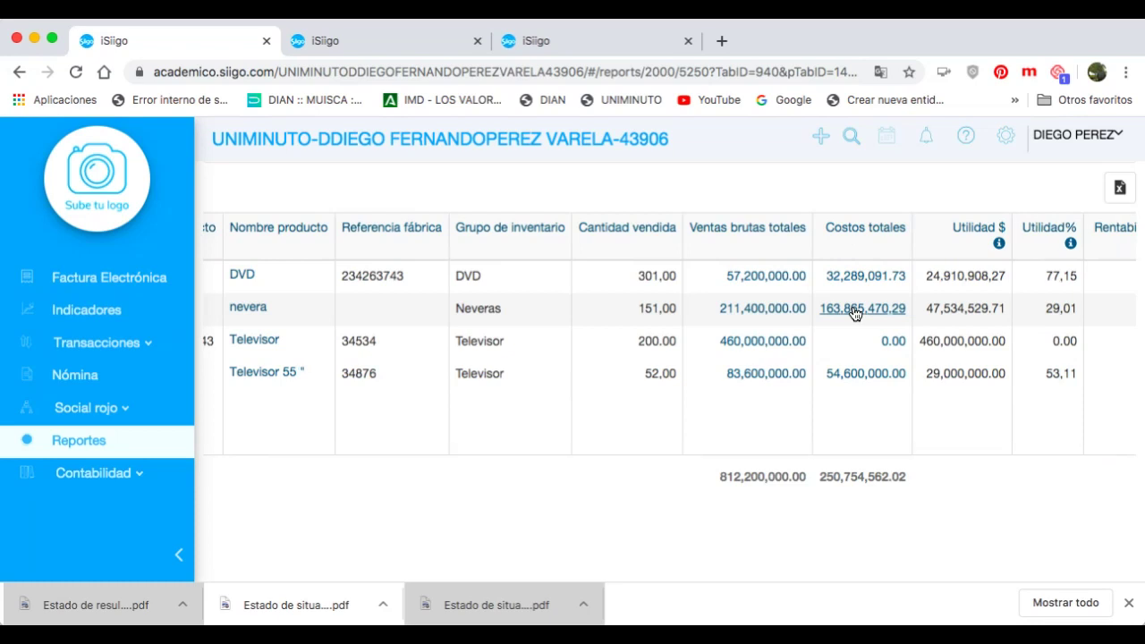
pyautogui.hscroll(2, 876, 312)
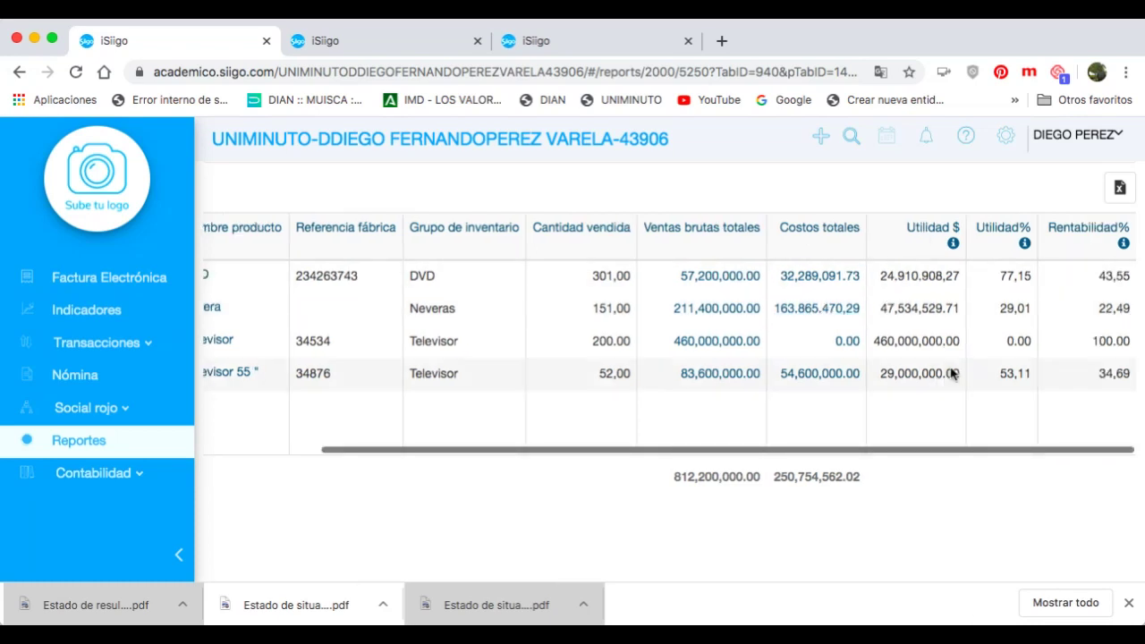
pyautogui.hscroll(1, 1013, 330)
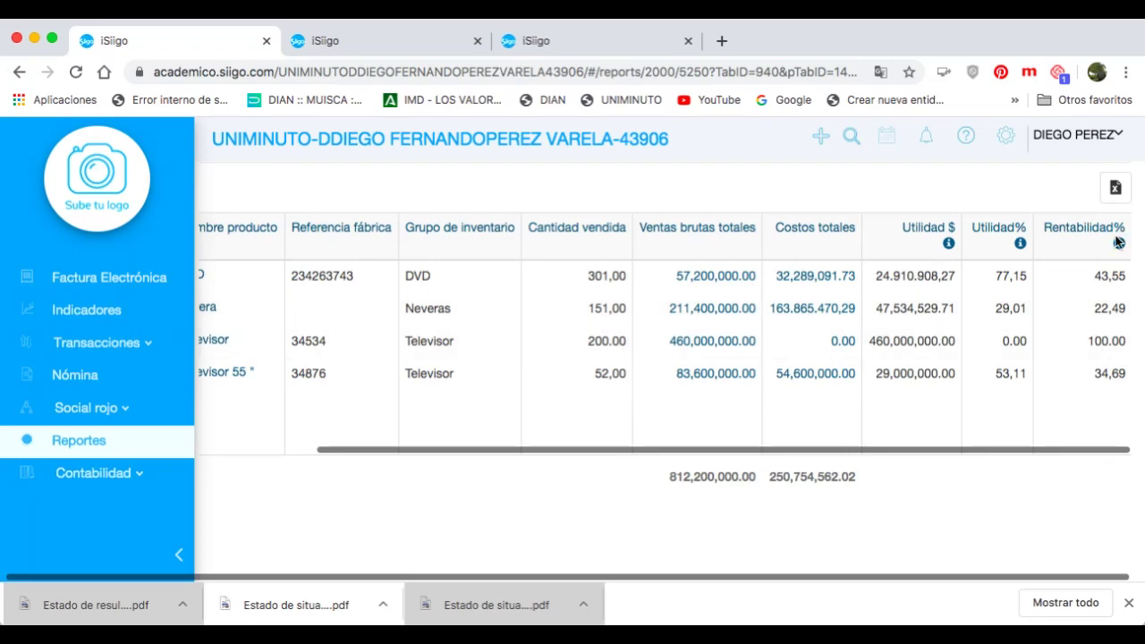
pyautogui.hscroll(-2, 879, 341)
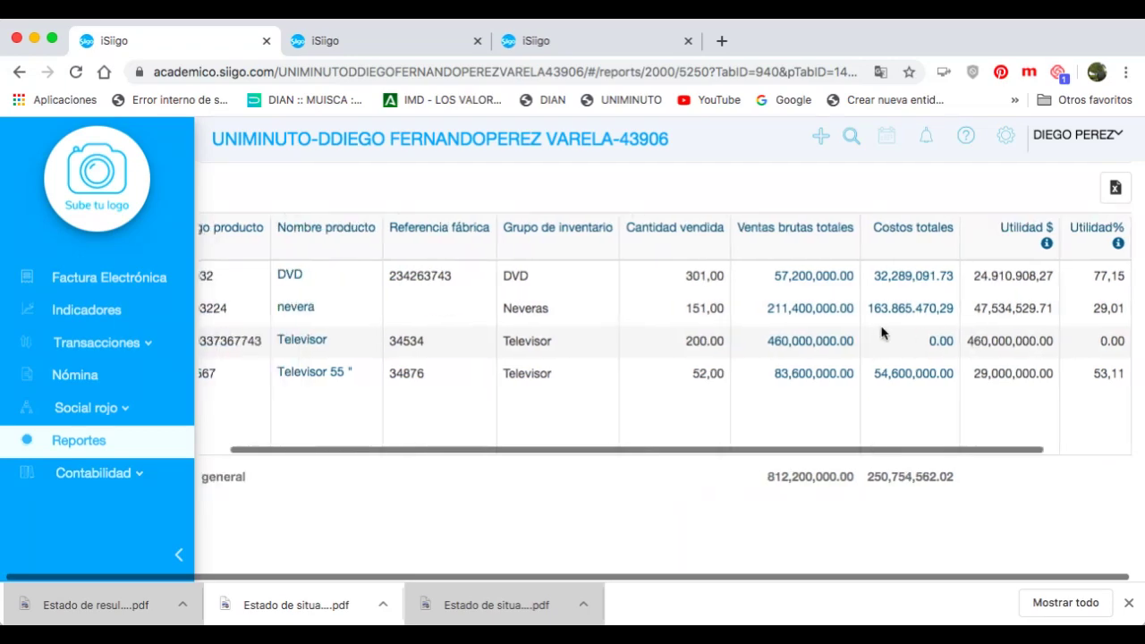
pyautogui.scroll(2, 882, 330)
pyautogui.scroll(3, 819, 296)
pyautogui.click(867, 261)
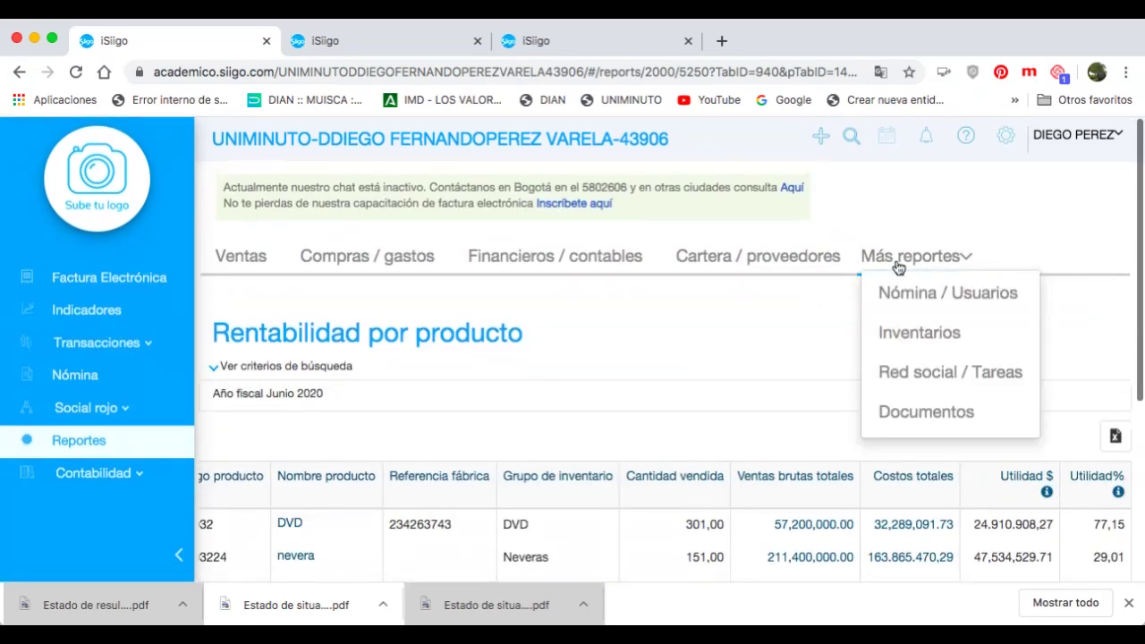
# Run Búsqueda avanzada de eventos for June 2020, find no events, and return to Red social / Tareas
pyautogui.click(929, 372)
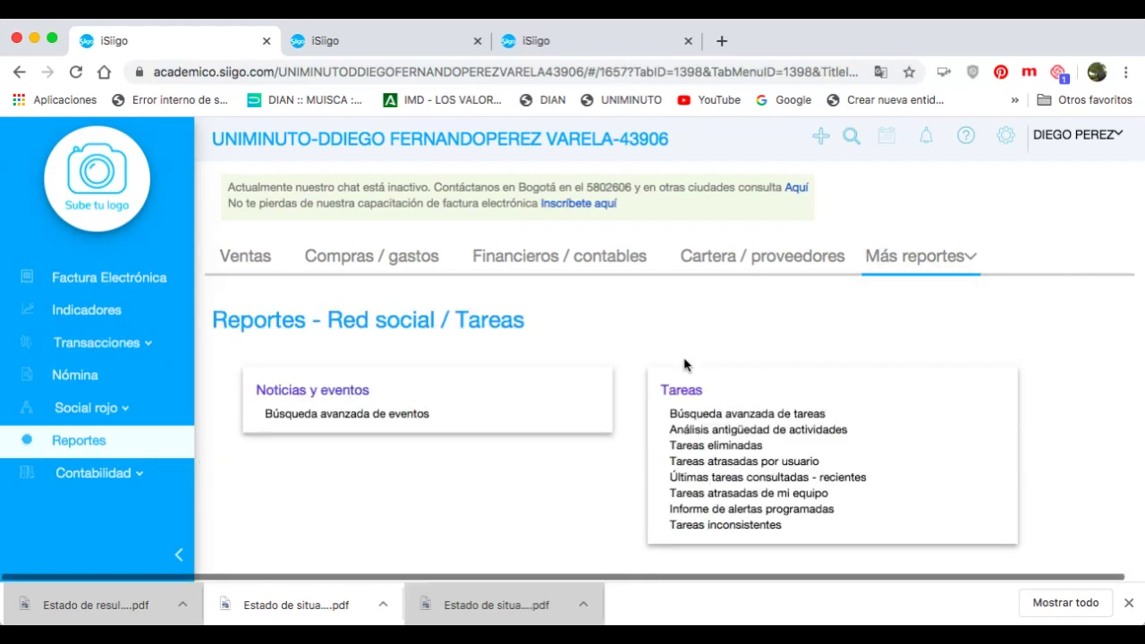
pyautogui.scroll(-1, 662, 363)
pyautogui.click(320, 371)
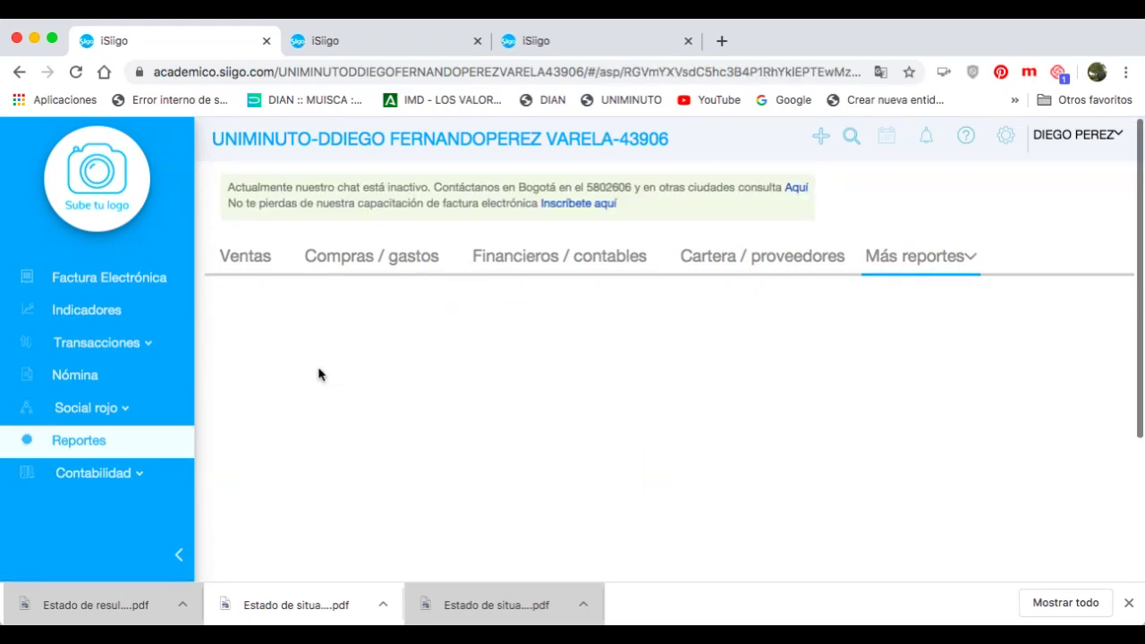
pyautogui.scroll(-1, 956, 460)
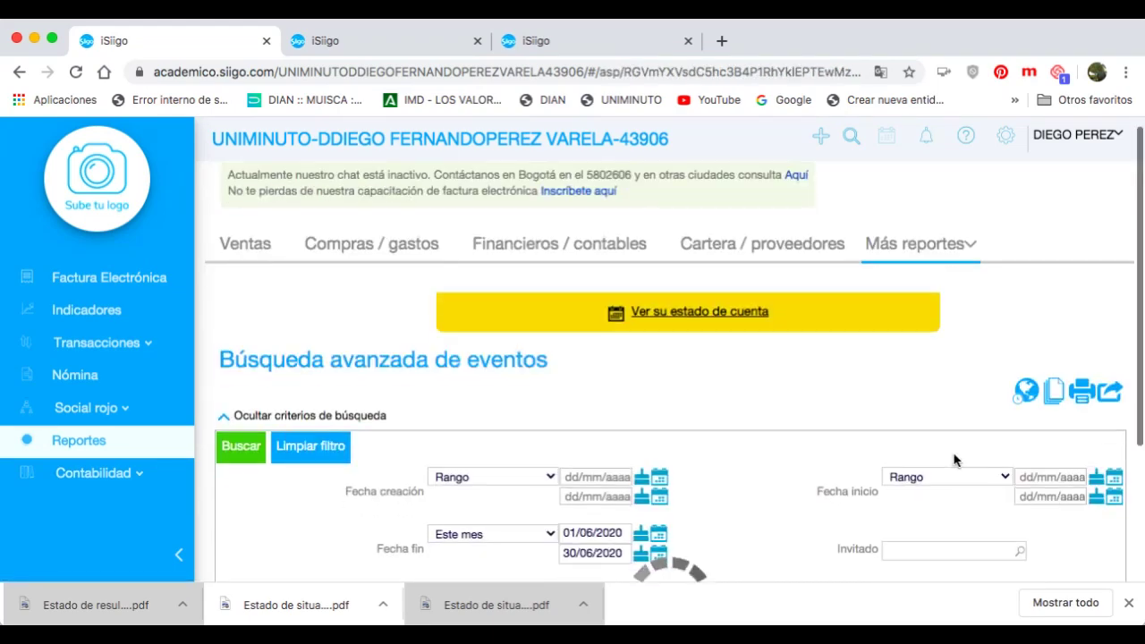
pyautogui.scroll(-5, 953, 460)
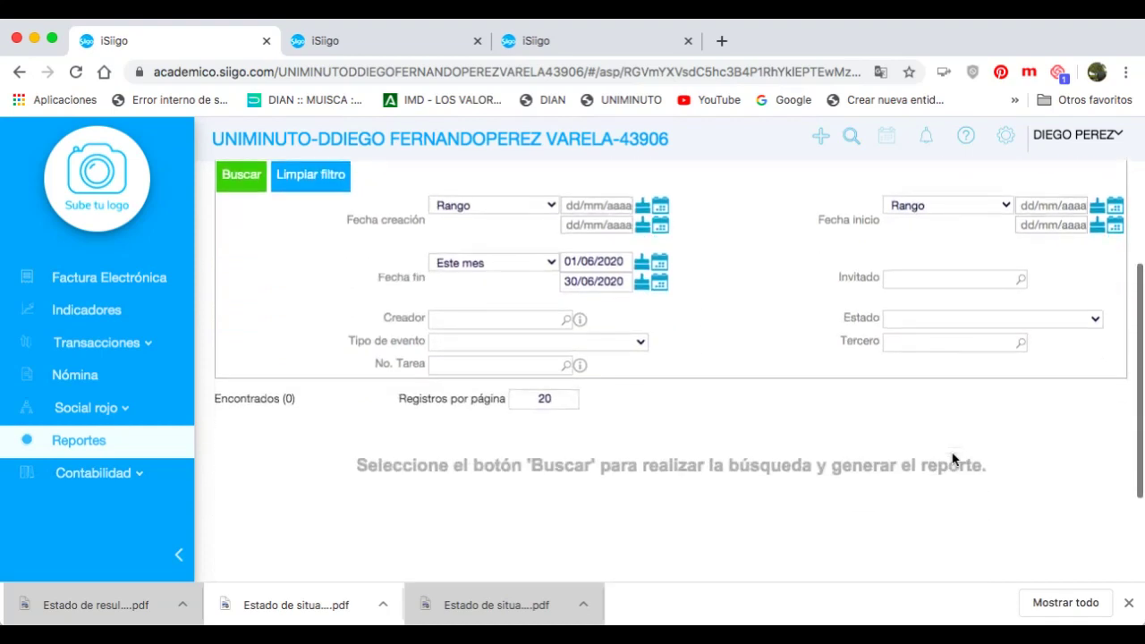
pyautogui.scroll(2, 953, 459)
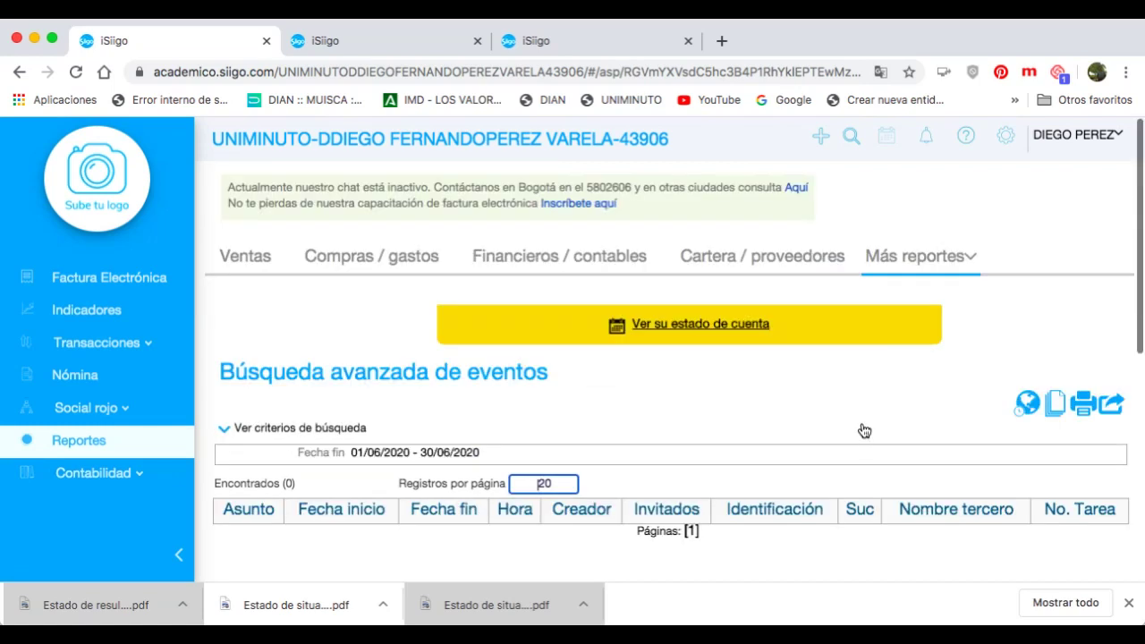
pyautogui.moveTo(923, 263)
pyautogui.click(952, 371)
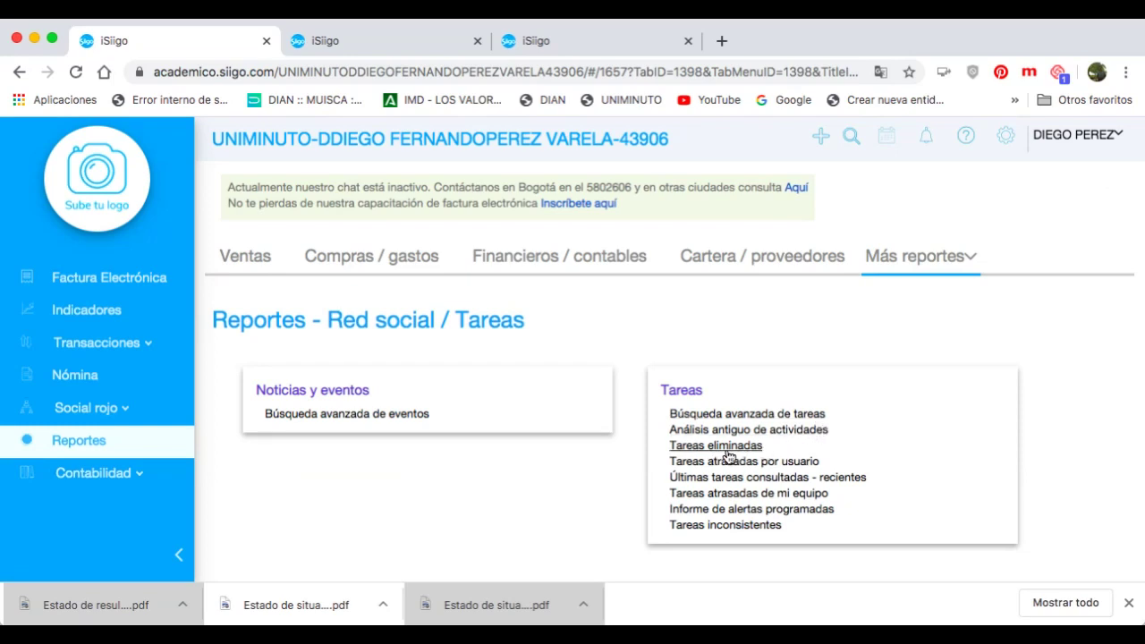
# Check Tareas atrasadas por usuario for 25/06/2020, find it empty, then show Documentos reports
pyautogui.click(792, 467)
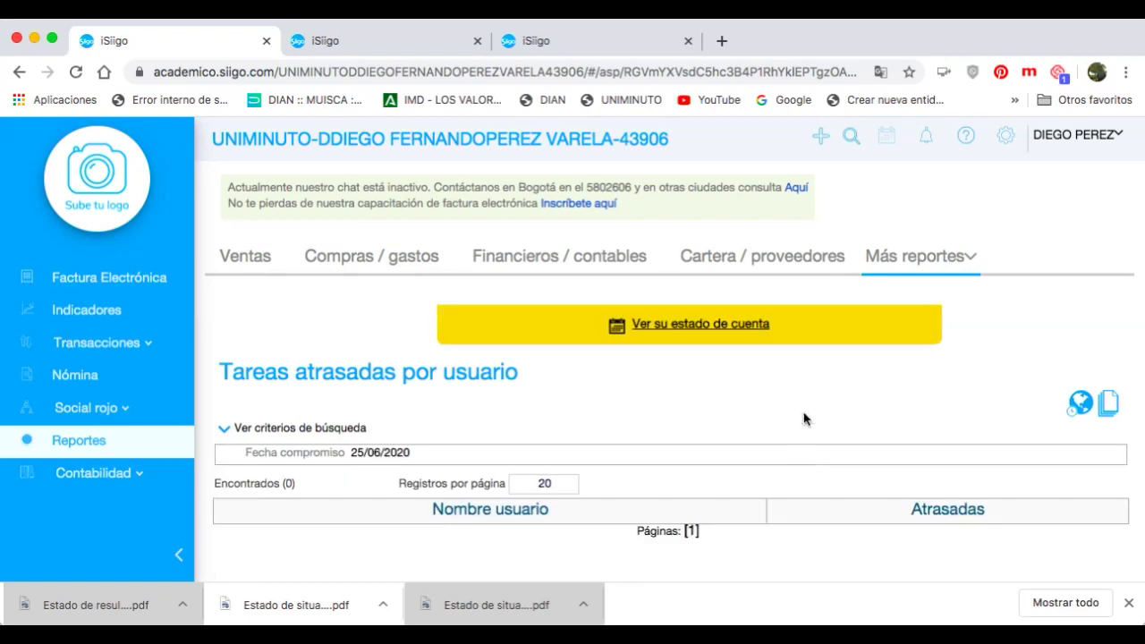
pyautogui.scroll(-2, 803, 413)
pyautogui.scroll(-2, 800, 408)
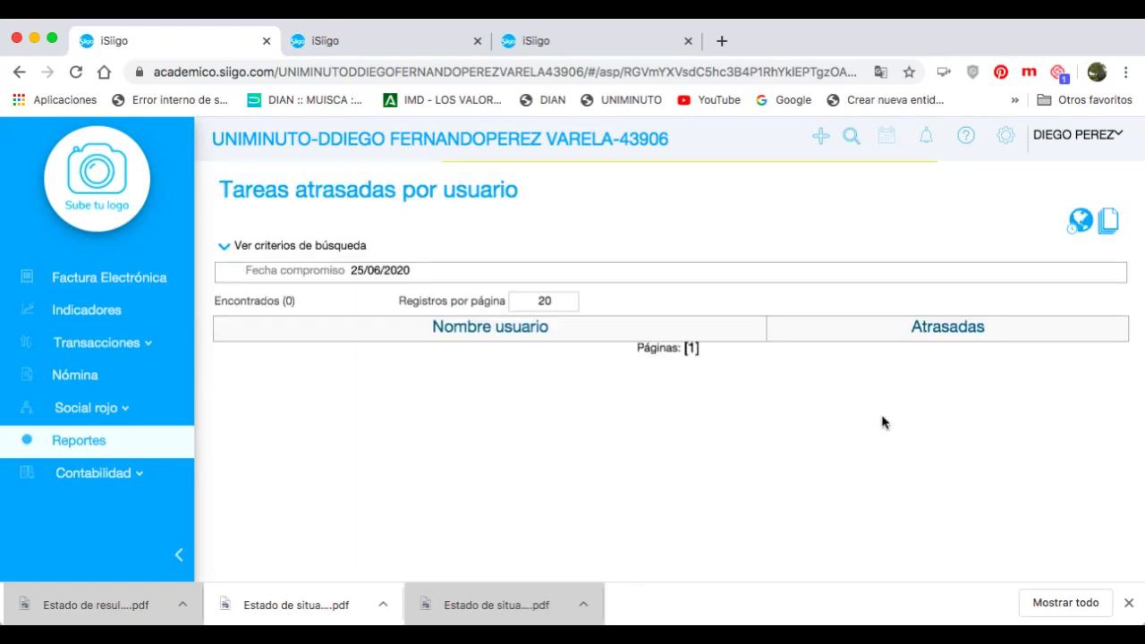
pyautogui.scroll(1, 882, 423)
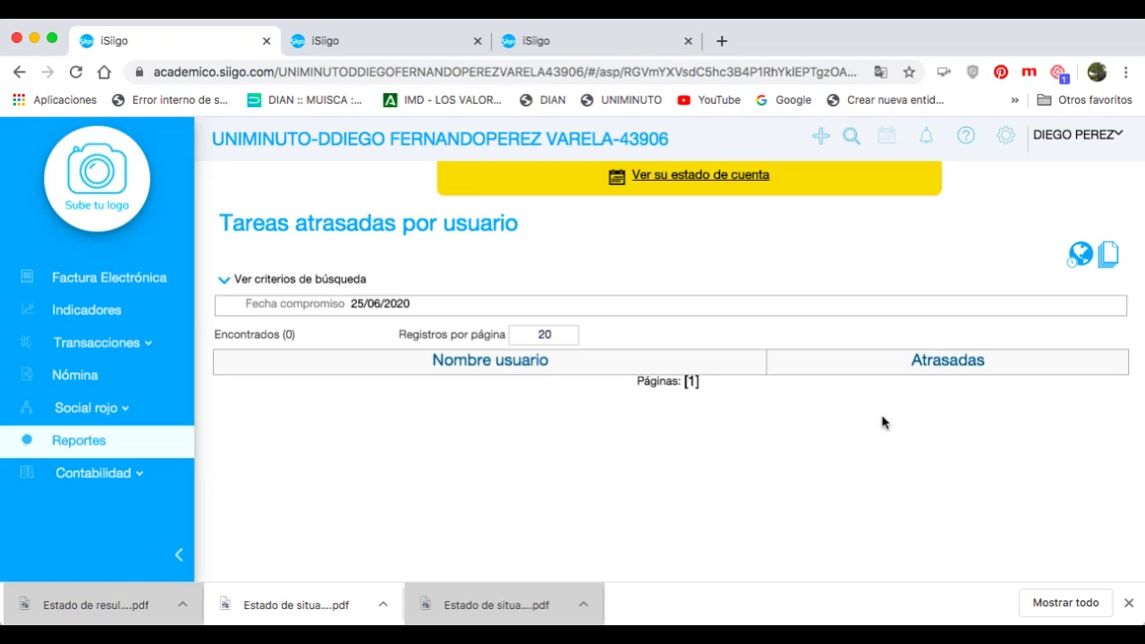
pyautogui.scroll(3, 882, 422)
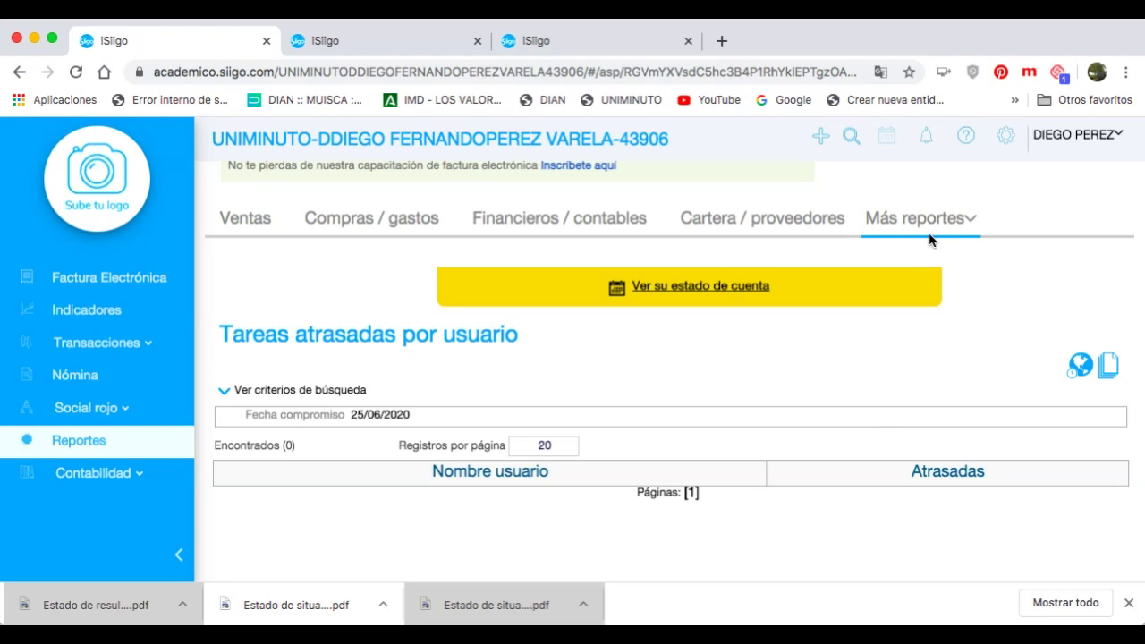
pyautogui.click(959, 373)
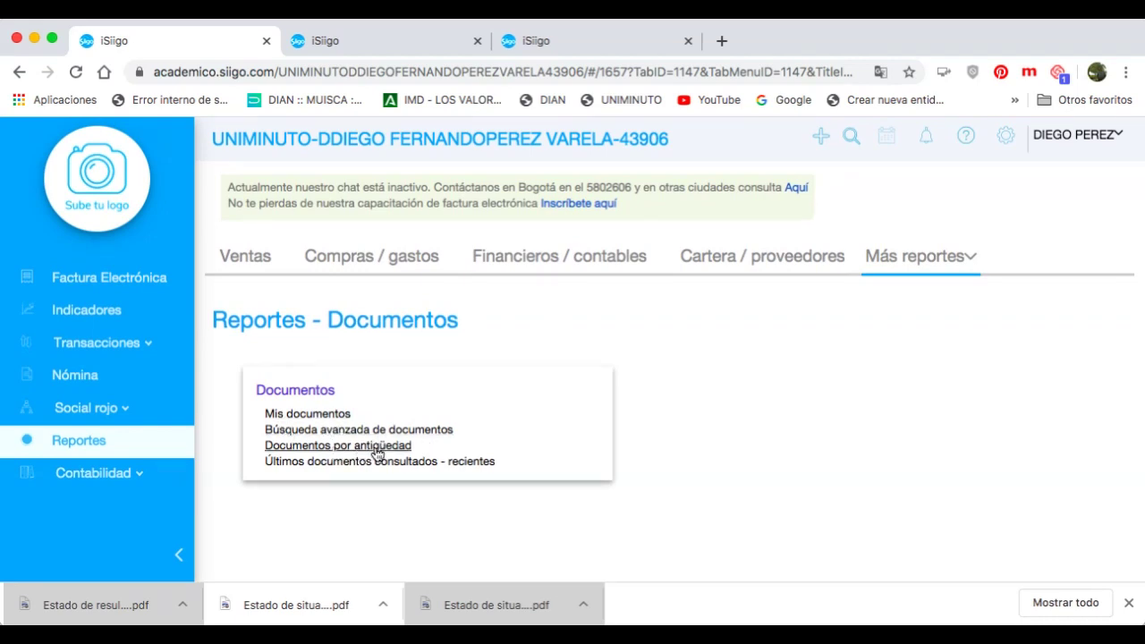
# Search Mis documentos, find no results, and return to the Reportes - Ventas page
pyautogui.click(300, 416)
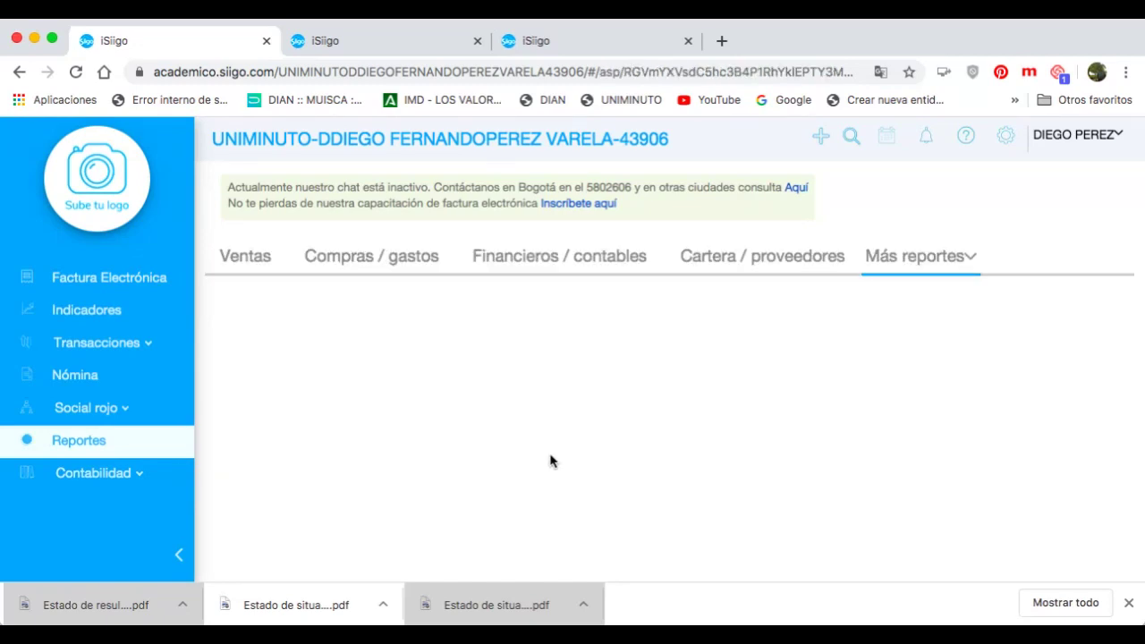
pyautogui.scroll(-3, 585, 439)
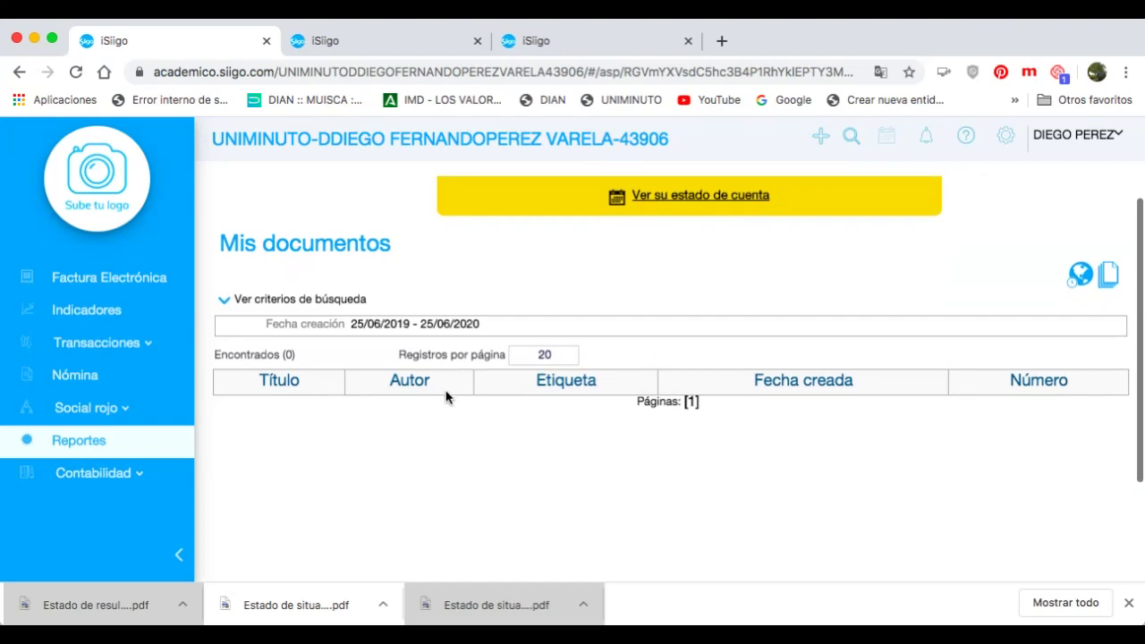
pyautogui.click(224, 299)
pyautogui.click(242, 331)
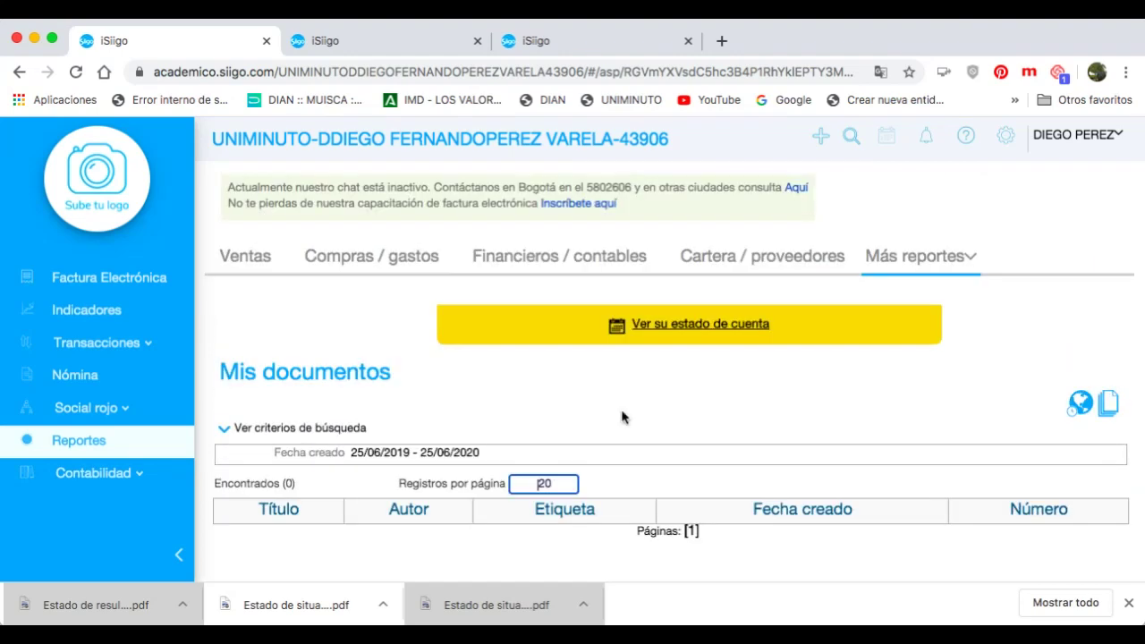
pyautogui.scroll(-2, 656, 426)
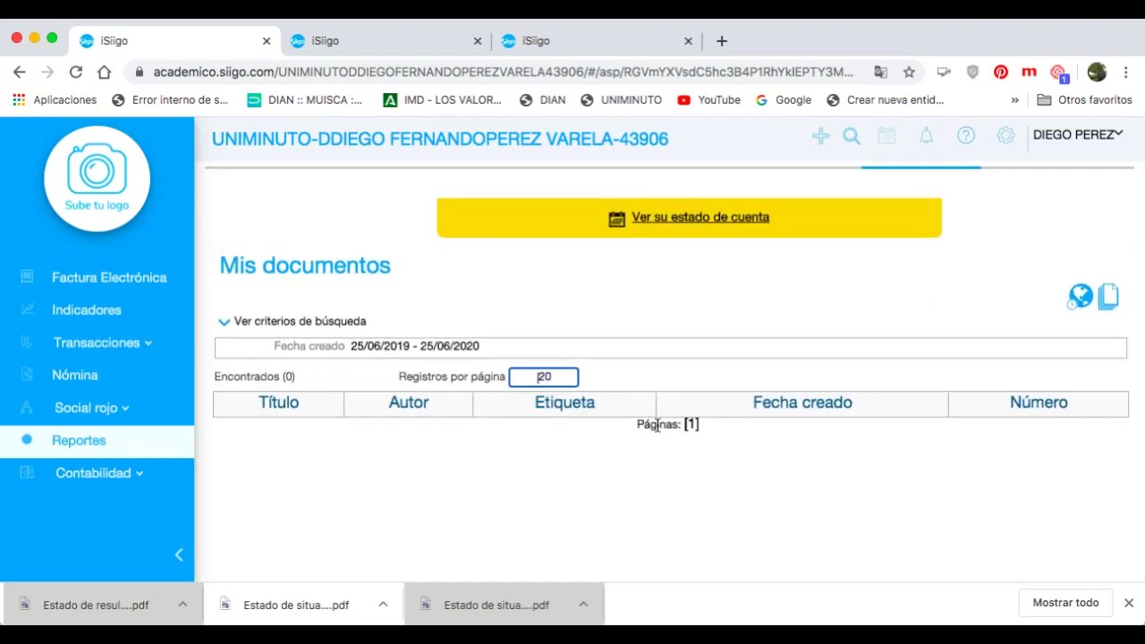
pyautogui.scroll(1, 657, 427)
pyautogui.scroll(2, 657, 432)
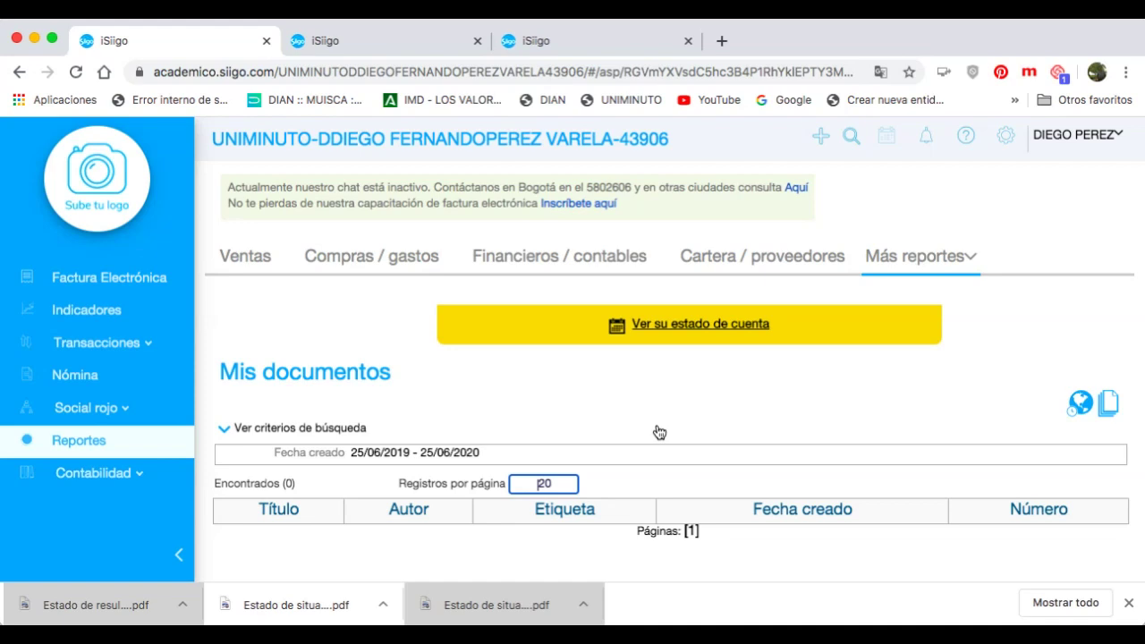
pyautogui.scroll(-1, 632, 442)
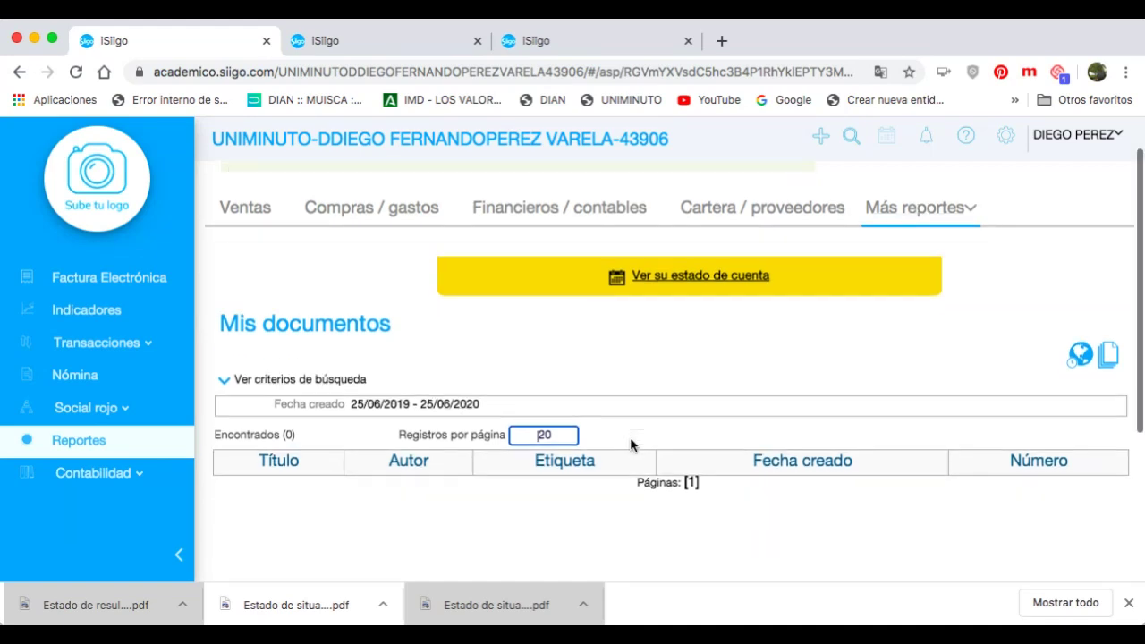
pyautogui.scroll(-1, 630, 445)
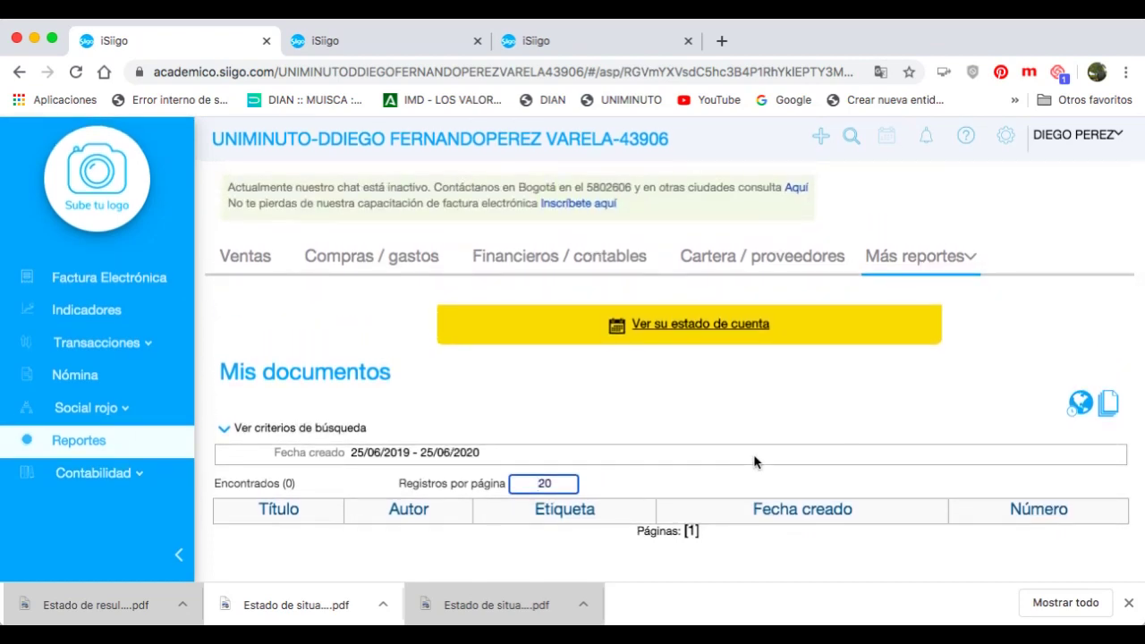
pyautogui.click(51, 440)
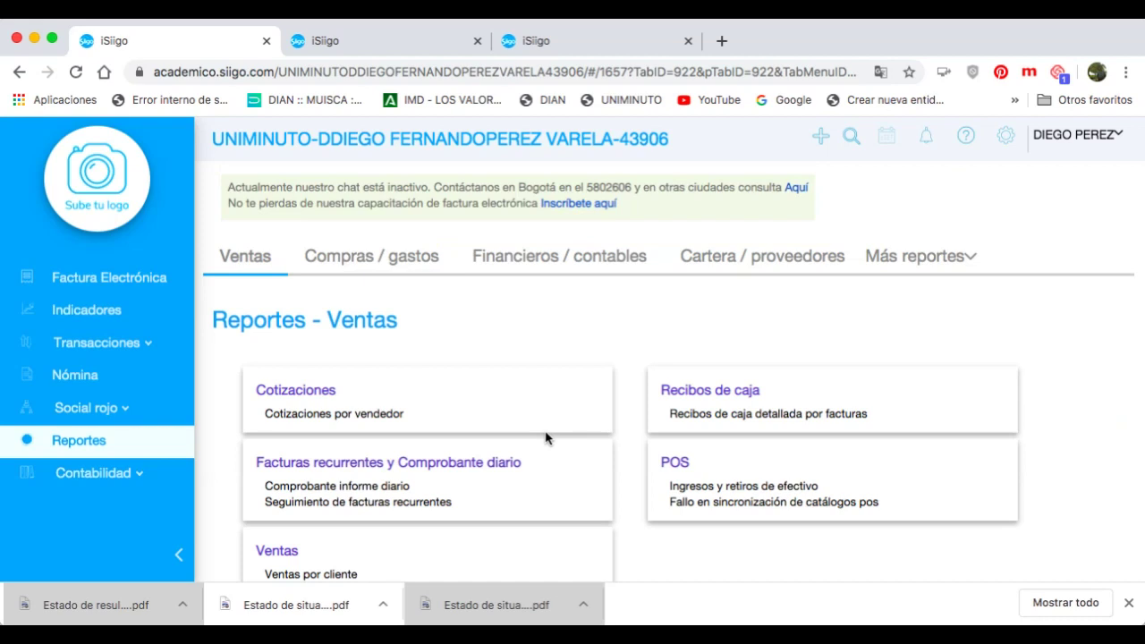
pyautogui.click(1005, 139)
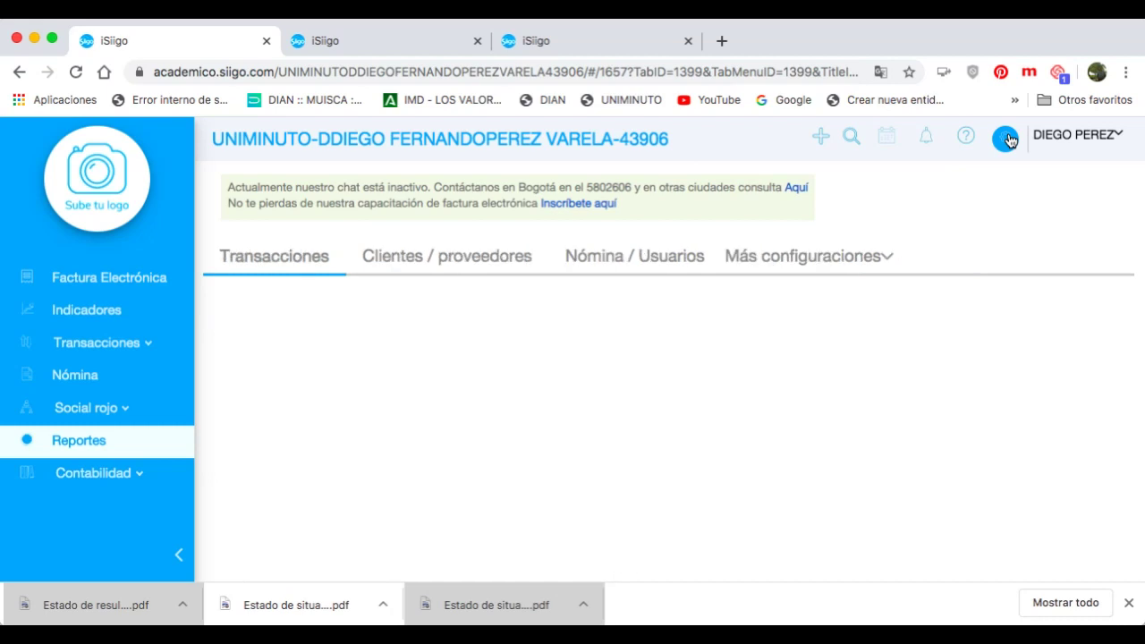
pyautogui.scroll(-3, 1000, 324)
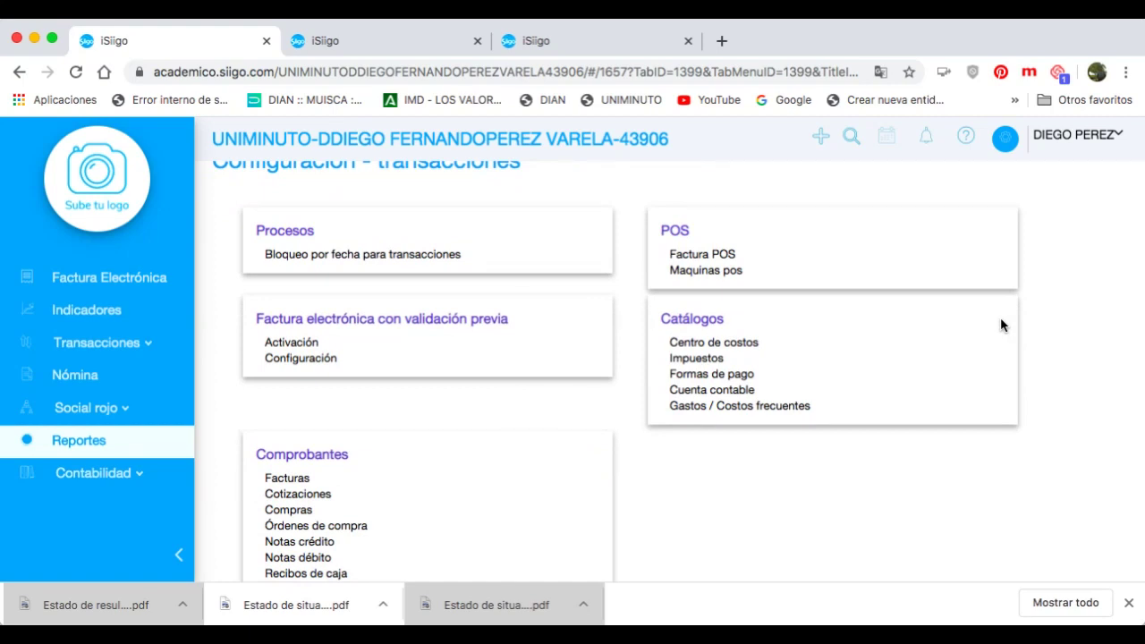
pyautogui.scroll(-2, 983, 340)
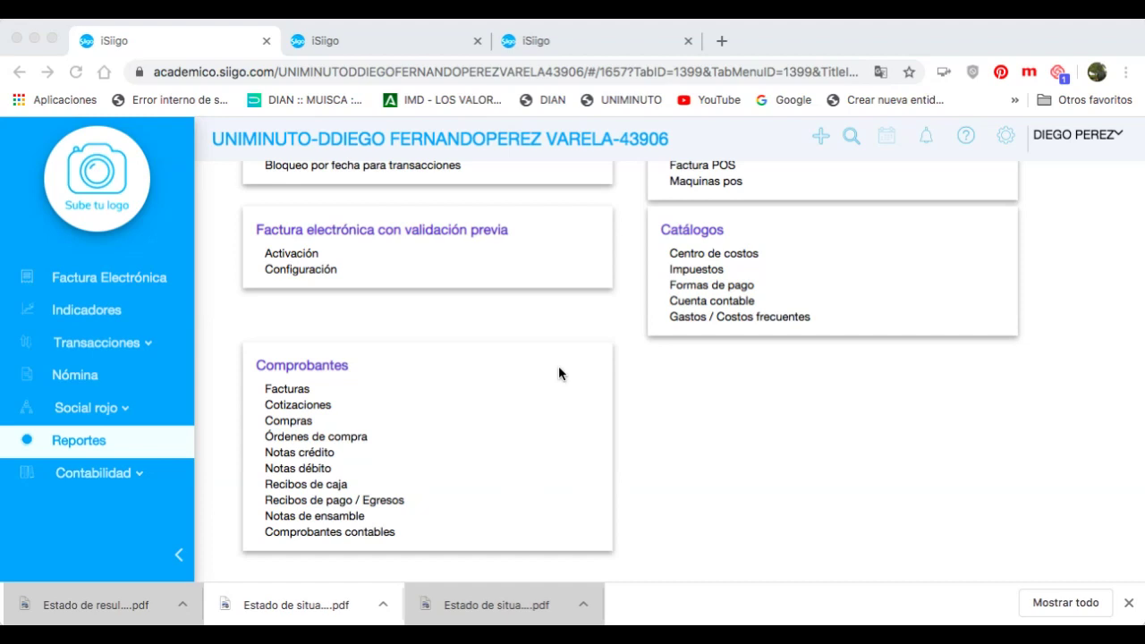
pyautogui.click(1096, 261)
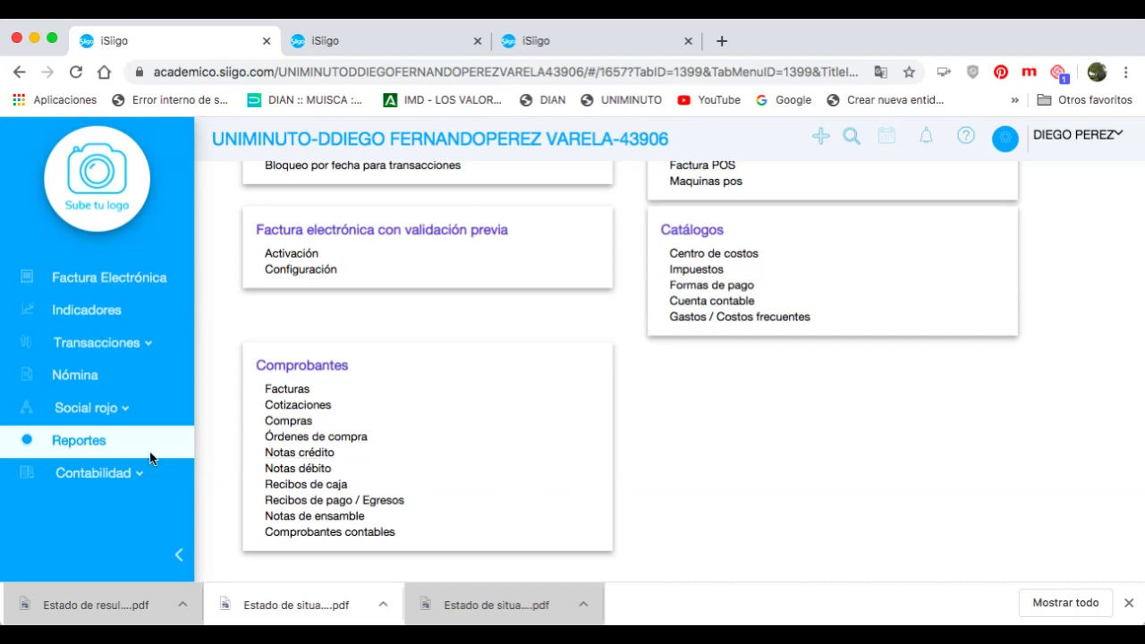
pyautogui.click(93, 445)
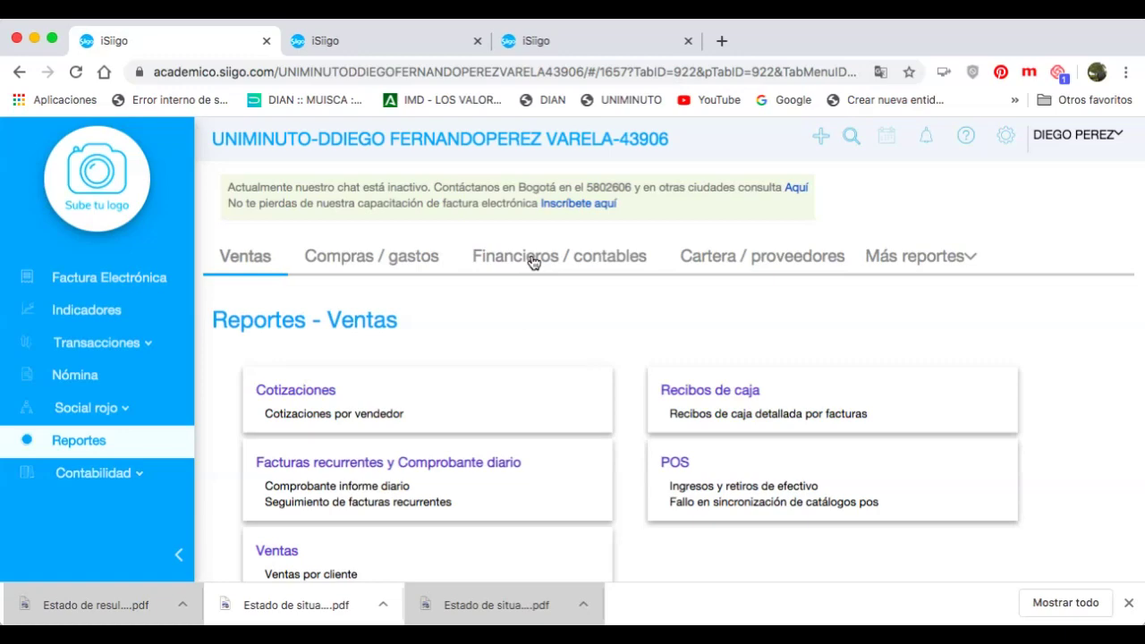
# Generate the June 2020 Balance de prueba general, totalling 4,681,566,888.02, then return to Financieros / contables
pyautogui.click(532, 259)
pyautogui.scroll(-5, 757, 327)
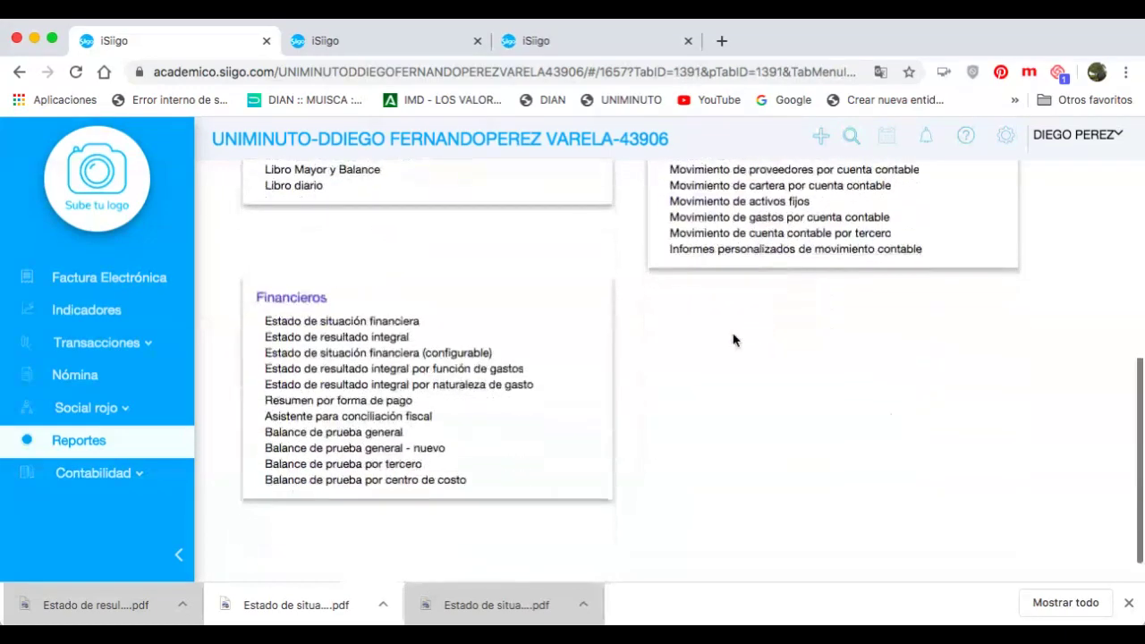
pyautogui.click(360, 434)
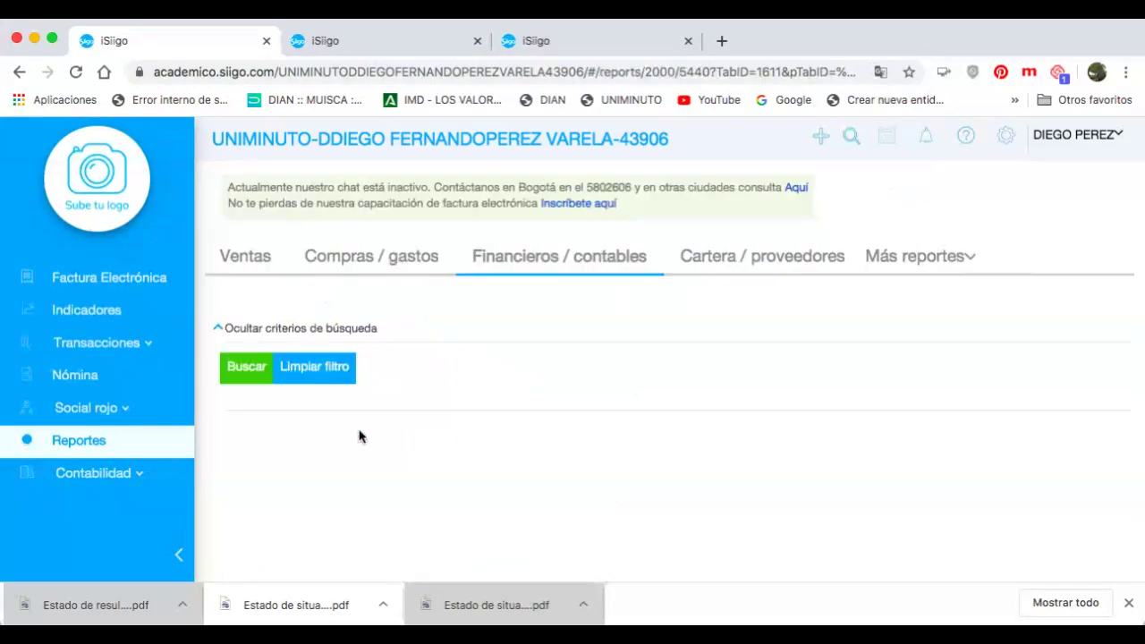
pyautogui.click(244, 410)
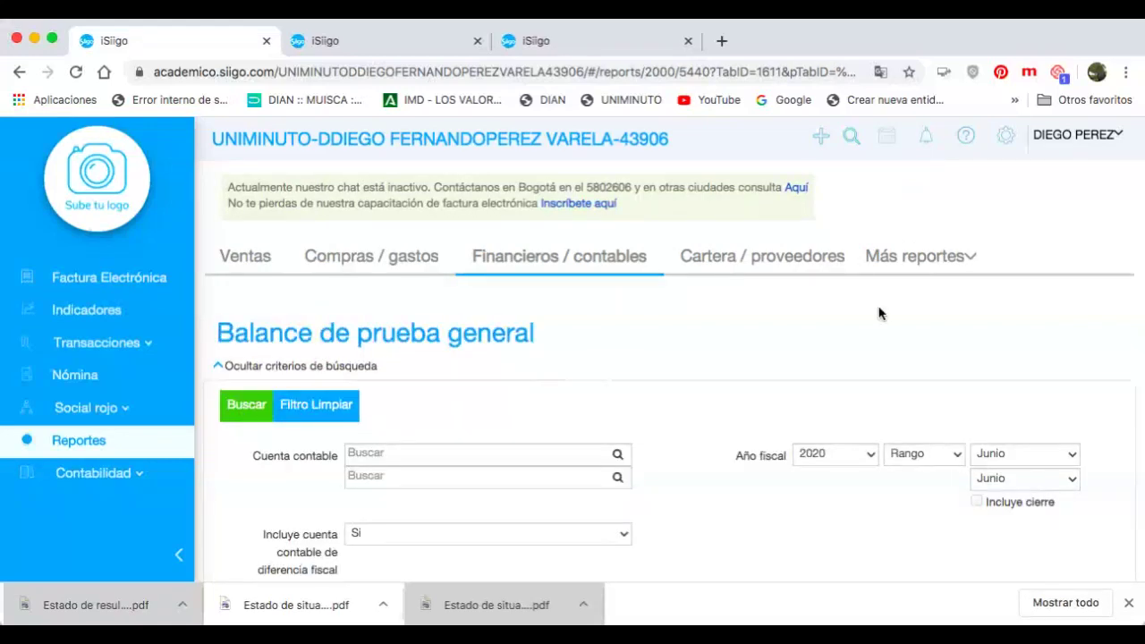
pyautogui.scroll(-4, 879, 313)
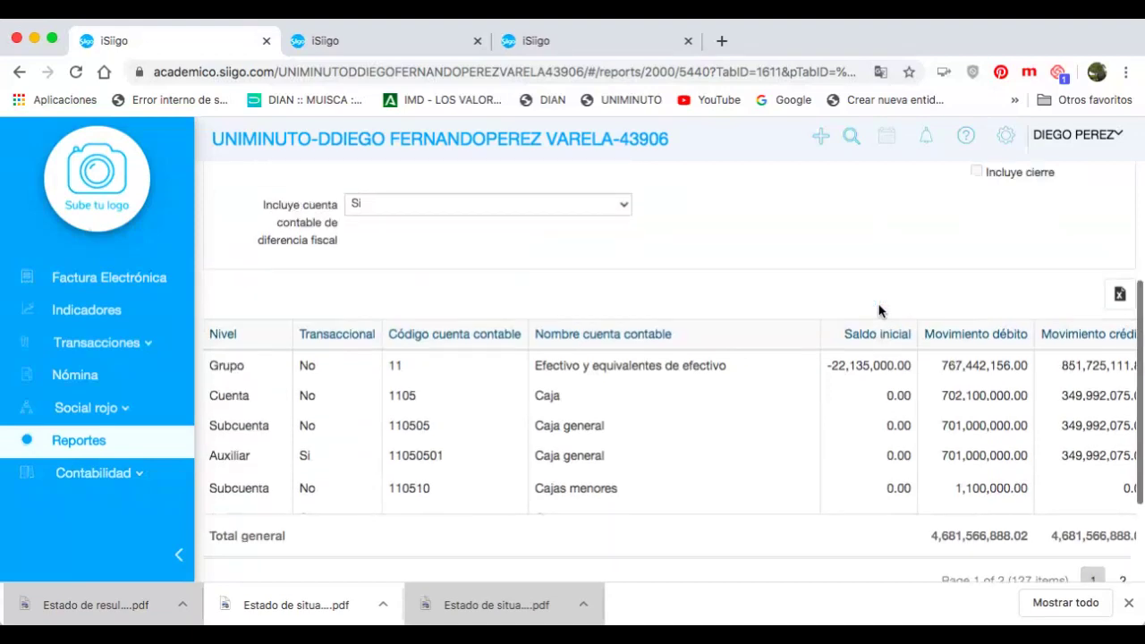
pyautogui.scroll(1, 879, 312)
pyautogui.hscroll(1, 893, 423)
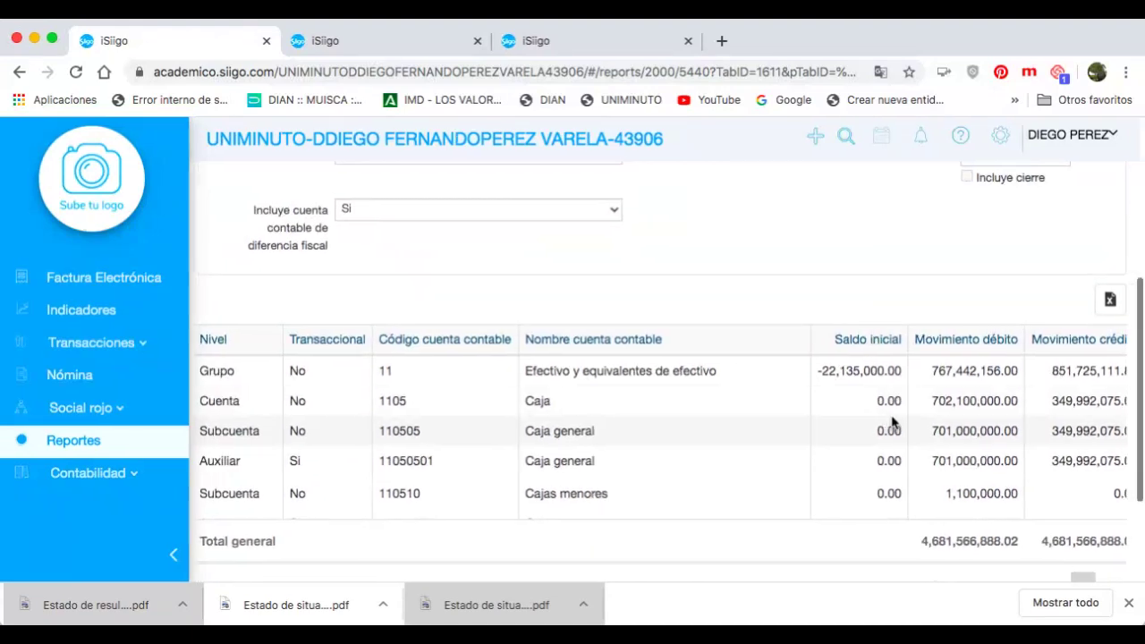
pyautogui.hscroll(3, 893, 423)
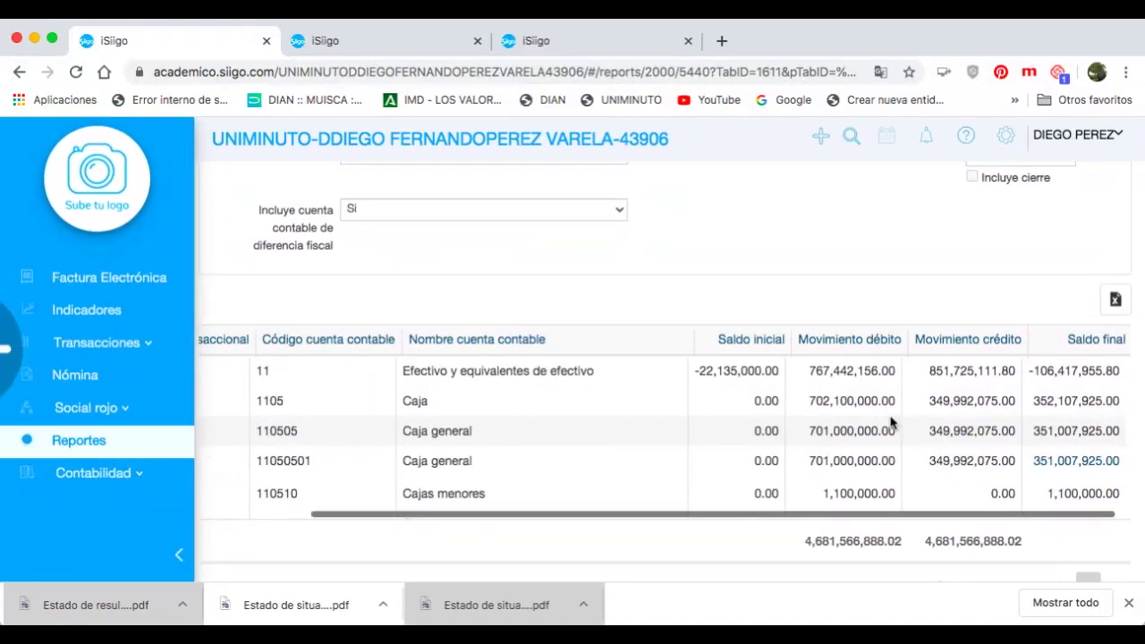
pyautogui.press('super+Left')
pyautogui.scroll(-6, 626, 340)
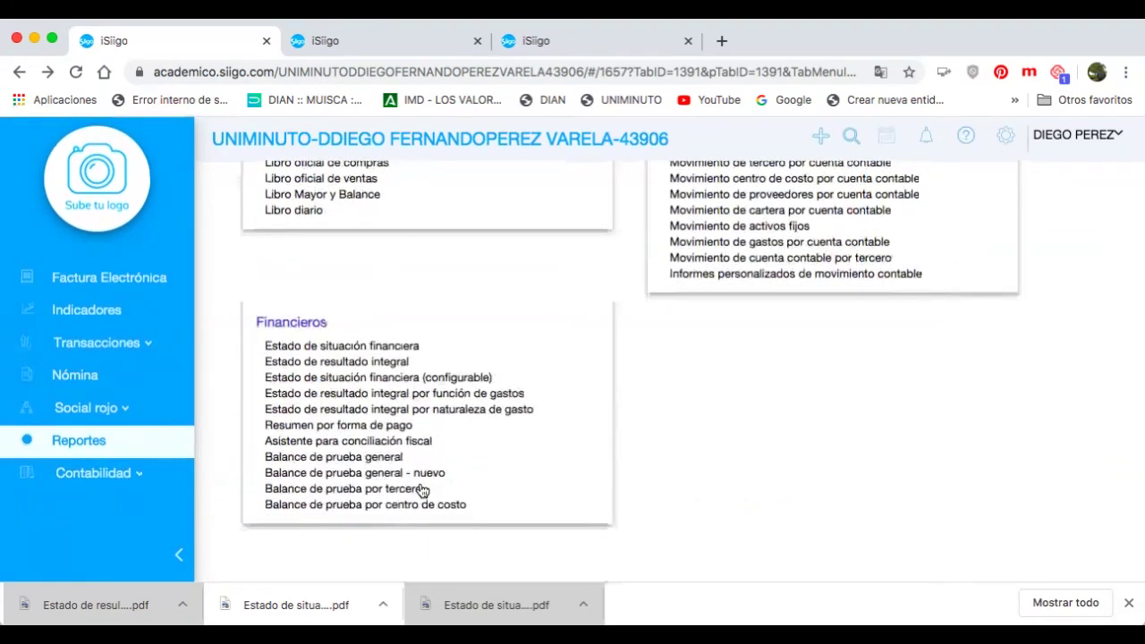
# Reopen Balance de prueba general and scroll through its 127 account rows, back to group 11
pyautogui.click(375, 459)
pyautogui.scroll(-1, 597, 442)
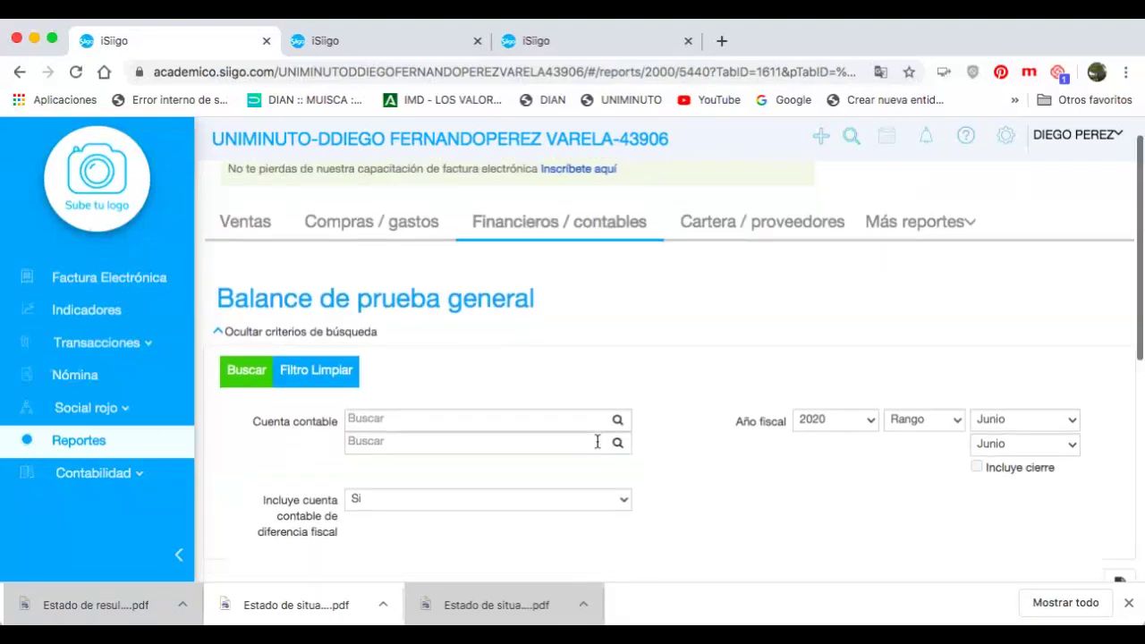
pyautogui.scroll(-1, 596, 442)
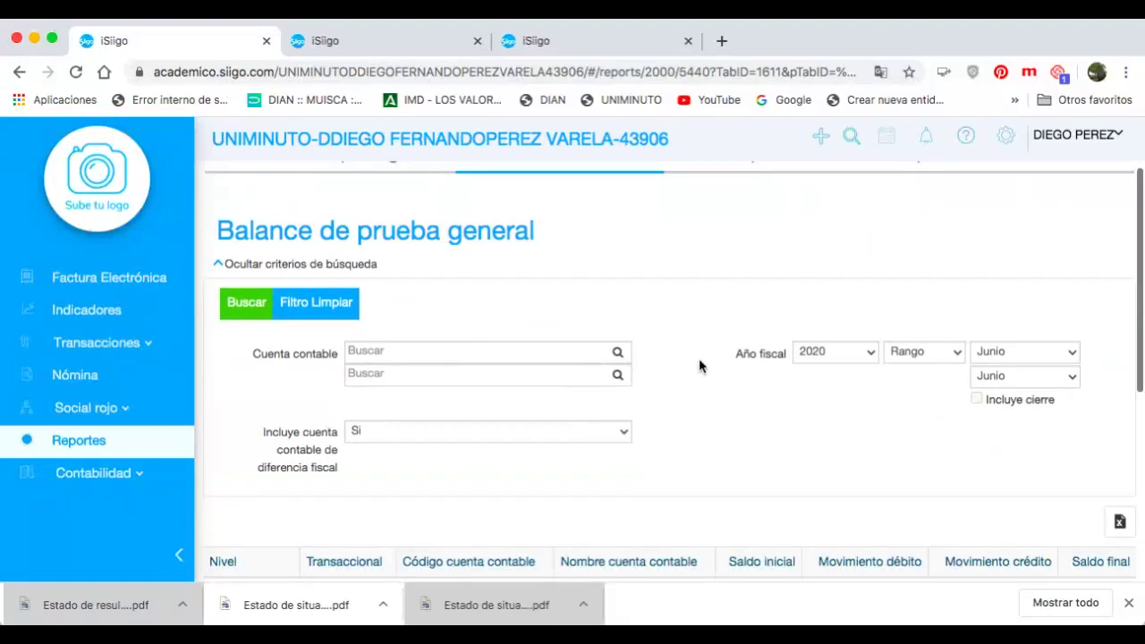
pyautogui.scroll(-3, 699, 363)
pyautogui.scroll(-2, 700, 361)
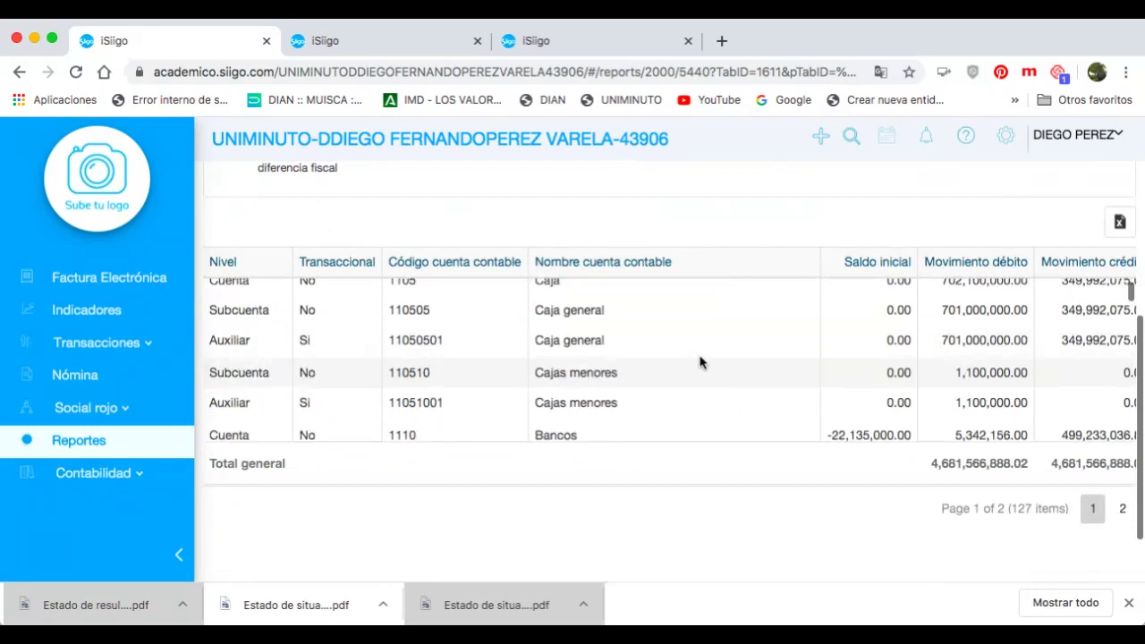
pyautogui.hscroll(2, 700, 361)
pyautogui.hscroll(2, 701, 362)
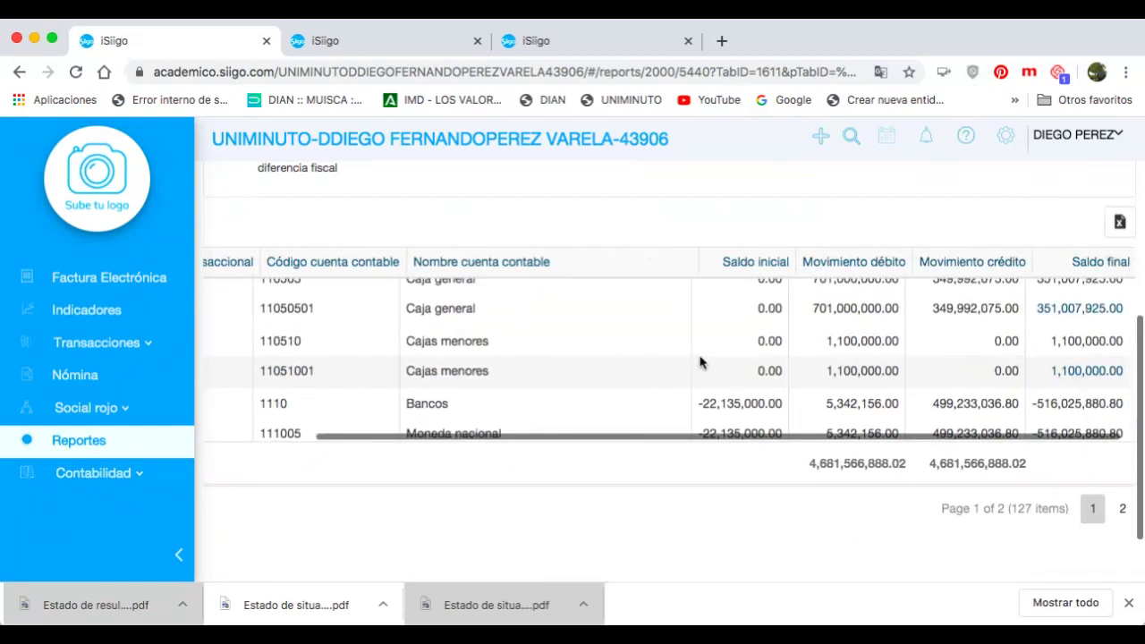
pyautogui.hscroll(-3, 701, 361)
pyautogui.scroll(3, 701, 361)
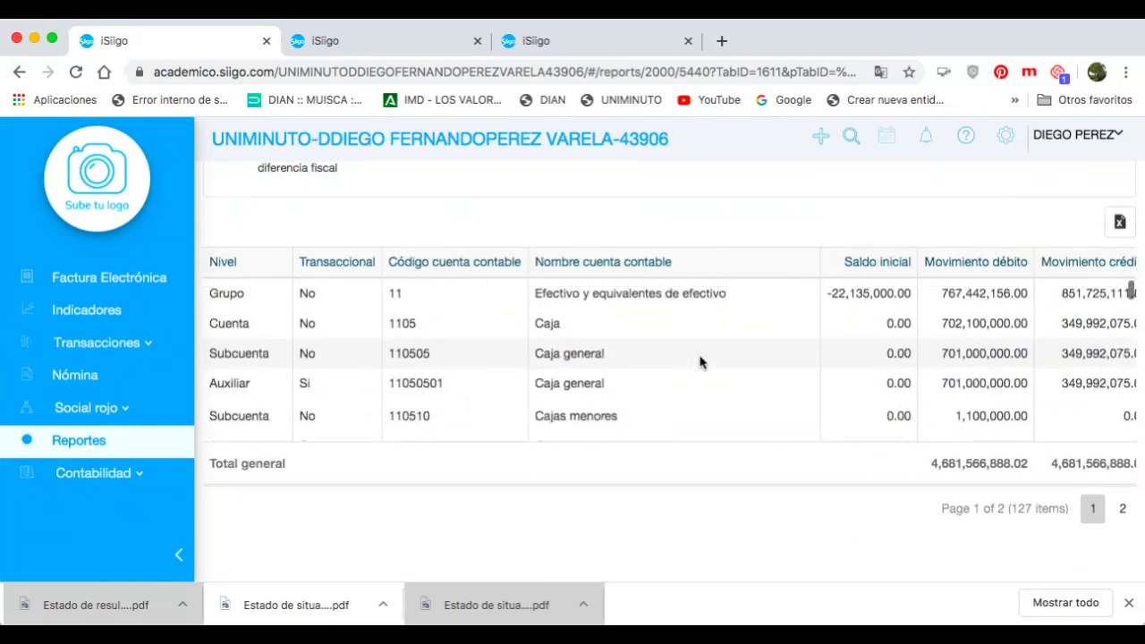
pyautogui.scroll(3, 700, 361)
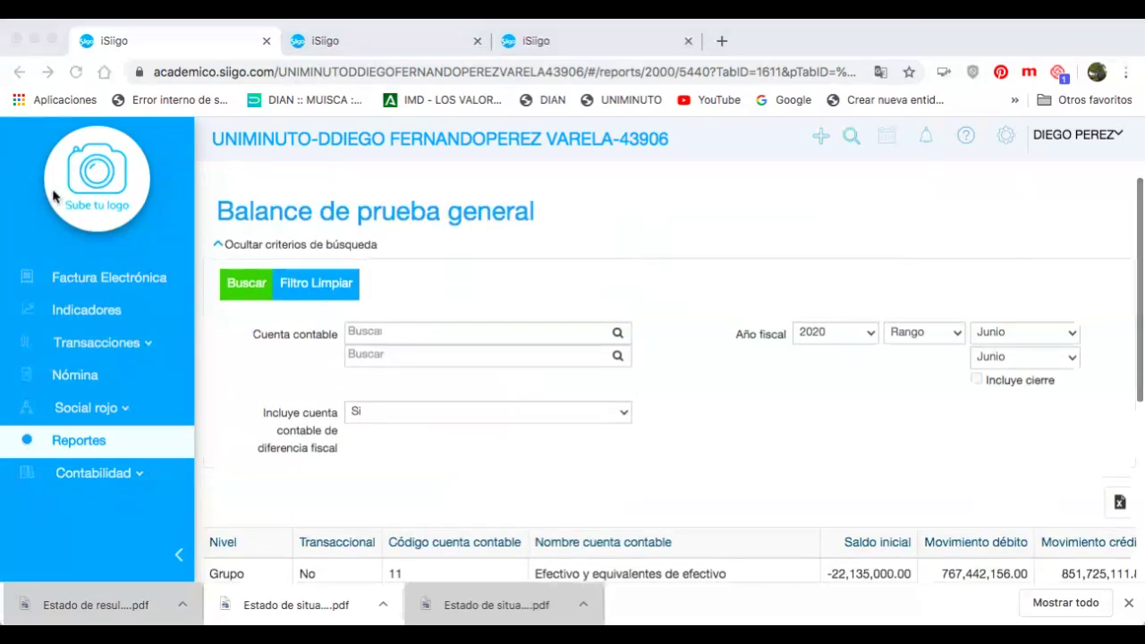